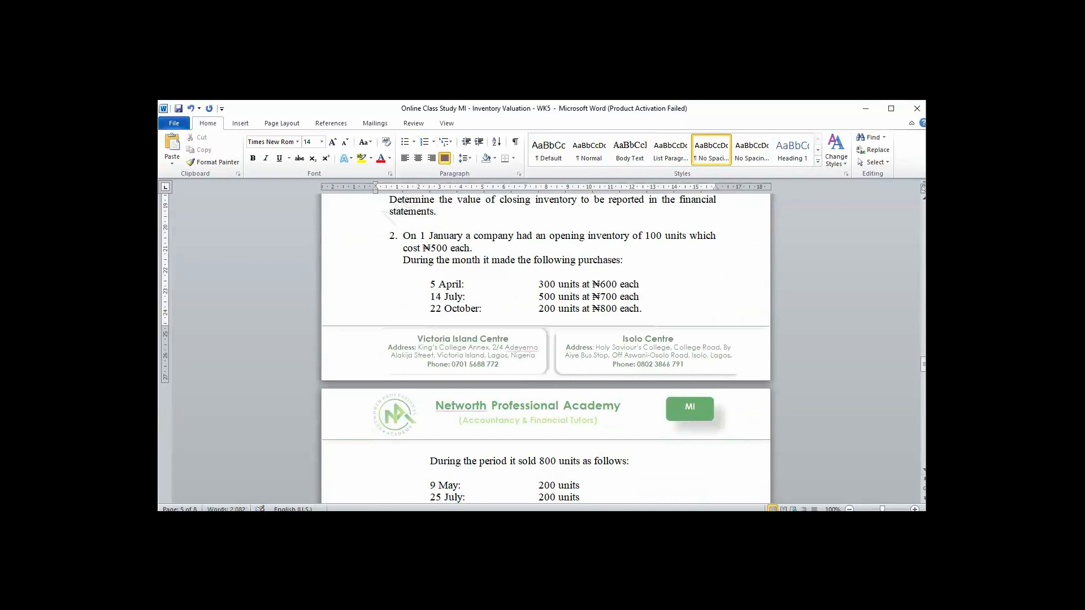
- Review questions 2 and 3 of the inventory valuation document, including purchases, sales and the required valuation methods
scroll(513, 307, "down", 8)
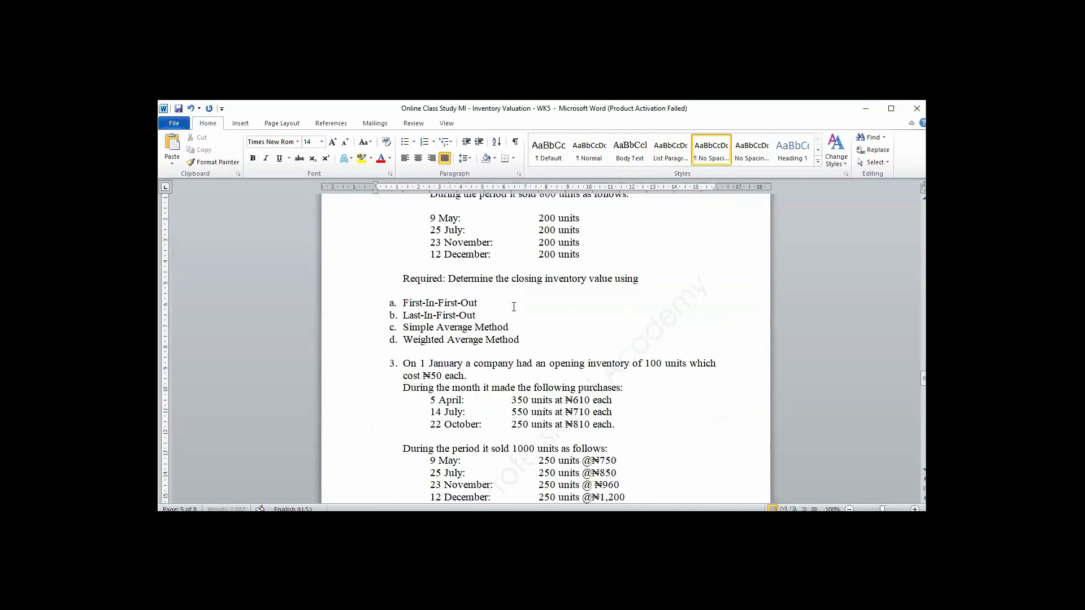
scroll(513, 307, "down", 3)
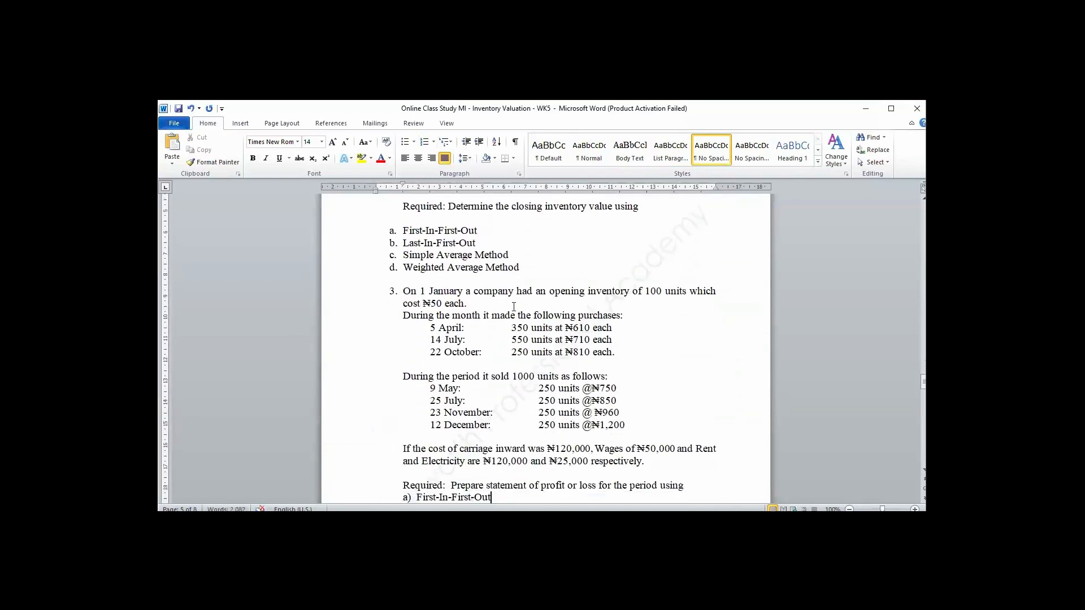
key("Return")
type("Simple Average Method")
key("Return")
type("Weighted Average Method")
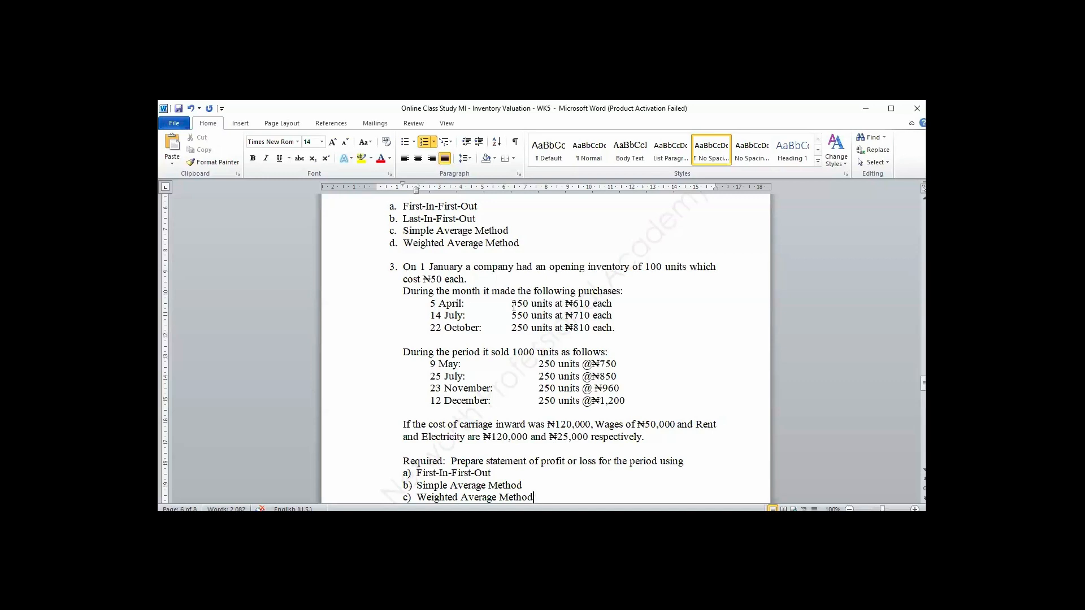
key("Down")
key("Down")
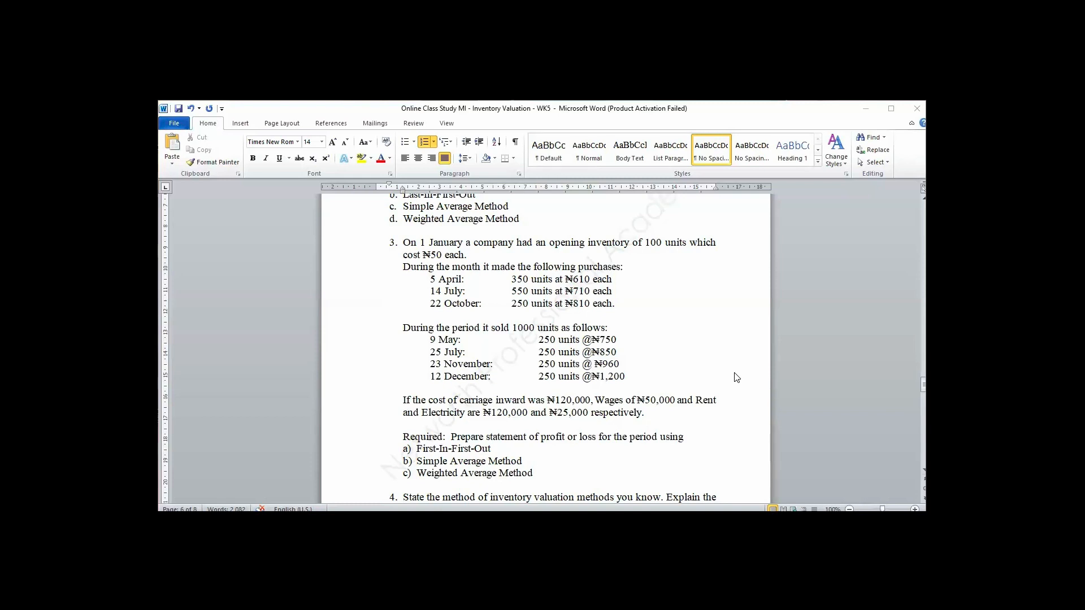
- Create a new blank document and set its text to Times New Roman, size 14
key("ctrl+n")
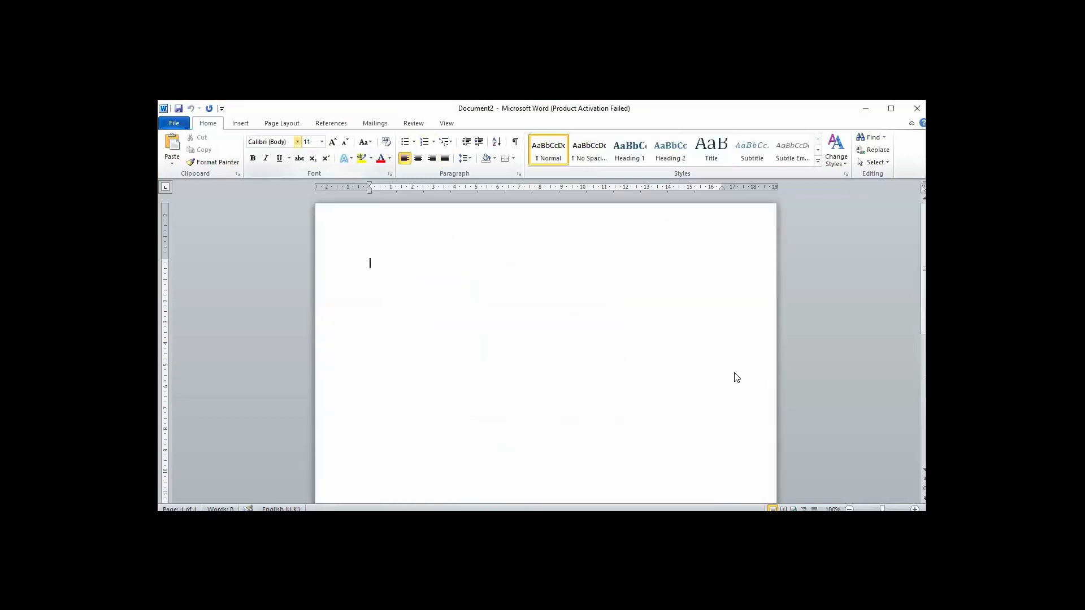
left_click(298, 145)
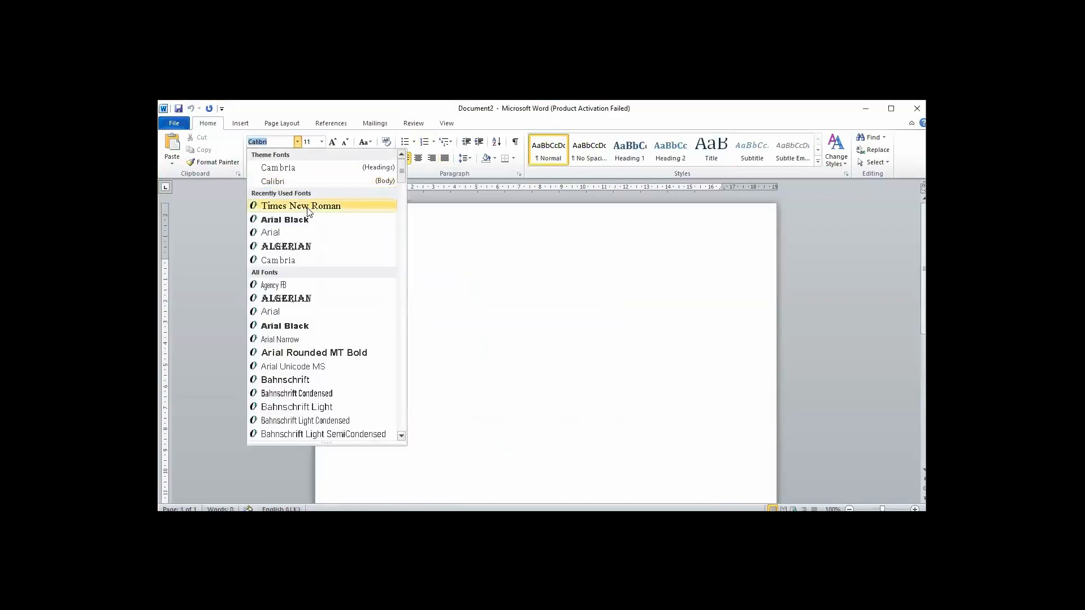
left_click(342, 206)
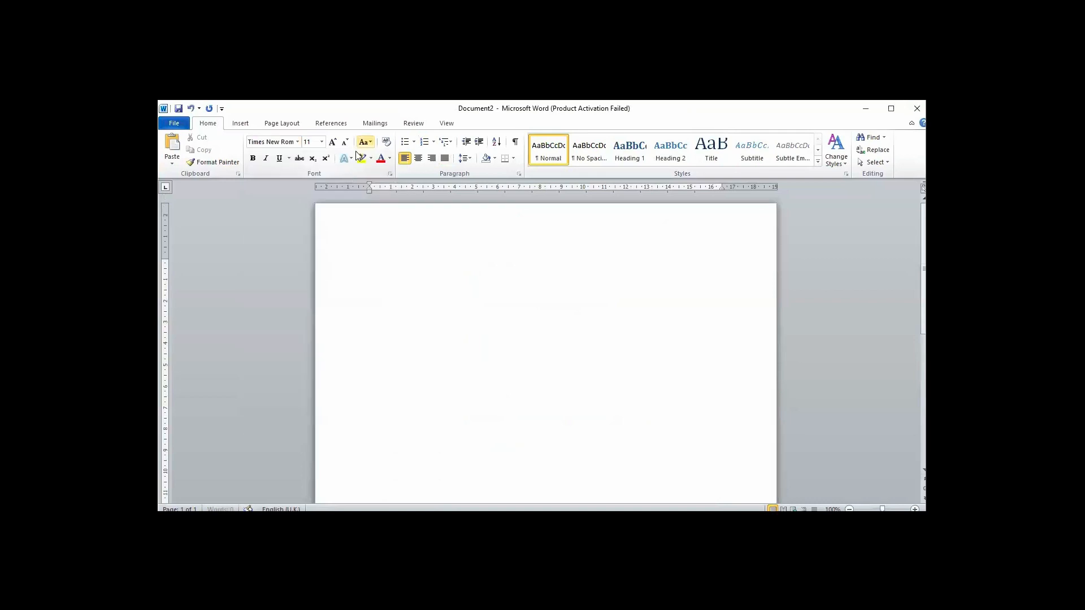
left_click(322, 142)
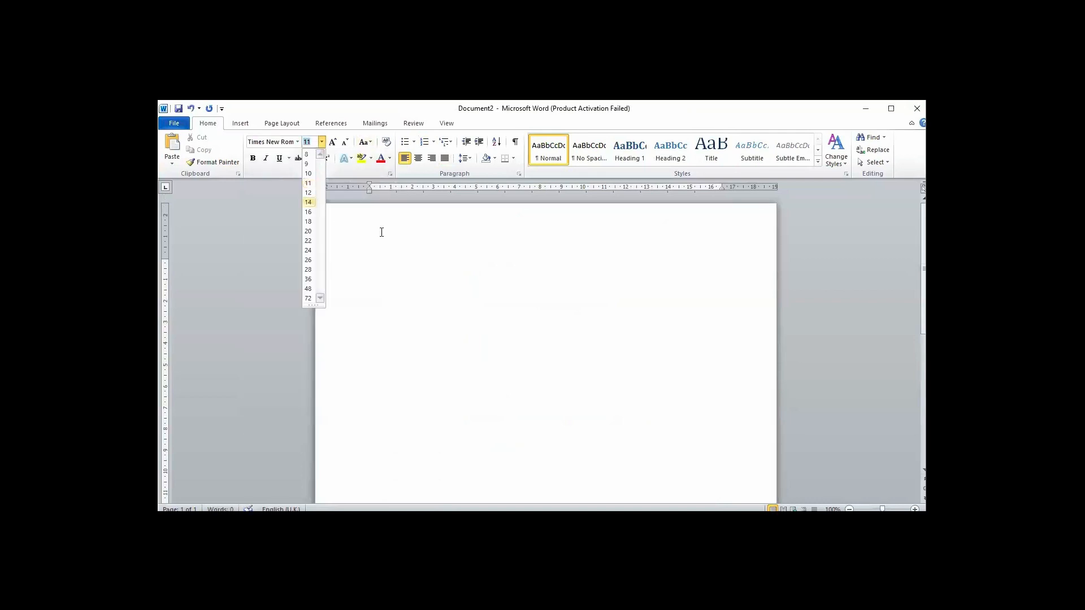
key("Return")
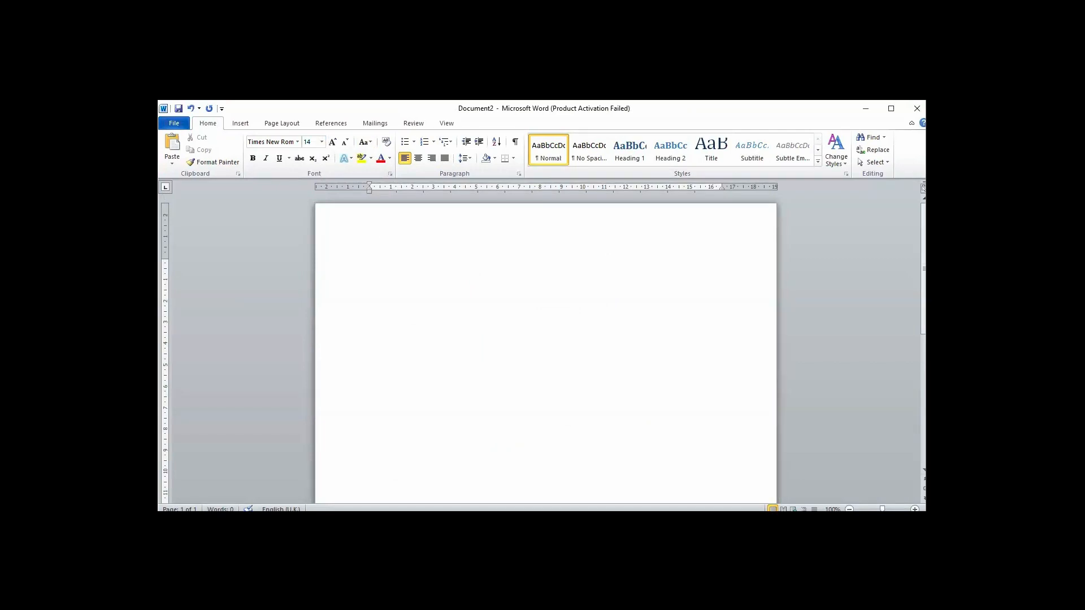
- Enter "Simple Average Method =" as the start of the formula on the first line
type("Simple Average Ma")
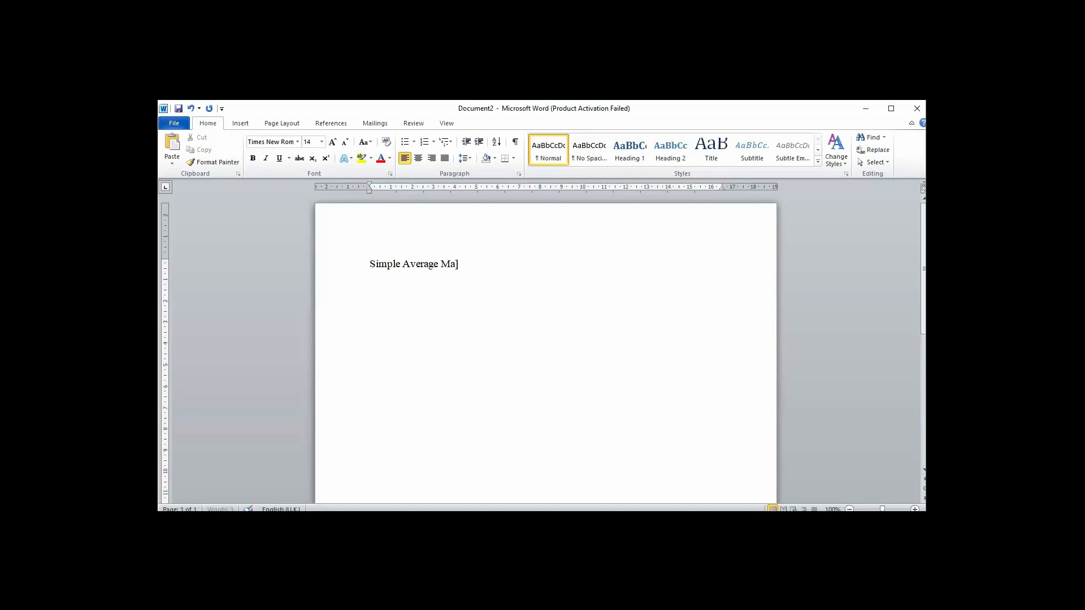
key("BackSpace")
type("ethod")
type("= ")
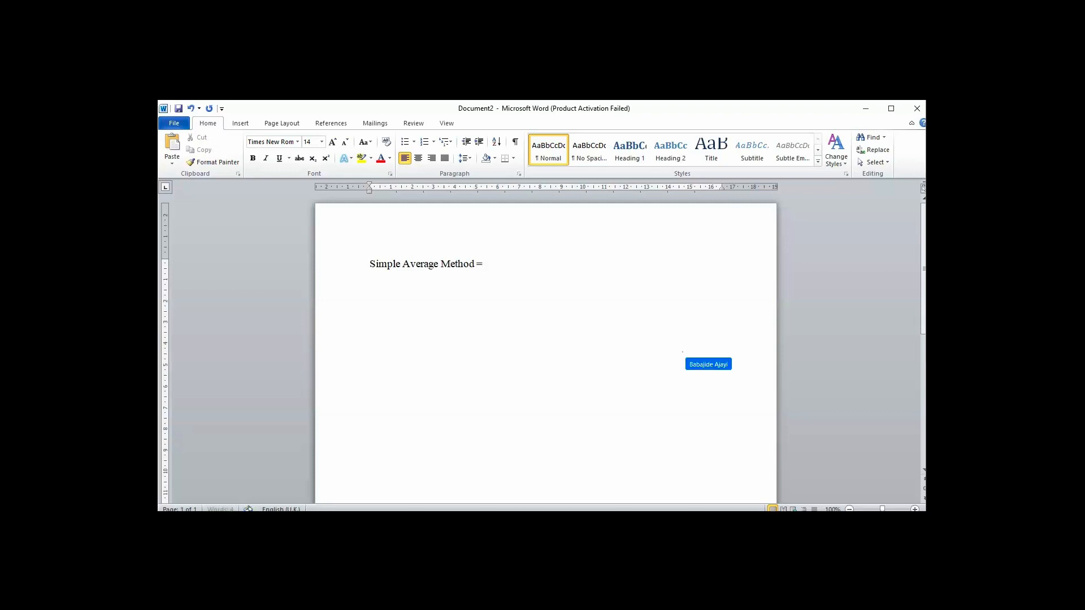
type("P")
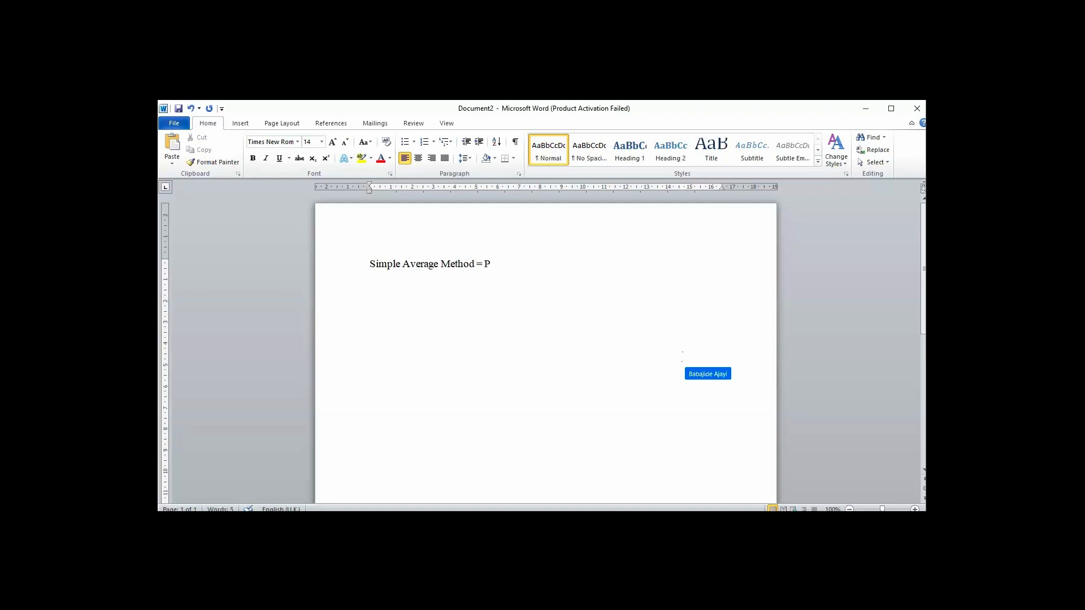
type("1")
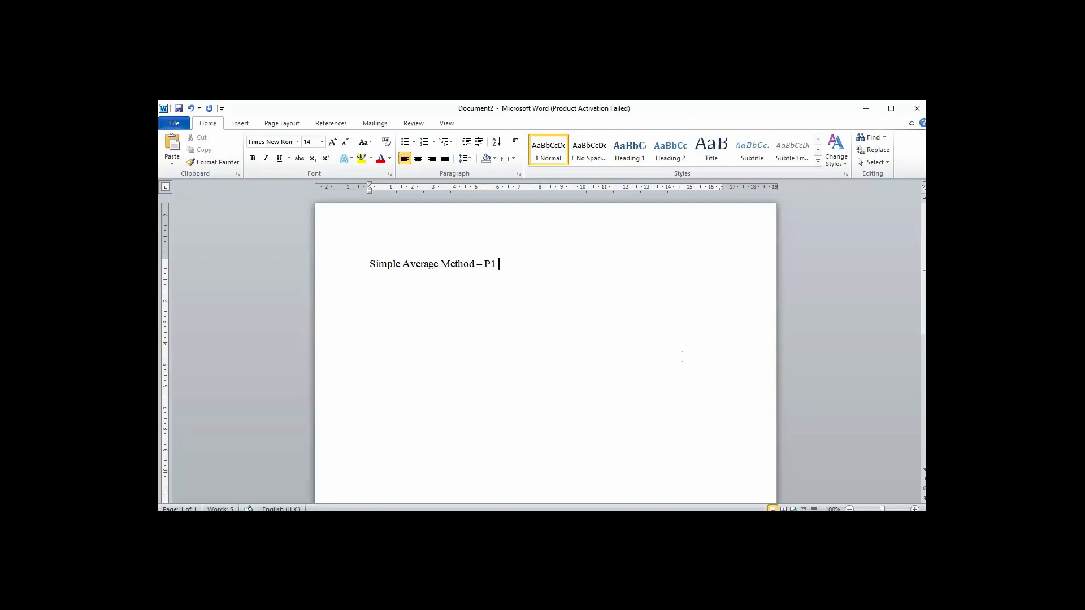
type(" +P")
- Complete the right side of the formula with "P1 + P2"
key("BackSpace")
type("P2")
- Underline "P1 + P2" to form the fraction line and place the cursor after it
mouse_move(519, 264)
left_mouse_down()
mouse_move(477, 265)
mouse_move(520, 264)
left_mouse_up()
left_click(486, 264)
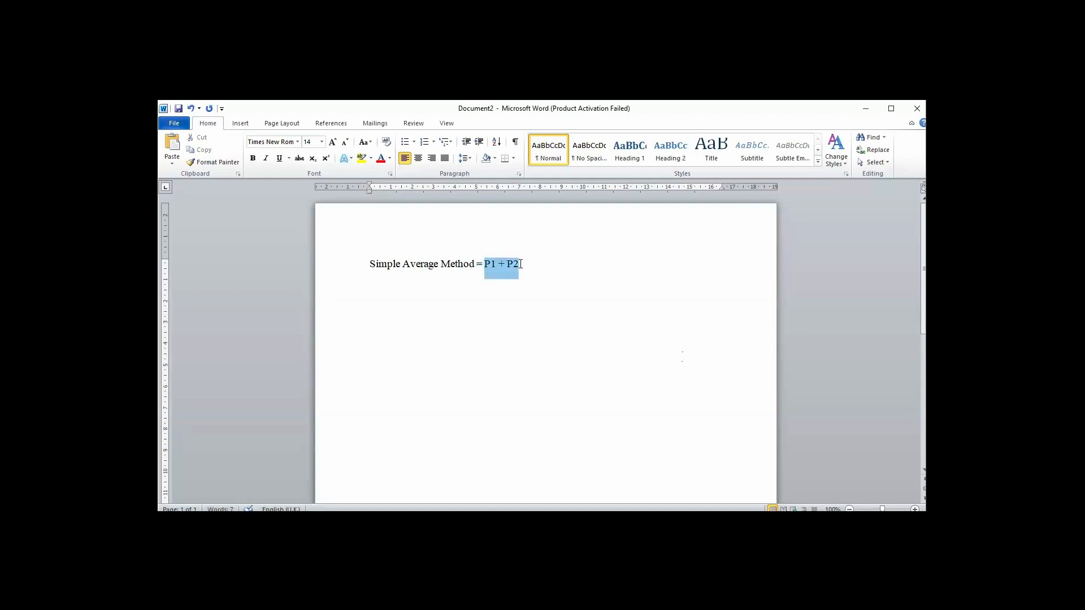
left_click(551, 250)
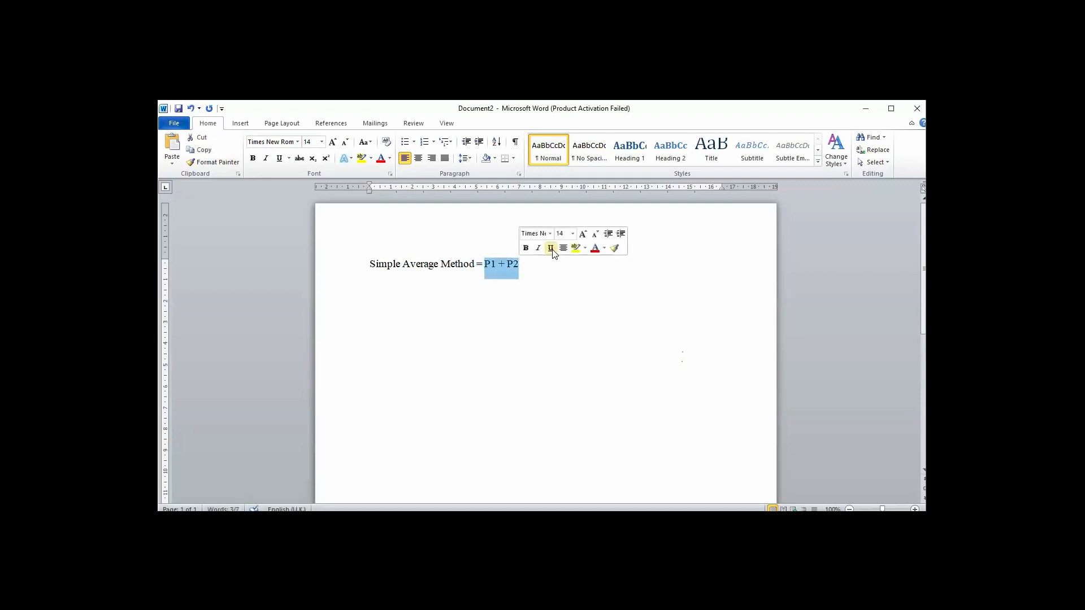
left_click(526, 266)
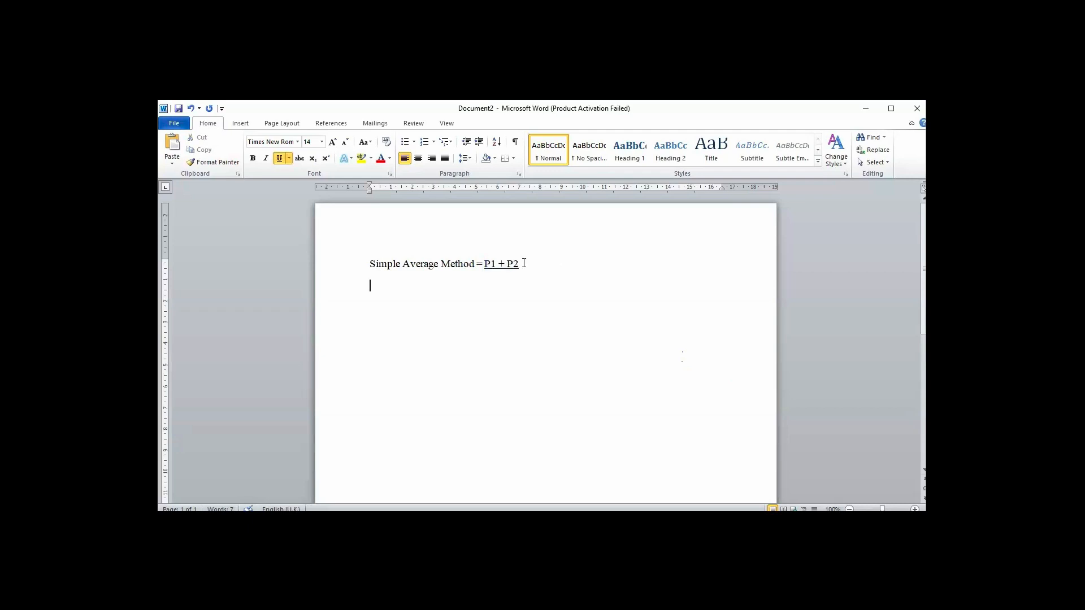
- Apply the No Spacing style to the formula line and reformat all its text as Times New Roman, size 14
key("BackSpace")
left_click(593, 160)
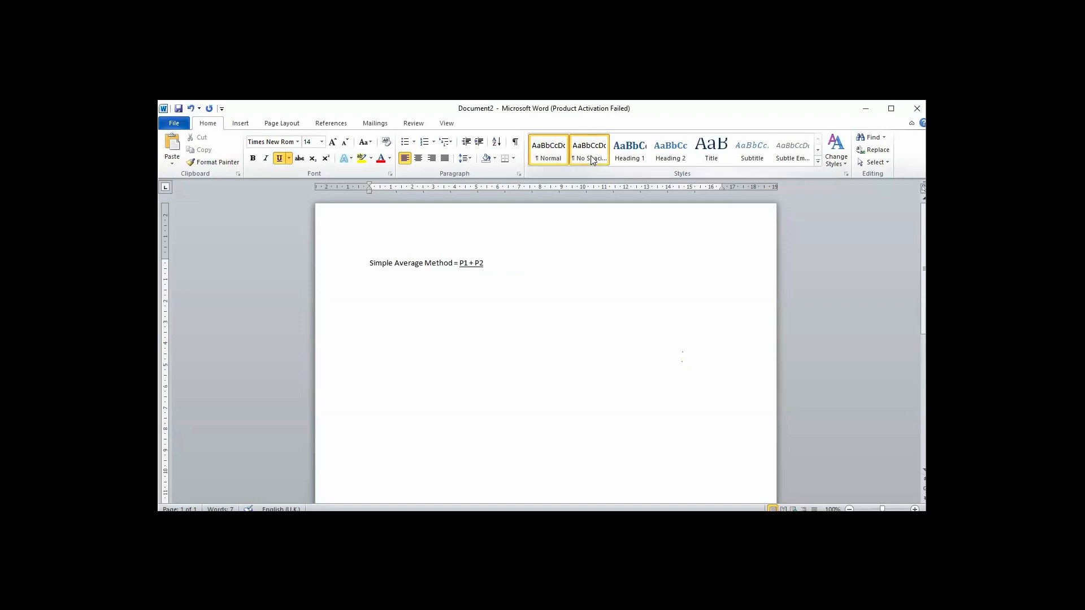
double_click(448, 262)
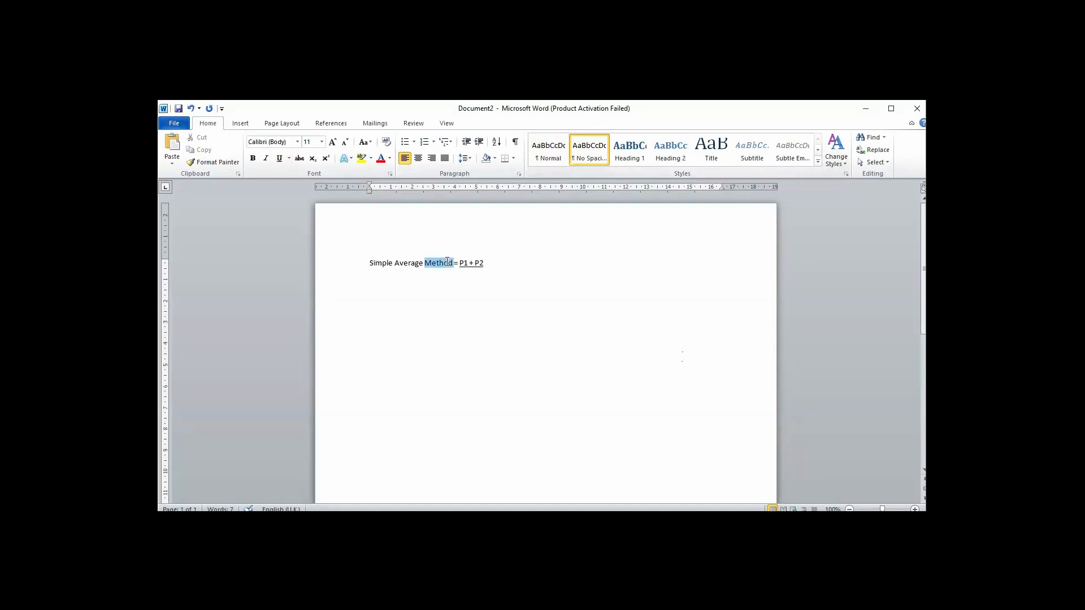
key("ctrl+a")
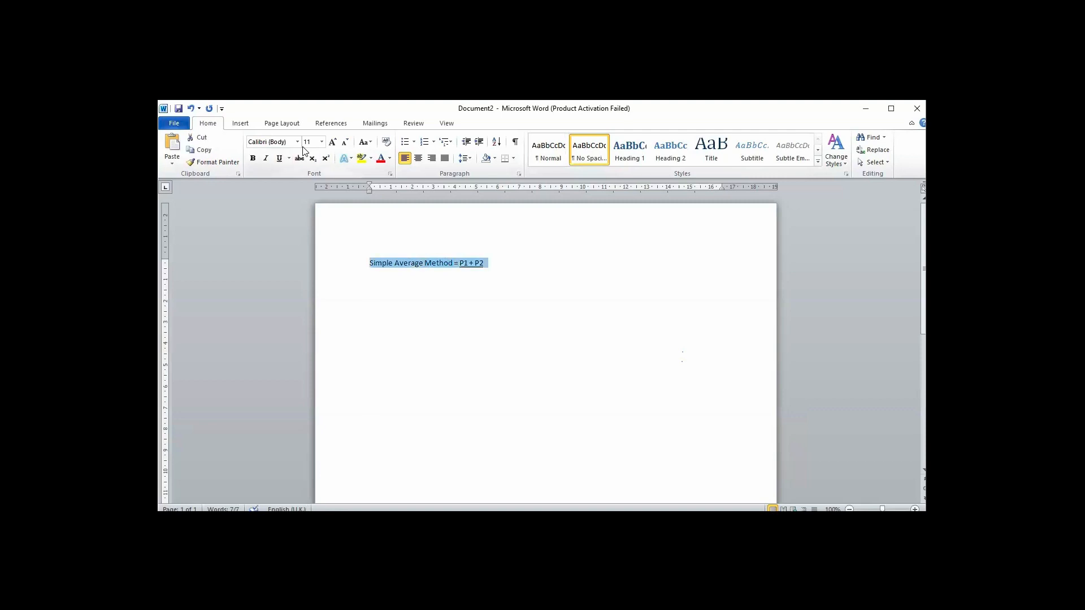
left_click(298, 142)
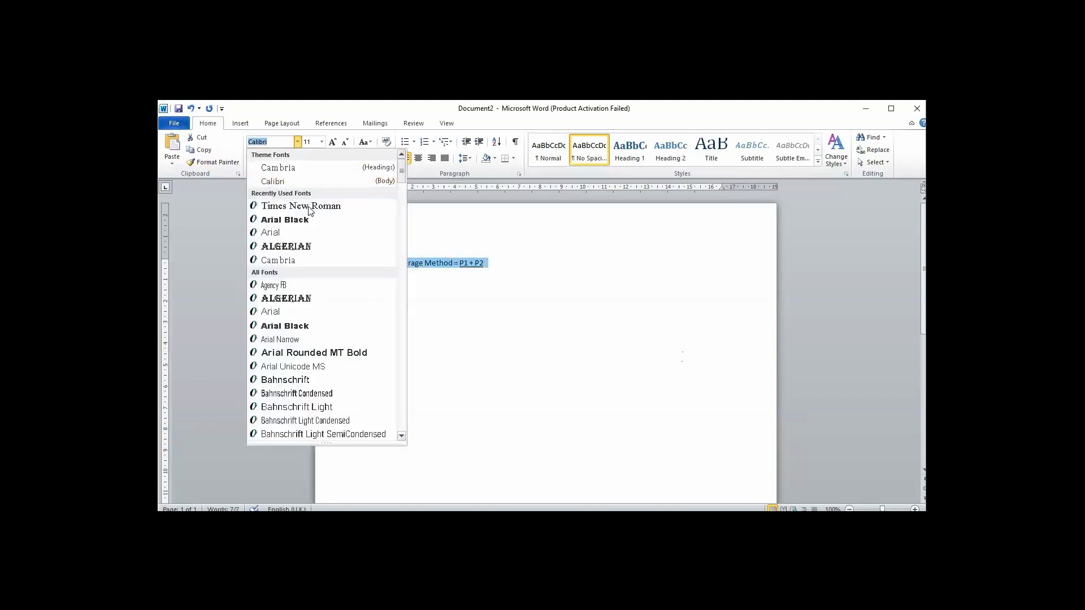
left_click(310, 206)
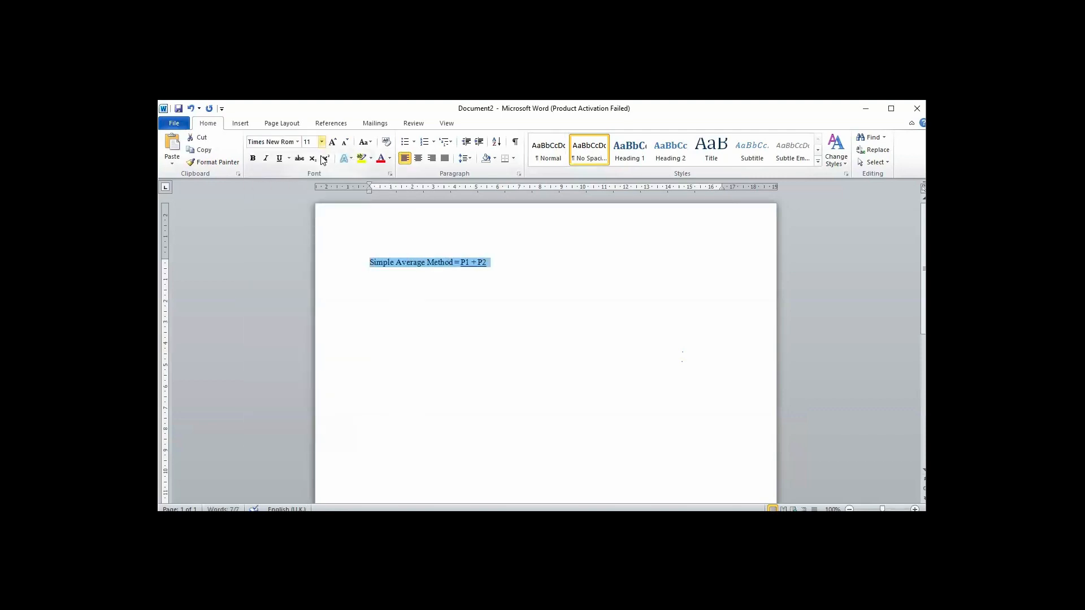
left_click(322, 142)
left_click(308, 202)
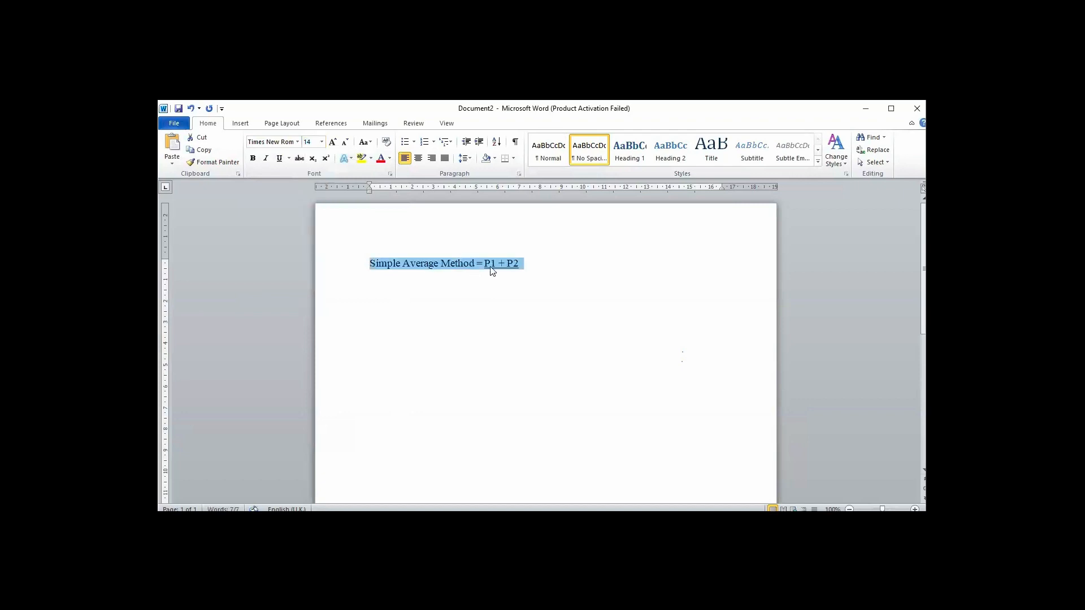
left_click(526, 265)
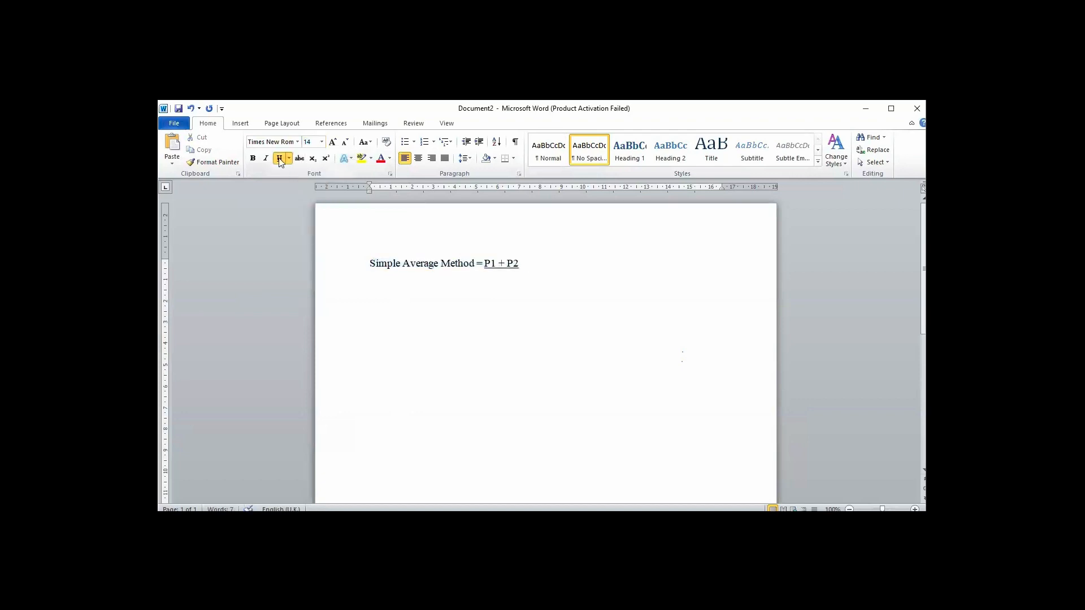
- Place the denominator 2, without underline, on the line beneath "P1 + P2"
key("Return")
type("2")
key("BackSpace")
key("BackSpace")
key("BackSpace")
key("BackSpace")
key("BackSpace")
key("BackSpace")
key("BackSpace")
key("BackSpace")
key("BackSpace")
key("ctrl+u")
left_click(511, 276)
- Add a second formula line reading "= P1+P2+P3", aligned under the first equals sign
type("= P1+P2")
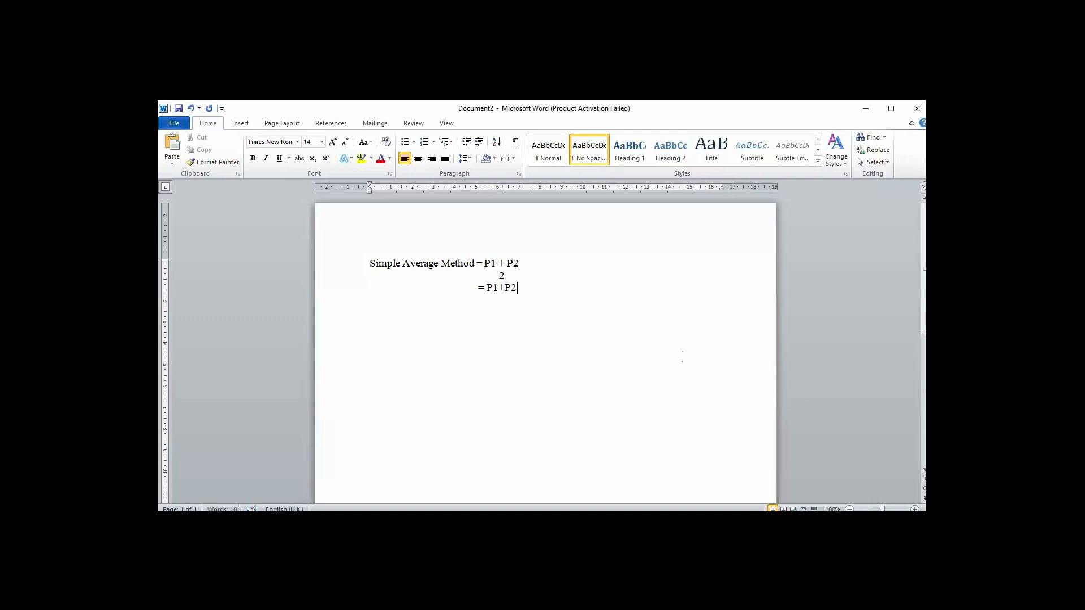
type("+P3")
- Place the denominator 3 beneath "P1+P2+P3" and underline that numerator as the fraction line
left_click_drag(487, 288, 538, 287)
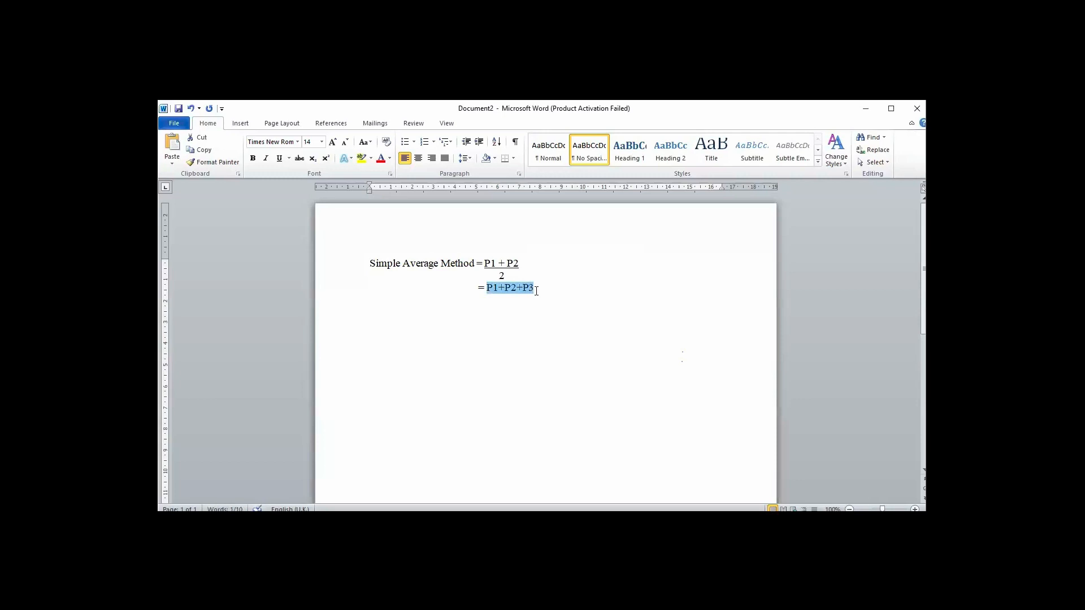
left_click(683, 357)
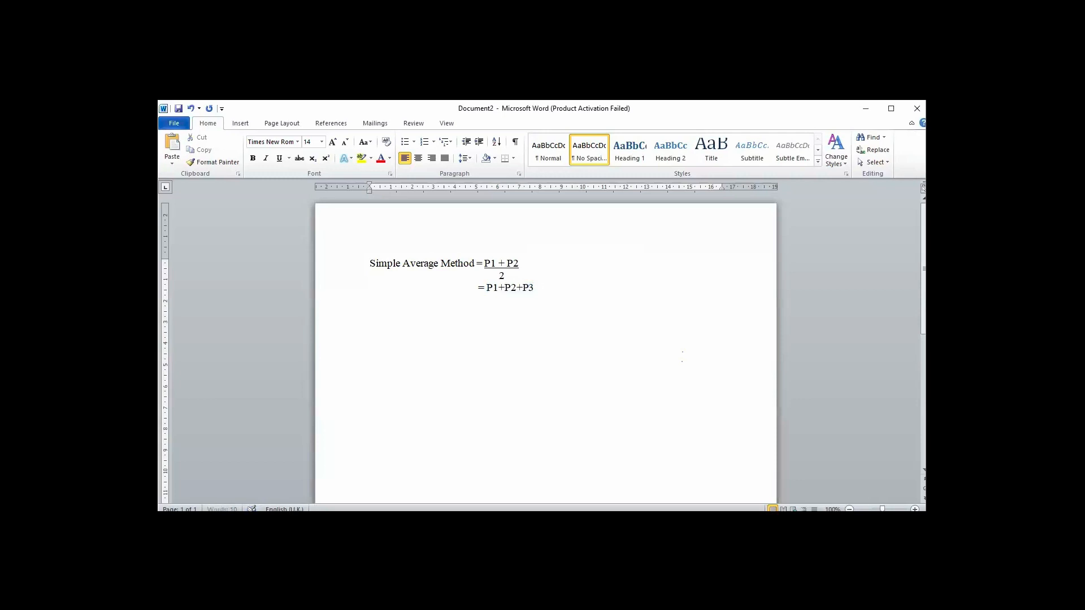
type("3")
left_click_drag(515, 287, 479, 288)
left_click(487, 289)
left_click(524, 287, "shift")
left_click(534, 288, "shift")
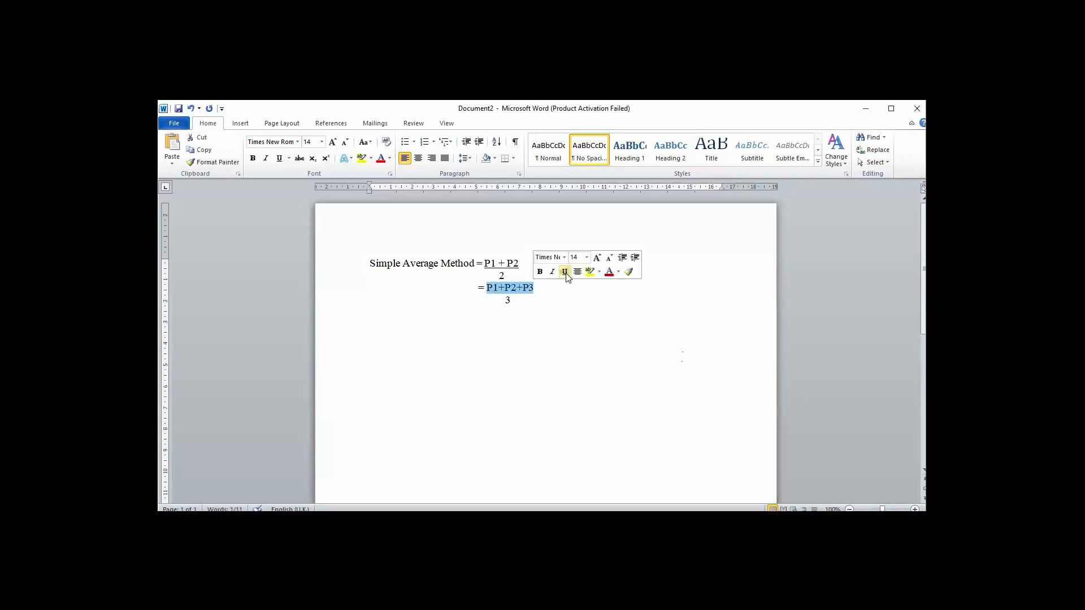
left_click(564, 272)
left_click(548, 336)
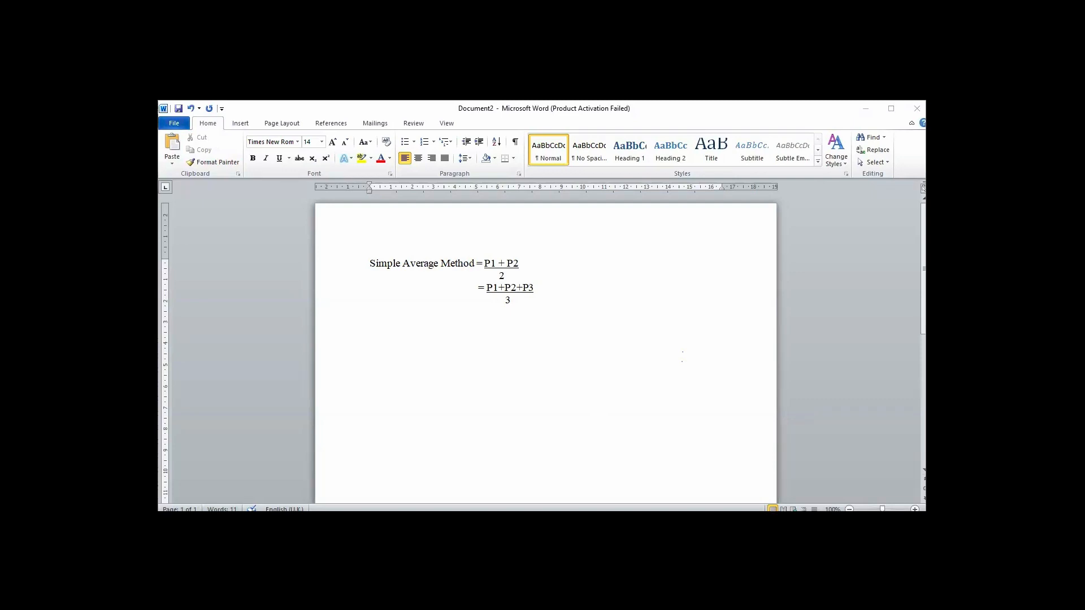
- Switch to the inventory valuation solution workbook in Excel and view the Q 1, Bin Card and Q 3 sheets
left_click(433, 474)
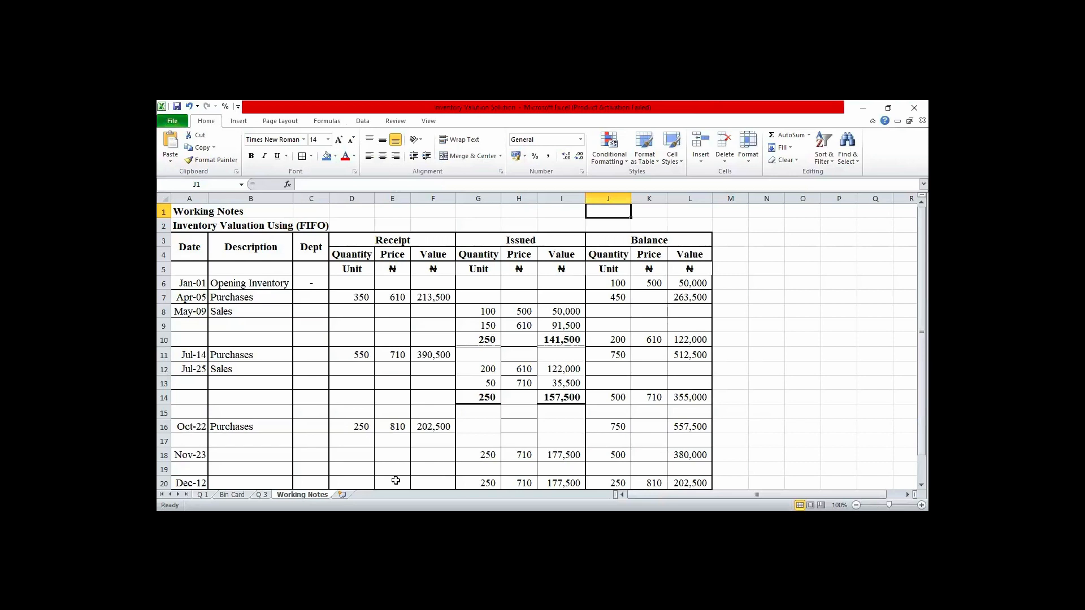
left_click(203, 495)
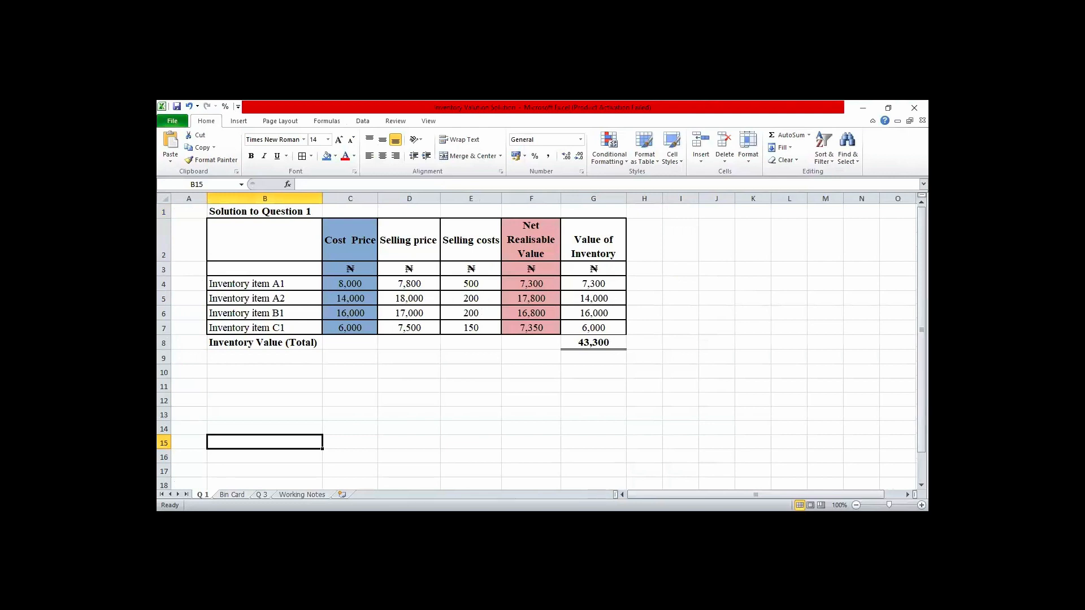
key("ctrl+Page_Down")
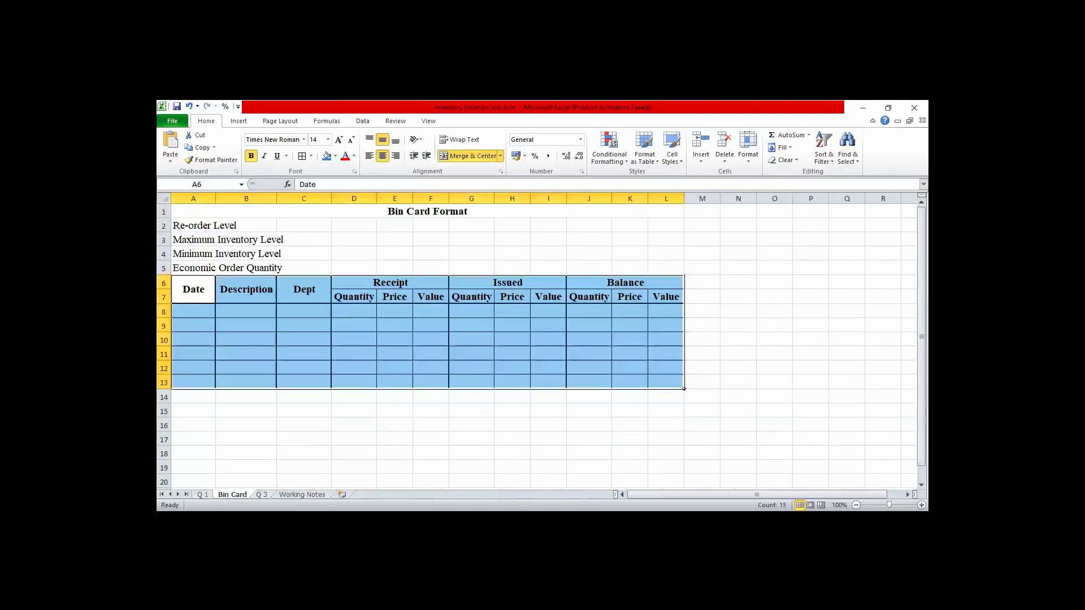
key("ctrl+Page_Down")
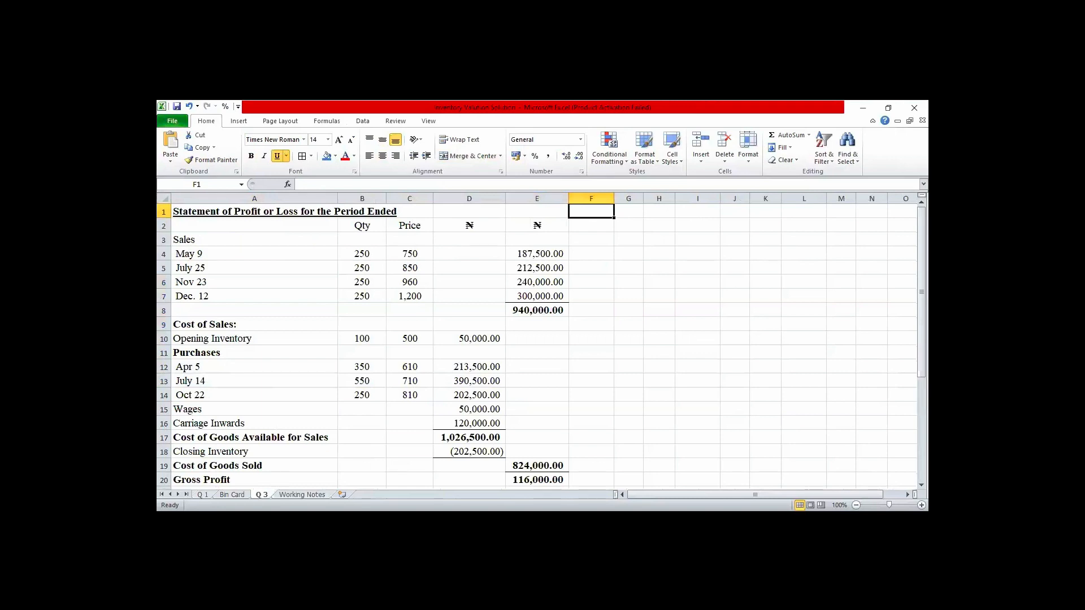
- Rename the Q 3 sheet as "Q 3 (FIFO)" and switch to the Working Notes sheet
double_click(262, 495)
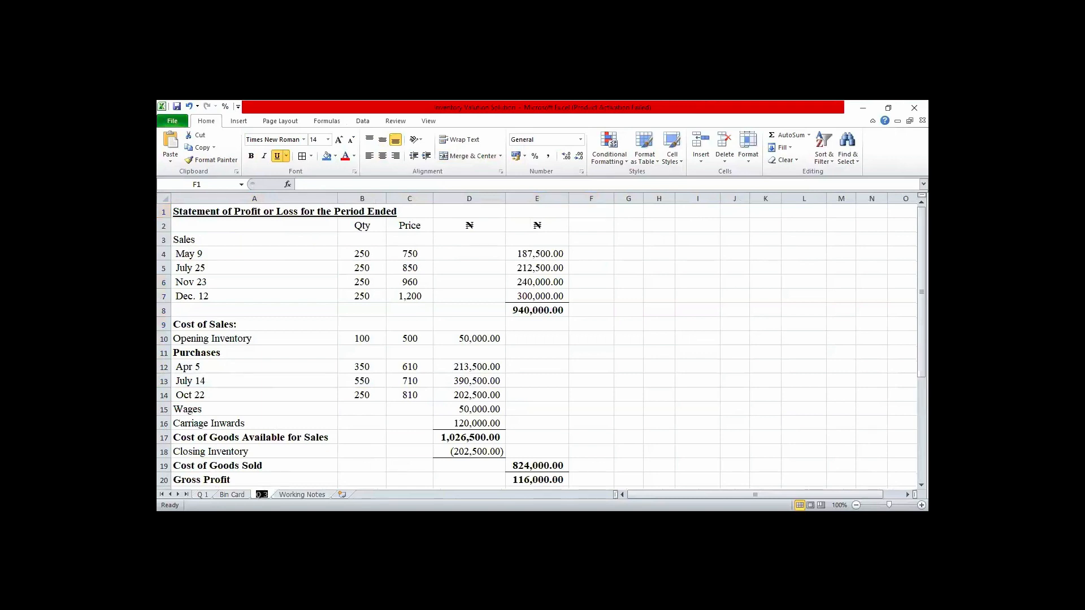
left_click(267, 493)
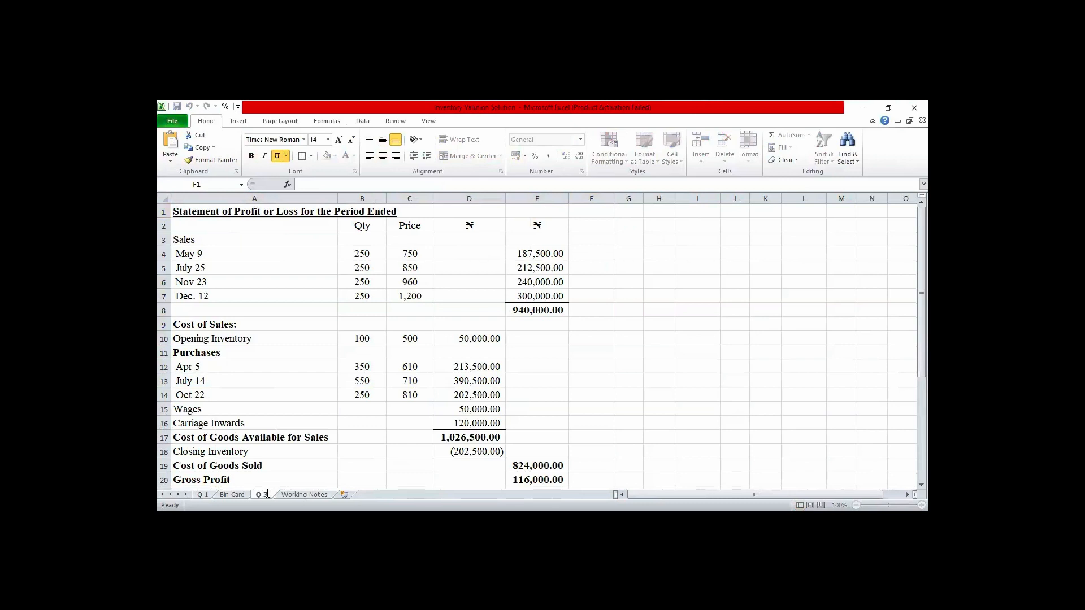
type("(FIFO)")
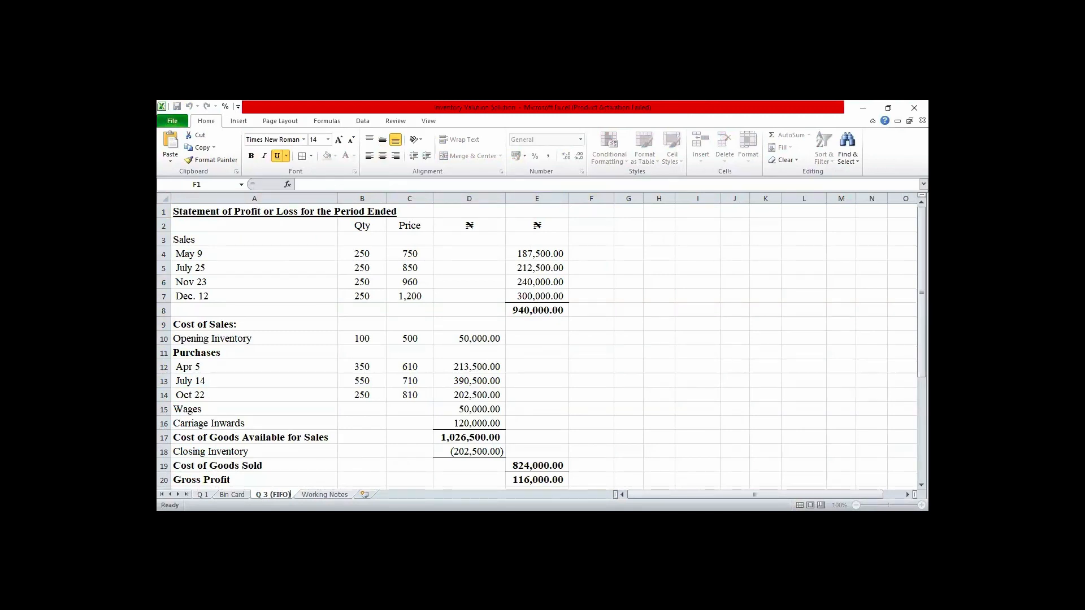
left_click(349, 494)
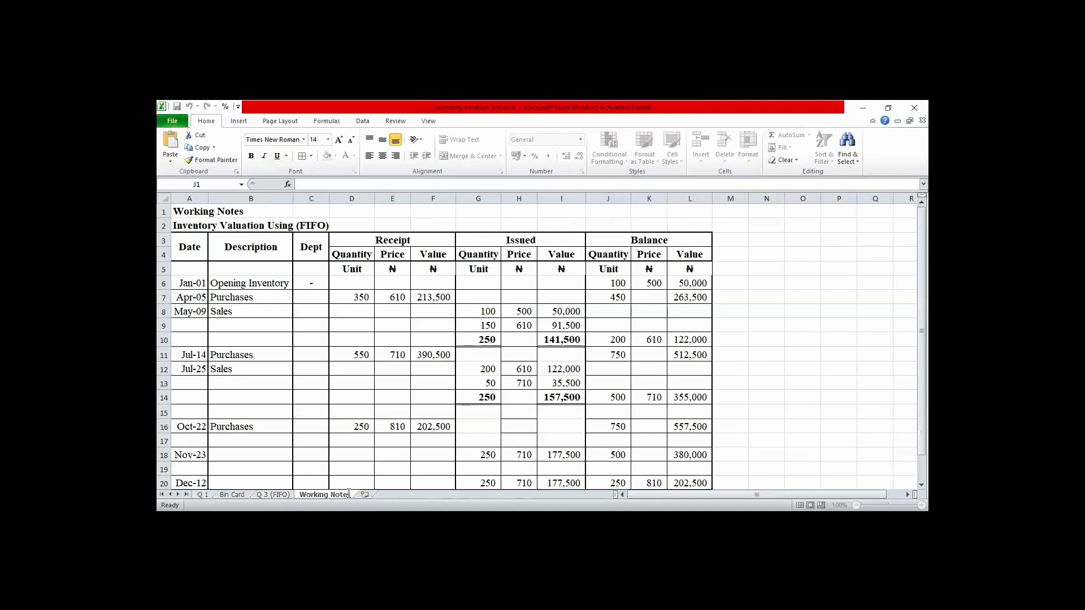
- Rename the Working Notes sheet as "Working Notes(FIFO)" and insert a new worksheet after it
type("(FIFO)")
left_click(385, 495)
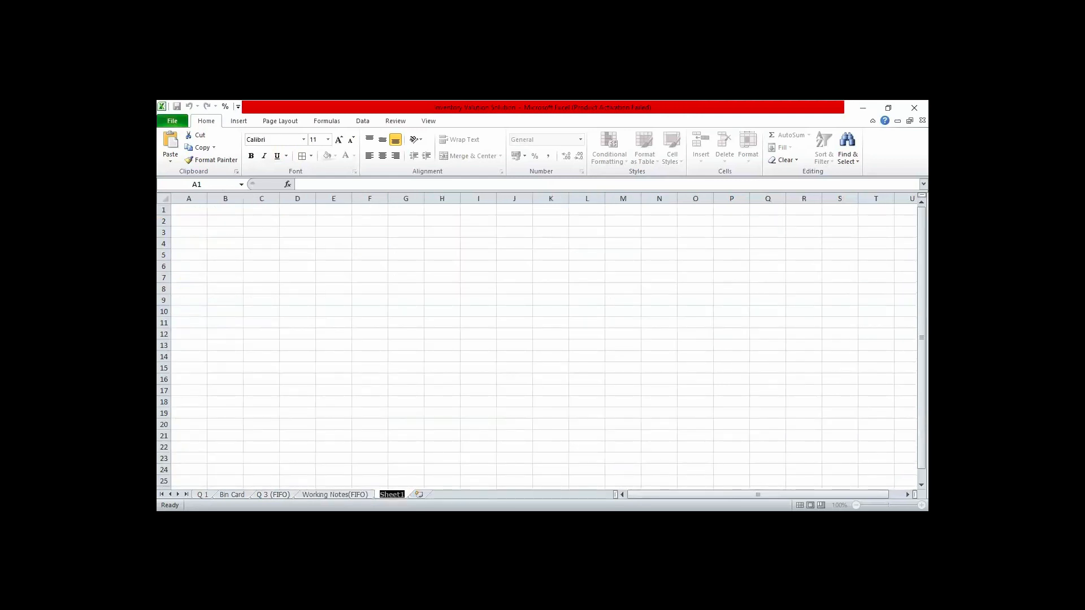
- Set the font of the entire new worksheet to Times New Roman, size 14
left_click(163, 197)
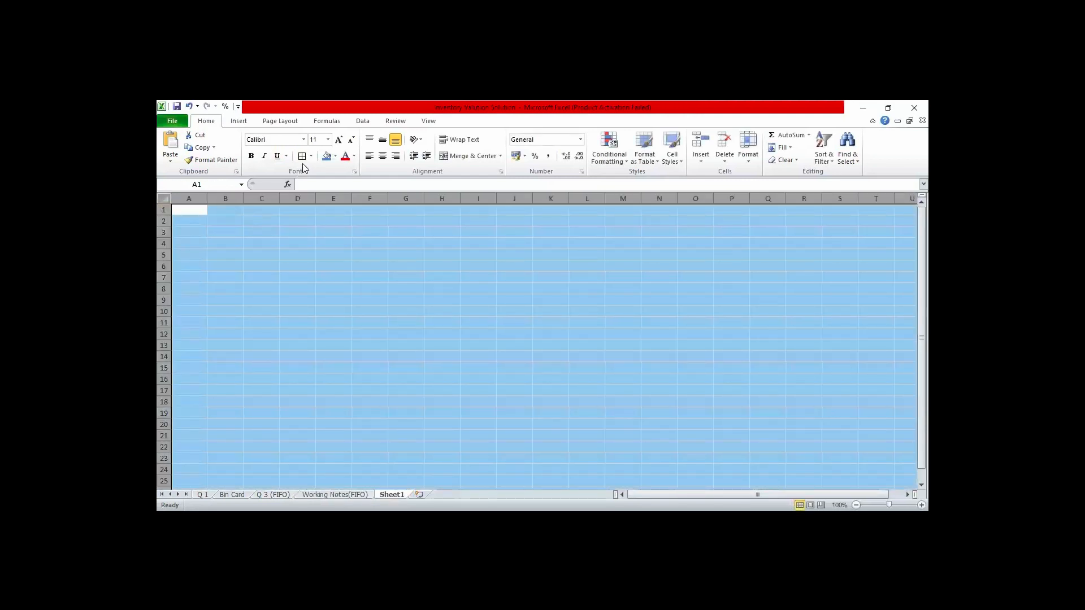
left_click(304, 140)
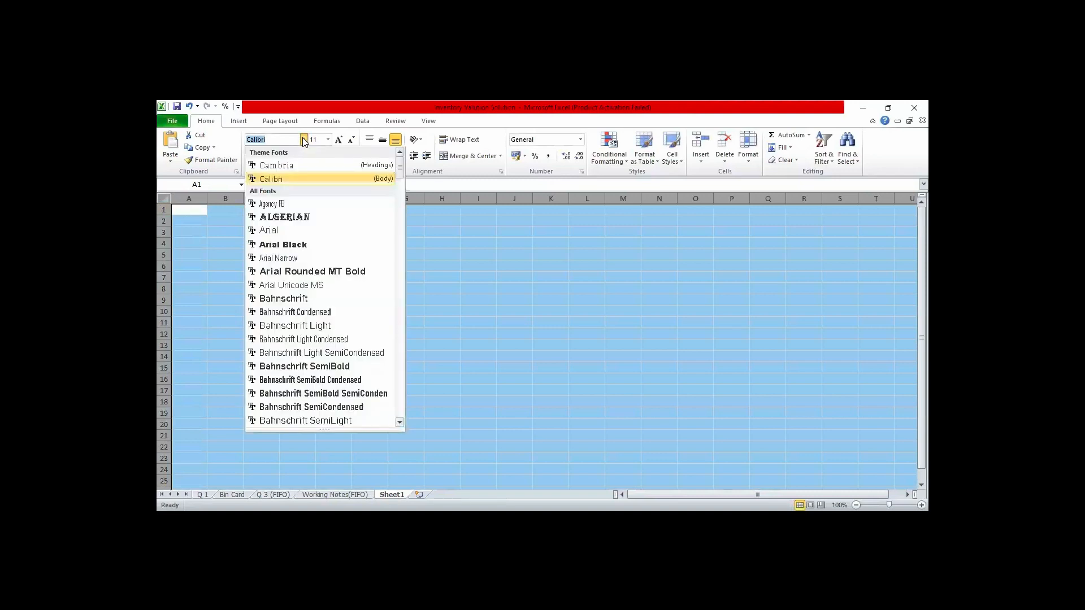
type("Times New Roman")
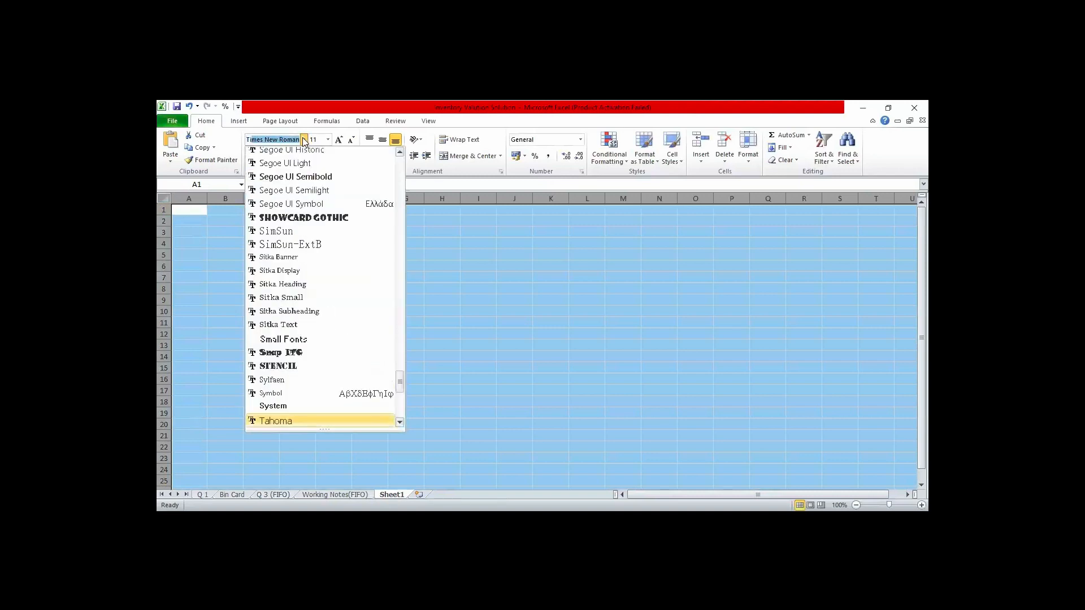
key("Return")
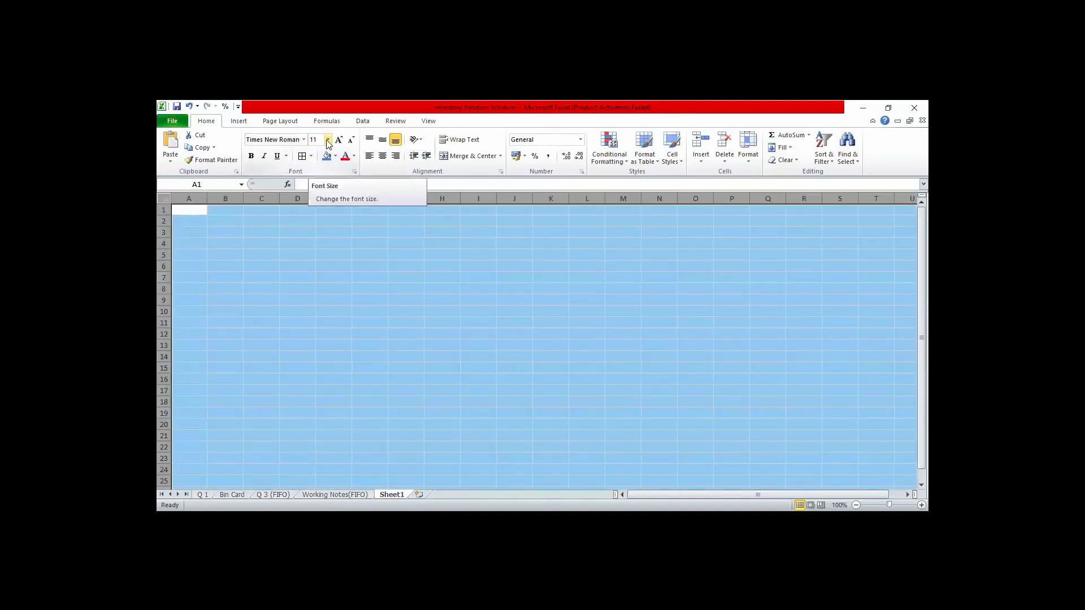
left_click(328, 142)
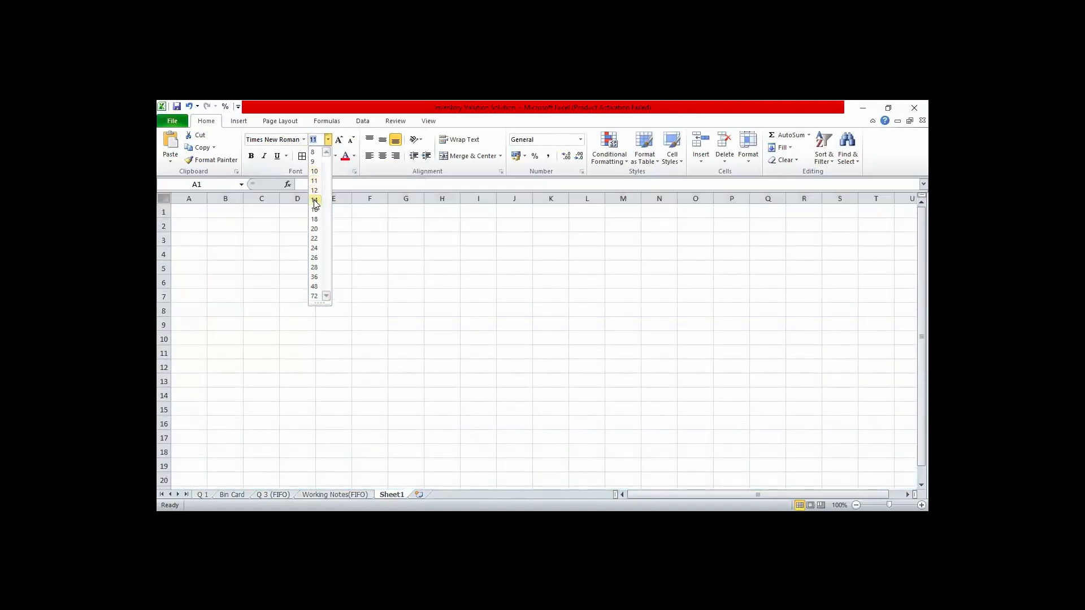
left_click(315, 201)
left_click(306, 258)
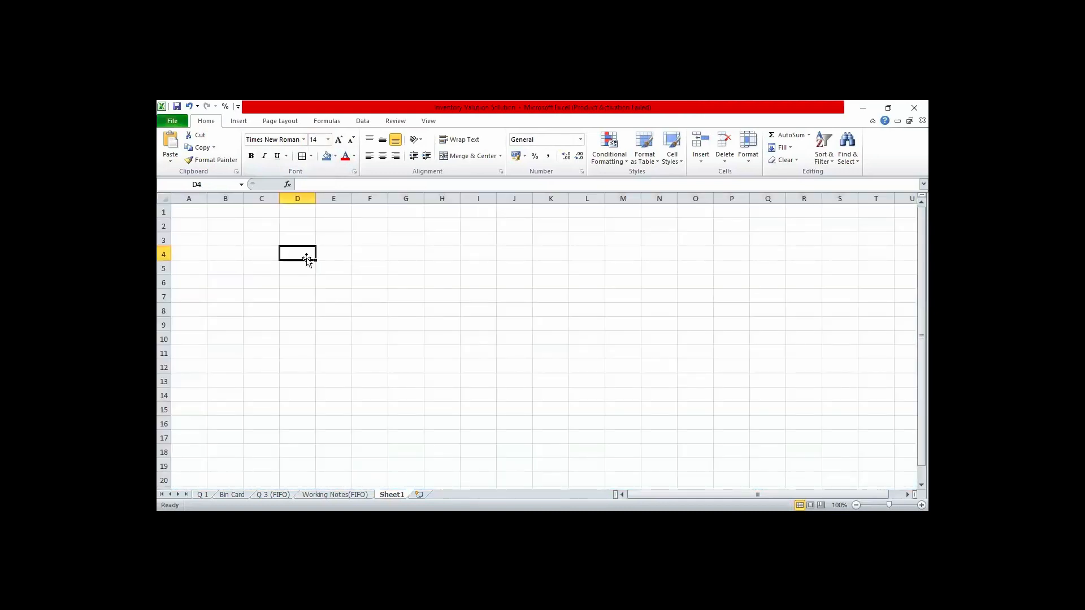
left_click(192, 213)
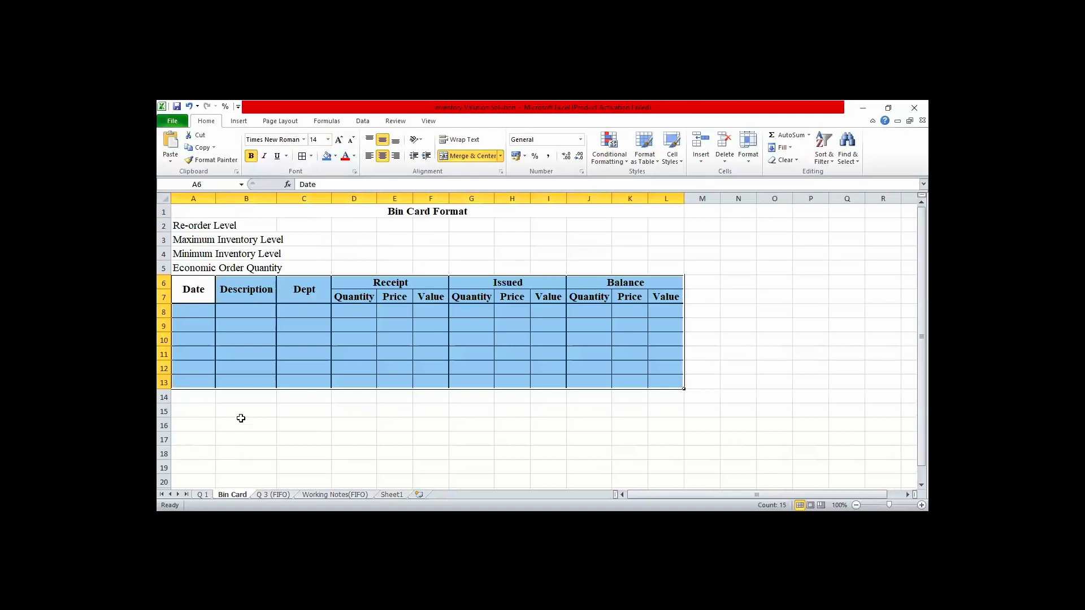
- Return from the Bin Card sheet to Sheet1 and rename it as "Q3 (SAPM)"
left_click(190, 285)
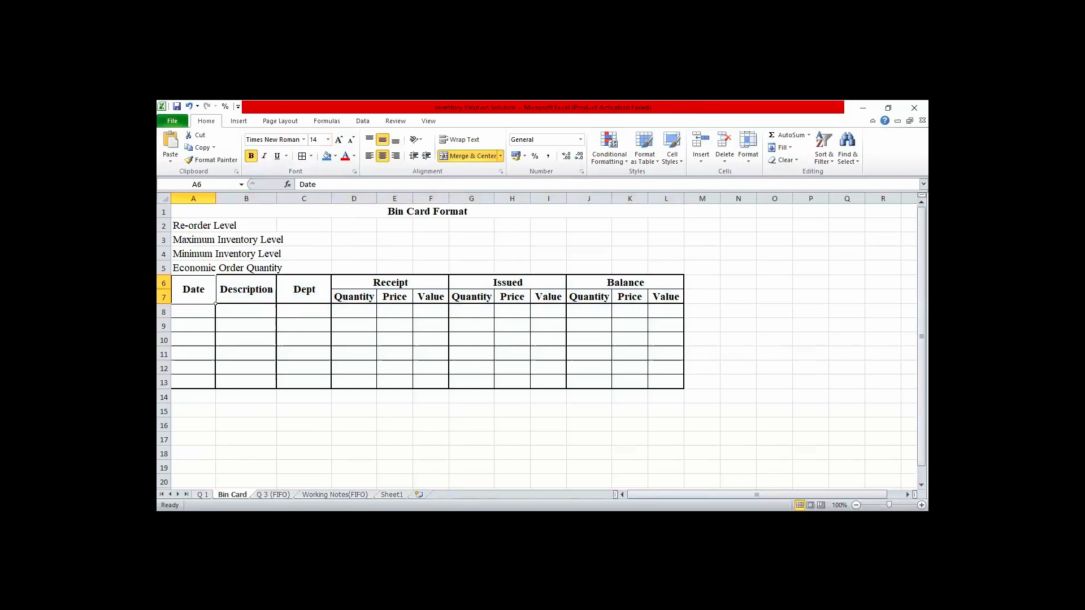
left_click(401, 494)
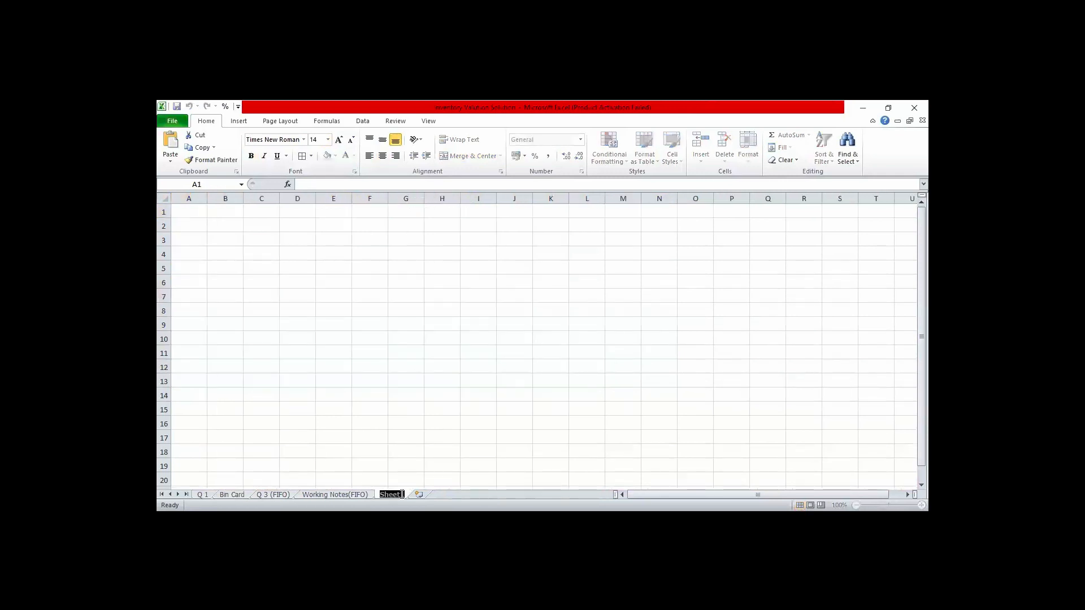
type("Q3")
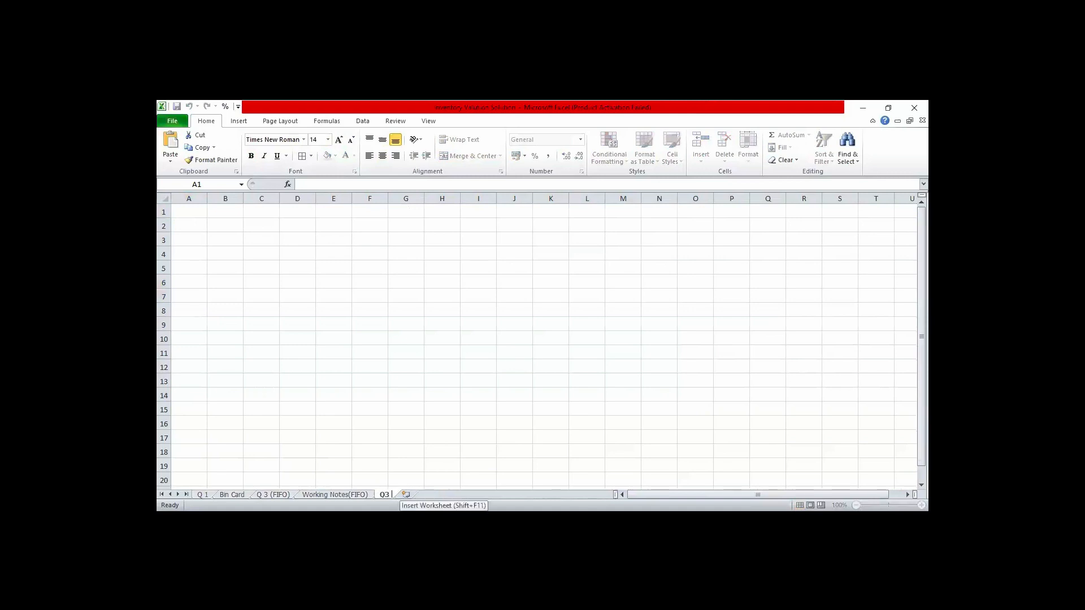
type(" (S")
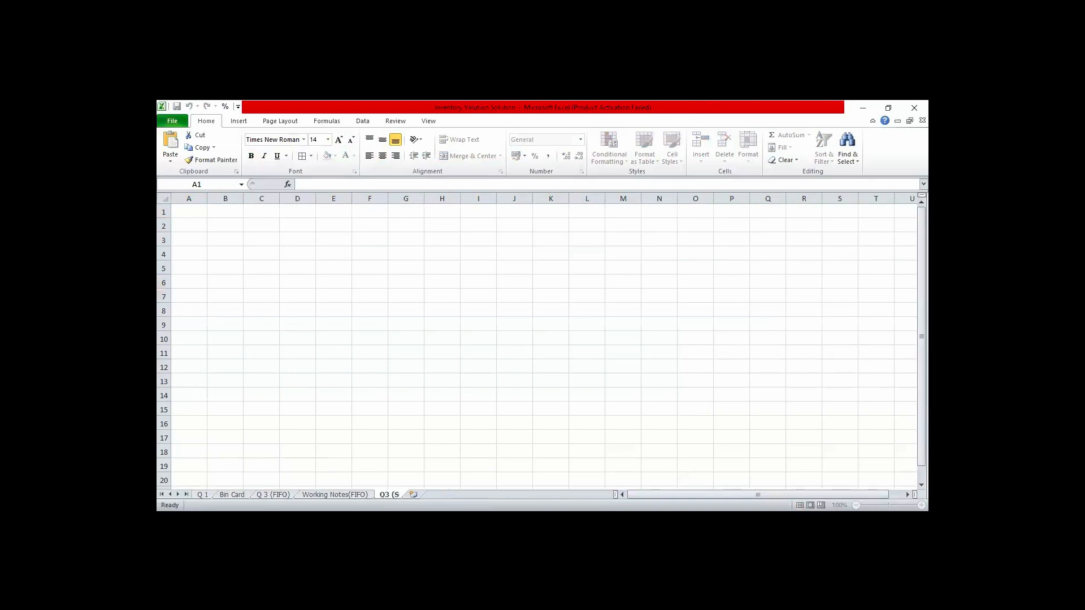
type("APM)")
left_click(480, 441)
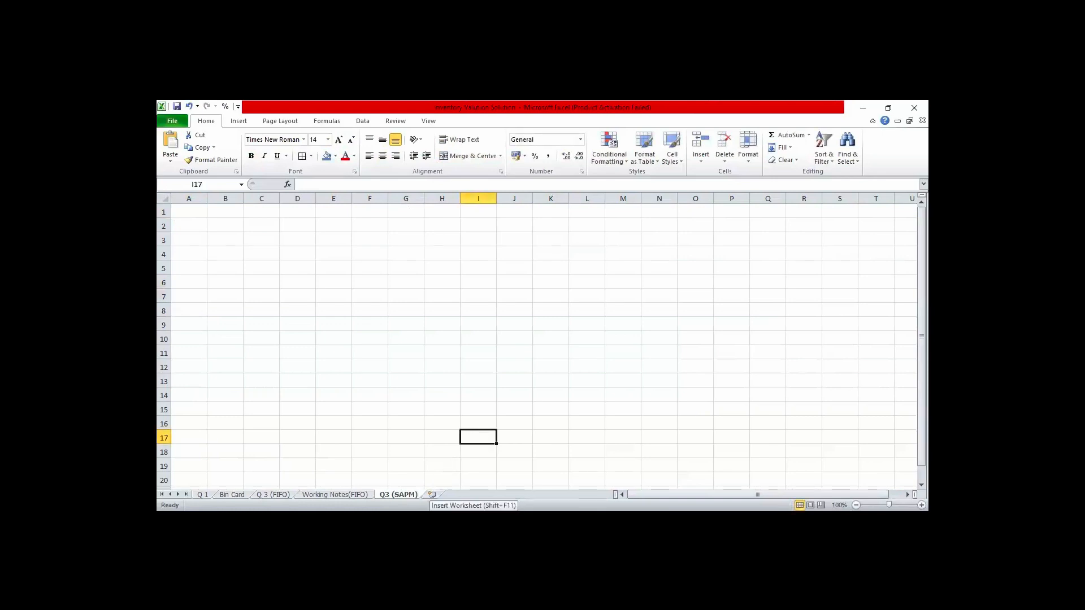
- Insert another worksheet after Q3 (SAPM) and name it "WN (SAPM)"
left_click(432, 495)
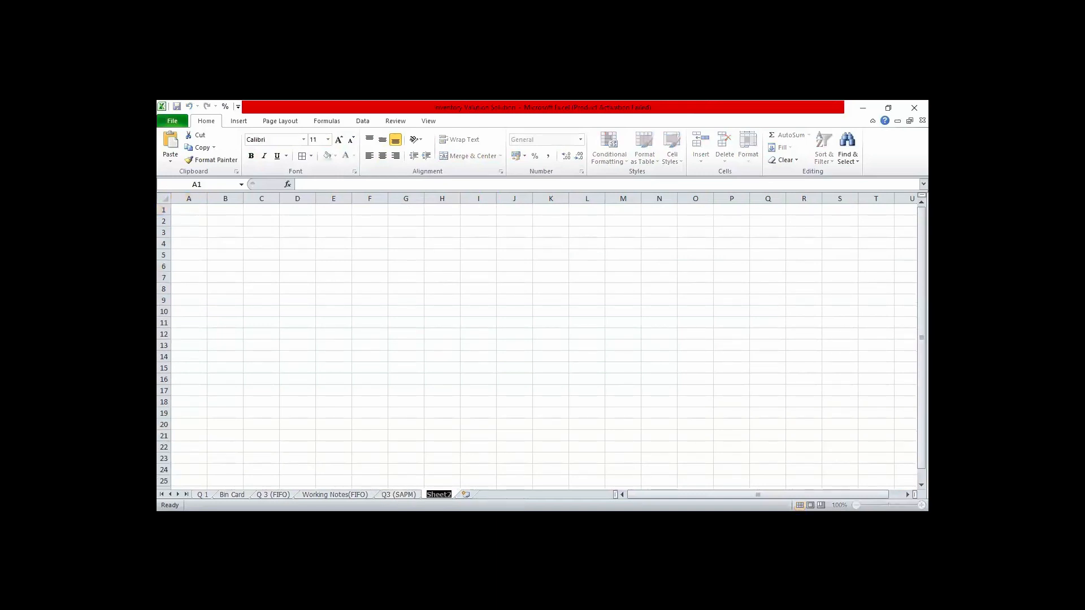
type("Working No")
key("BackSpace")
key("BackSpace")
key("BackSpace")
key("BackSpace")
key("BackSpace")
key("BackSpace")
key("BackSpace")
key("BackSpace")
key("BackSpace")
type("N (SAPM)")
- Shorten the name of the Working Notes(FIFO) sheet to "WN(FIFO)"
double_click(329, 495)
left_click(329, 495)
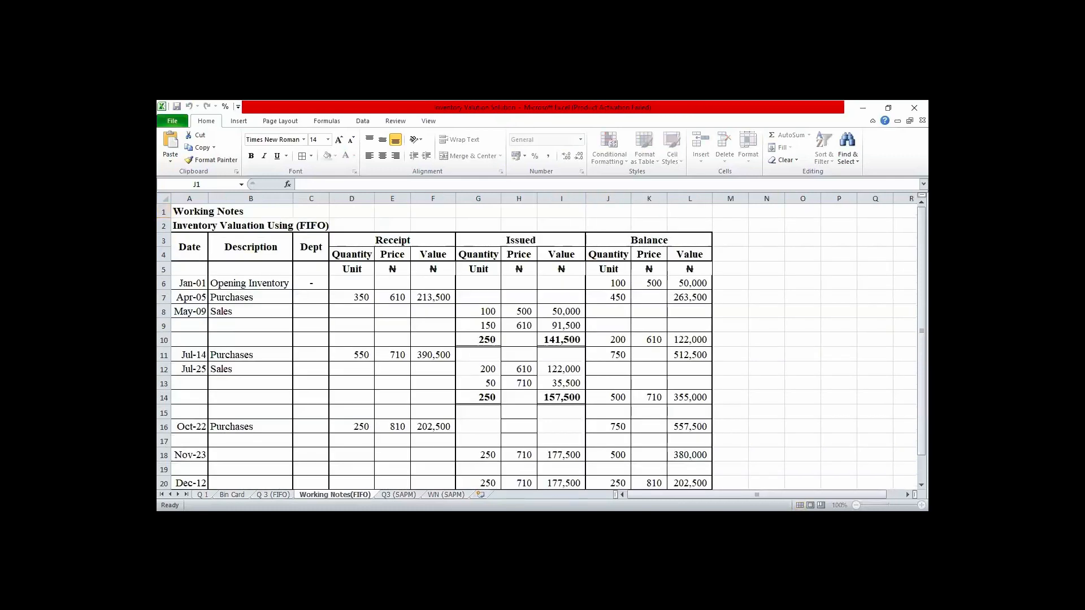
key("BackSpace")
key("BackSpace")
key("BackSpace")
key("BackSpace")
key("BackSpace")
key("BackSpace")
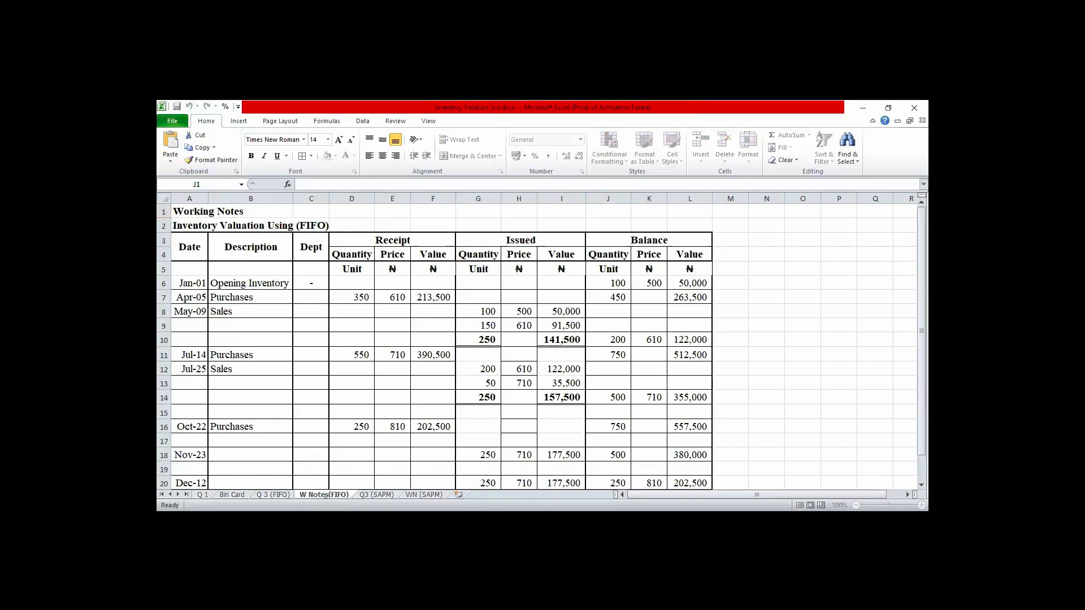
left_click(329, 494)
key("BackSpace")
key("BackSpace")
key("BackSpace")
key("BackSpace")
key("BackSpace")
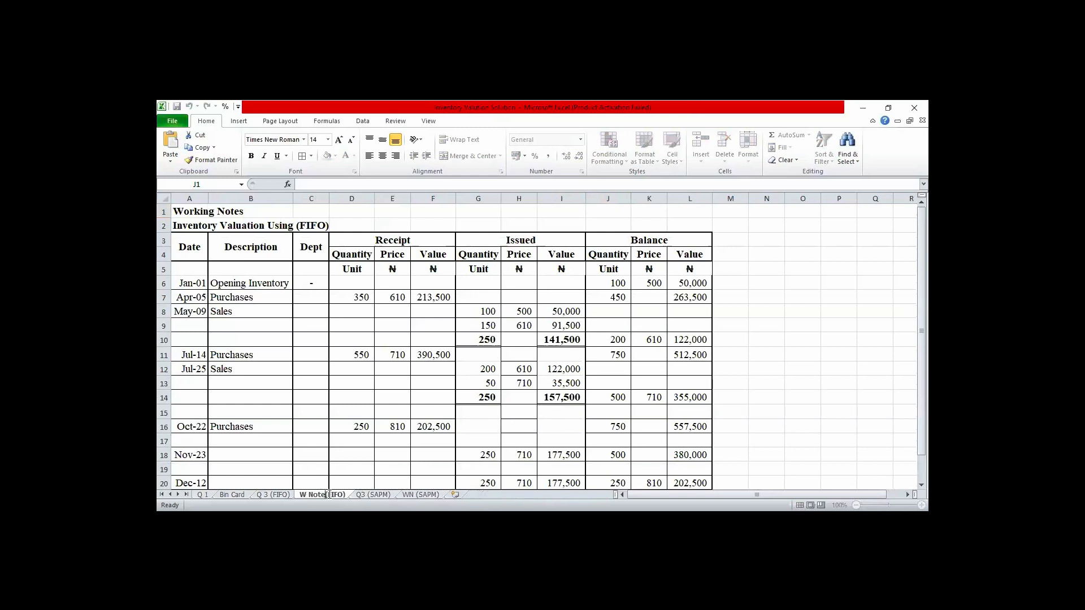
key("BackSpace")
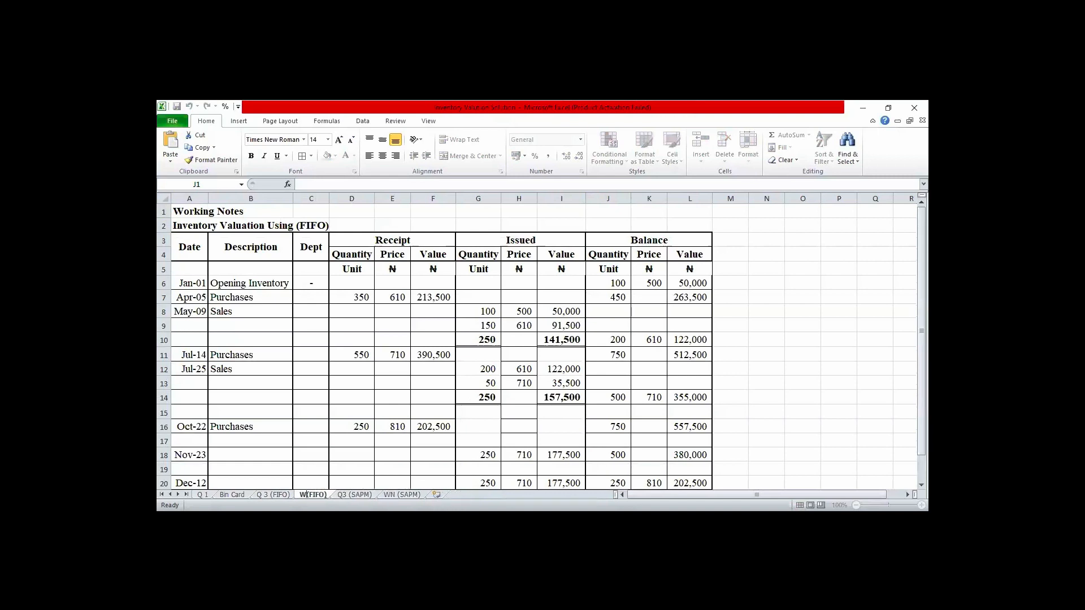
type("N")
key("Return")
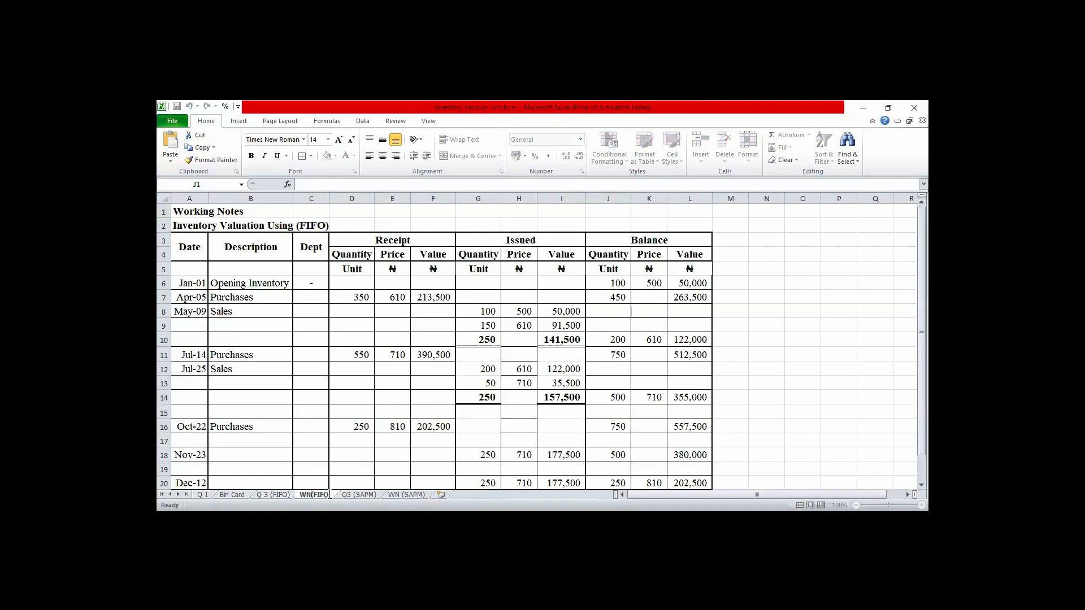
- View the empty WN (SAPM) and Q3 (SAPM) sheets and return to the WN(FIFO) sheet
left_click(406, 495)
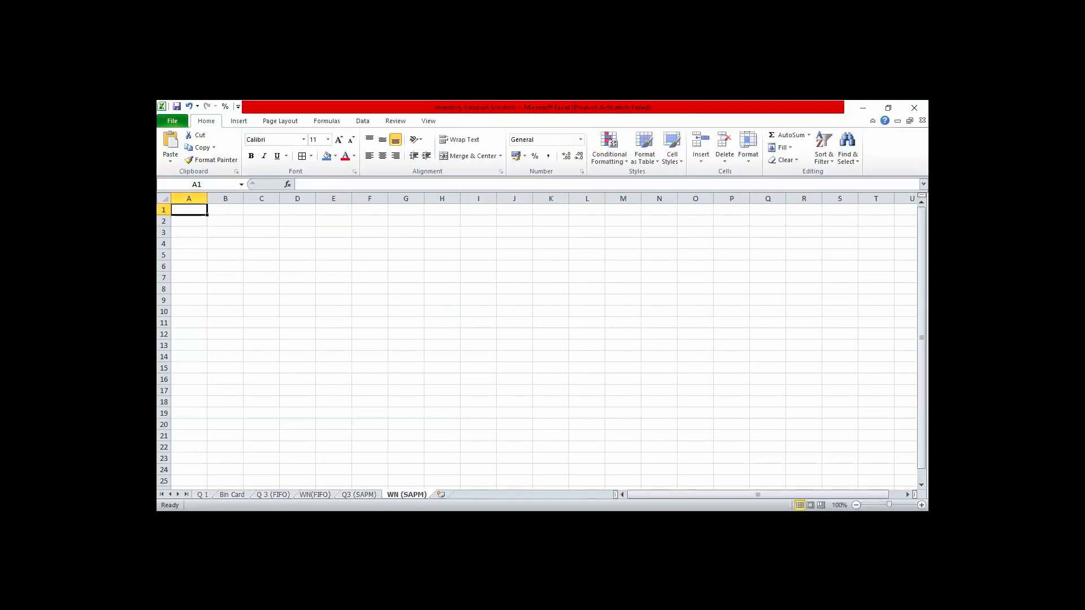
left_click(359, 494)
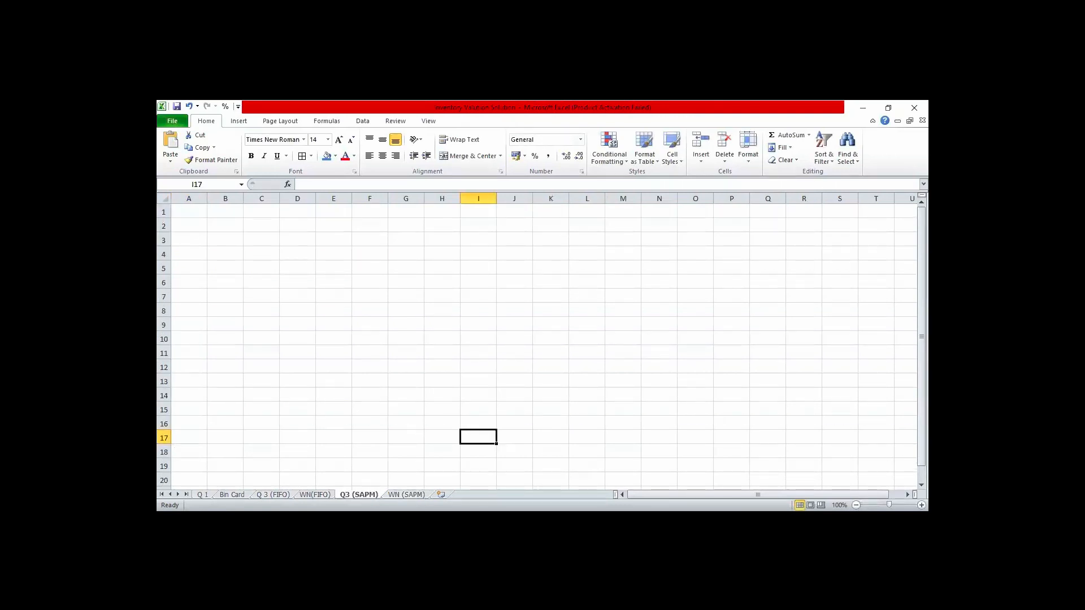
left_click(315, 494)
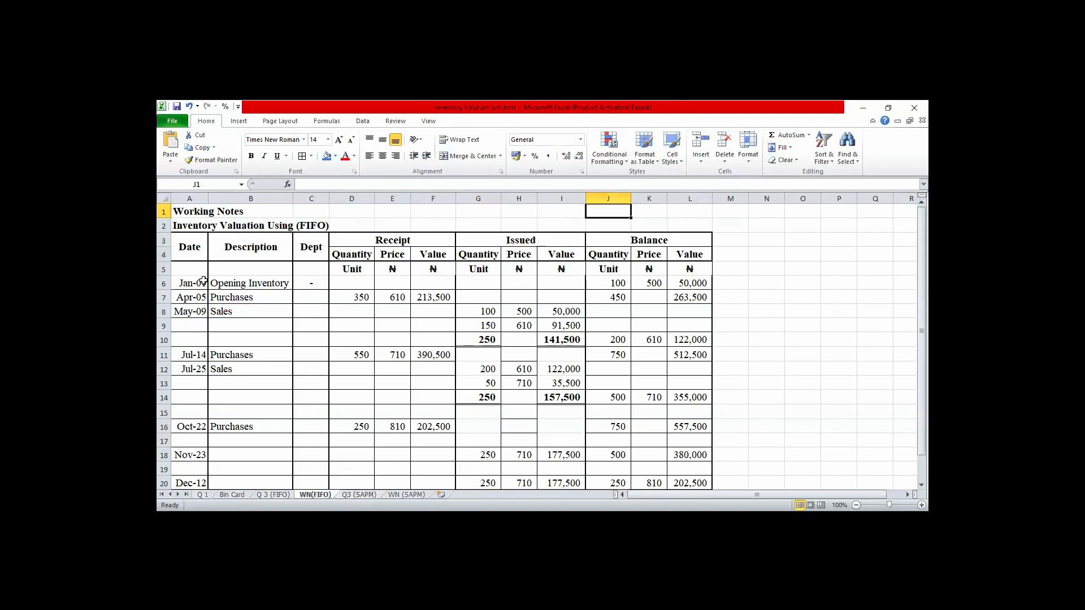
left_click(192, 225)
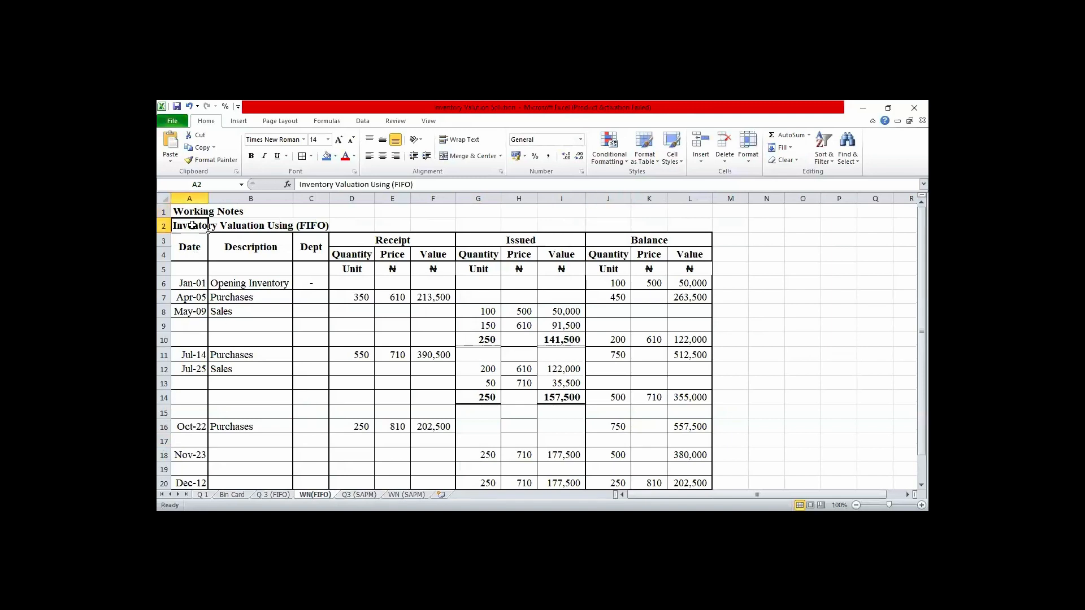
key("shift+Down")
key("shift+Down")
key("shift+Down")
key("shift+Down")
key("shift+Down")
key("shift+Down")
key("shift+Down")
key("shift+Down")
key("shift+Down")
key("shift+Down")
key("shift+Down")
key("shift+Down")
key("shift+Down")
key("shift+Down")
key("shift+Down")
key("shift+Down")
key("shift+Down")
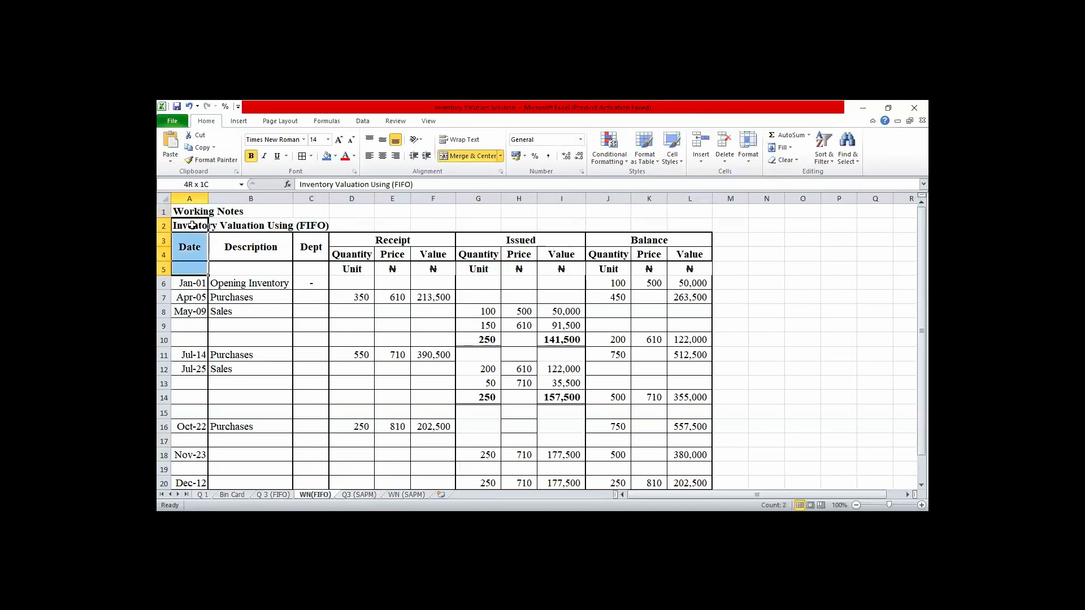
key("shift+Down")
key("shift+Down")
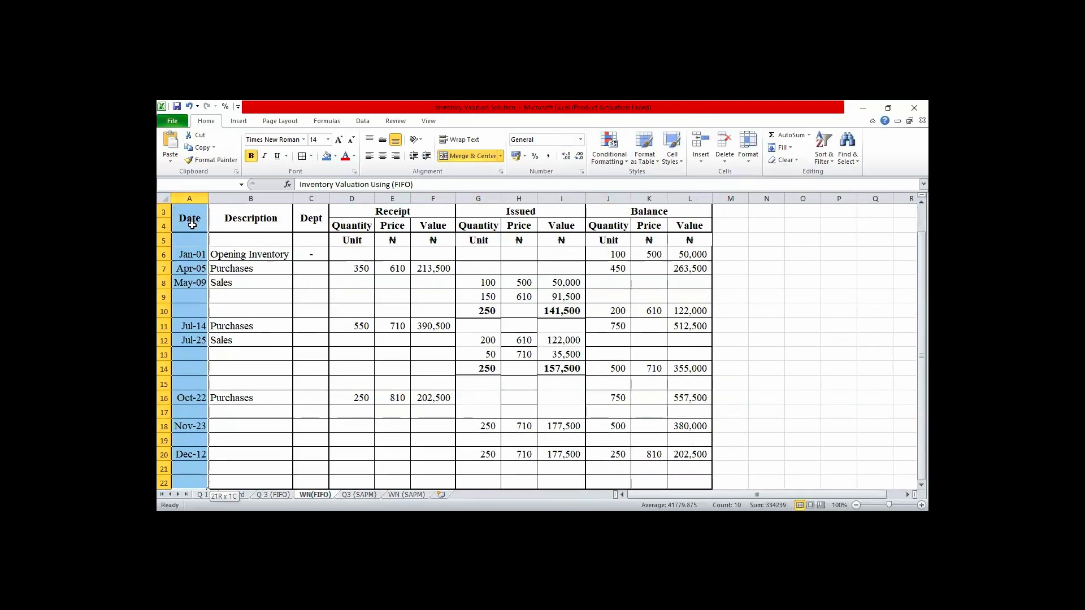
key("shift+Right")
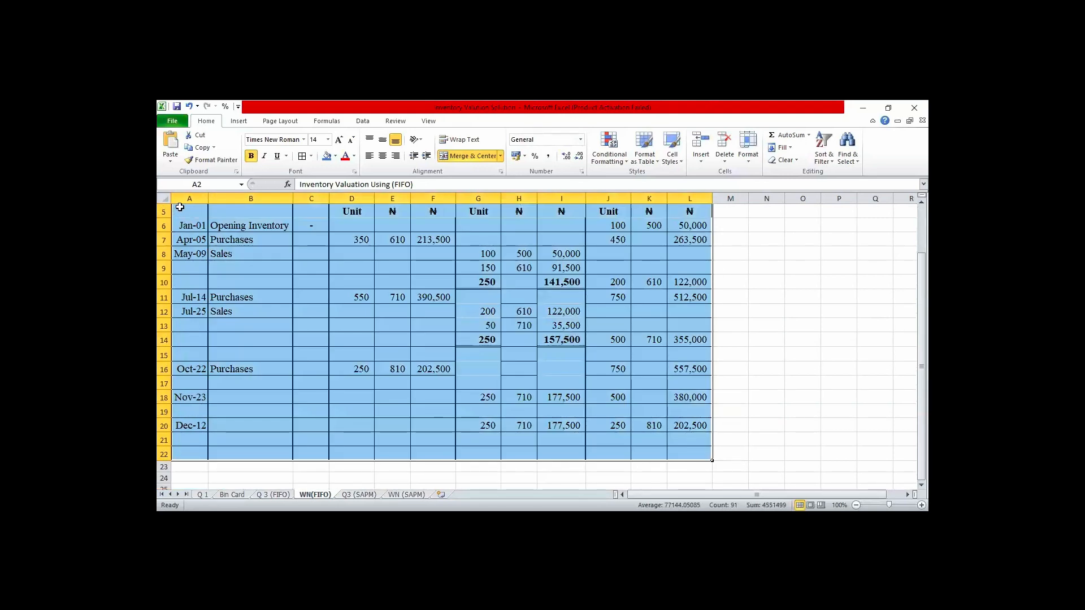
- Copy the entire WN(FIFO) sheet and paste it over the whole WN (SAPM) sheet
left_click(162, 199)
key("ctrl+c")
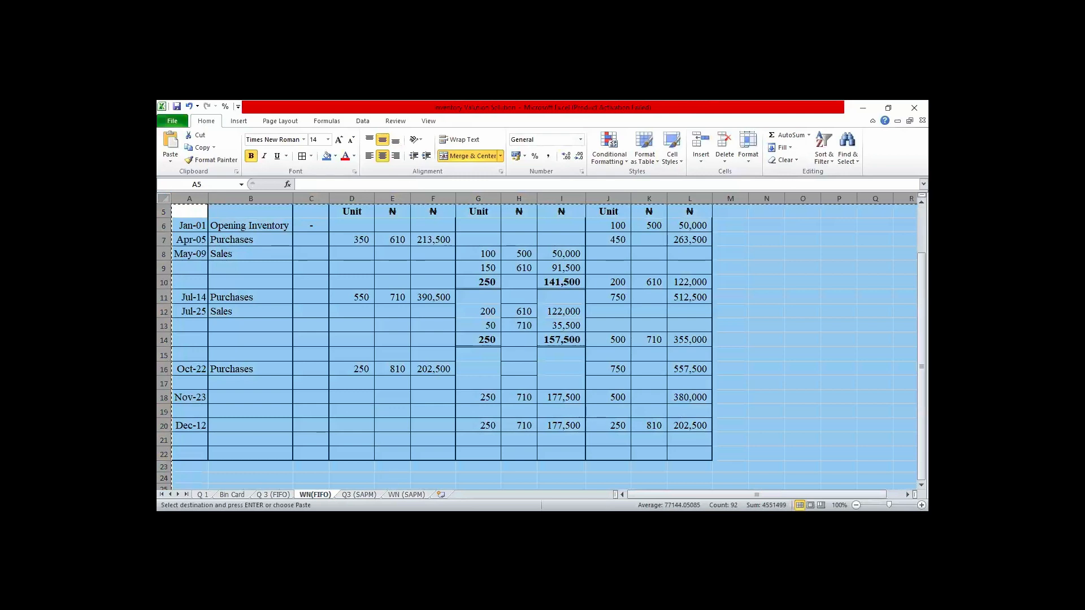
left_click(632, 351)
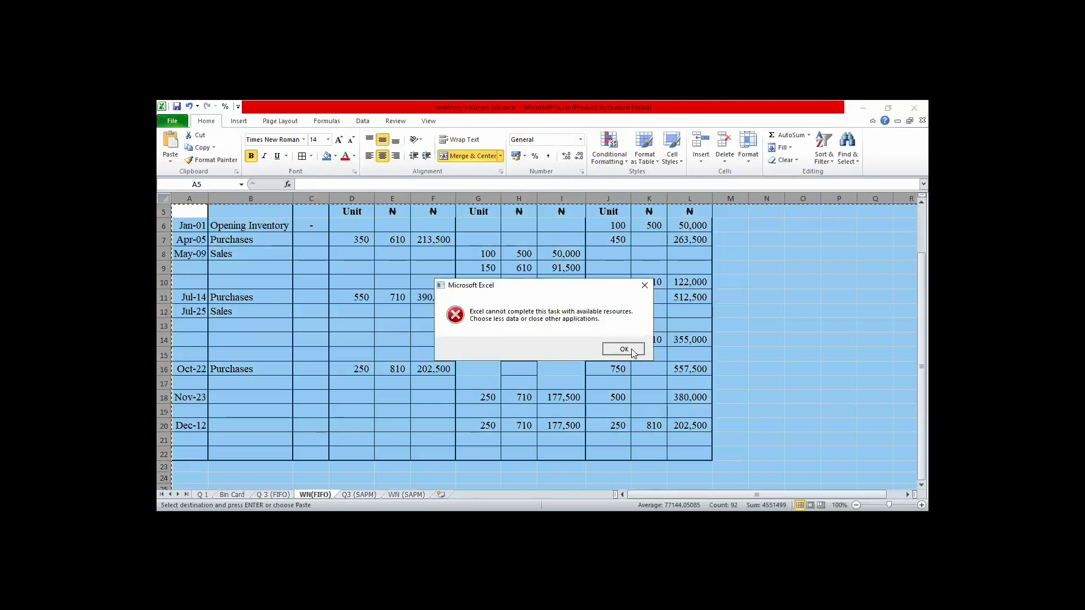
left_click(407, 494)
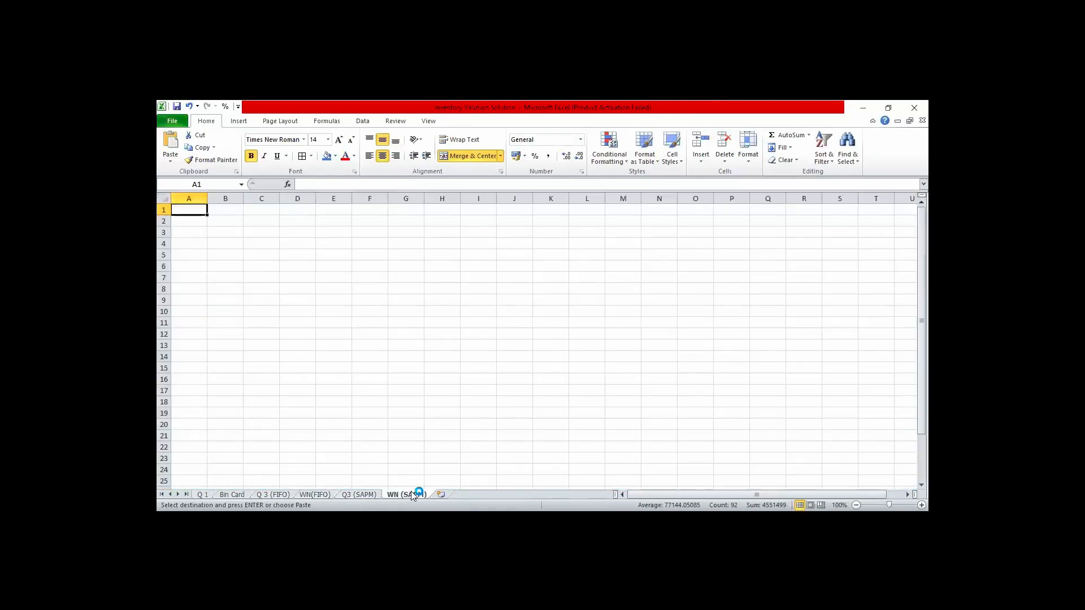
key("ctrl+a")
key("ctrl+v")
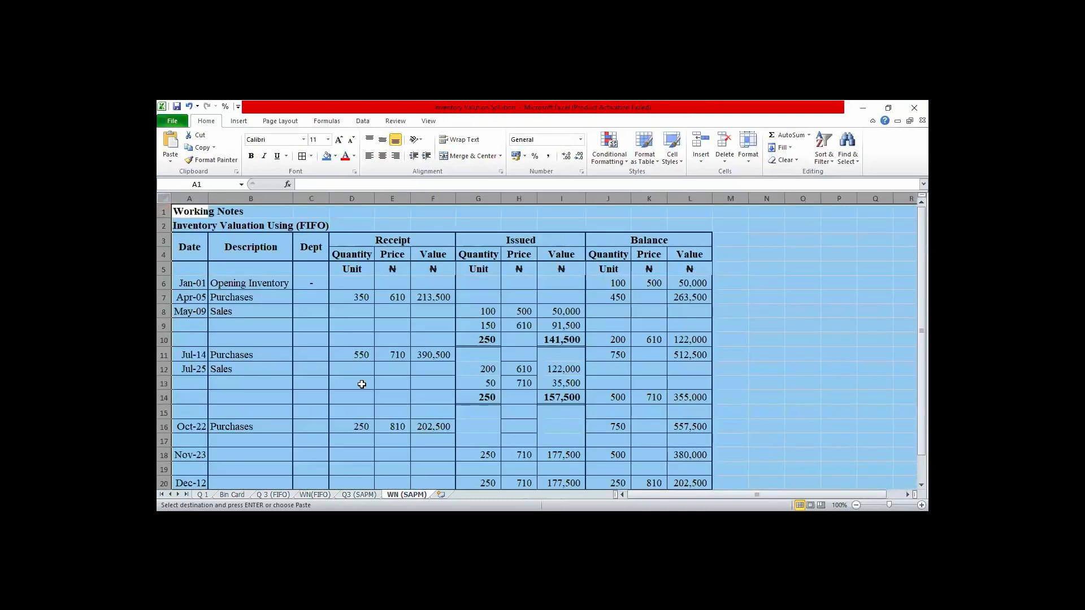
- Change the heading in A2 of the WN (SAPM) sheet to "Inventory Valuation Using (SAPM)"
left_click(190, 224)
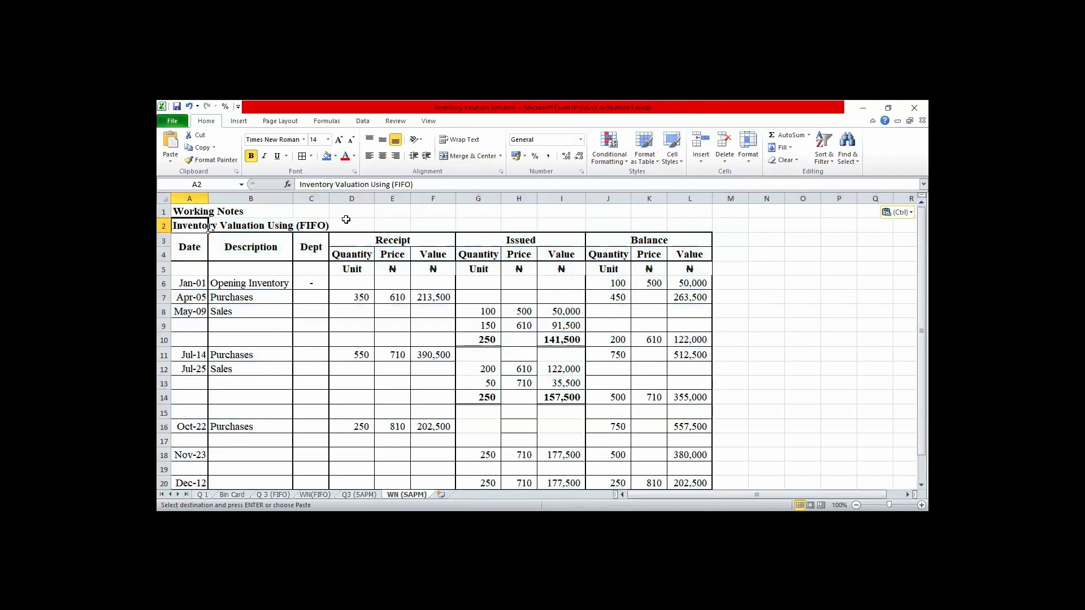
left_click(409, 185)
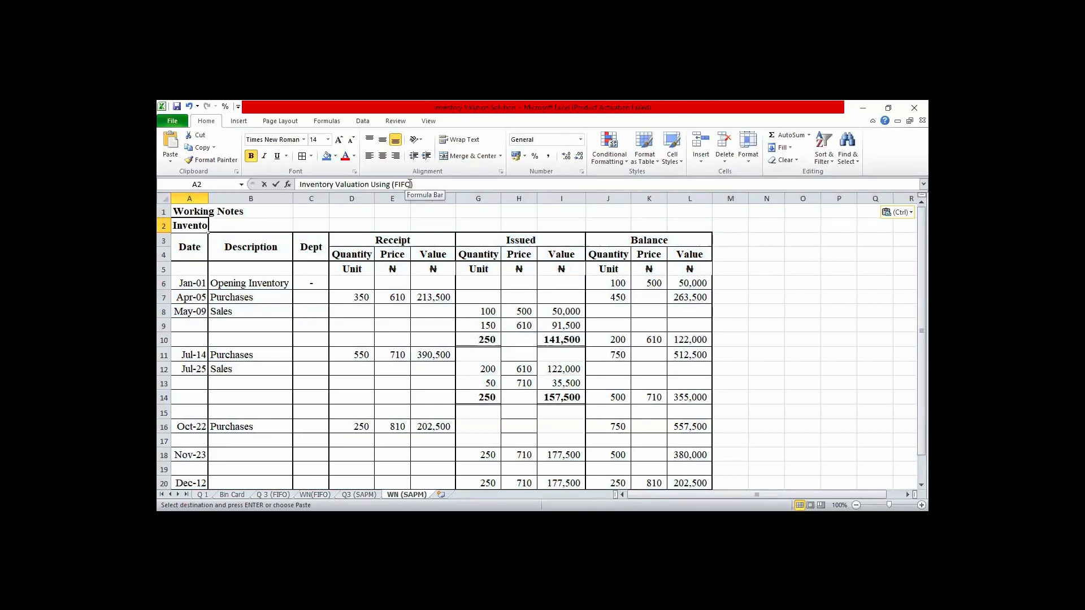
key("BackSpace")
key("BackSpace")
key("BackSpace")
key("BackSpace")
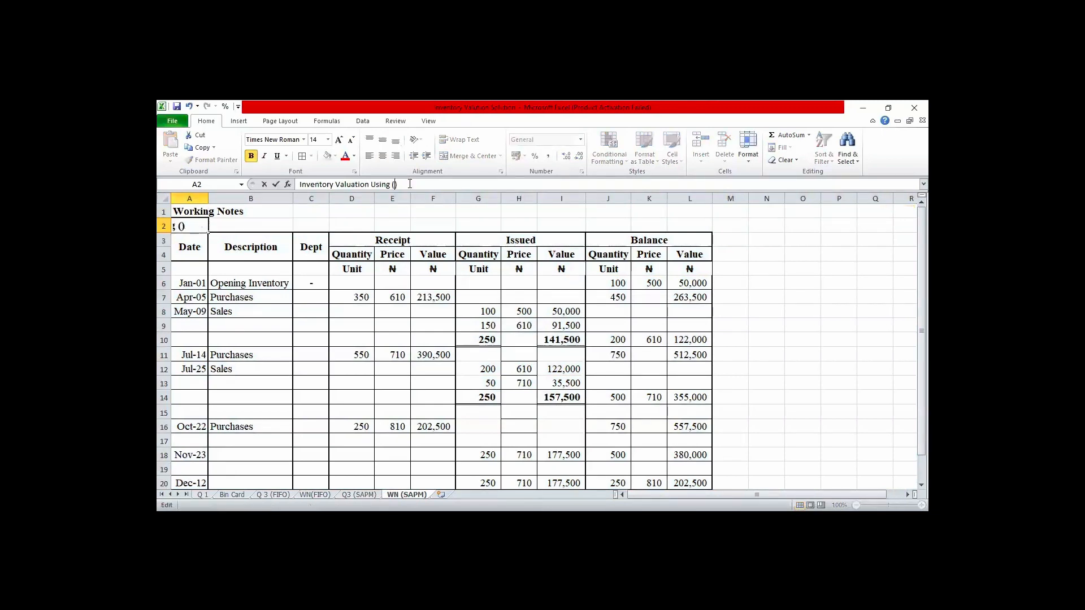
type("SAPM")
left_click(412, 274)
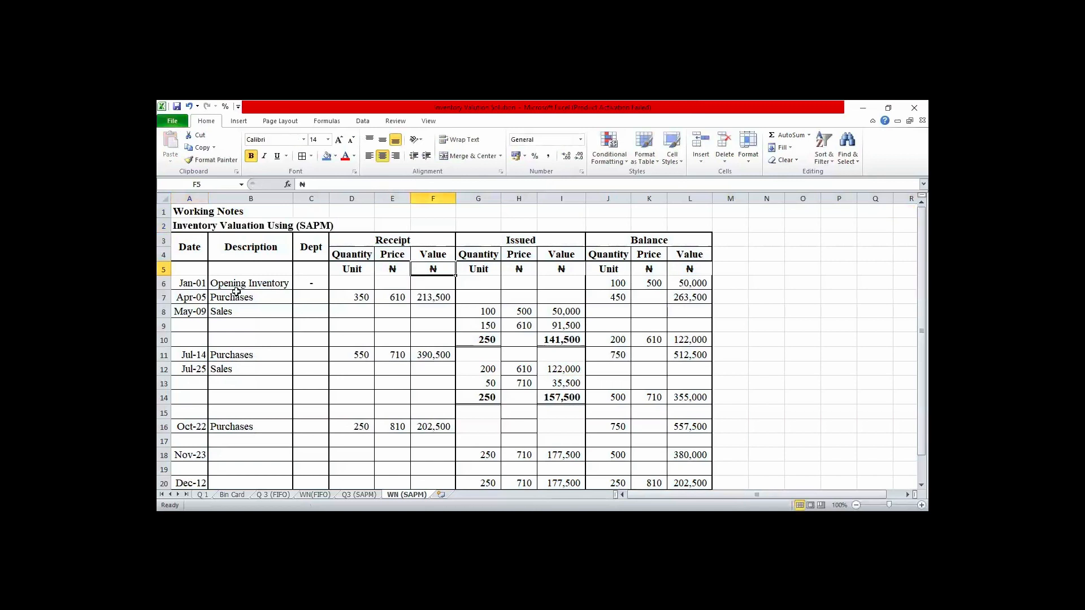
left_click(194, 286)
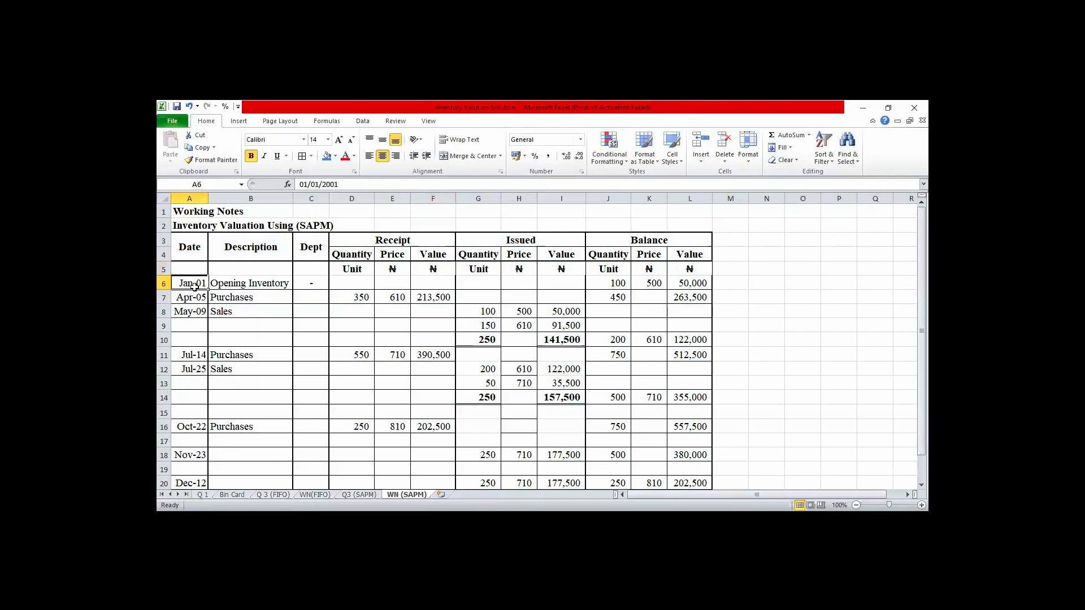
- Clear all entries below the column headings in the WN (SAPM) table from row 6 and apply uniform borders to the emptied rows
key("shift+Down")
key("shift+Down")
key("shift+Down")
key("shift+Down")
key("shift+Down")
key("shift+Down")
key("shift+Down")
key("shift+Down")
key("shift+Down")
key("shift+Down")
key("shift+Down")
key("shift+Down")
key("shift+Down")
key("shift+Down")
key("shift+Down")
key("shift+Down")
key("shift+Down")
key("shift+Down")
key("shift+Down")
key("shift+Down")
key("shift+Down")
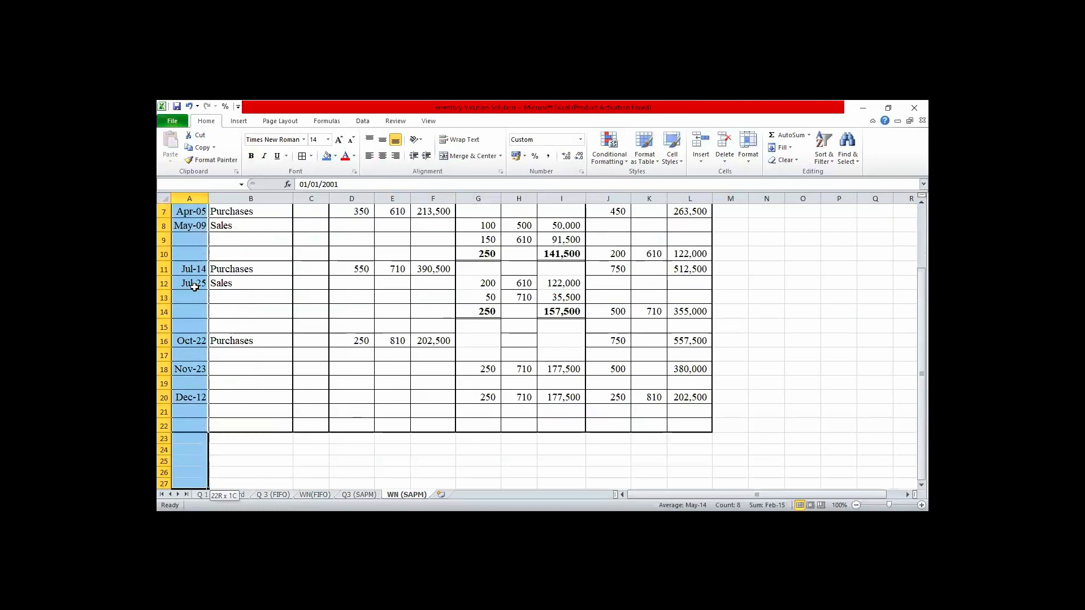
key("shift+Right")
key("shift+Right")
key("shift+Right")
key("shift+Right")
key("shift+Right")
key("shift+Right")
key("shift+Right")
key("shift+Right")
key("shift+Right")
key("shift+Right")
key("shift+Right")
key("Delete")
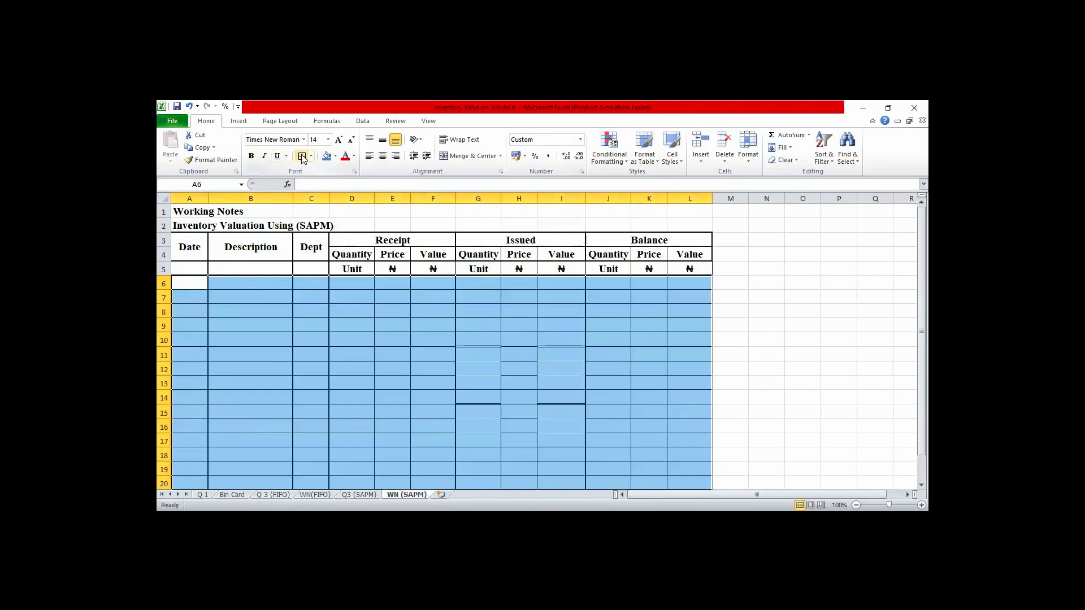
left_click(864, 335)
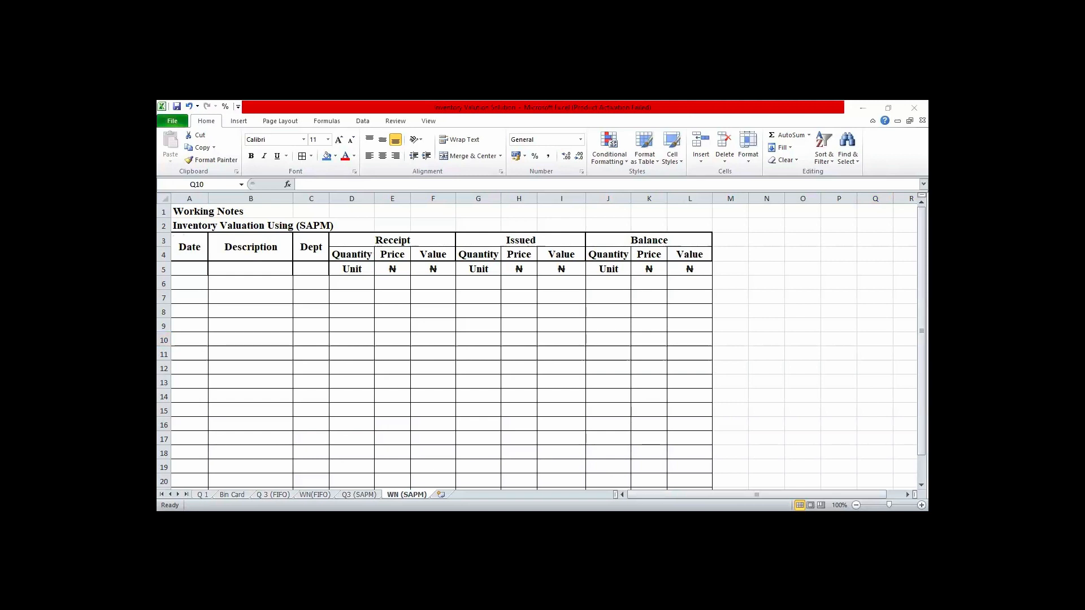
- Try pasting the copied inventory question text at N4, beside the SAPM table
left_click(787, 268)
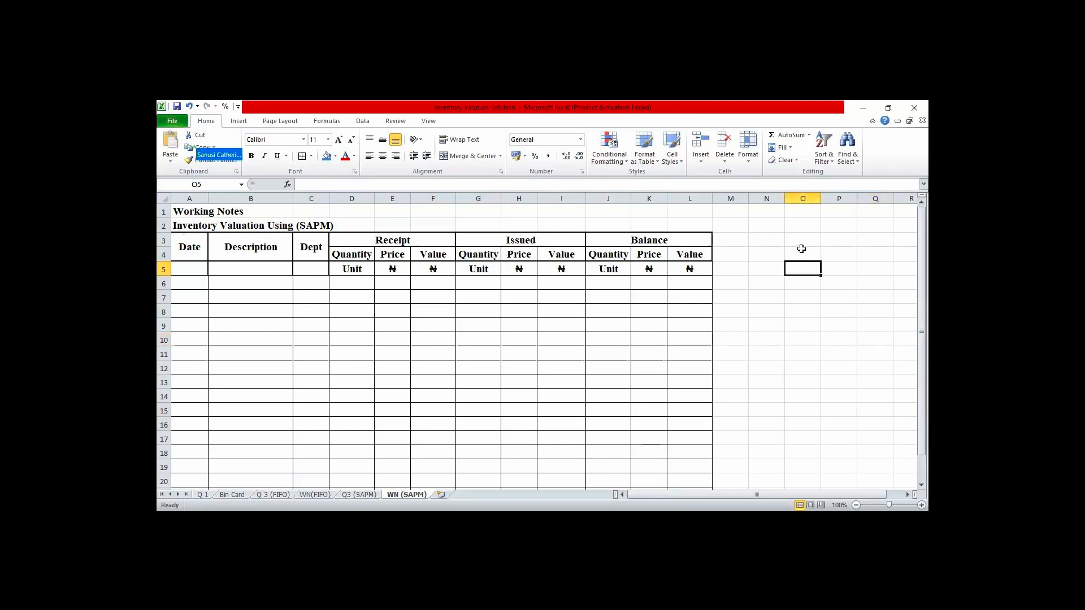
left_click(775, 253)
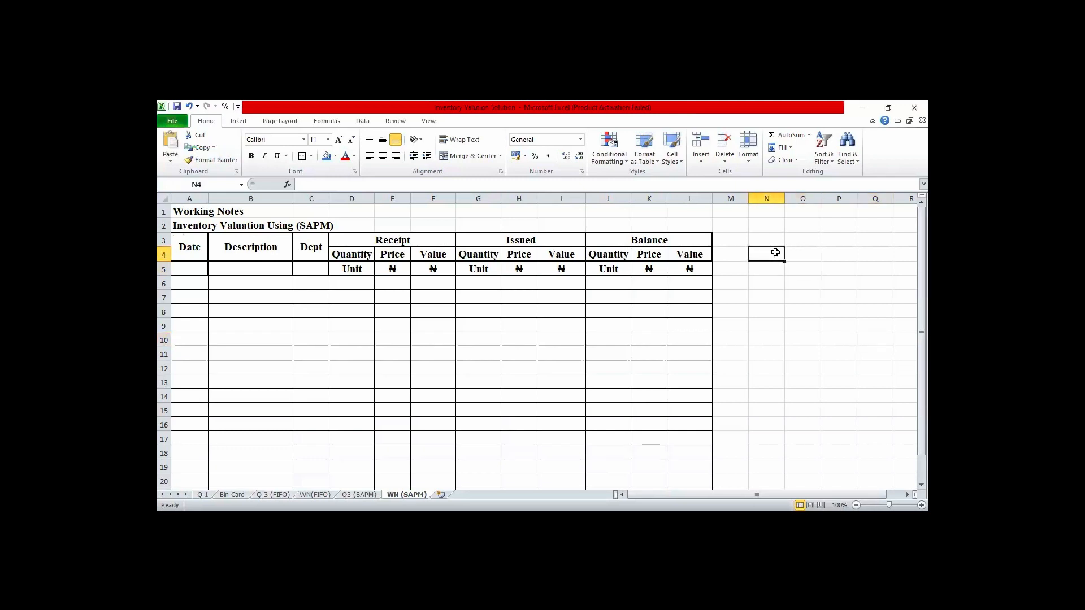
key("ctrl+v")
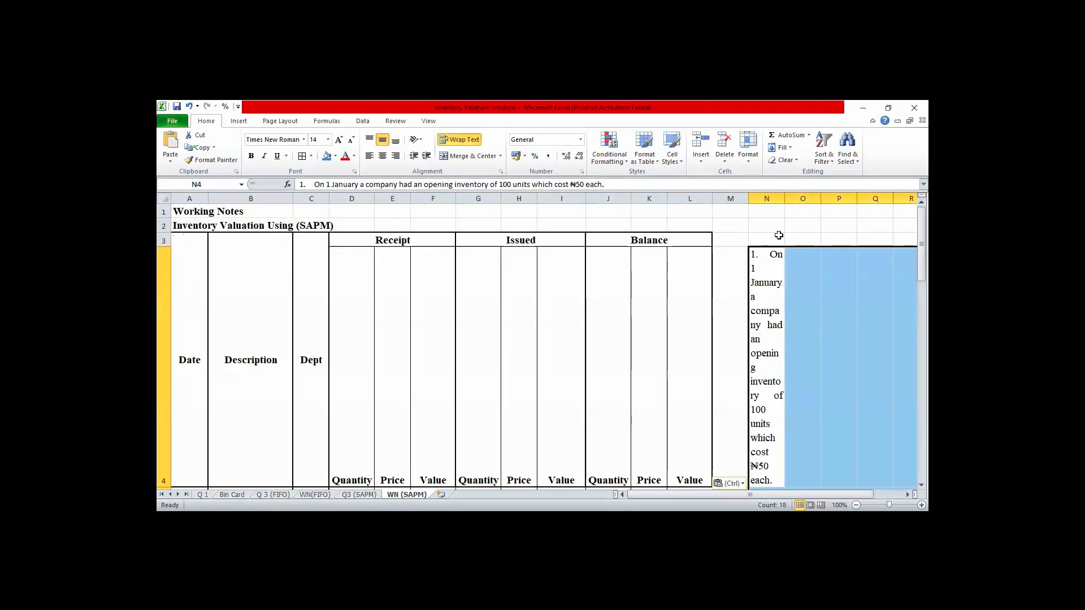
- Try to remove the text wrapping and change the cell merging across row 4
left_click(165, 313)
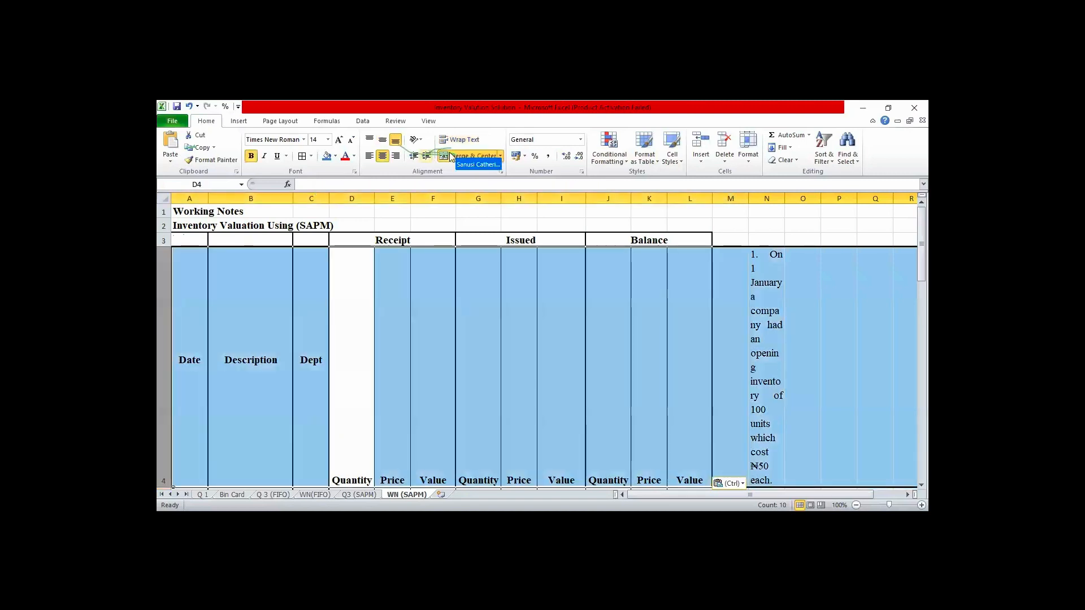
left_click(470, 155)
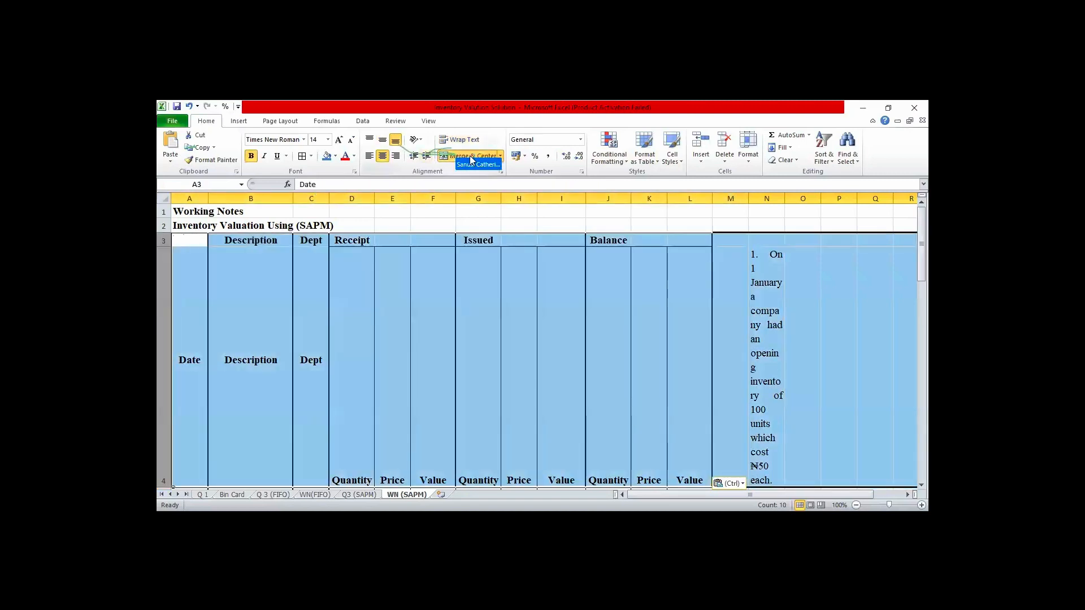
left_click(470, 155)
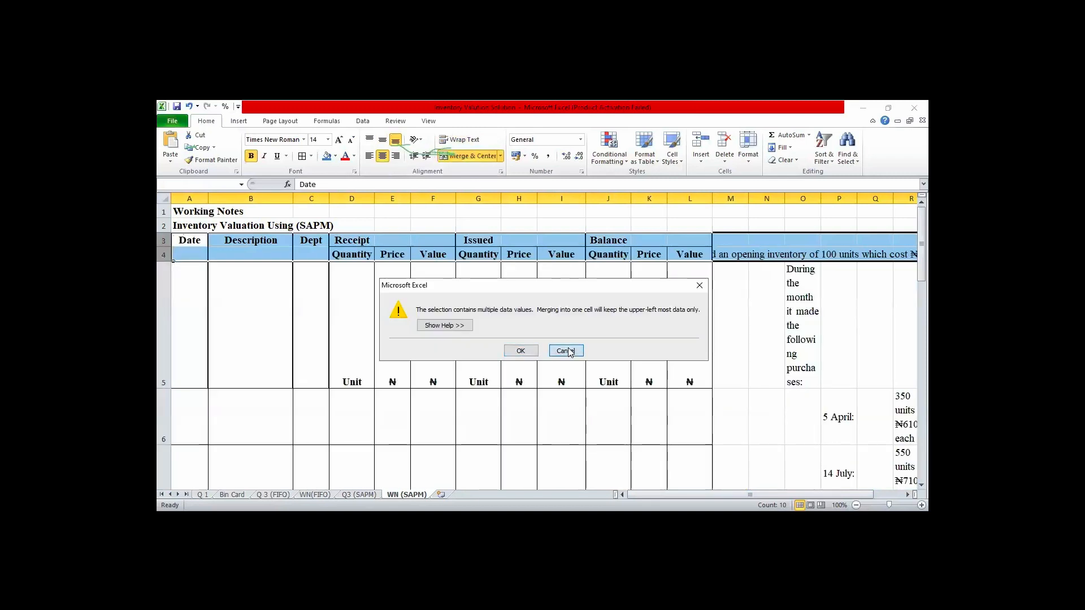
key("Return")
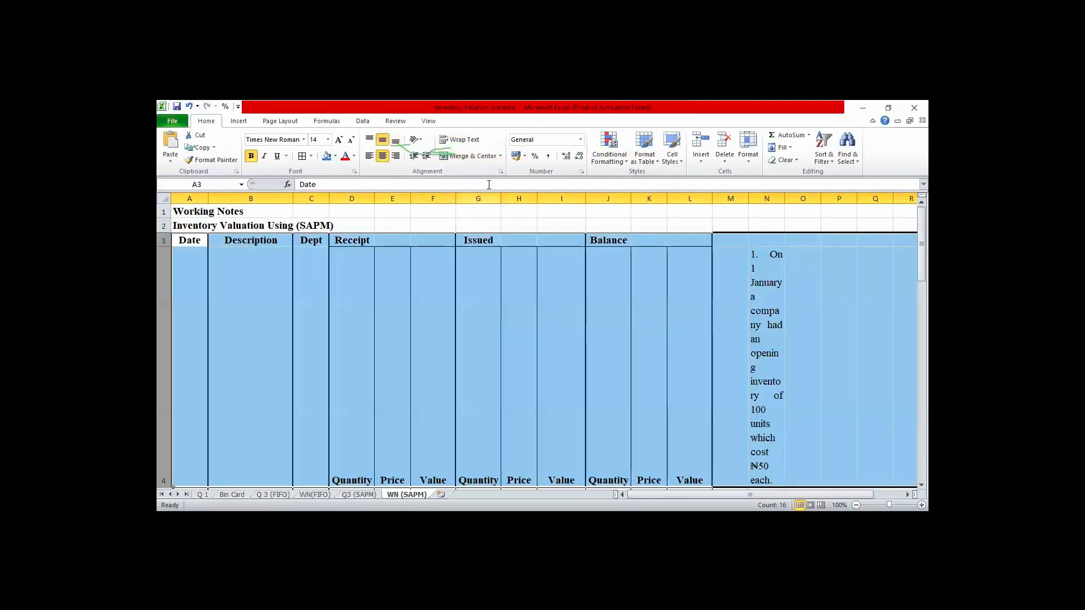
left_click(473, 146)
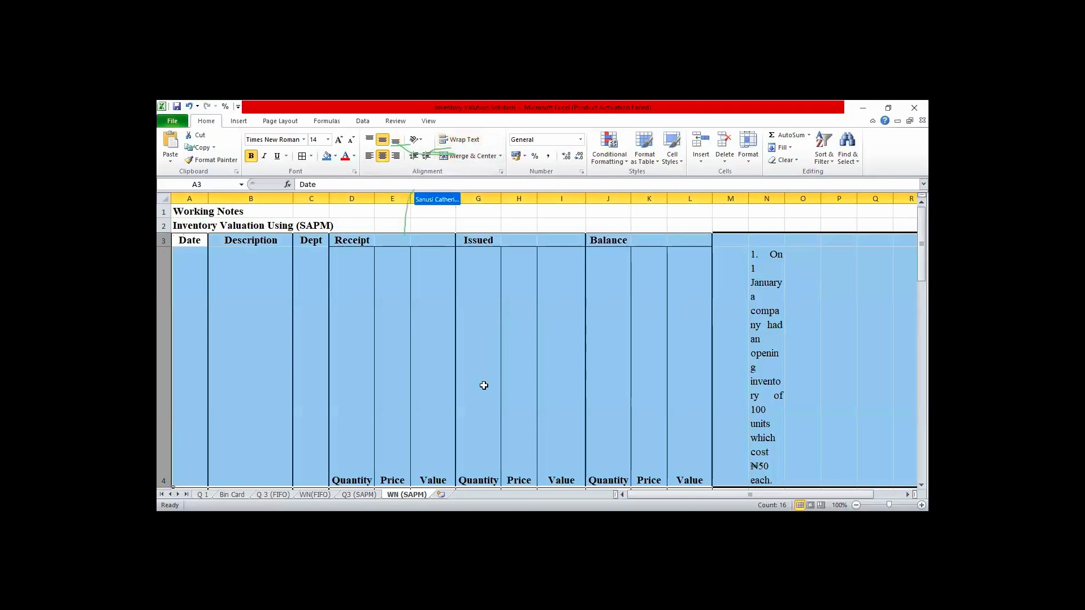
- Undo the wrapping and merging changes and the paste of the question text at N4
key("ctrl+z")
key("ctrl+z")
key("ctrl+z")
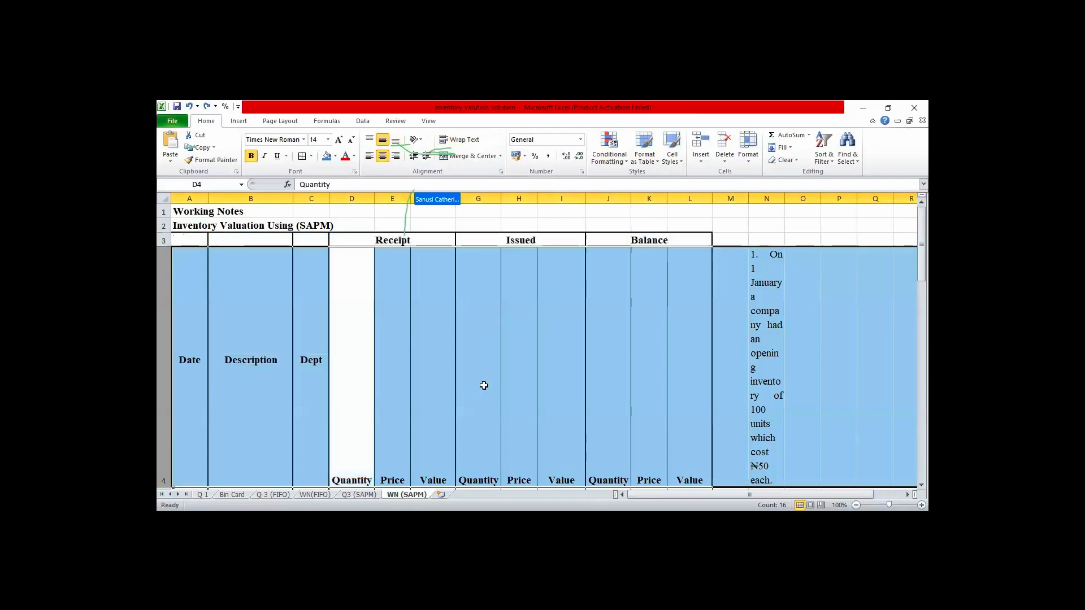
key("ctrl+z")
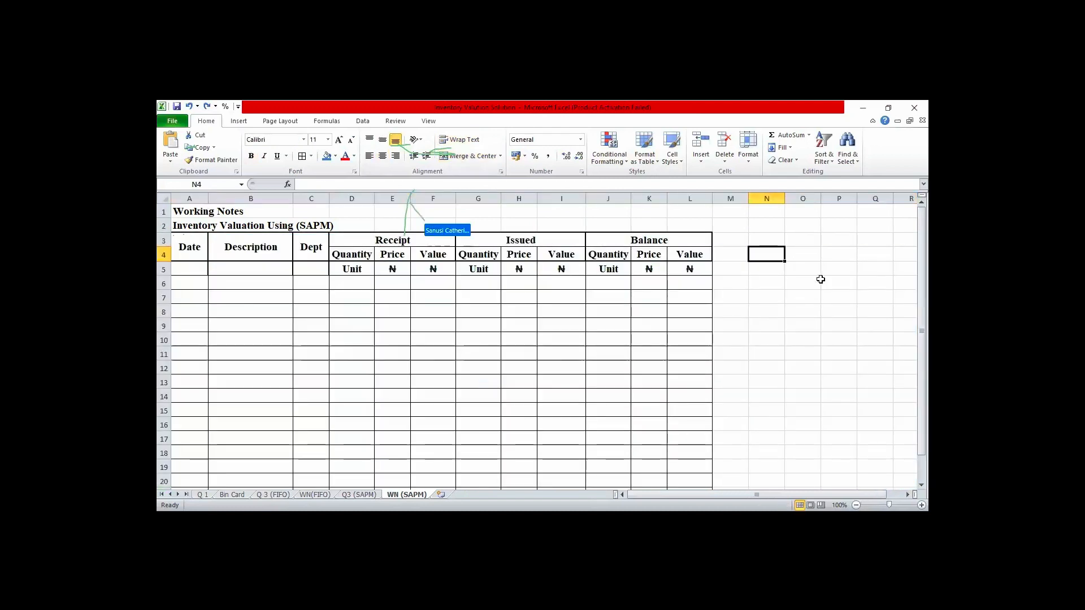
- Try pasting the question text at P6, then undo the paste
key("Return")
key("Right")
key("Right")
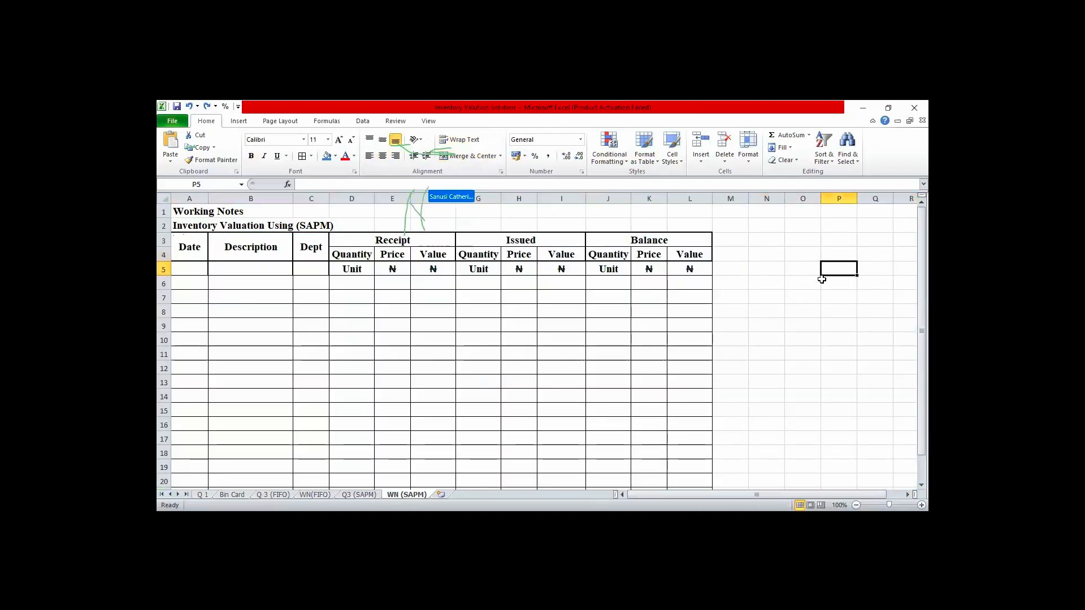
left_click(822, 280)
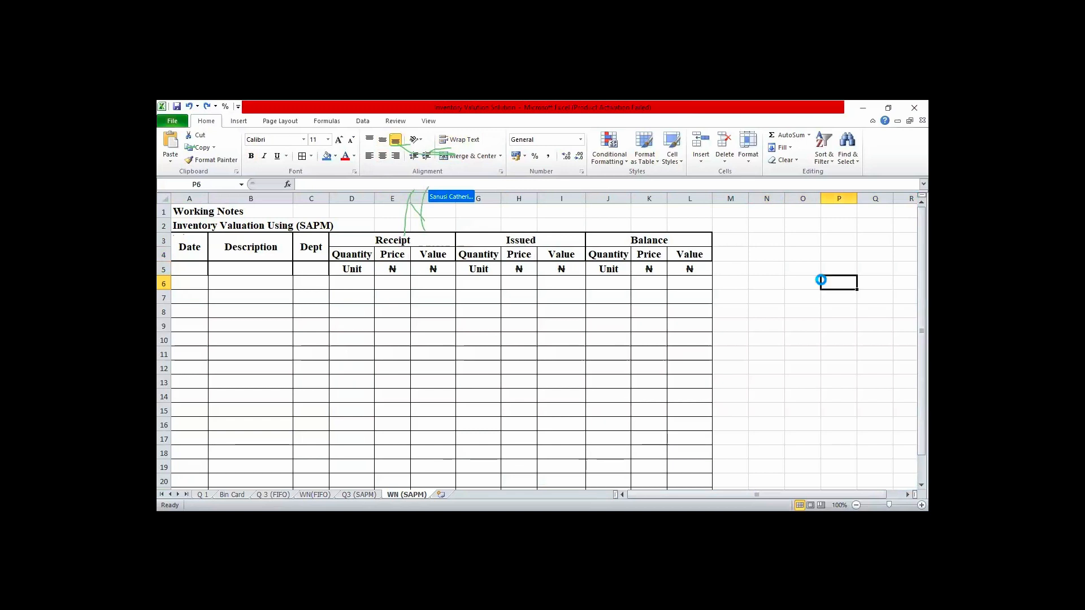
key("ctrl+v")
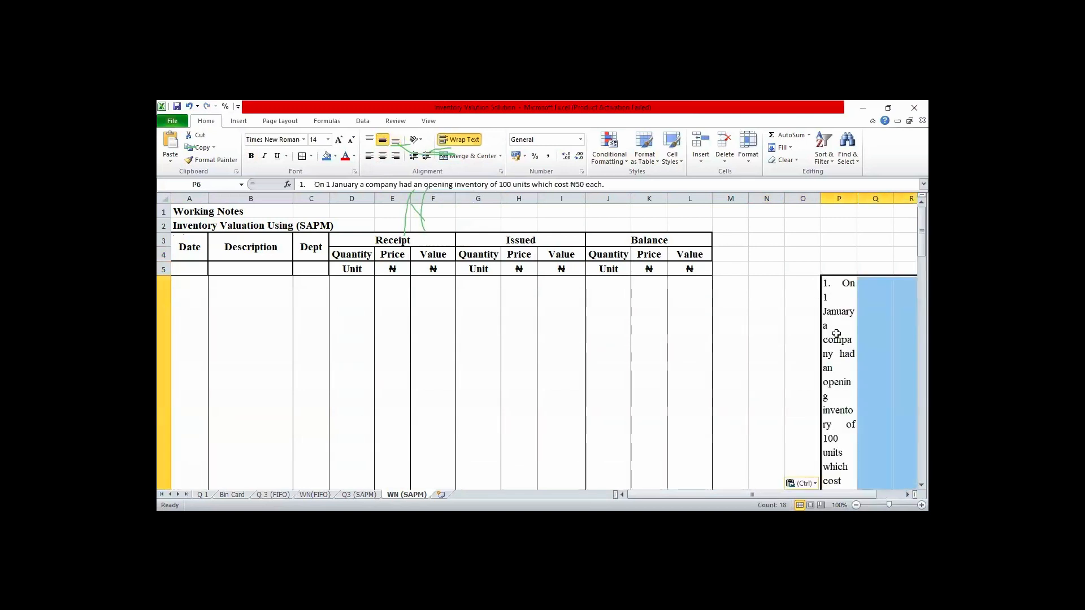
key("ctrl+z")
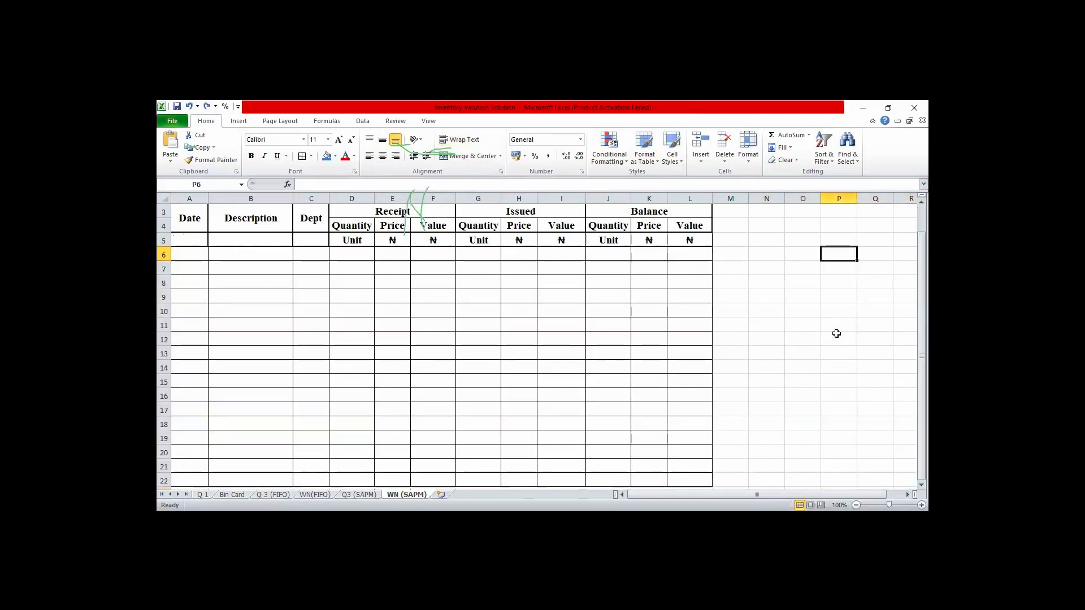
- Try pasting the question text at B28, below the SAPM table
key("Down")
key("Down")
key("Down")
key("Down")
key("Down")
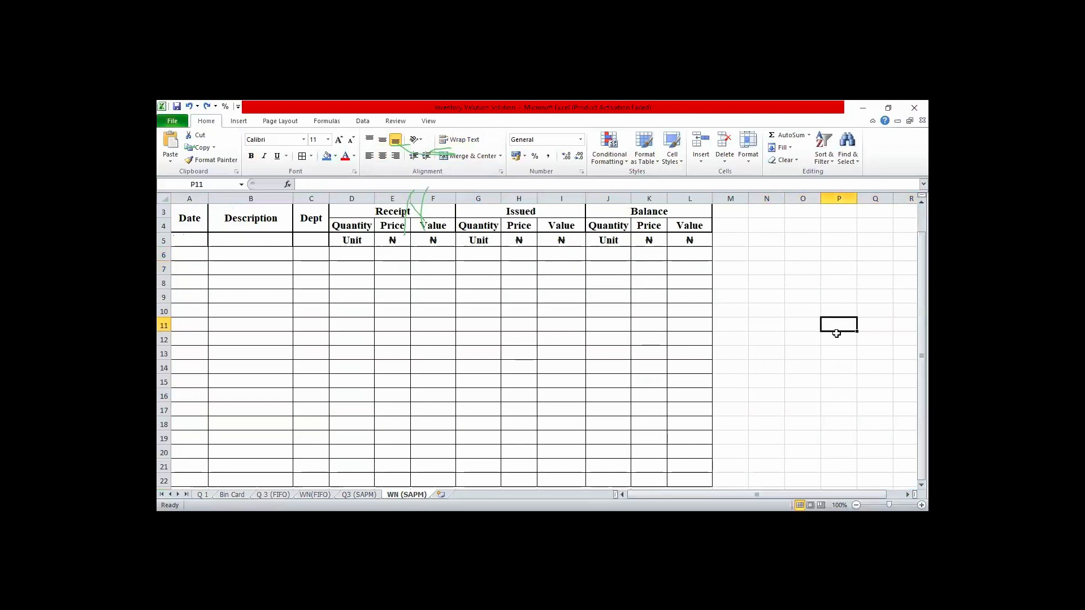
left_click(504, 477)
key("Left")
key("Left")
key("Left")
key("Left")
key("Left")
key("Left")
key("Left")
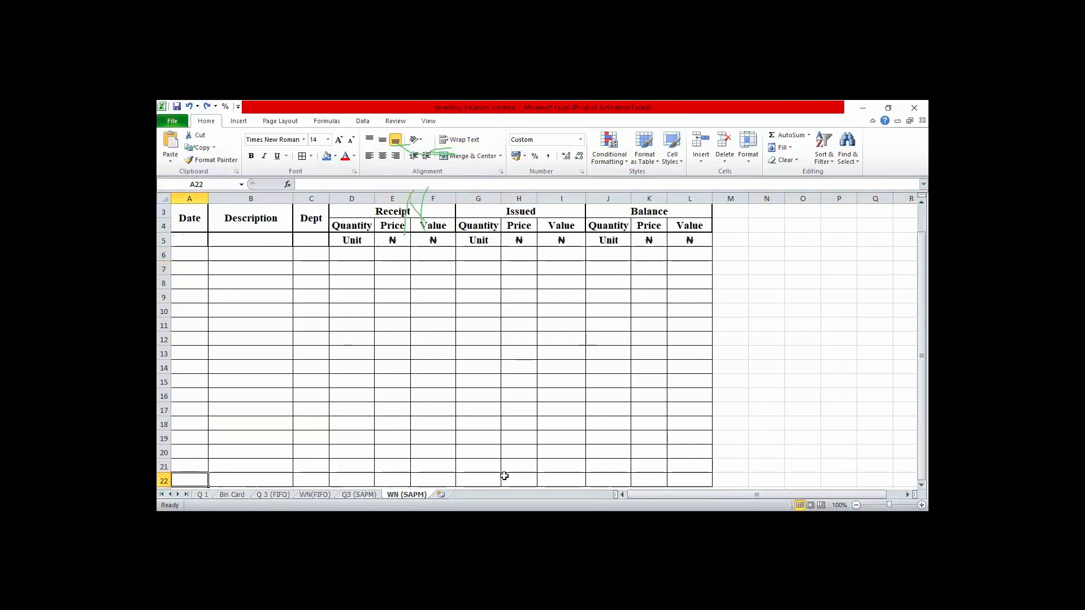
key("Down")
key("Down")
key("Down")
key("Down")
key("Down")
key("Down")
key("Down")
key("Down")
key("Down")
key("Down")
key("Down")
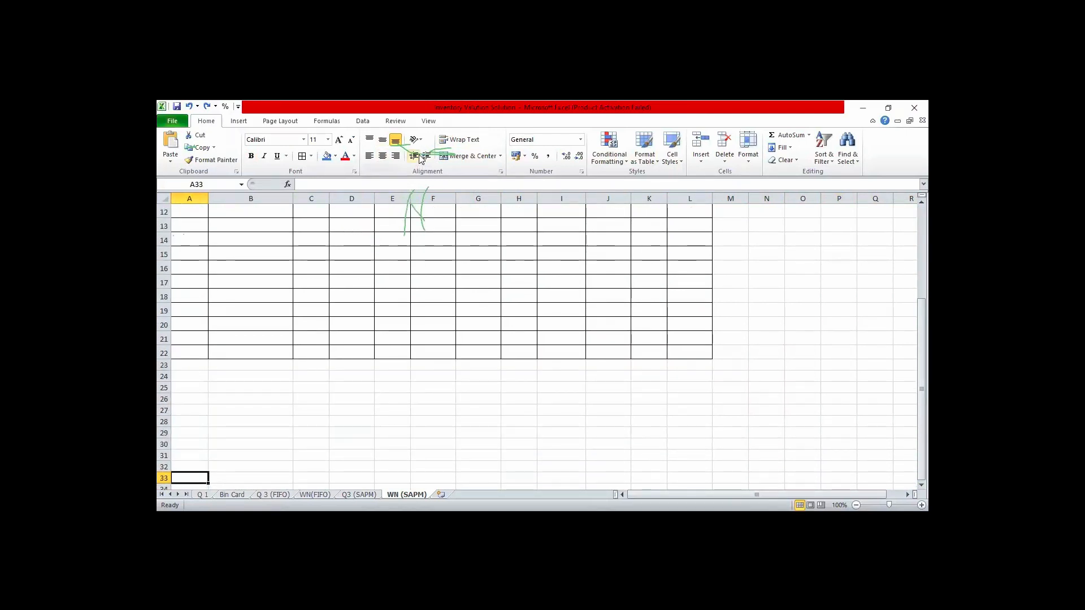
left_click(258, 421)
type("1. On 1 January a company had an opening inventory of 100 units which cost ₦50 each.")
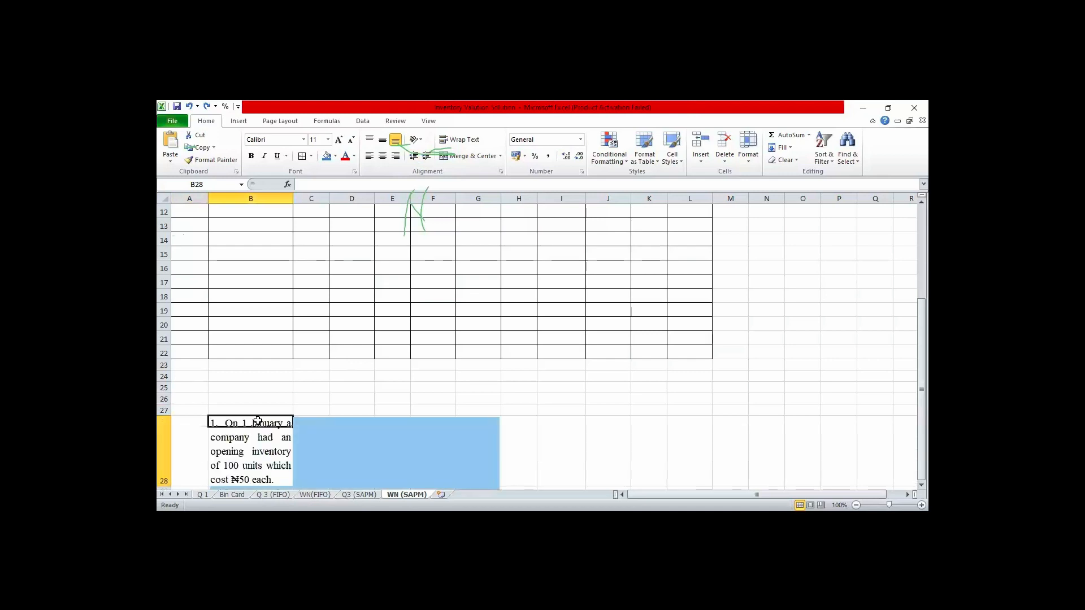
- Try changing the text wrapping of row 28 and review the purchases and sales text pasted below it
left_click(547, 419)
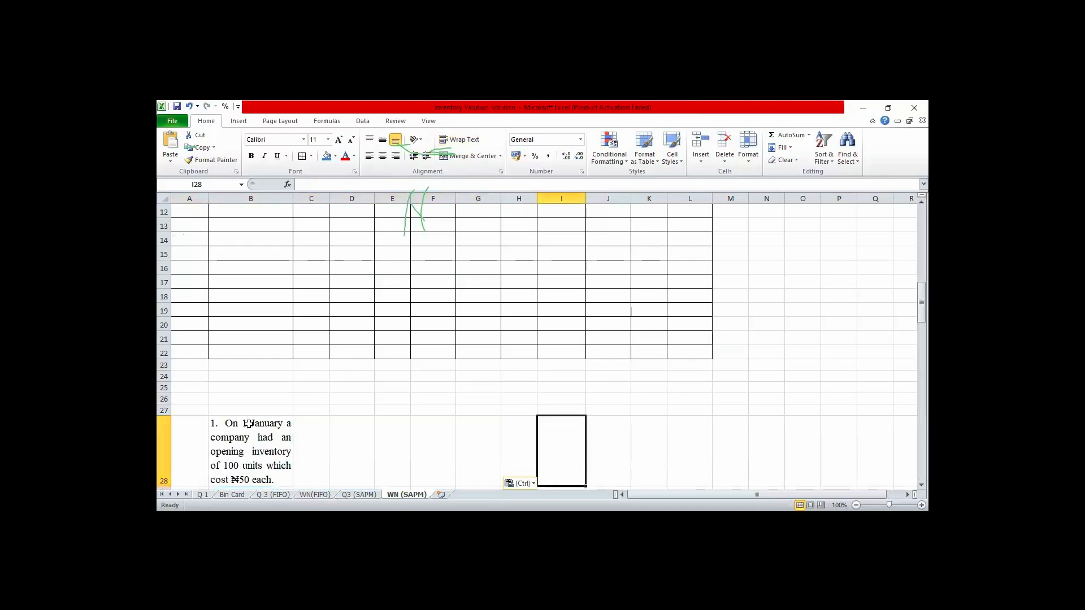
left_click(165, 446)
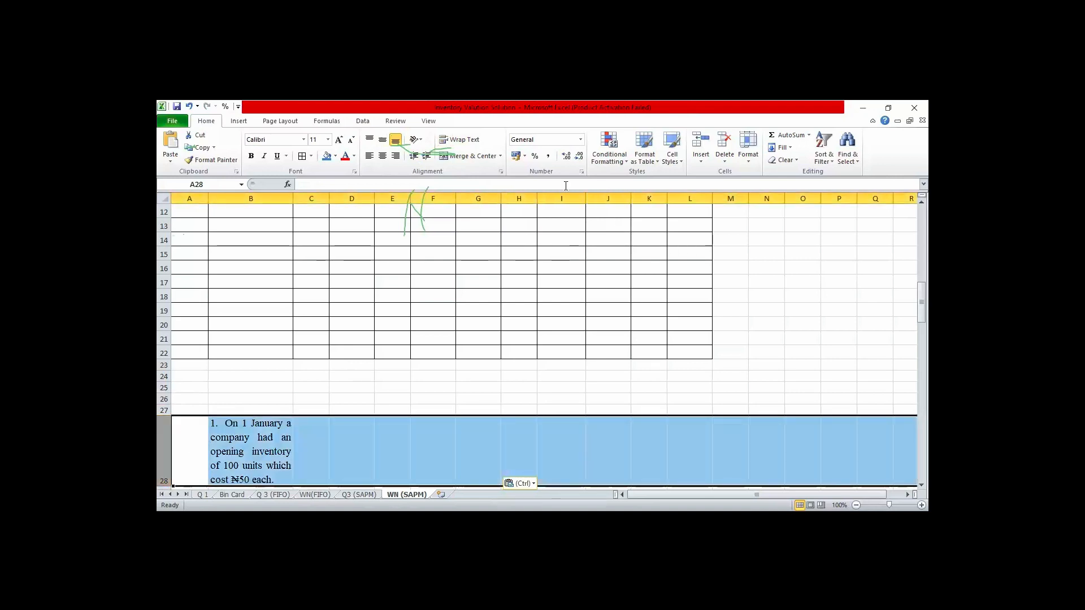
left_click(463, 140)
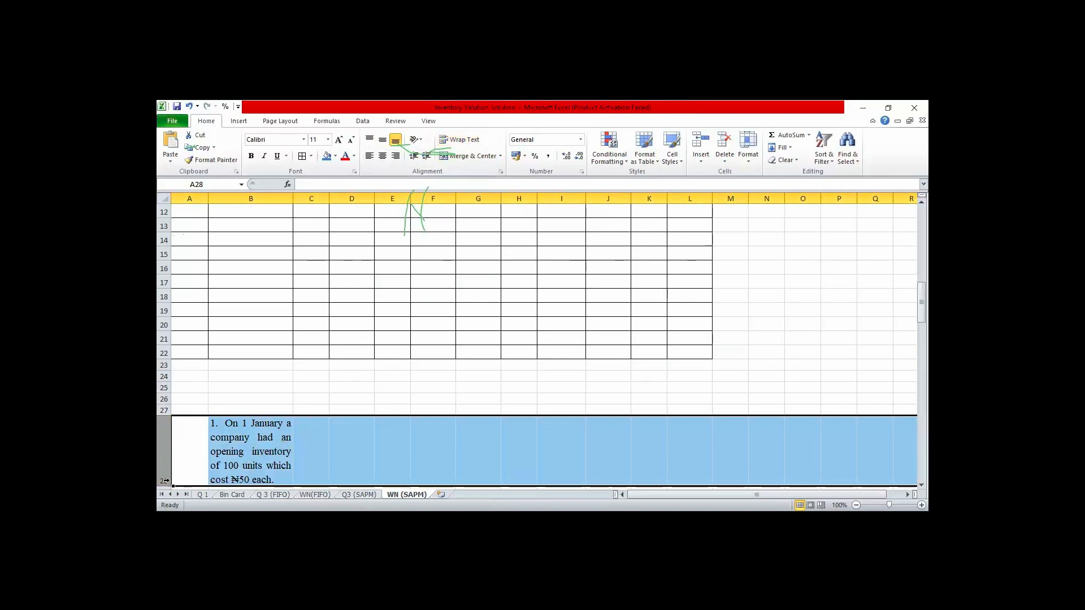
left_click_drag(163, 483, 163, 484)
key("Down")
key("Down")
key("Down")
key("Down")
key("Down")
key("Down")
key("Down")
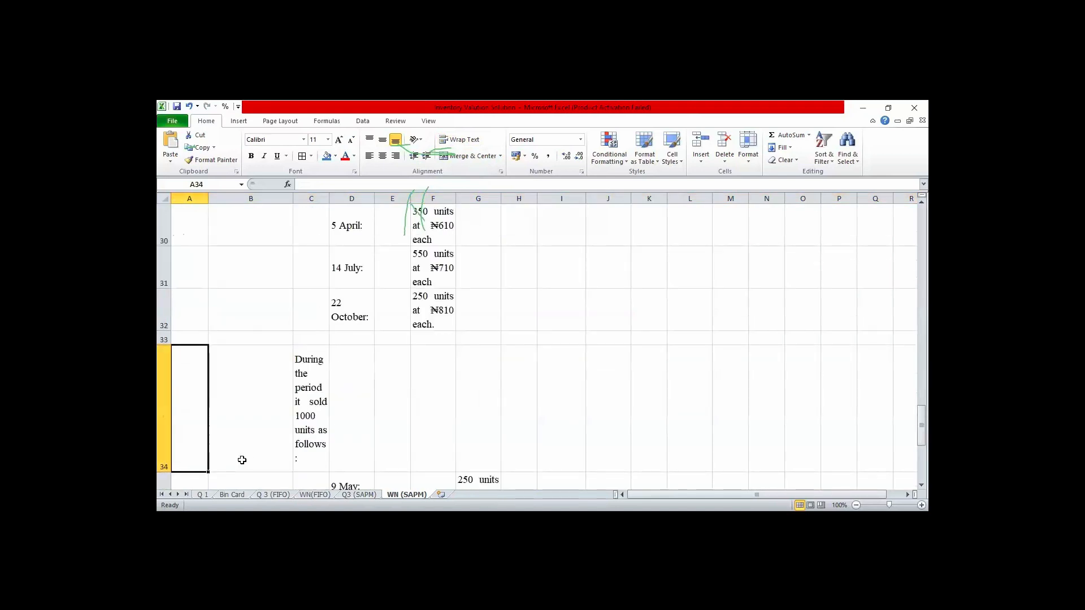
key("Down")
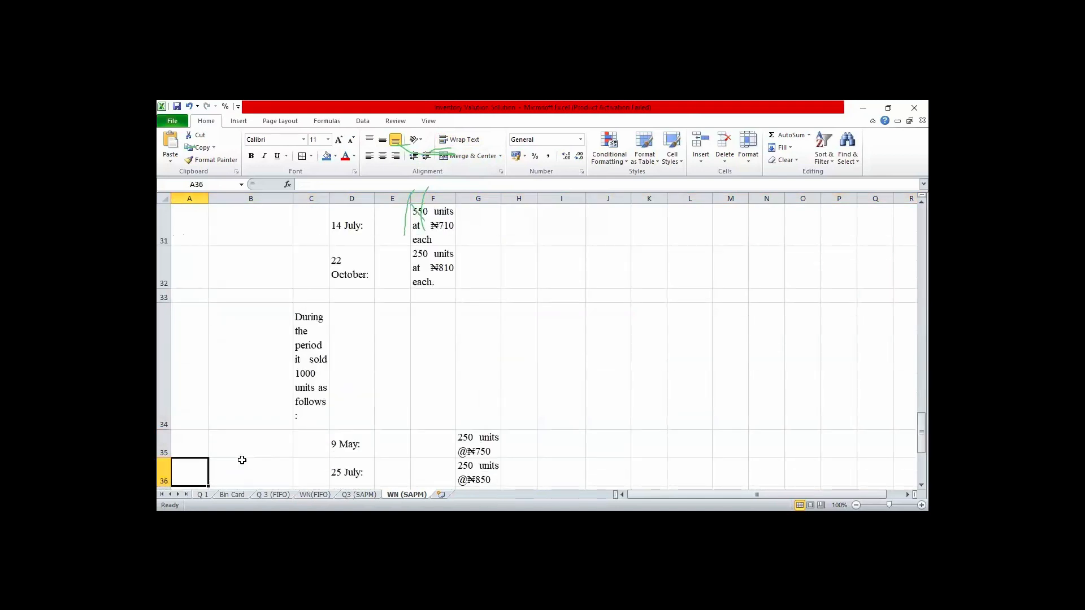
- Undo the row 28 wrapping change and the paste at B28, and return to the start of the sheet
key("ctrl+z")
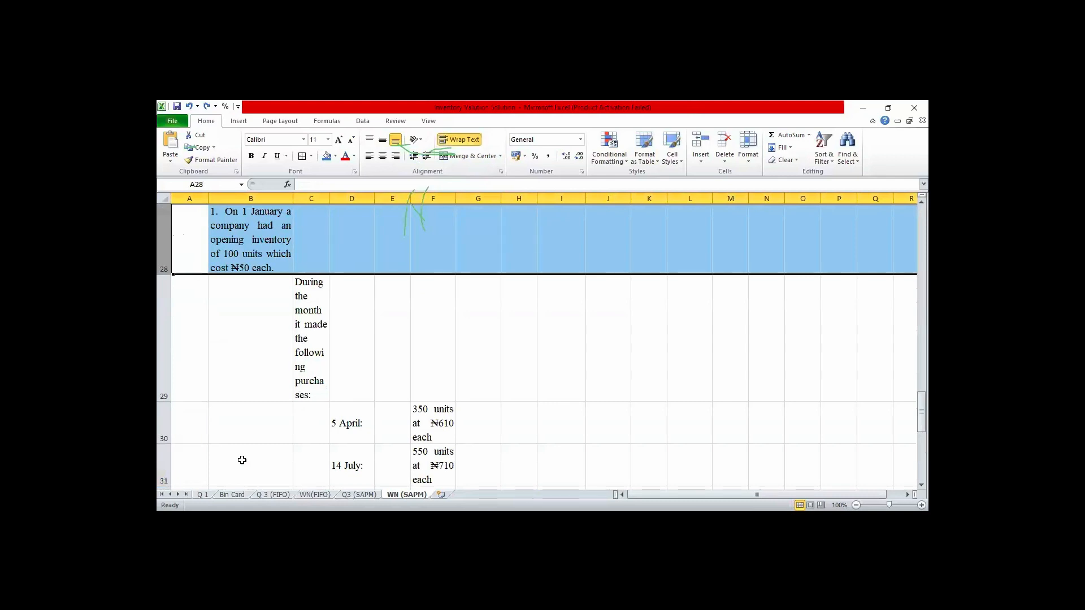
key("ctrl+z")
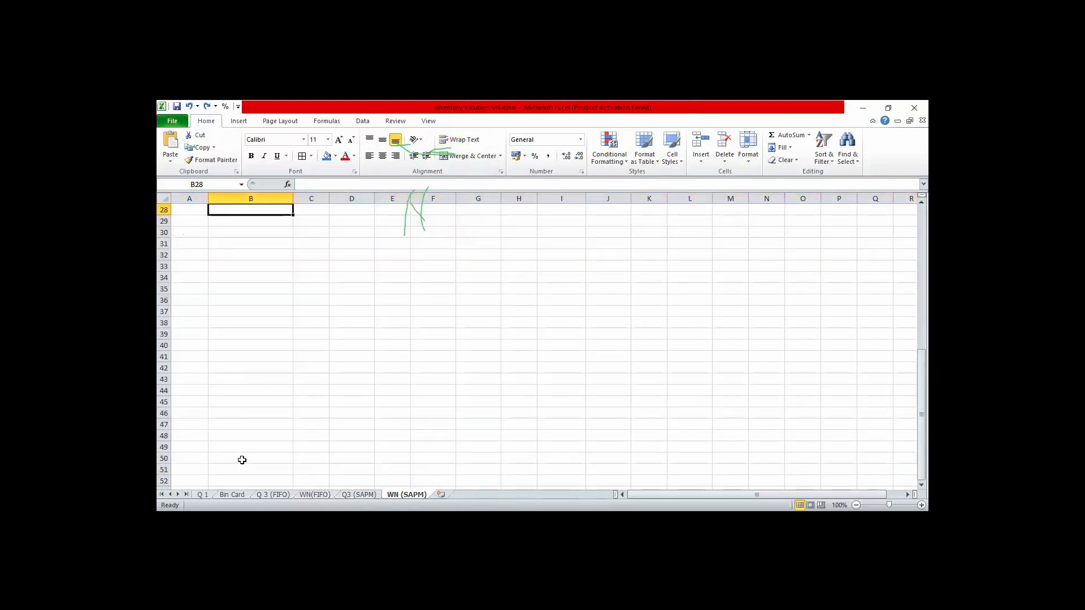
key("Up")
key("ctrl+Up")
key("ctrl+Up")
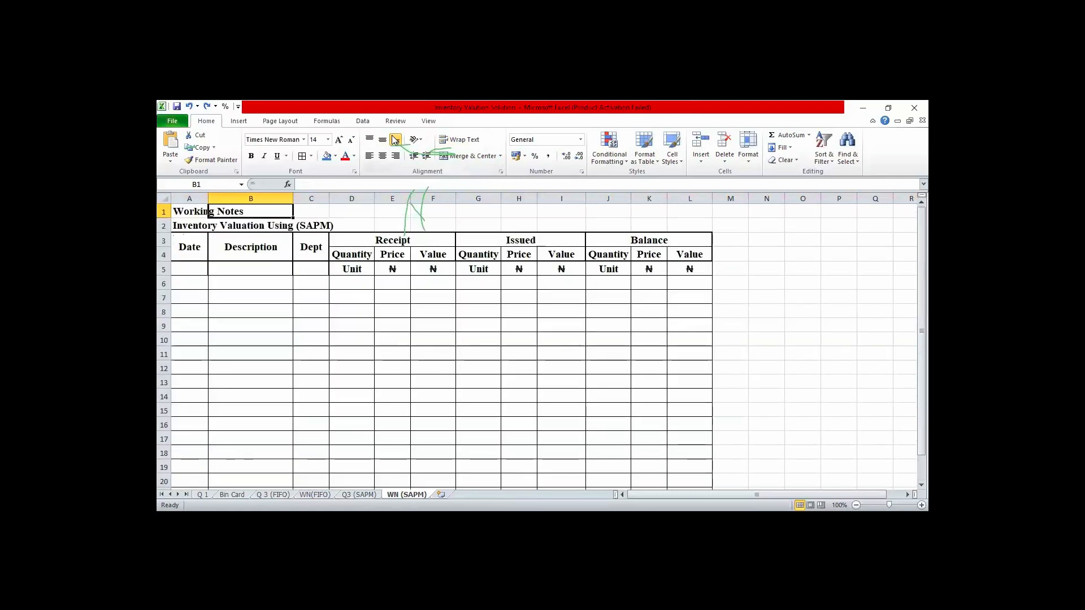
left_click(572, 266)
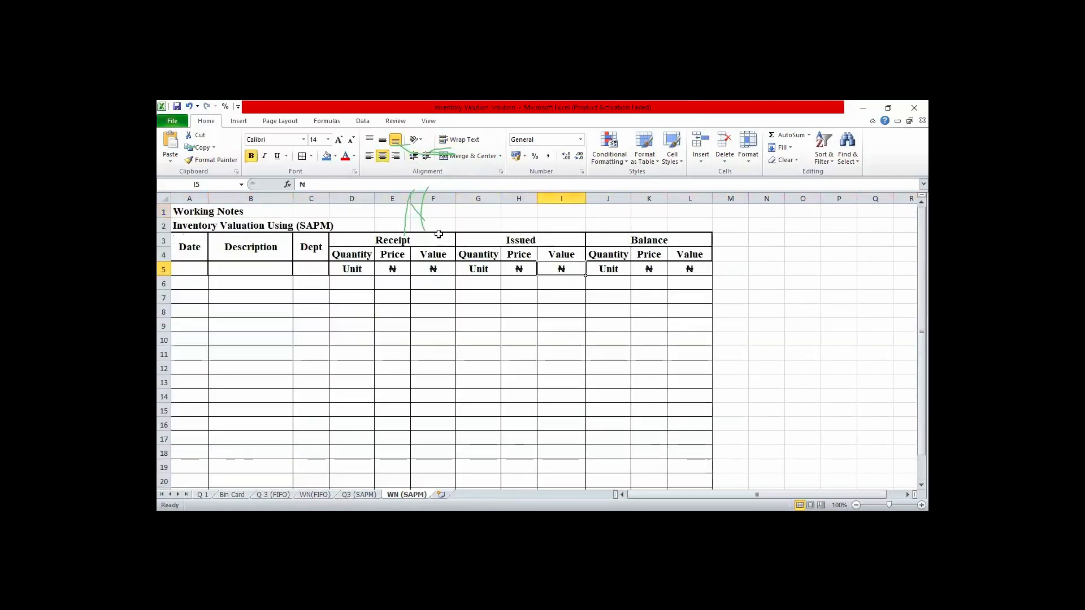
left_click(418, 213)
double_click(419, 214)
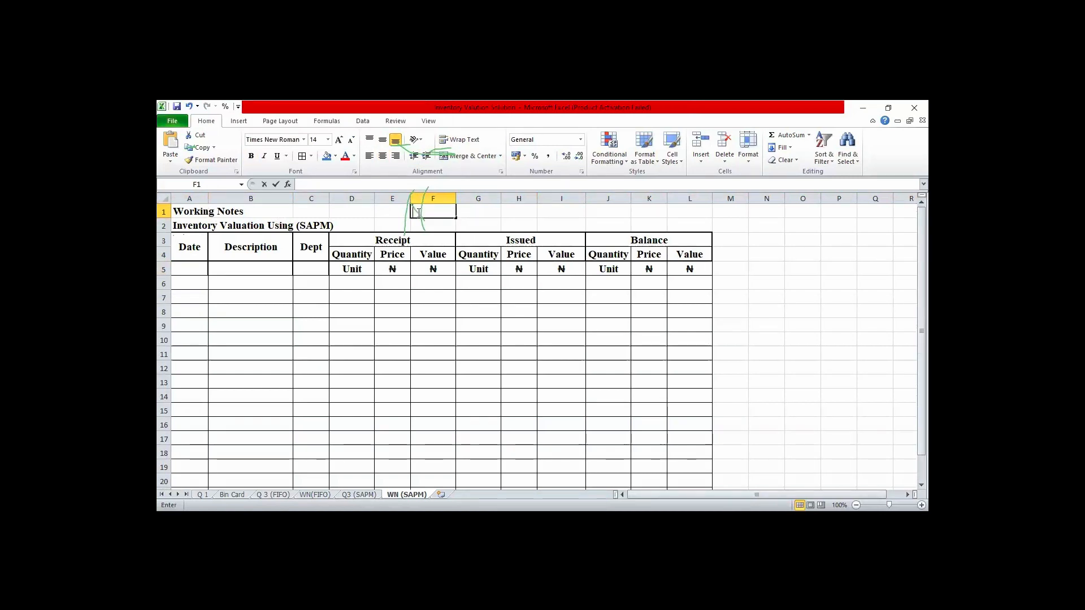
left_click(722, 250)
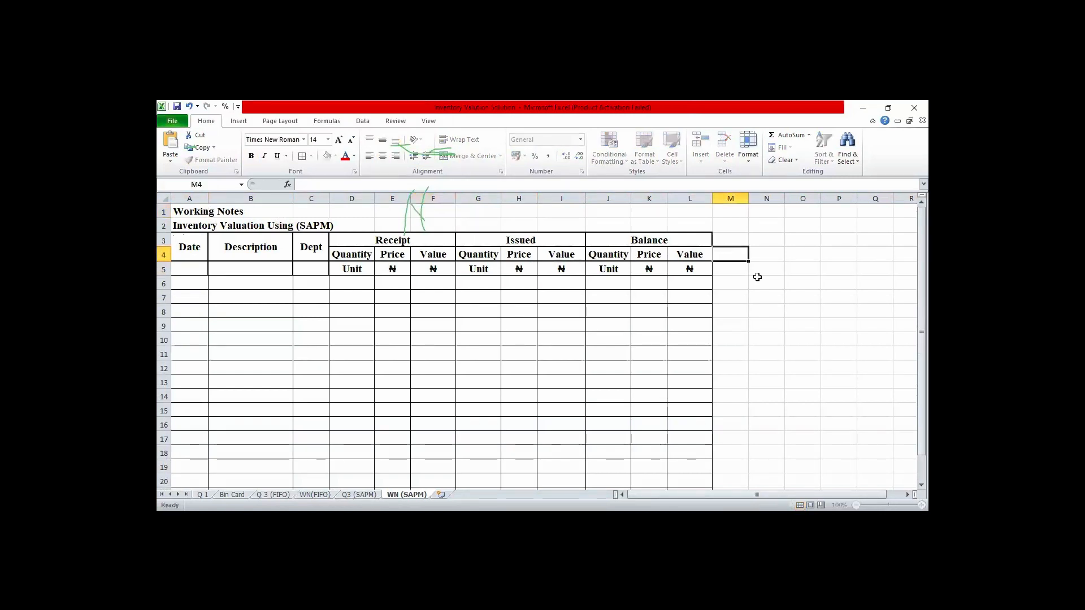
left_click(803, 340)
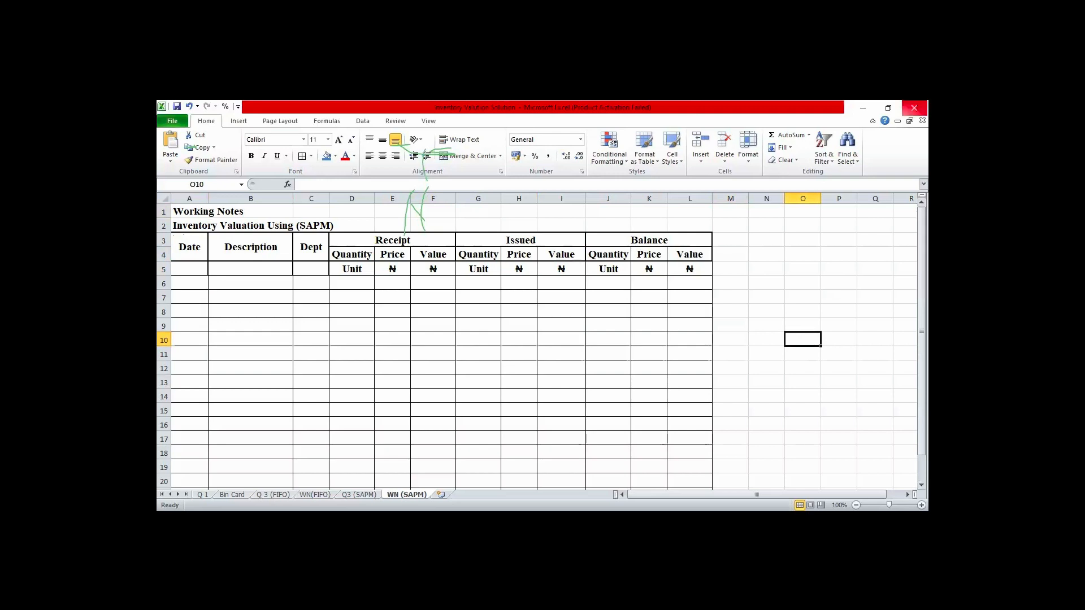
- Close the inventory valuation workbook, then try closing Book1 but cancel at the save prompt
left_click(913, 107)
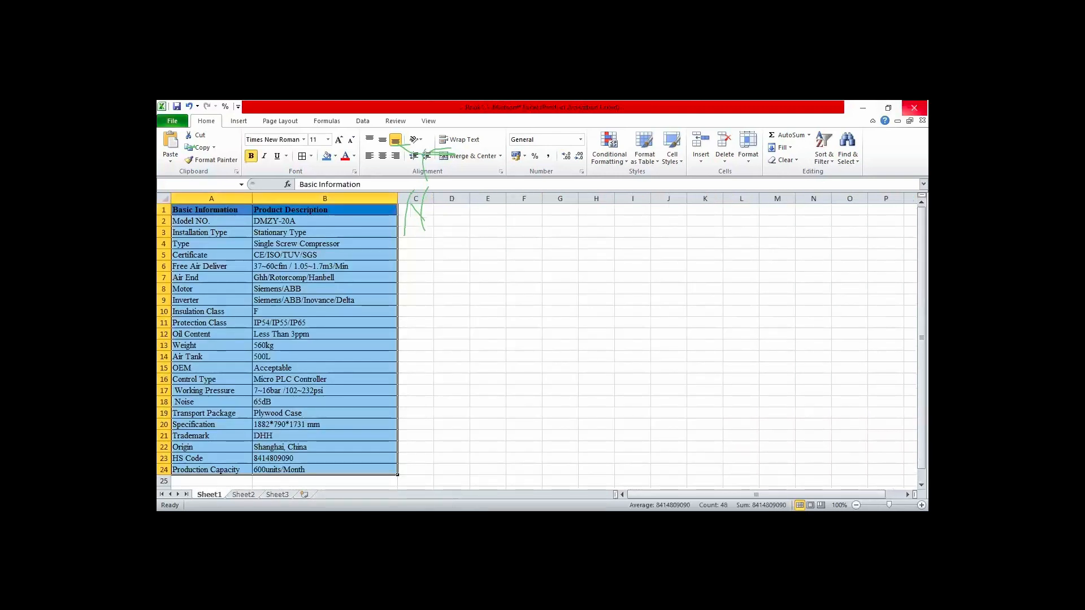
left_click(914, 108)
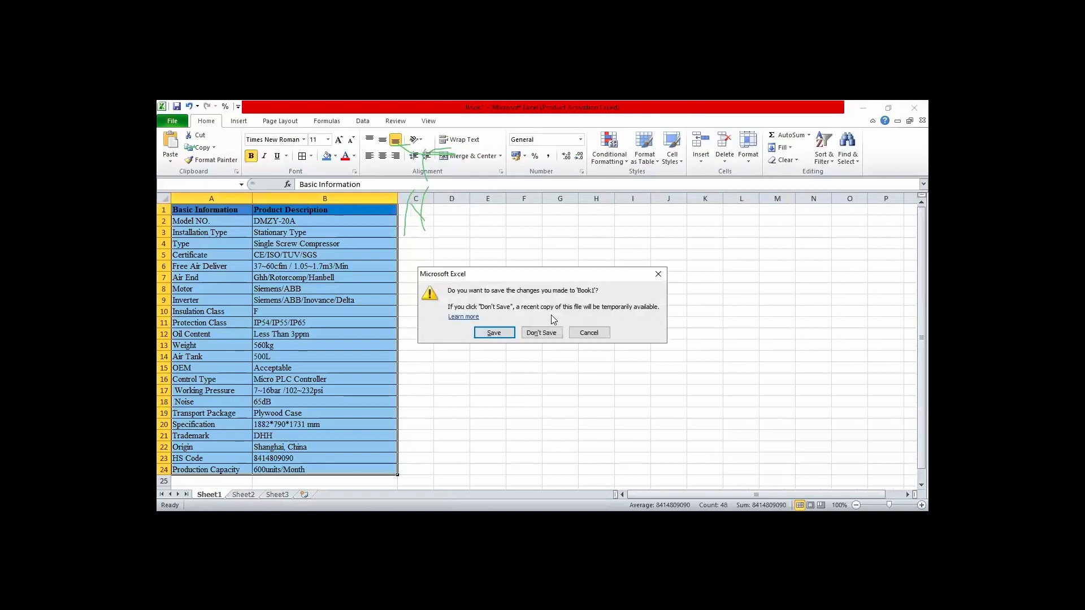
left_click(588, 332)
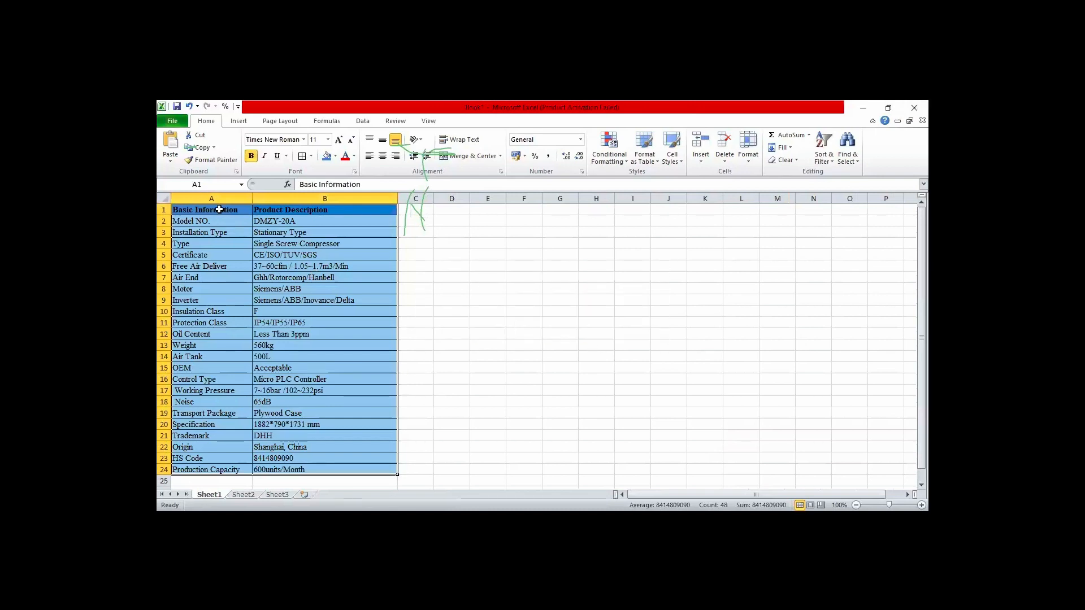
- Save Book1, the compressor product table, to the Desktop as an Excel Workbook named FS and close it
left_click(220, 209)
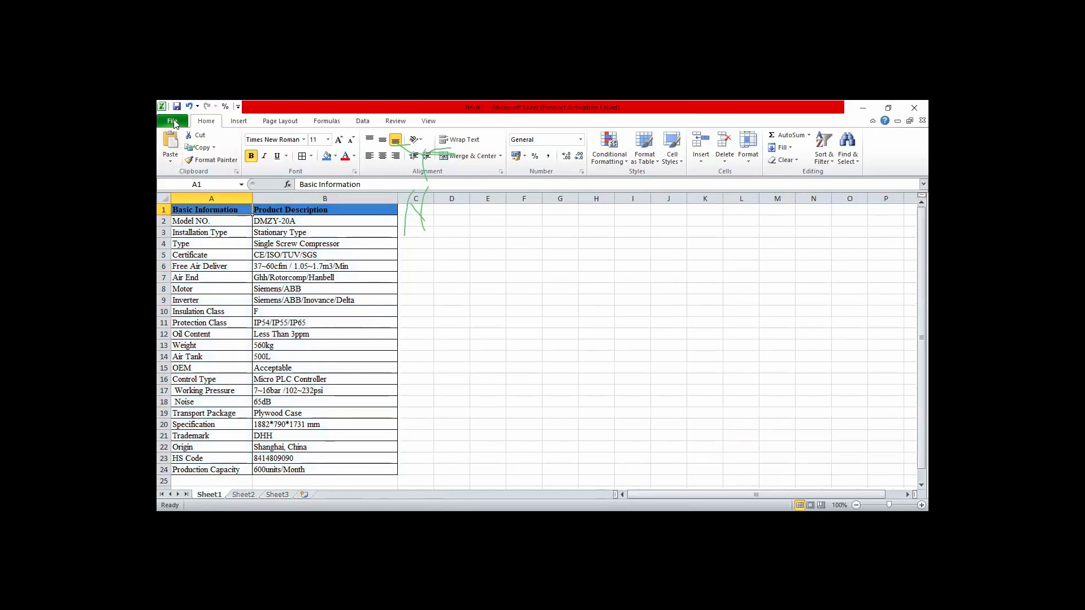
left_click(173, 122)
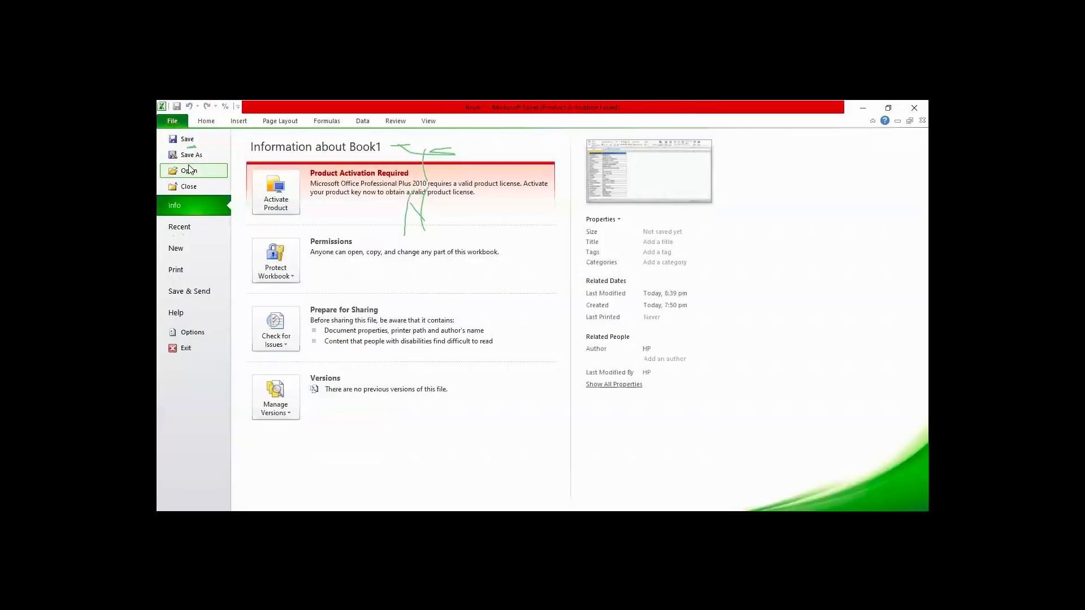
key("Escape")
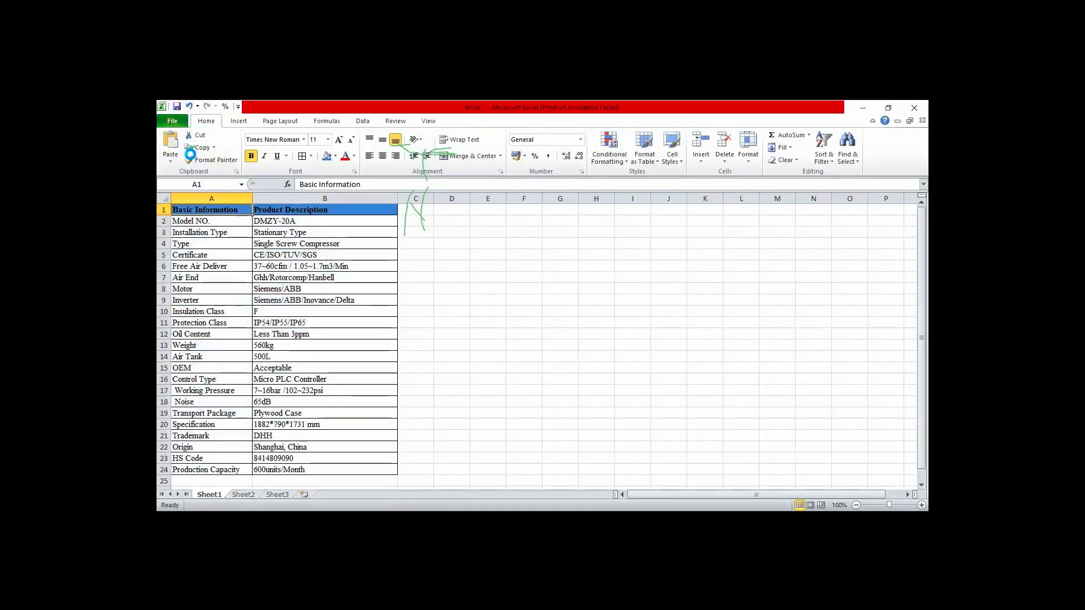
left_click(190, 156)
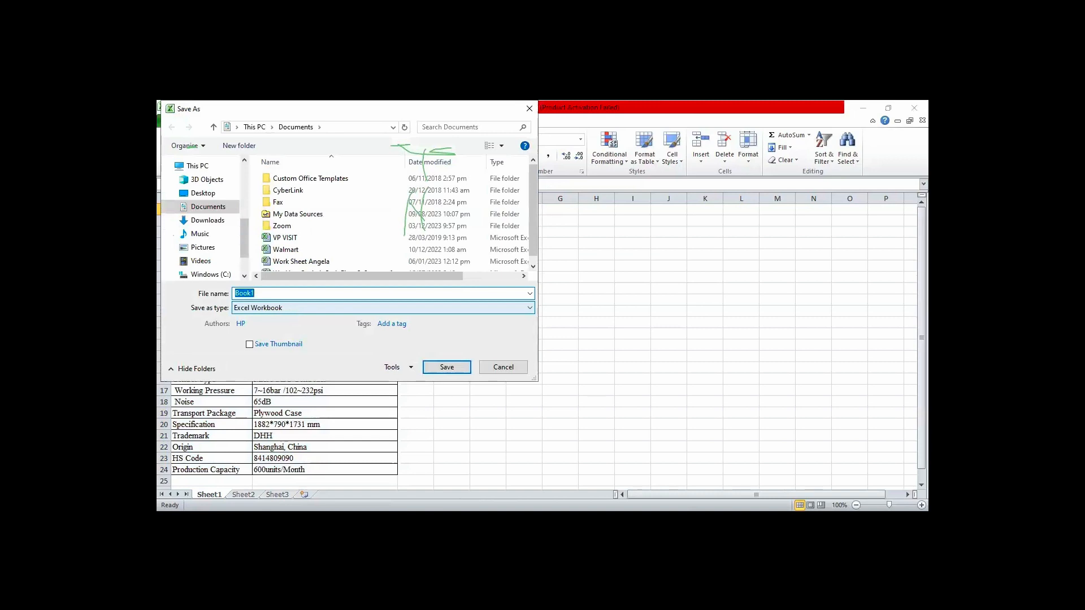
type("FS")
left_click(203, 193)
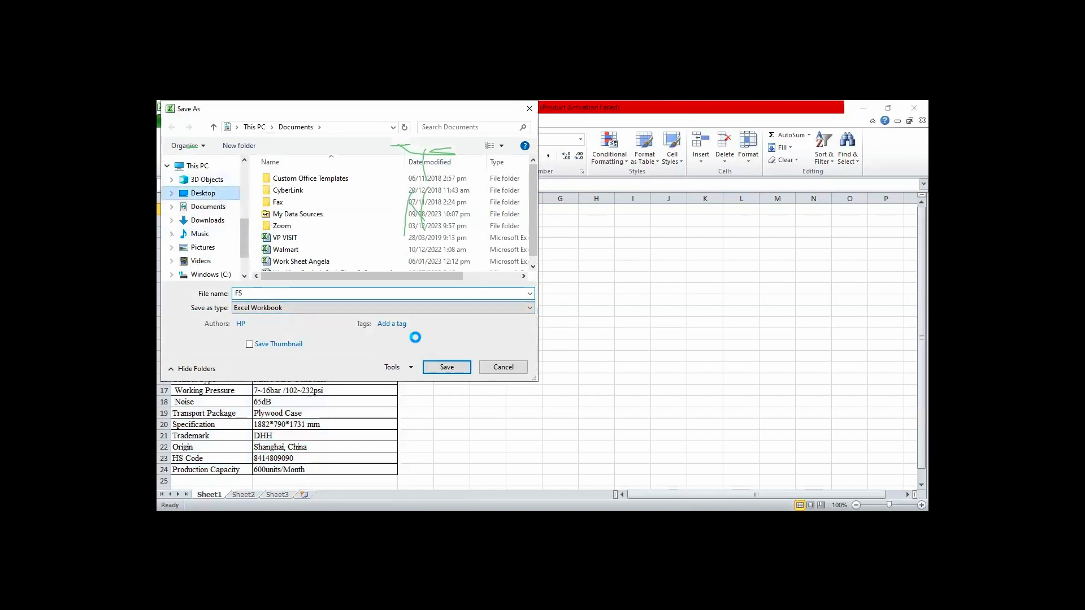
left_click(447, 368)
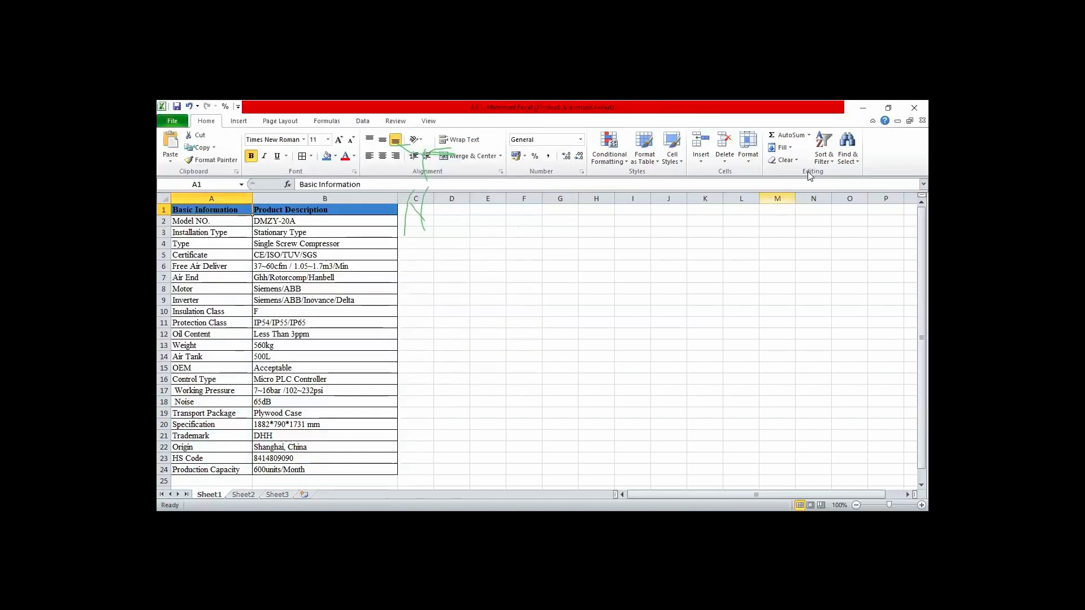
left_click(914, 108)
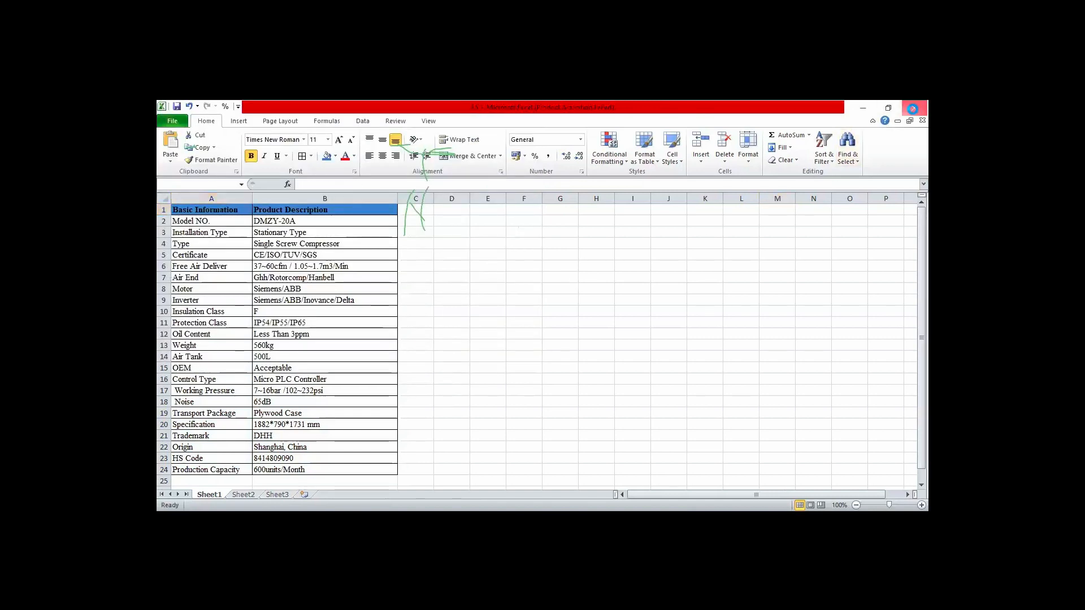
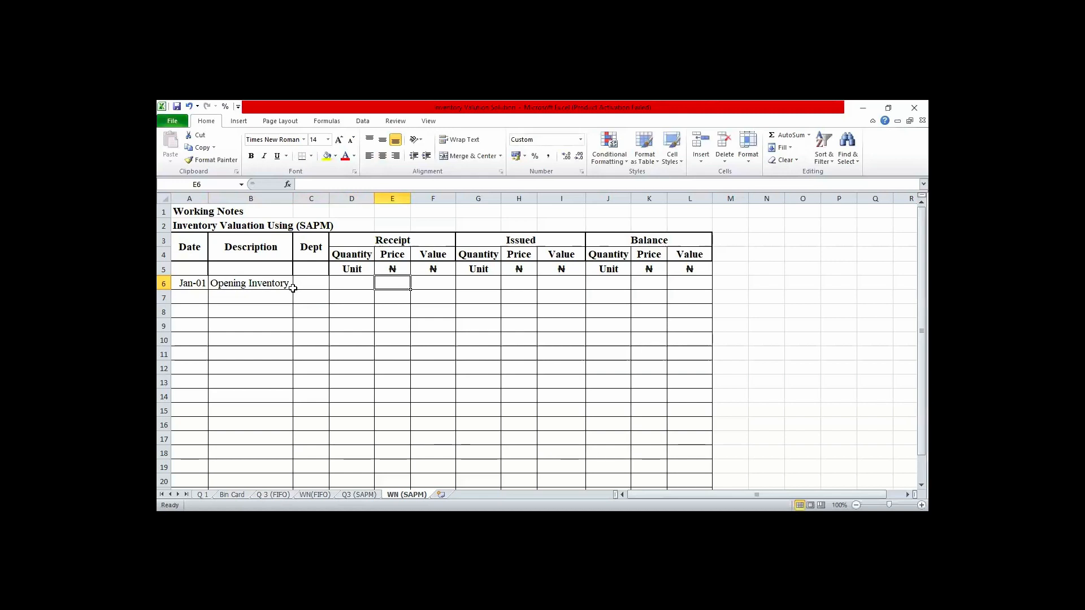
key("Right")
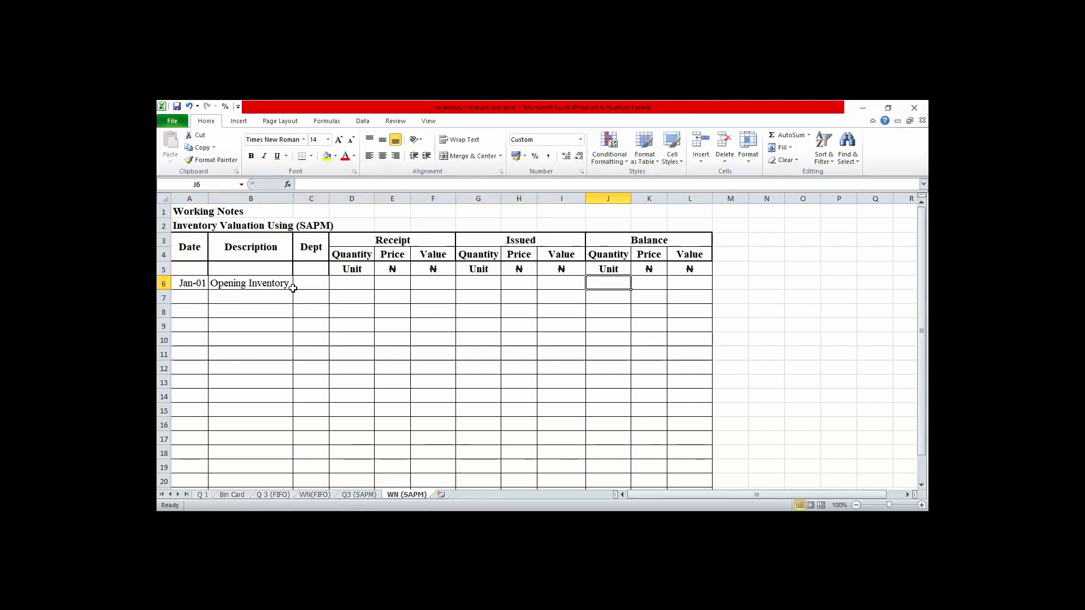
- Enter the opening inventory's balance quantity of 100 and price of 500 in row 6
type("100")
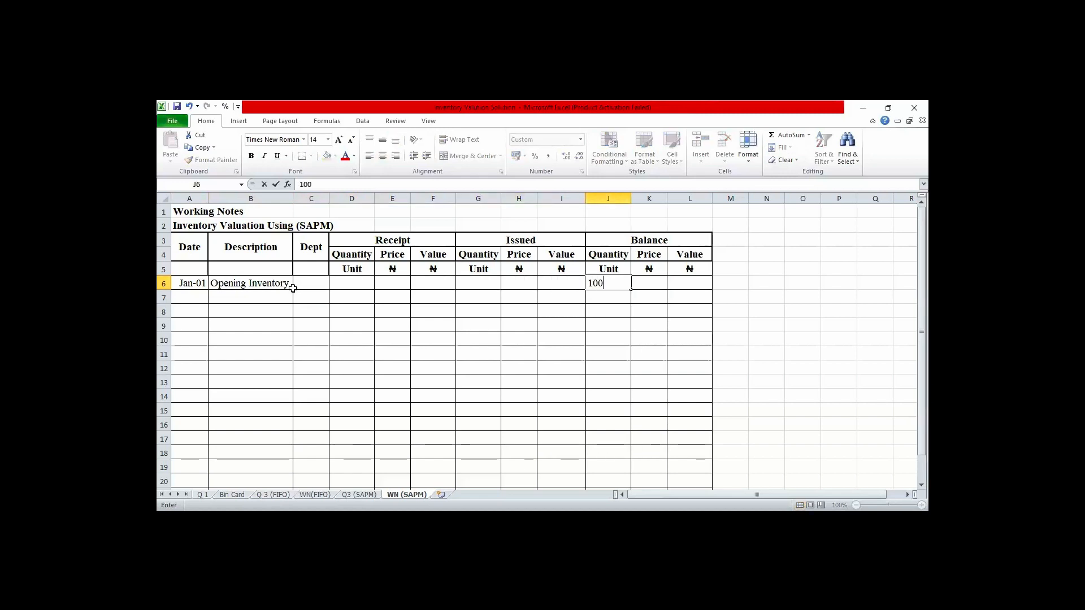
key("Right")
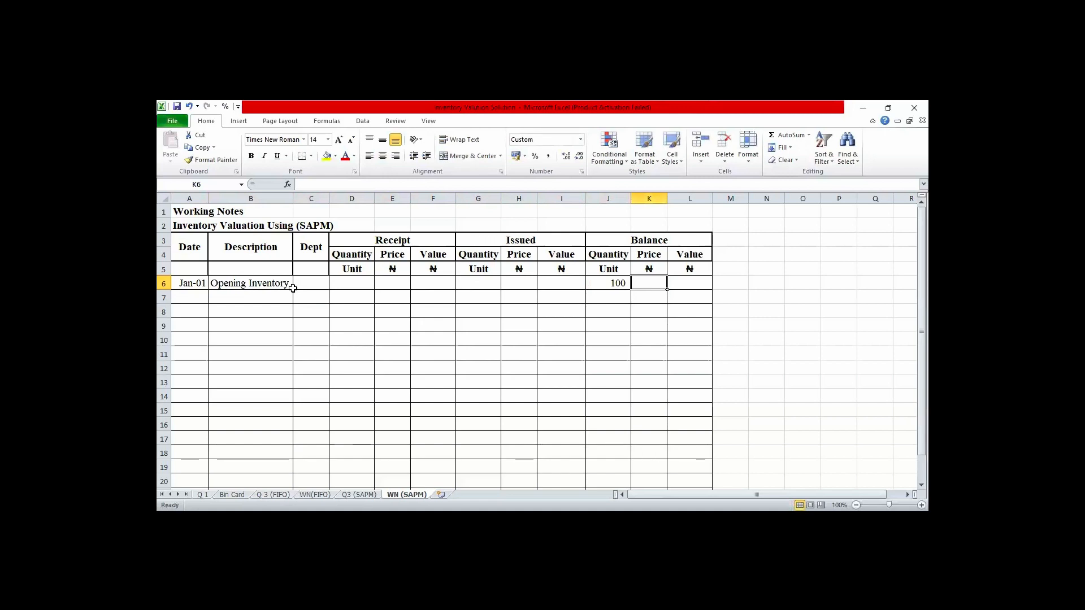
type("500")
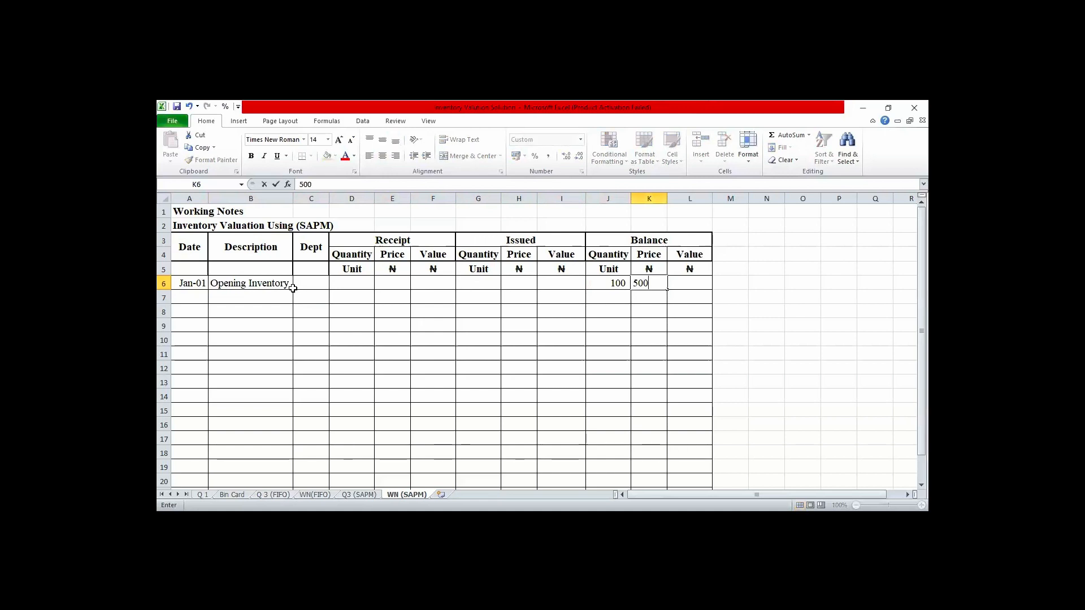
- Calculate the opening inventory's balance value in L6 by multiplying its balance quantity by its price
key("Right")
type("=")
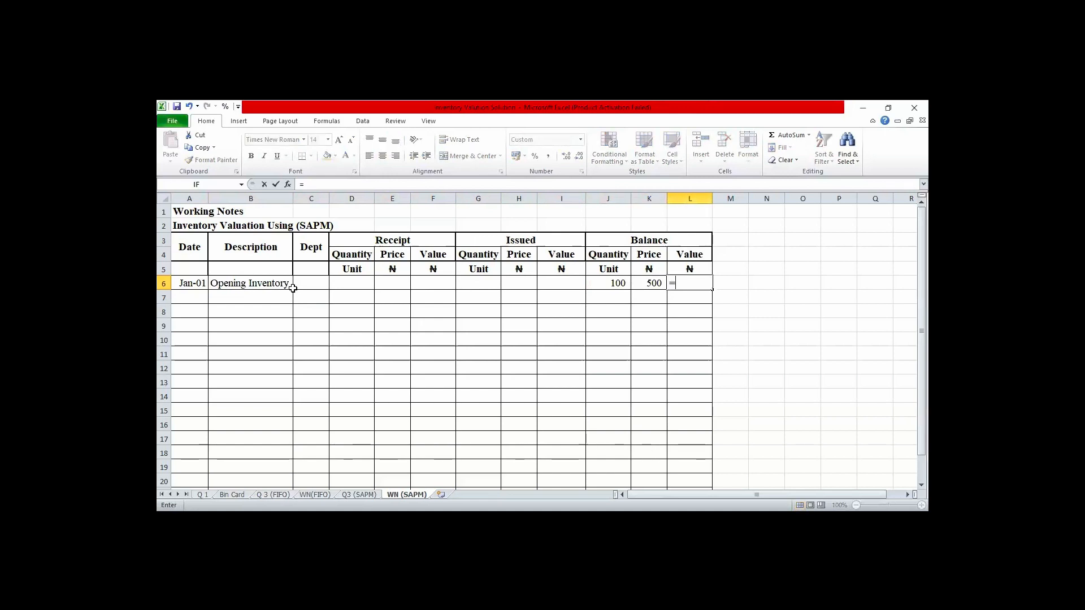
key("Left")
key("Left")
type("*")
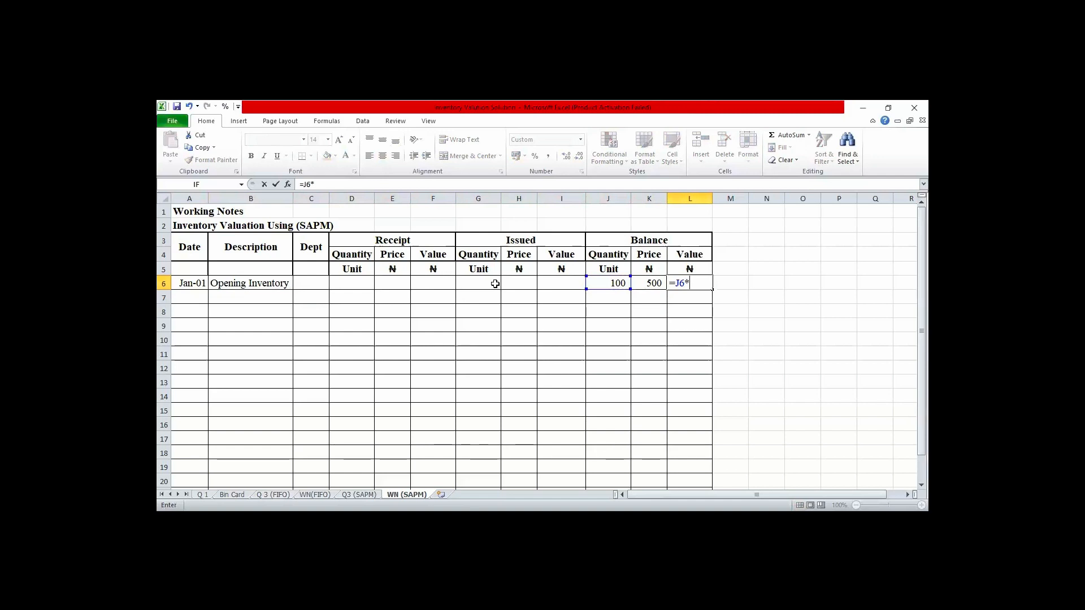
key("Left")
key("Return")
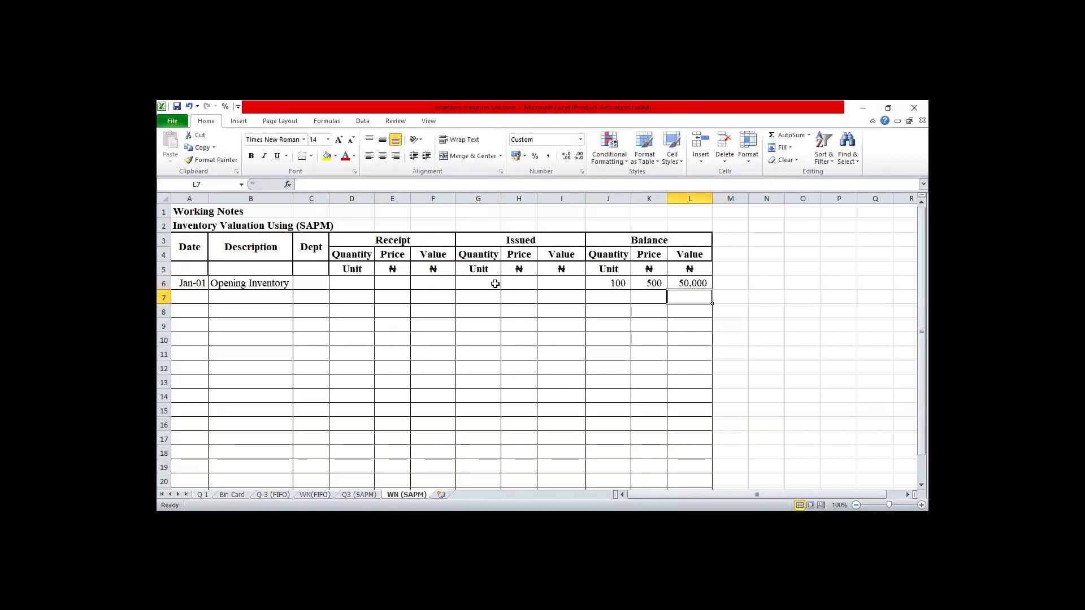
- Start the next entry in row 7 with the date Apr 5 and the description Purchases
key("Left")
key("Left")
key("Left")
key("Left")
key("Left")
key("Left")
key("Left")
key("Left")
key("Left")
key("Left")
key("Left")
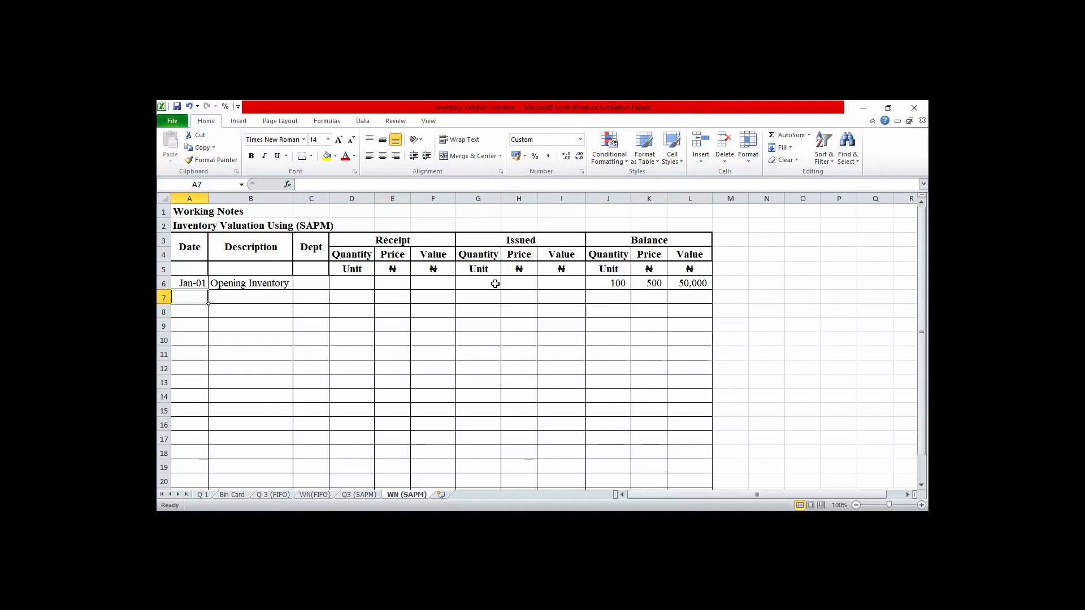
type("Apr")
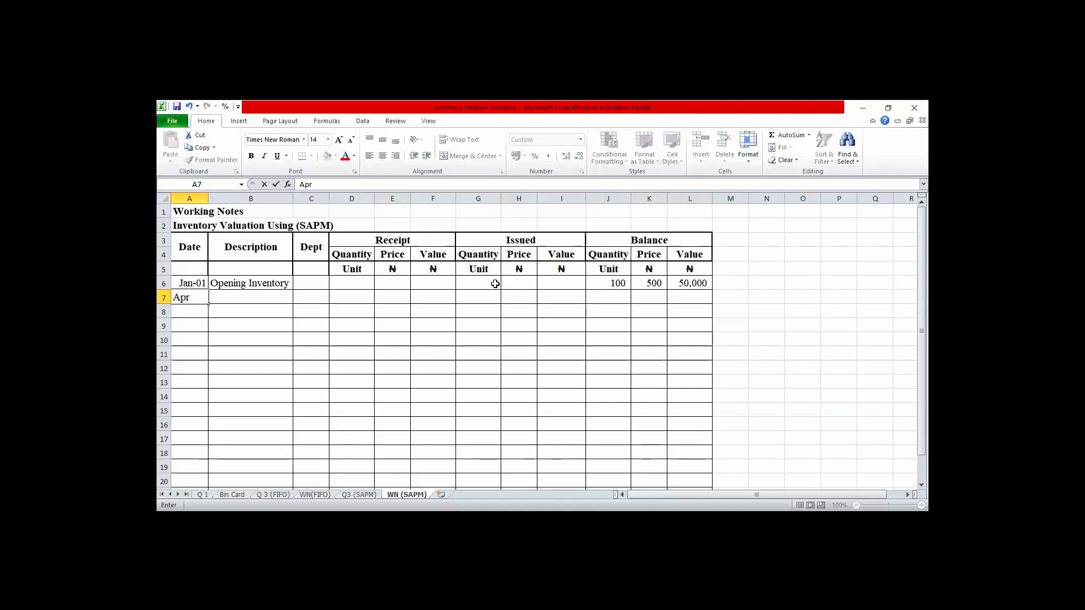
type(" 5")
key("Tab")
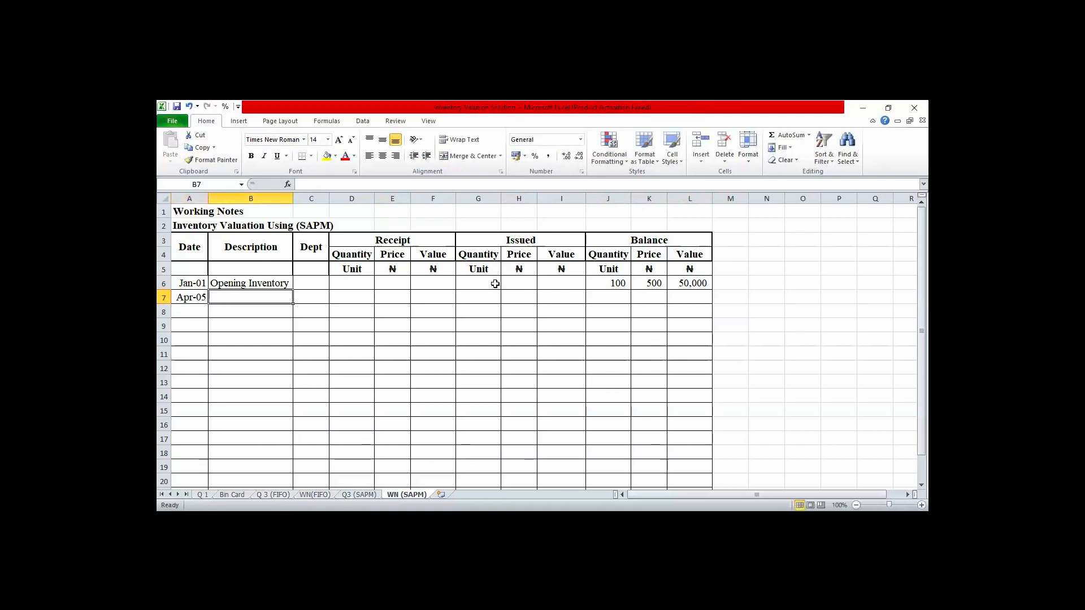
type("P")
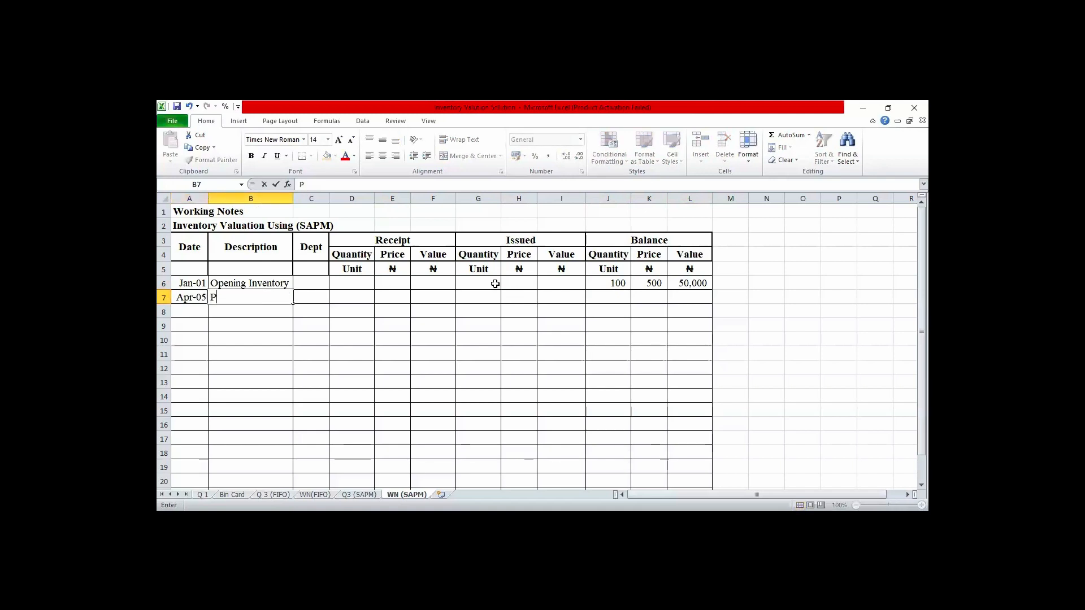
type("urchases")
- Enter a receipt quantity of 350 and a price of 610 for the Apr-05 purchases
key("Tab")
key("Tab")
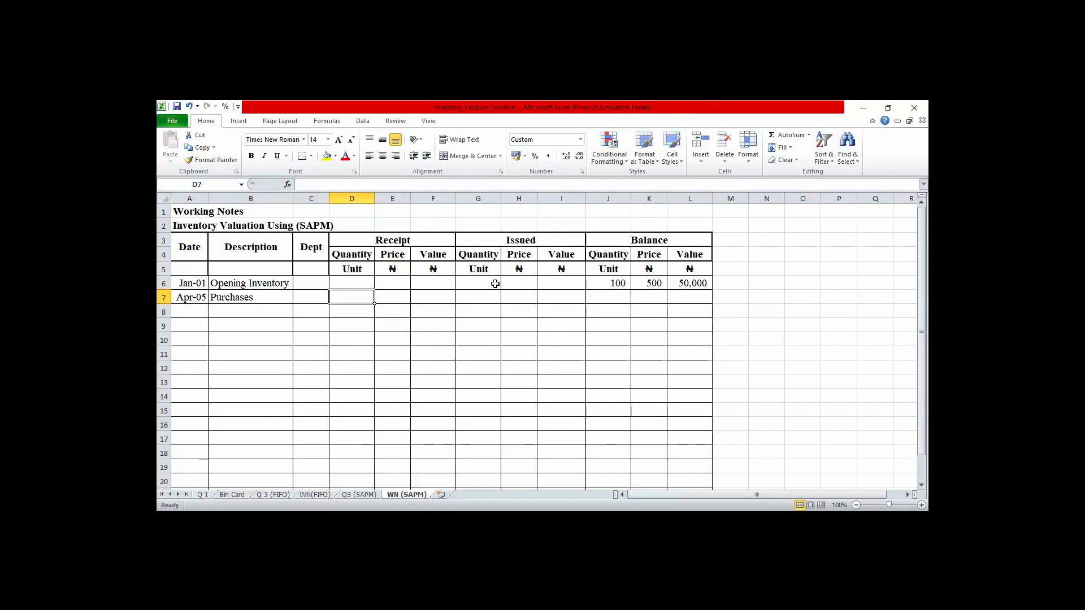
type("350")
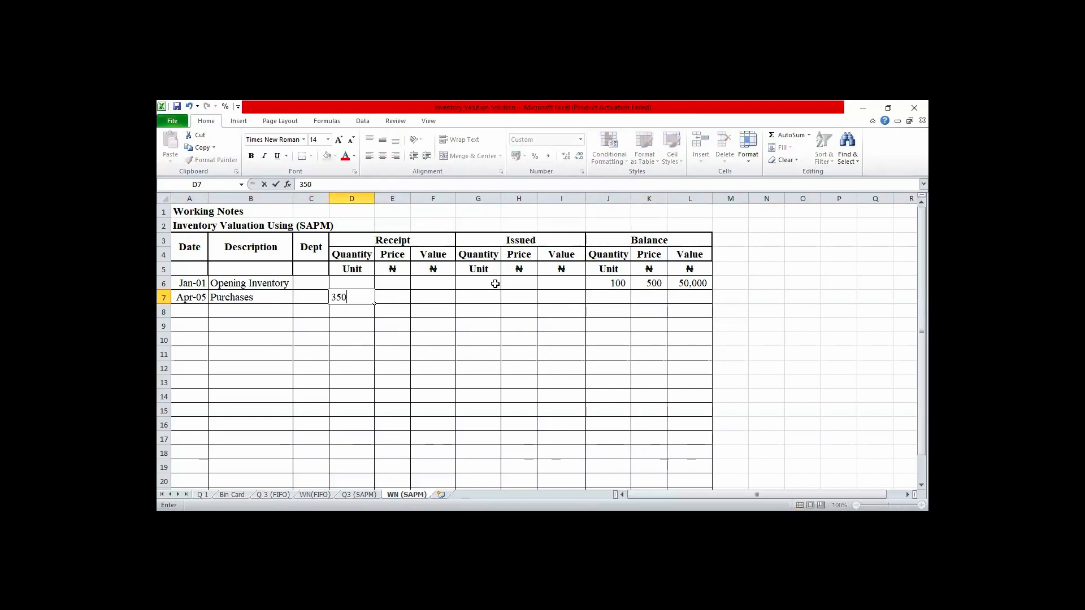
key("Tab")
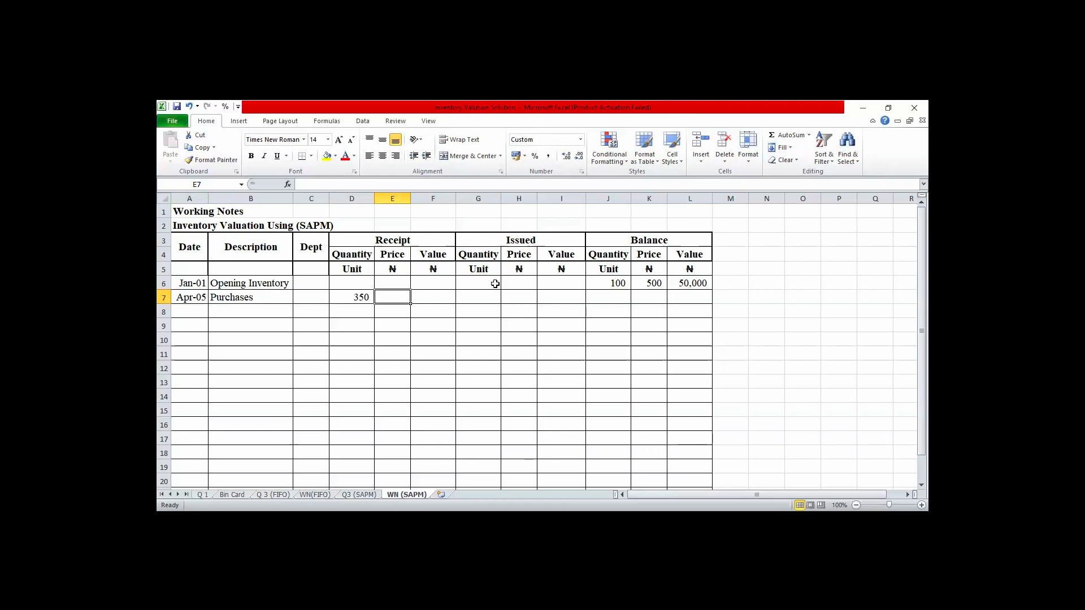
type("610")
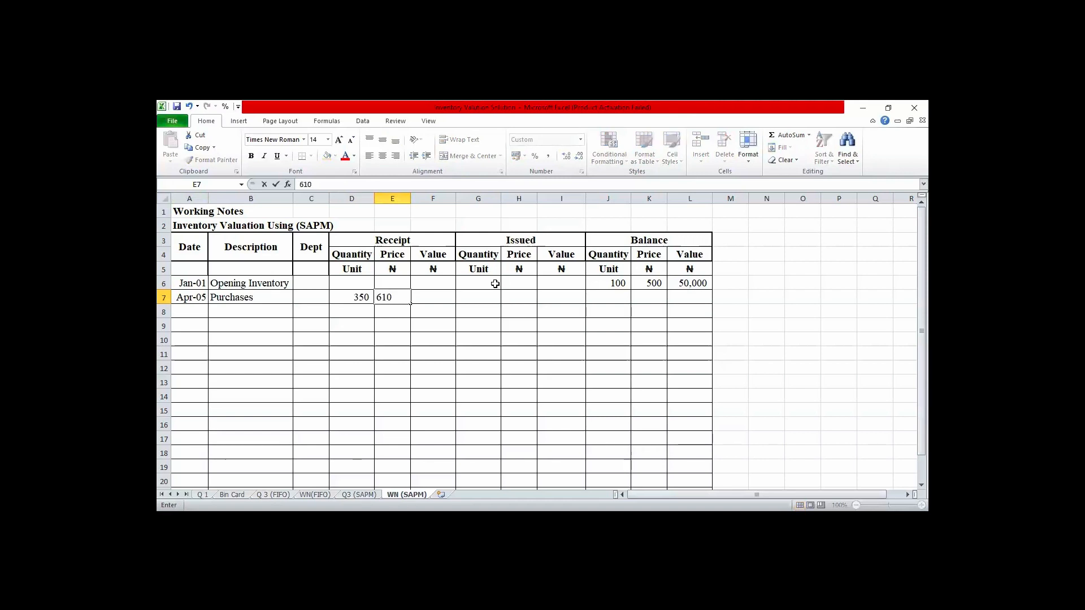
- Calculate the receipt value of the Apr-05 purchases in F7 as quantity D7 times price E7
key("Tab")
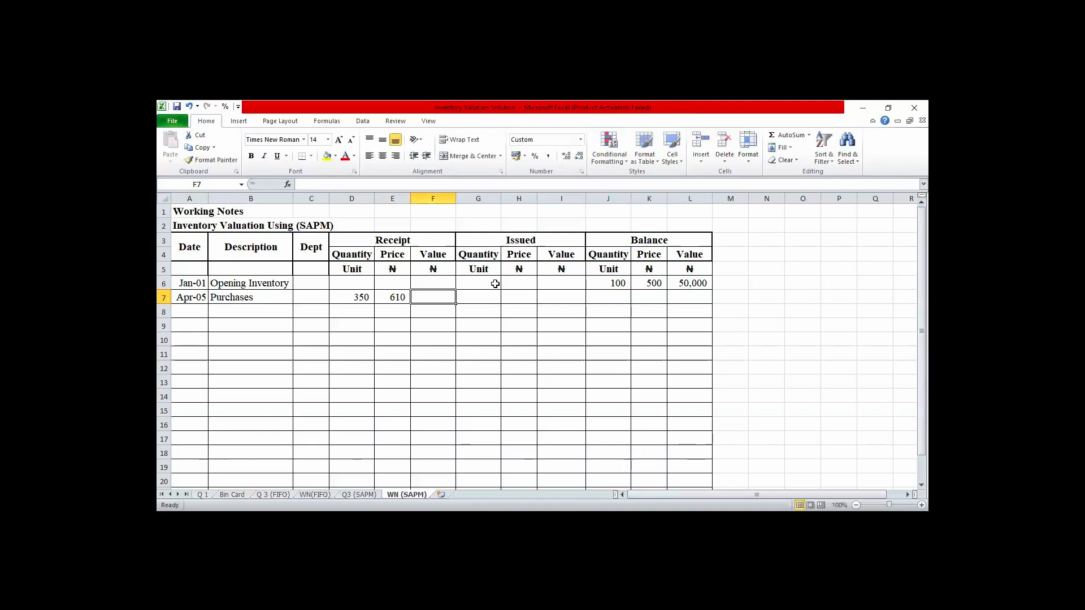
type("=")
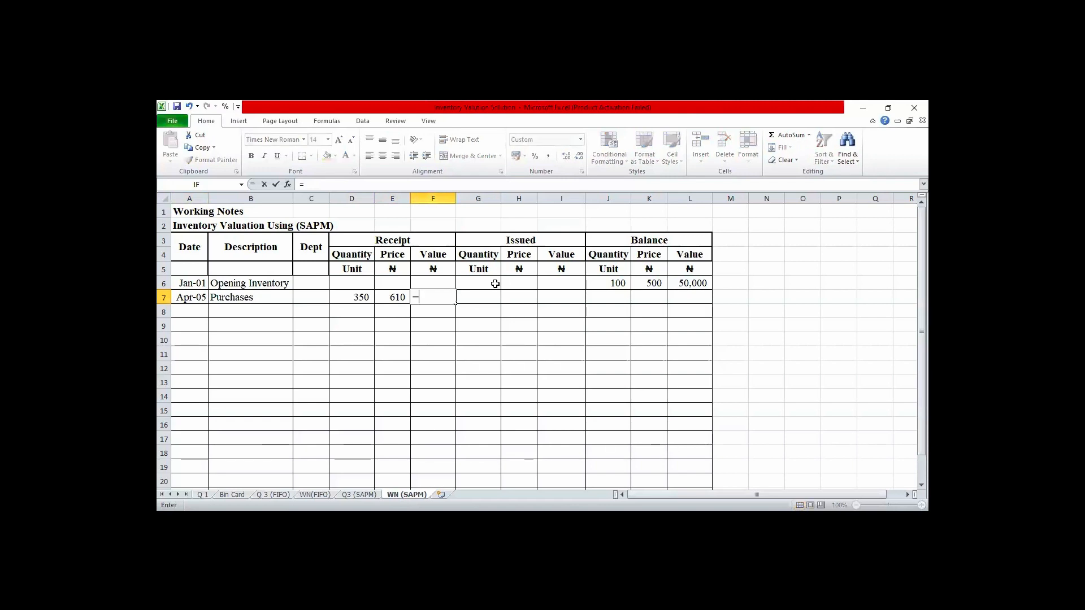
key("Left")
key("Left")
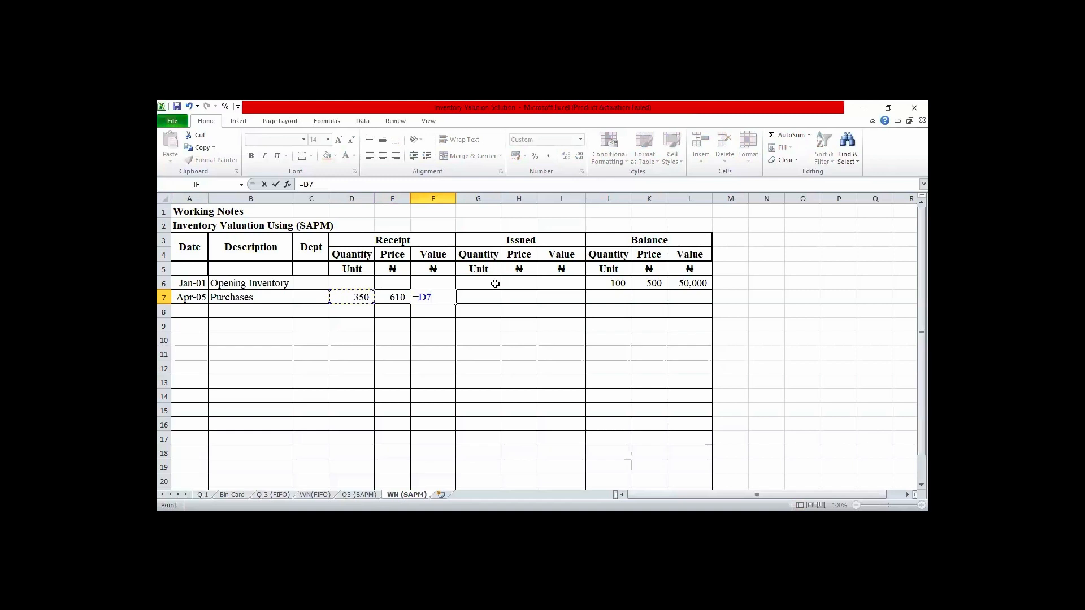
type("*")
key("Left")
key("Return")
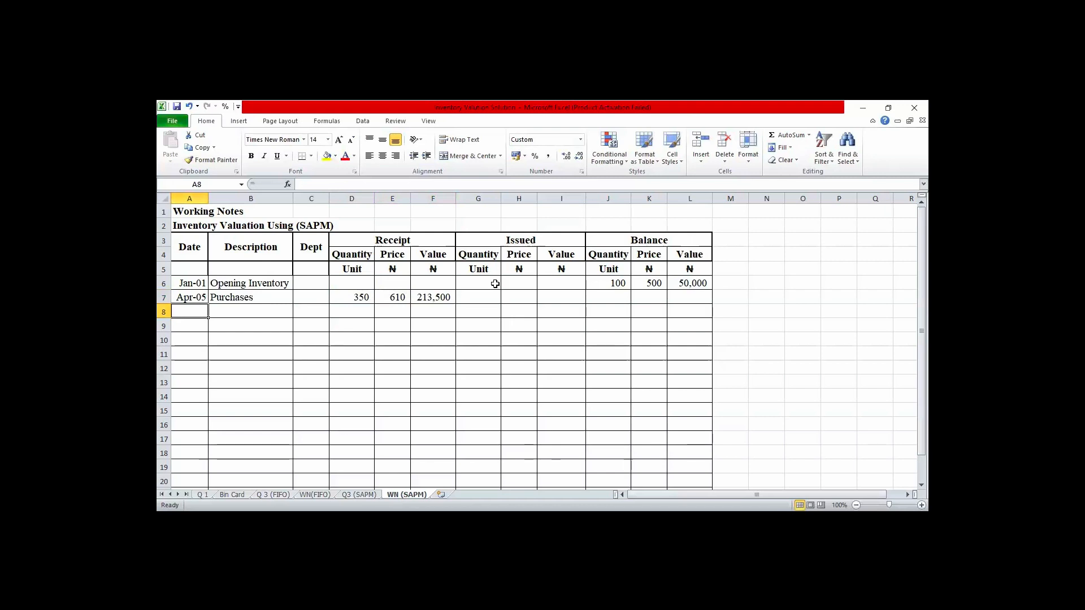
- Calculate the Apr-05 balance quantity in J7 by adding the received quantity to the opening balance quantity
key("Right")
key("Right")
key("Right")
key("Right")
key("Right")
key("Right")
key("Right")
key("Right")
key("Right")
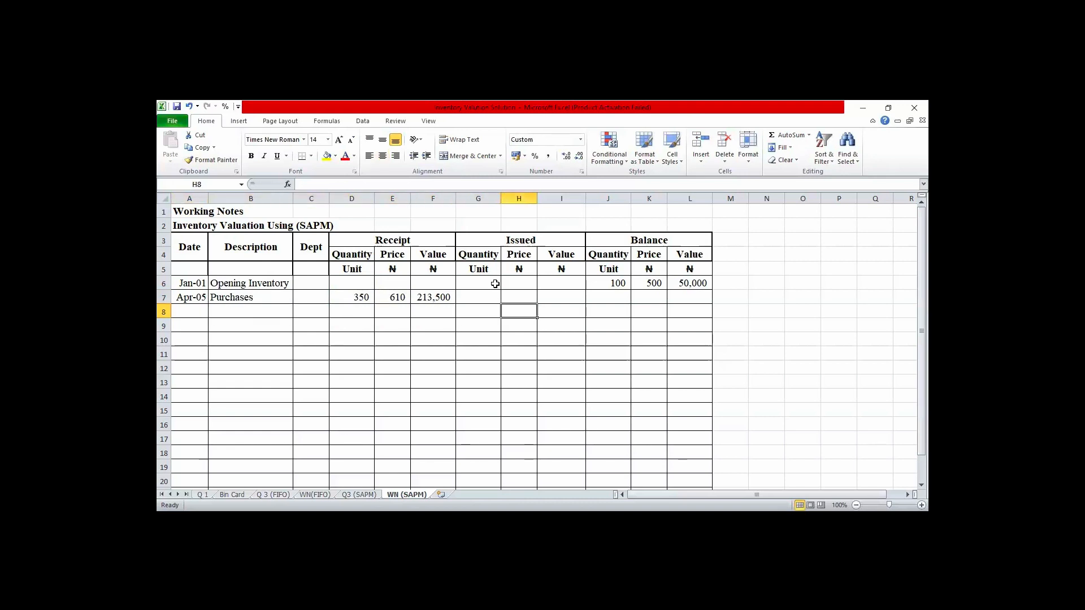
key("Up")
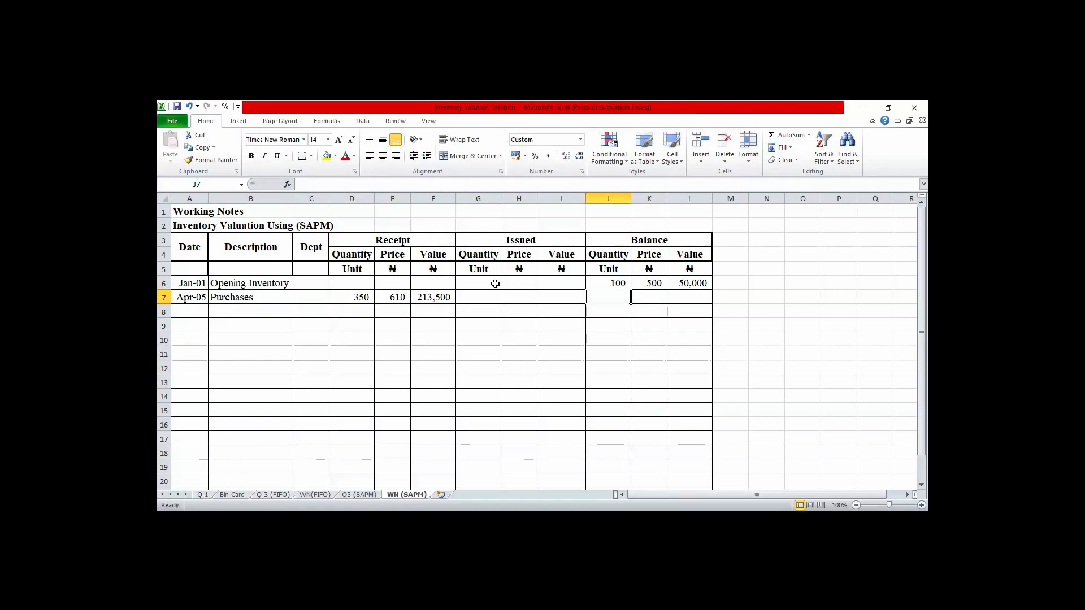
type("=")
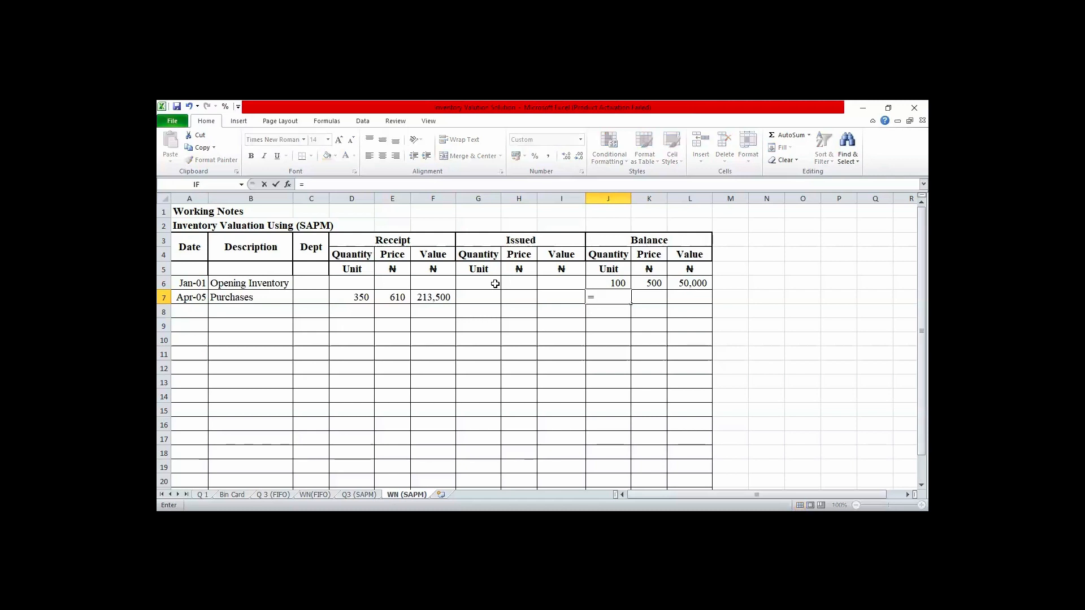
key("Up")
type("+")
key("Left")
key("Left")
key("Left")
key("Left")
key("Left")
key("Left")
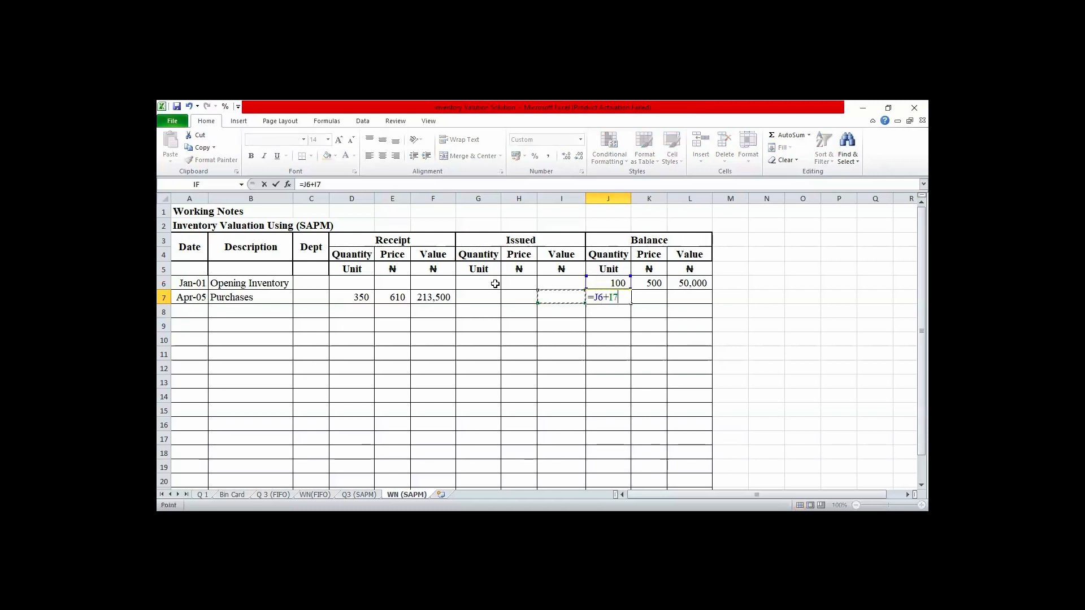
key("Return")
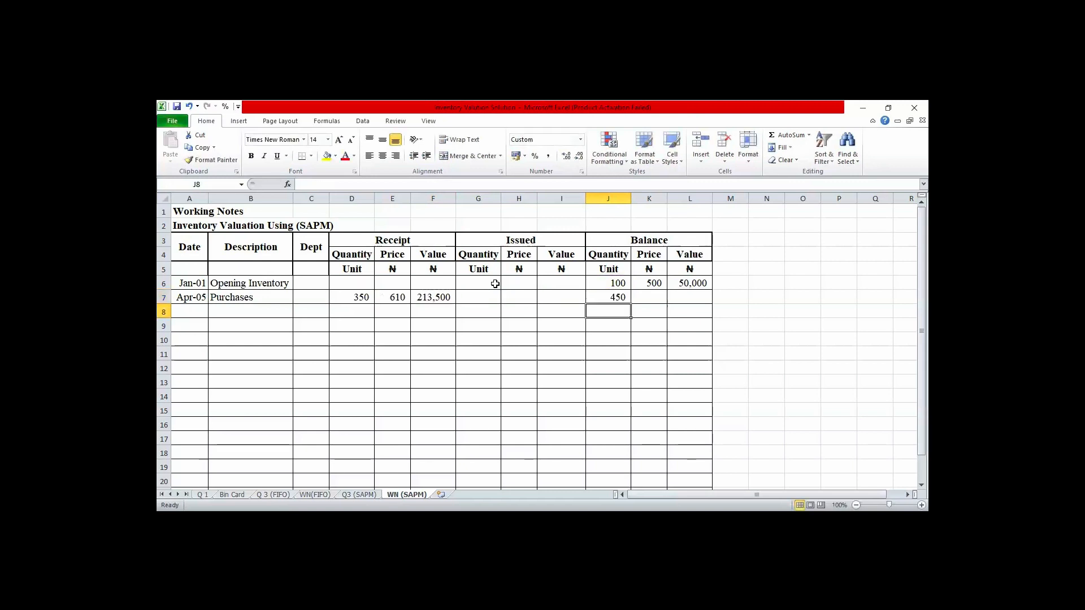
- Calculate the Apr-05 balance value in L7 by adding the receipt value to the opening balance value
key("Up")
key("Right")
key("Right")
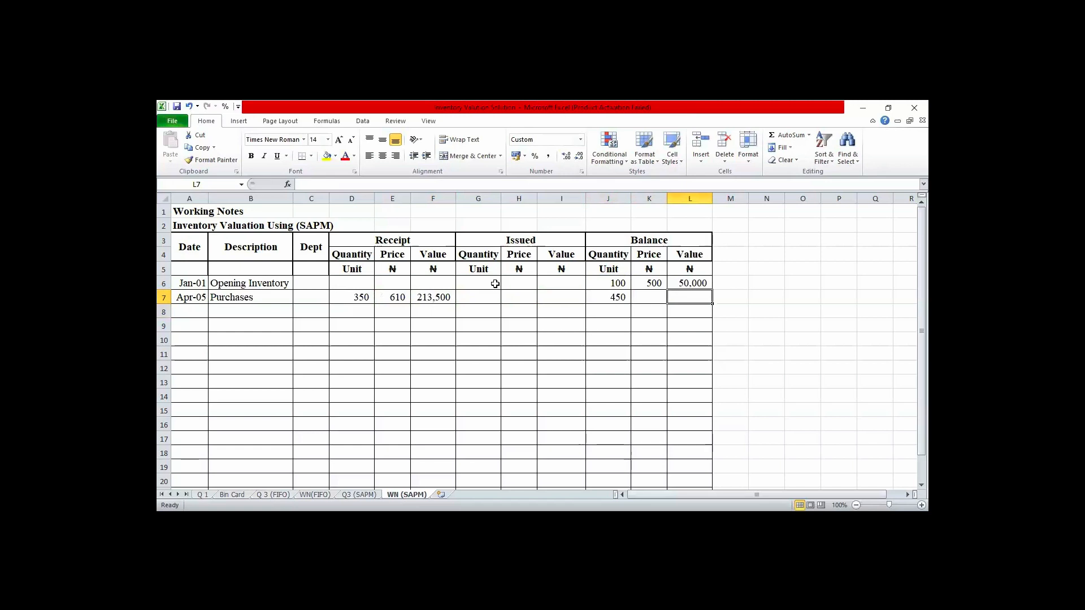
type("=")
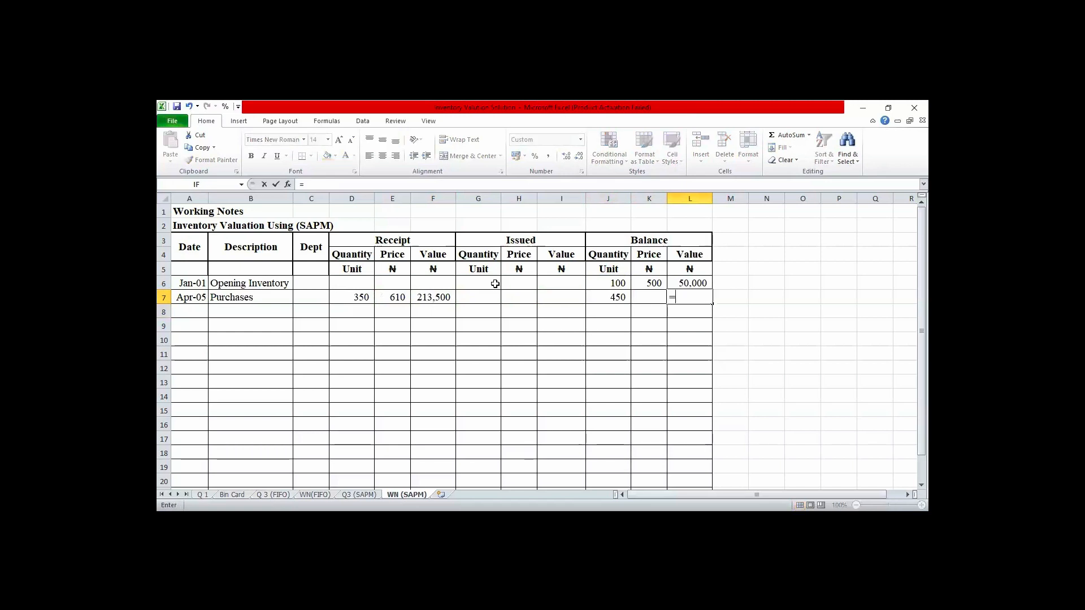
key("Up")
type("+")
key("Left")
key("Left")
key("Left")
key("Left")
key("Left")
key("Left")
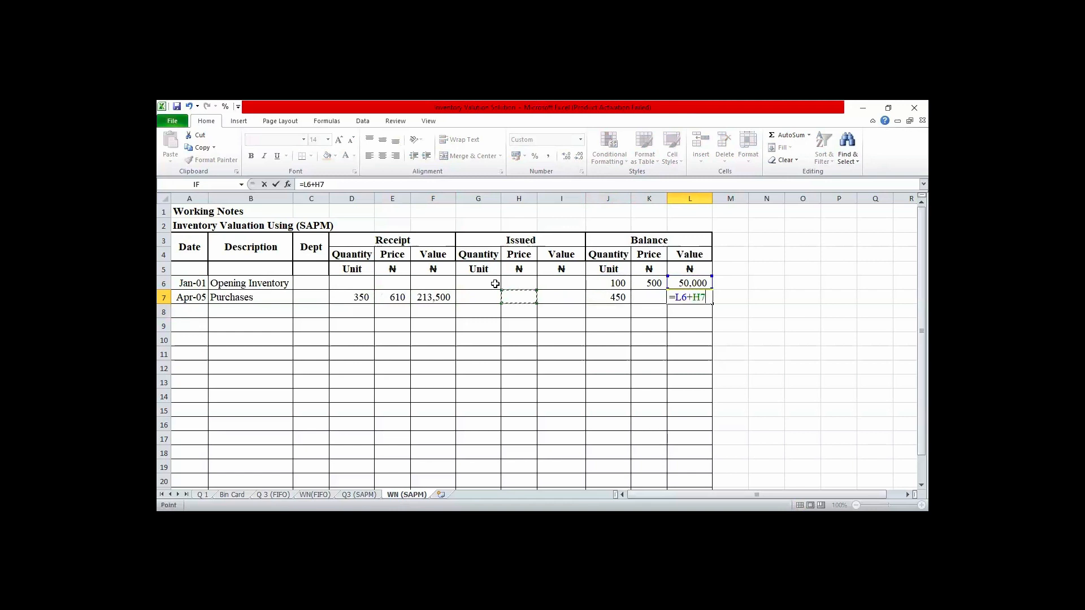
key("Return")
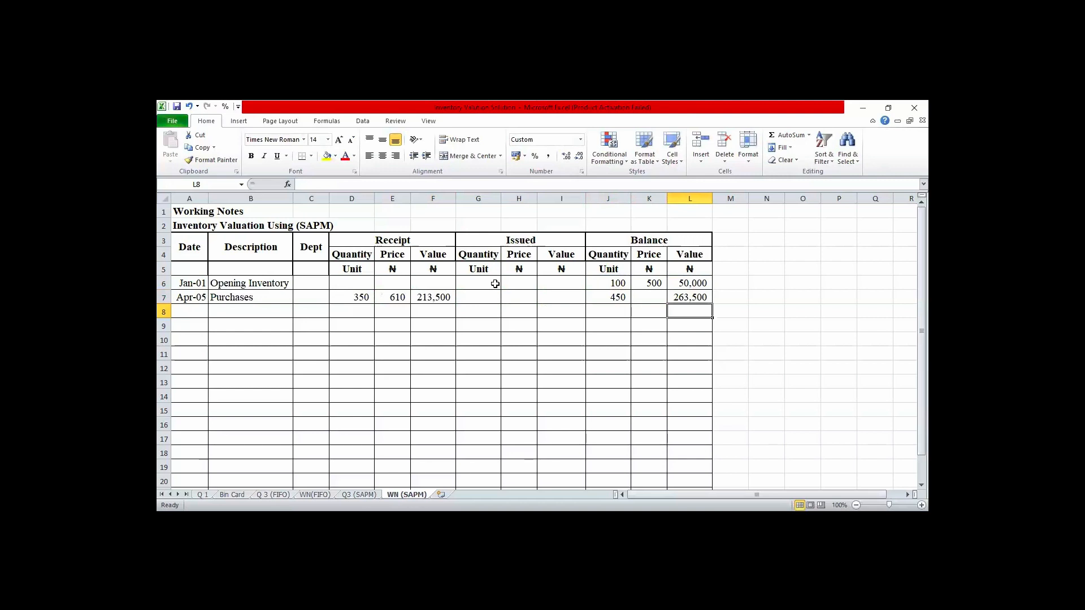
- Label cell M7, beside the Apr-05 balance, with SAPM= for the simple average price working
key("Right")
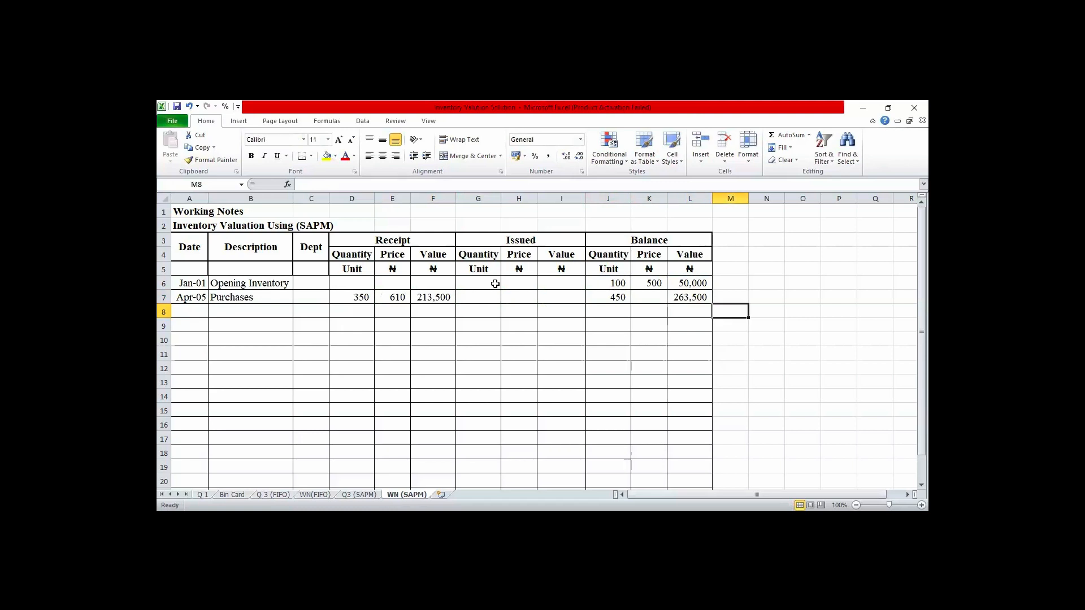
key("Up")
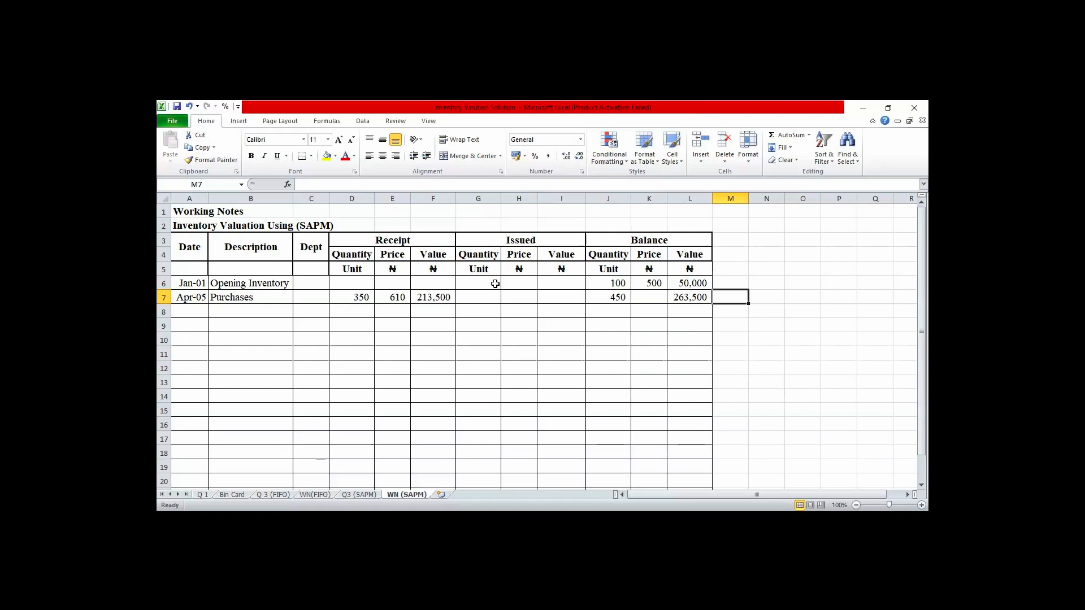
type("s")
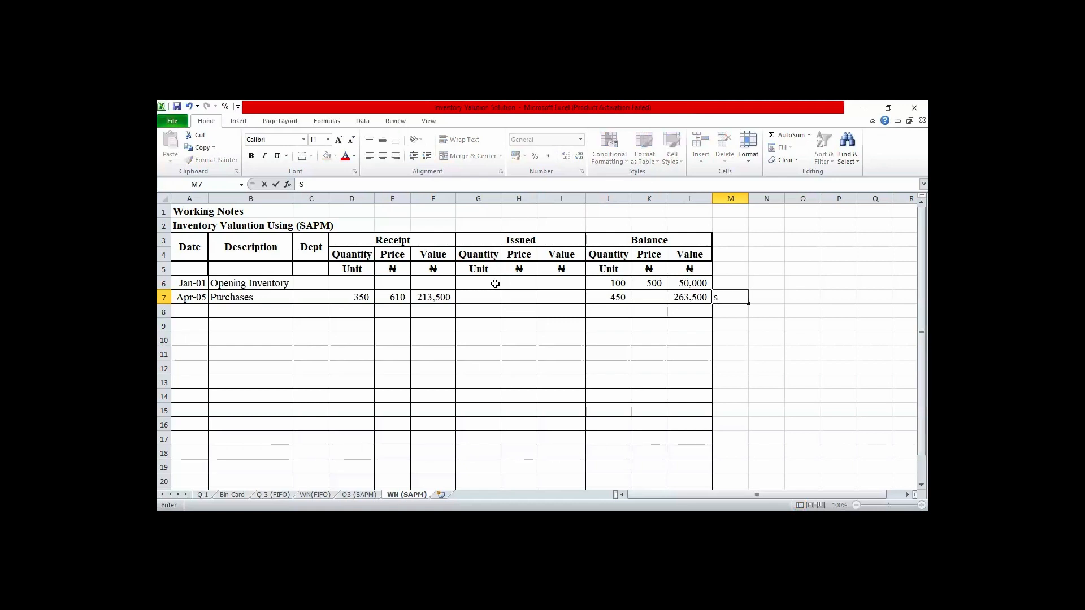
type("AP")
key("BackSpace")
key("BackSpace")
type("APM=")
- Calculate the simple average price in N7 with the formula =(500+610)/2 and select the result cell
key("Tab")
type("=")
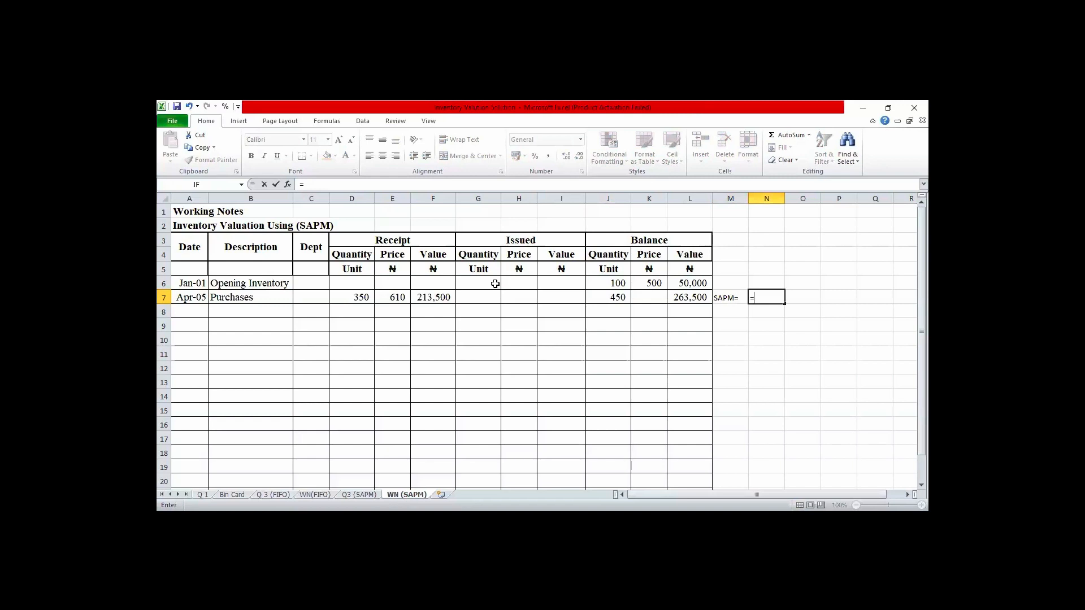
type("500+610)")
left_click(754, 297)
type("(")
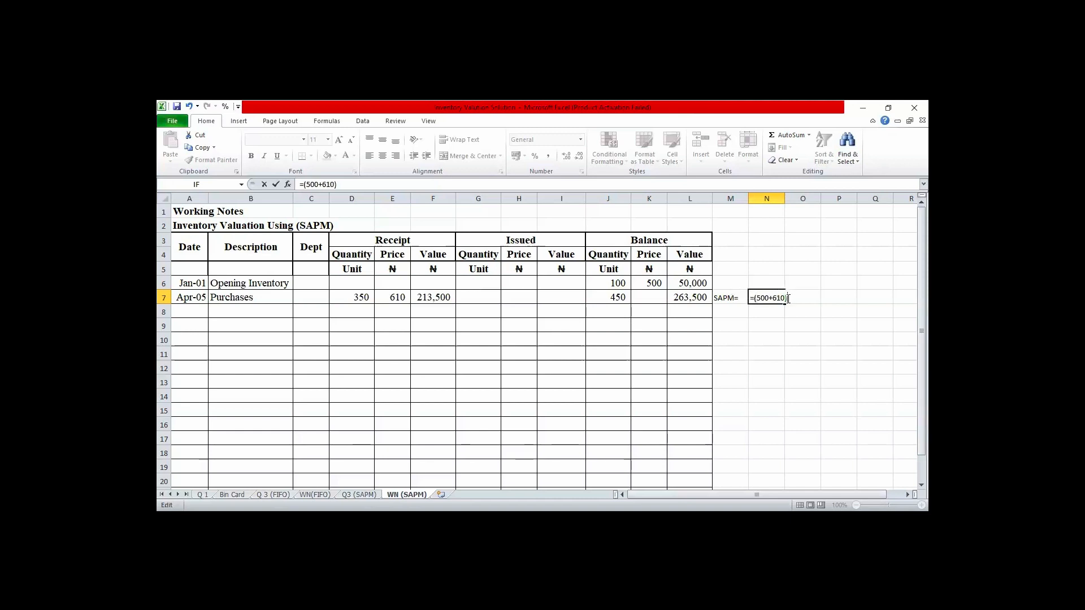
type("/2")
key("Return")
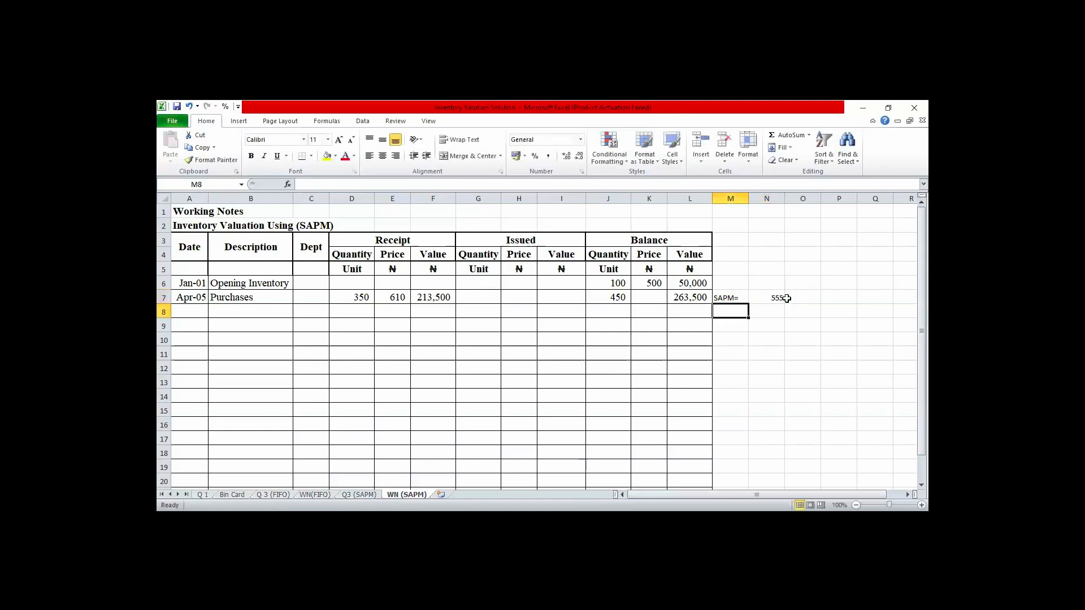
left_click(774, 298)
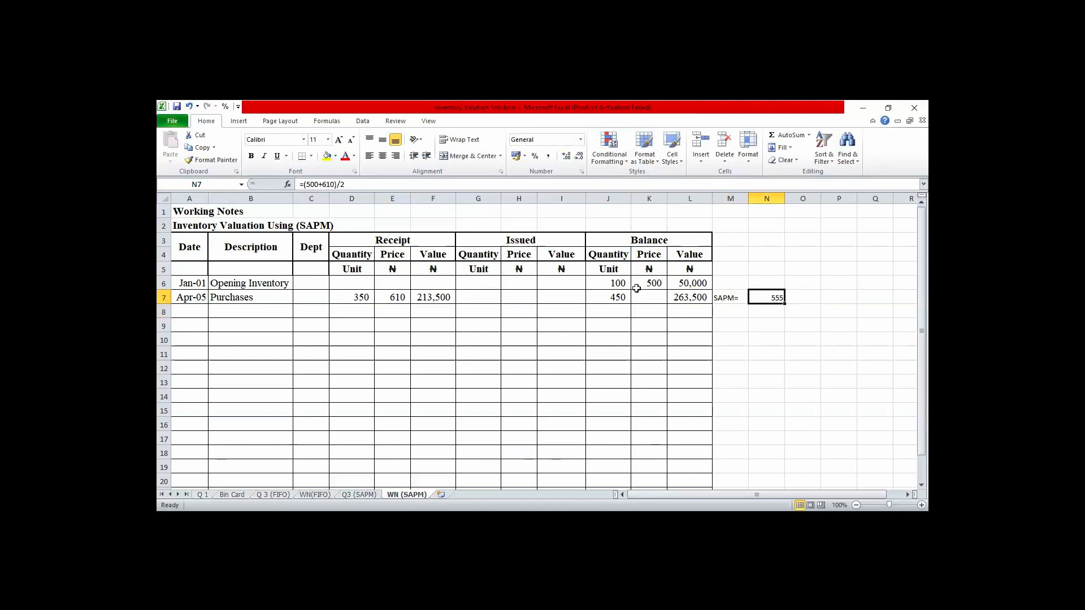
- Enter 555 as the Apr-05 balance price in K7
left_click(384, 159)
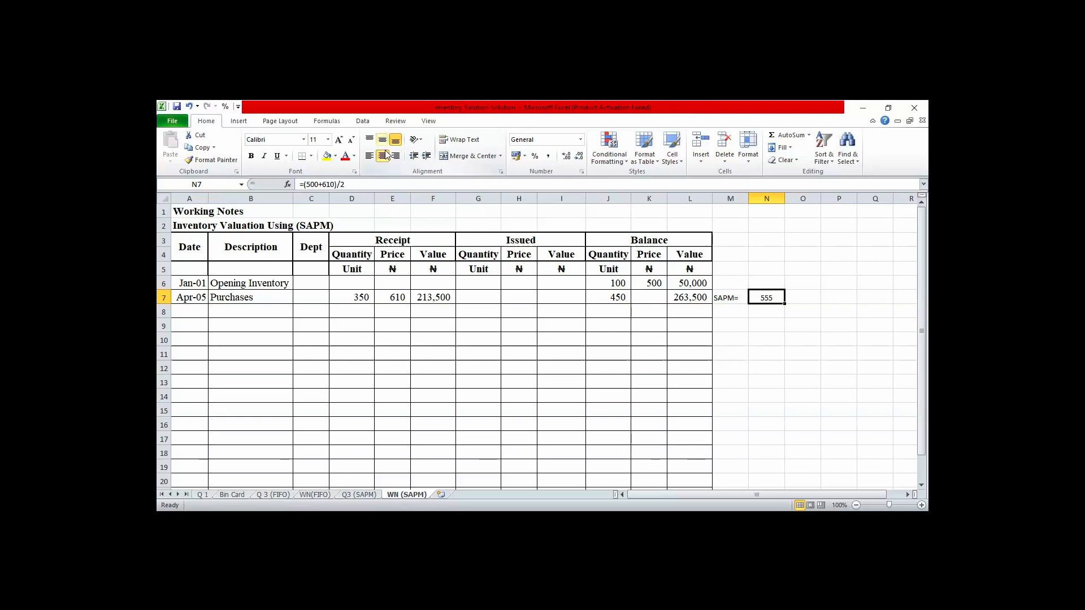
left_click(652, 294)
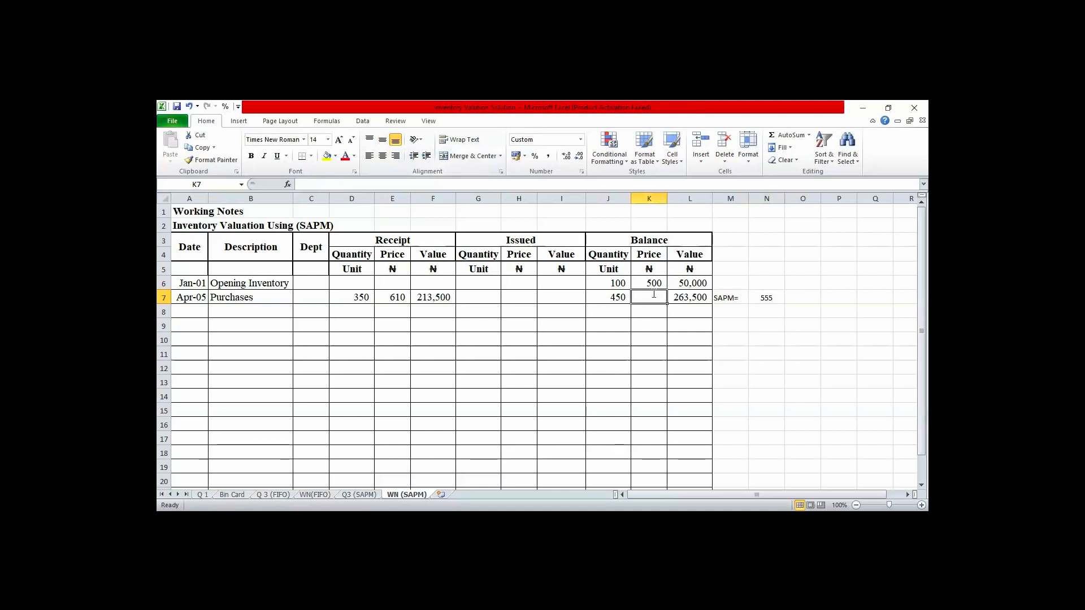
type("555")
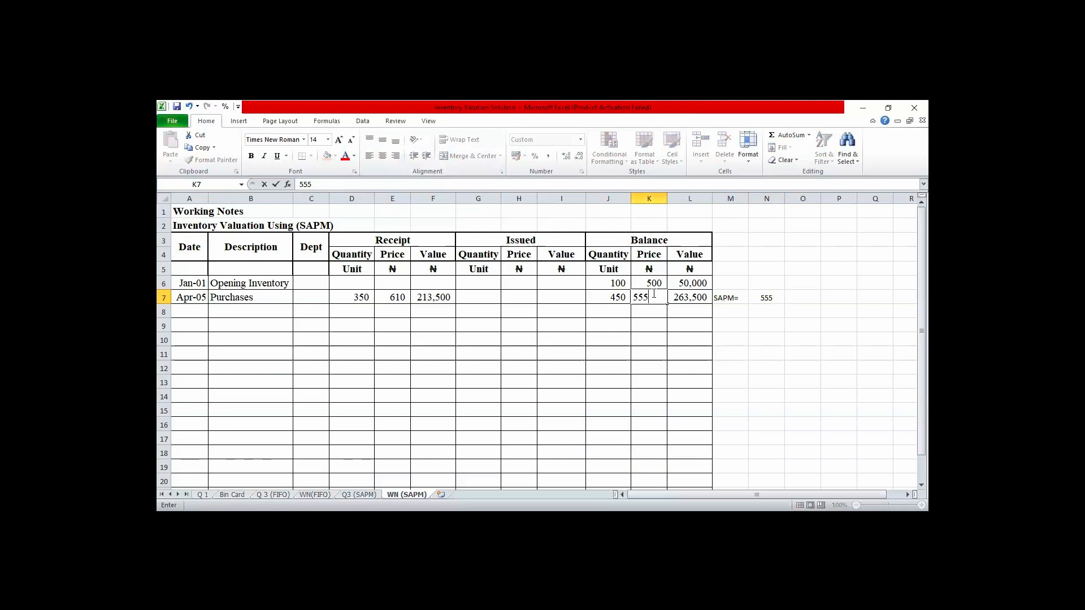
key("Return")
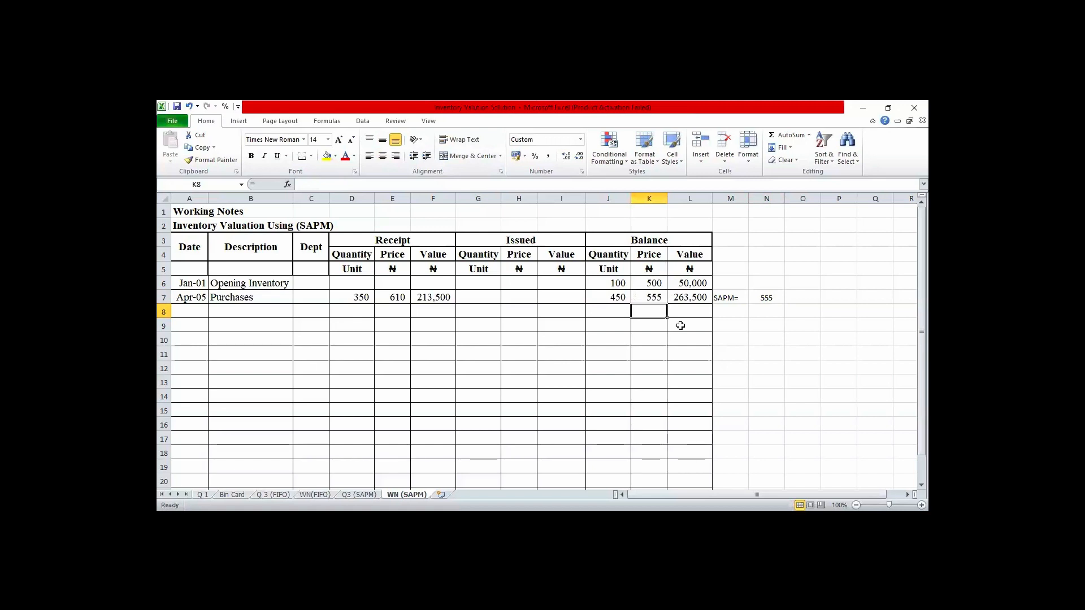
left_click(653, 298)
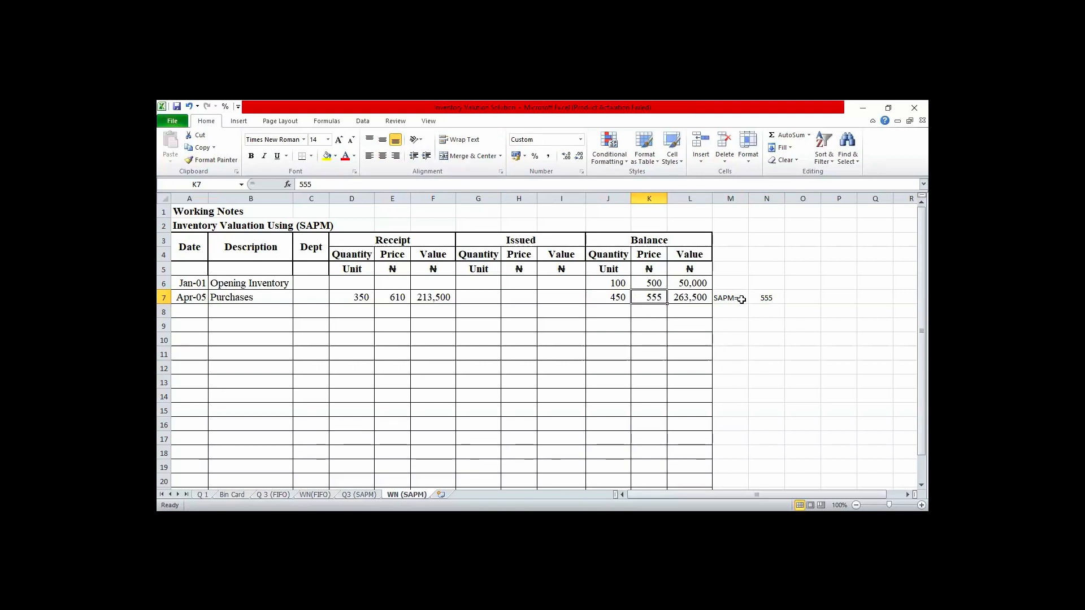
- Enter the date Jul 14 in A8, on the row below the Apr-05 purchases
key("Down")
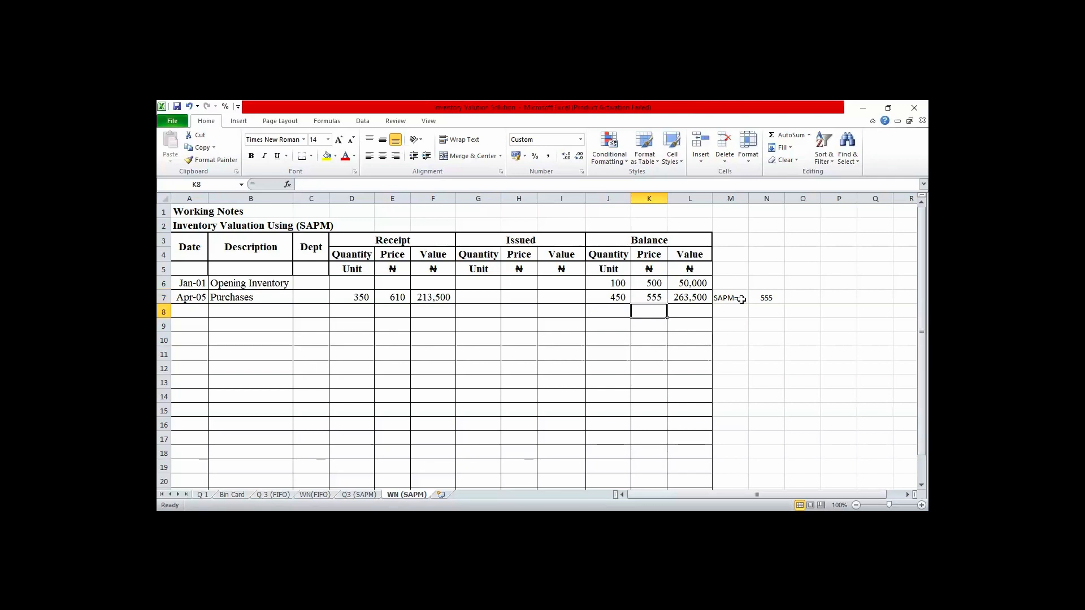
key("Left")
key("Left")
key("Left")
key("Left")
key("Left")
key("Left")
key("Left")
key("Left")
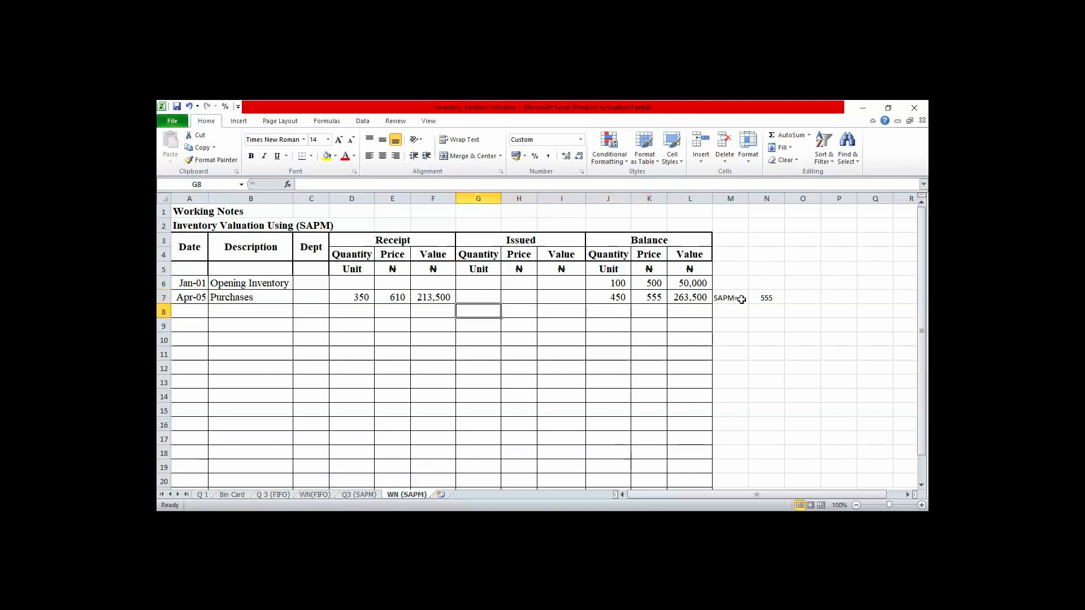
key("Left")
key("Left")
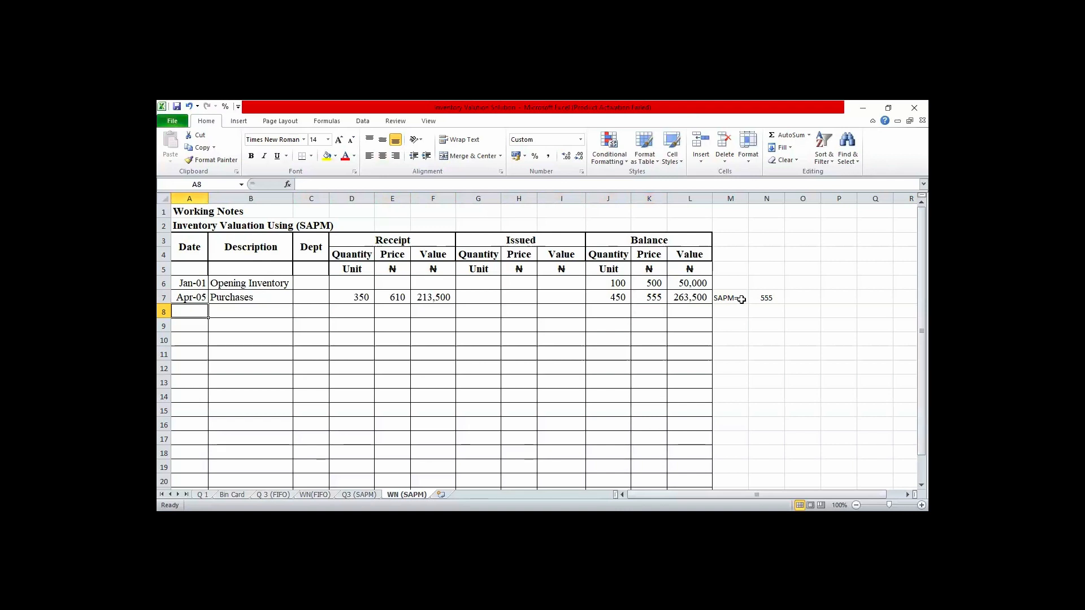
type("Jul")
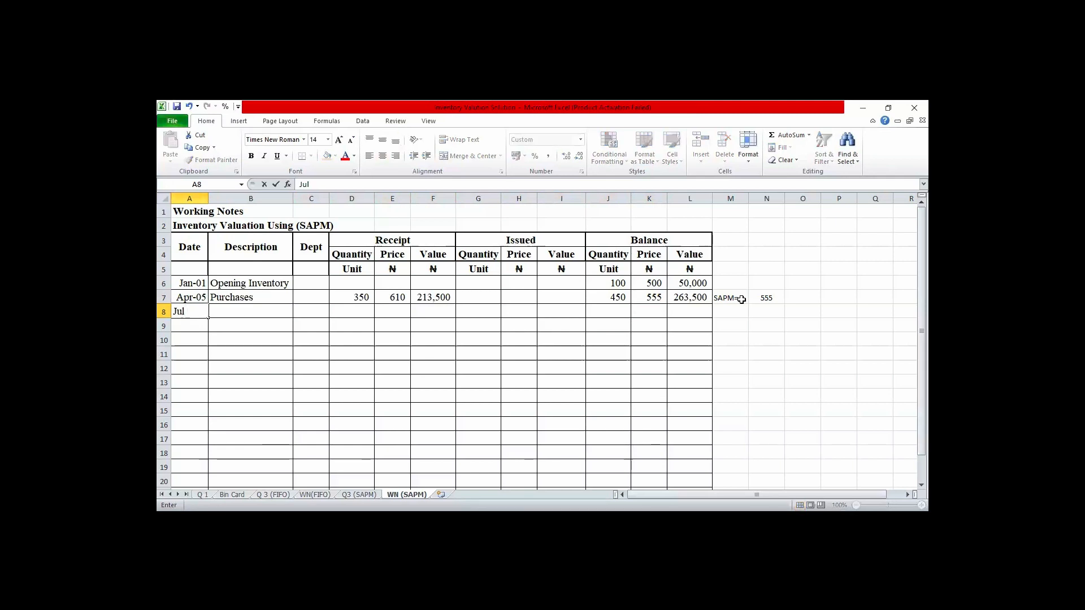
type(" 14")
key("Tab")
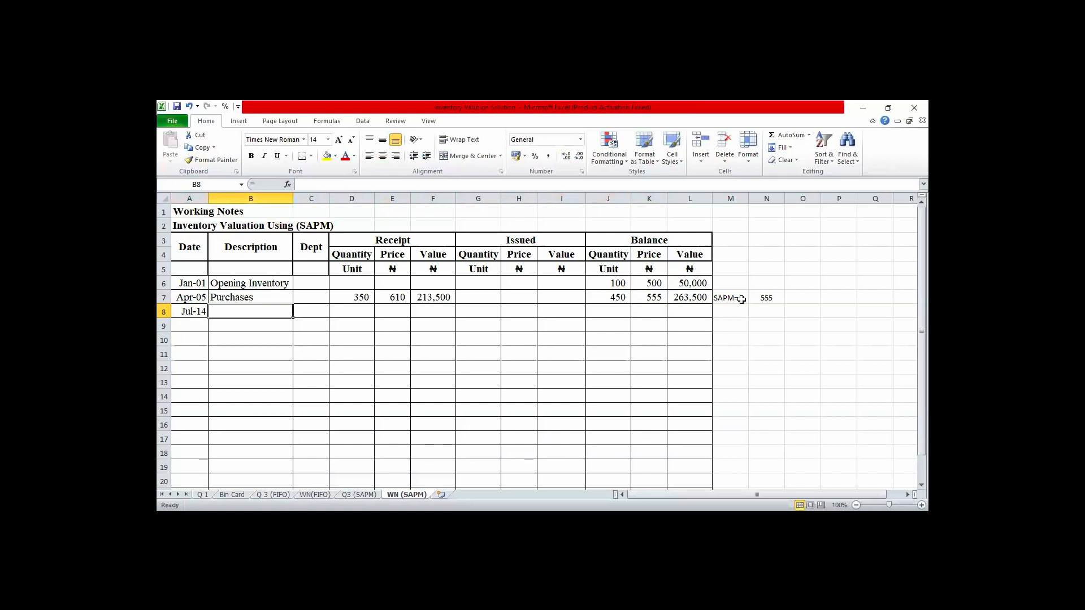
- Set the date in A8 to May 09 and enter Sales as the description in B8
key("Left")
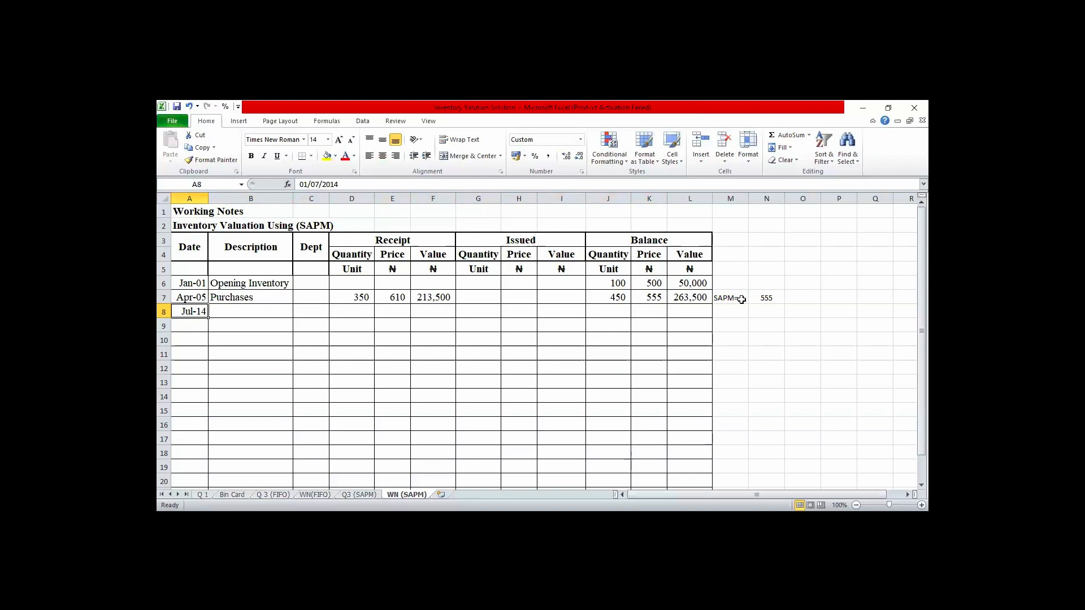
type("Ma")
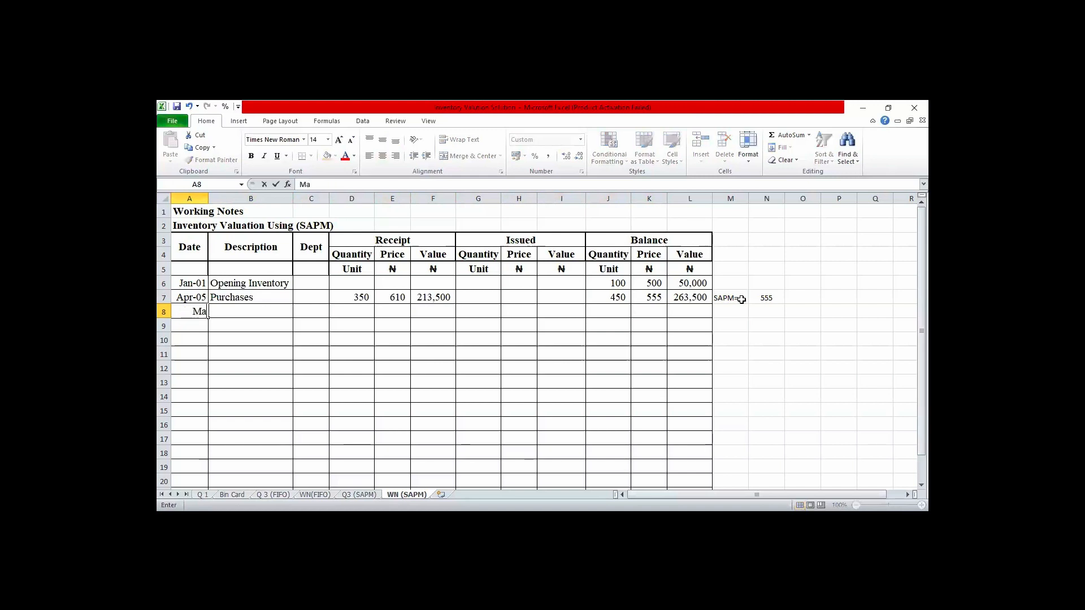
type("y 09")
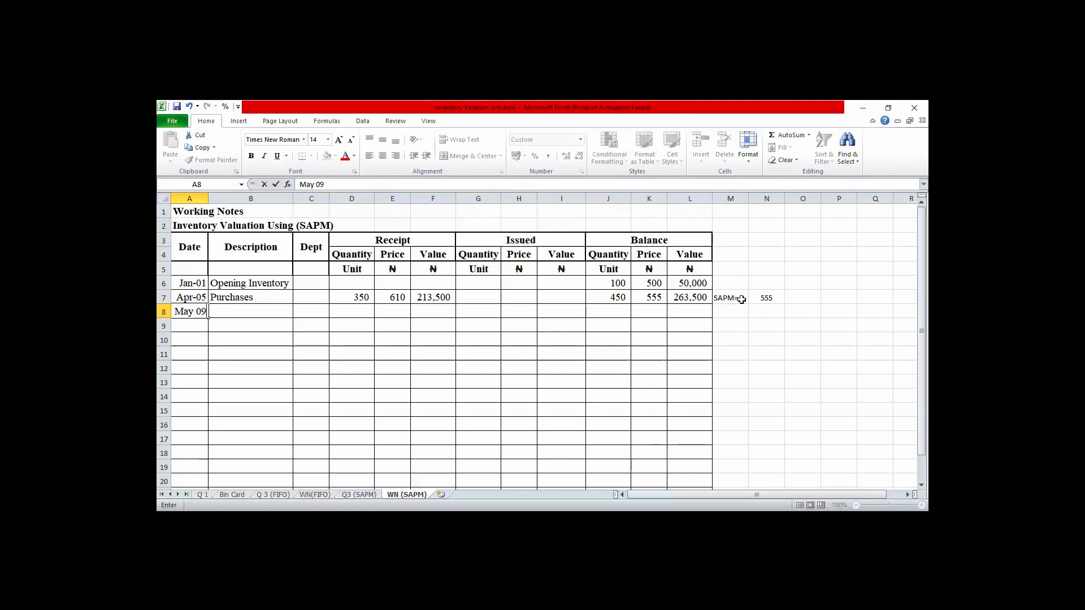
key("Tab")
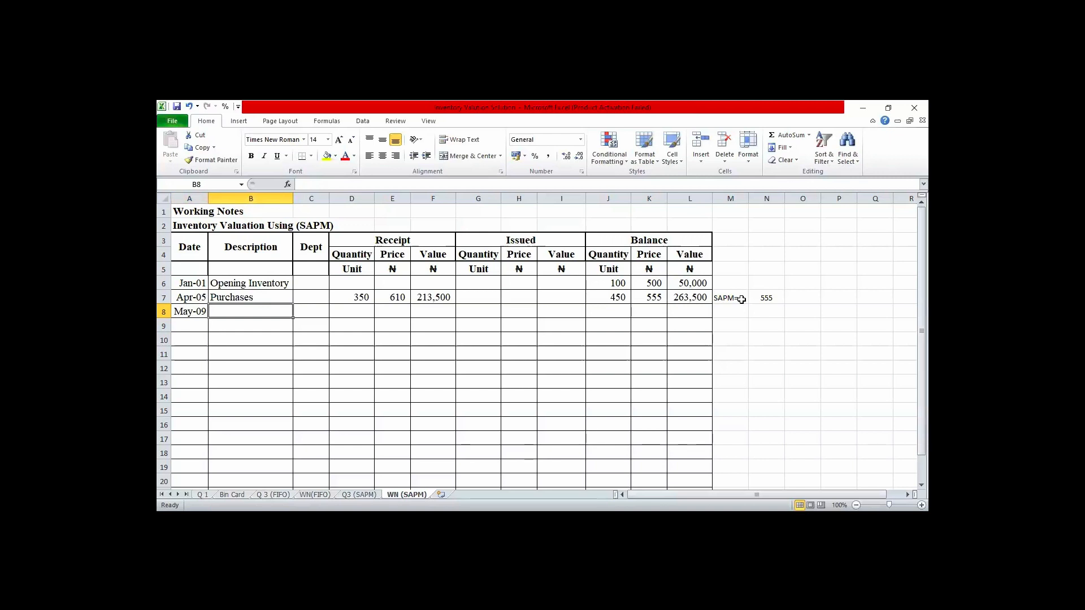
type("Sal")
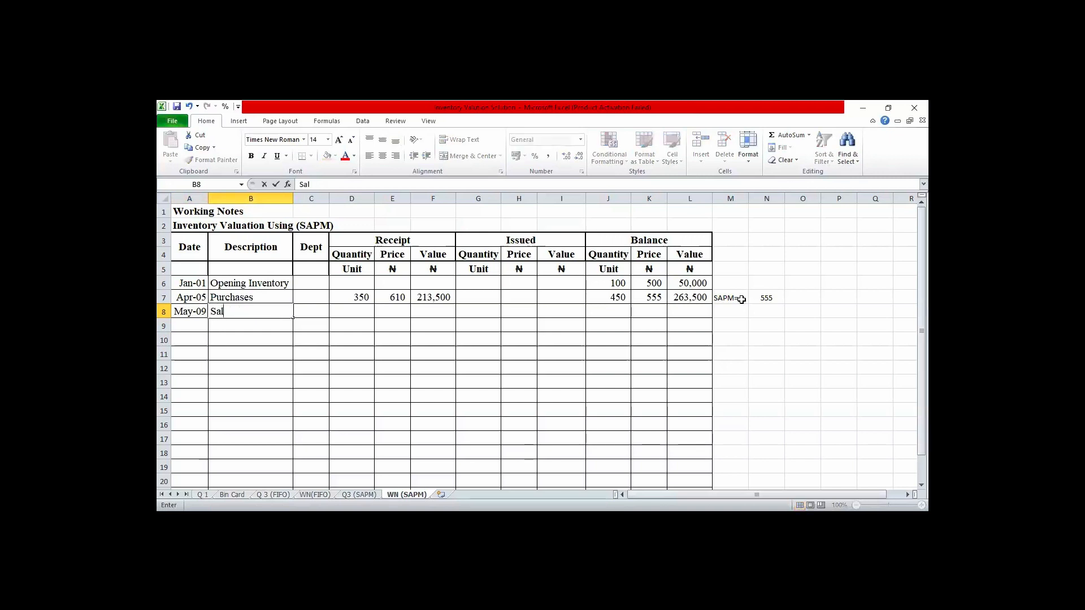
type("es")
- Enter 250 as the issued quantity of the May-09 sales in G8
key("Tab")
key("Tab")
key("Tab")
key("Tab")
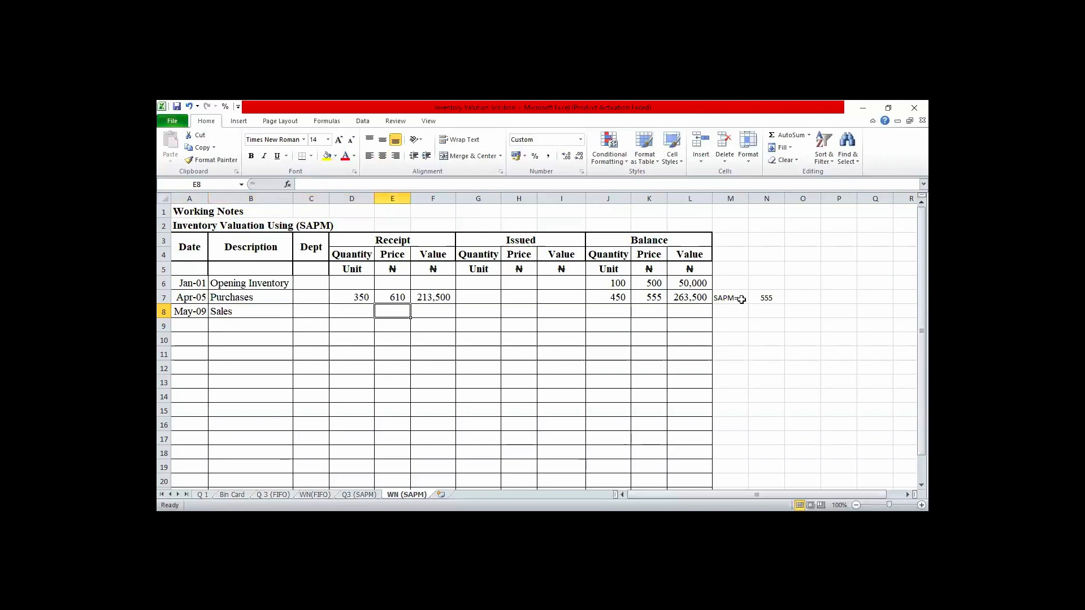
key("Tab")
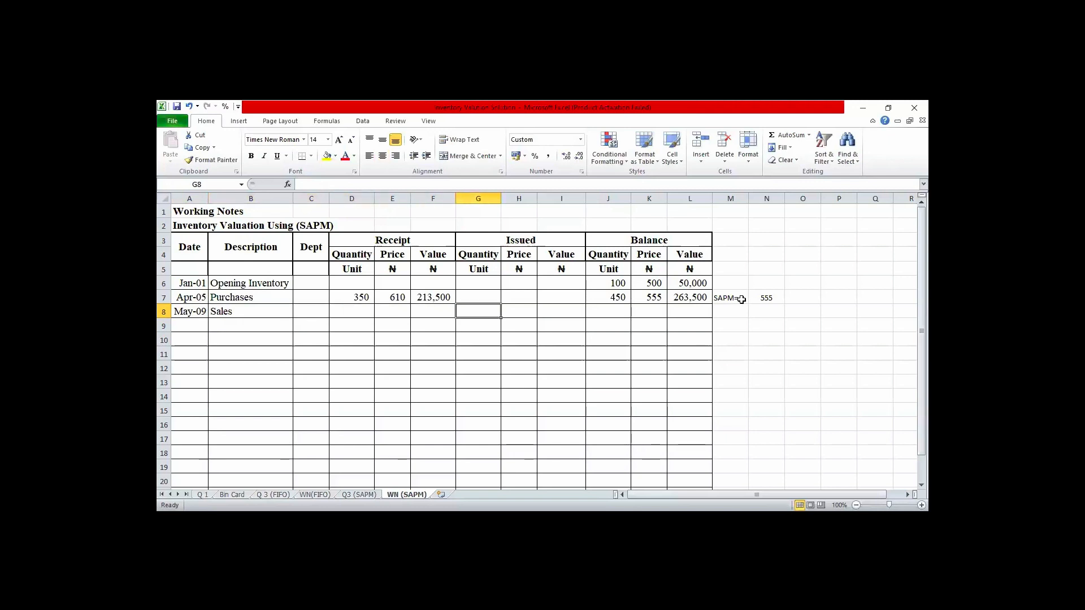
type("250")
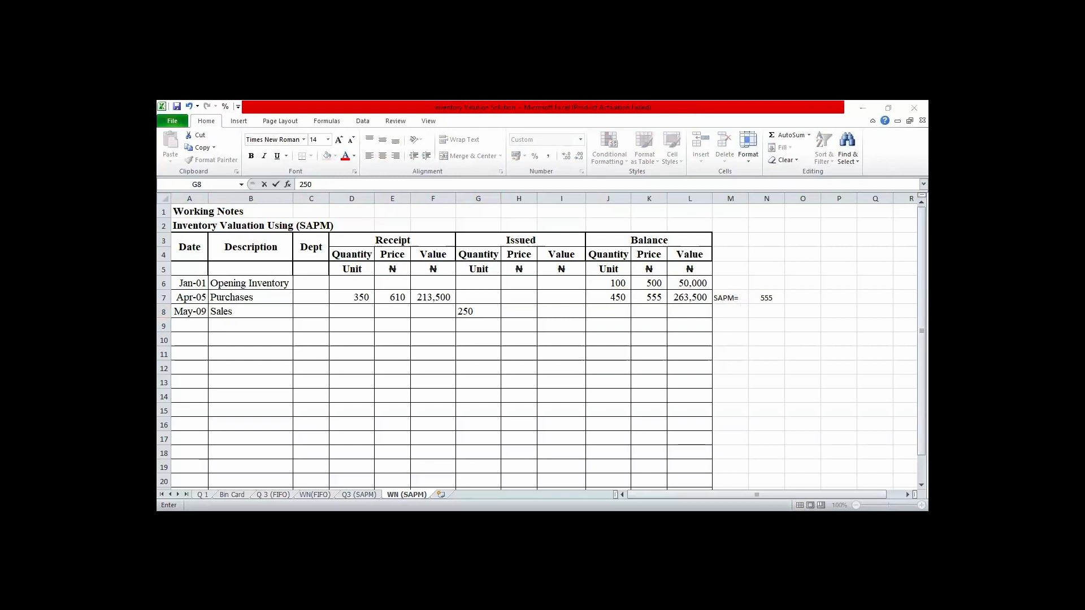
left_click(524, 390)
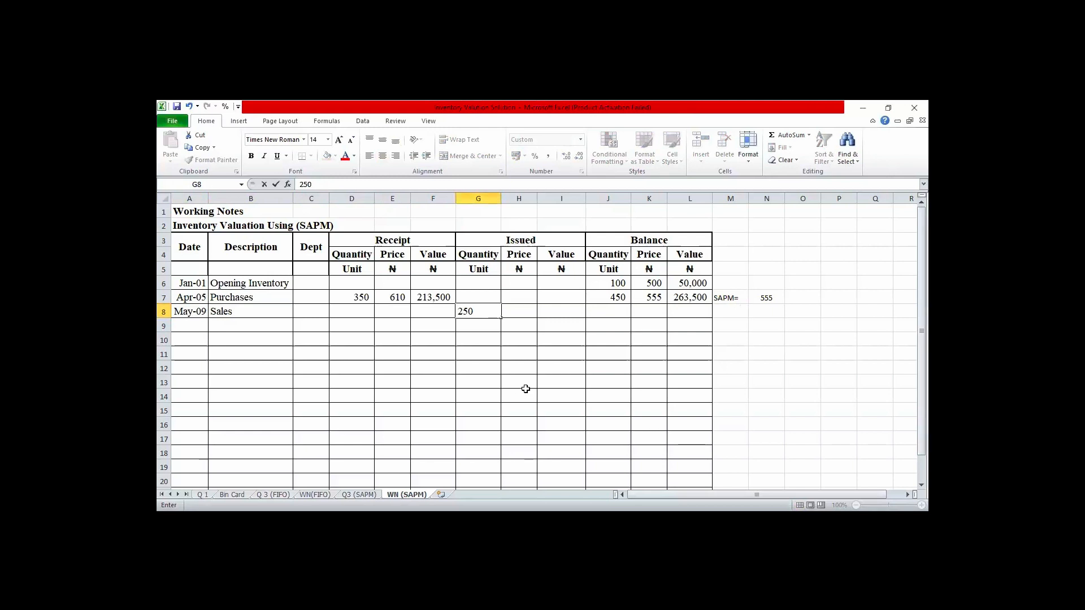
- Set the May-09 issued price in H8 to the Apr-05 balance price with the formula =K7
left_click(515, 312)
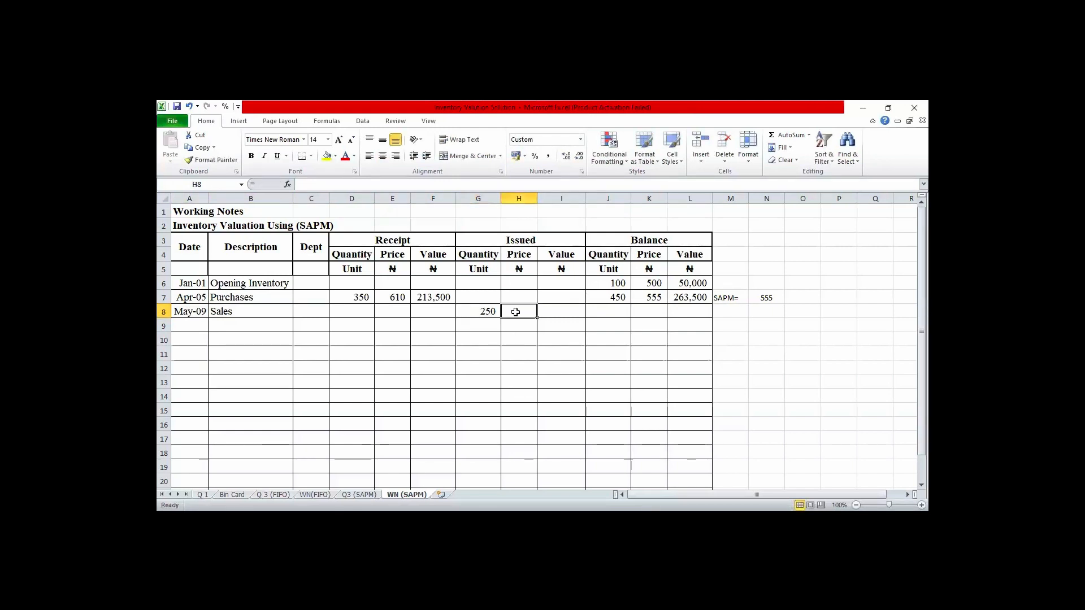
type("=")
key("BackSpace")
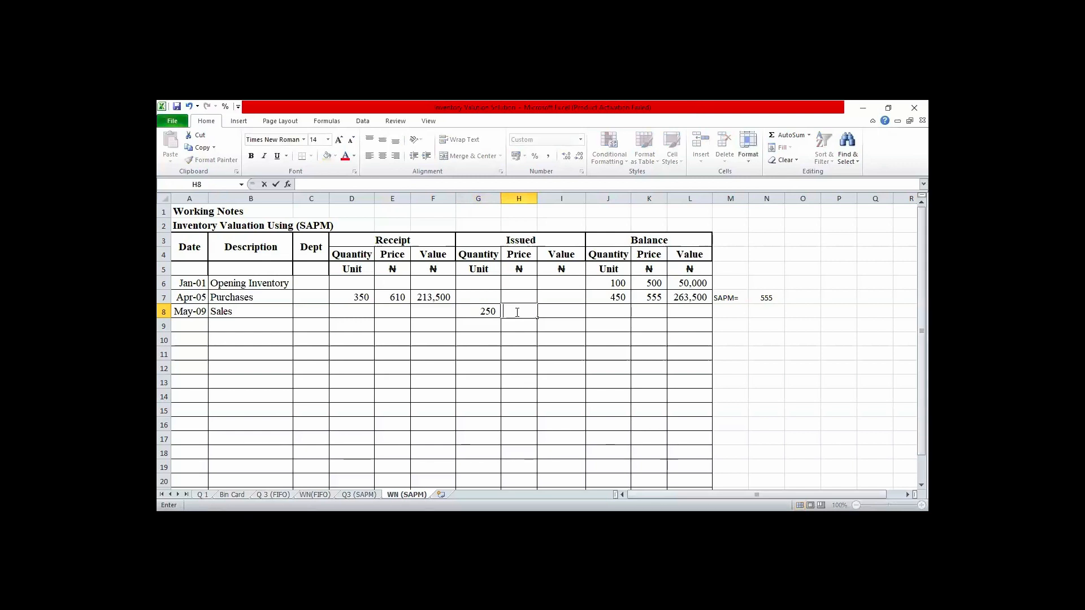
type("=")
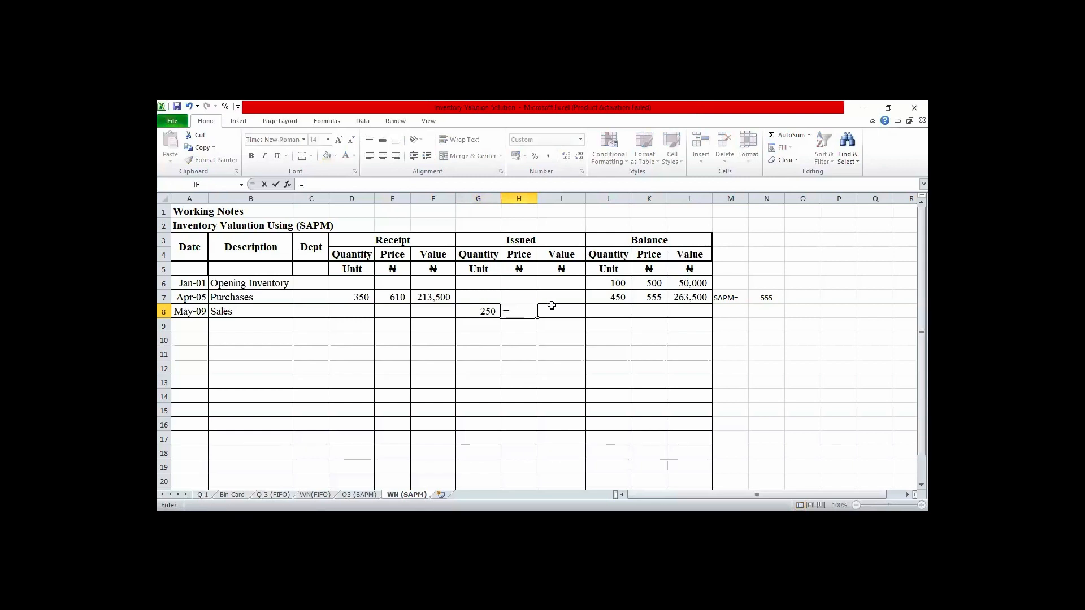
left_click(655, 299)
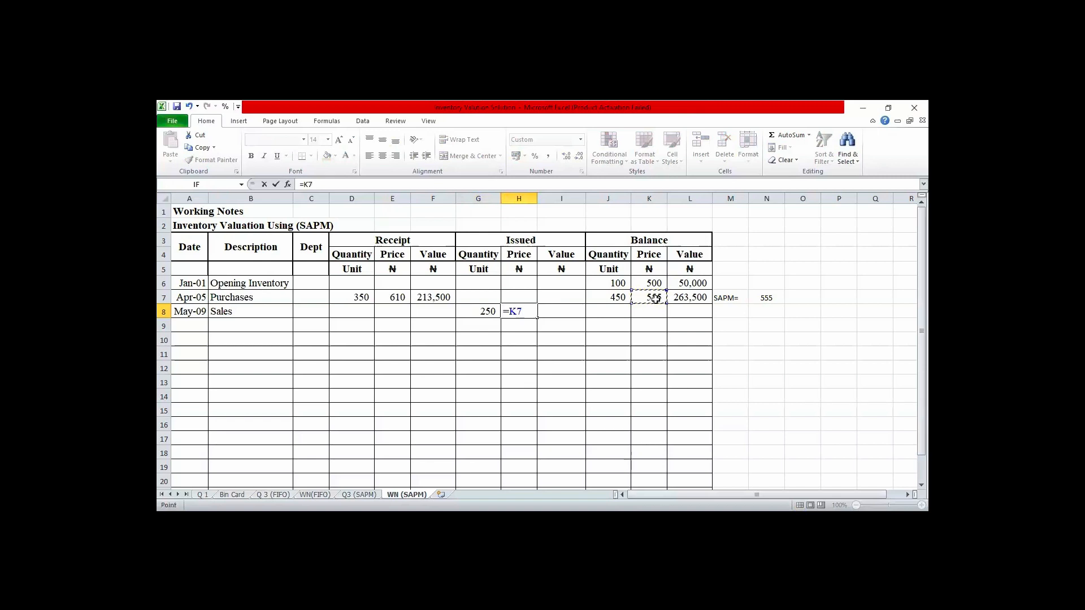
key("Return")
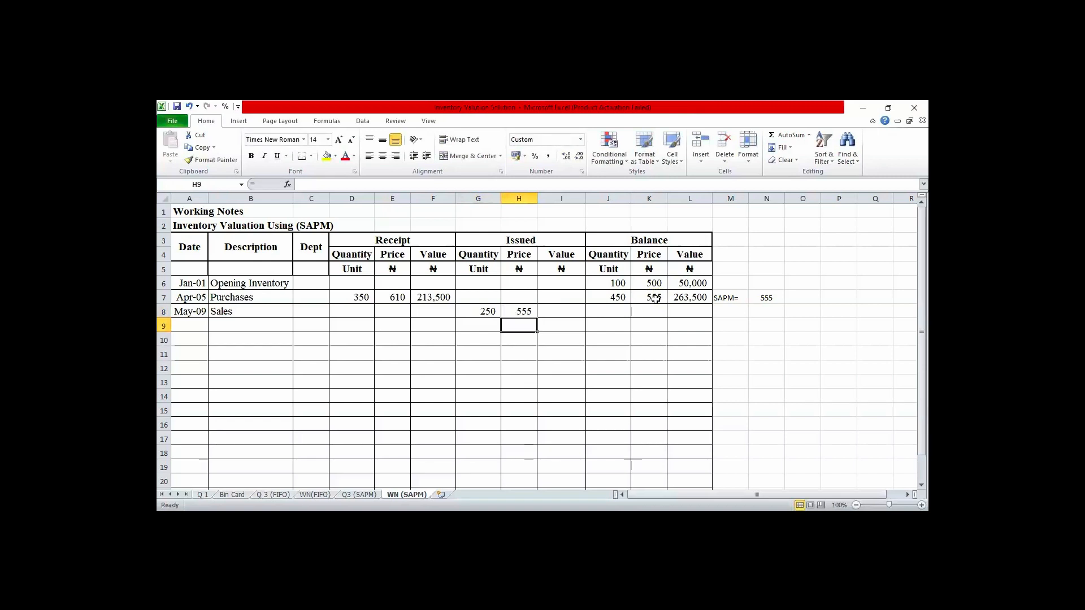
- Calculate the May-09 issued value in I8 by multiplying the issued quantity by the issued price, =G8*H8
key("Up")
key("Right")
type("=")
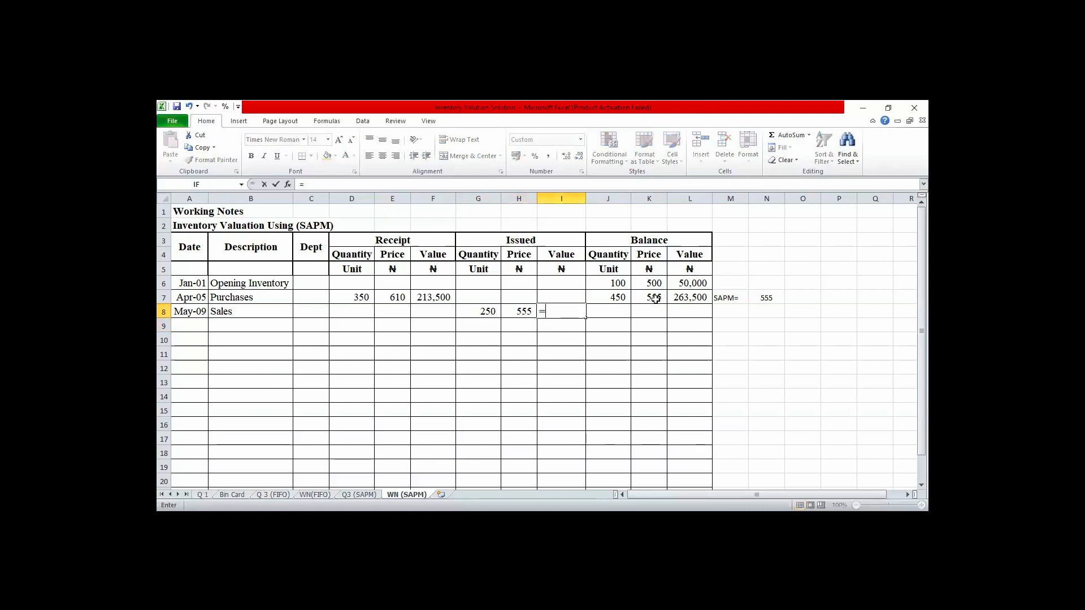
left_click(486, 309)
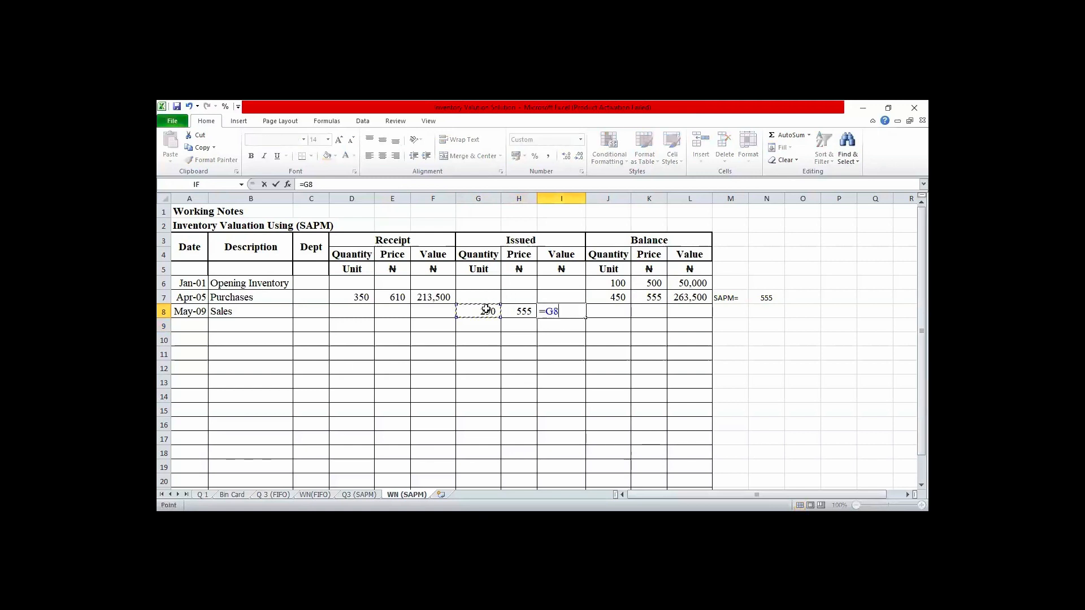
type("*H8")
key("Return")
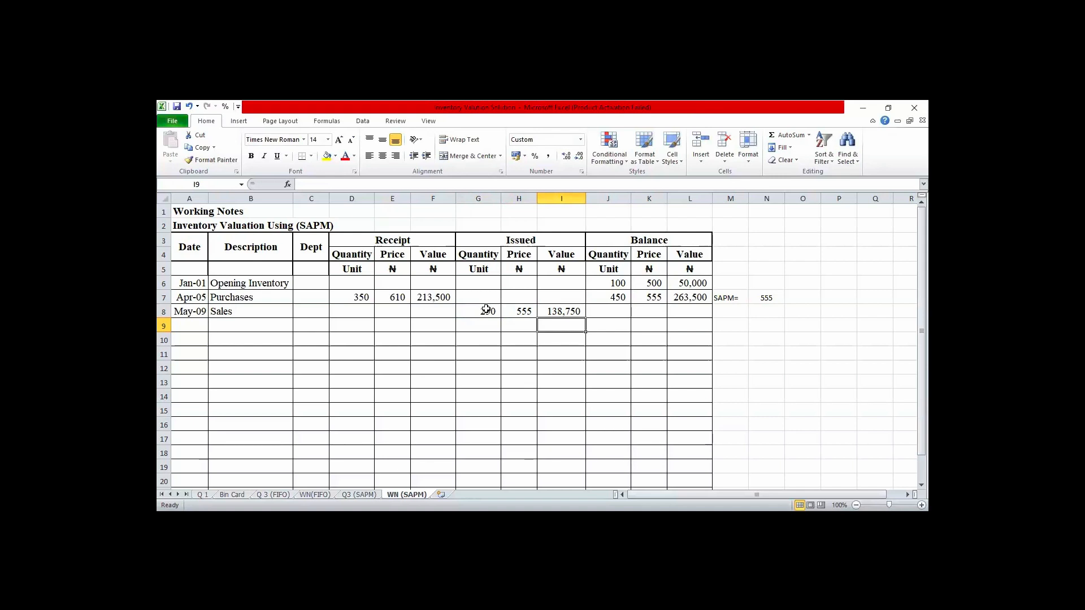
- Calculate the May-09 balance quantity in J8 by subtracting the issued quantity from the Apr-05 balance quantity, =J7-G8
key("Right")
key("Right")
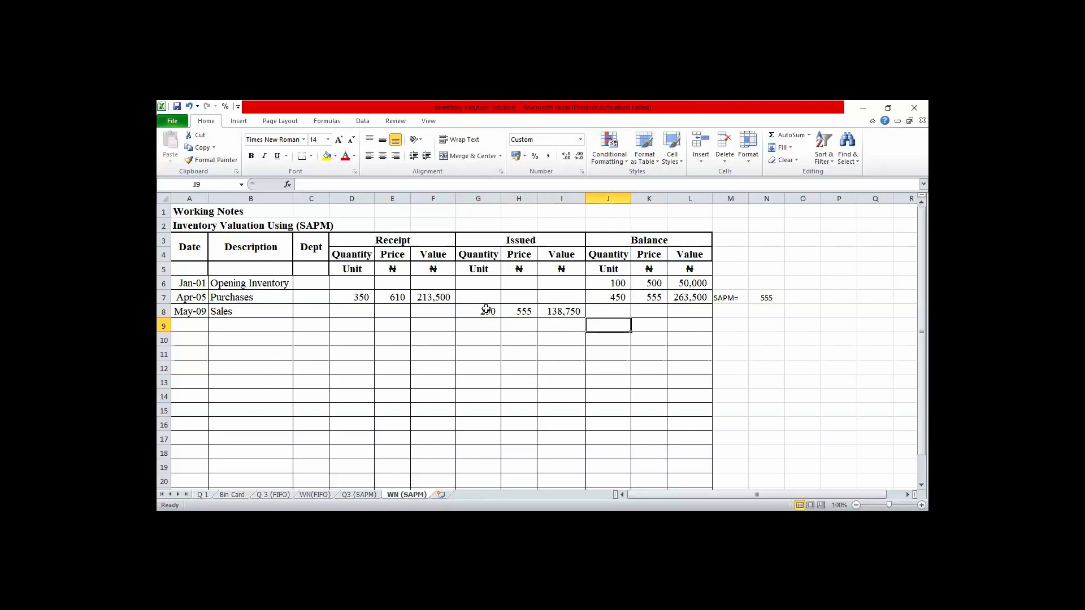
key("Up")
key("Left")
type("=")
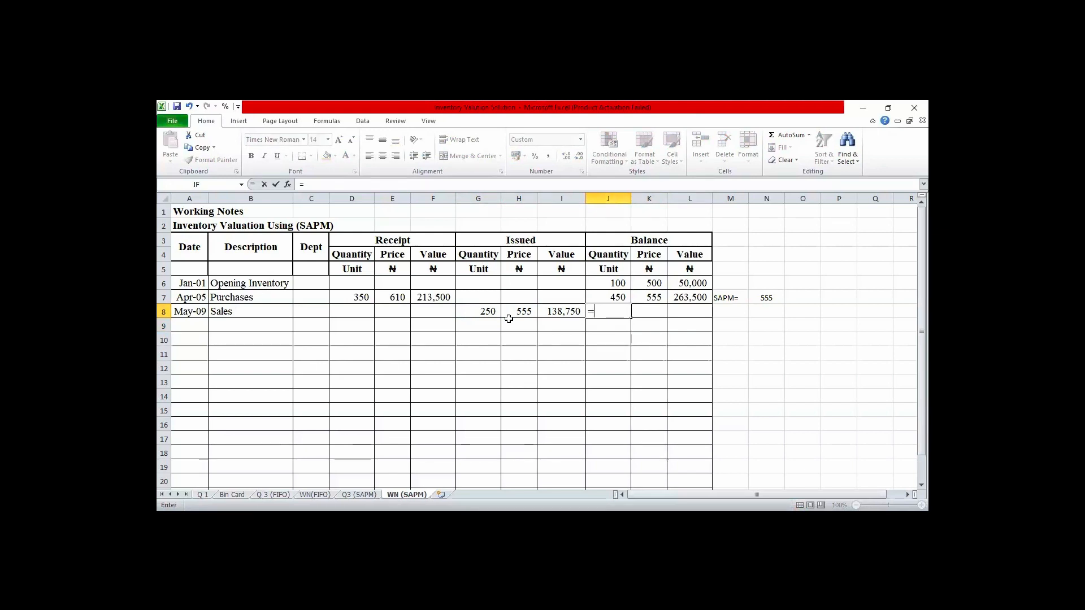
left_click(619, 298)
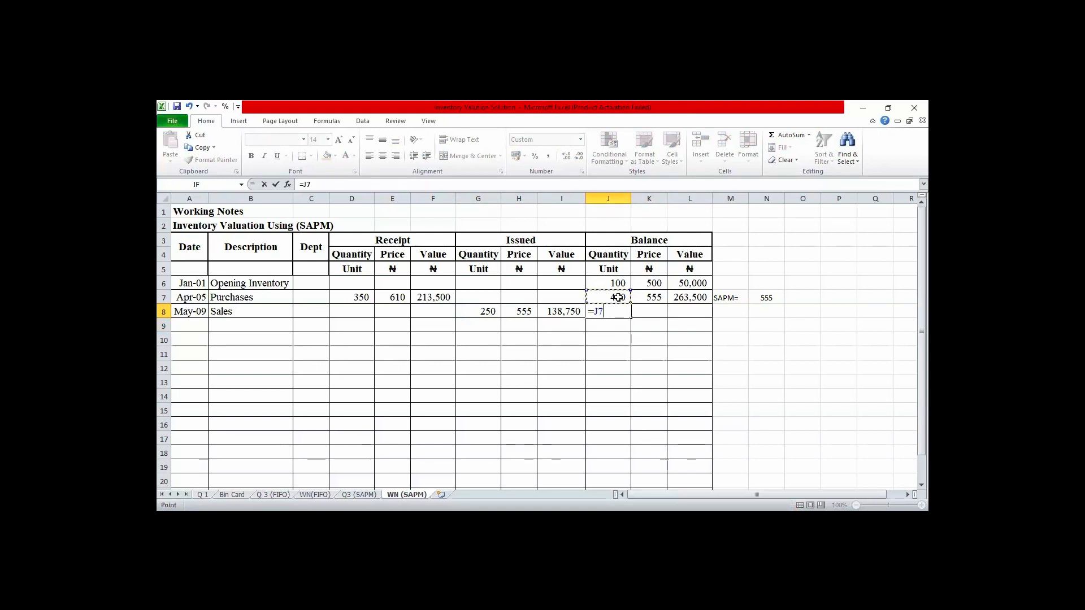
type("-")
key("Left")
key("Left")
key("Left")
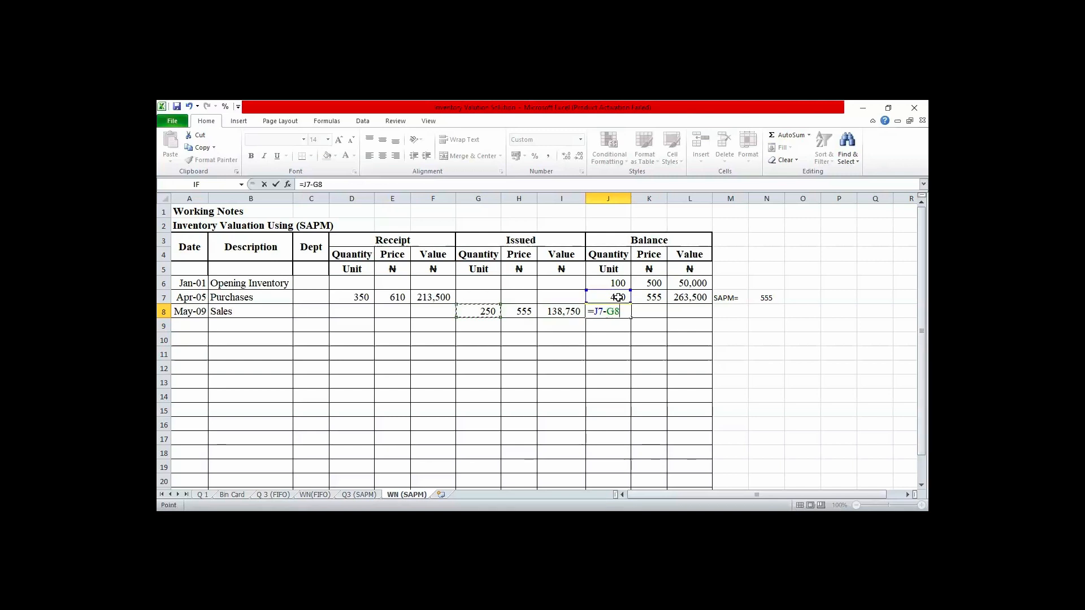
key("ctrl+Return")
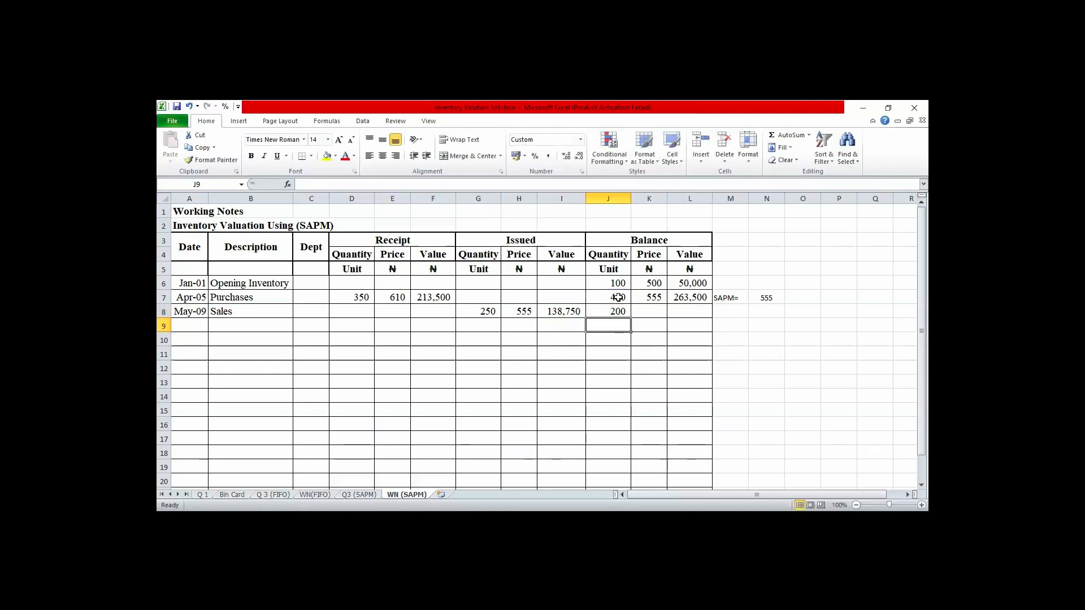
- Calculate the May-09 balance value in L8 by subtracting the issued value in I8 from the Apr-05 balance value in L7
key("Right")
key("Right")
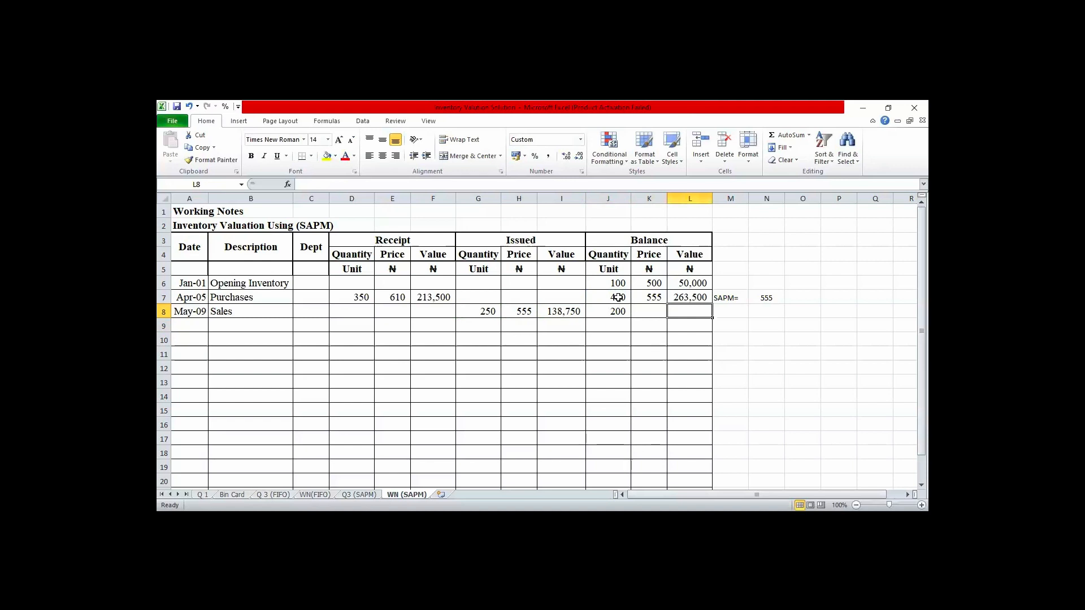
type("=")
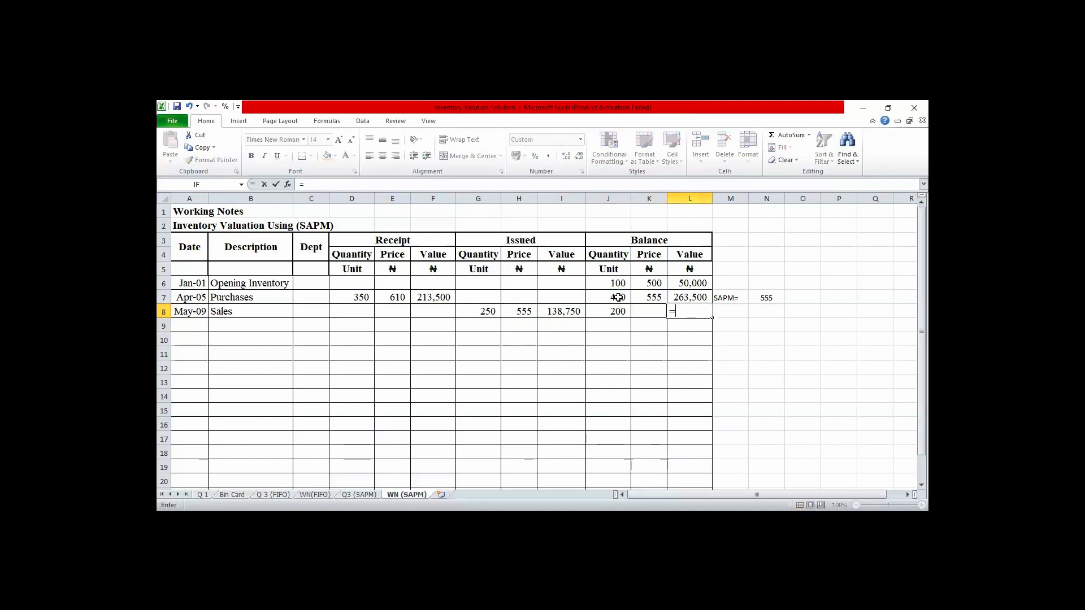
left_click(692, 298)
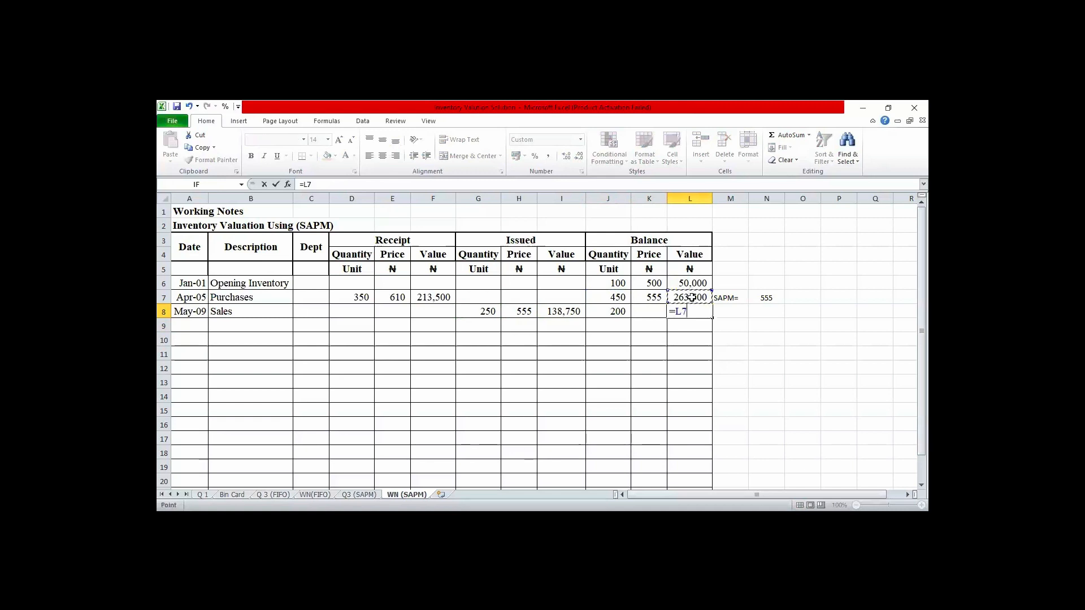
type("-")
left_click(565, 310)
key("Return")
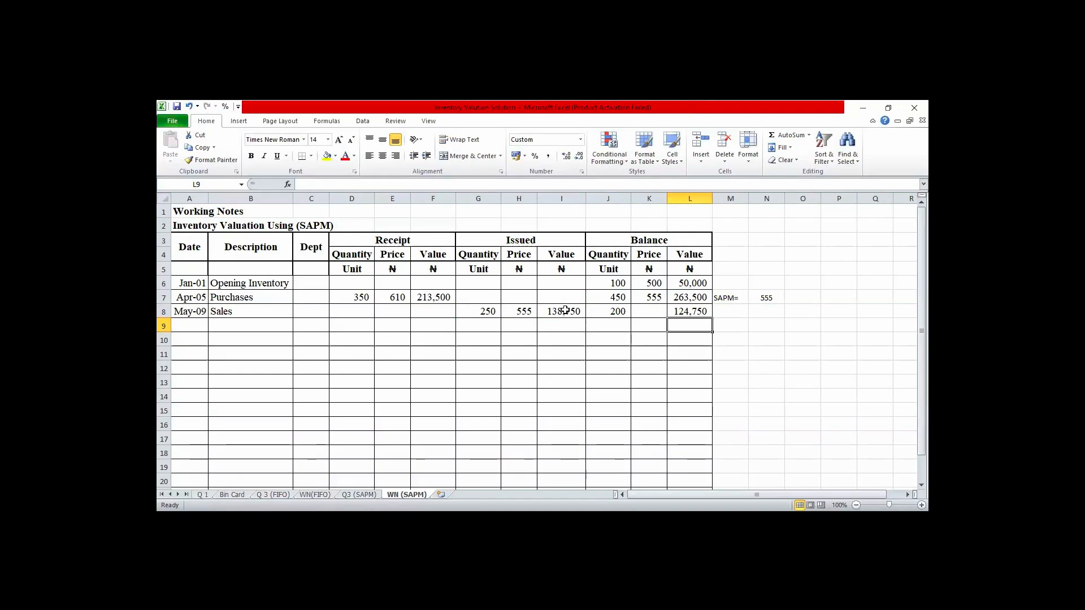
- Enter 555 as the May-09 balance price in K8
key("Up")
key("Left")
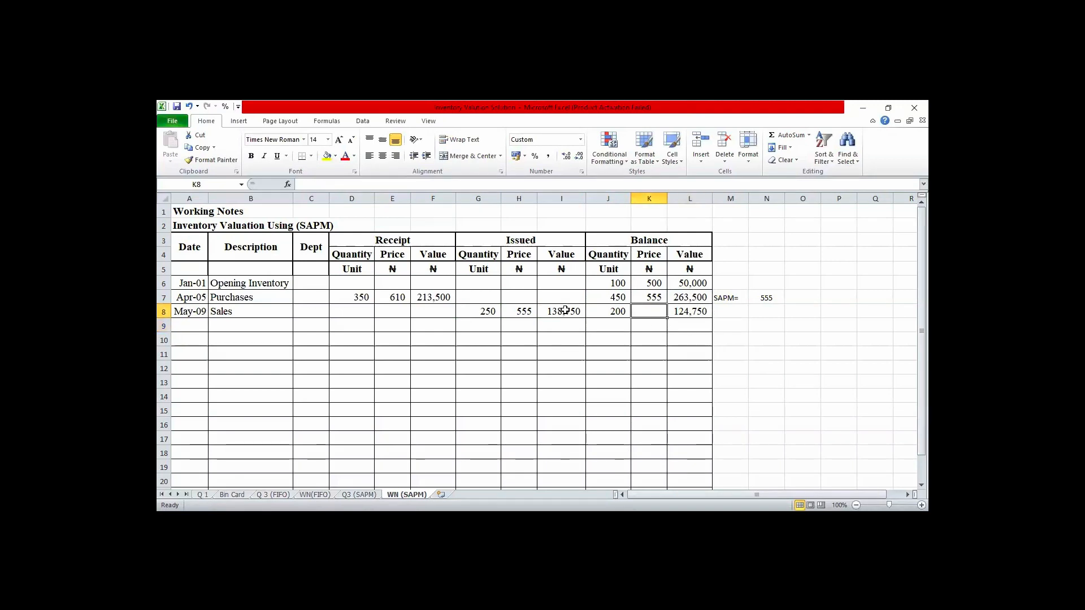
type("5")
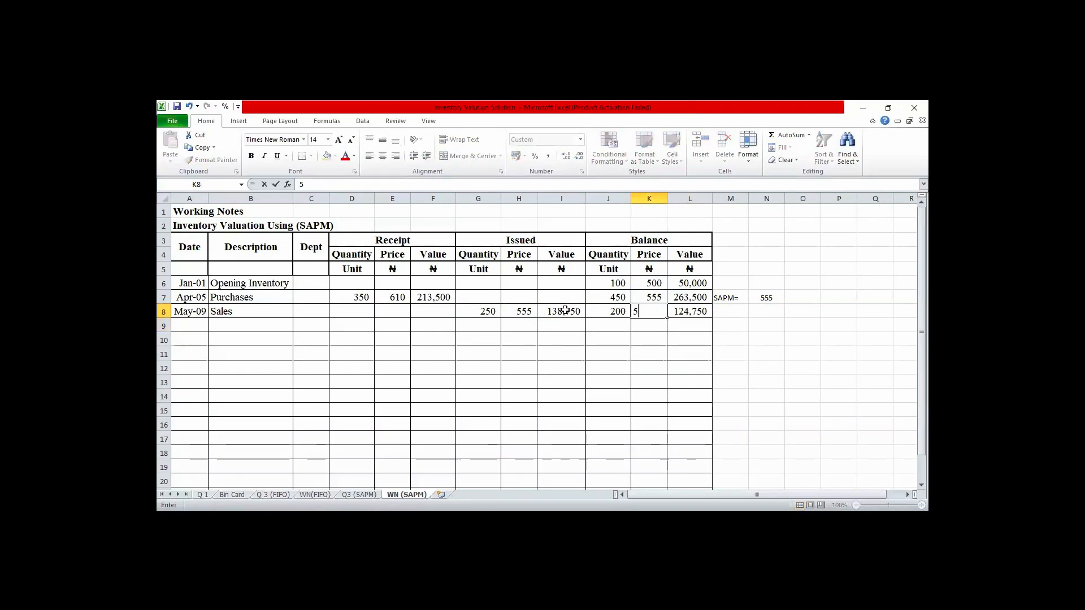
type("55")
key("Return")
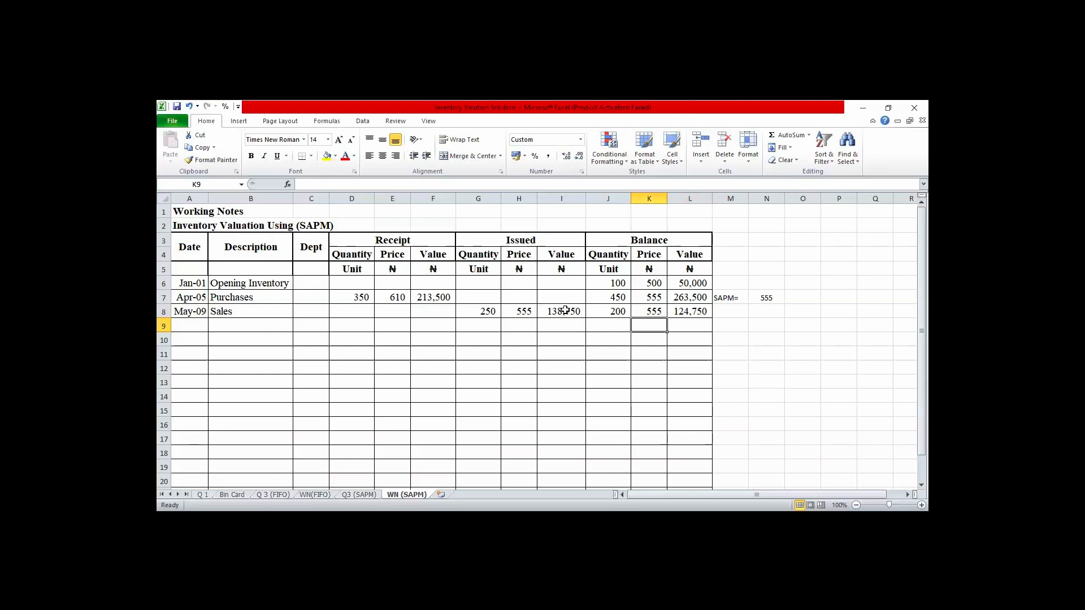
- Start a new row 9 in the table with the date Jul 14 and the description Purchases
key("Left")
key("Left")
key("Left")
key("Left")
key("Left")
key("Left")
key("Left")
key("Left")
key("Left")
key("Left")
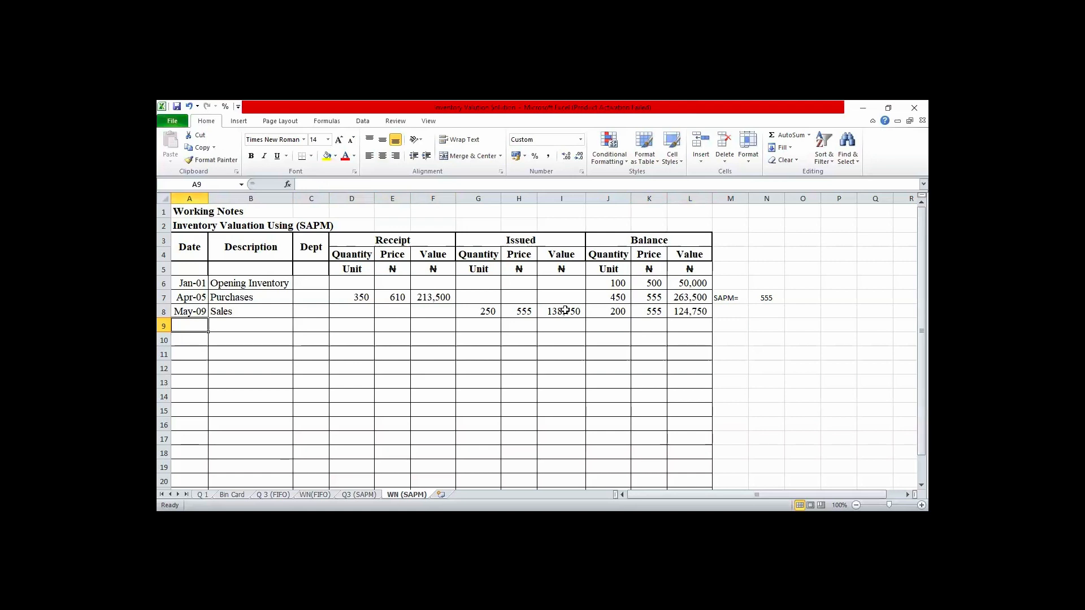
type("Jul")
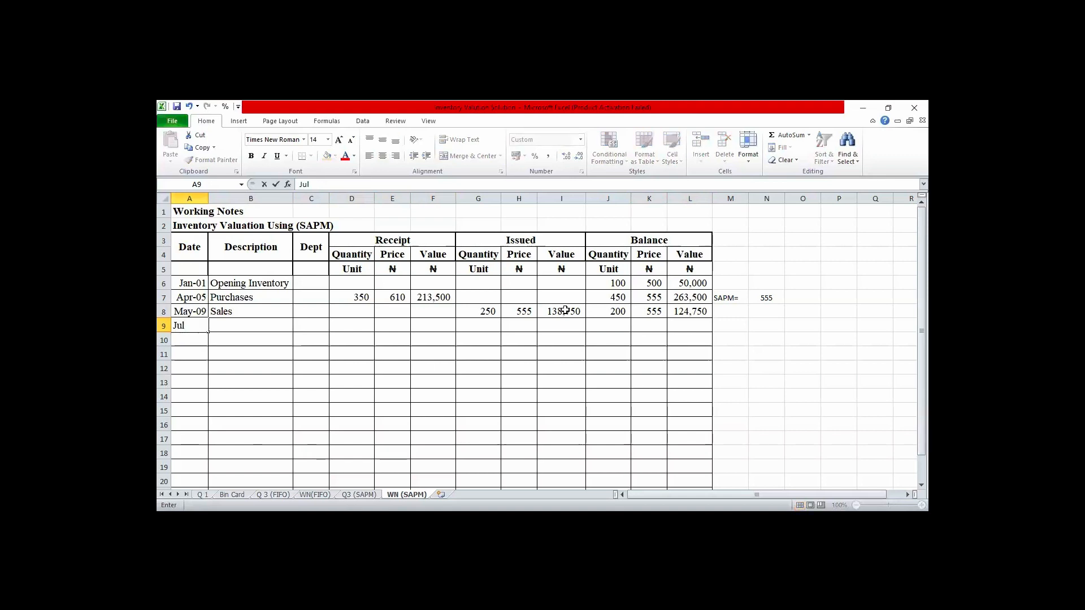
type(" 14")
key("Tab")
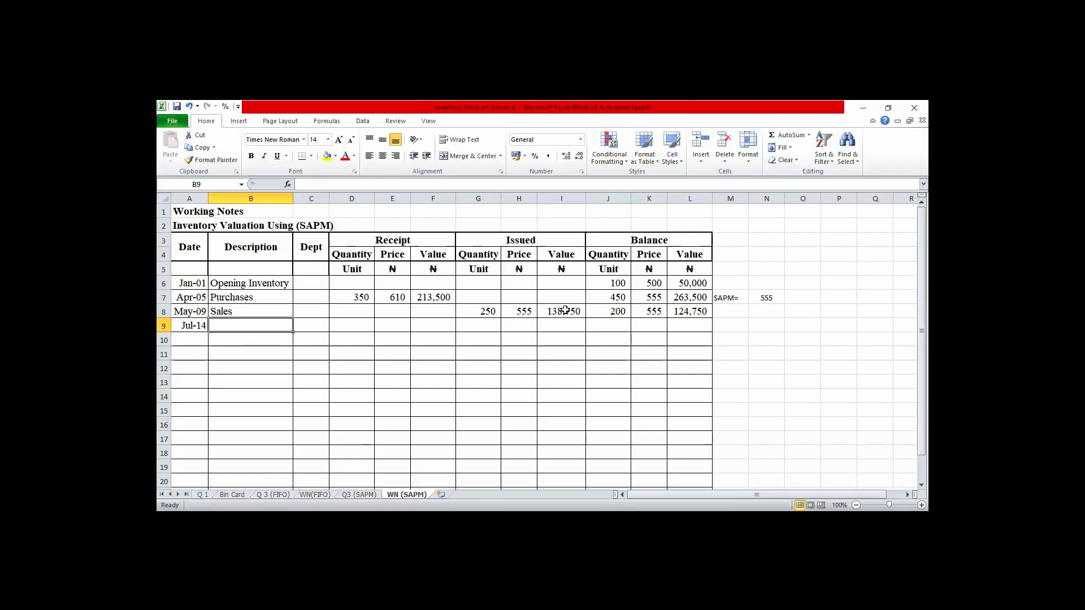
type("Purchases")
key("Tab")
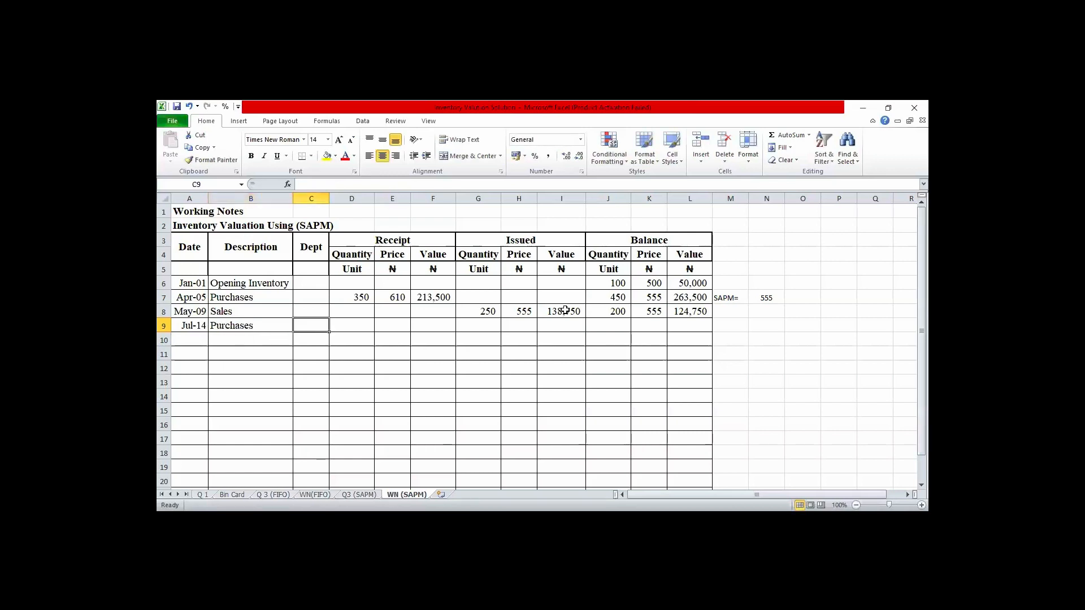
key("Tab")
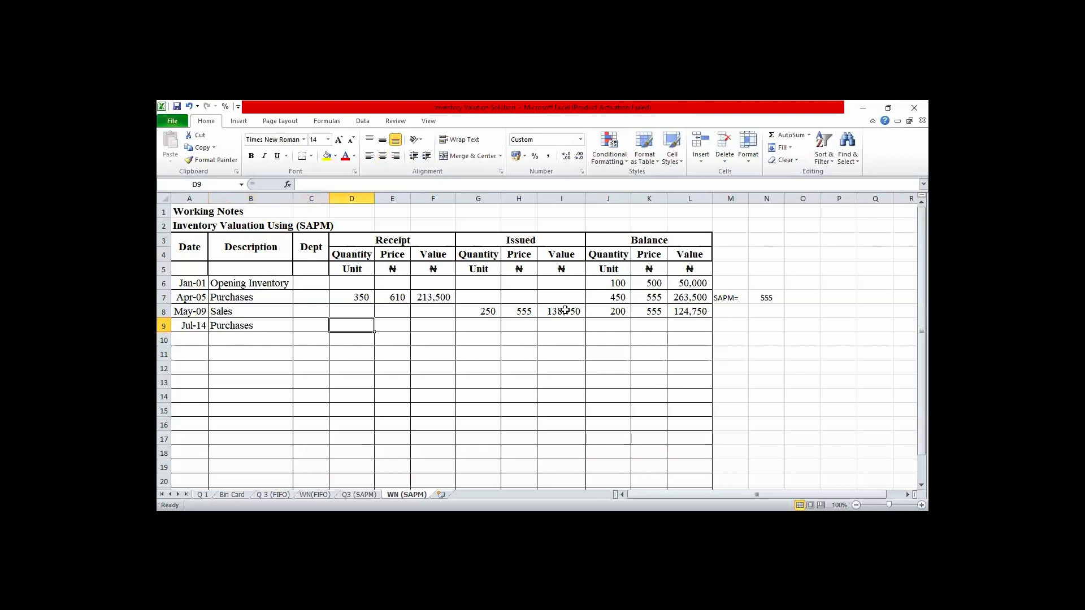
- Enter the Jul-14 receipt quantity of 550 in D9 and the receipt price of 710 in E9
type("550")
key("Tab")
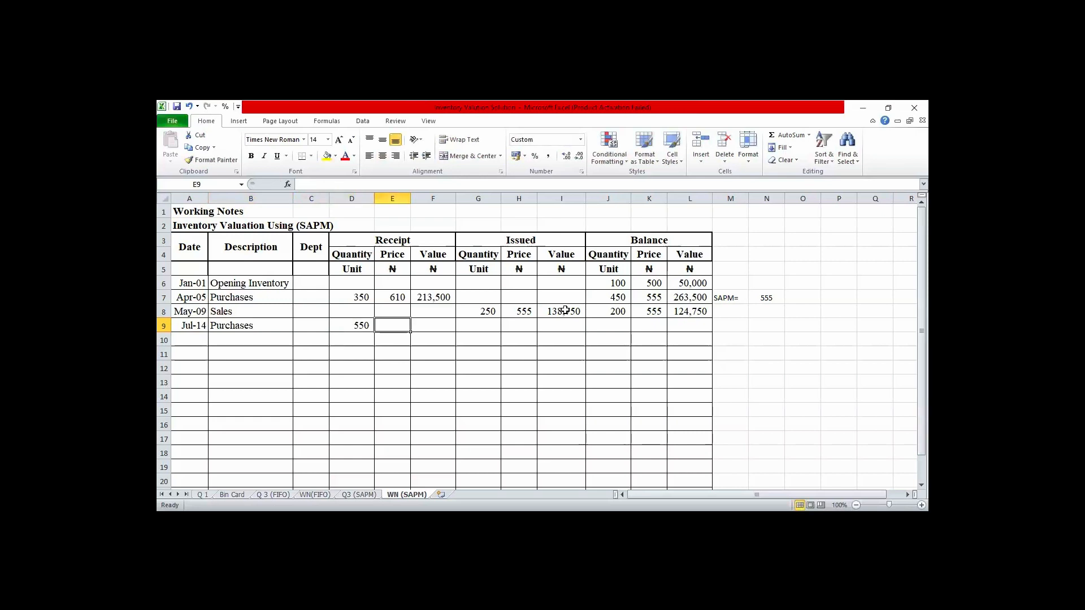
type("710")
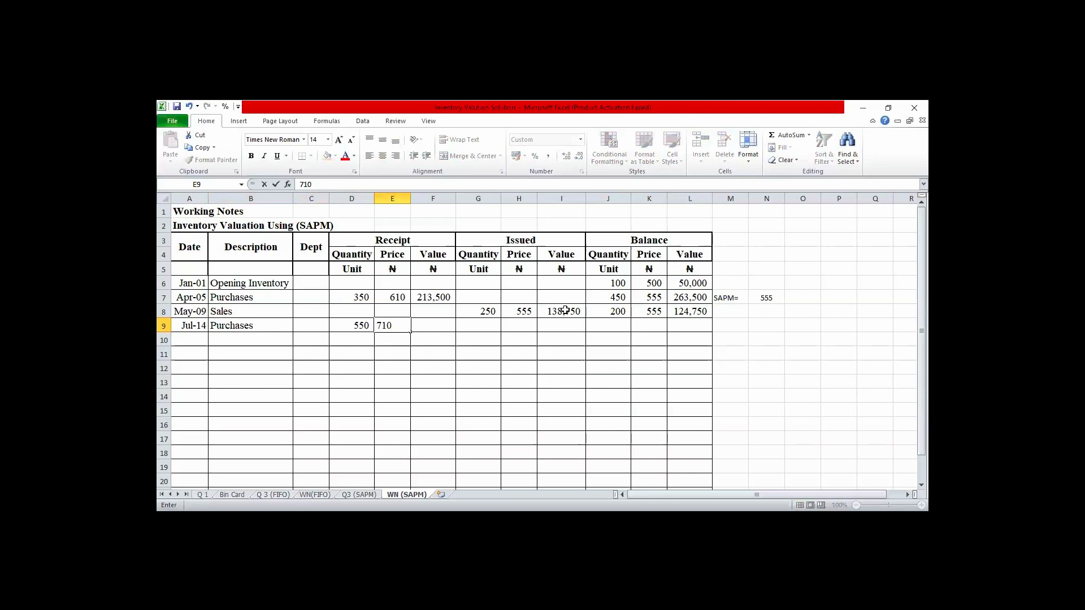
key("Tab")
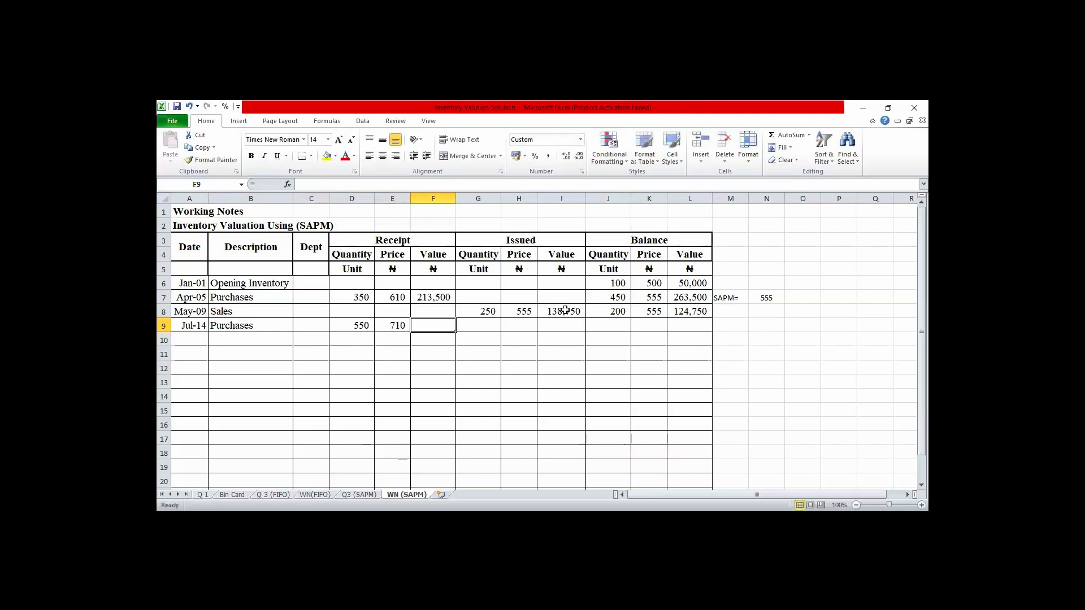
- Calculate the Jul-14 receipt value in F9 by multiplying the receipt quantity by the receipt price, =D9*E9
type("=")
key("Left")
key("Left")
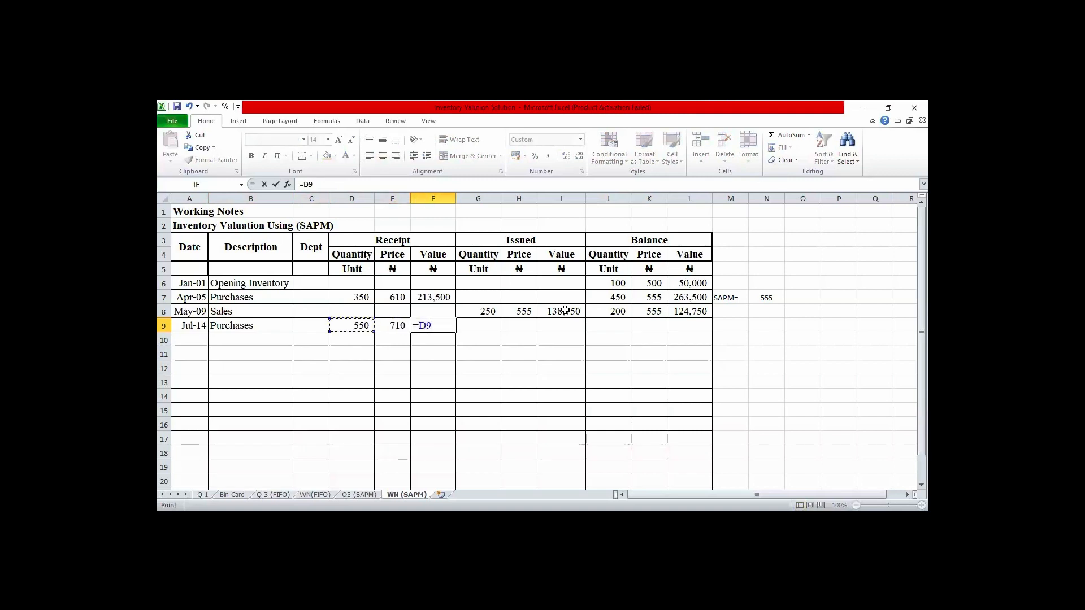
type("*")
key("Left")
key("Return")
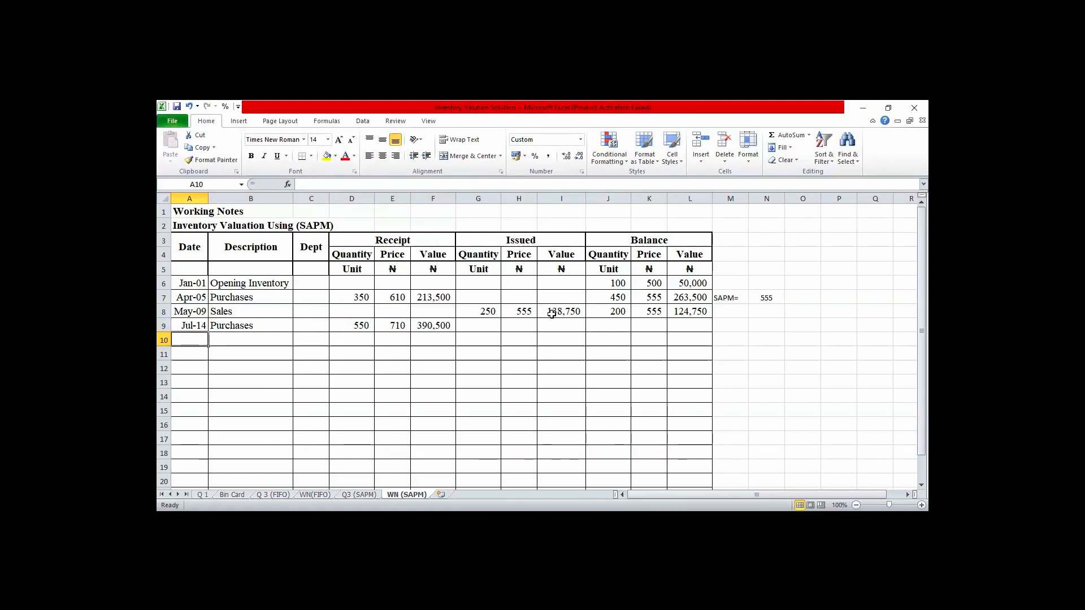
- Calculate the Jul-14 balance quantity in J9 by adding the receipt quantity to the May-09 balance quantity, =J8+D9
left_click(620, 327)
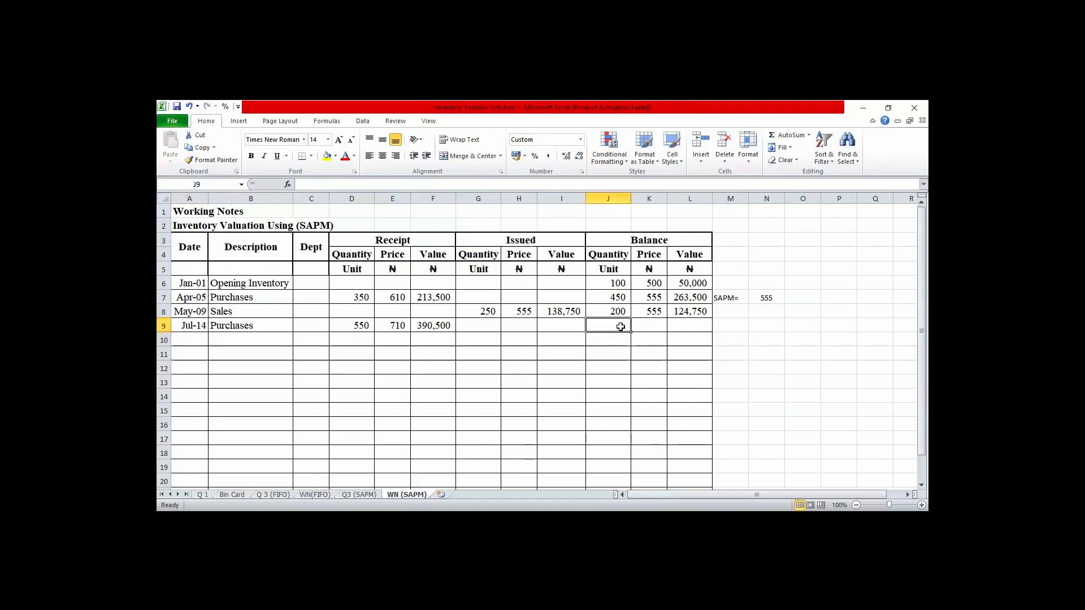
type("=")
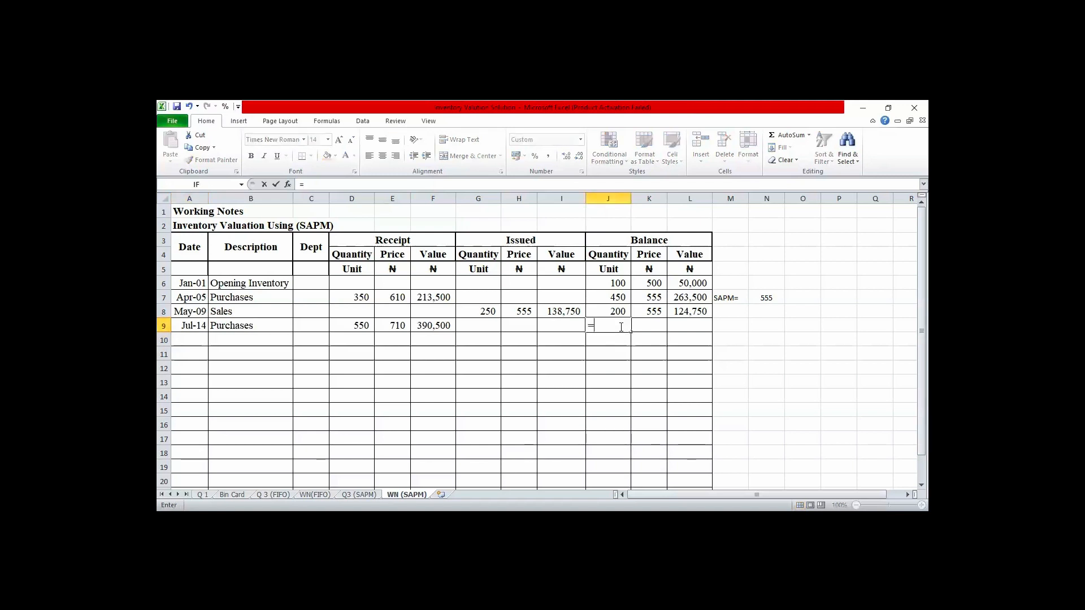
key("Up")
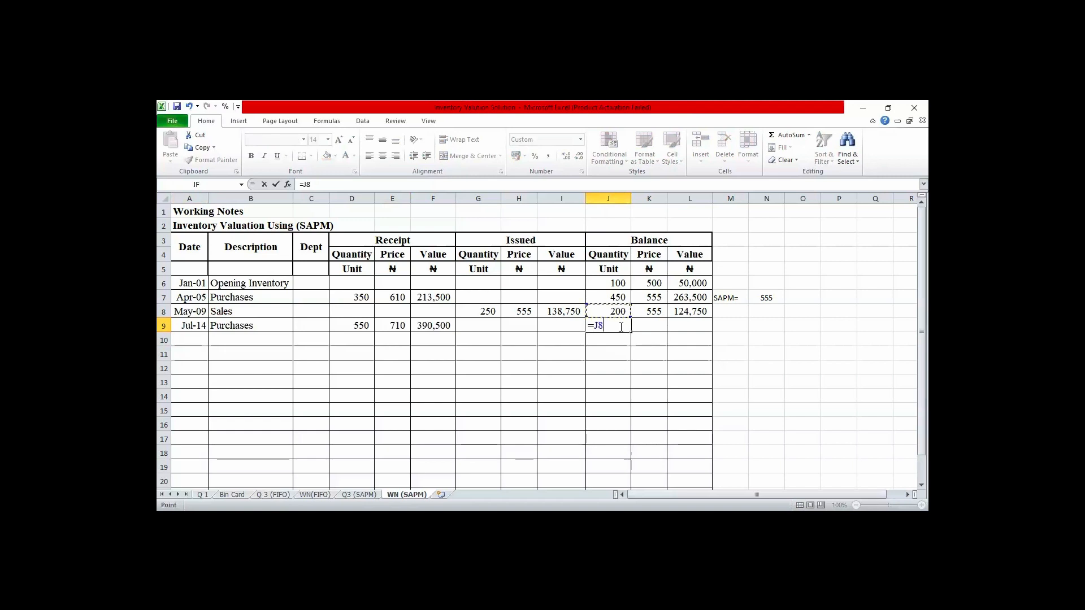
type("+")
left_click(358, 323)
key("Return")
key("Up")
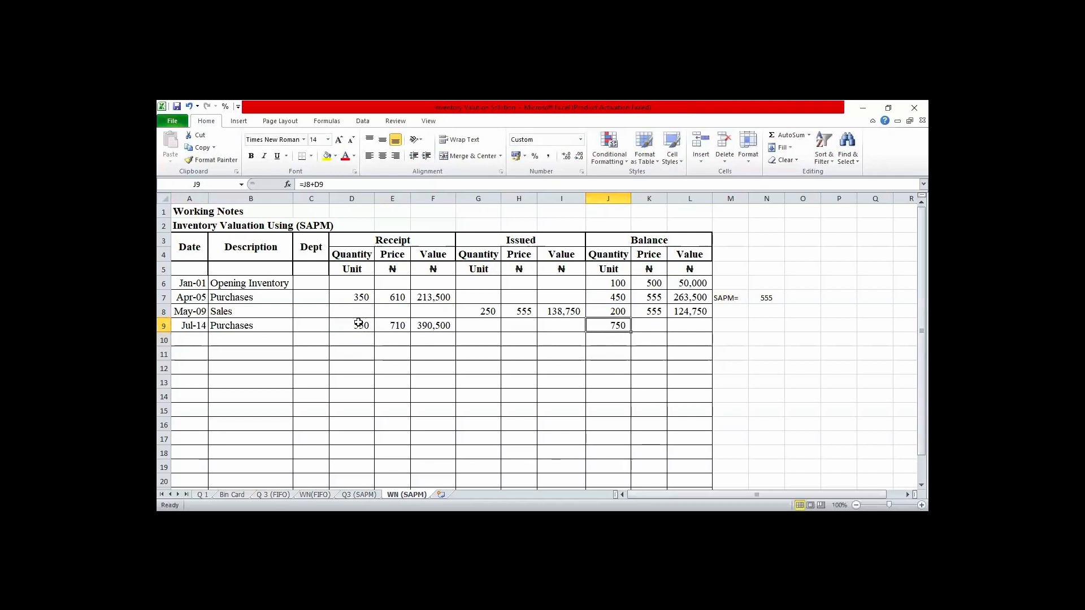
- Calculate the Jul-14 balance value in L9 by adding the receipt value to the May-09 balance value, =L8+F9
key("Right")
key("Right")
type("=")
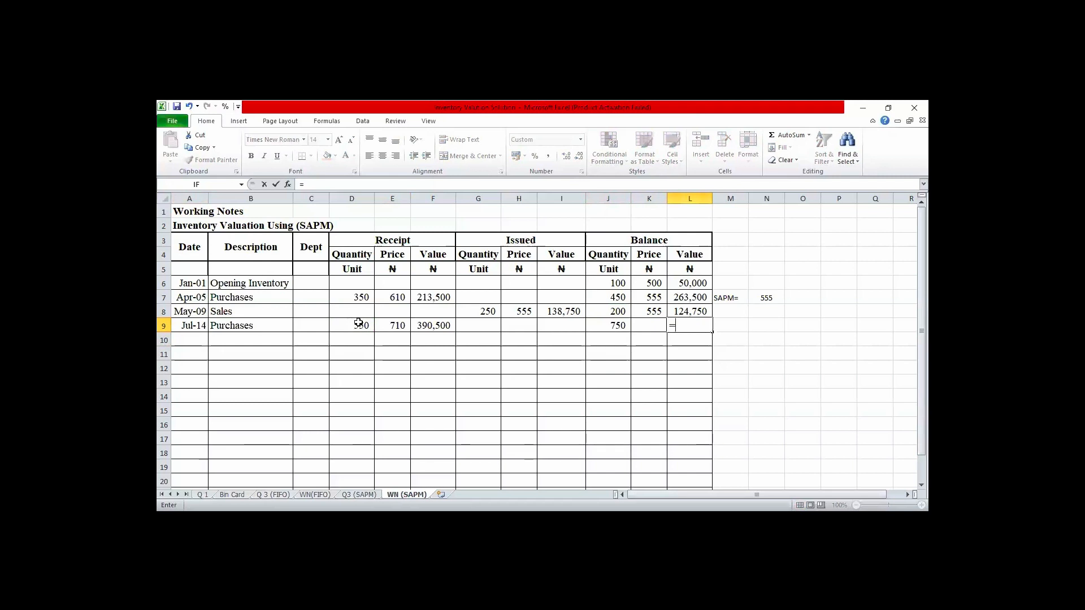
key("Up")
type("+")
left_click(439, 325)
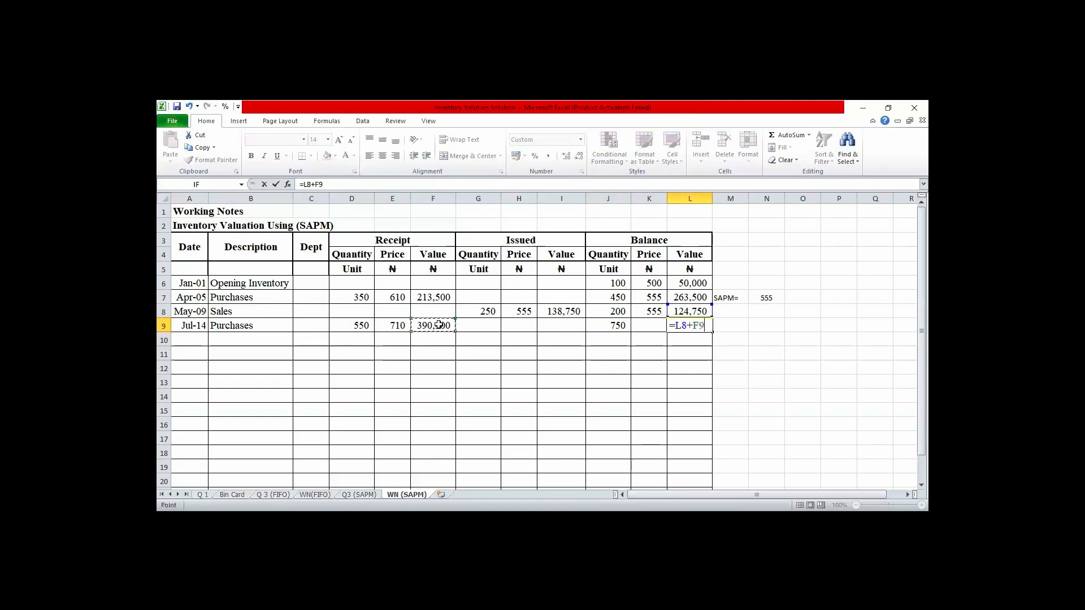
key("Return")
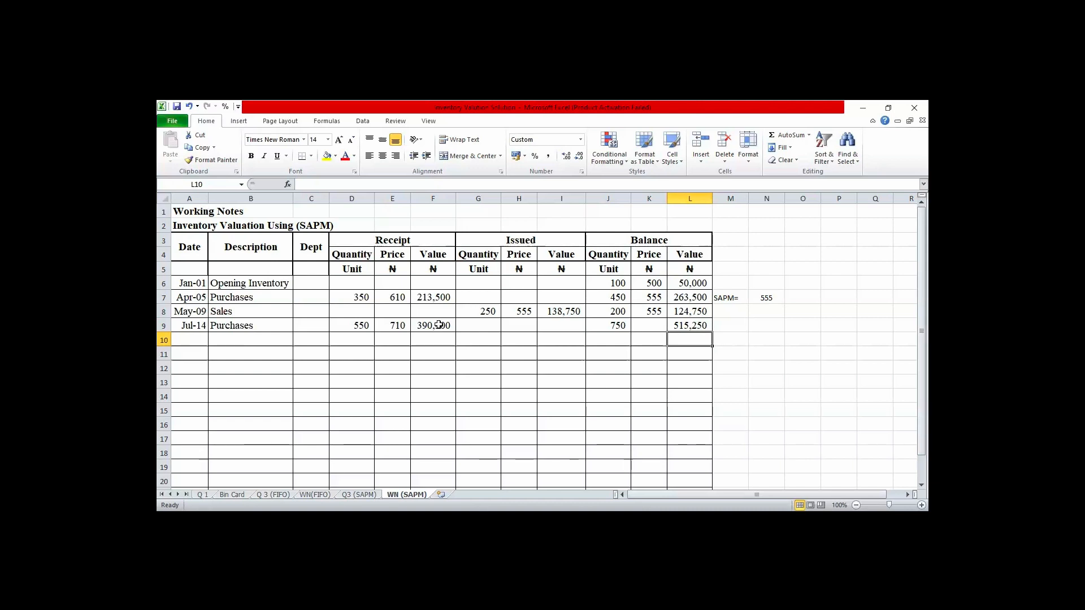
- Add the label SAPM= in M9 beside the Jul-14 row
key("Up")
key("Right")
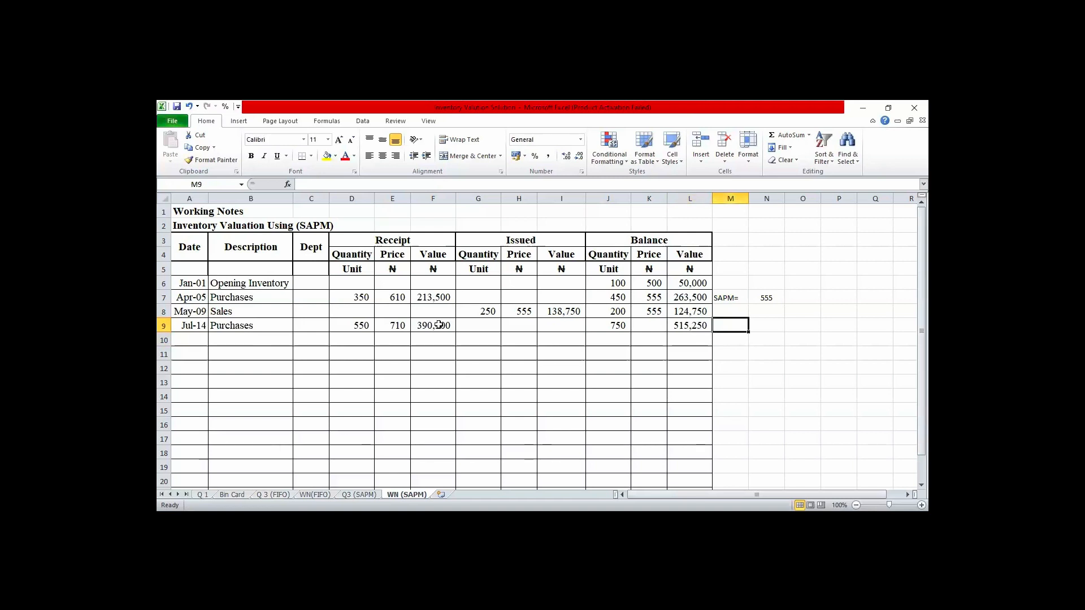
type("SAPM=")
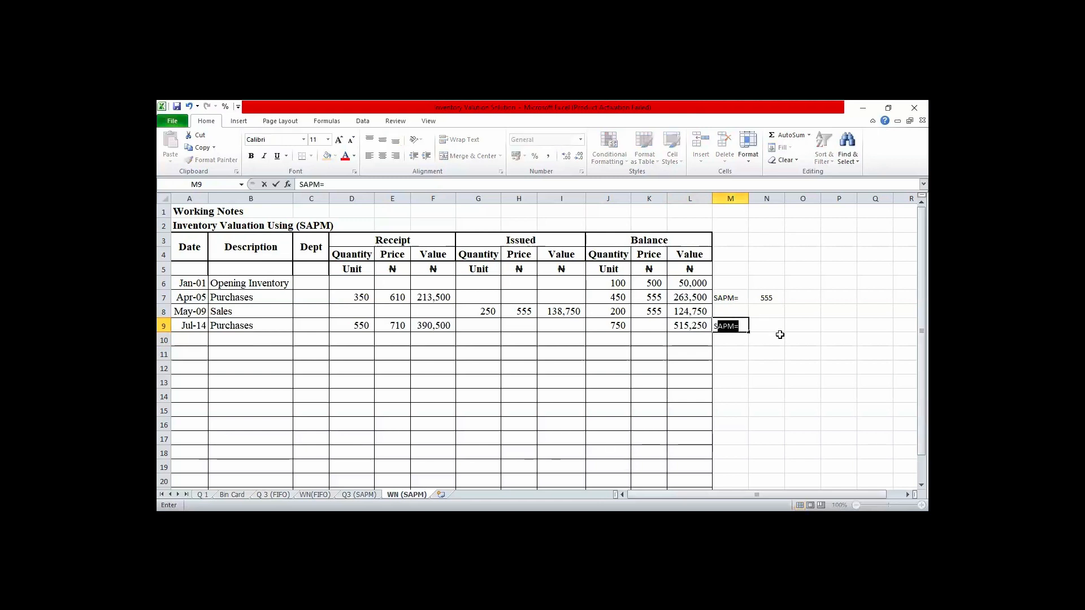
left_click(756, 326)
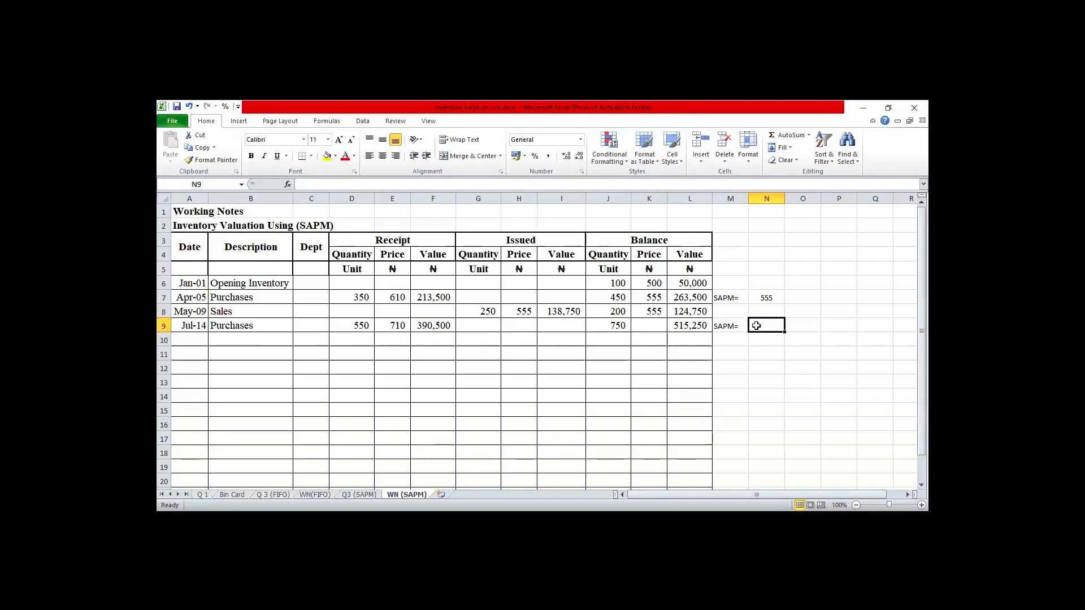
- Calculate the simple average of the three prices in N9 with the formula =(500+610+710)/3
type("=")
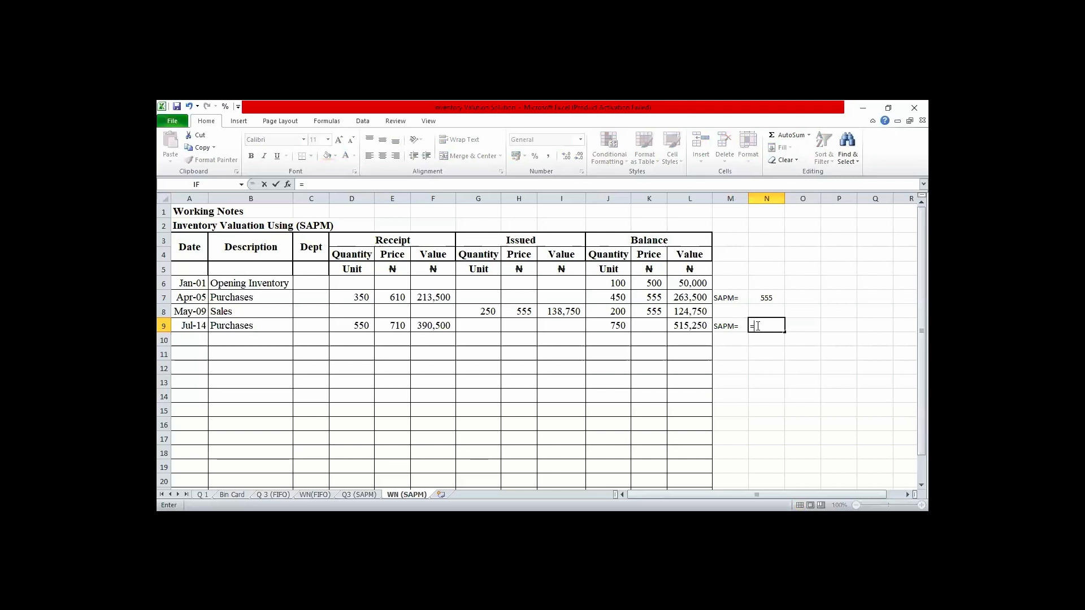
type("(500+610+")
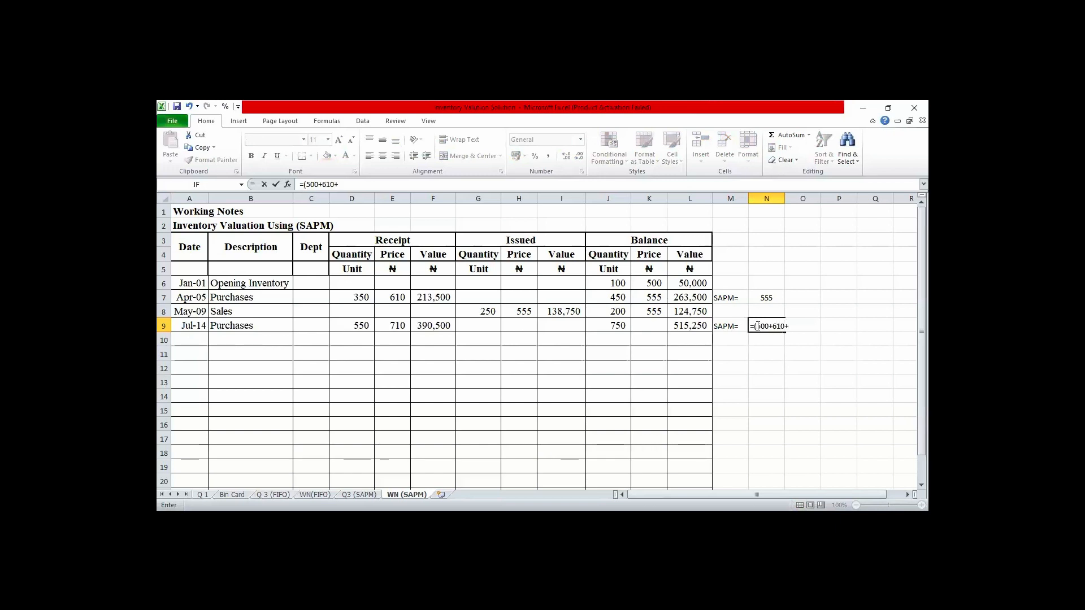
type("710)/3")
key("Return")
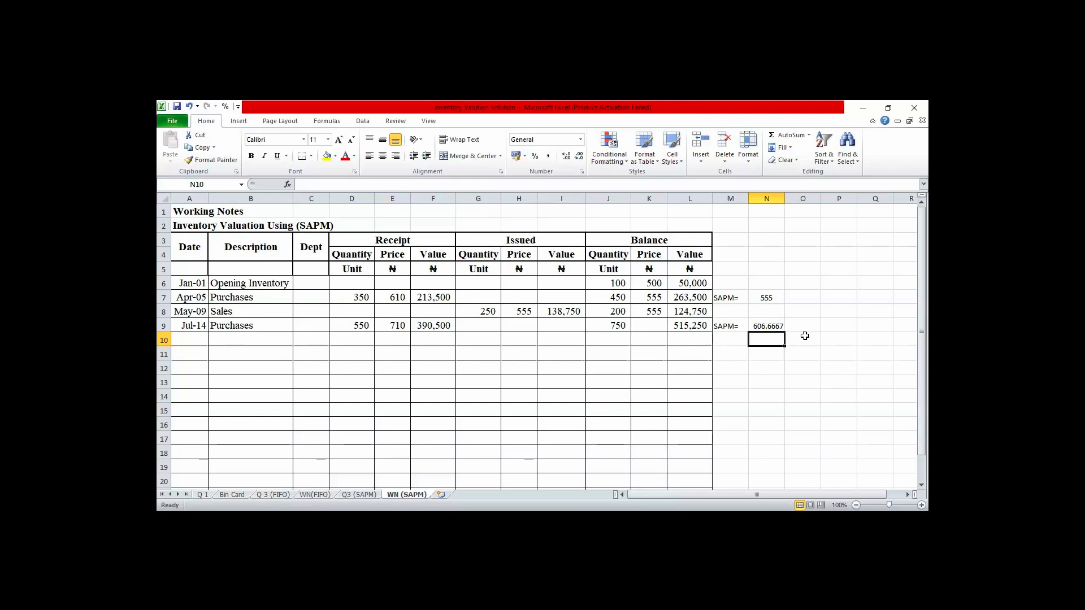
- Calculate the average of the Apr-05 and Jul-14 receipt prices in O9 with the formula =(E7+E9)/2
left_click(804, 337)
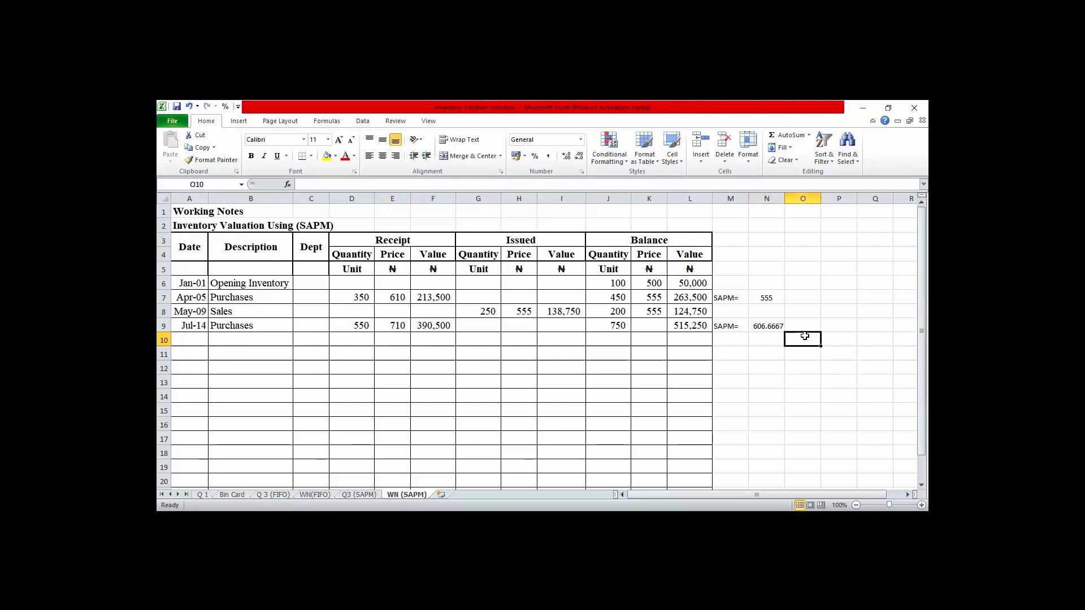
key("Up")
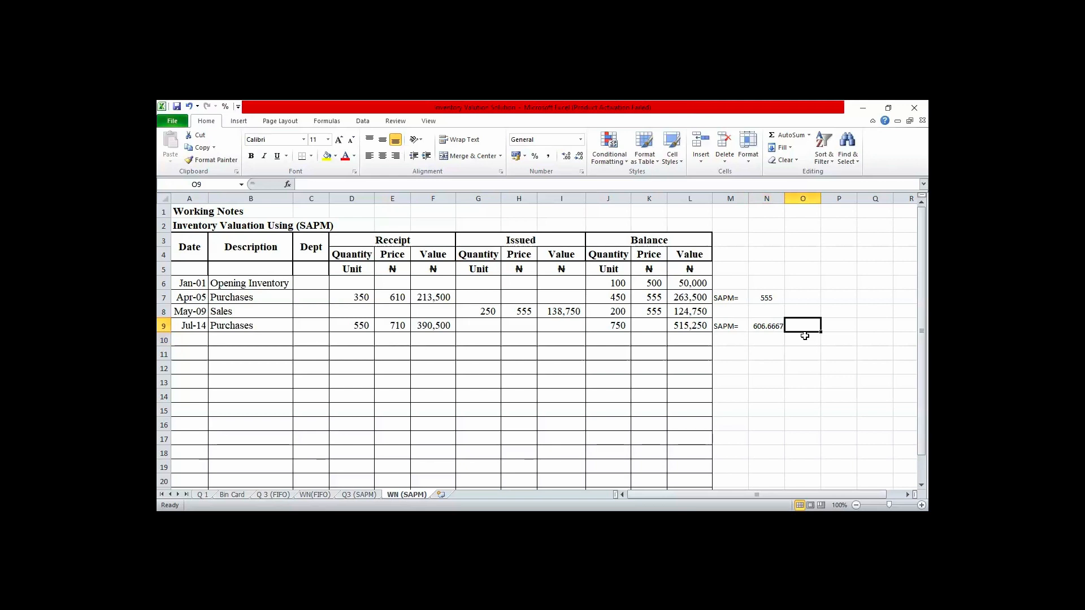
type("=")
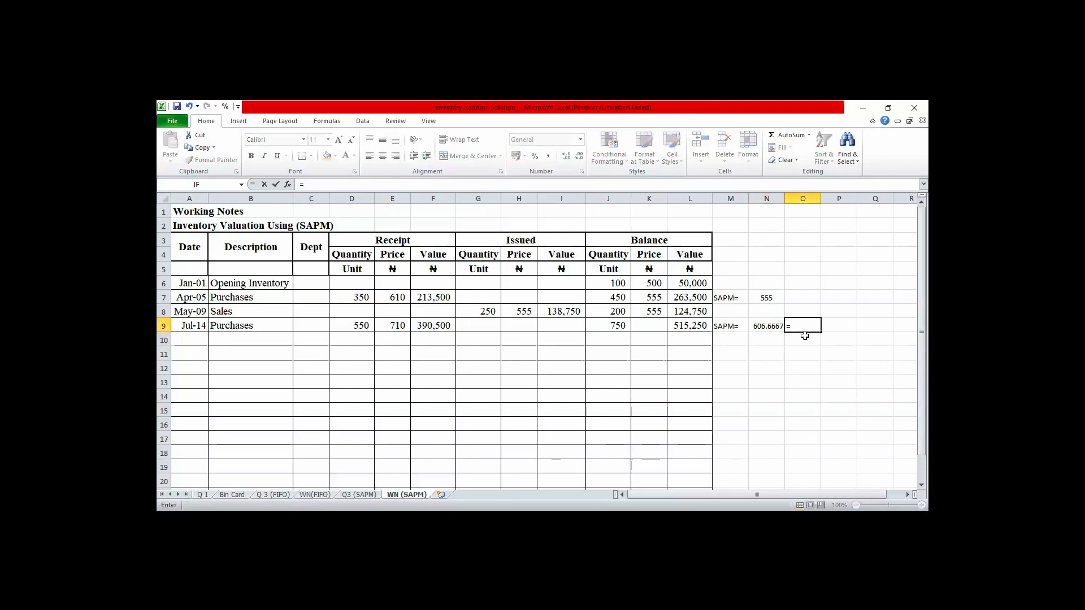
type("(")
left_click(398, 296)
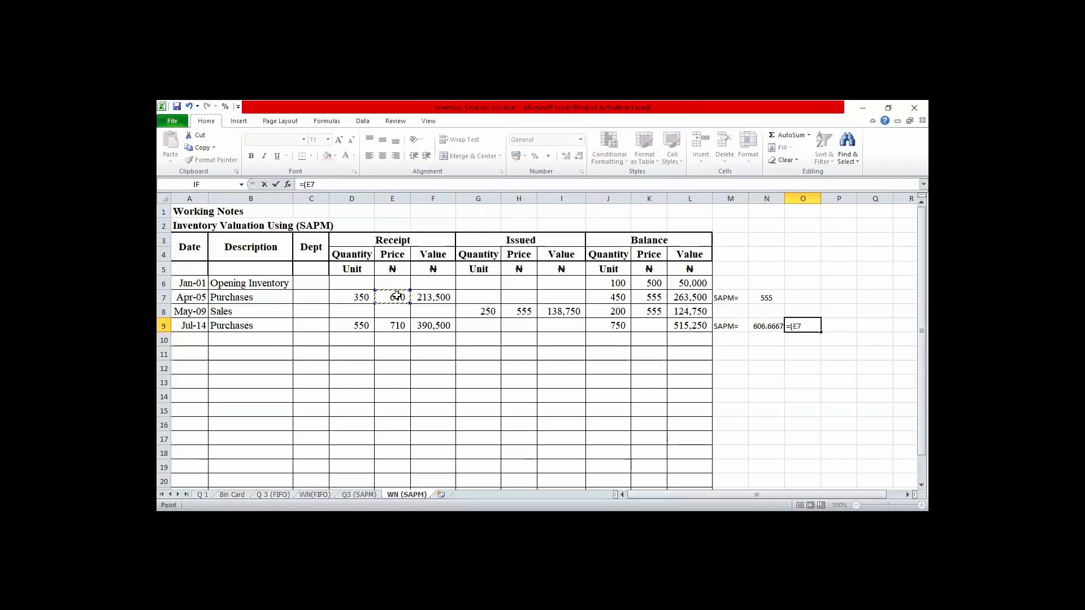
type("+")
left_click(398, 329)
type(")")
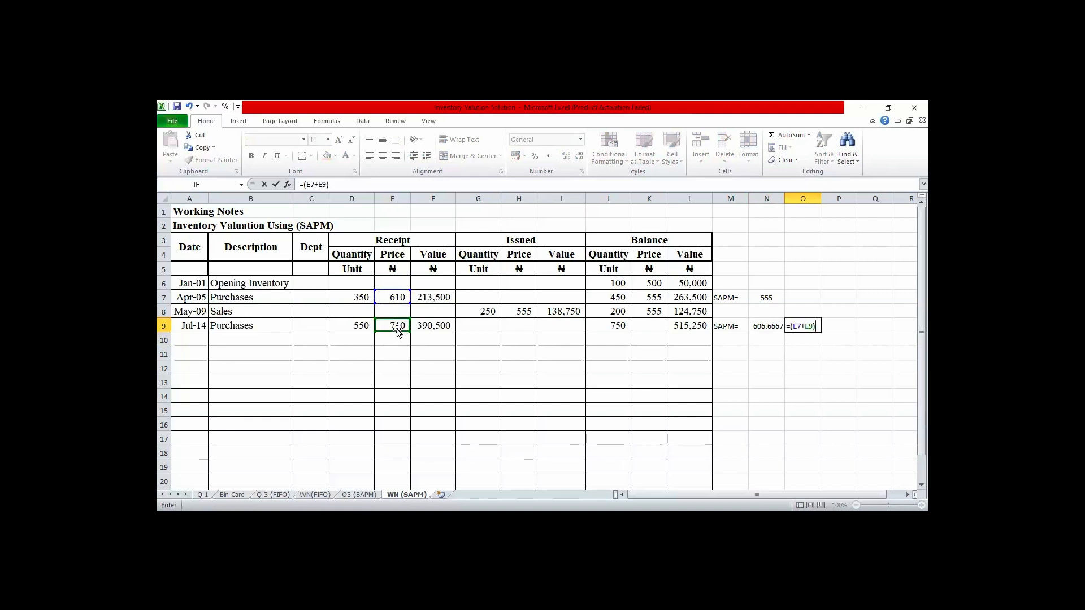
type("/2")
key("Return")
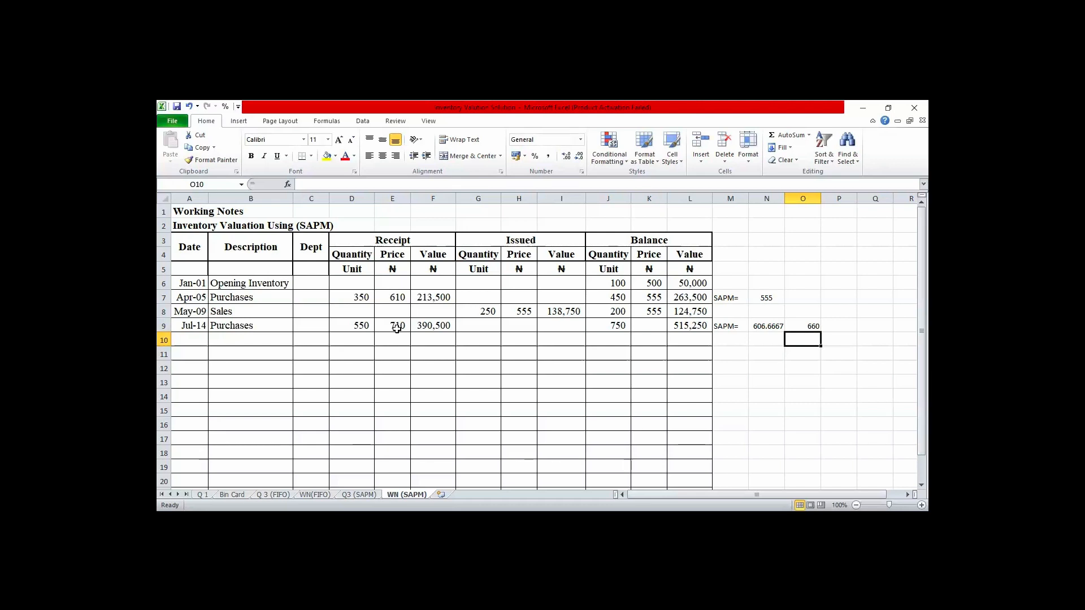
- Clear the two-price average formula from O9
key("Up")
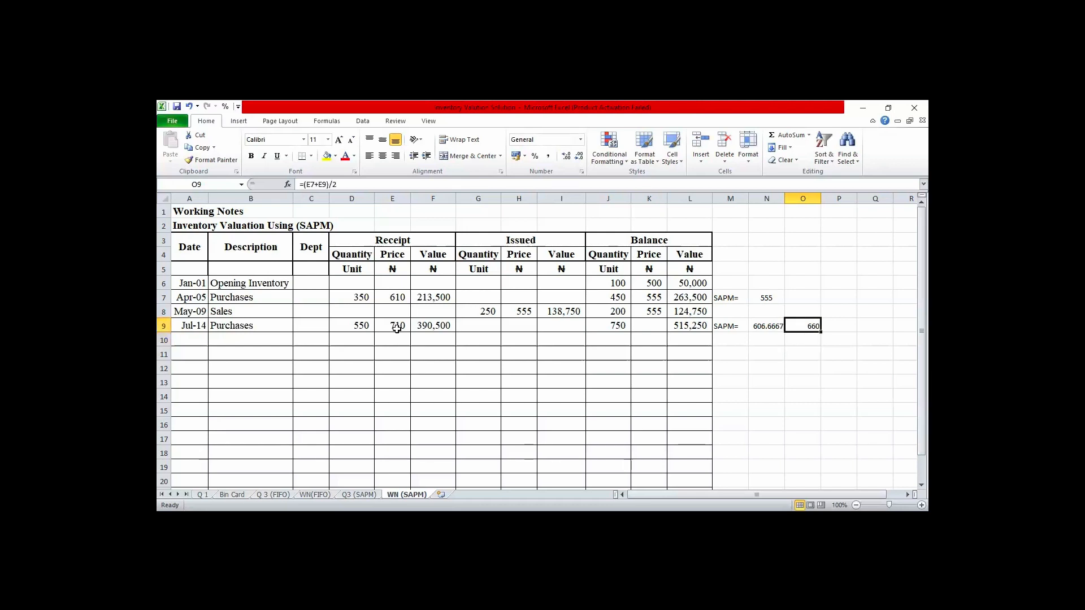
type("=")
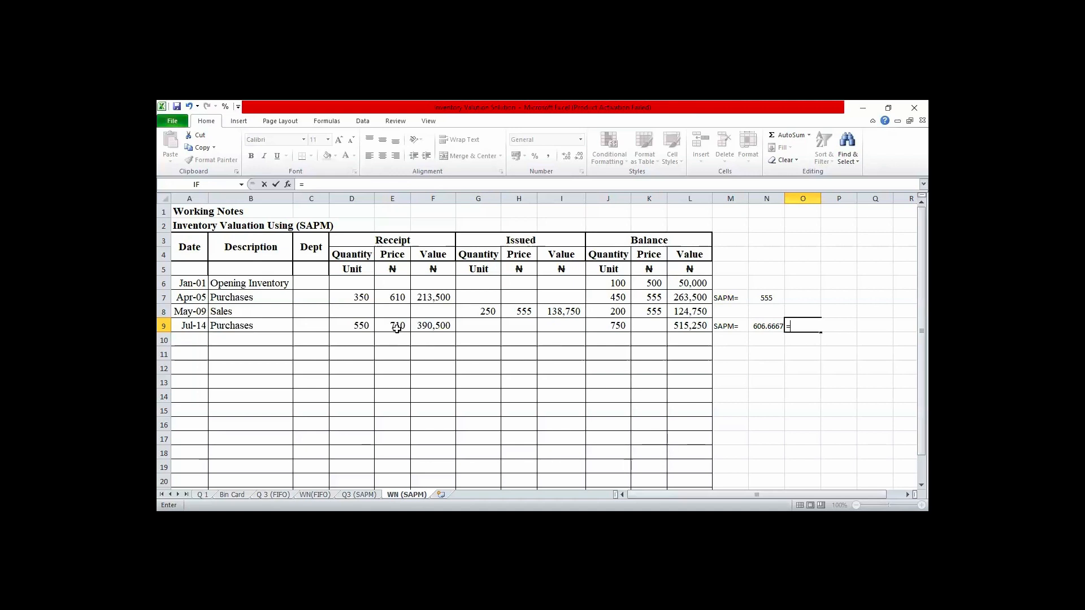
key("BackSpace")
key("Left")
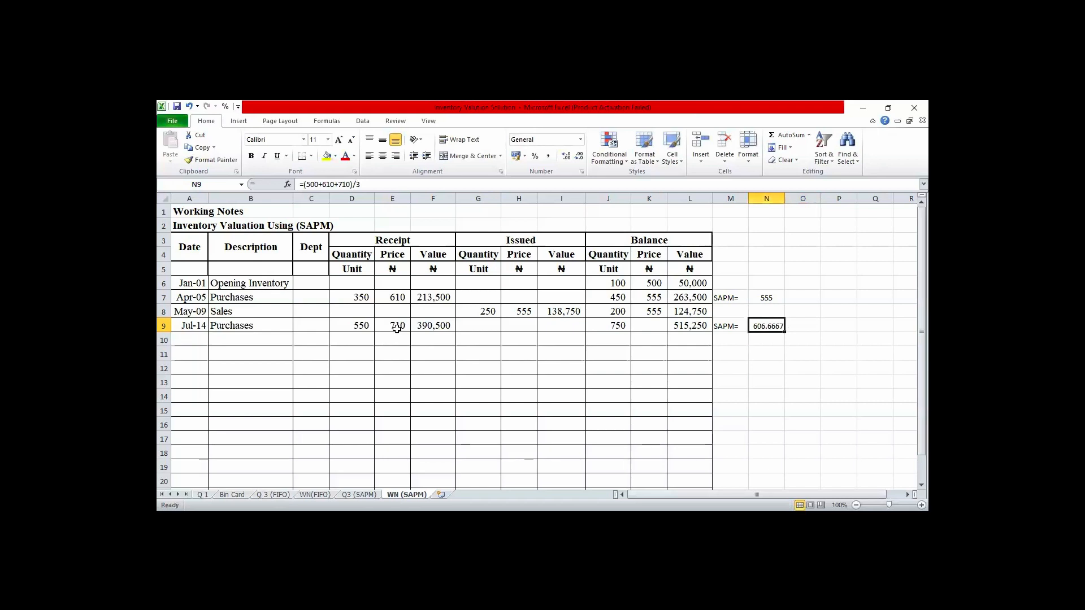
- Replace the average in N9 with the formula =(610+710)/2 and center the cell
type("=")
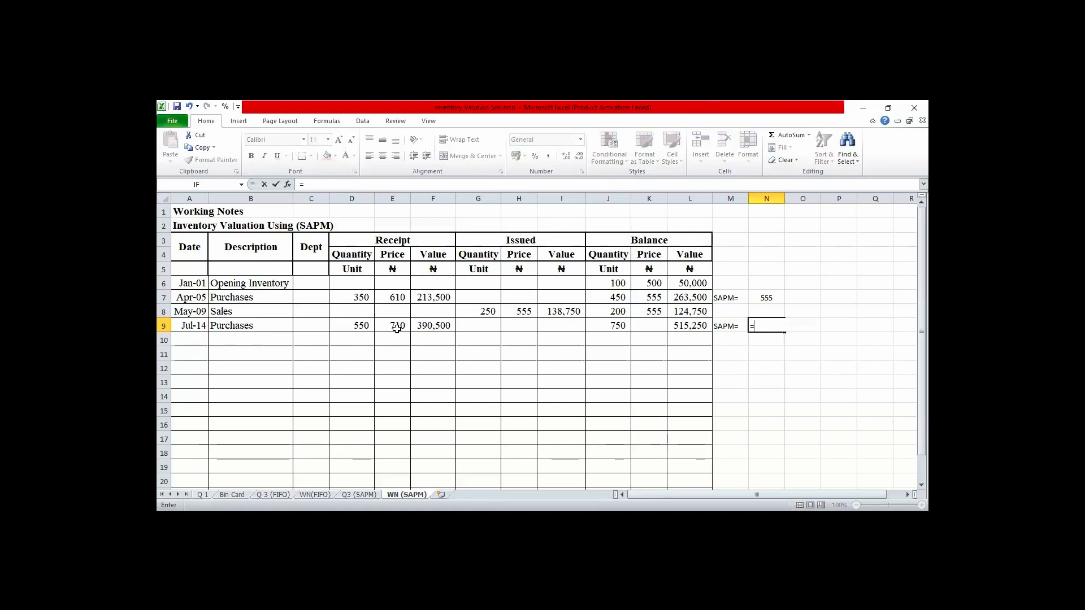
type("(610+710")
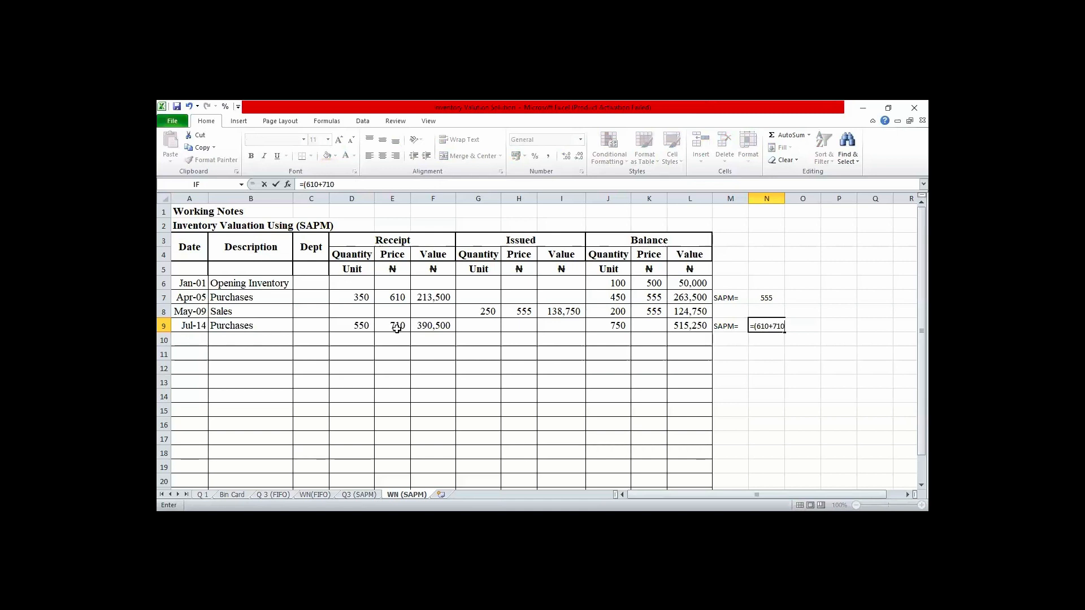
type(")/2")
key("Return")
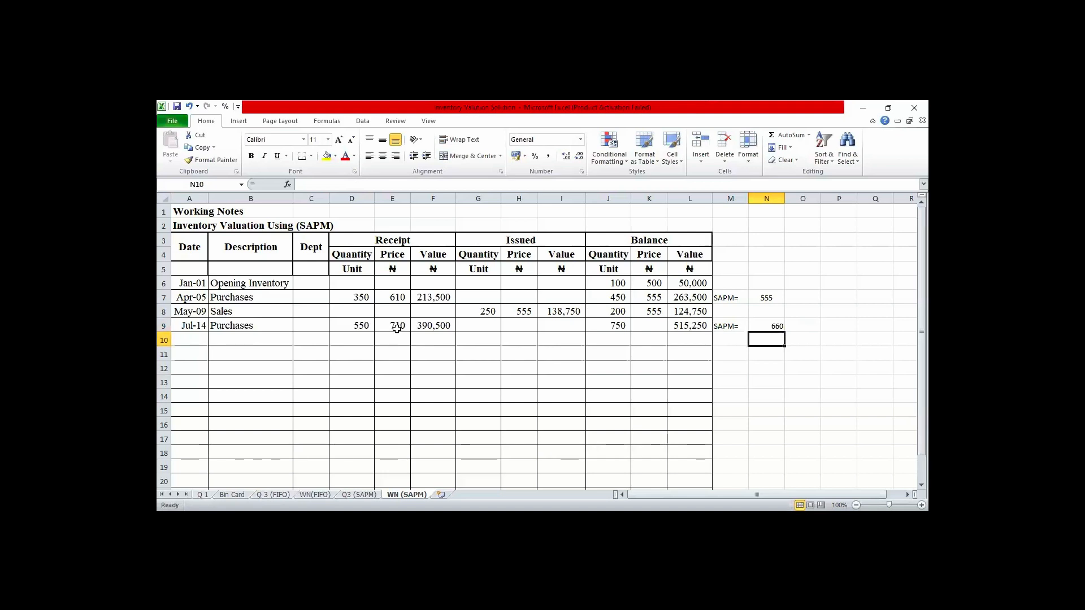
key("Up")
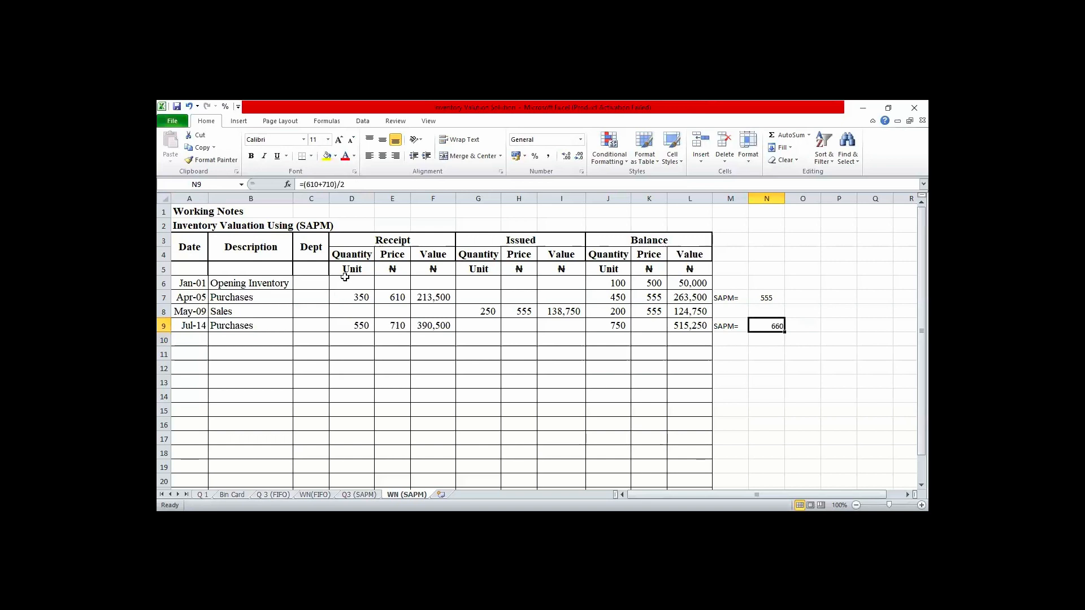
left_click(382, 157)
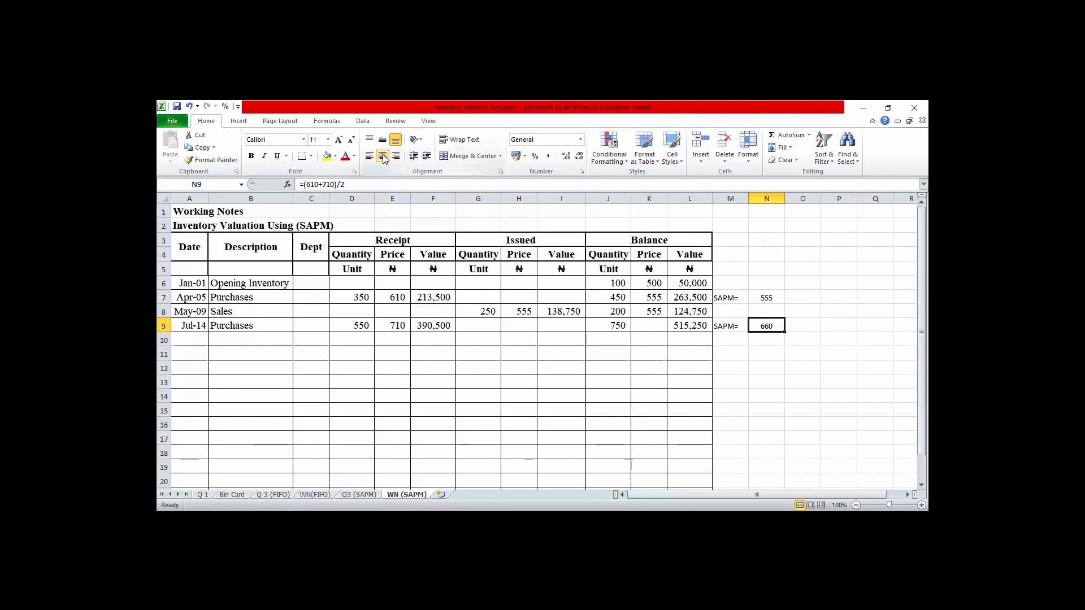
- Enter 660 as the balance price for the Jul-14 purchases in K9
key("Left")
key("Left")
key("Left")
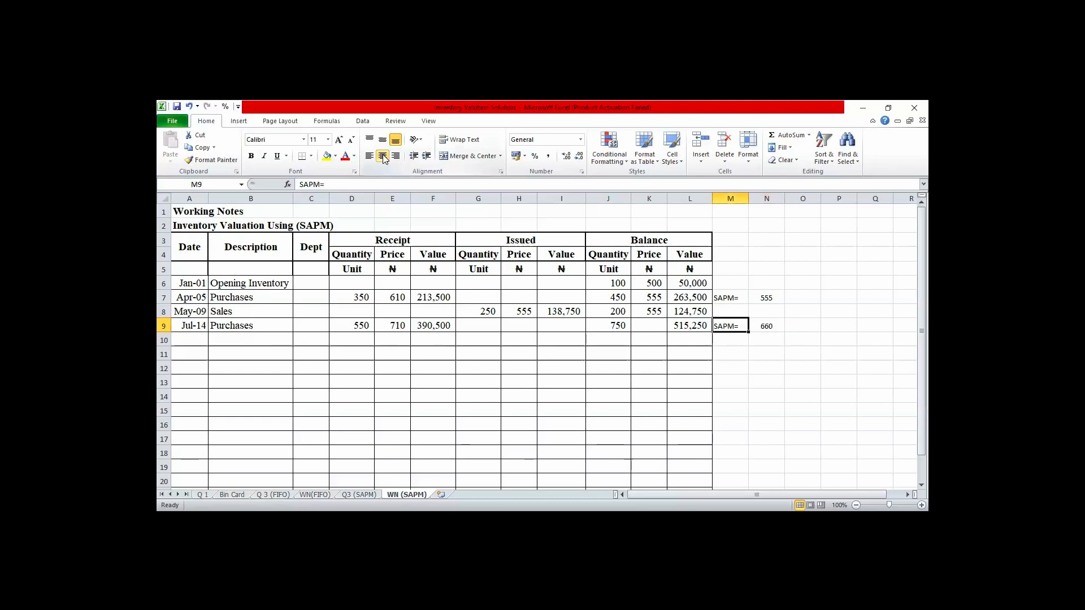
type("660")
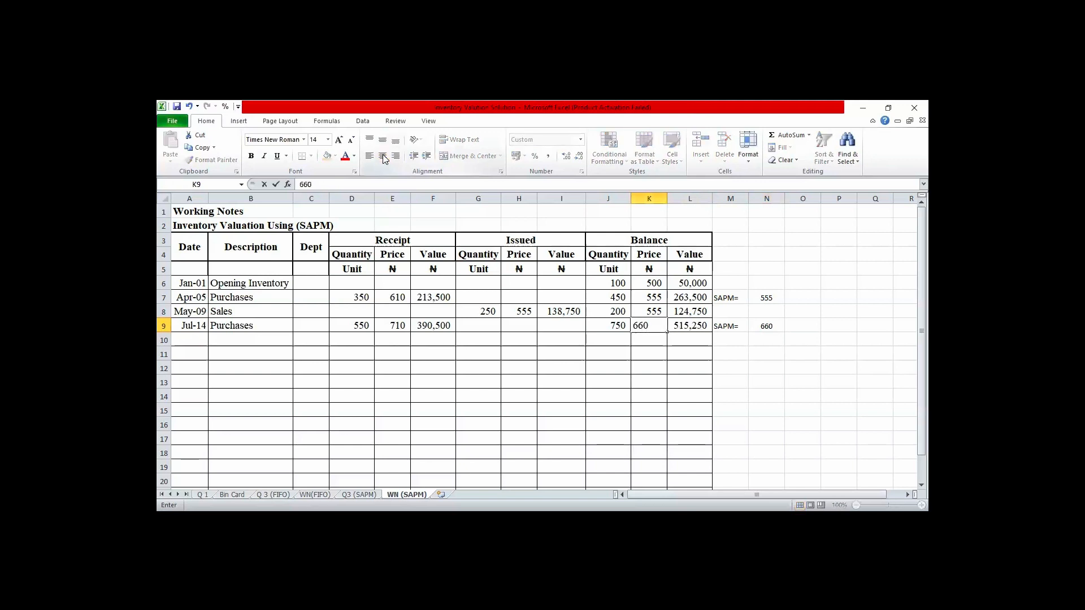
key("Return")
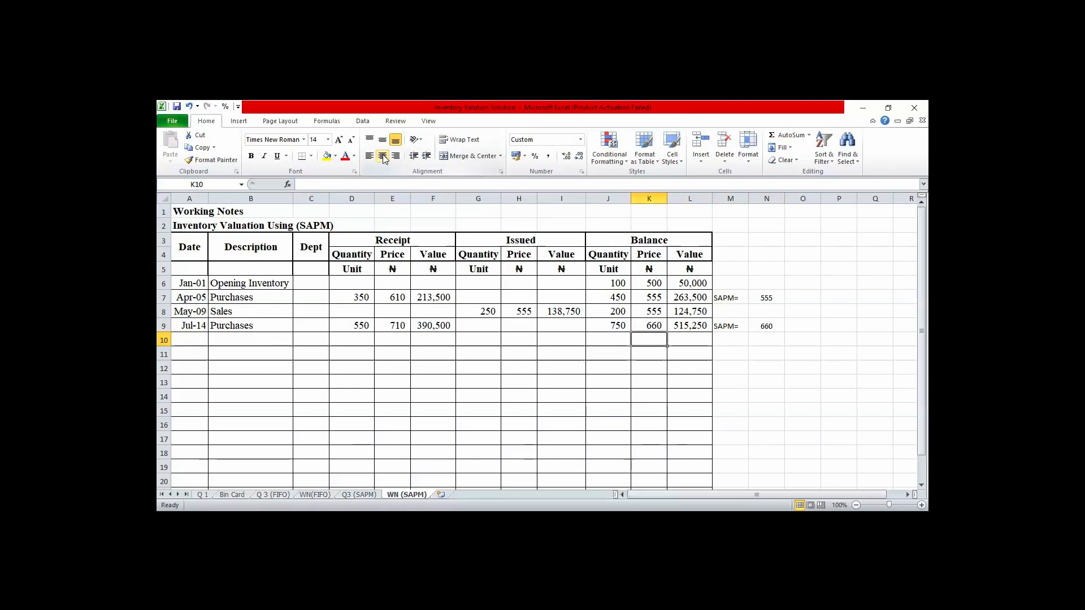
- Start row 10 of the table with the date Jul-25 and the description Sales
key("Left")
key("Left")
key("Left")
key("Left")
key("Left")
key("Left")
key("Left")
key("Left")
key("Left")
key("Left")
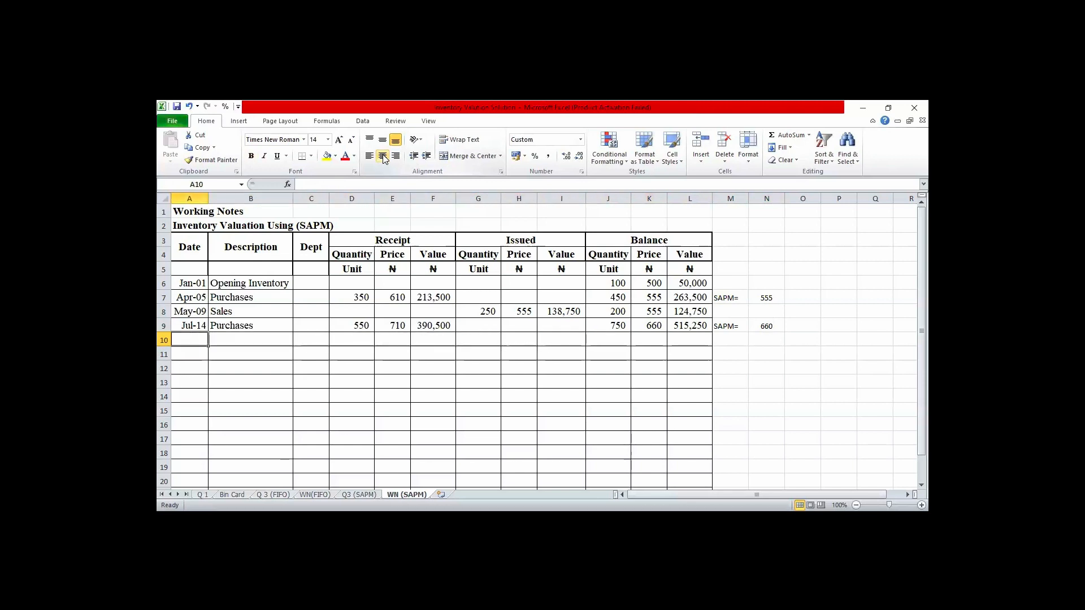
type("Jul")
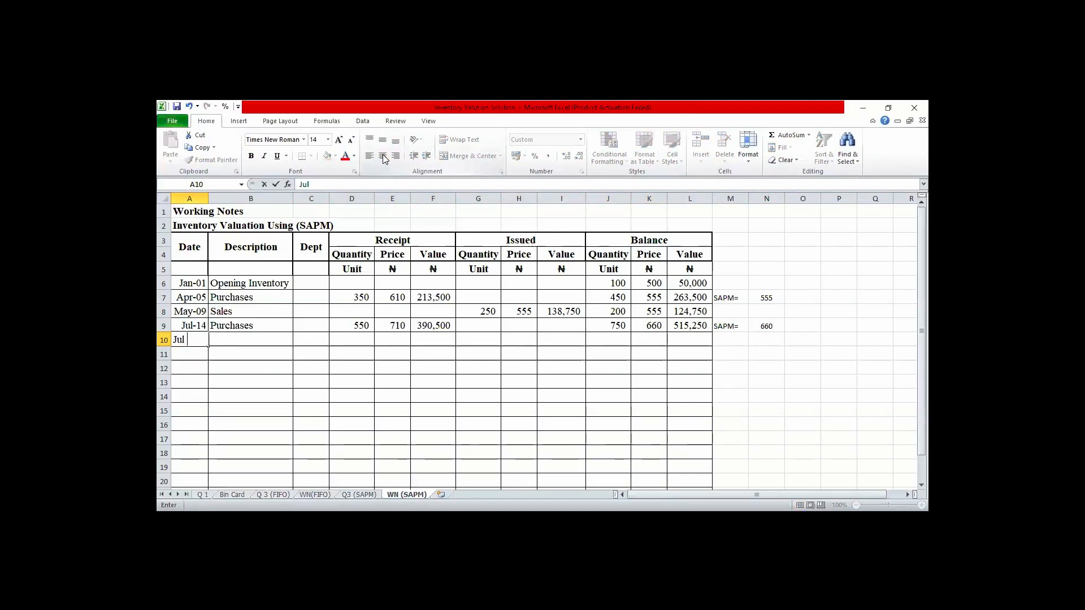
type("-25")
key("Tab")
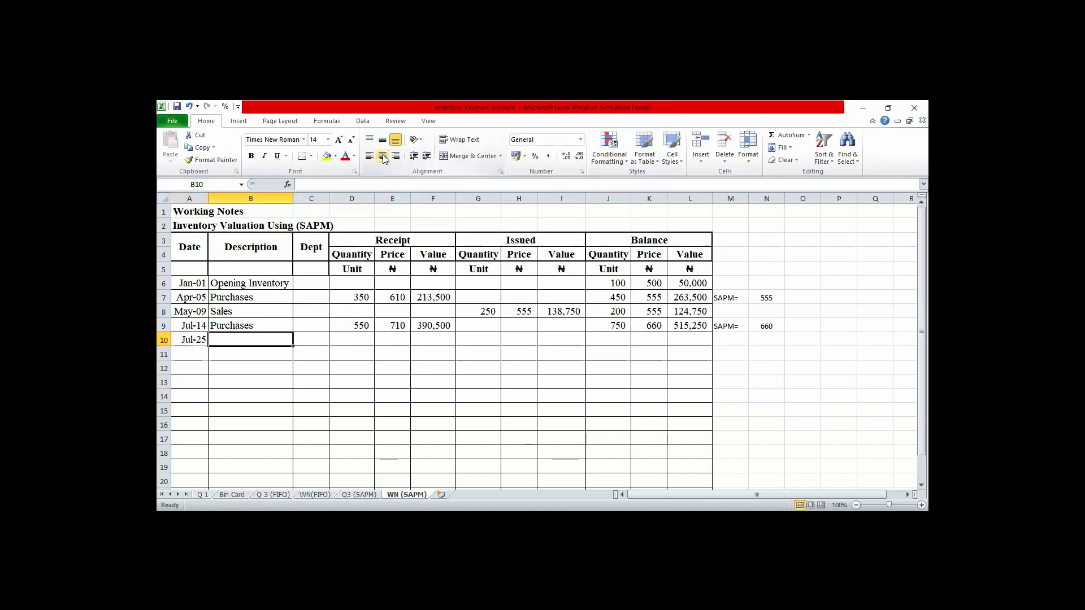
type("Sales")
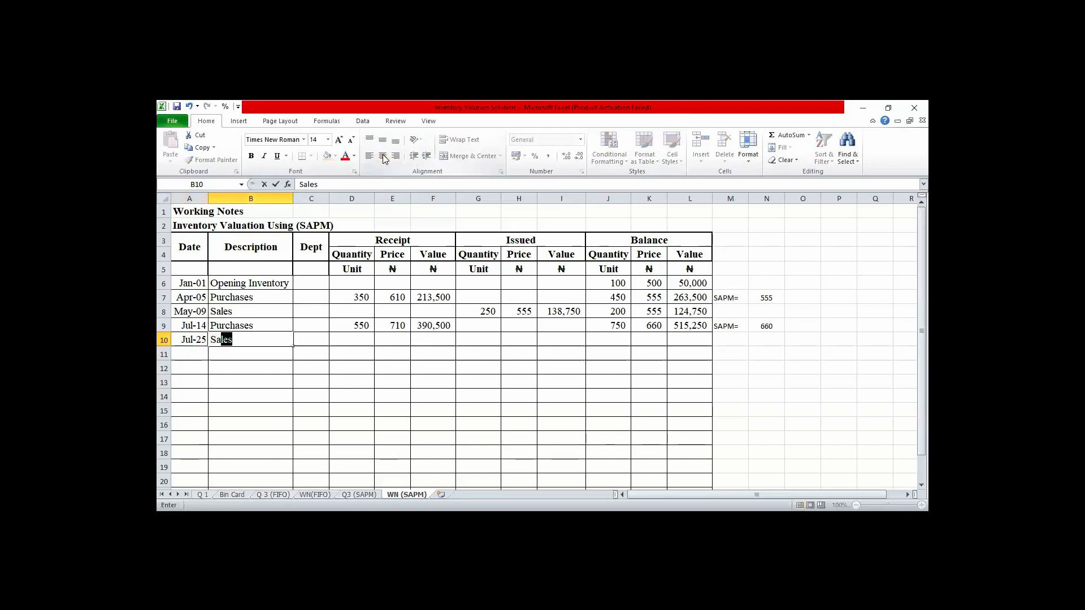
key("Tab")
key("Tab")
key("Tab")
key("Tab")
key("Tab")
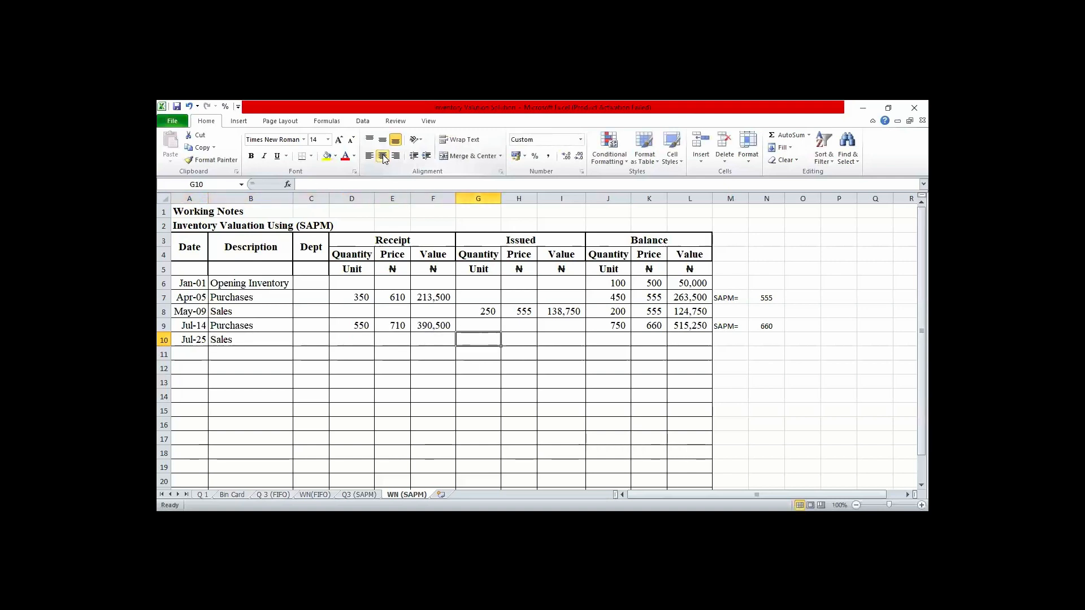
- Enter an issued quantity of 250 and an issued price of 660 for the Jul-25 sales
type("25")
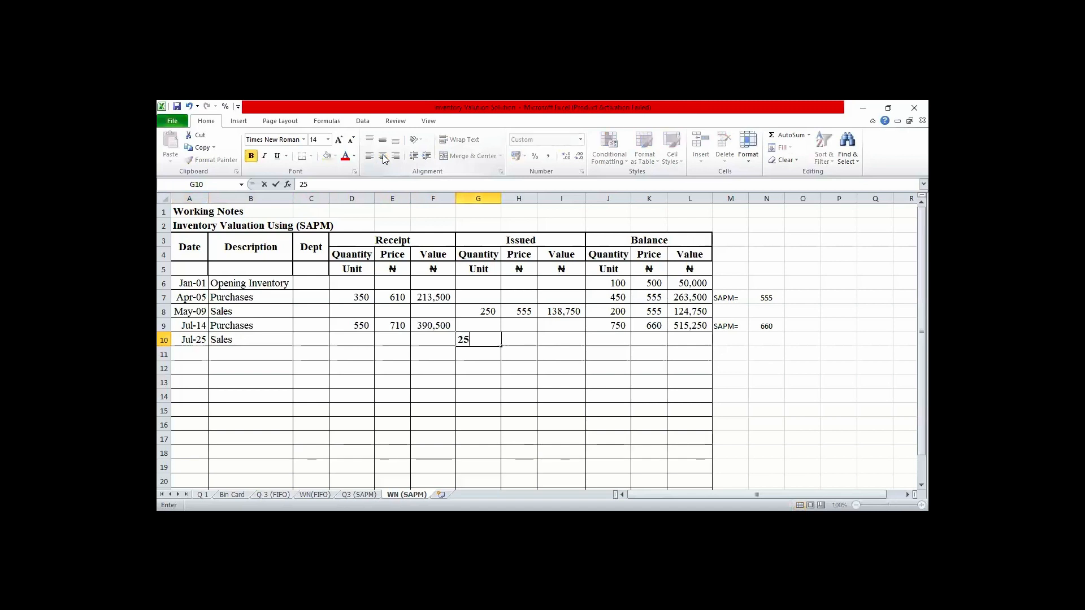
type("0")
key("Tab")
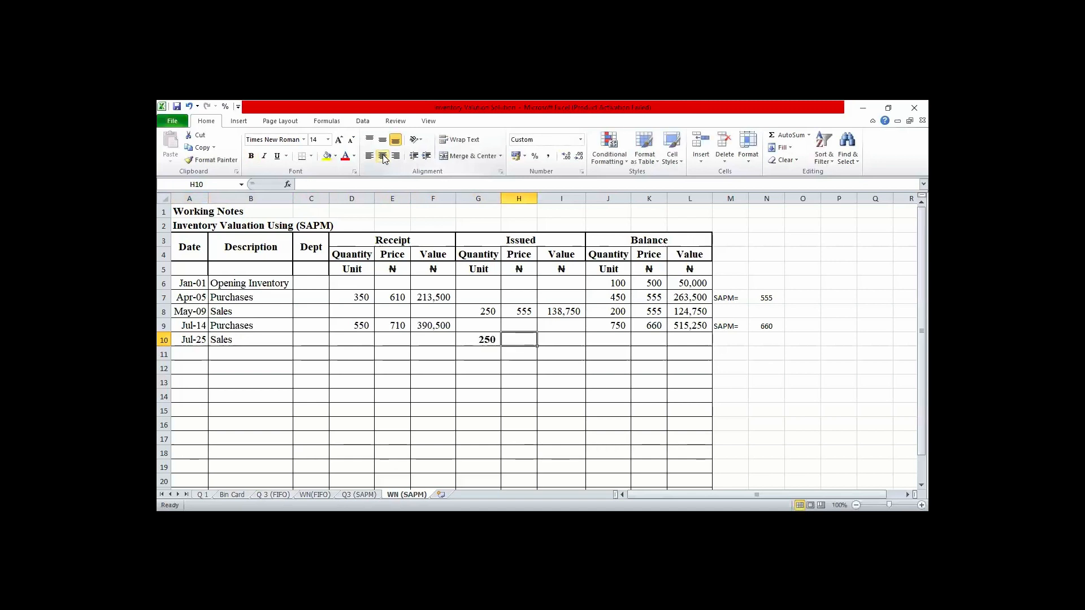
type("660")
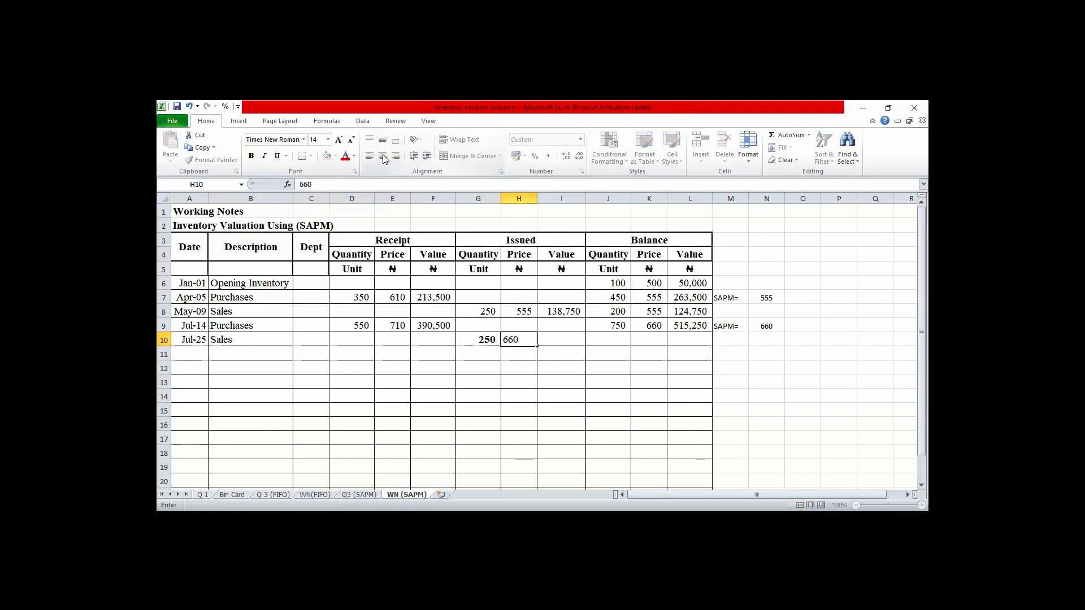
key("Tab")
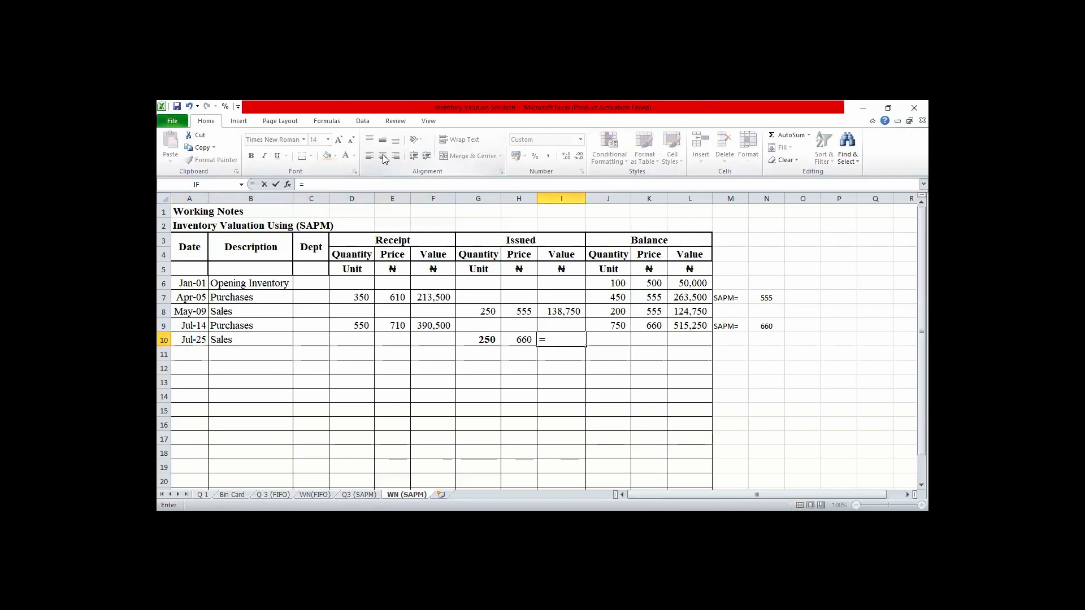
- Calculate the Jul-25 issued value in I10 by multiplying quantity by price with =G10*H10
key("Left")
key("Left")
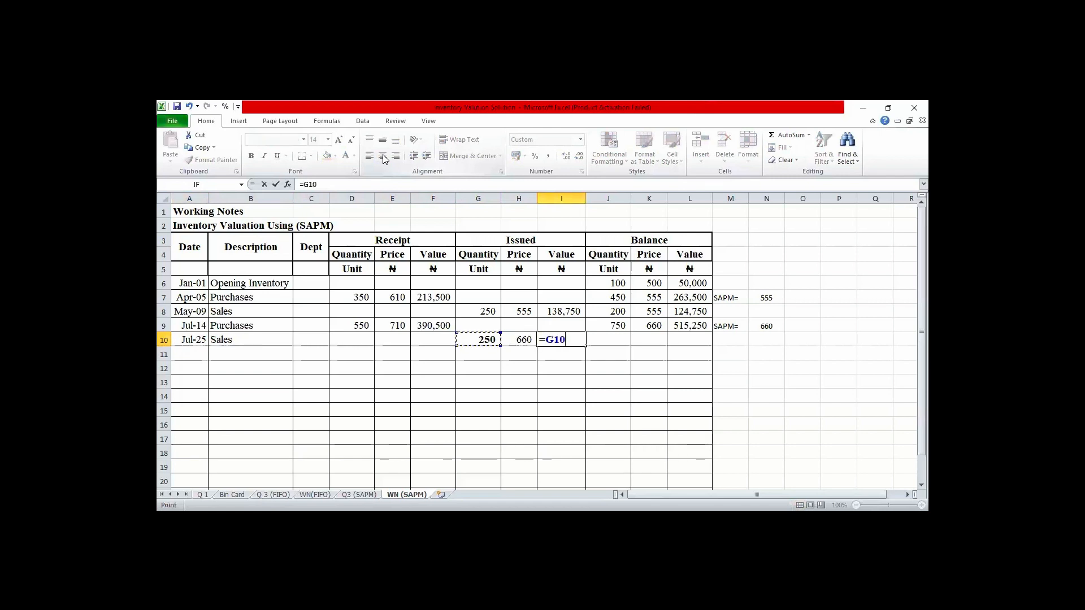
type("*")
key("Left")
key("Return")
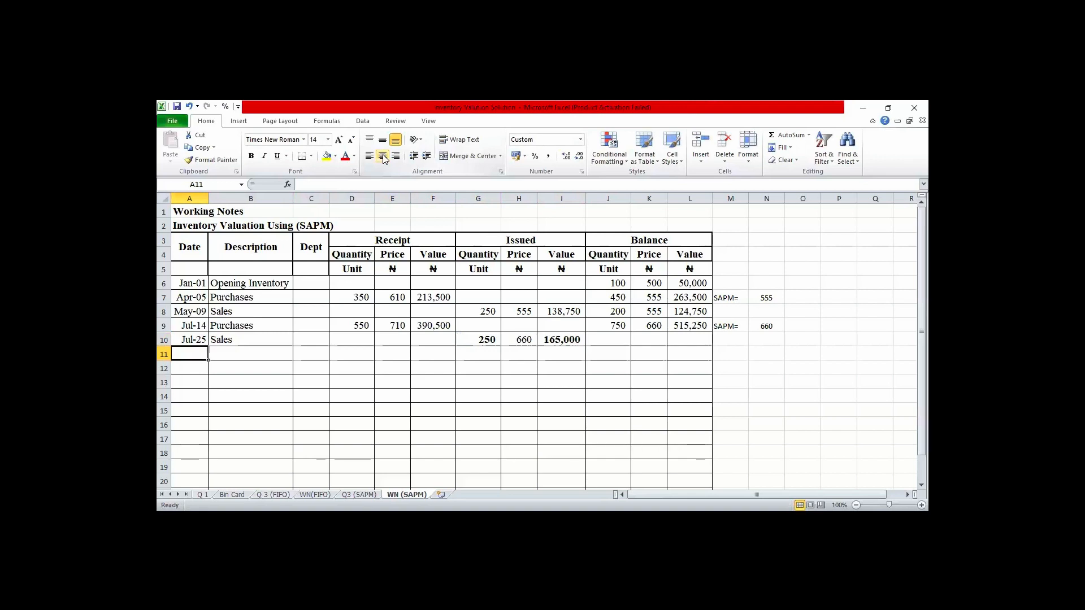
- Calculate the Jul-25 balance quantity in J10 with the formula =J9-G10
key("Up")
key("Right")
key("Right")
key("Right")
key("Right")
key("Right")
key("Right")
key("Right")
key("Right")
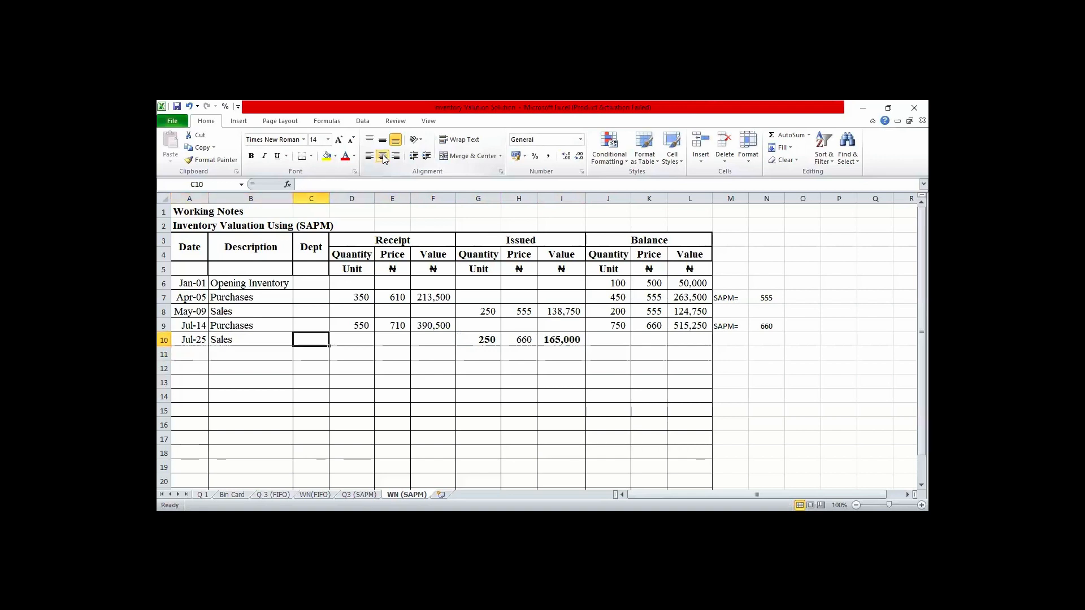
key("Right")
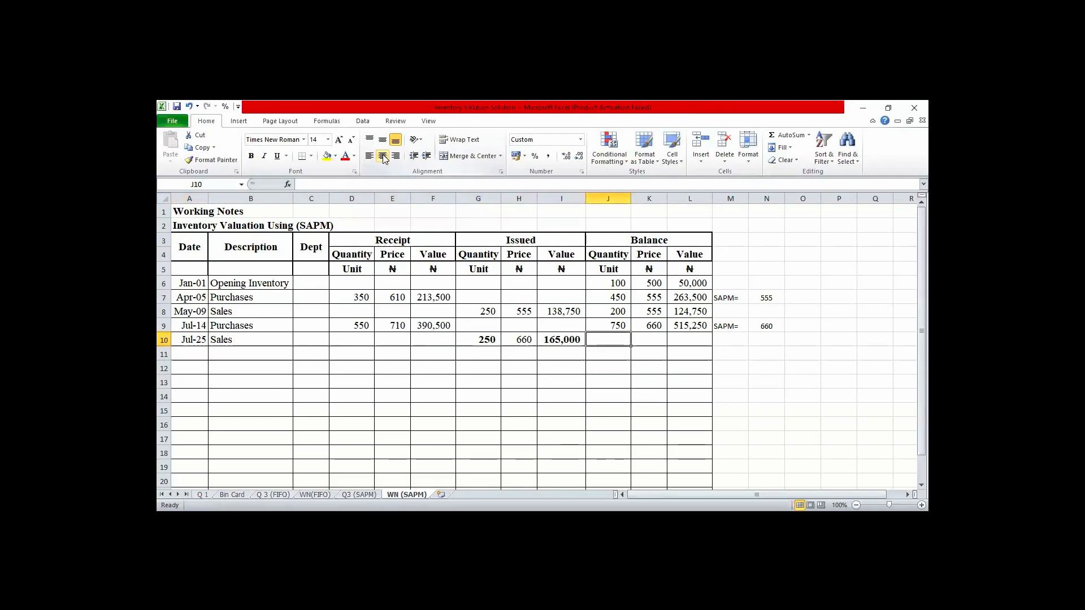
type("=")
key("Up")
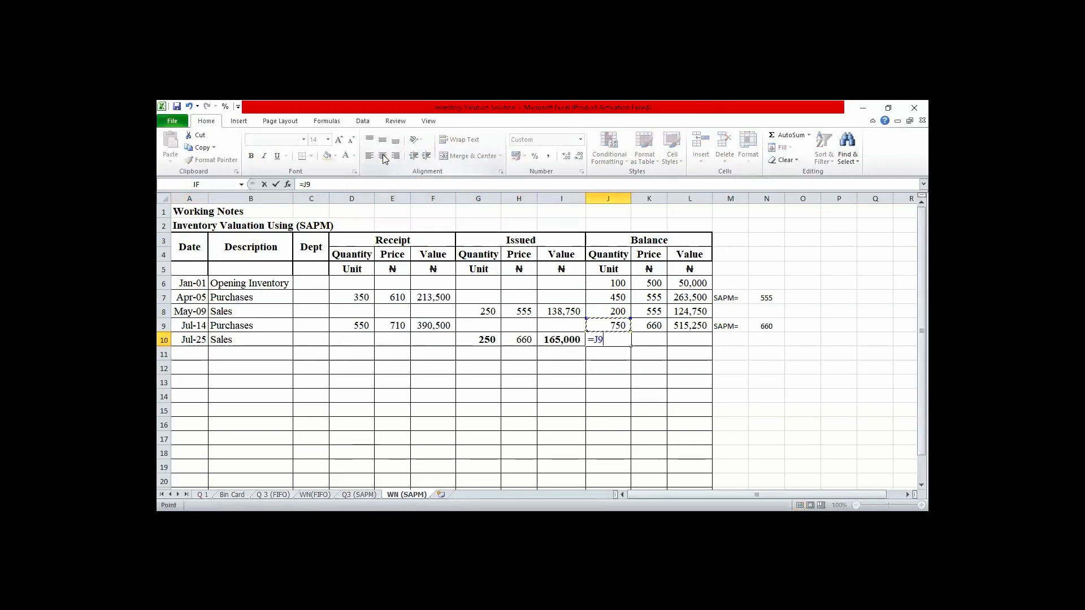
type("-")
left_click(481, 337)
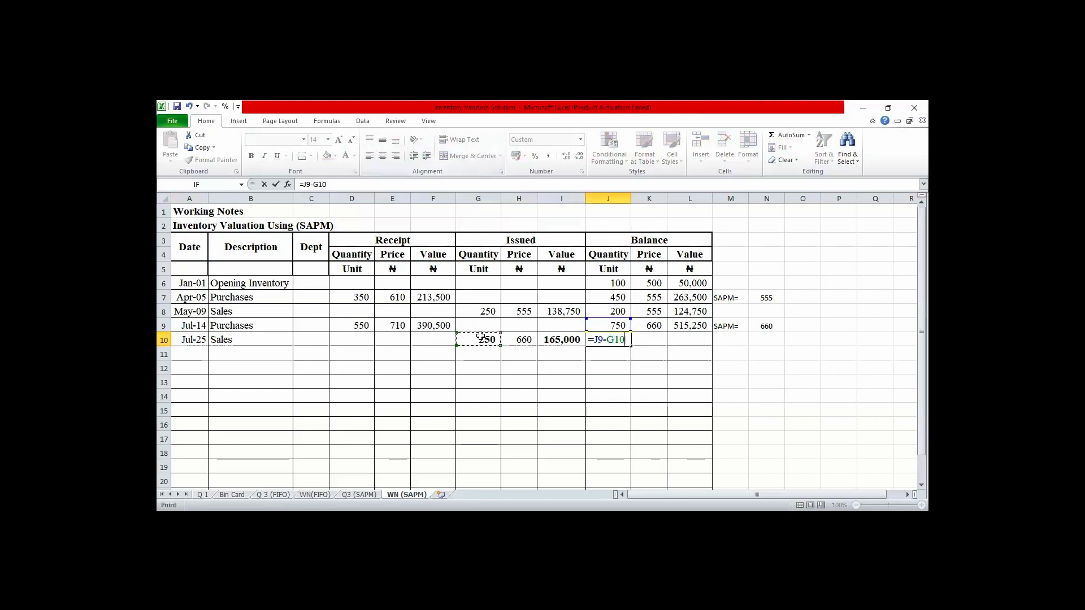
key("Tab")
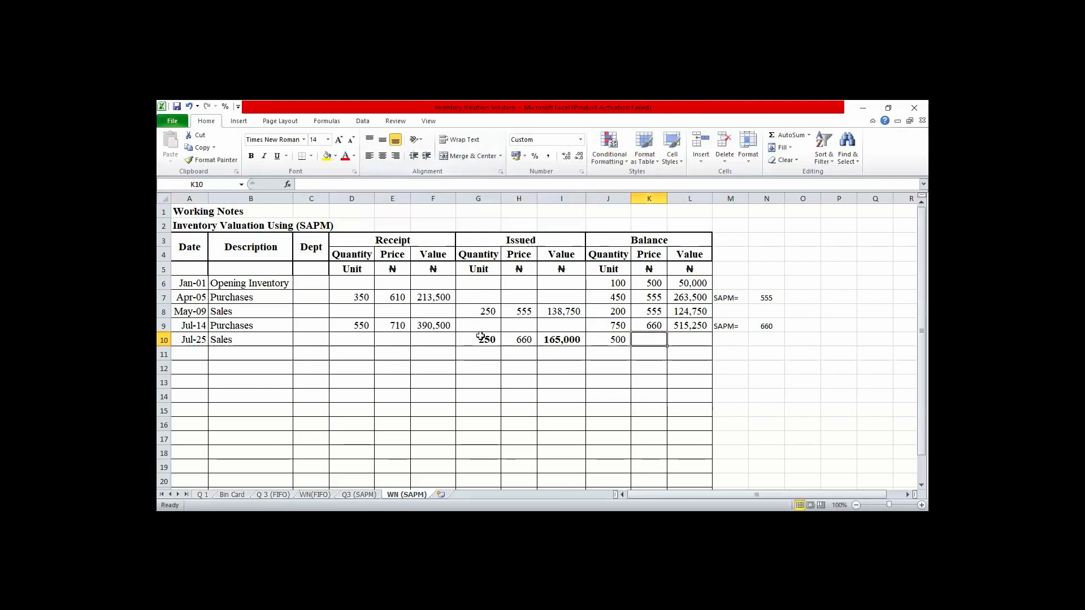
- Calculate the Jul-25 balance value in L10 by subtracting the issued value from the previous balance, =L9-I10
key("Tab")
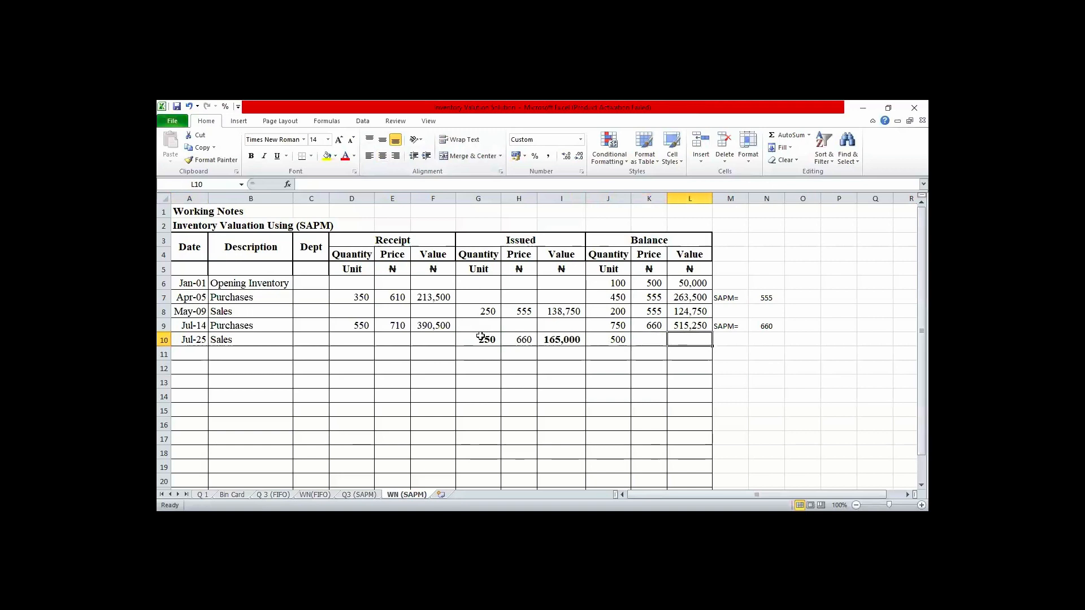
type("=")
key("Up")
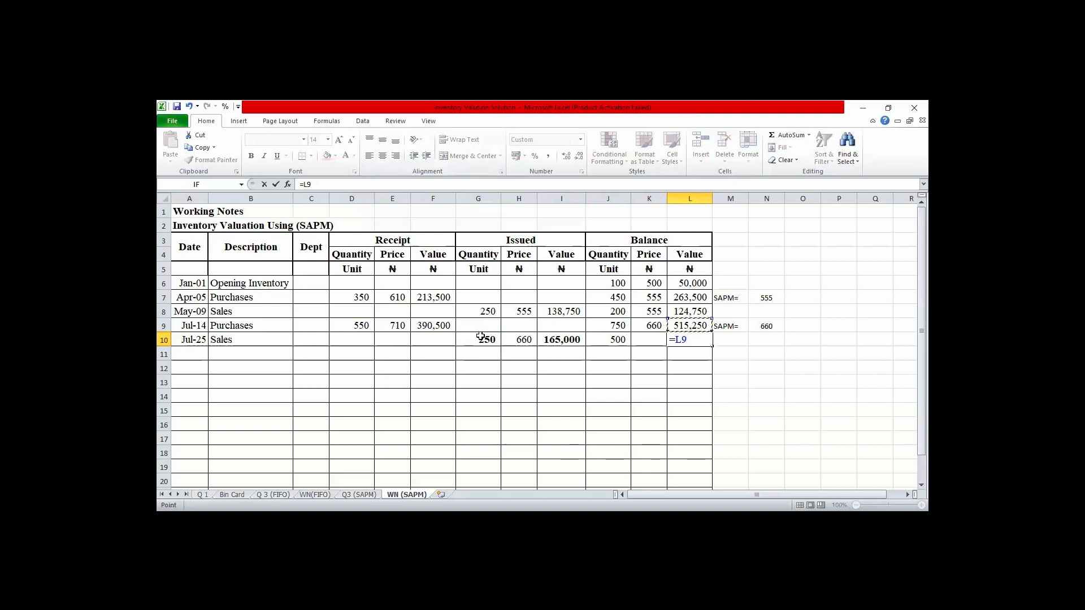
type("-")
key("Left")
key("Left")
key("Left")
key("Return")
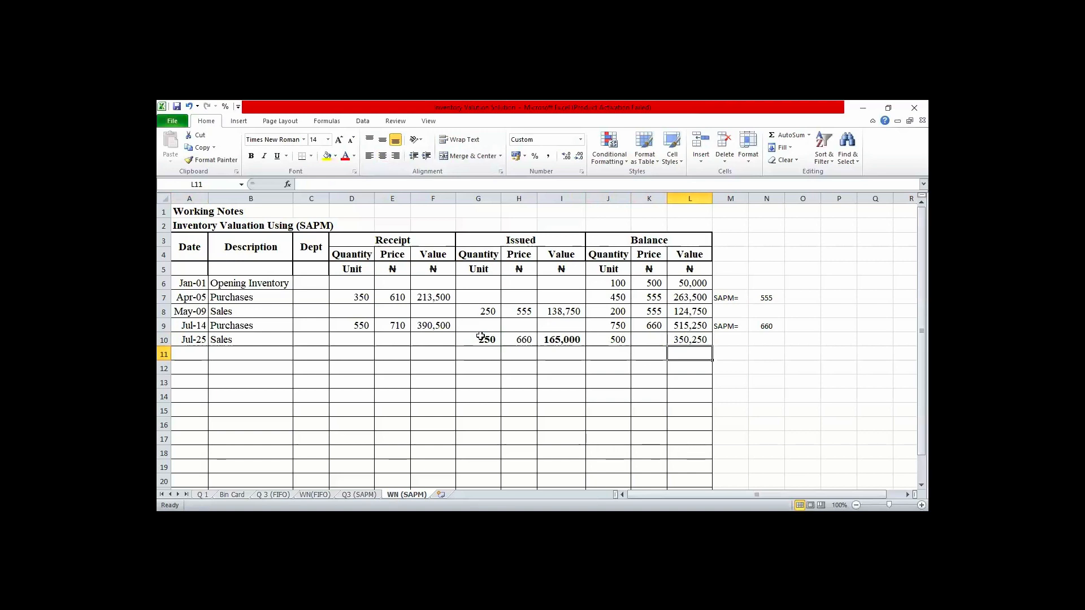
- Enter 660 as the balance price for the Jul-25 sales in K10
key("Up")
key("Left")
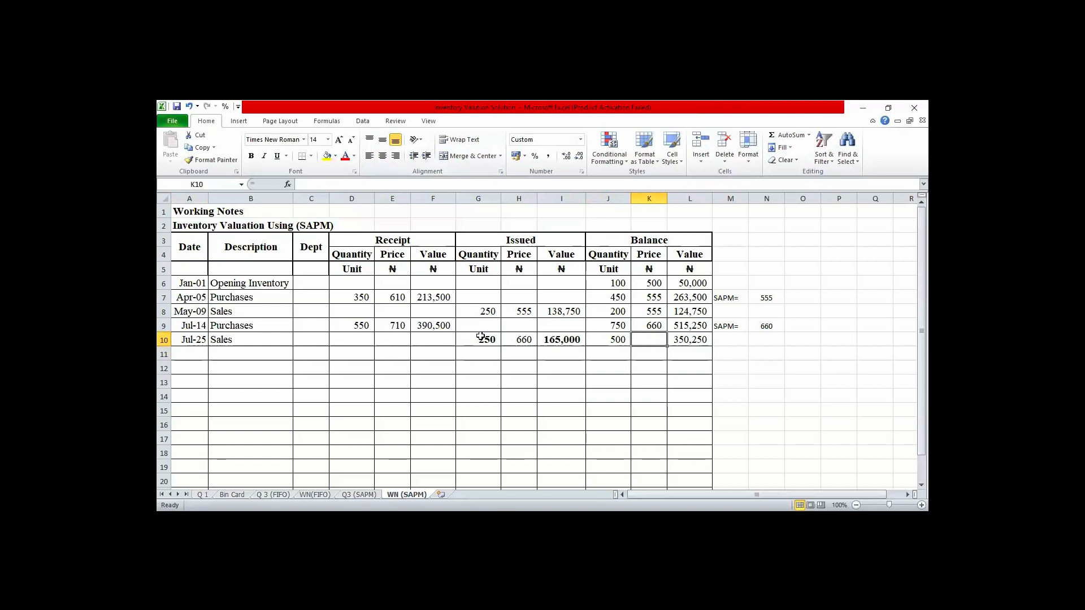
type("660")
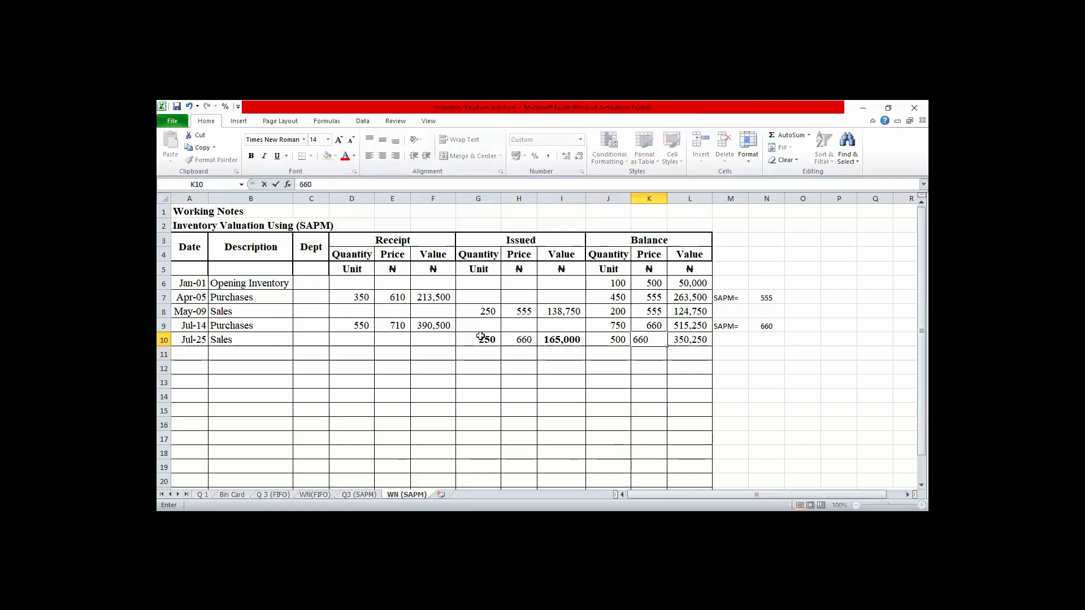
key("Return")
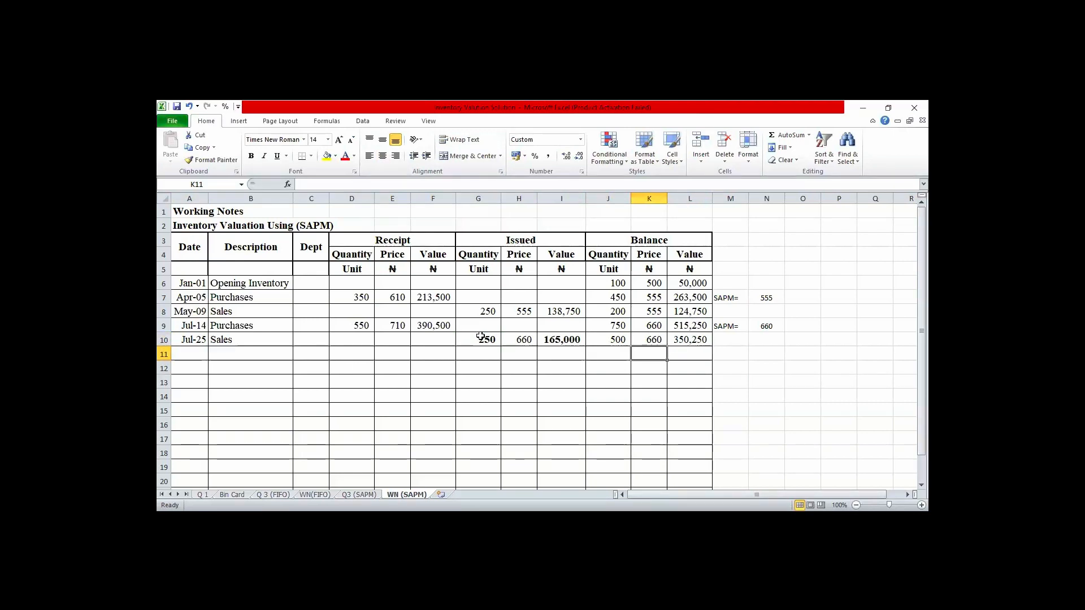
- Start row 11 with the date Oct-22 and the description Purchases, and go to its receipt quantity cell
key("Left")
key("Left")
key("Left")
key("Left")
key("Left")
key("Left")
key("Left")
key("Left")
key("Left")
key("Left")
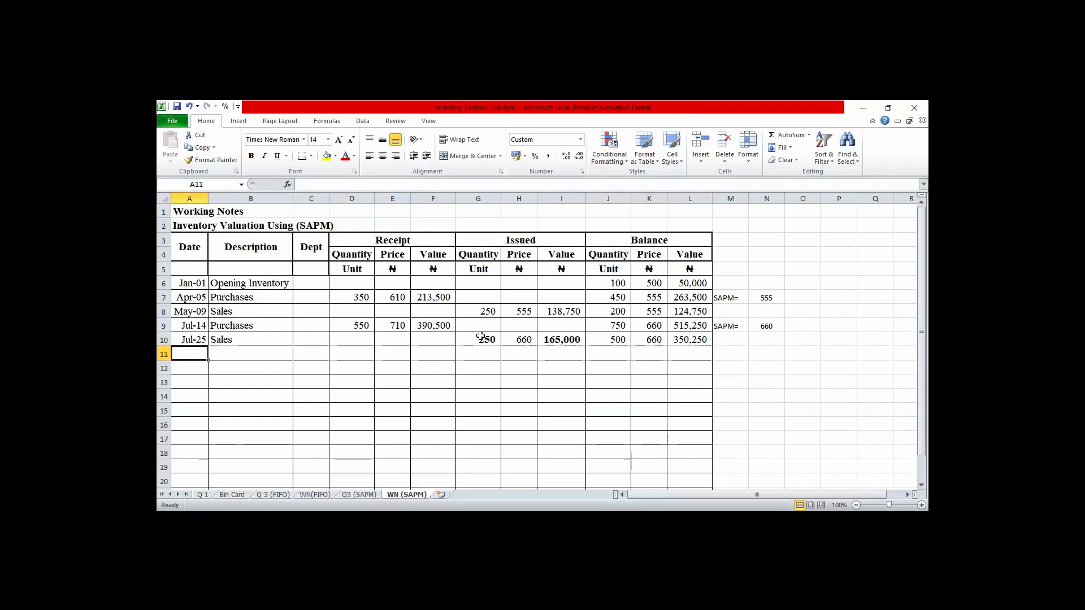
type("Oct ")
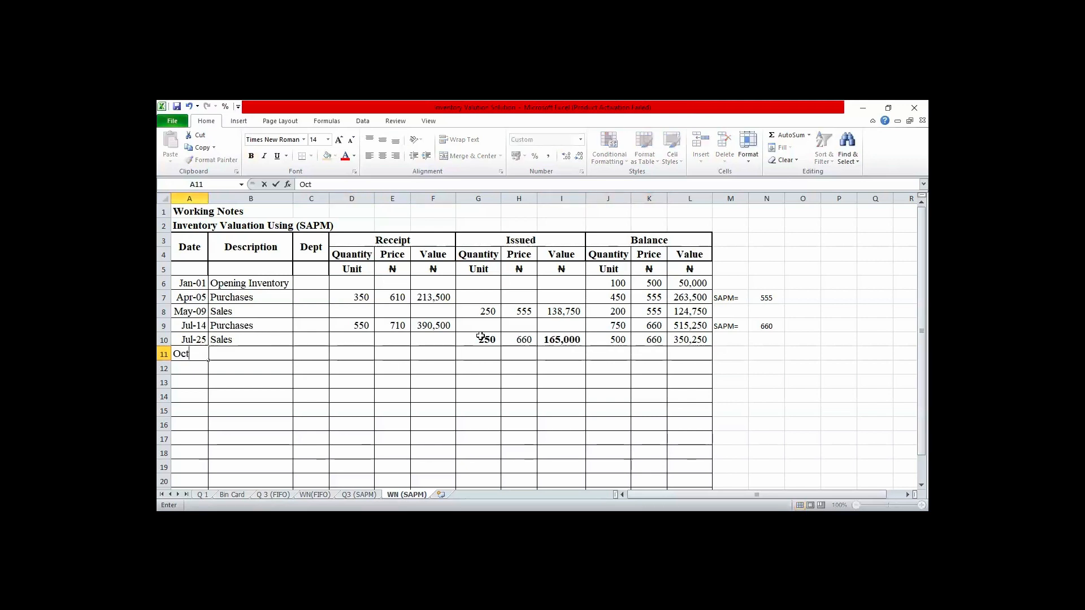
type("-22")
key("Tab")
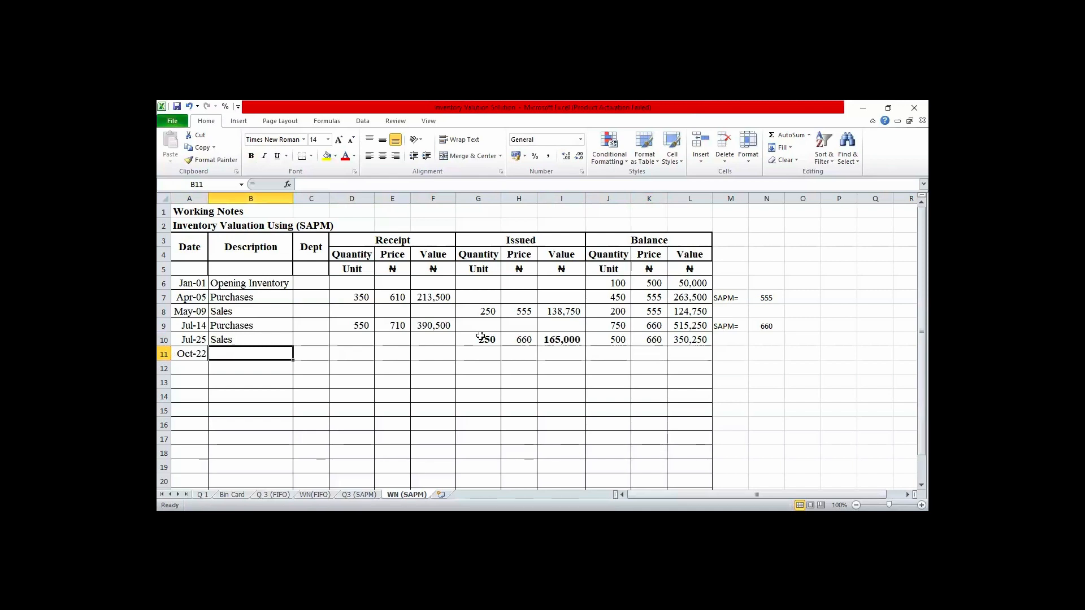
type("P")
key("Tab")
key("Tab")
key("Tab")
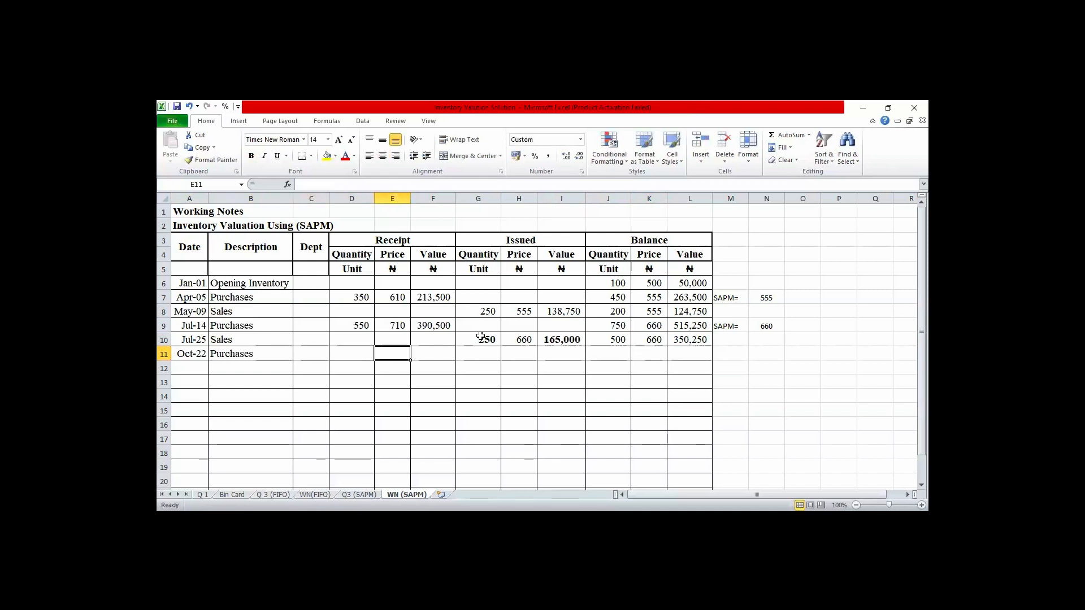
key("shift+Tab")
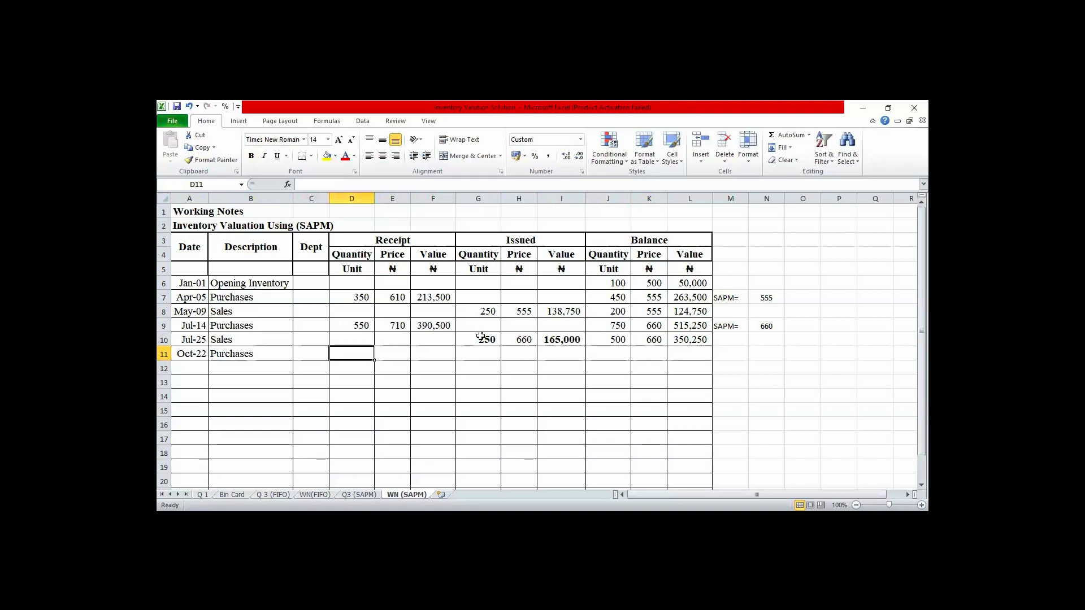
- Enter a receipt quantity of 250 and a price of 810 for the Oct-22 purchases in row 11
type("250")
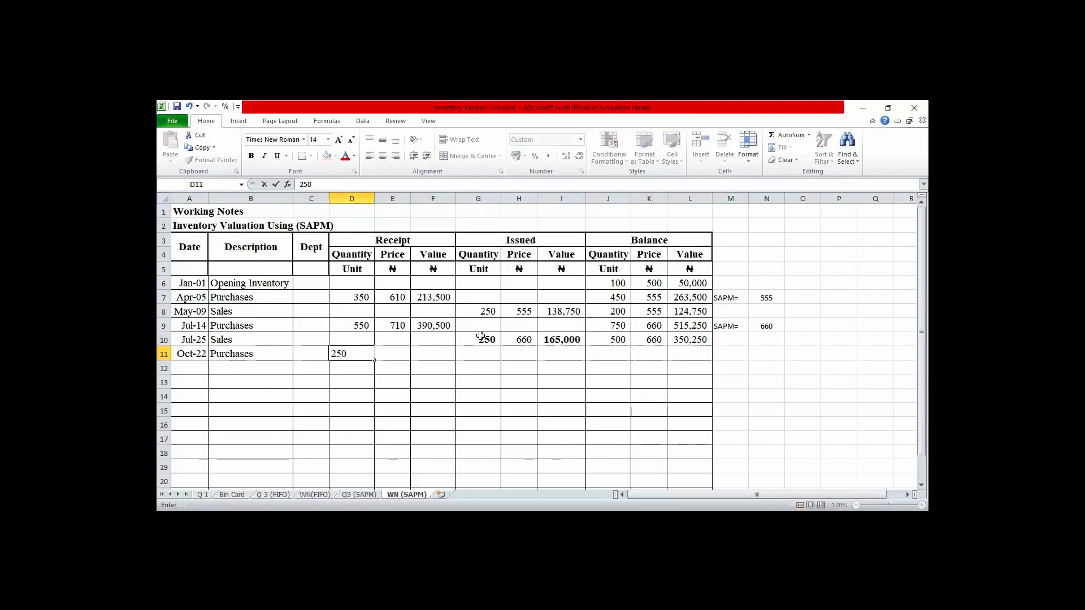
key("Tab")
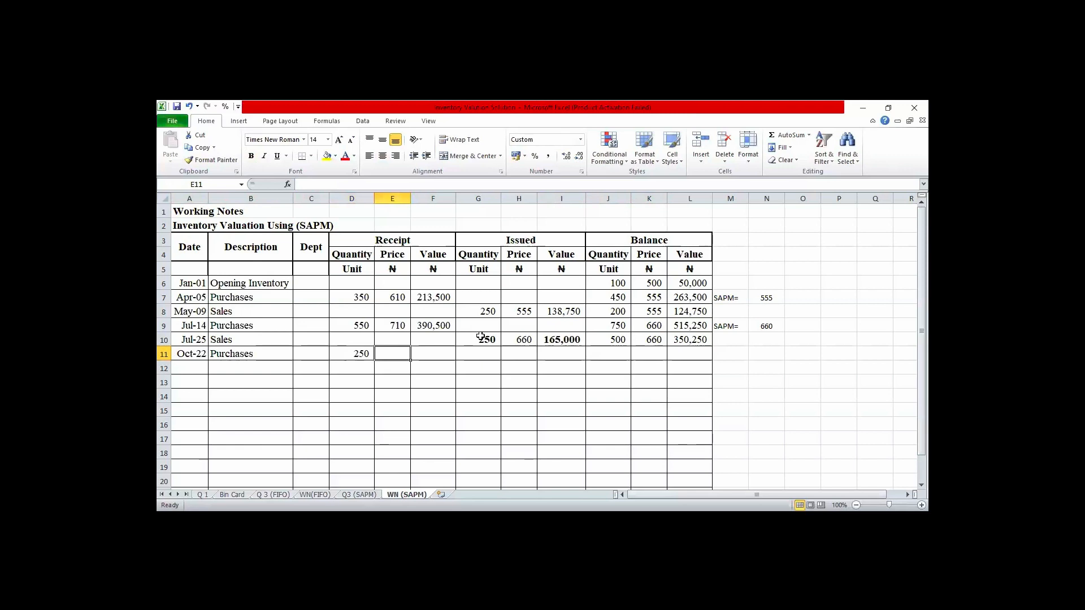
type("810")
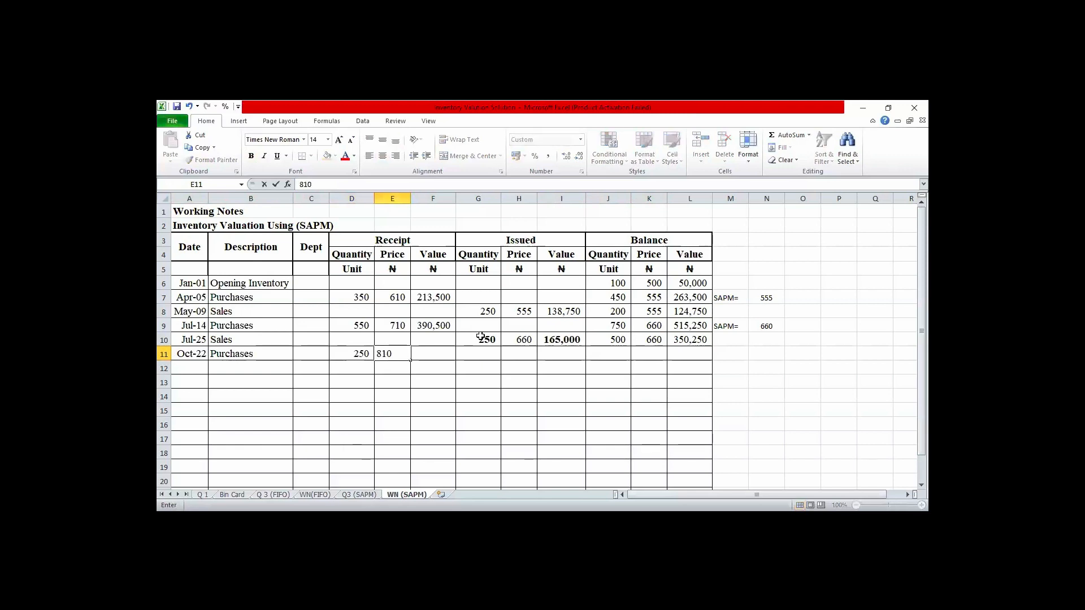
key("Tab")
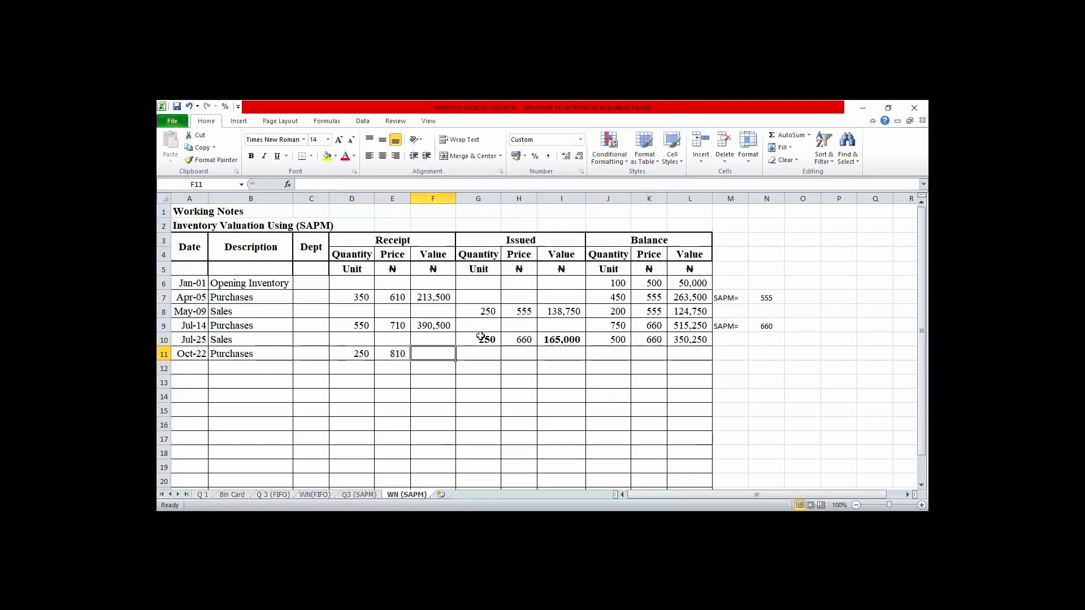
- Calculate the Oct-22 receipt value in F11 by multiplying quantity by price, =D11*E11
type("=")
key("Left")
key("Left")
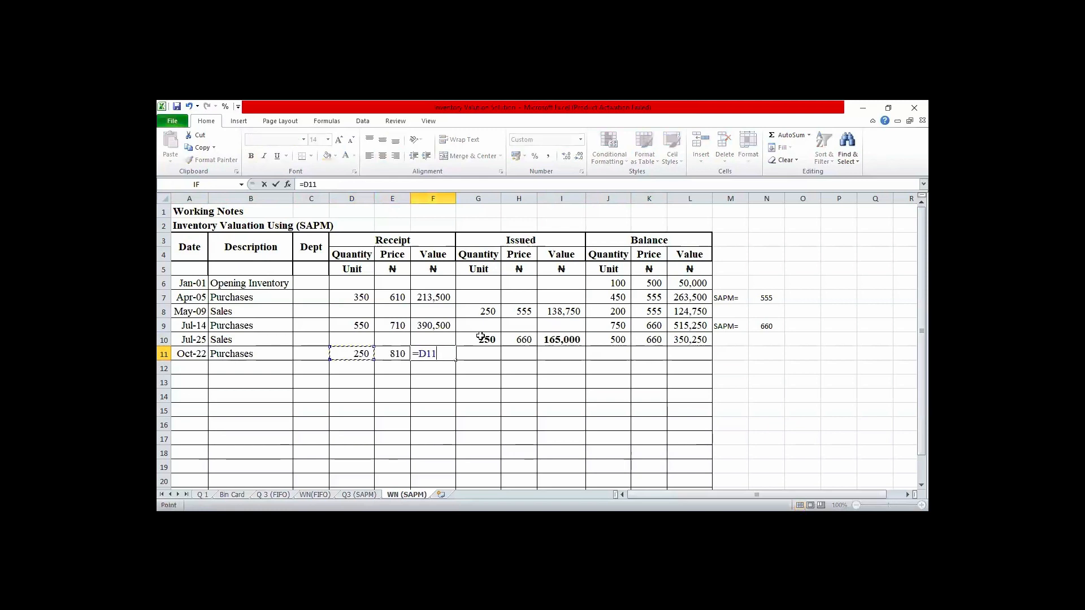
type("*")
key("Left")
key("Return")
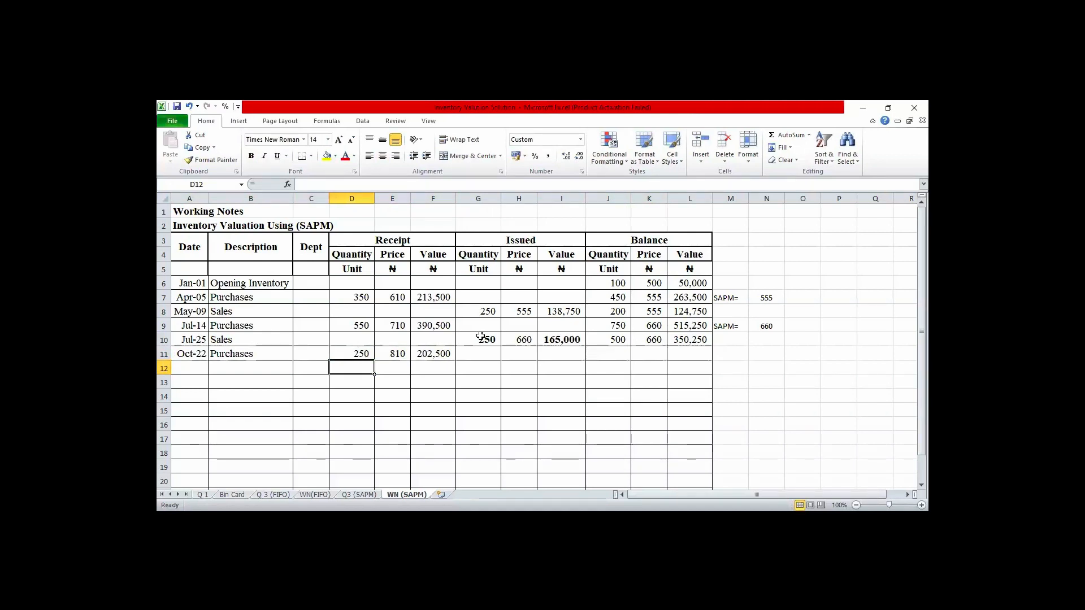
- Calculate the Oct-22 balance quantity in J11 by adding the received quantity to the previous balance, =J10+D11
key("Up")
key("Right")
key("Right")
key("Right")
key("Right")
key("Right")
key("Right")
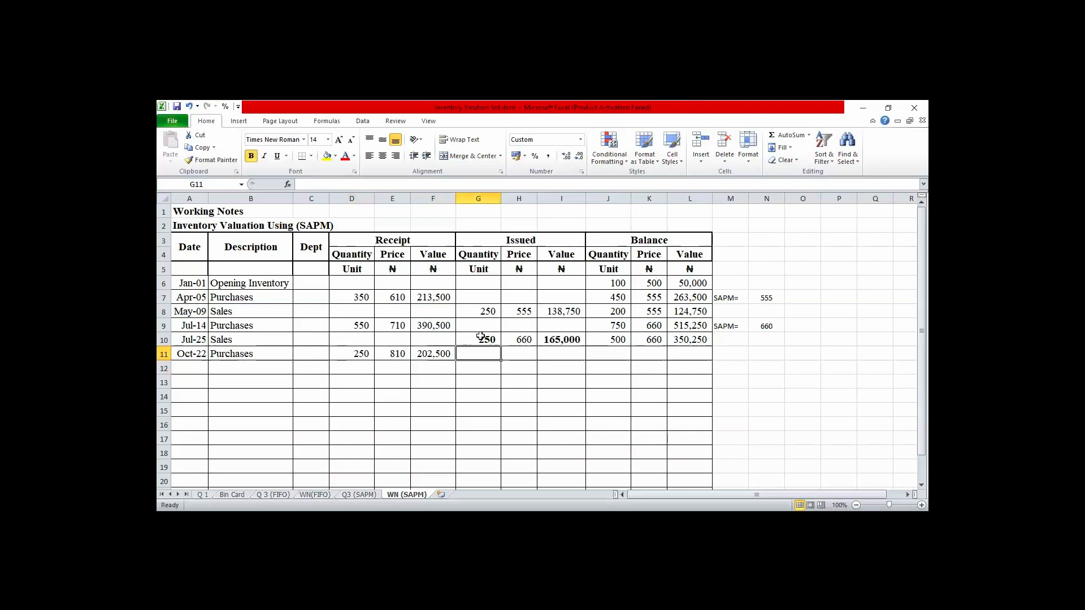
type("=")
key("Up")
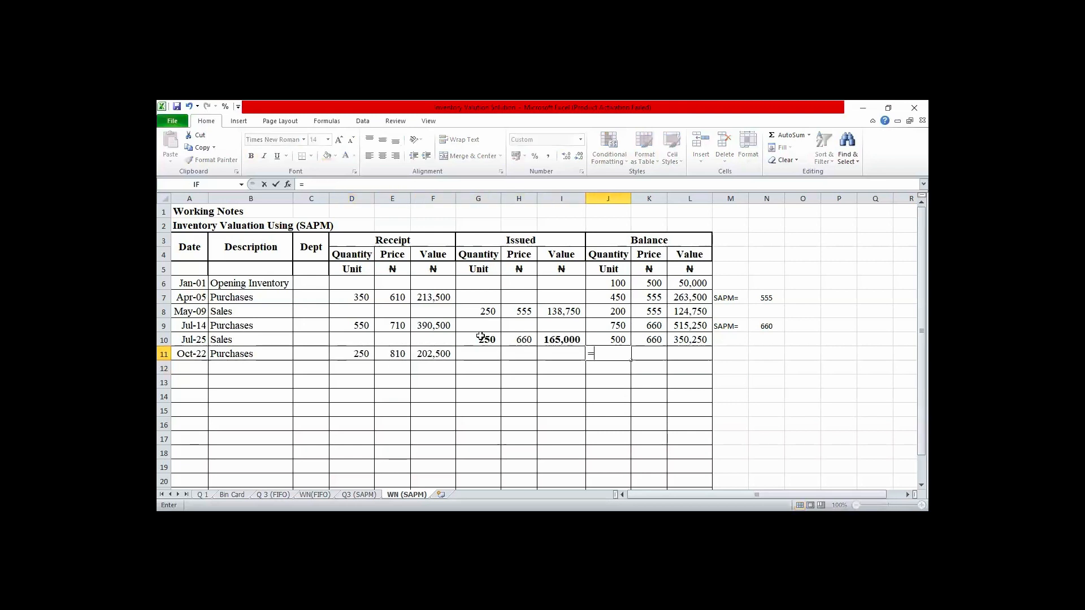
type("+")
key("Left")
key("Left")
key("Left")
key("Left")
key("Left")
key("Left")
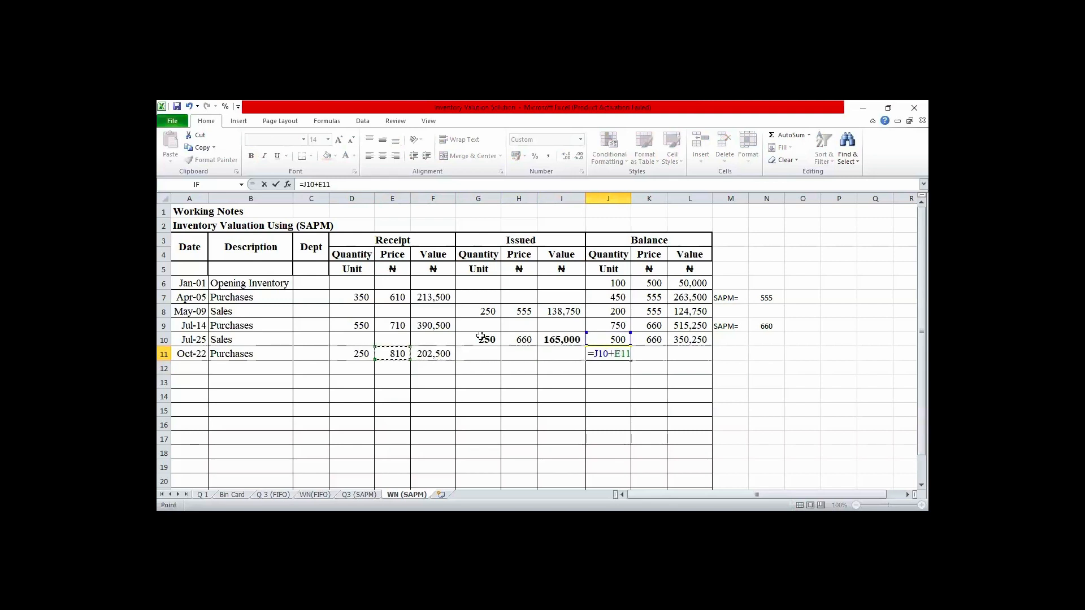
key("Return")
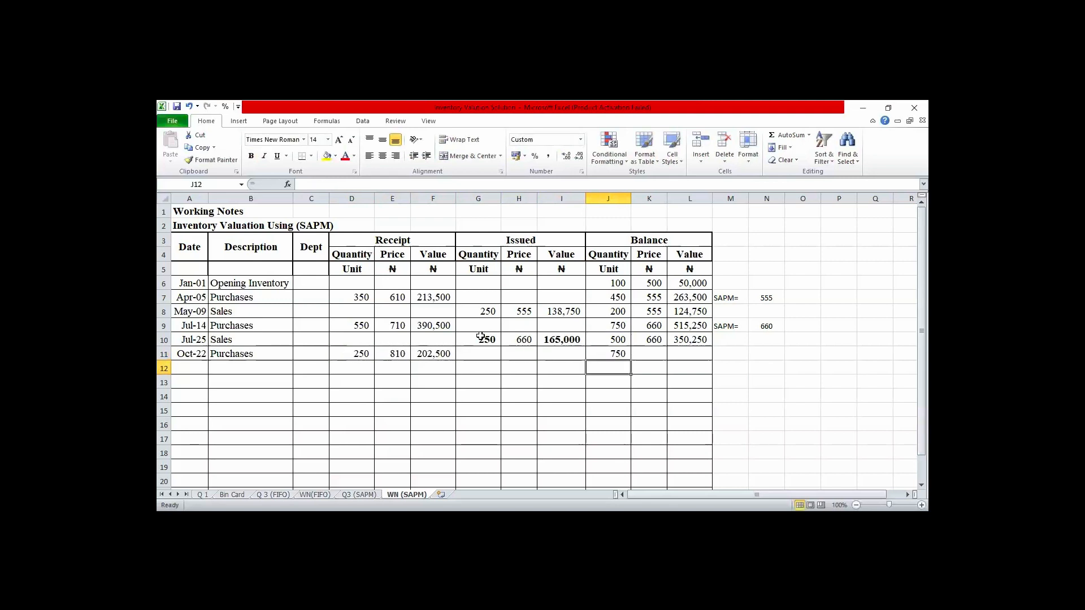
- Calculate the Oct-22 balance value in L11 by adding the receipt value to the previous balance, =L10+F11
key("Up")
key("Right")
key("Right")
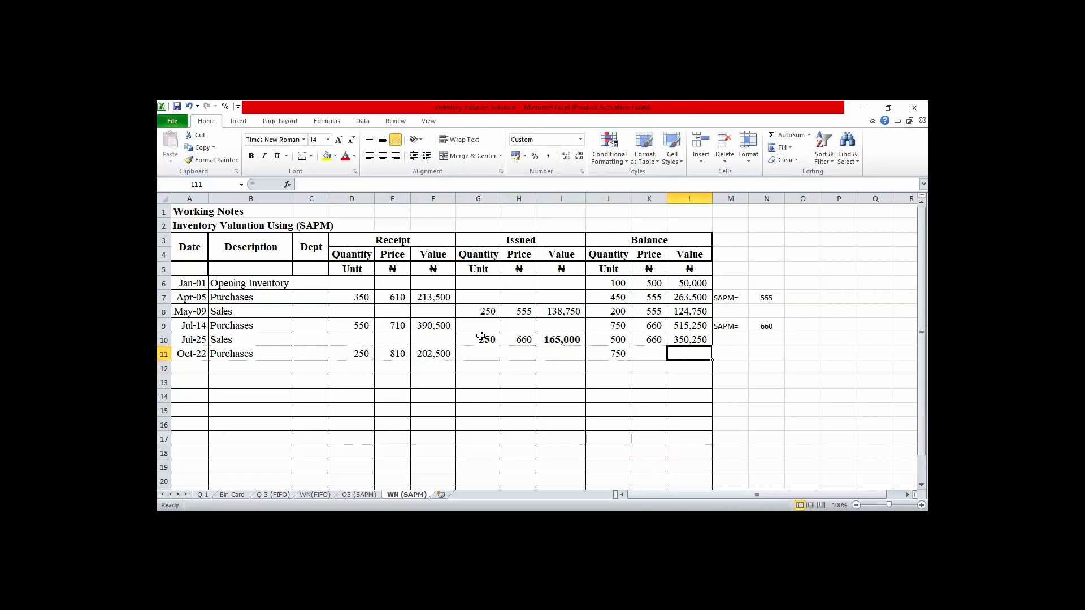
type("=")
key("Up")
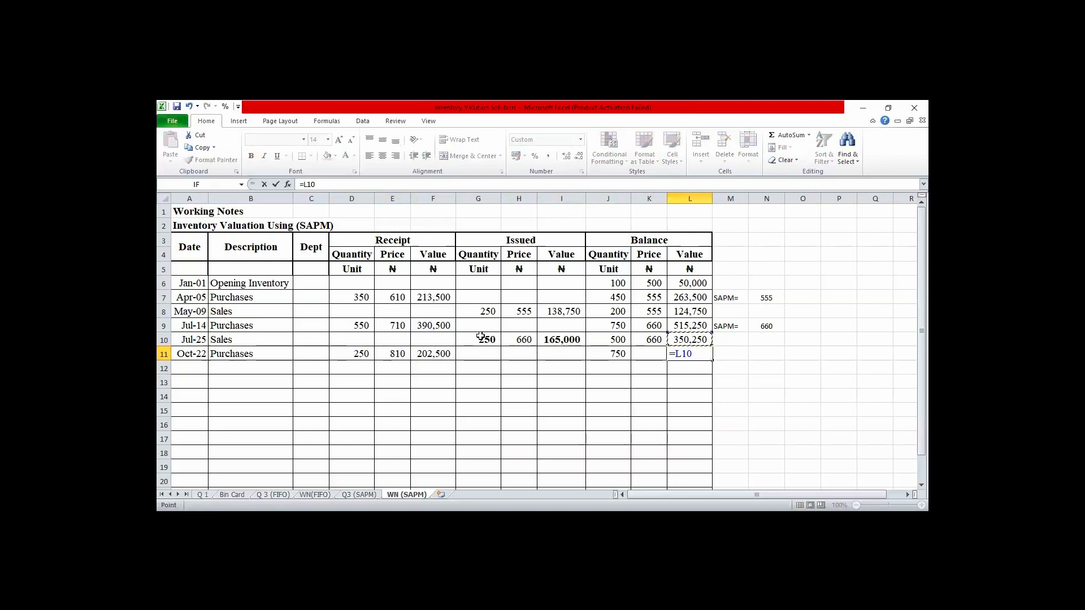
type("+")
key("Left")
key("Left")
key("Left")
key("Left")
key("Left")
key("Left")
key("Return")
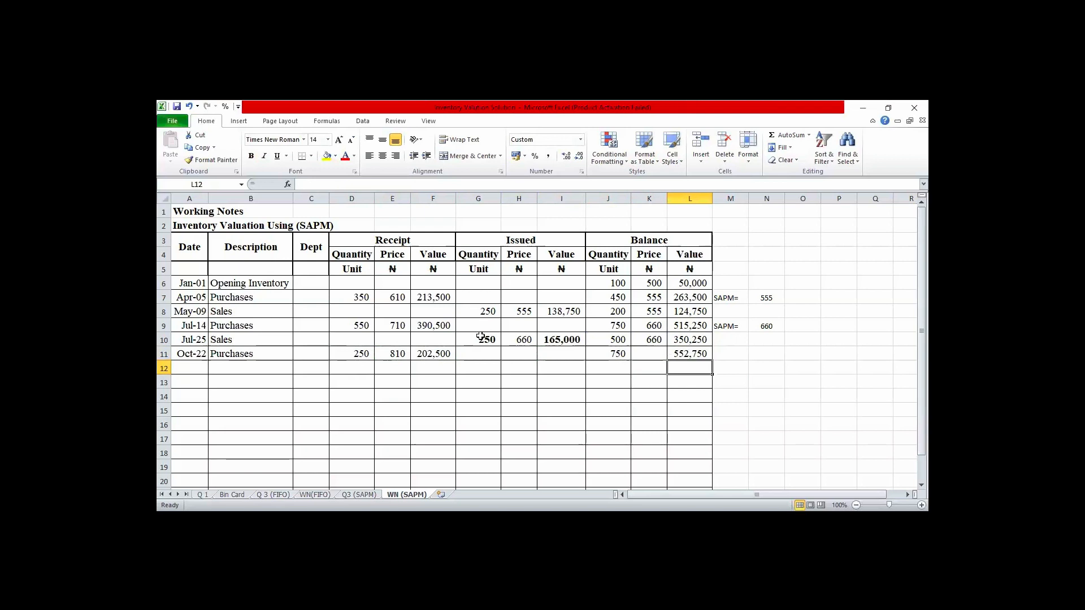
- Add the label SAPM= in M11 beside the Oct-22 balance
key("Up")
key("Right")
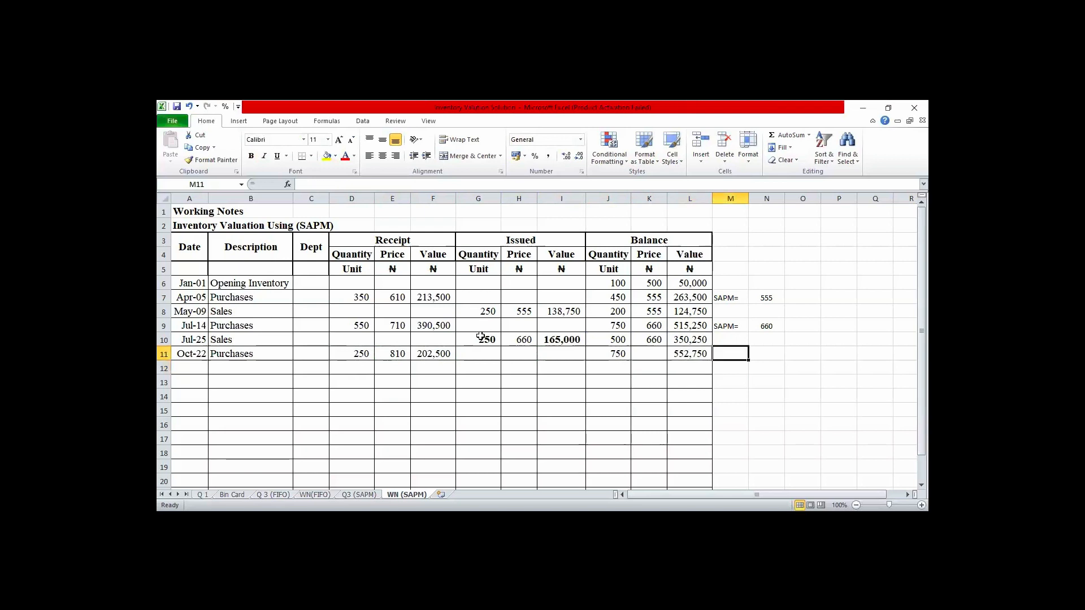
type("SAPM=")
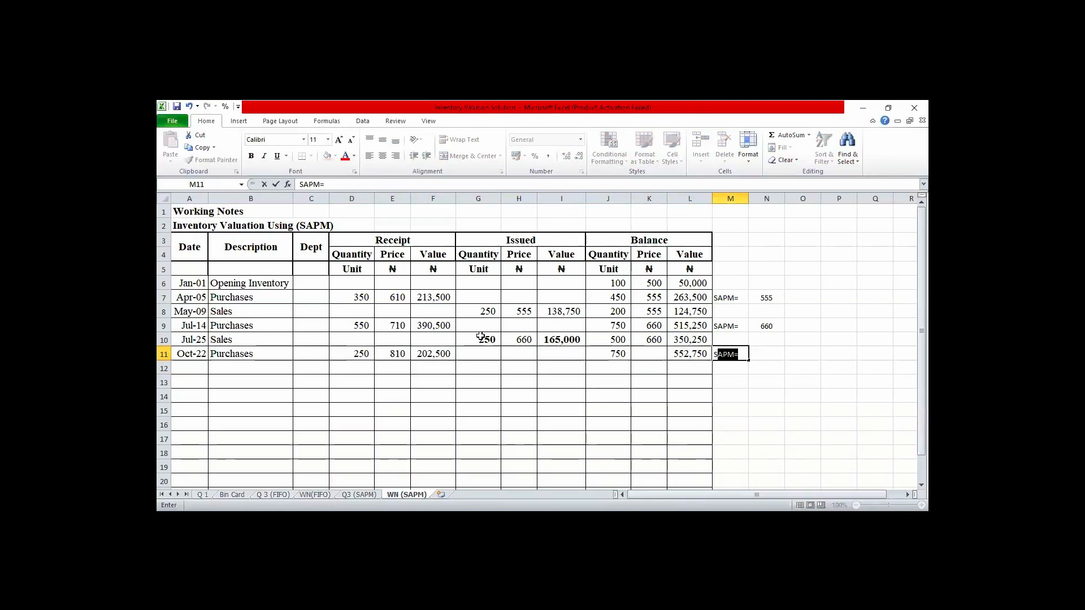
key("Tab")
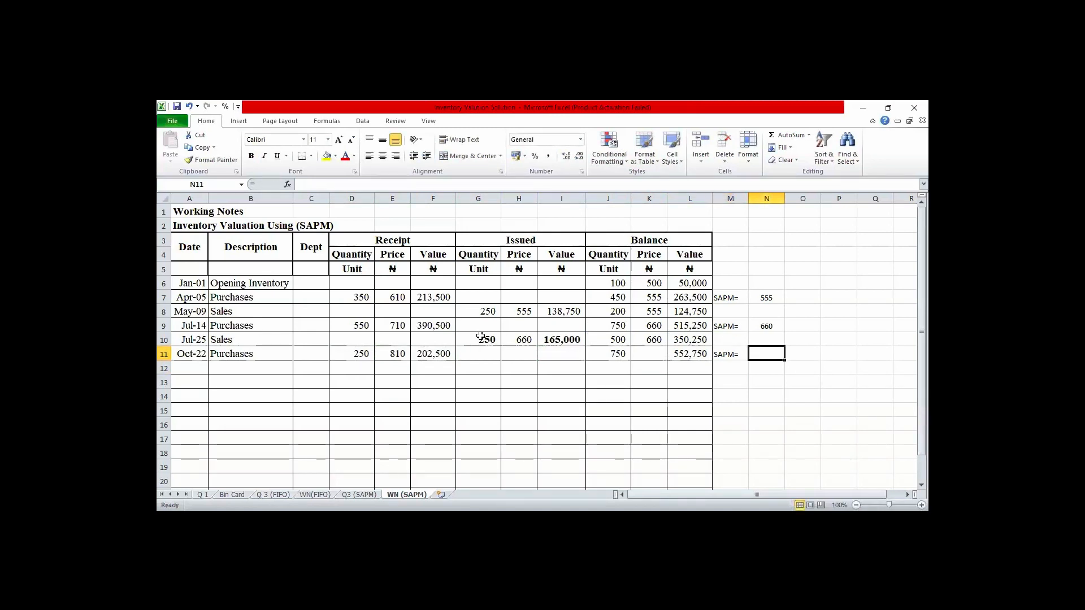
type("=(")
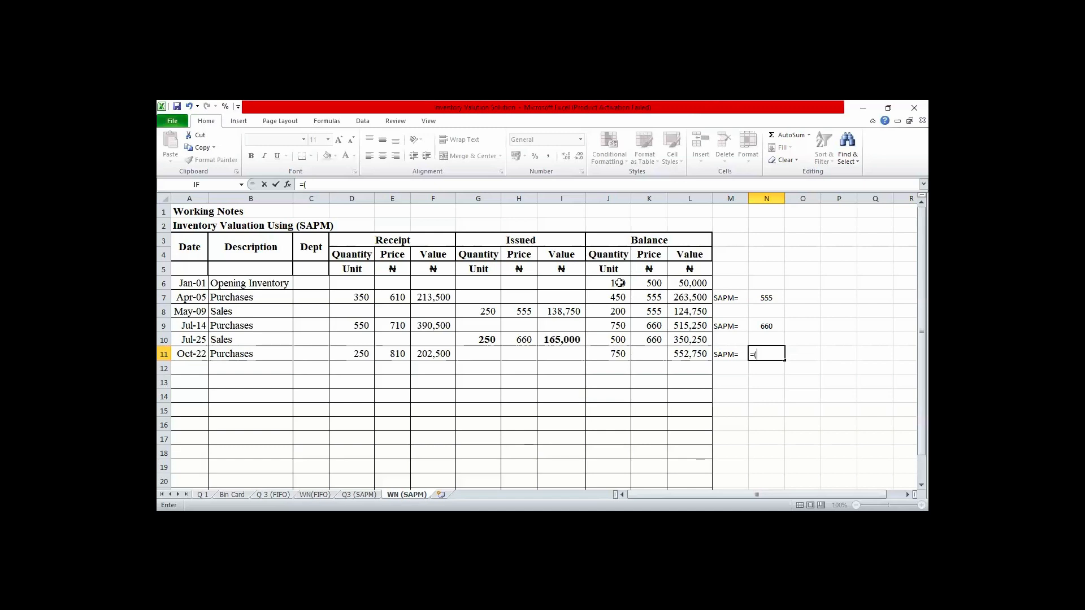
type("J")
key("BackSpace")
key("BackSpace")
key("BackSpace")
key("Return")
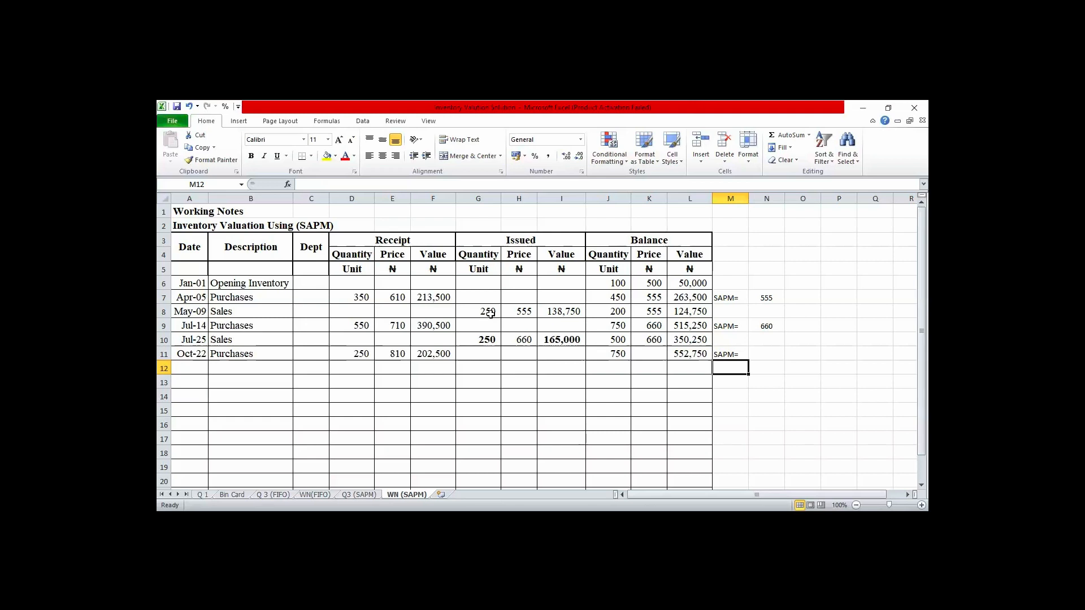
- Calculate the simple average price for Oct-22 in N11 with the formula =(710+810)/2
left_click(762, 355)
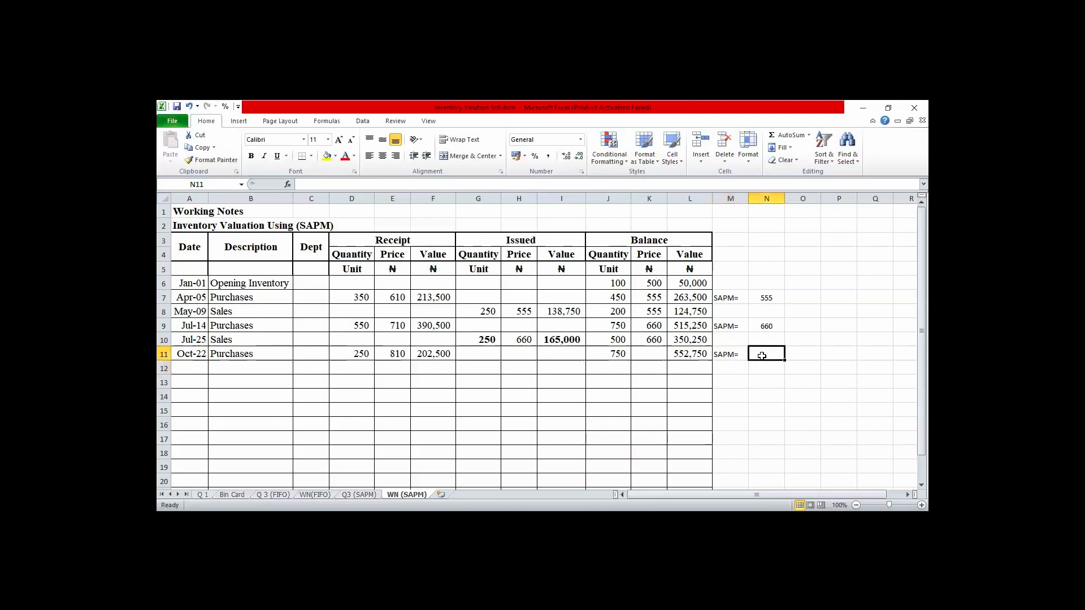
type("=")
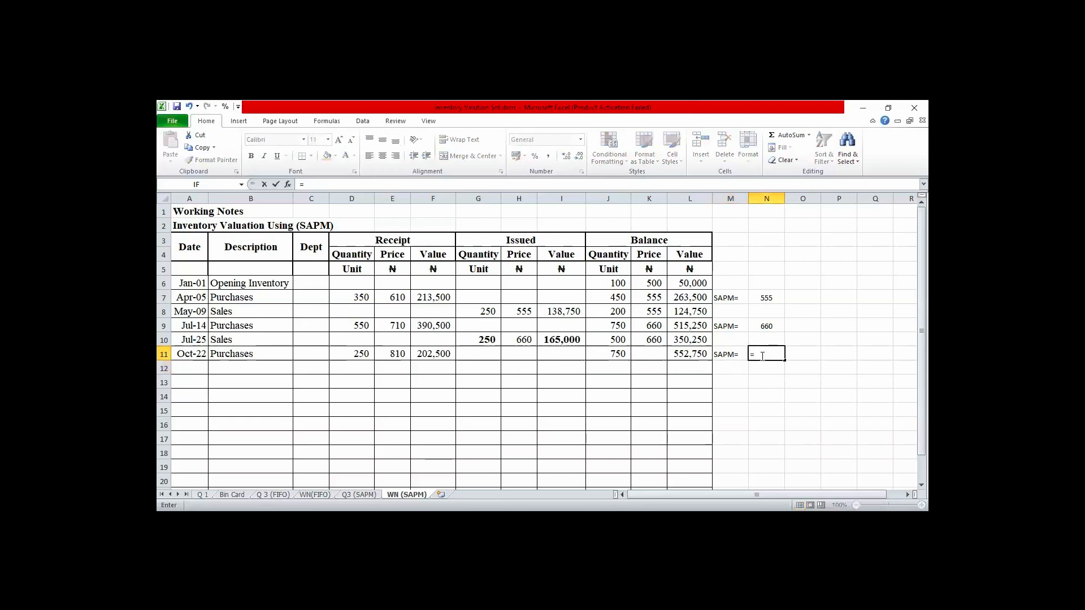
type("(710+810)/2")
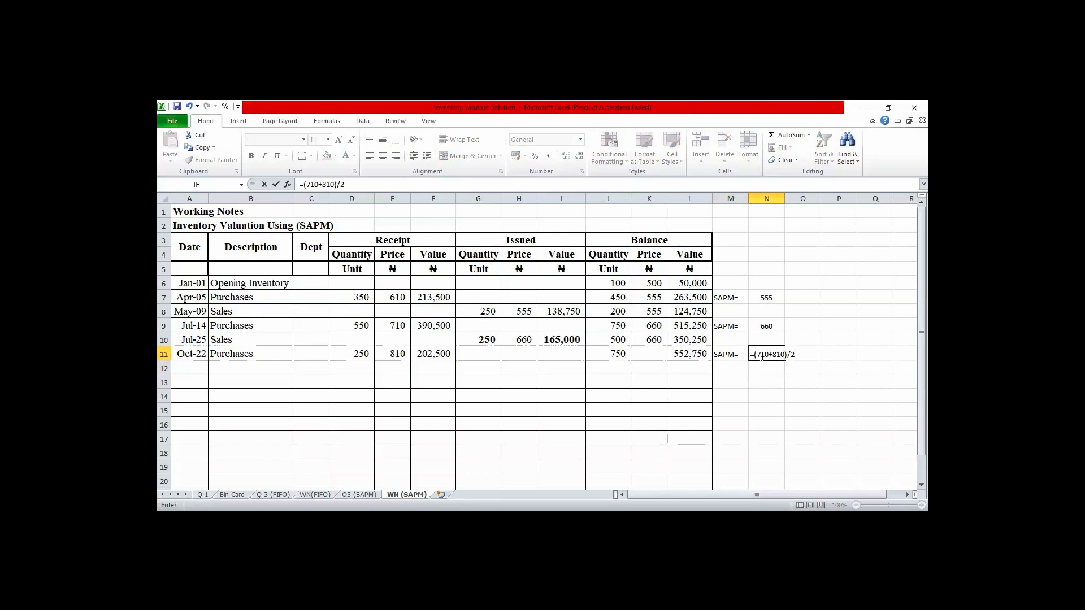
key("Return")
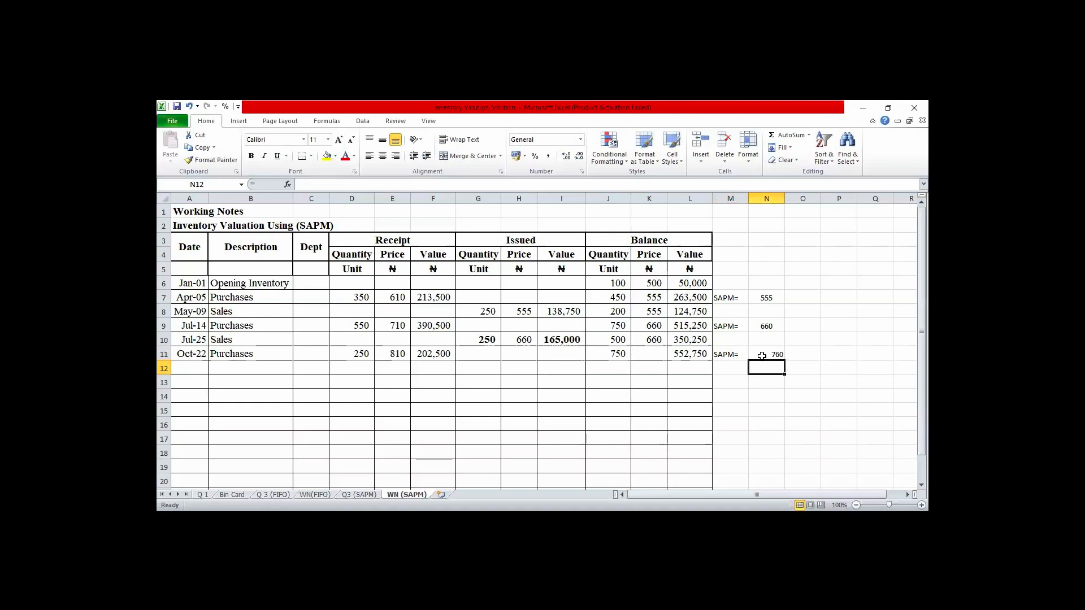
- Enter 760 as the balance price for the Oct-22 purchases in K11
left_click(651, 350)
type("760")
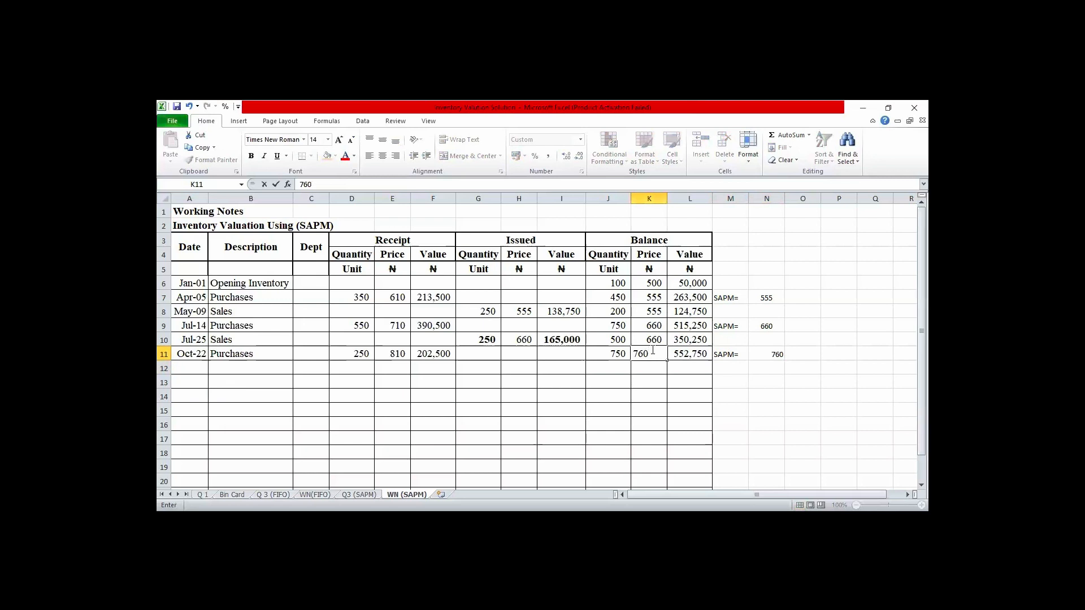
key("Return")
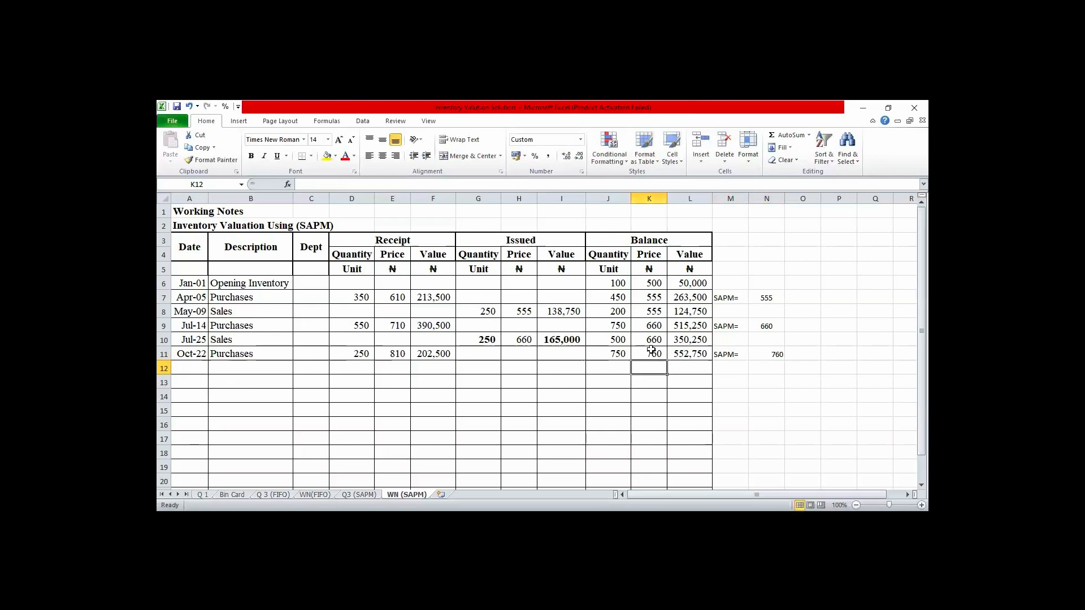
- Center the Oct-22 simple average price in N11 horizontally
key("Up")
key("Right")
key("Right")
key("Right")
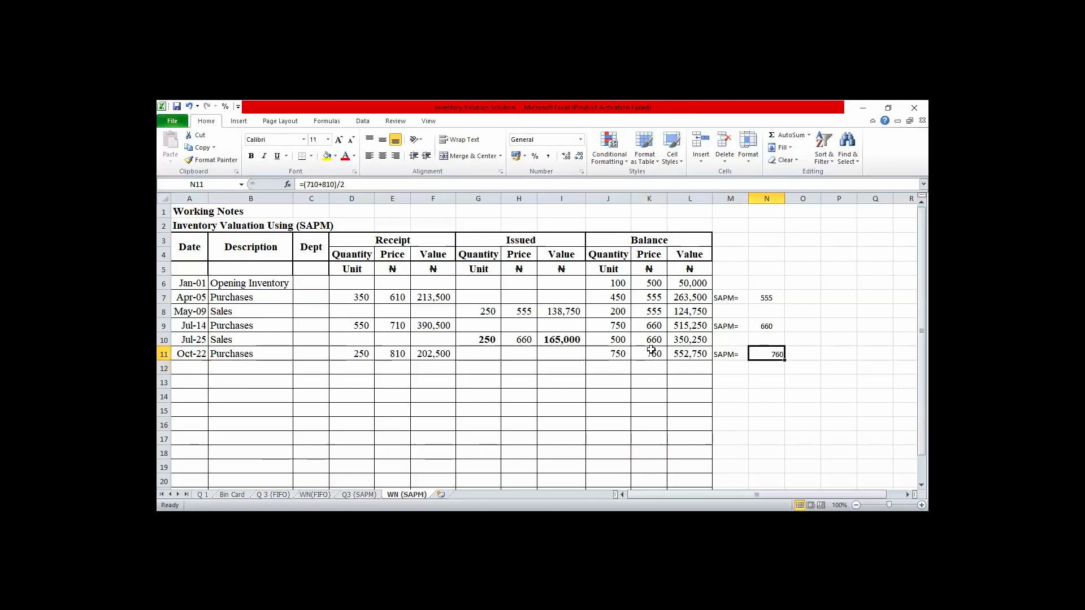
left_click(383, 156)
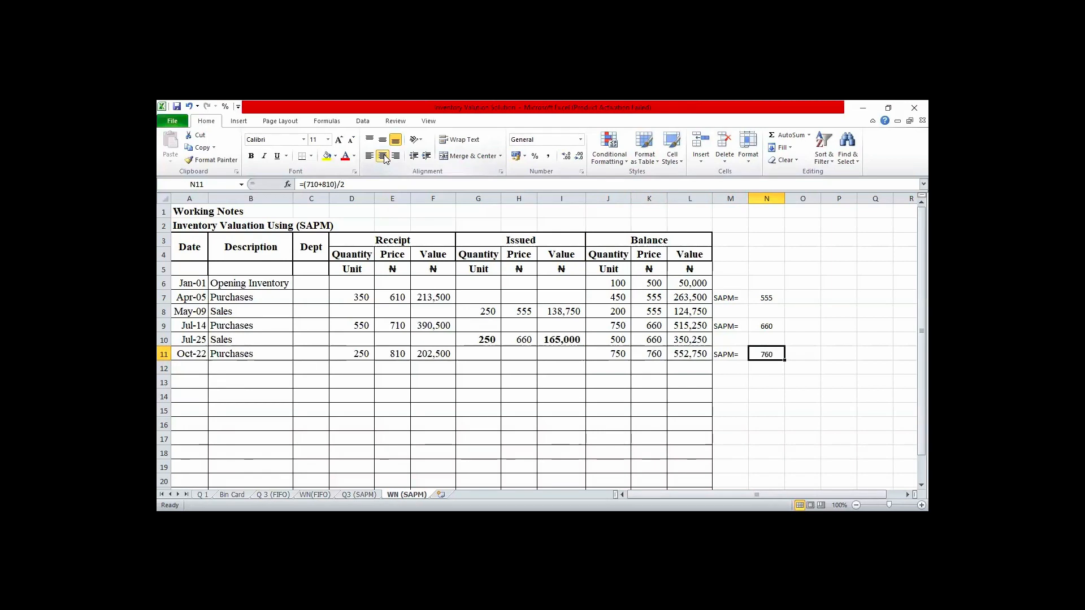
- Start row 12 with the date Nov-23 and the description Sales
key("Down")
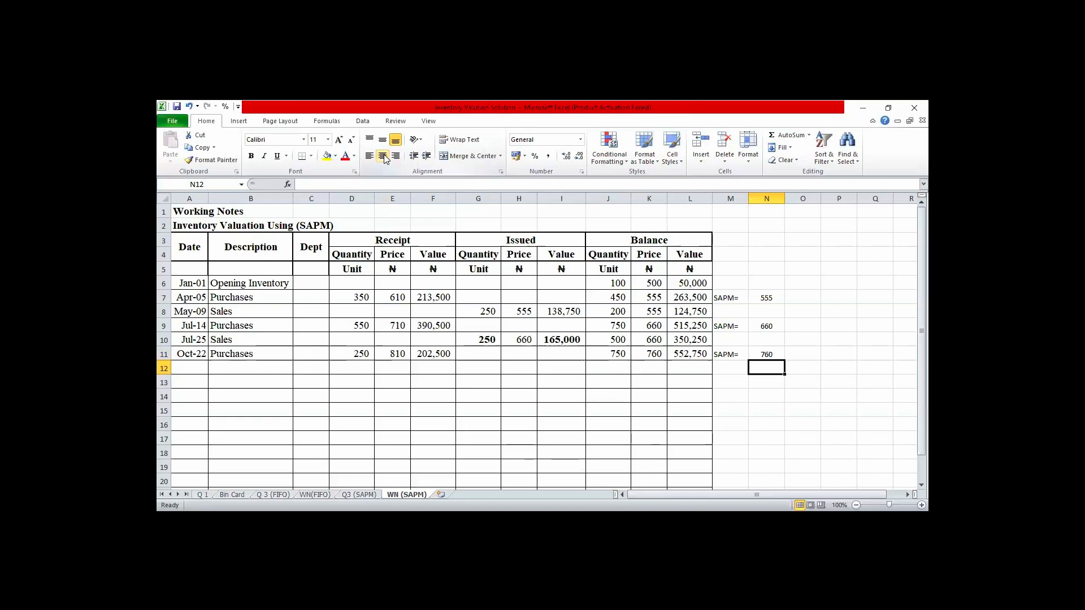
key("Left")
key("Home")
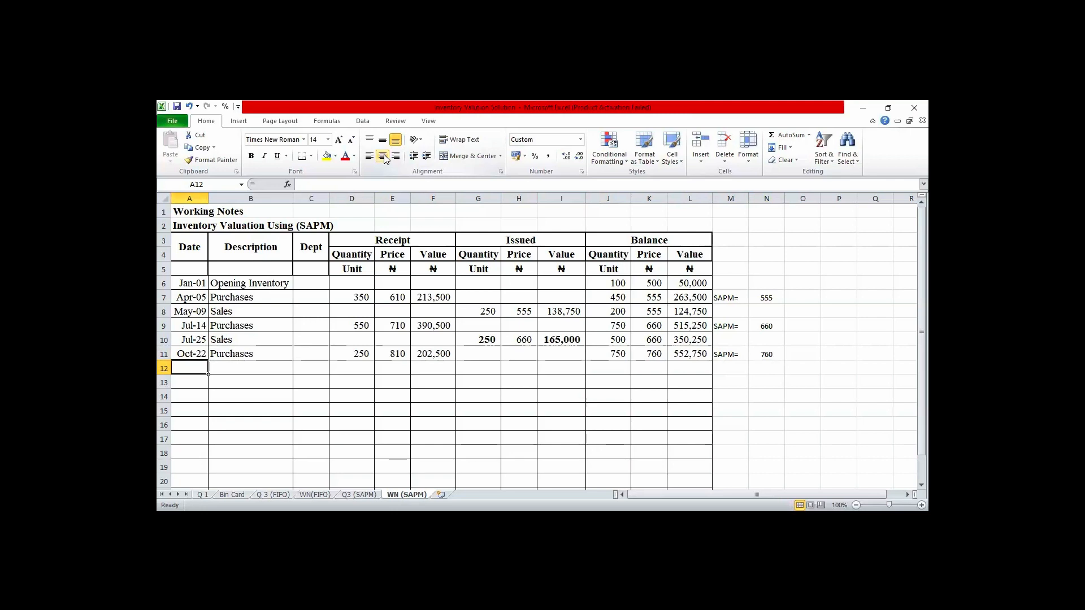
type("N")
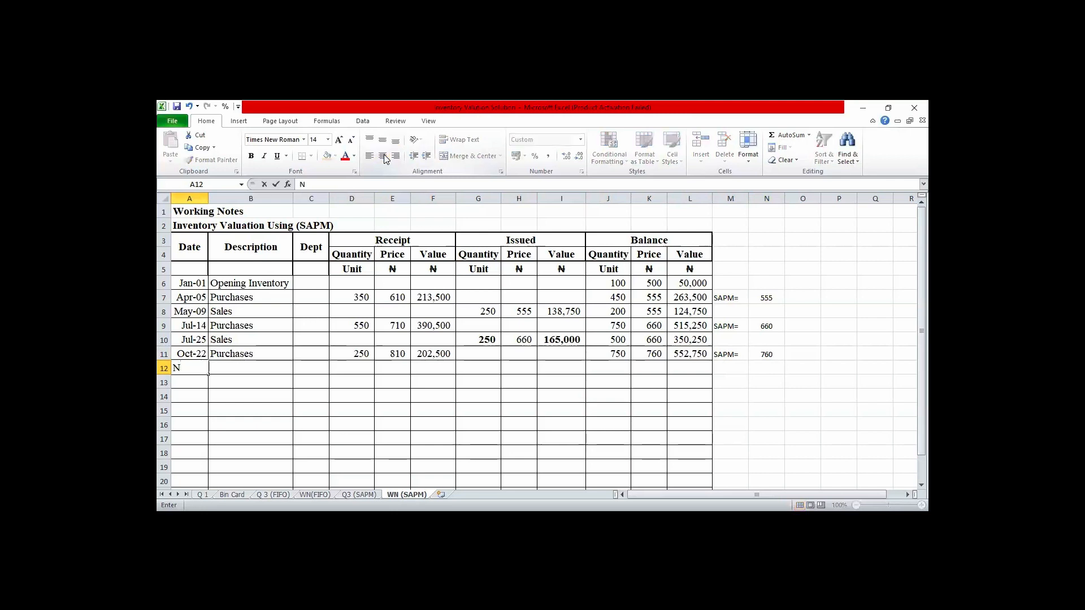
type("ov-23")
key("Tab")
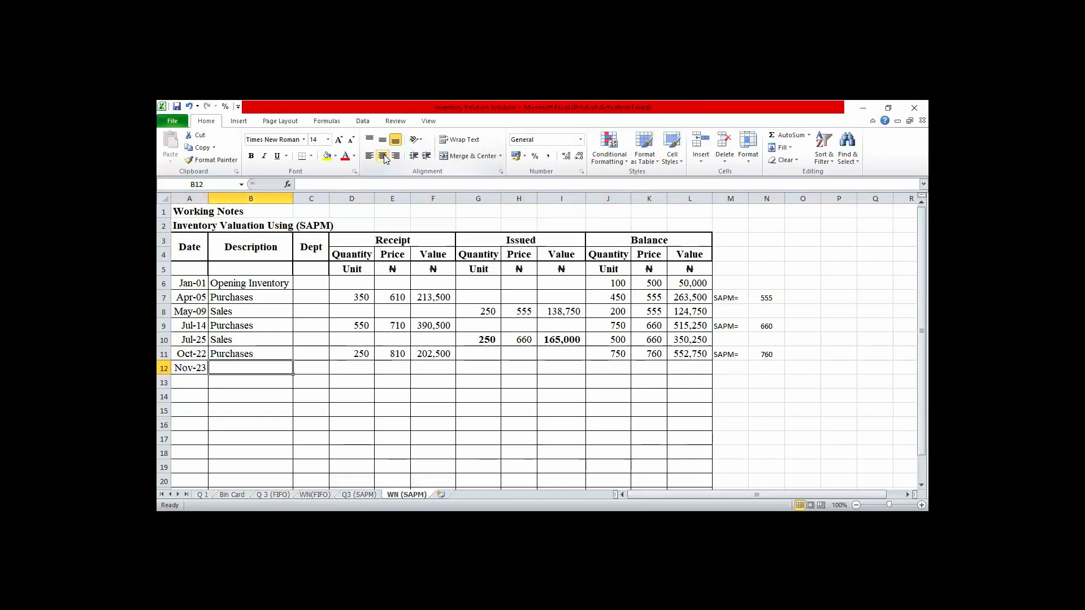
type("S")
key("Tab")
key("Tab")
key("Tab")
key("Tab")
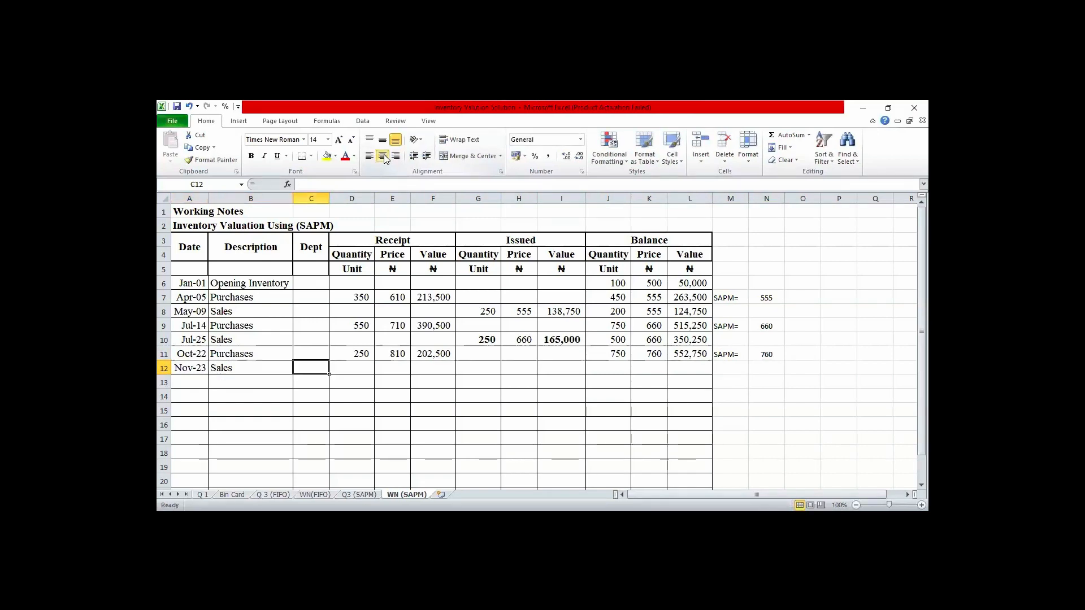
- Enter an issued quantity of 250 and a price of 760 for the Nov-23 sales in row 12
key("Tab")
type("250")
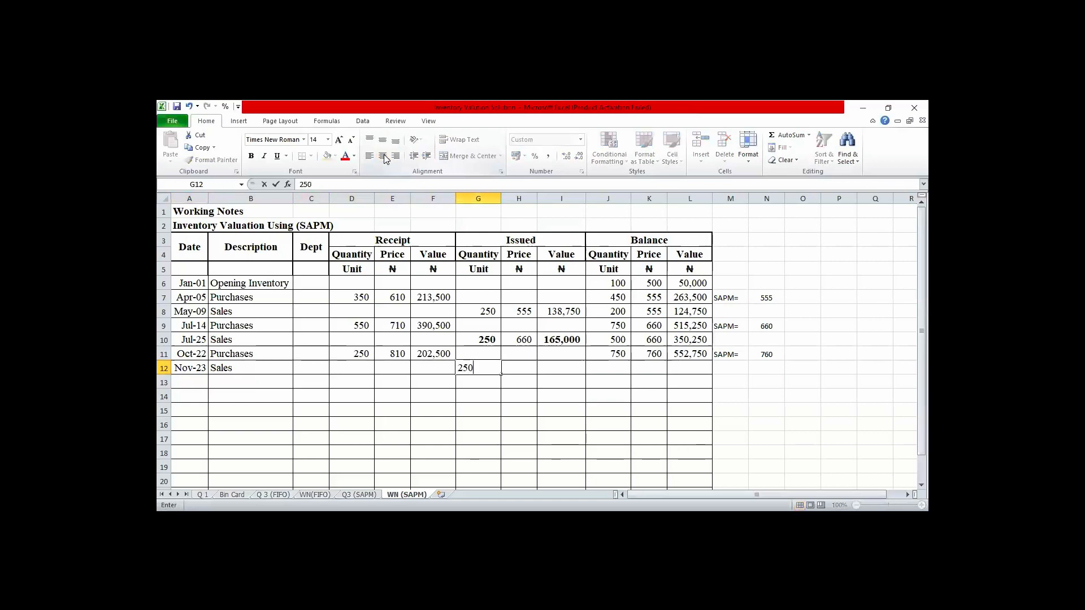
key("Tab")
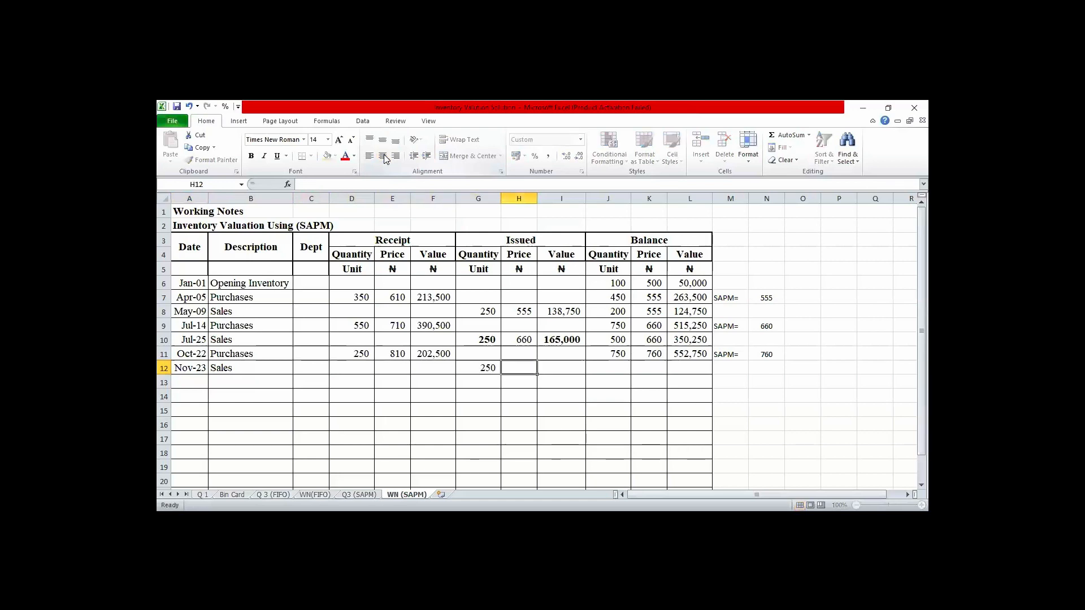
type("760")
key("Tab")
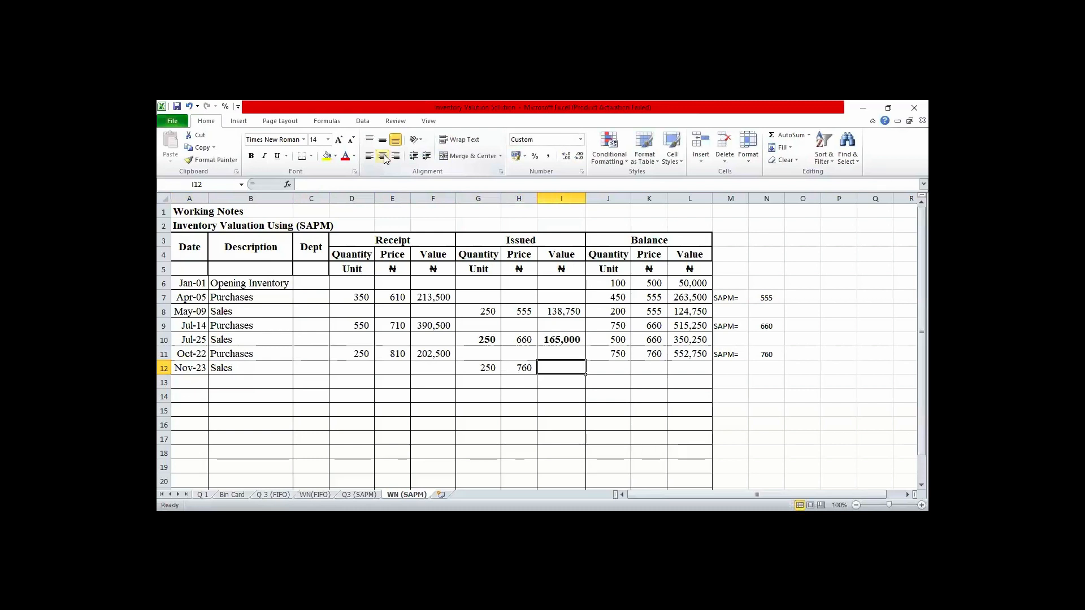
- Calculate the Nov-23 issued value in I12 by multiplying the issued quantity in G12 by the price in H12
type("=")
key("Left")
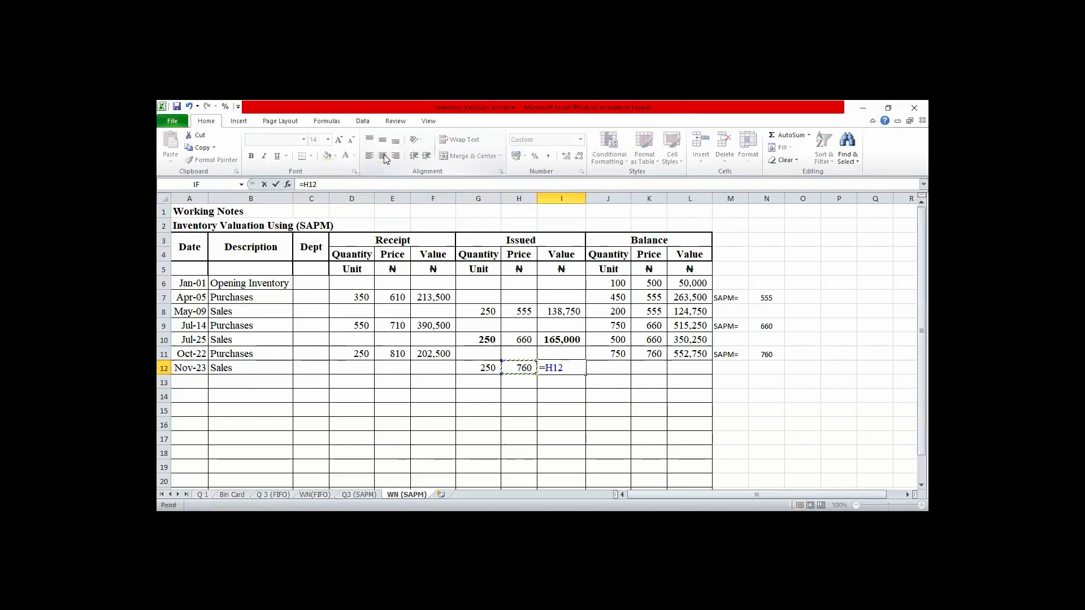
key("Left")
type("*")
key("Left")
key("Return")
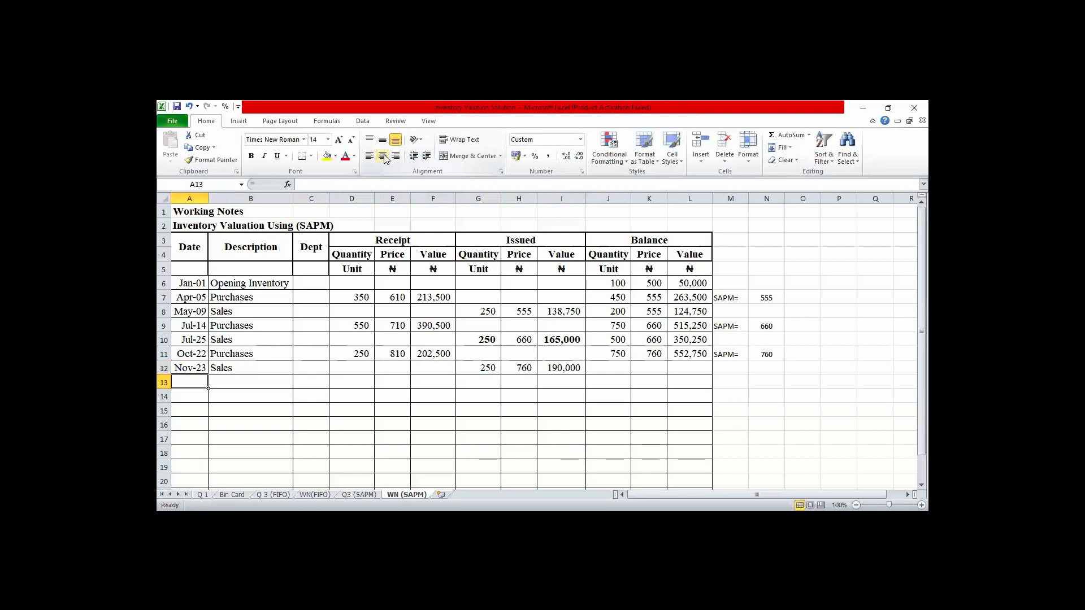
- Calculate the Nov-23 balance quantity in J12 by subtracting the issued quantity in G12 from the previous balance in J11
key("Right")
key("Right")
key("Right")
key("Right")
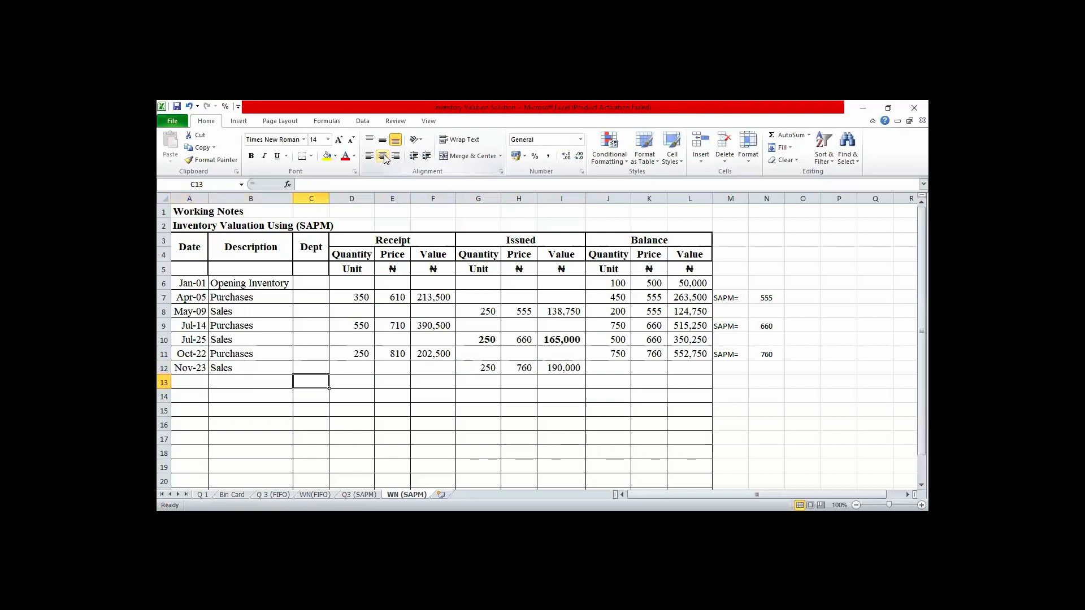
key("Right")
key("Right")
key("Right")
key("Right")
key("Right")
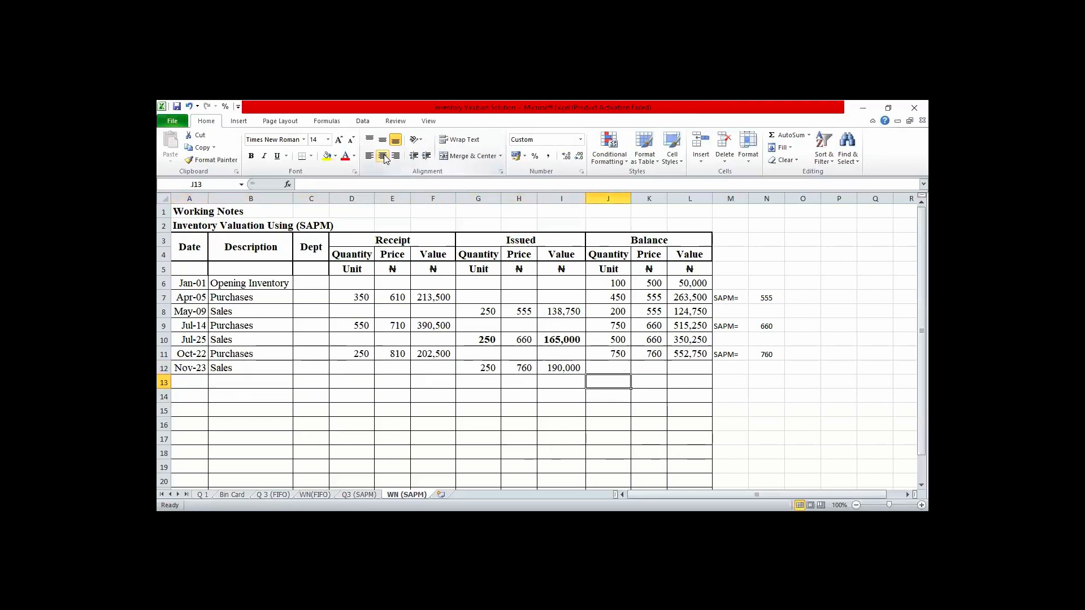
key("Up")
type("=")
key("Up")
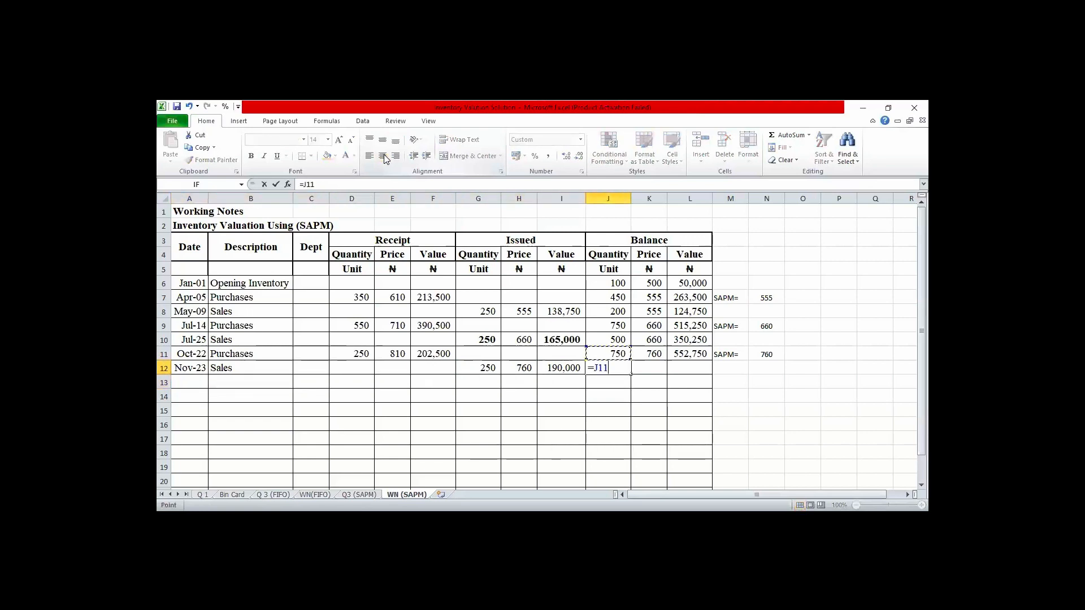
type("-")
key("Left")
key("Left")
key("Return")
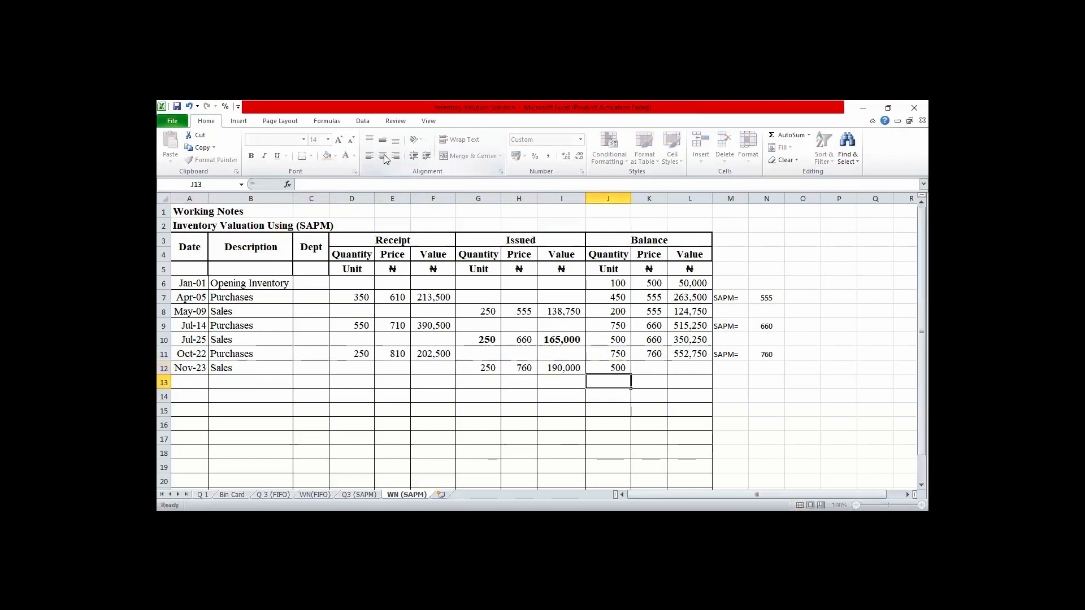
- Calculate the Nov-23 balance value in L12 with the formula =L11-I12
key("Up")
key("Right")
key("Right")
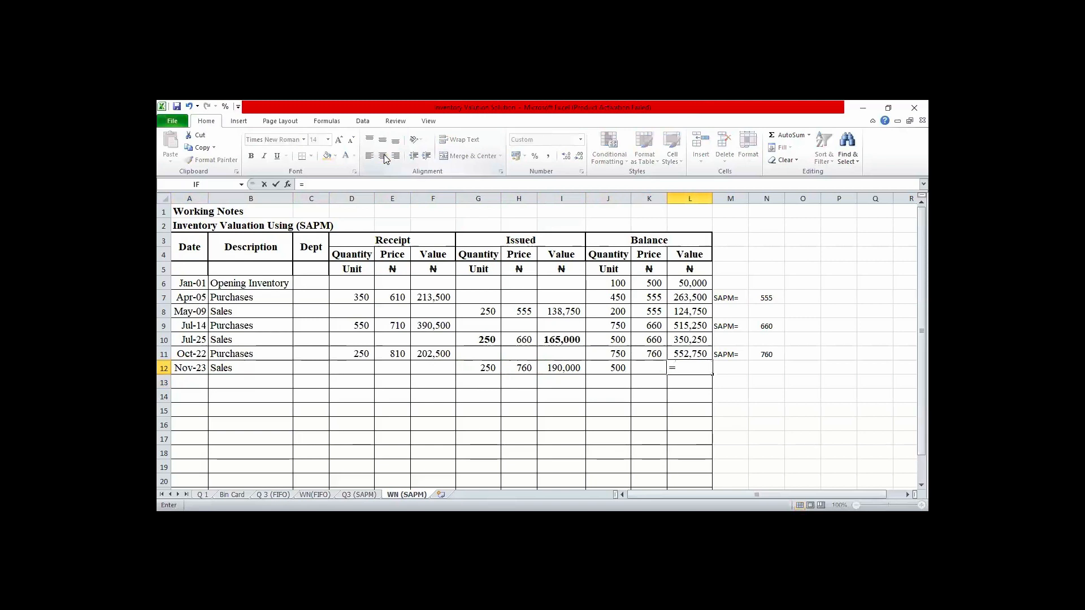
type("=")
key("Up")
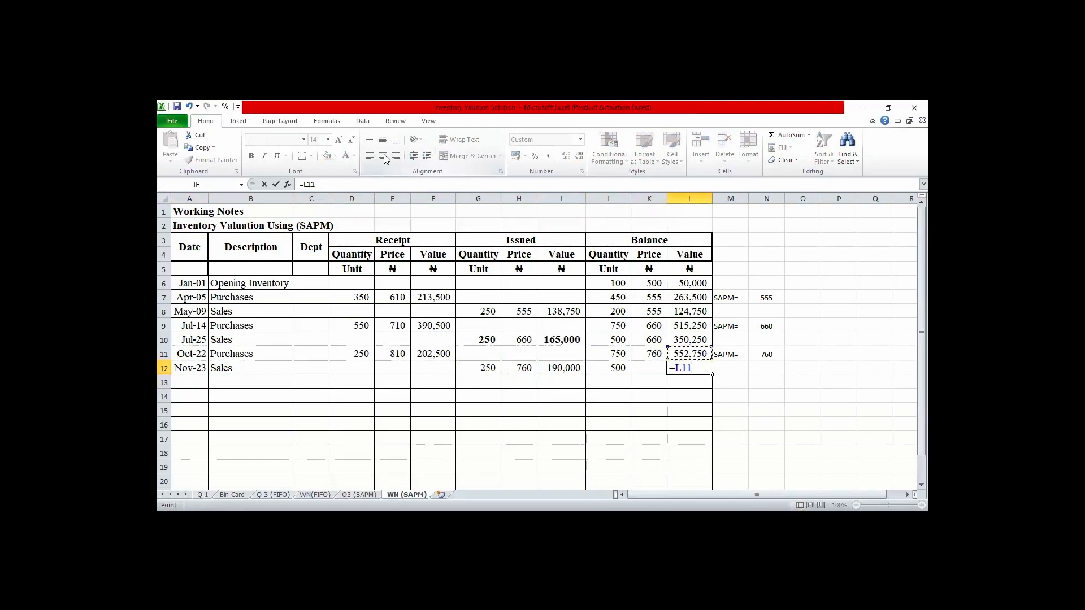
type("-I12")
key("Return")
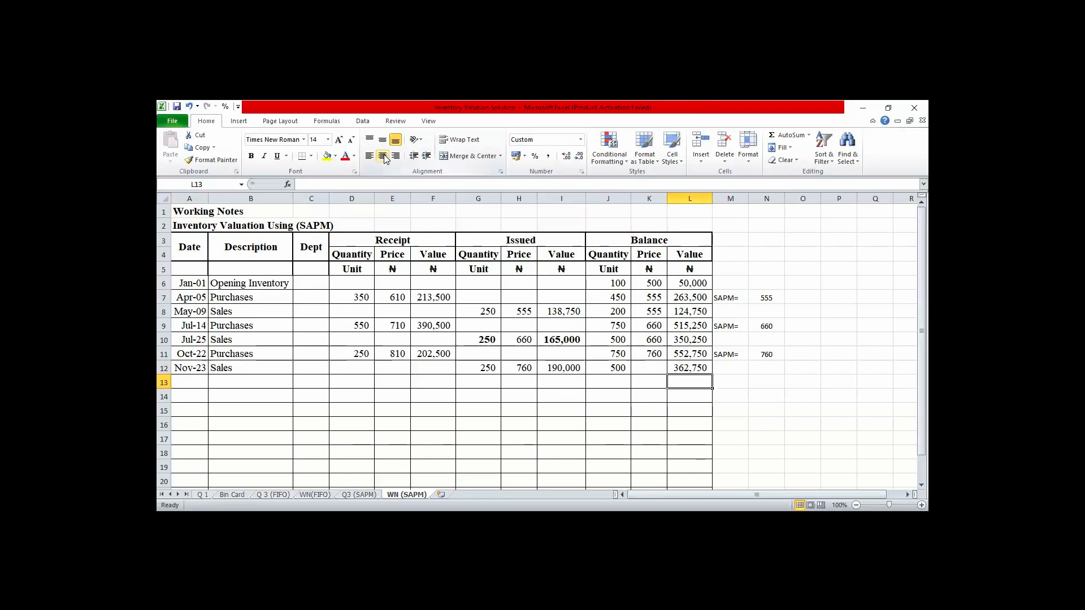
- Link the Nov-23 balance price in K12 to the price above it with the formula =K11
key("Left")
key("Left")
key("Left")
key("Left")
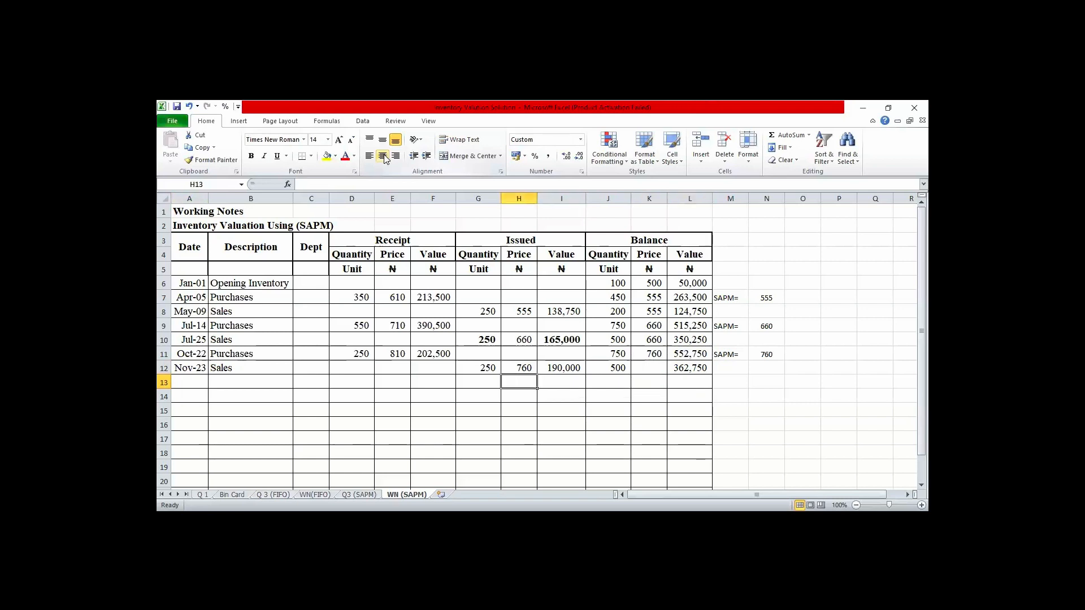
key("Right")
key("Right")
key("Right")
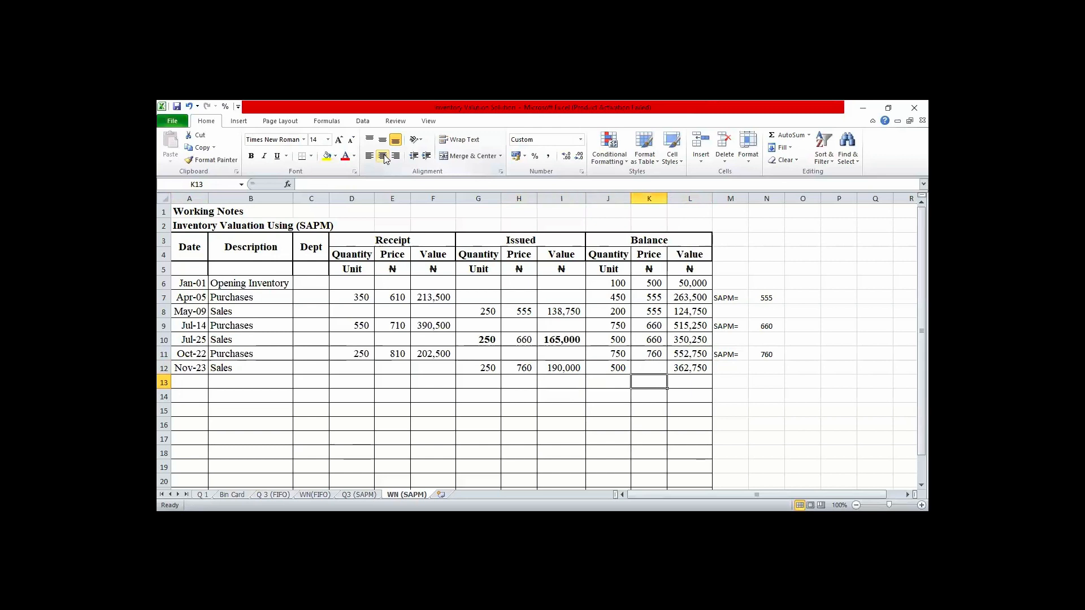
key("Up")
type("=")
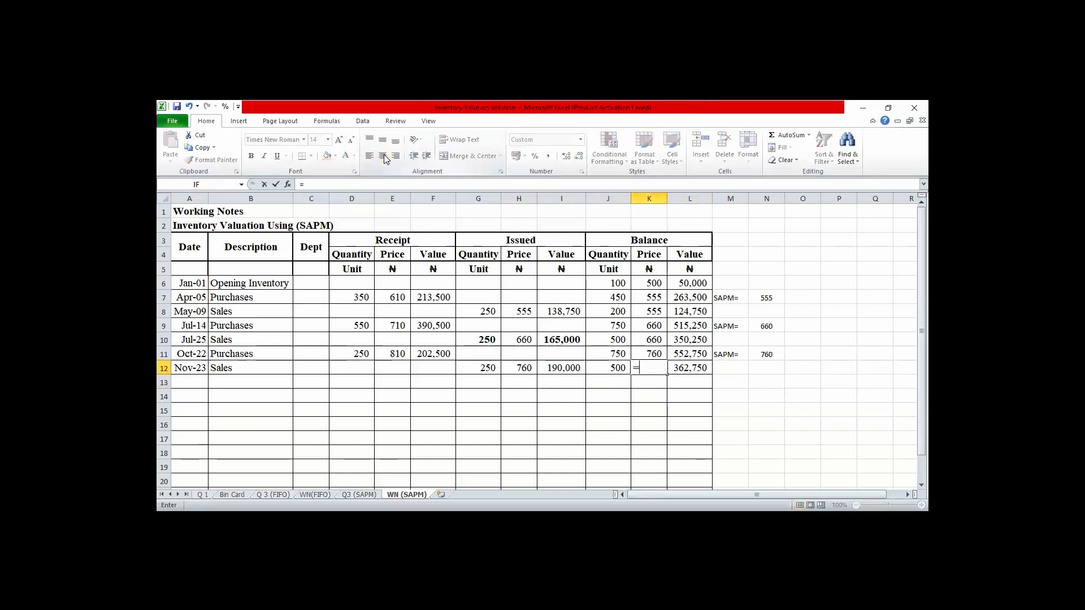
key("Up")
key("Return")
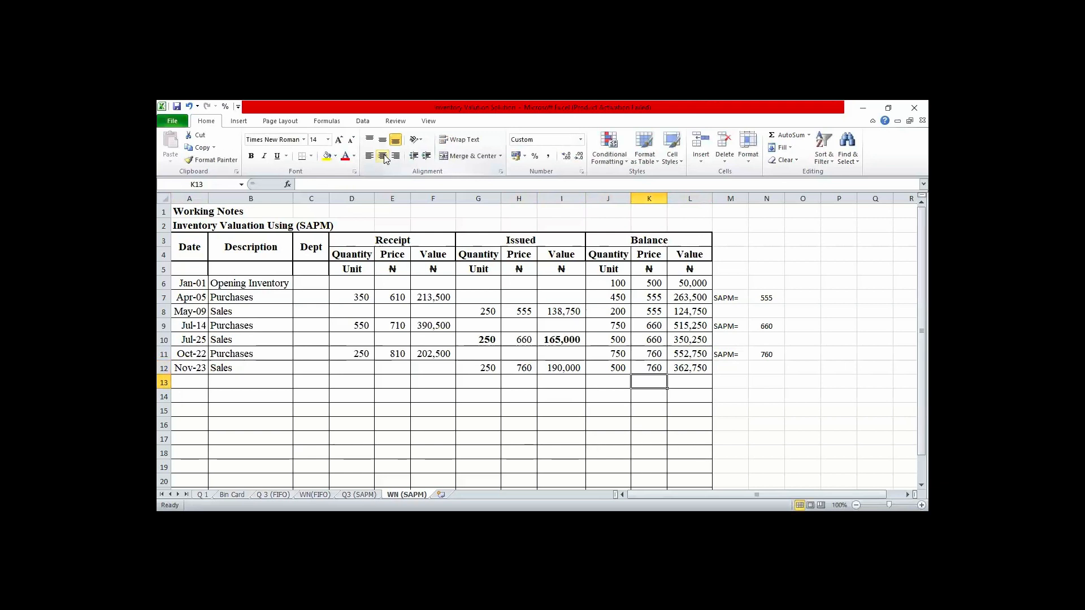
- Start row 13 with the date Dec-12 and the description Sales
key("Left")
key("Left")
key("Left")
key("Left")
key("Left")
key("Left")
key("Left")
key("Left")
key("Left")
key("Left")
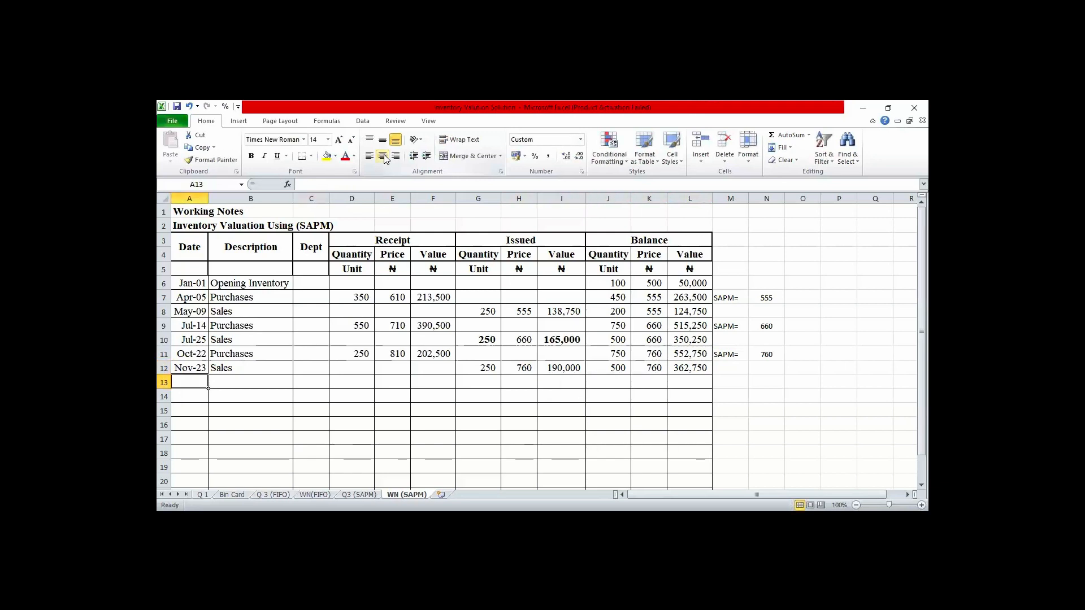
type("c")
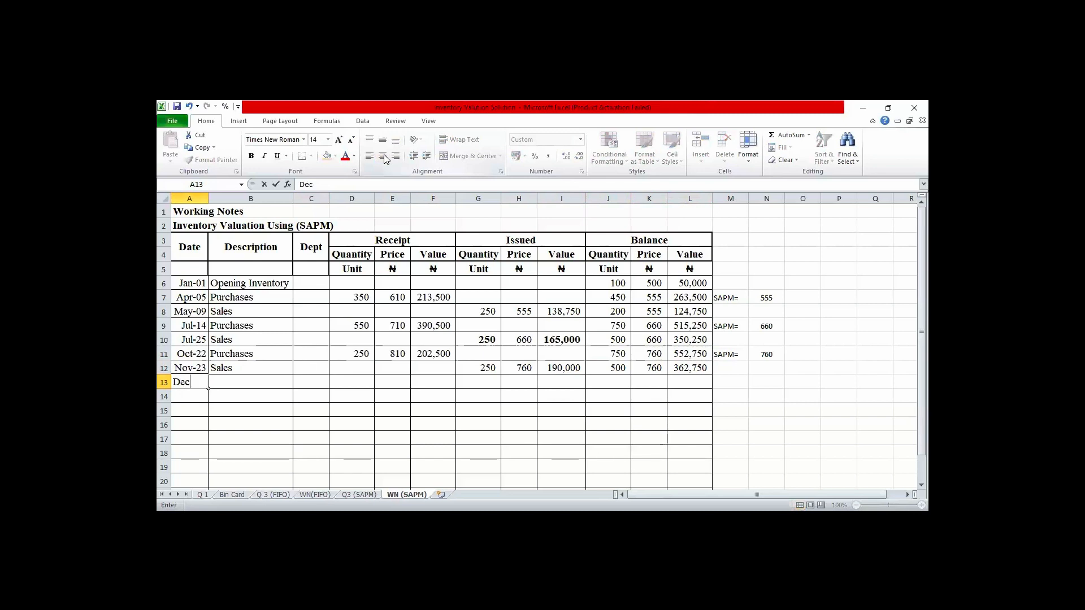
type(" -12")
key("Tab")
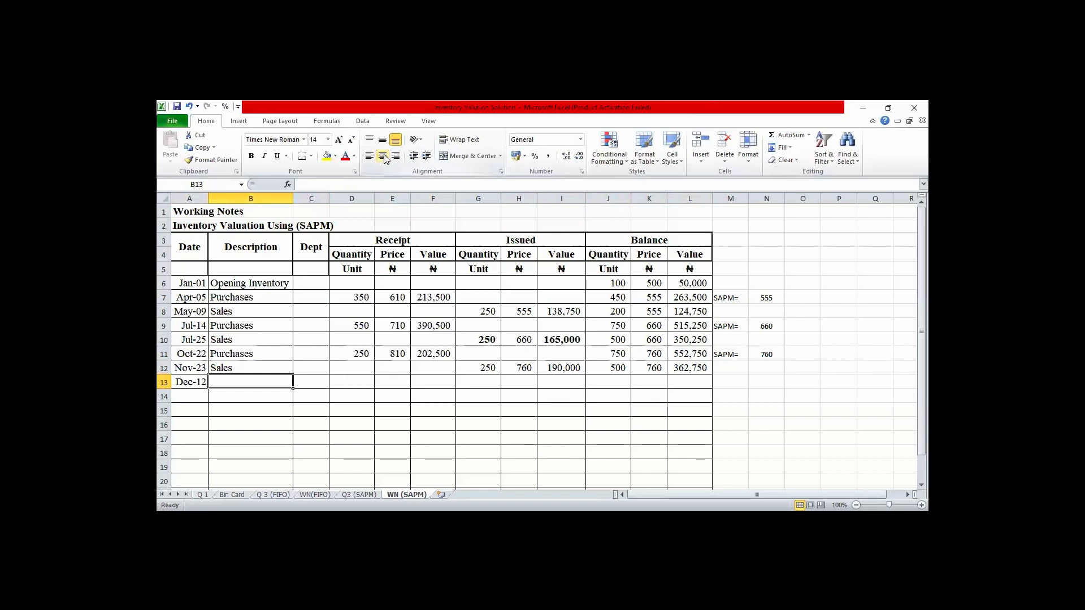
type("S")
key("Tab")
key("Tab")
key("Tab")
key("Tab")
key("Tab")
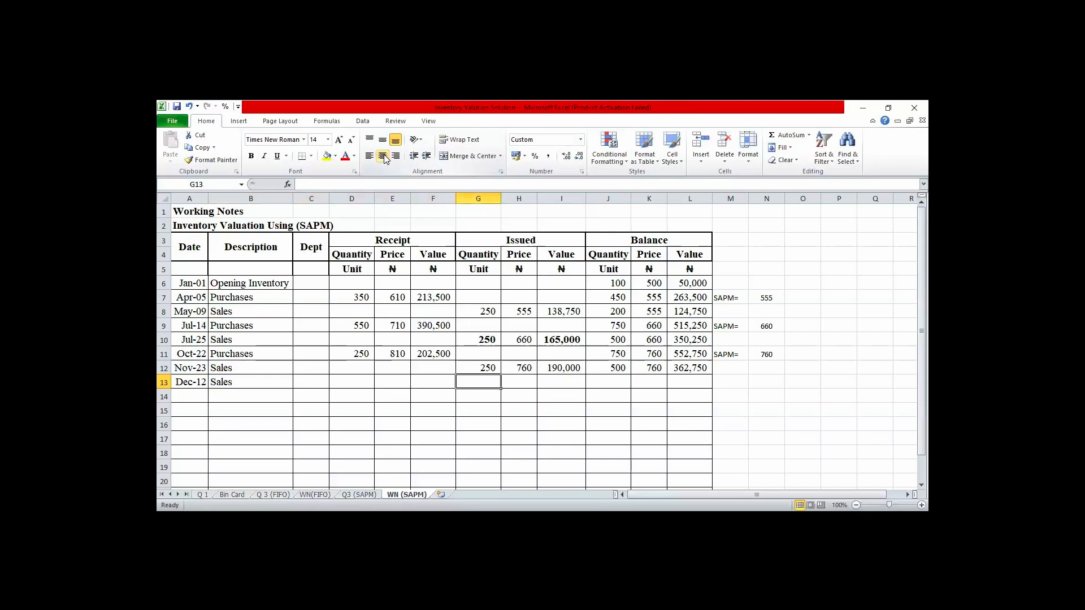
- Enter an issued quantity of 250 and a price of 760 for the Dec-12 sales in row 13
type("250")
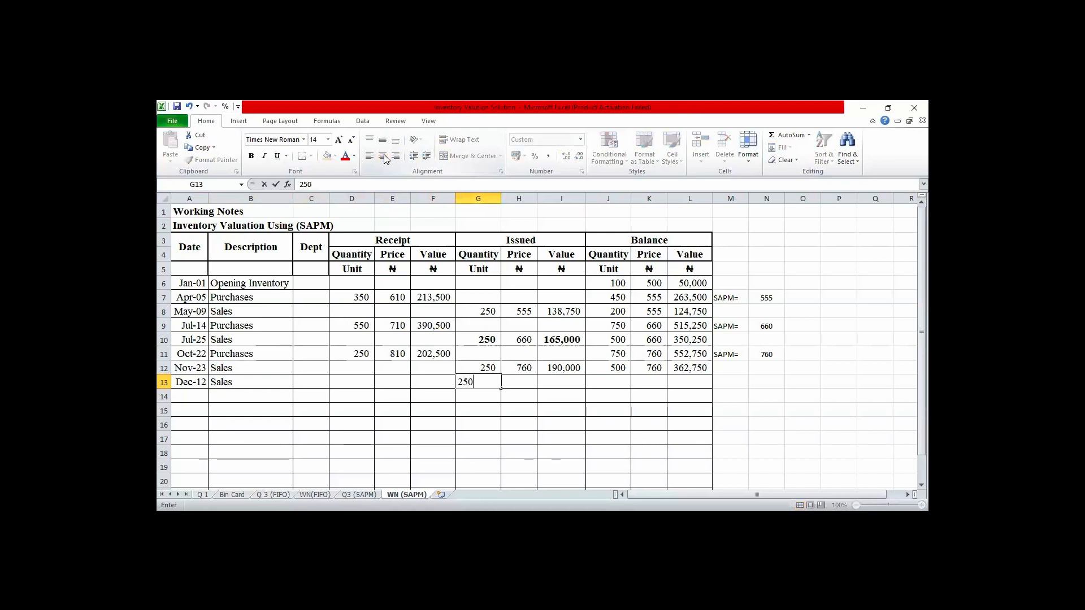
key("Tab")
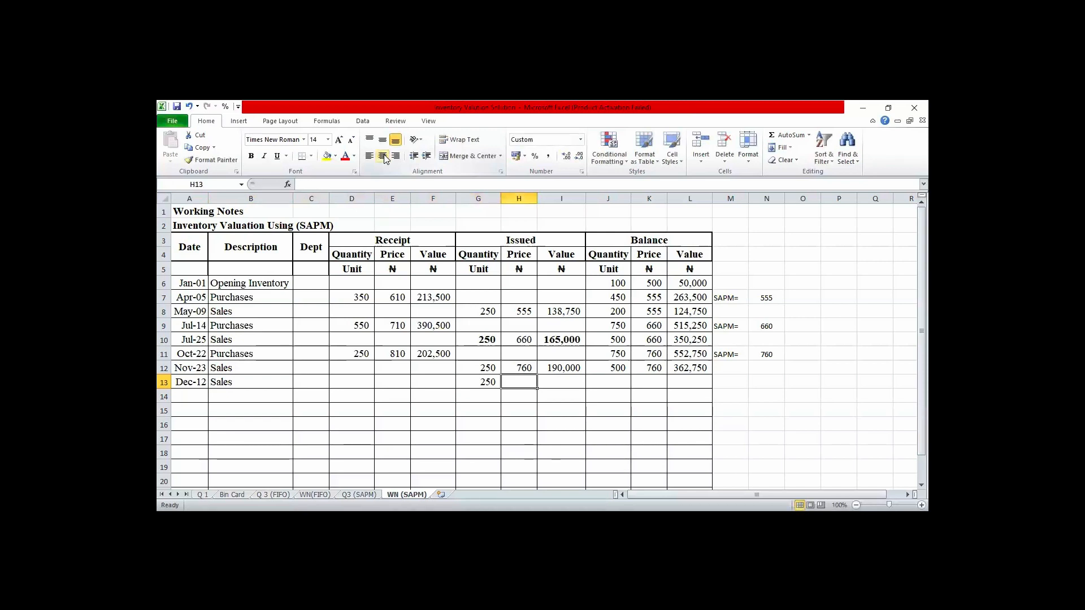
type("760")
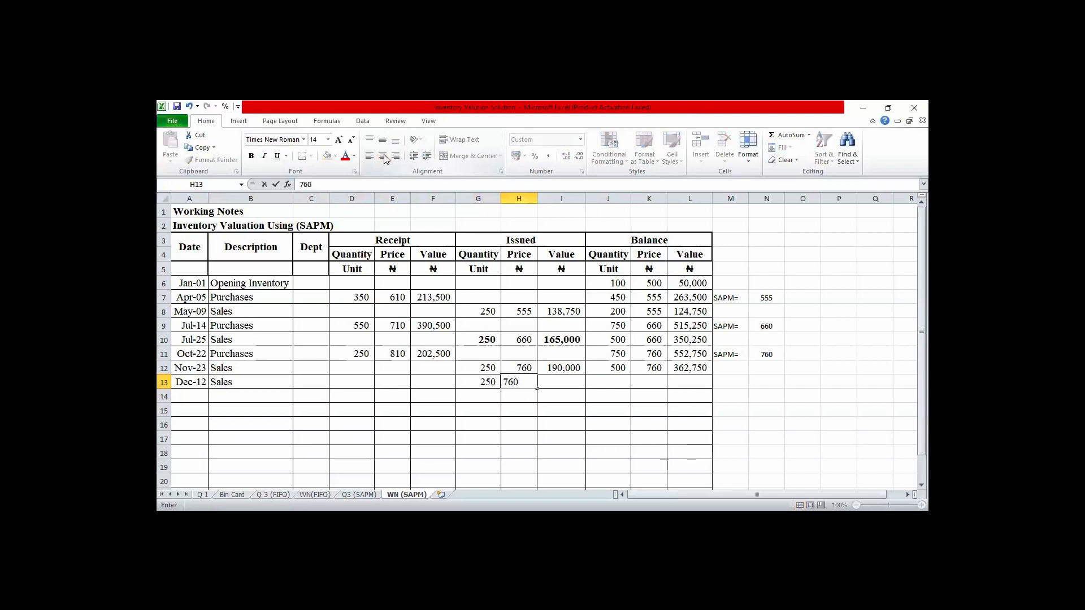
key("Tab")
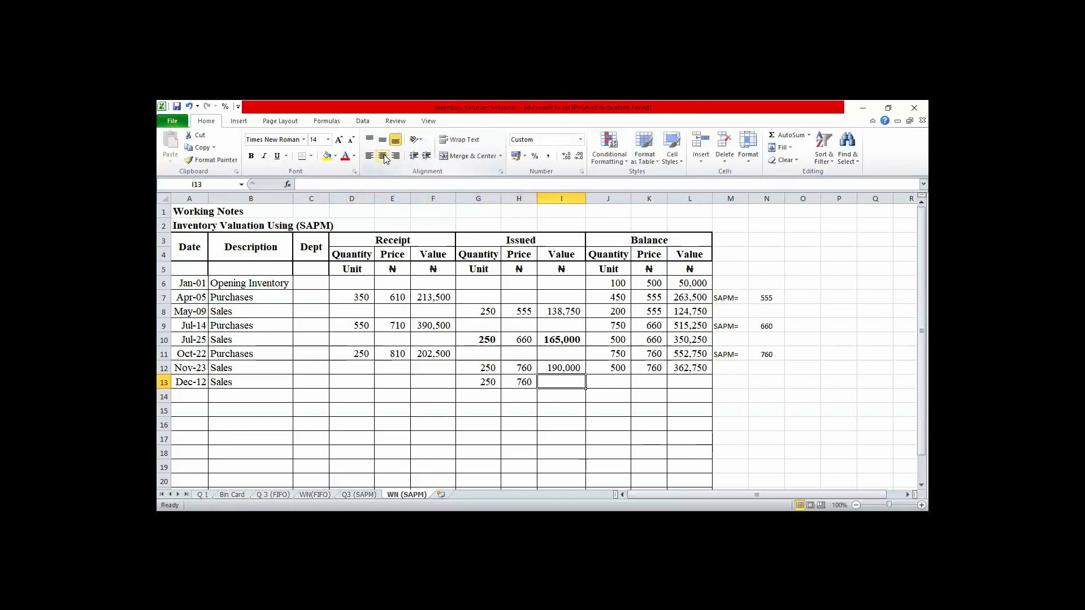
- Calculate the Dec-12 issued value in I13 with the formula =G13*H13
type("=")
key("Left")
key("Left")
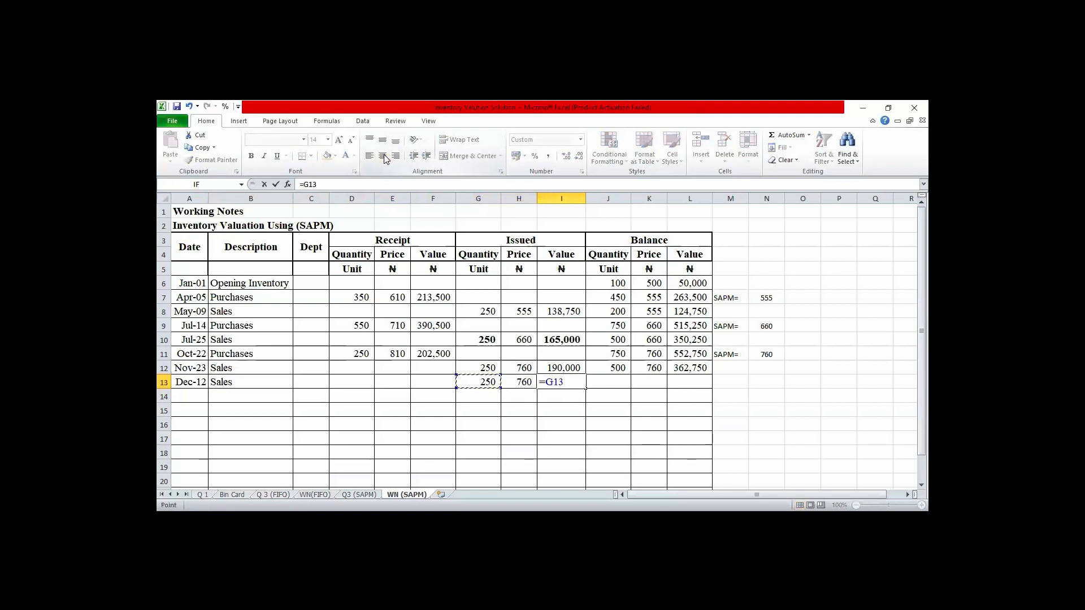
type("*")
key("Left")
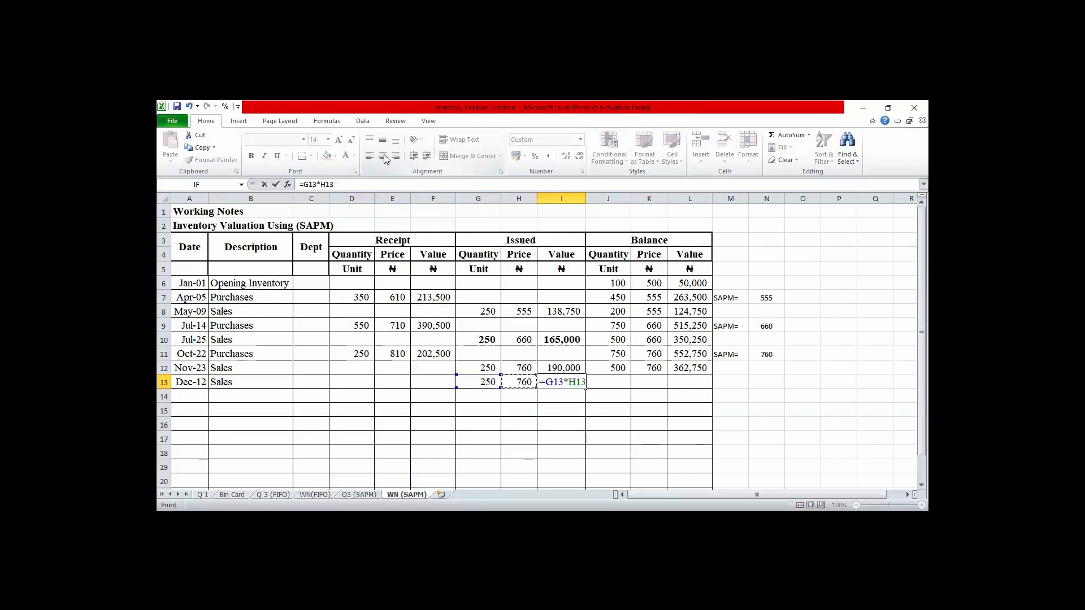
key("Return")
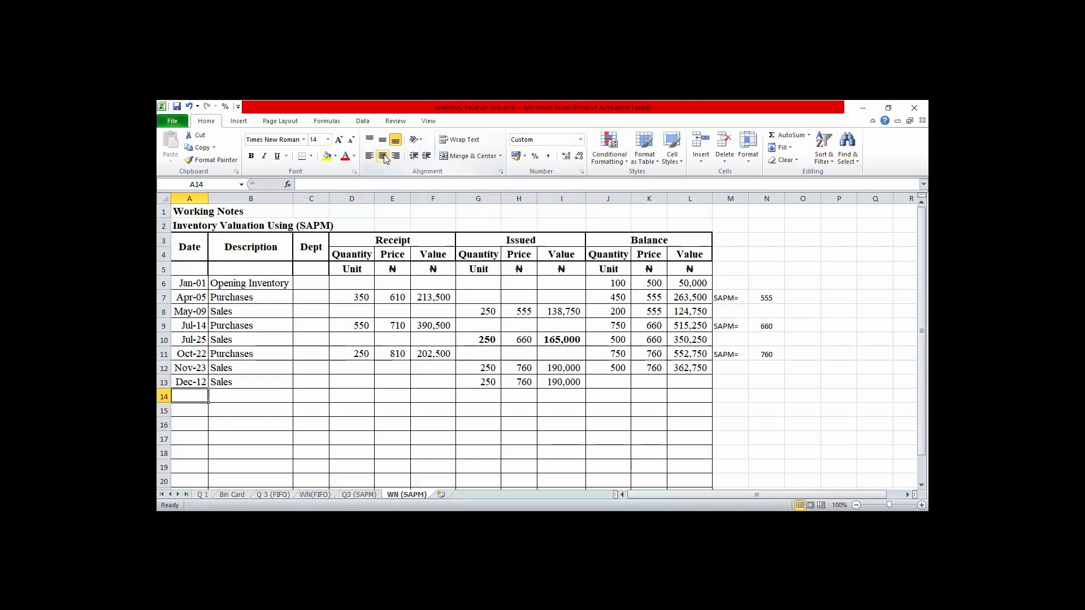
- Calculate the Dec-12 balance quantity in J13 with the formula =J12-G13
key("Right")
key("Right")
key("Right")
key("Right")
key("Right")
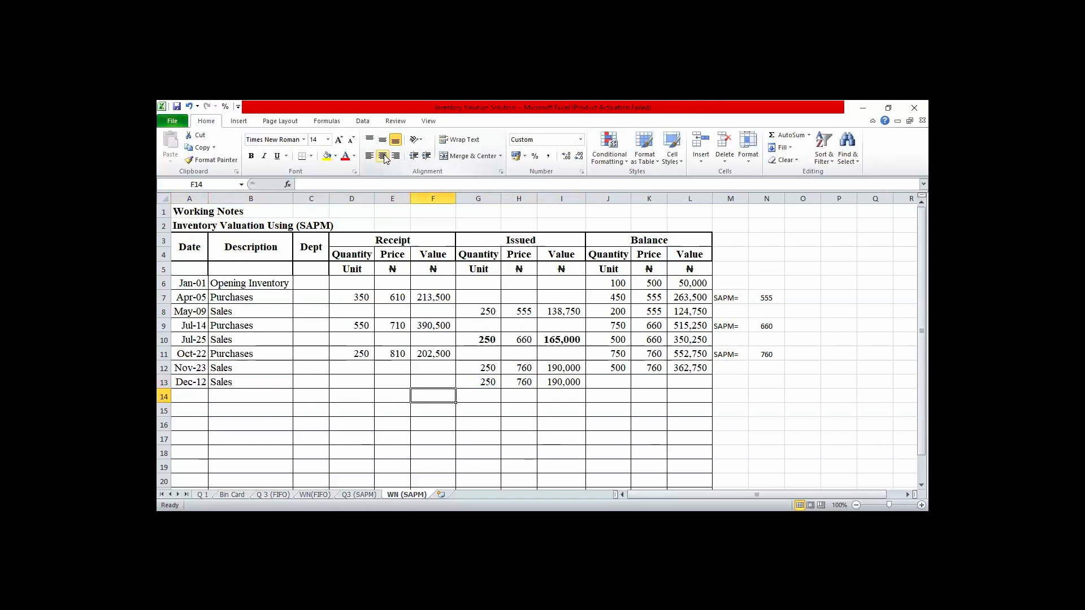
key("Right")
key("Right")
key("Right")
key("Right")
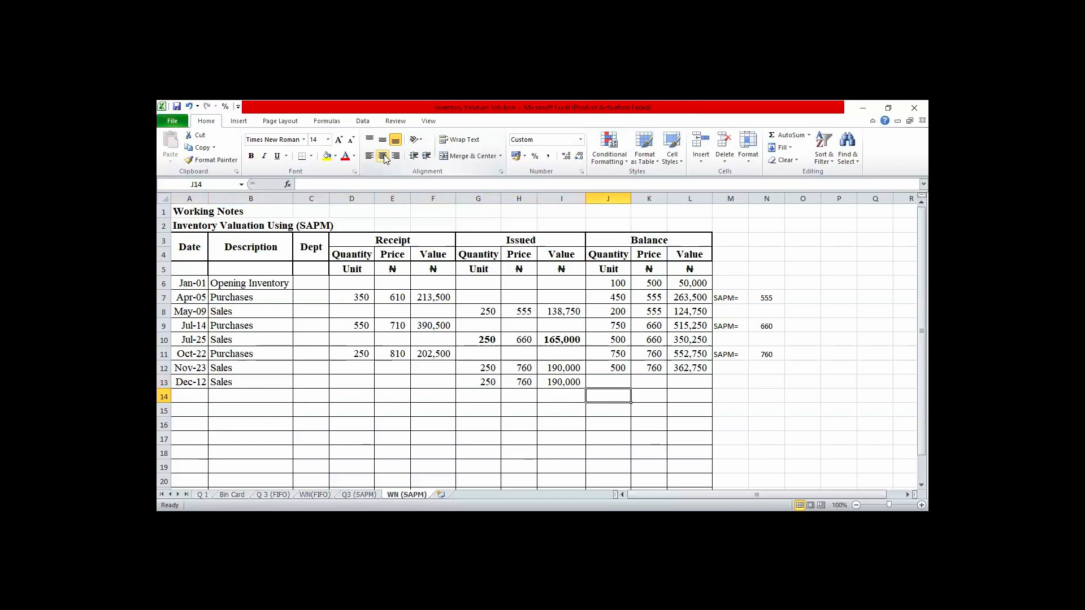
key("Up")
type("=")
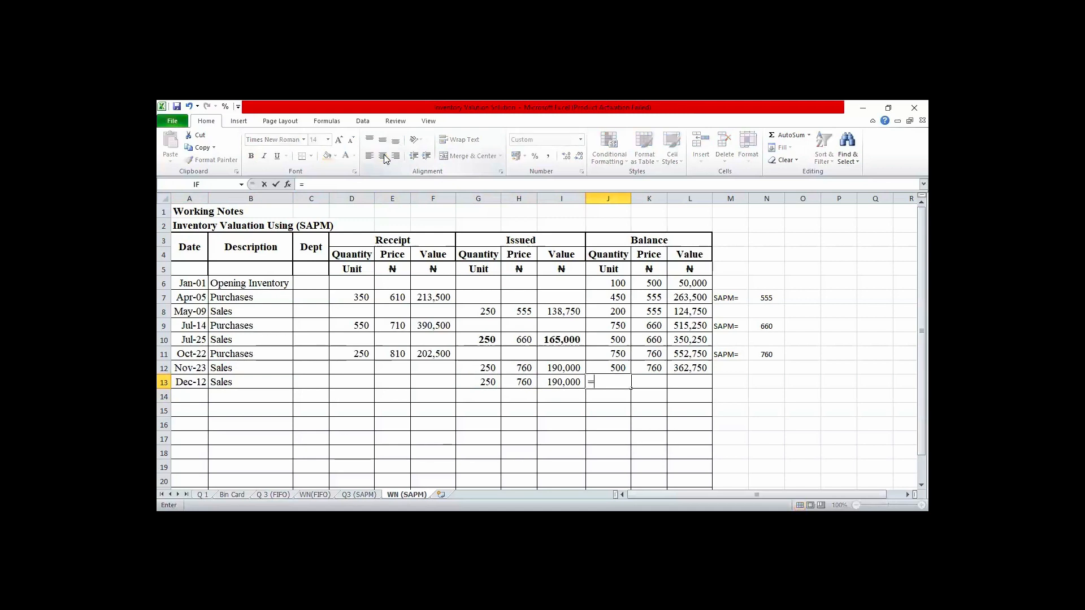
key("Up")
type("-")
key("Left")
key("Left")
key("Left")
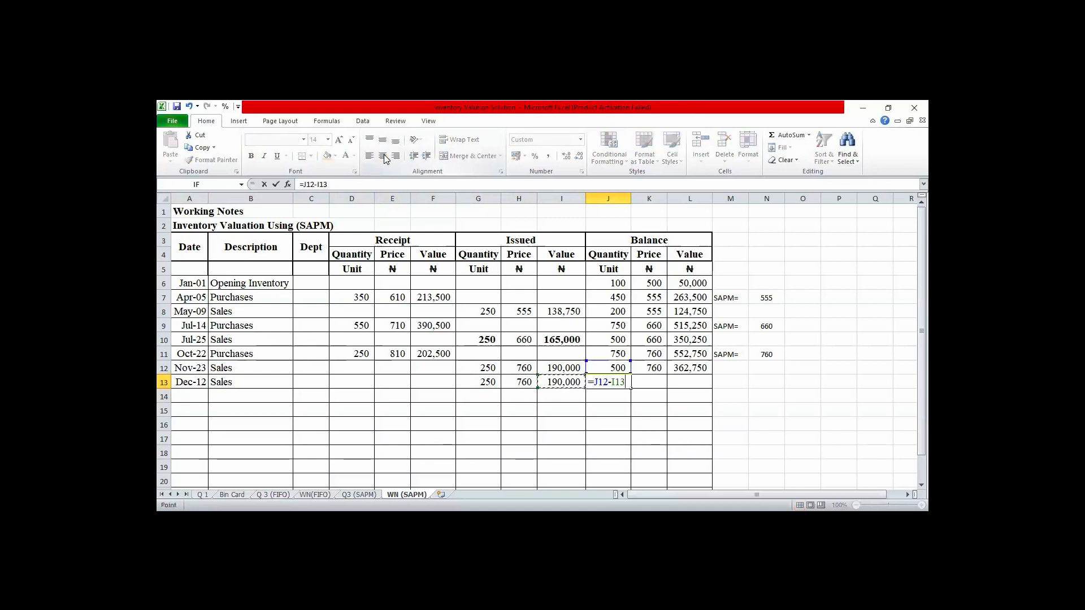
key("Return")
- Calculate the Dec-12 balance value in L13 by subtracting the issued value in I13 from the previous balance in L12
key("Up")
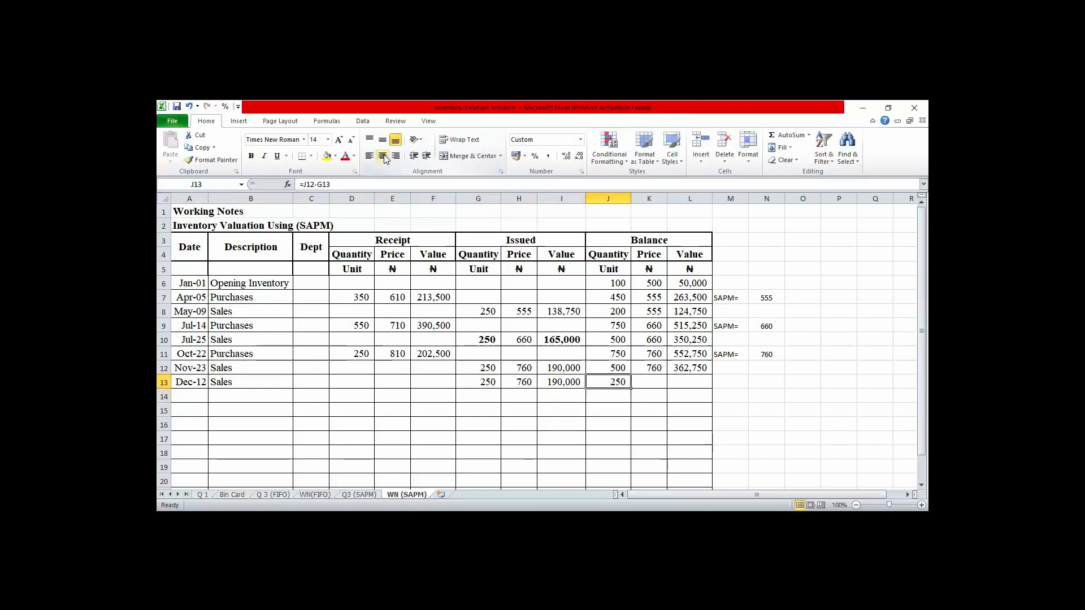
key("Right")
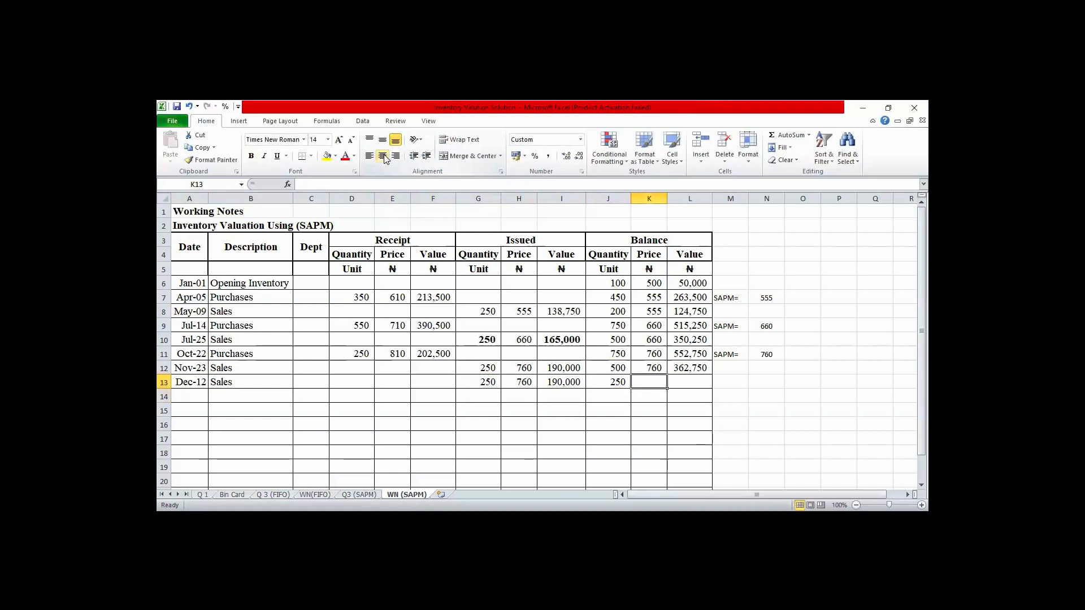
key("Right")
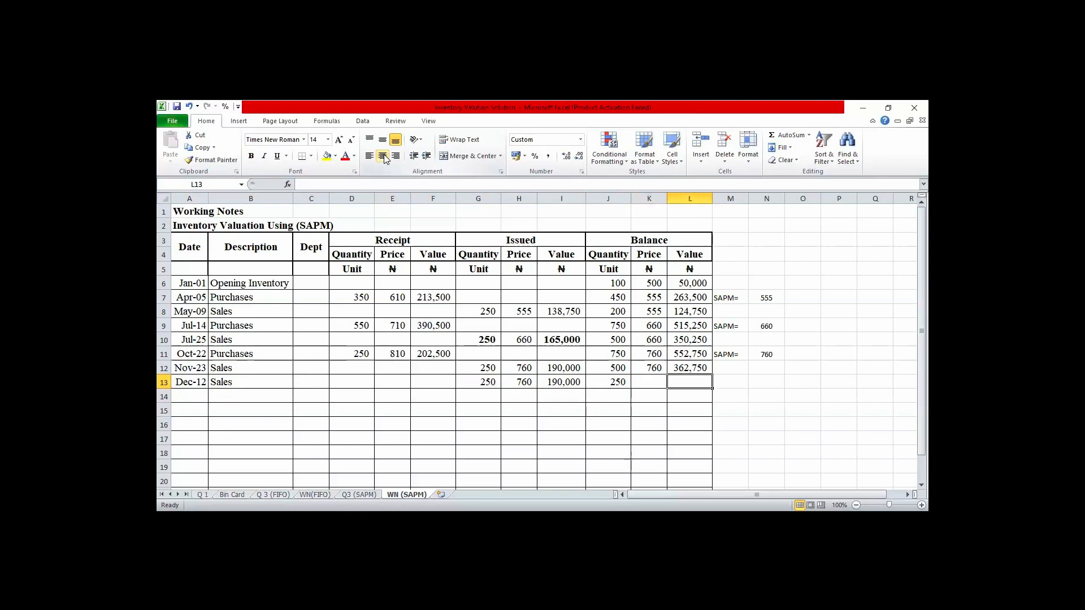
type("=")
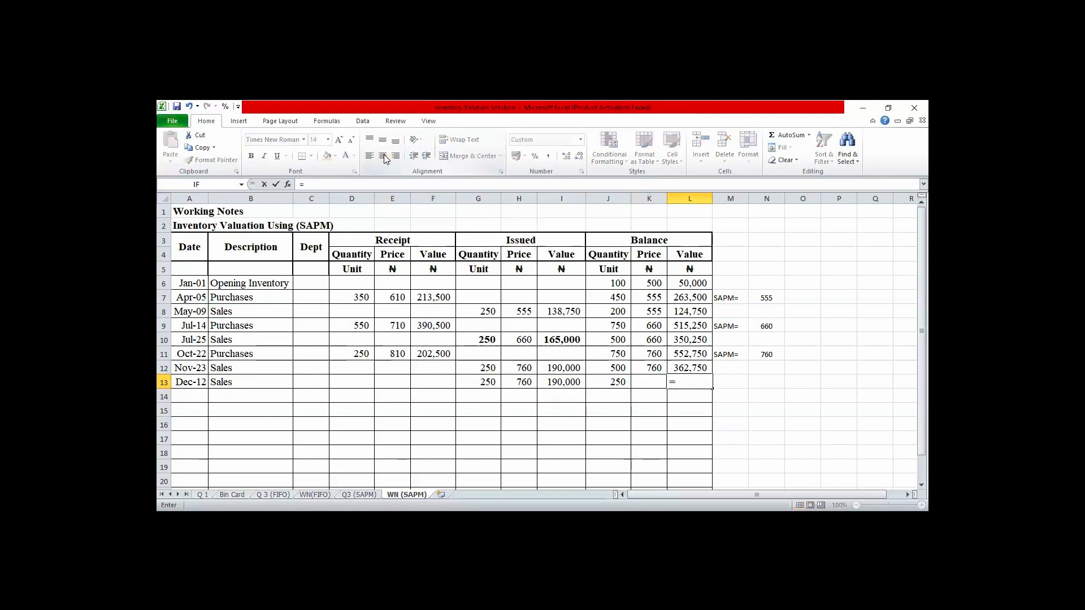
key("Up")
type("-")
key("Left")
key("Left")
key("Left")
key("Left")
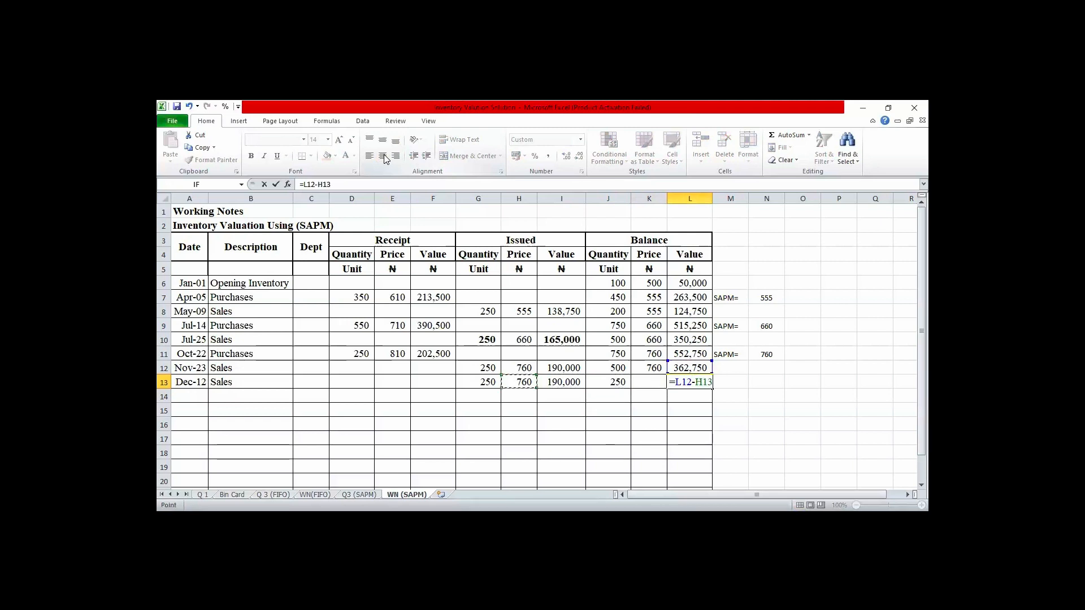
key("Return")
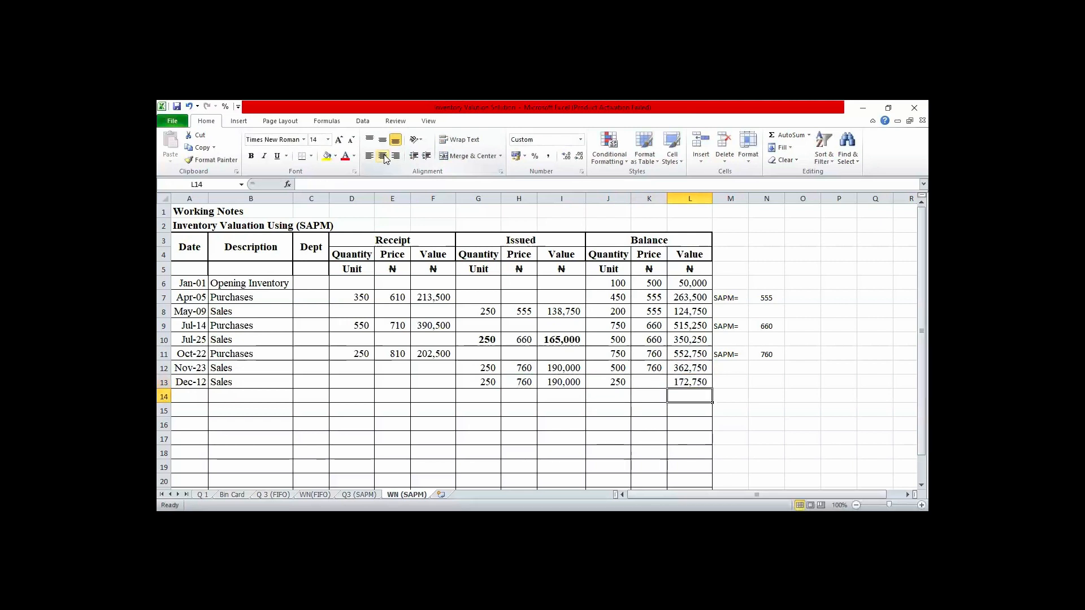
- Link the Dec-12 balance price in K13 to the price above it with the formula =K12
key("Up")
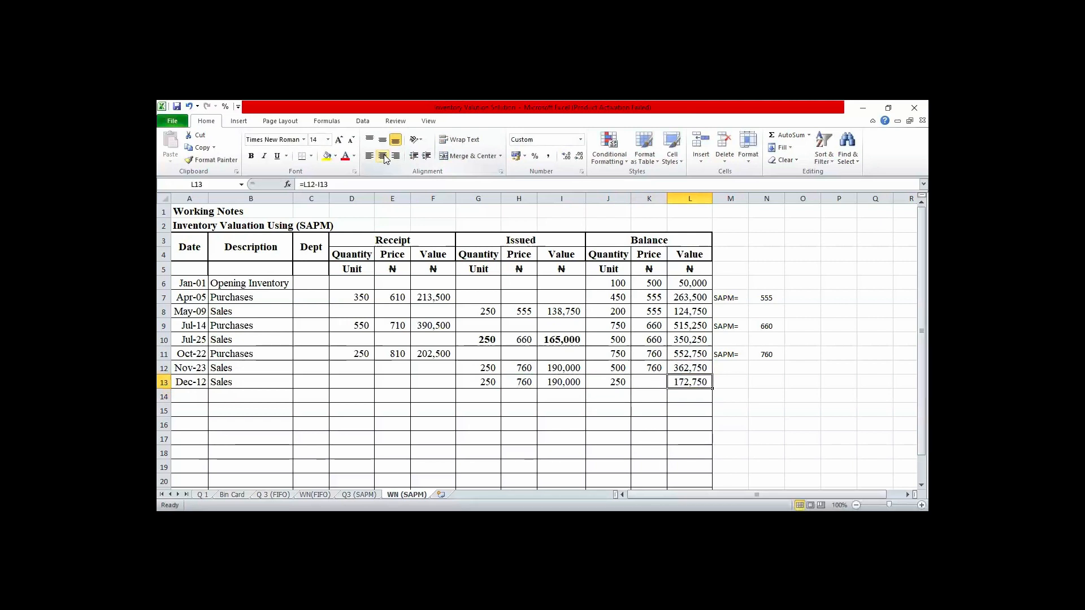
key("Left")
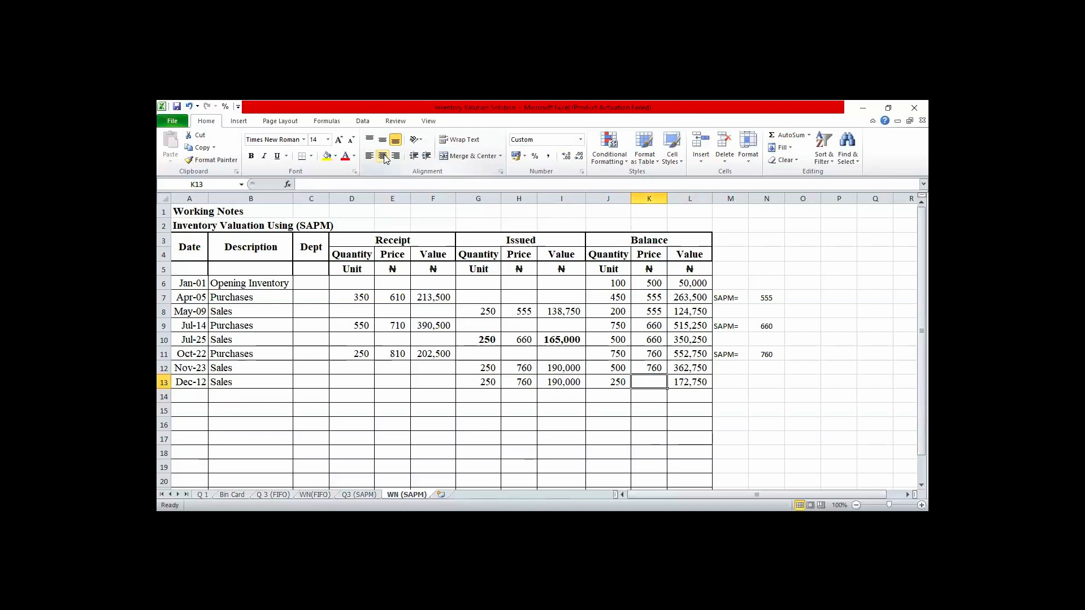
type("=")
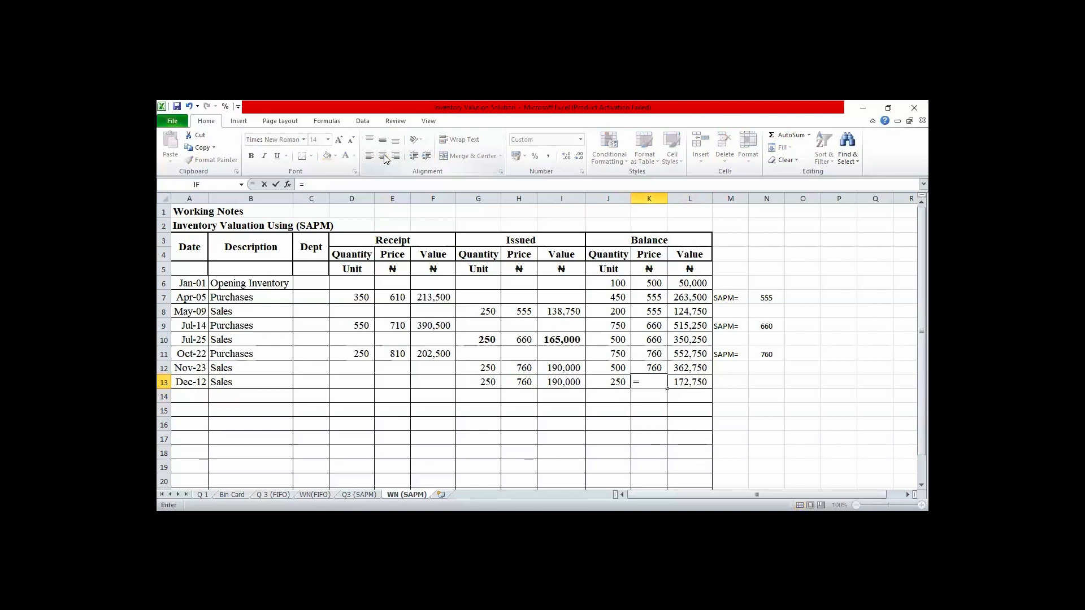
key("Up")
key("Return")
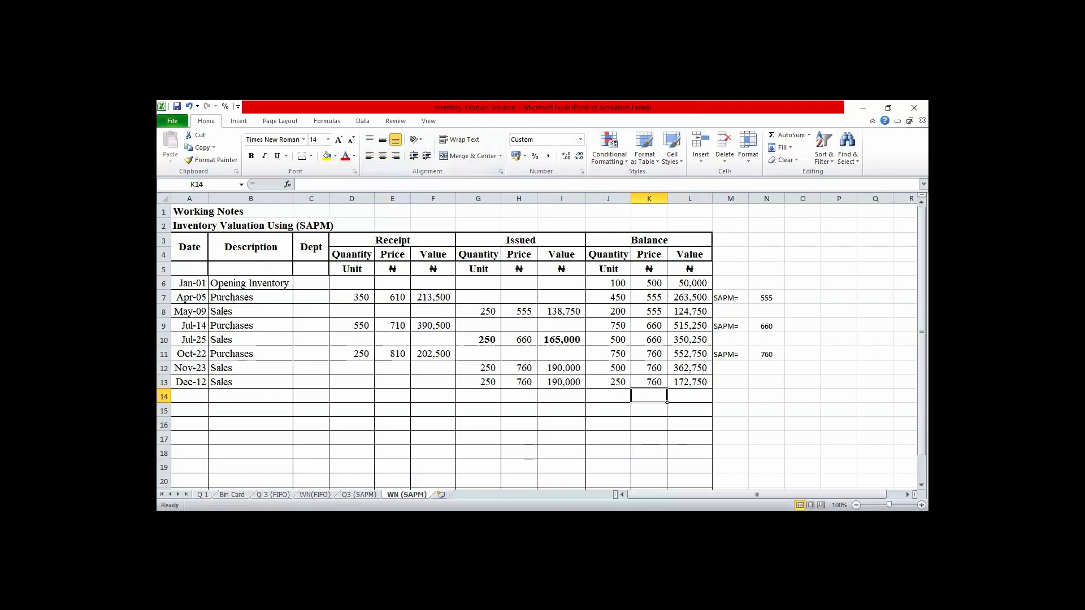
- Open the Q 3 (FIFO) worksheet containing the completed Statement of Profit or Loss
key("ctrl+Page_Up")
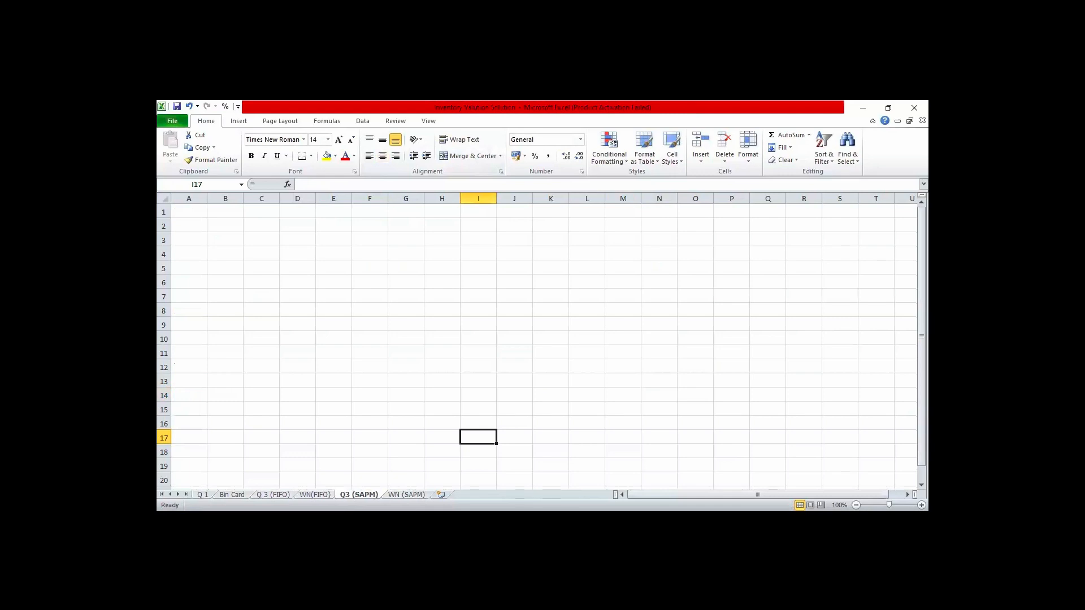
key("ctrl+Page_Up")
key("ctrl+Page_Up")
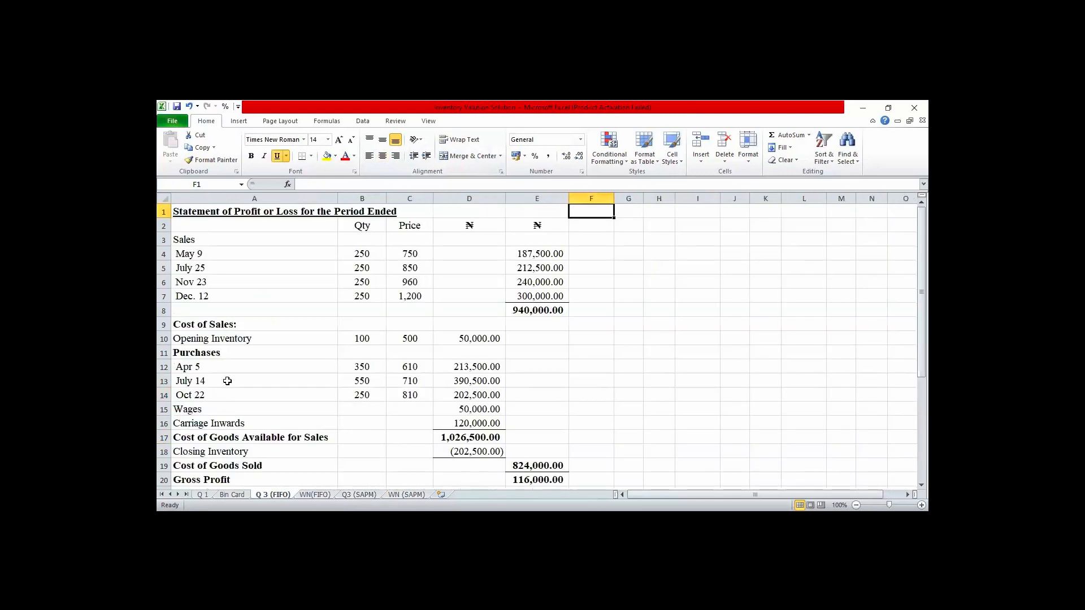
left_click(194, 211)
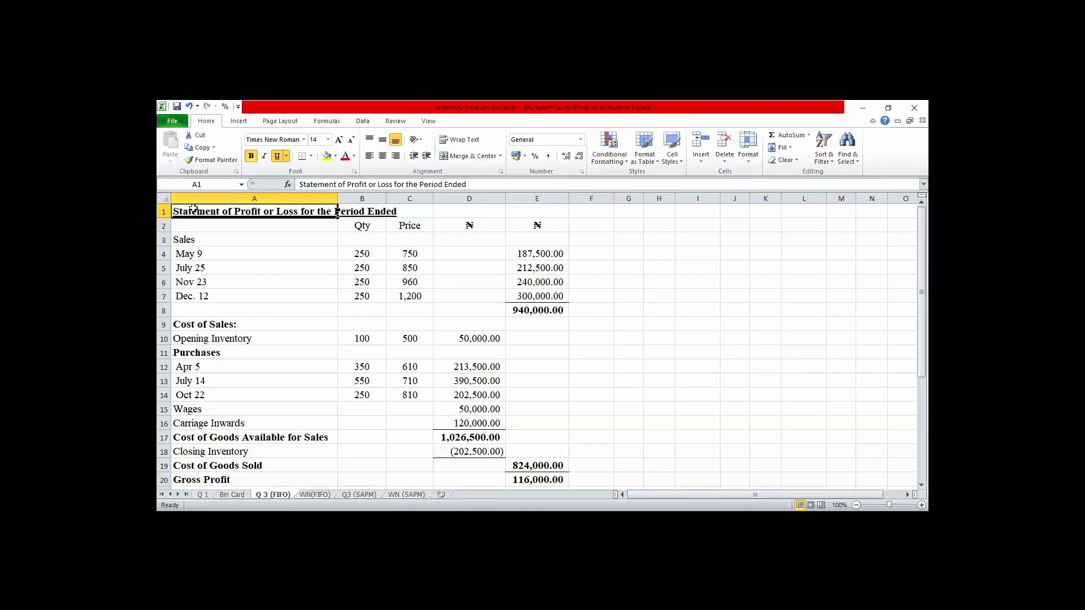
key("shift+Down")
key("shift+Down")
key("shift+Down")
key("shift+Down")
key("shift+Down")
key("shift+Down")
key("shift+Down")
key("shift+Down")
key("shift+Down")
key("shift+Down")
key("shift+Down")
key("shift+Down")
key("shift+Down")
key("shift+Down")
key("shift+Down")
key("shift+Down")
key("shift+Down")
key("shift+Down")
key("shift+Down")
key("shift+Down")
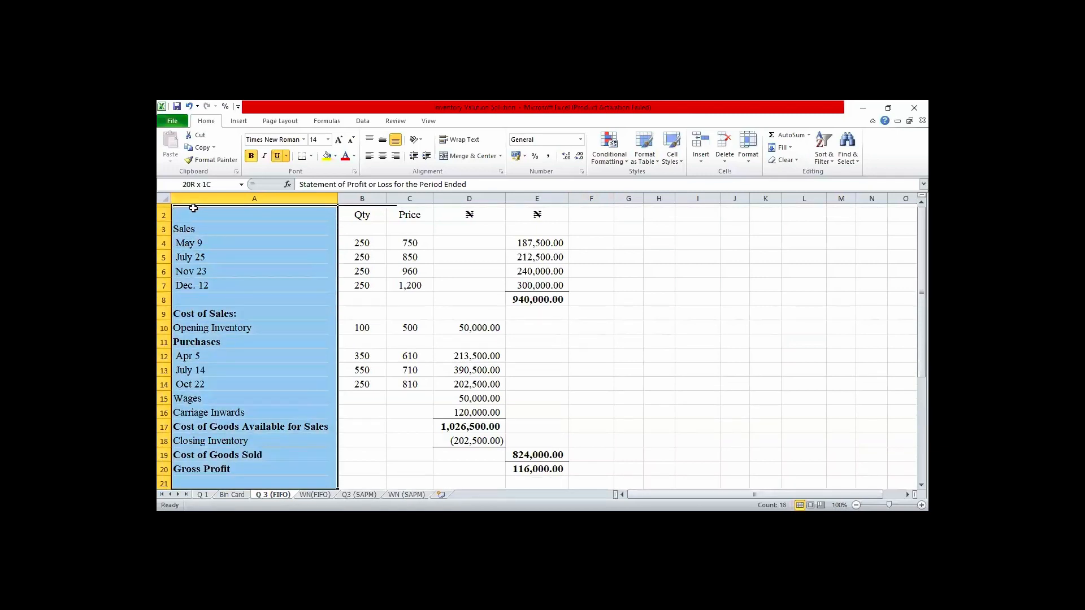
key("shift+Down")
key("shift+Down")
key("shift+Down")
key("shift+Down")
key("shift+Down")
key("shift+Down")
key("shift+Down")
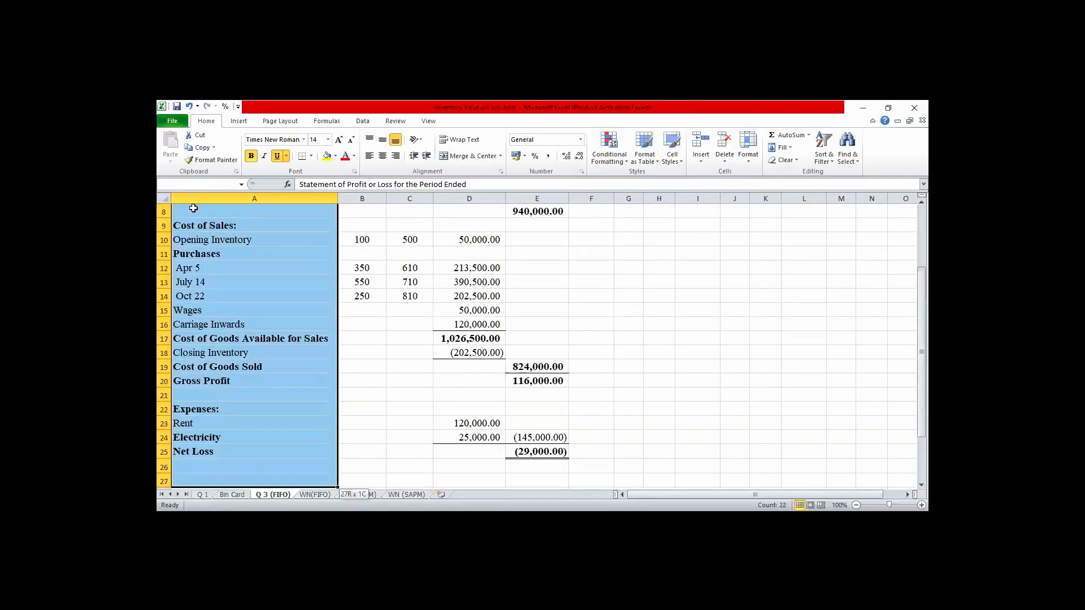
key("shift+Right")
key("shift+Right")
key("shift+Right")
key("shift+Right")
key("ctrl+c")
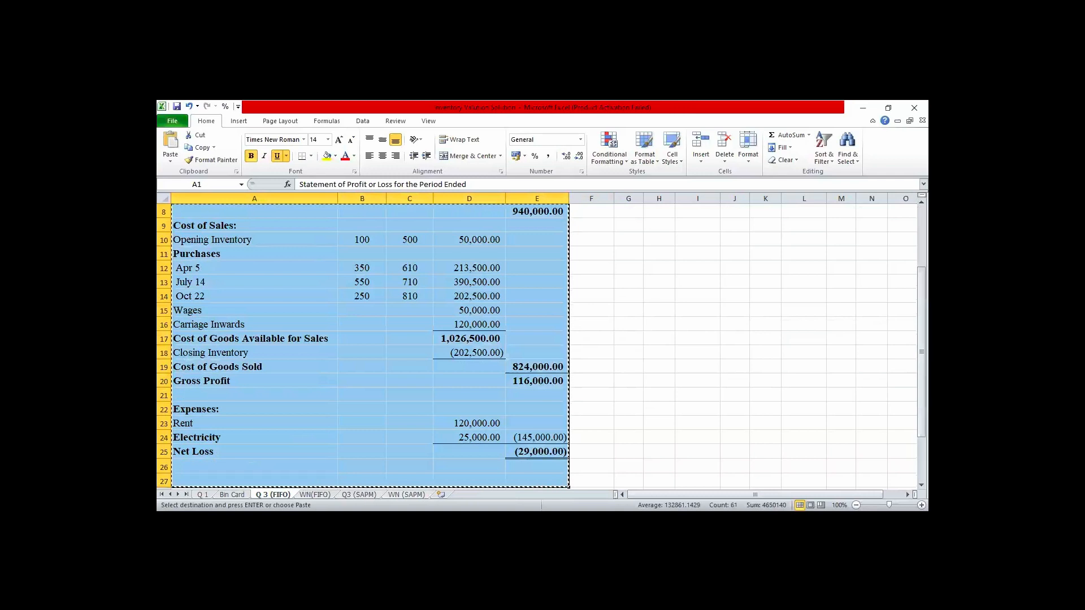
key("ctrl+Page_Down")
key("ctrl+Page_Down")
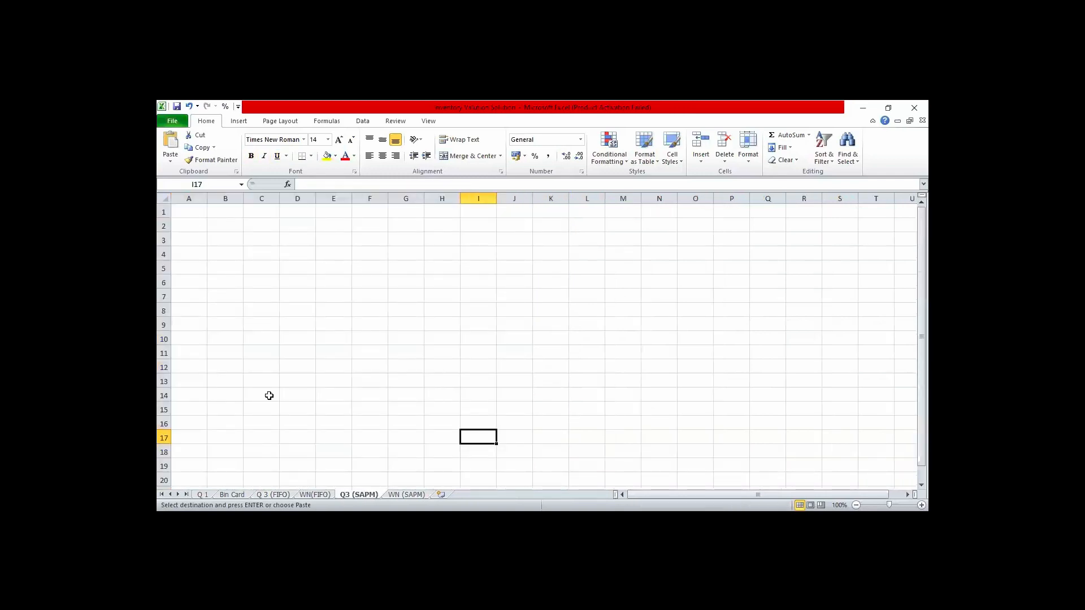
key("ctrl+Page_Up")
key("ctrl+Page_Up")
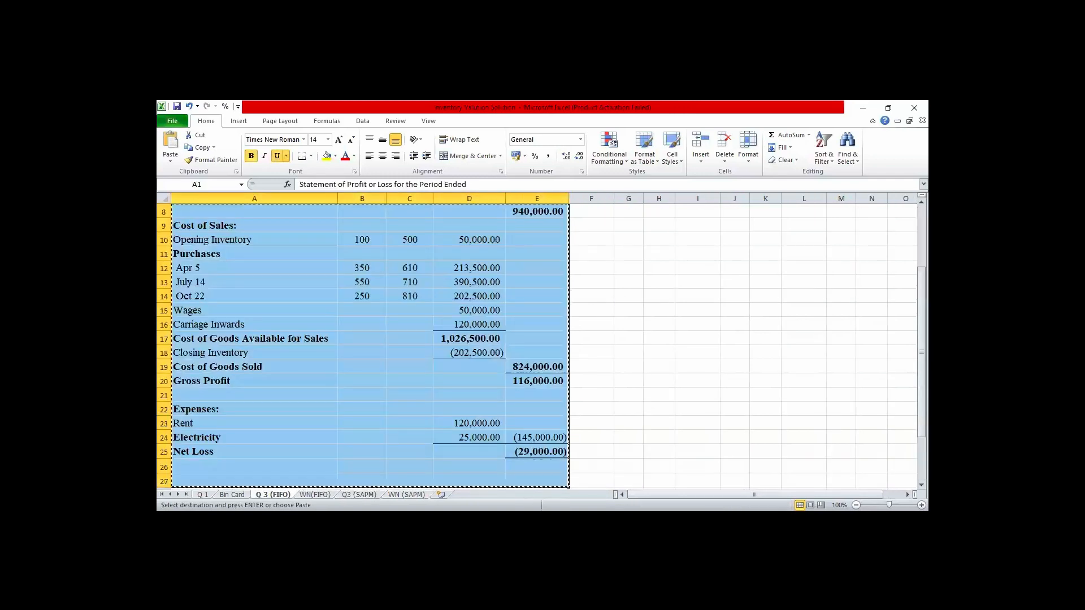
- Copy the entire Q 3 (FIFO) worksheet and paste it into the blank Q3 (SAPM) worksheet starting at A1
left_click(164, 198)
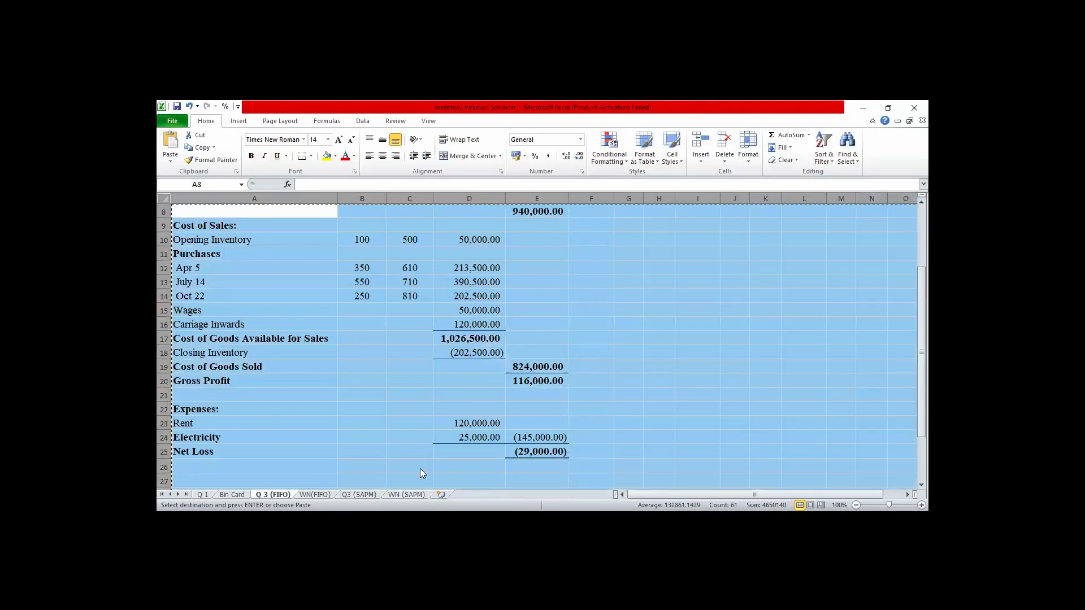
left_click(623, 349)
key("ctrl+Page_Down")
key("ctrl+Page_Down")
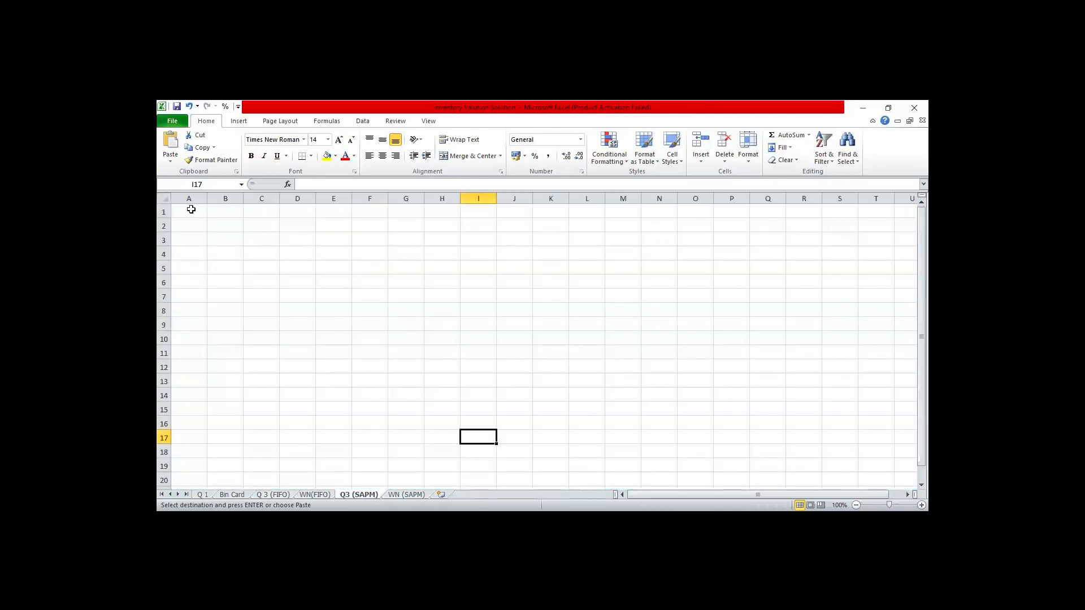
left_click(188, 209)
key("ctrl+v")
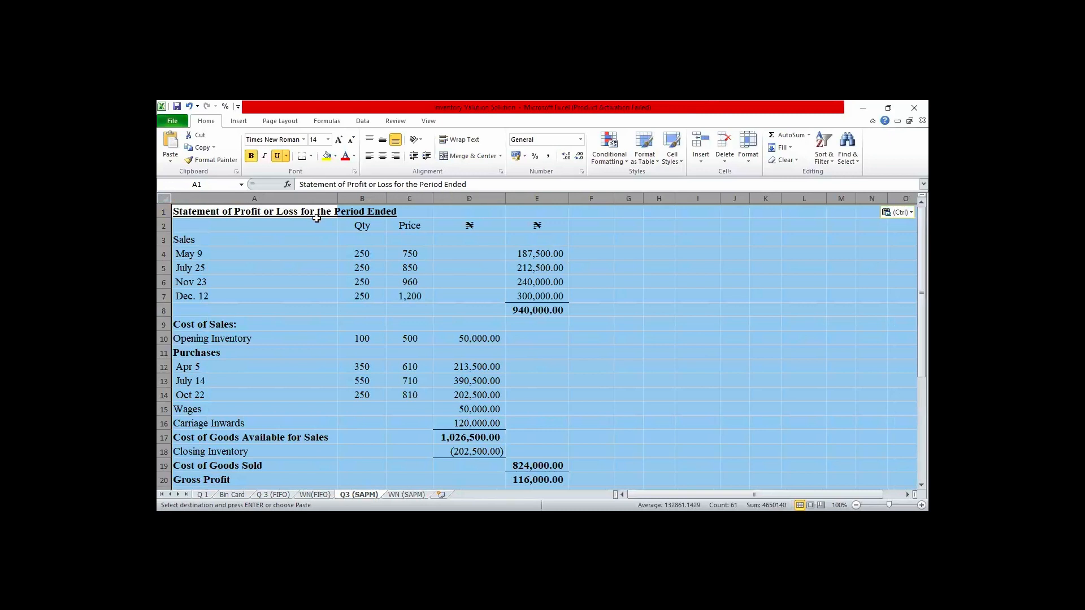
- Append "(SAPM)" to the statement title in A1 of the Q3 (SAPM) worksheet
left_click(293, 209)
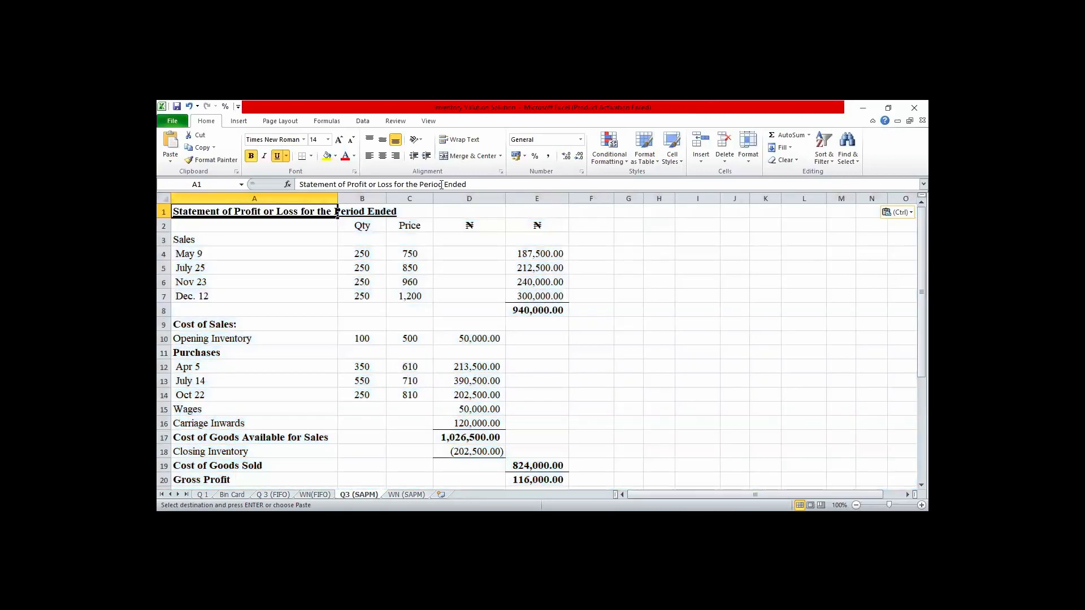
left_click(476, 181)
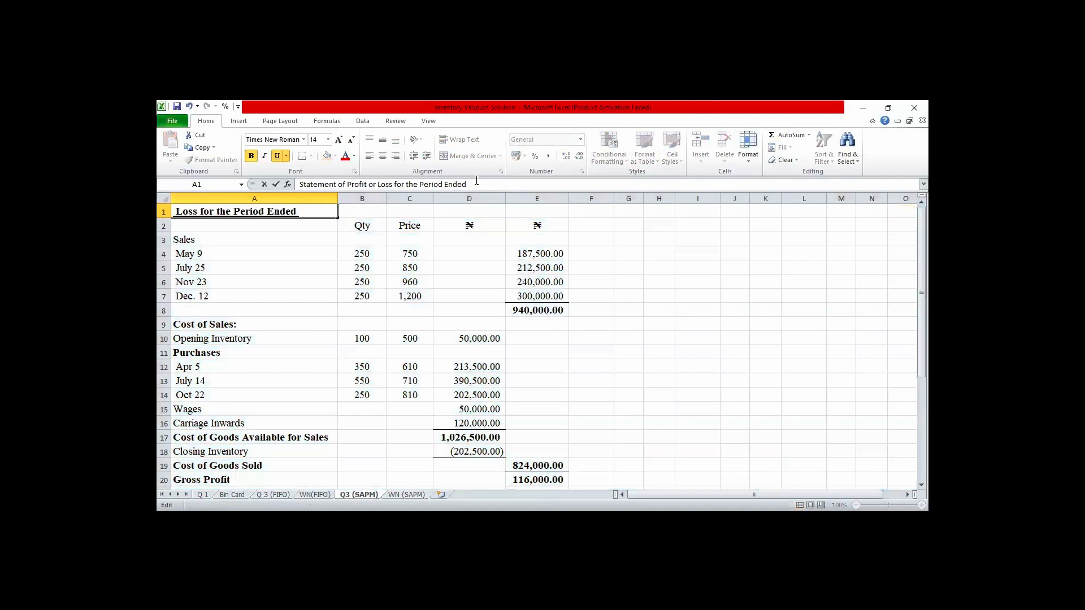
type("(SAPM)")
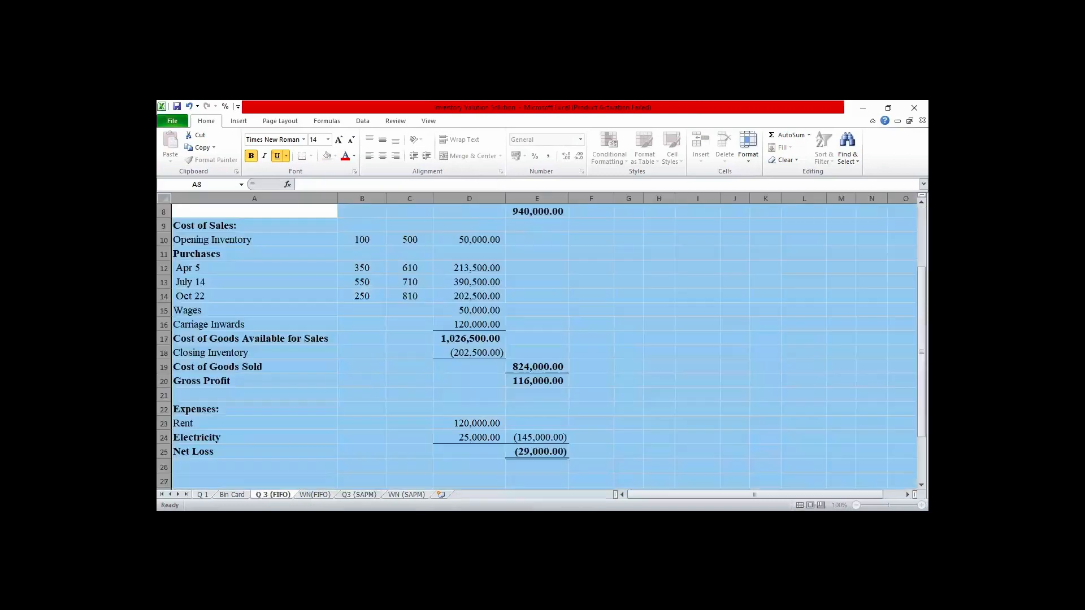
- Append "(FIFO)" to the statement title in A1 of the Q 3 (FIFO) worksheet
left_click(292, 277)
key("Up")
key("Up")
key("Up")
key("Up")
key("Up")
key("Up")
key("Up")
key("Up")
key("Up")
key("Up")
key("Up")
key("Up")
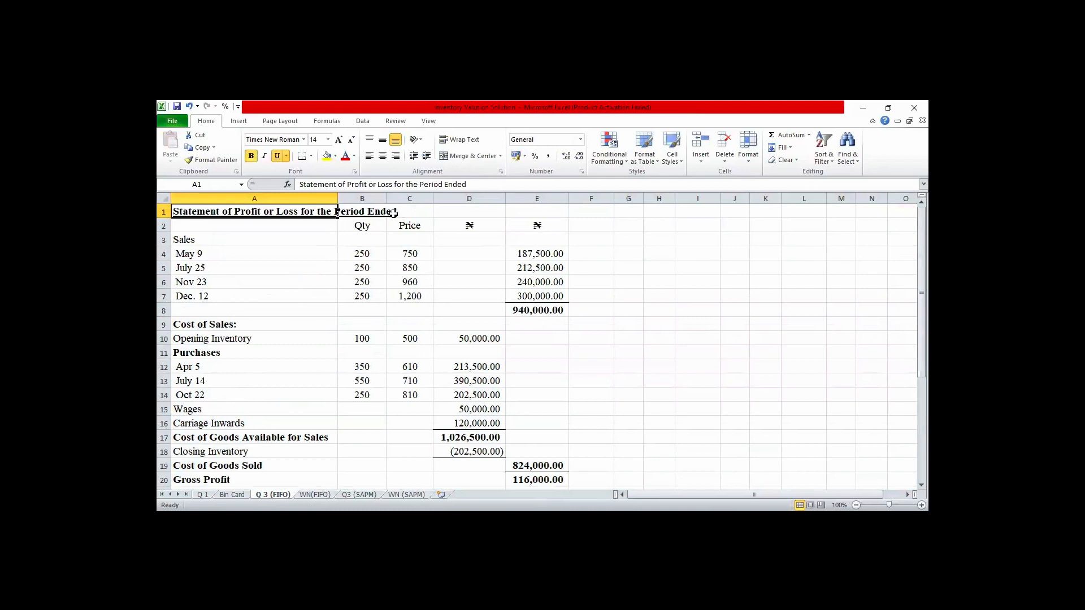
left_click(475, 185)
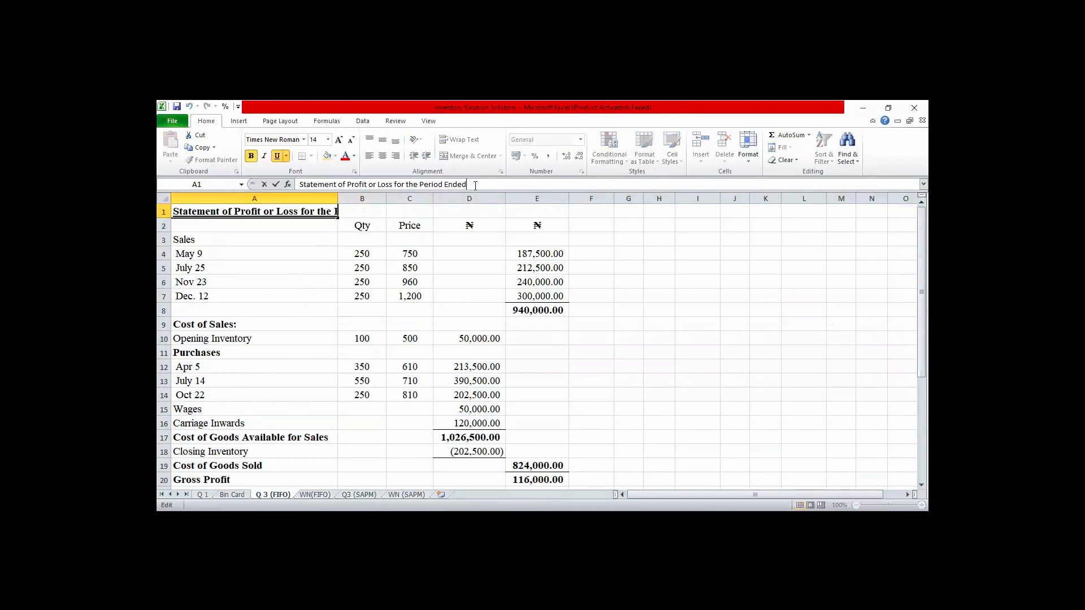
type("(")
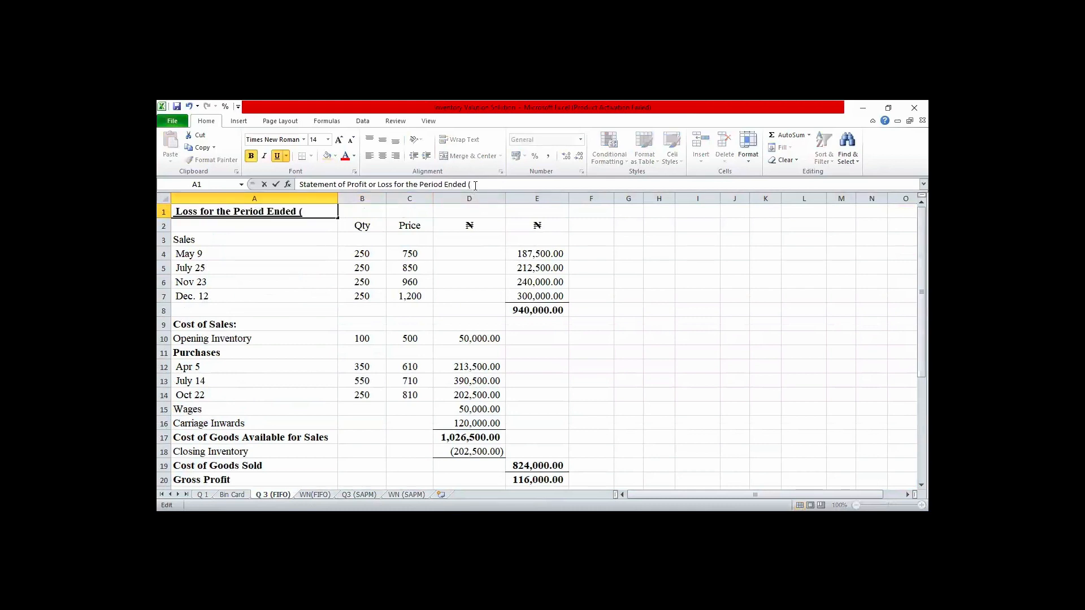
type("FIFO)")
left_click(674, 329)
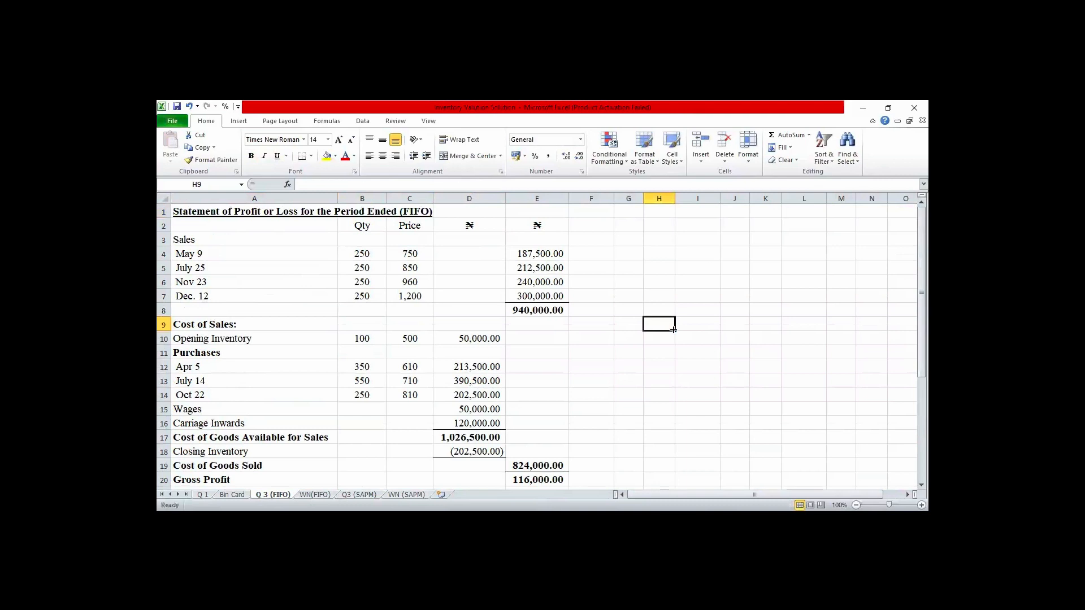
- On the Q3 (SAPM) worksheet, link Closing Inventory in D18 to the Dec-12 balance value with the formula ='WN (SAPM)'!L13
left_click(359, 495)
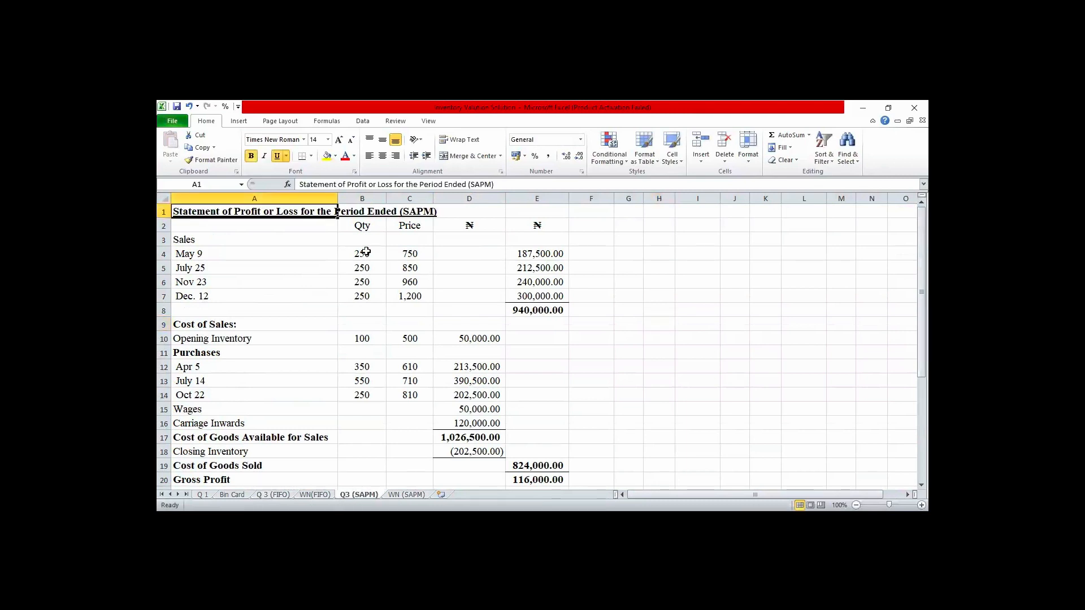
left_click(538, 311)
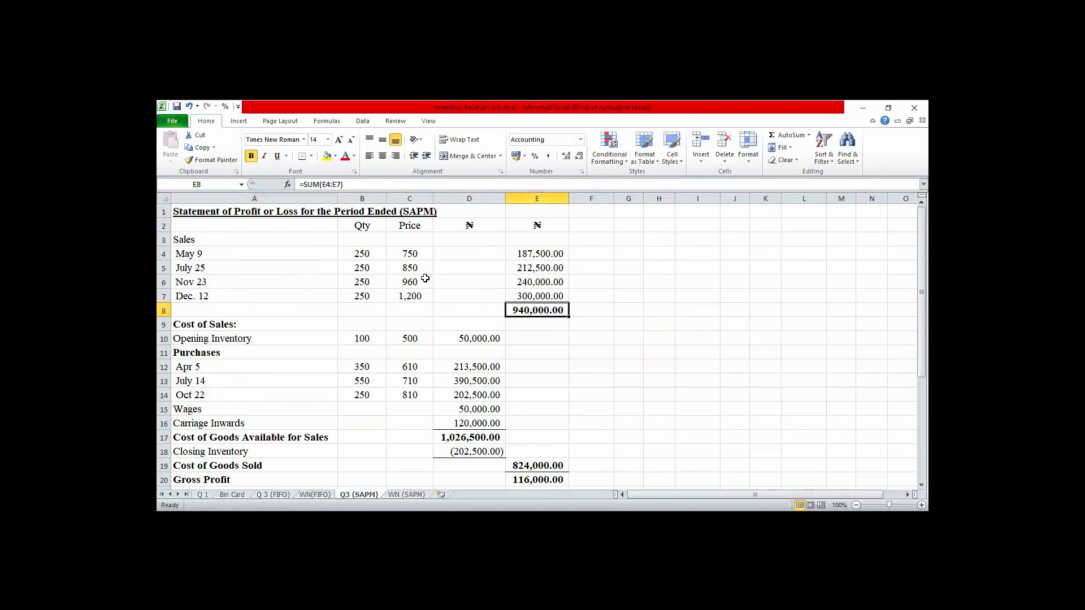
left_click(372, 255)
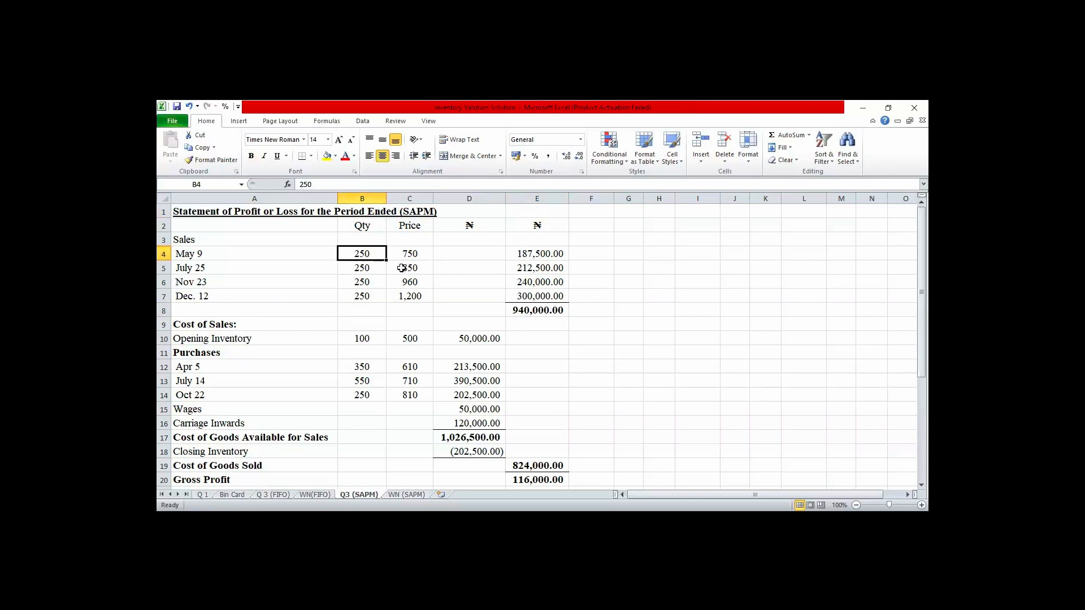
left_click(360, 270)
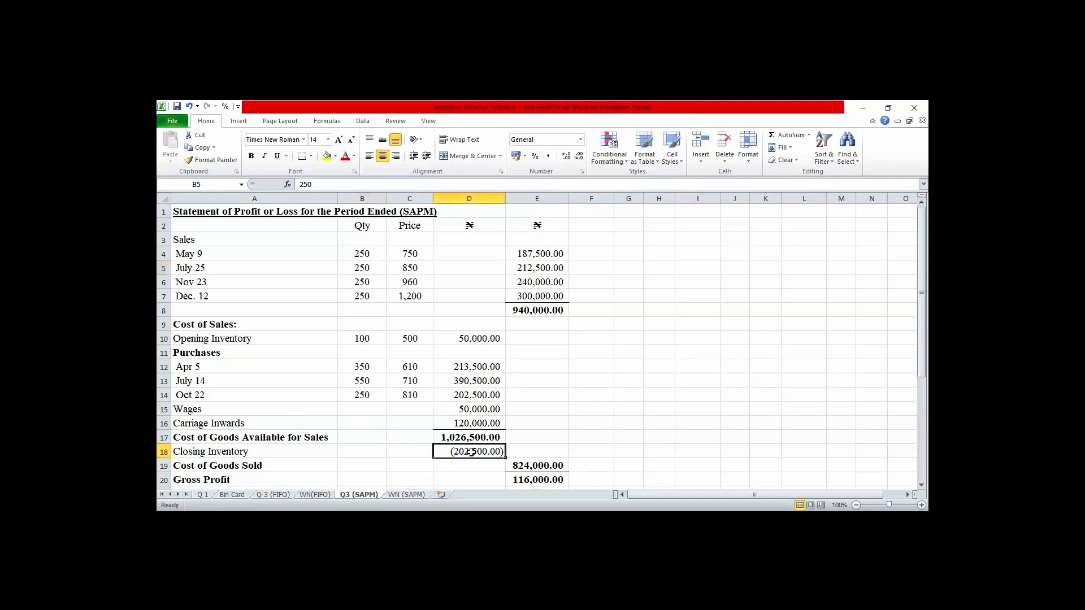
left_click(472, 452)
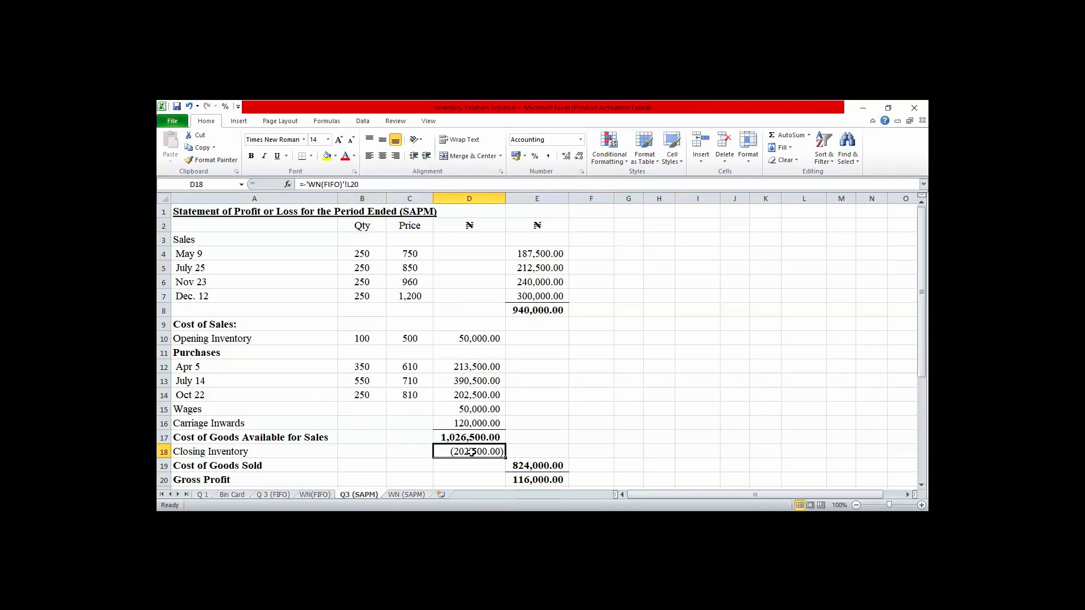
type("=")
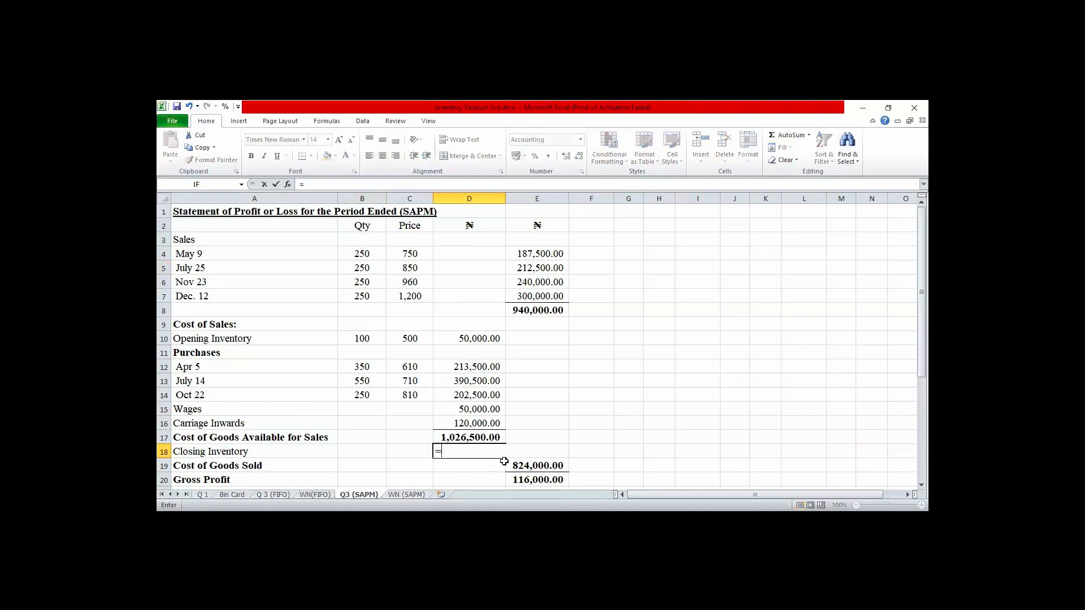
left_click(407, 495)
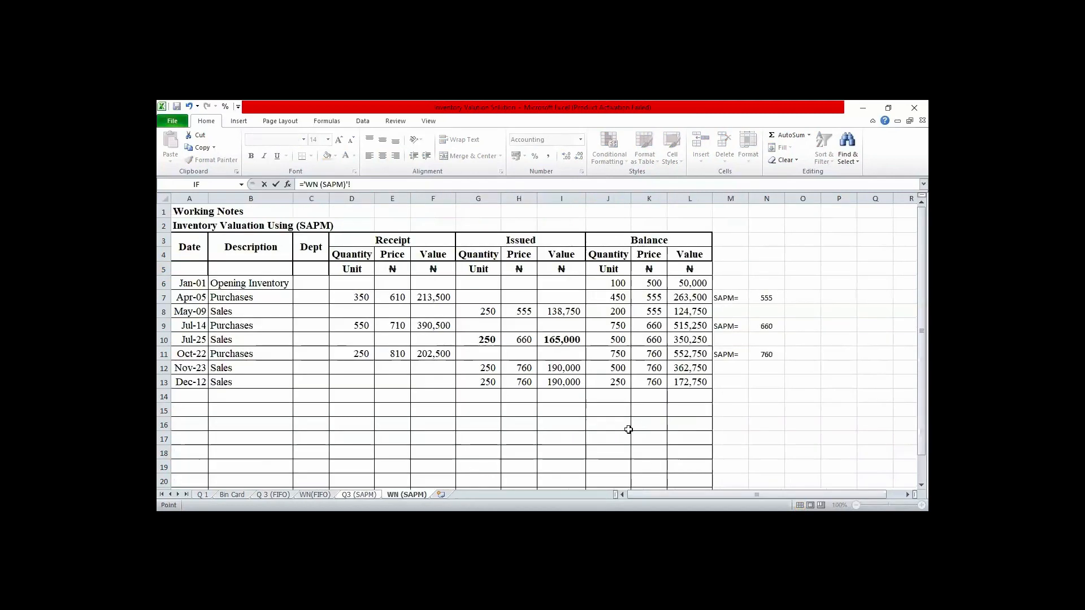
left_click(683, 384)
key("Return")
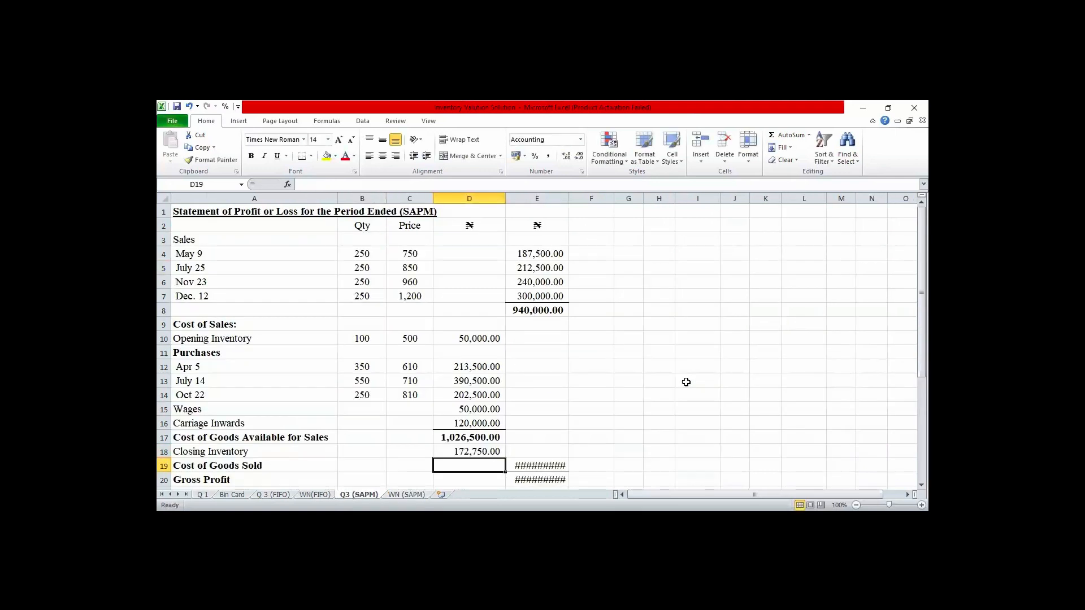
- Make the Closing Inventory link in D18 negative so the formula reads =-'WN (SAPM)'!L13
left_click(485, 450)
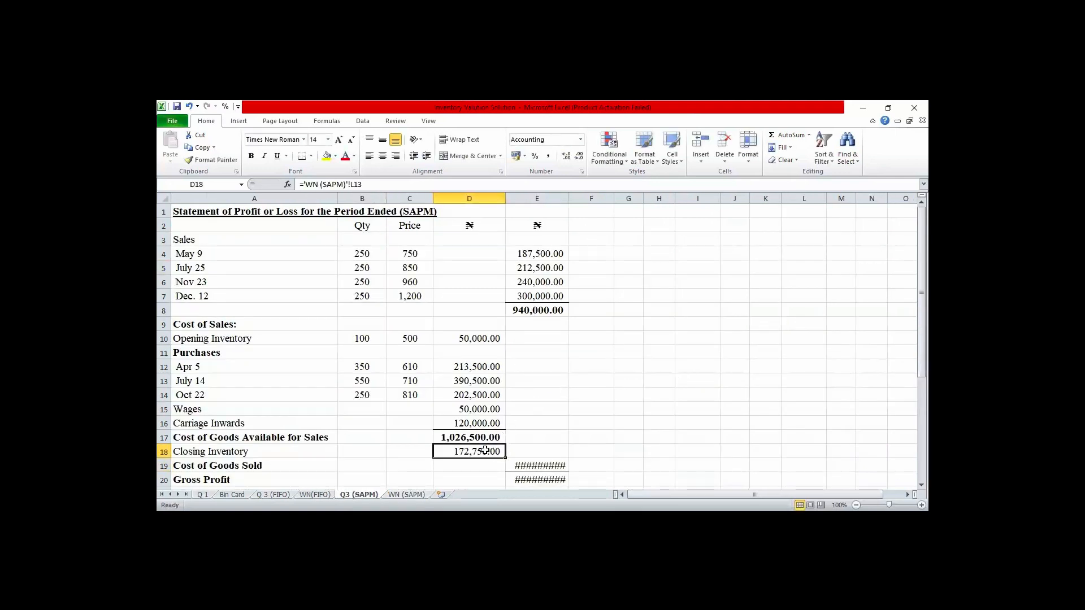
left_click(303, 184)
type("-")
key("Return")
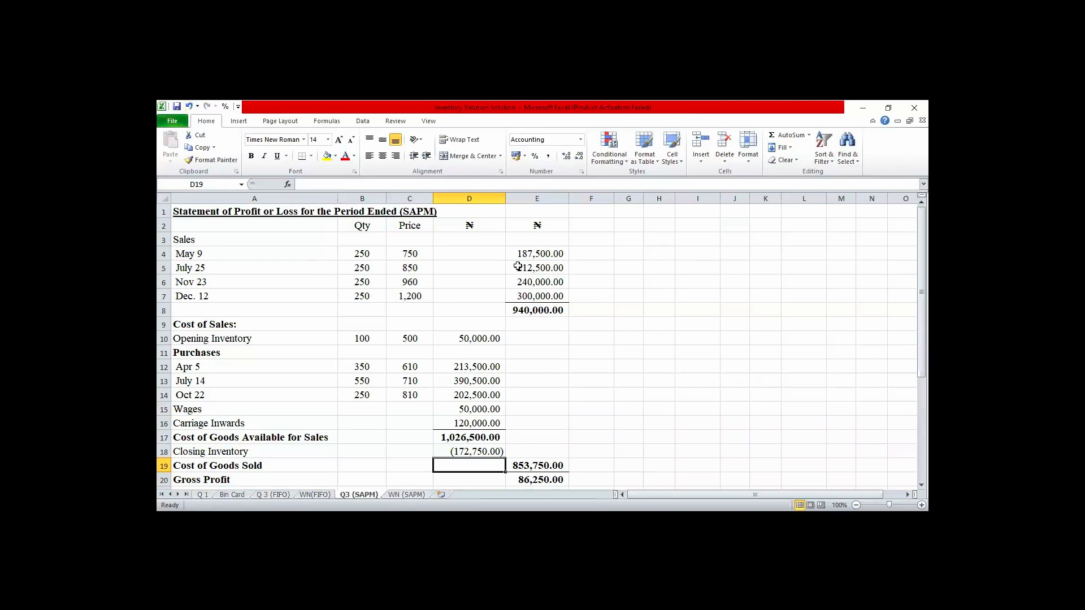
- Remove the bold formatting from the Electricity label in A24 under Expenses
left_click(533, 308)
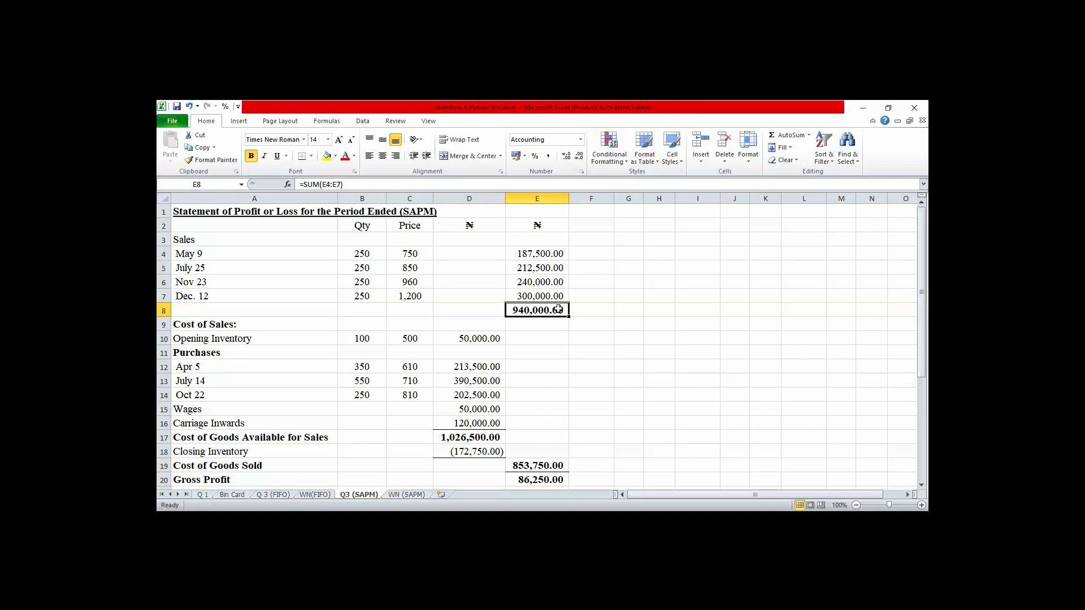
left_click(538, 479)
key("Down")
key("Down")
key("Down")
key("Down")
key("Down")
key("Down")
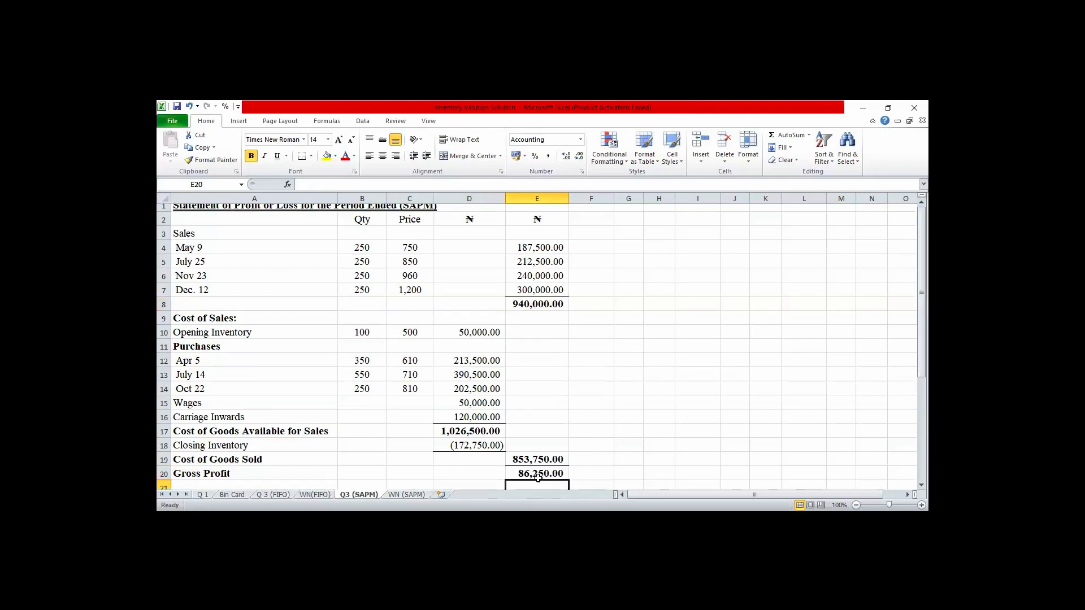
key("Down")
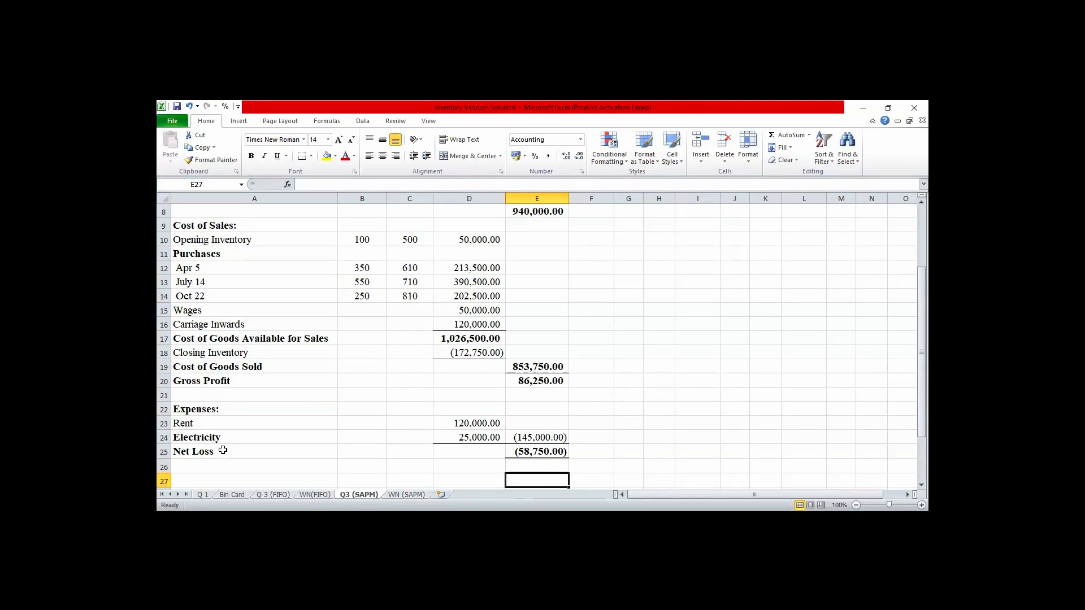
left_click(209, 437)
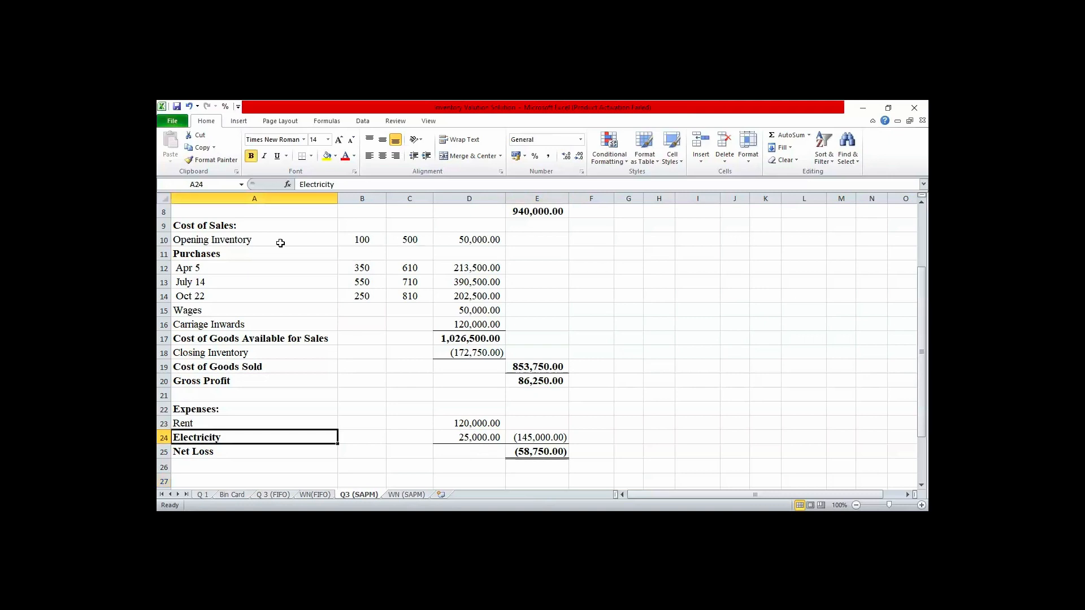
left_click(251, 156)
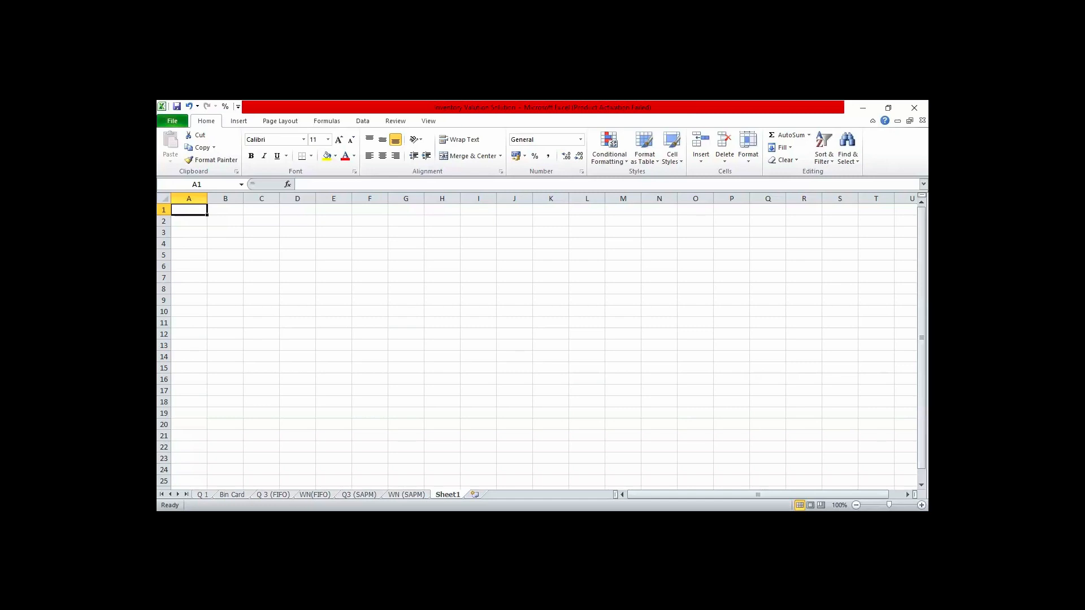
- Rename the Sheet1 worksheet as Manufacturing Account
double_click(441, 494)
type("Man")
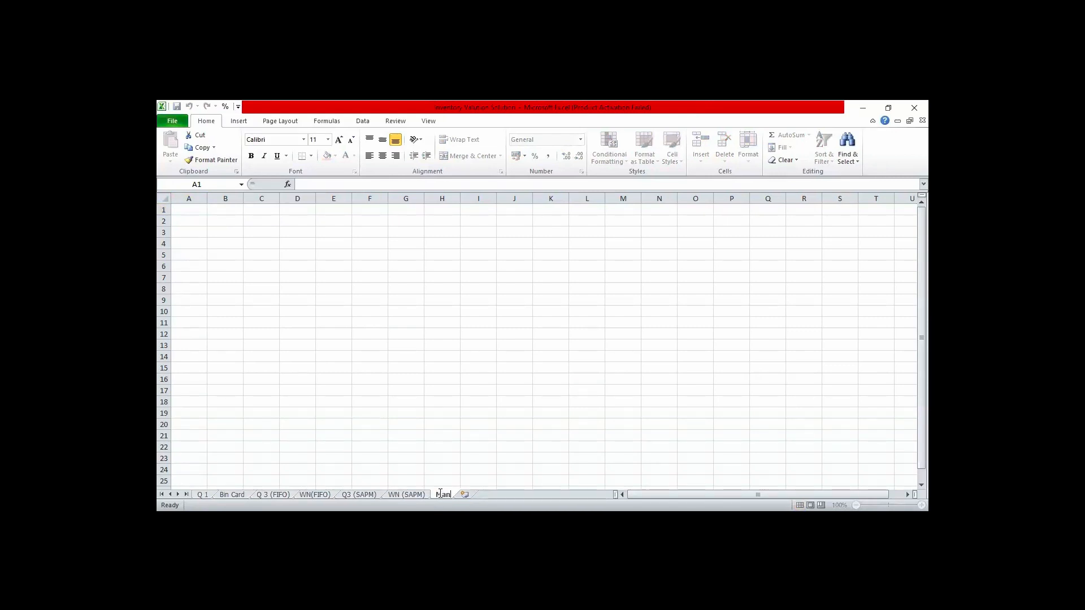
type("ufacturing")
type("Account")
key("Return")
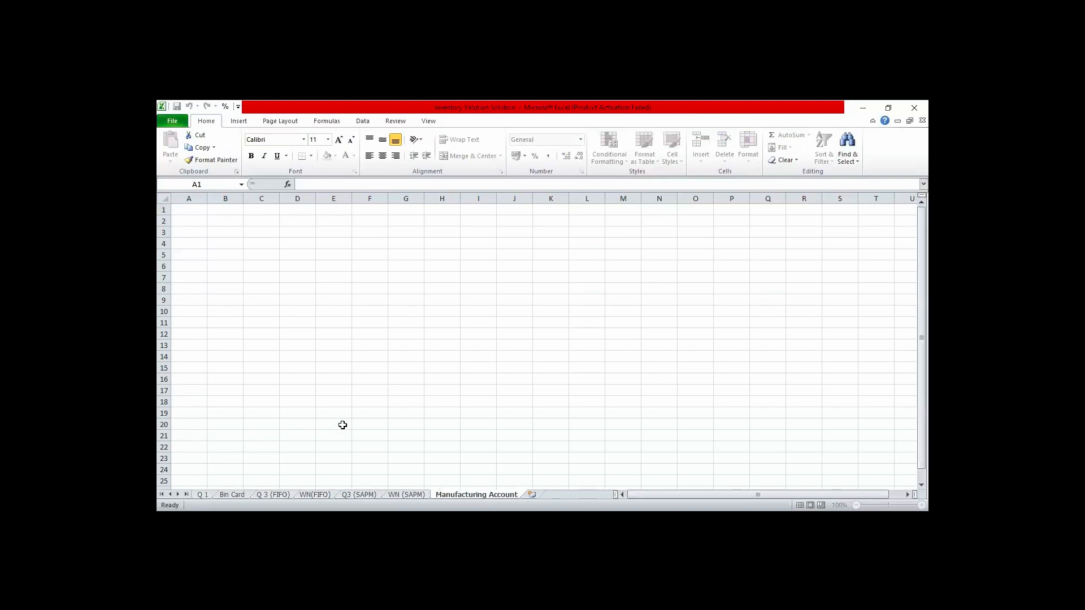
- Set the font of the entire Manufacturing Account worksheet to Times New Roman, size 14
left_click(162, 197)
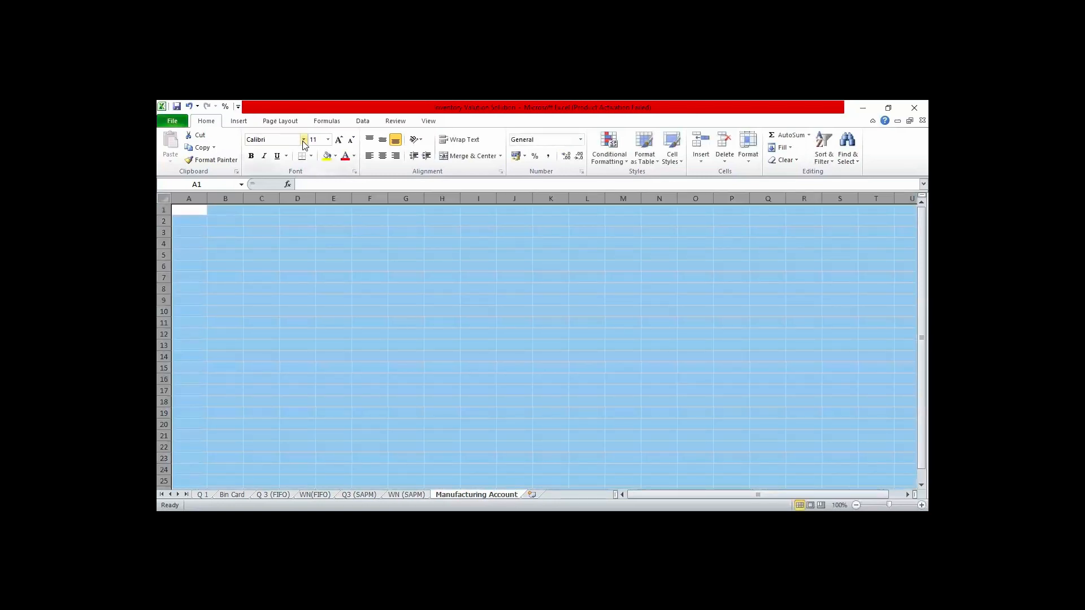
left_click(304, 140)
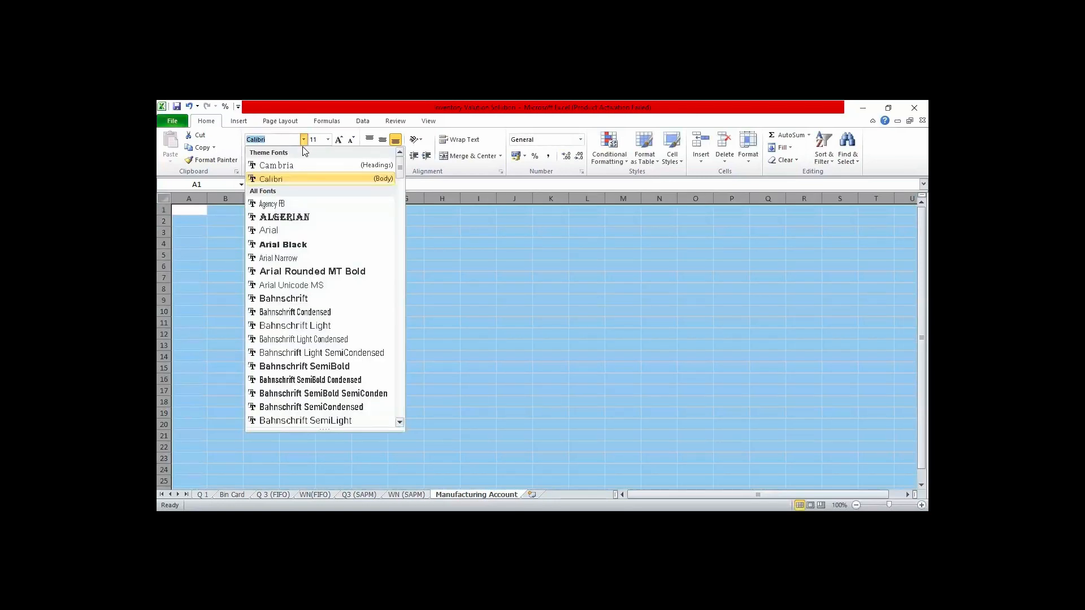
type("Times New Roman")
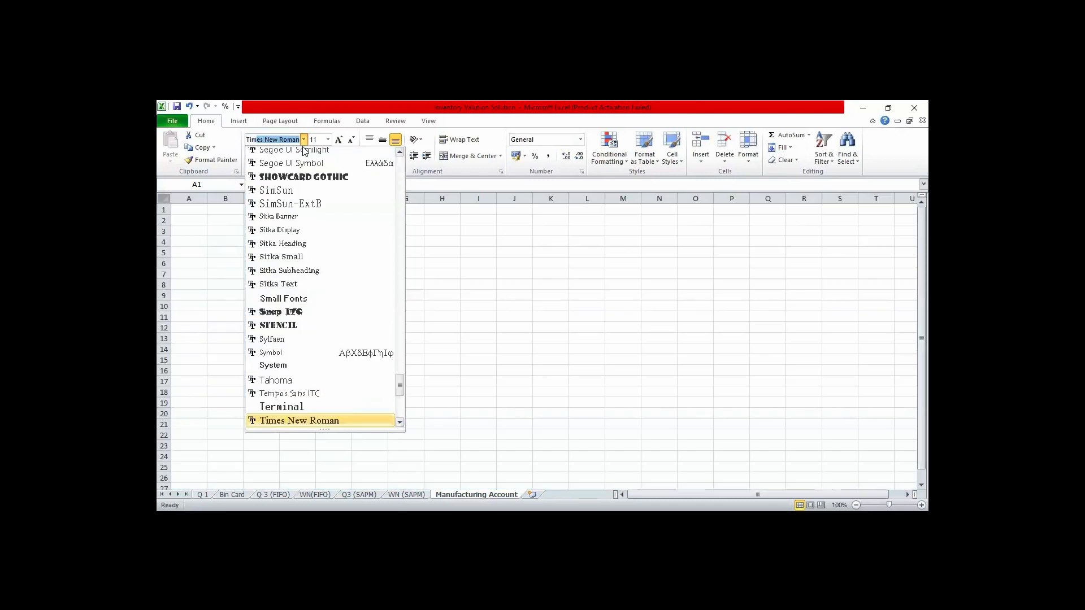
key("Return")
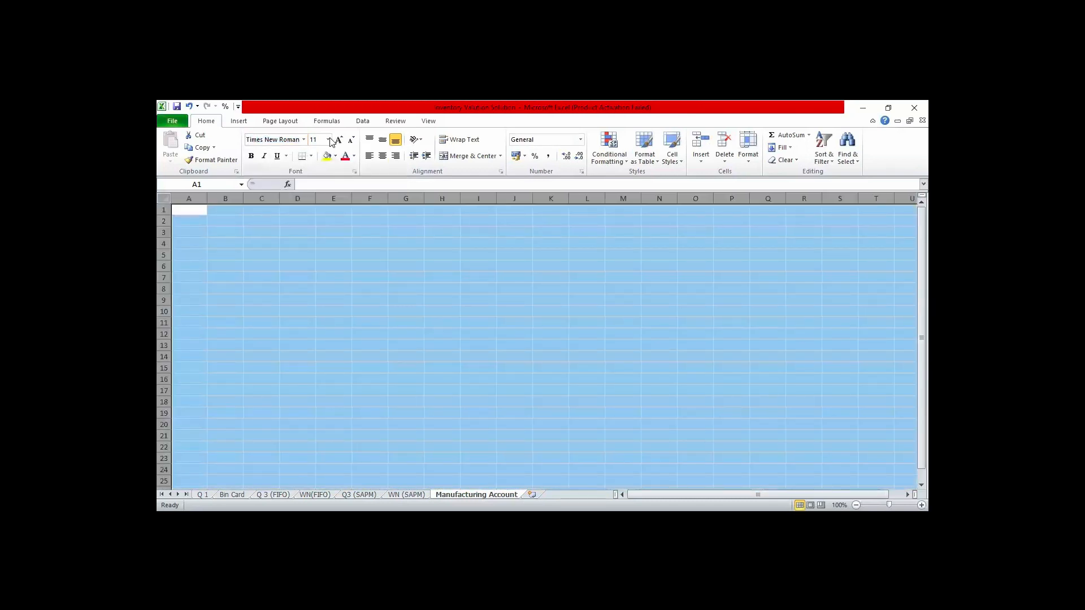
left_click(327, 140)
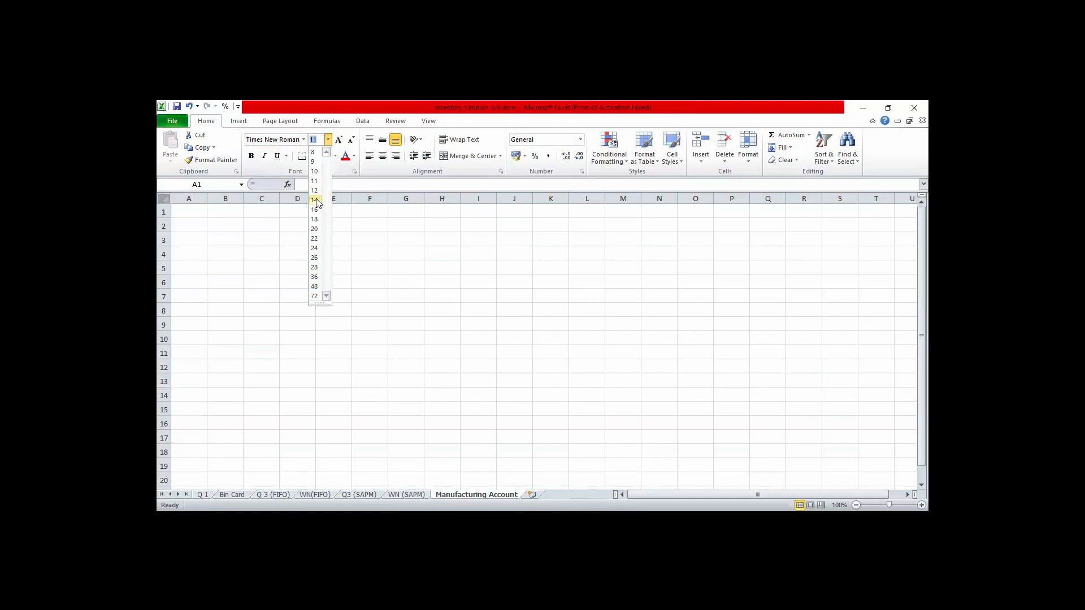
left_click(315, 200)
- Enter the title "Manufacturing Account for the Year Ended 31st December, 20xx" in A1
left_click(195, 212)
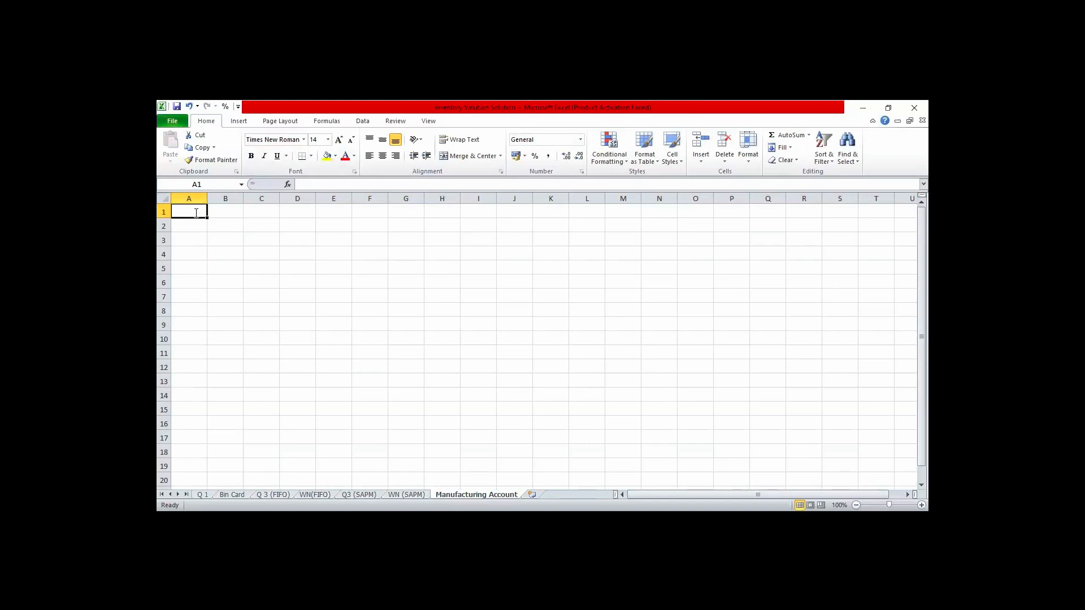
type("Manu")
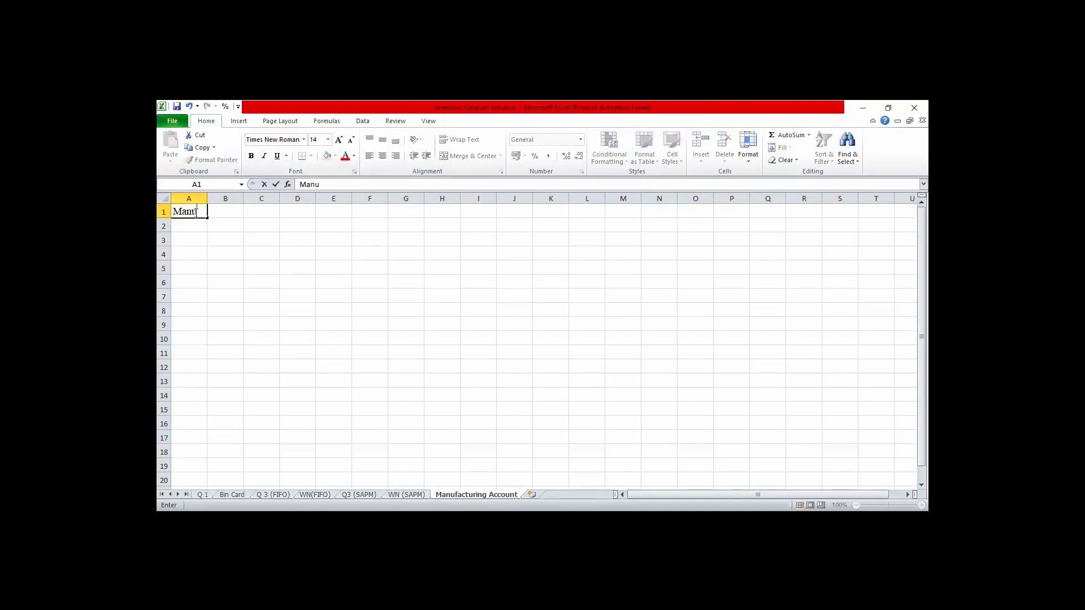
type("facturing Acco")
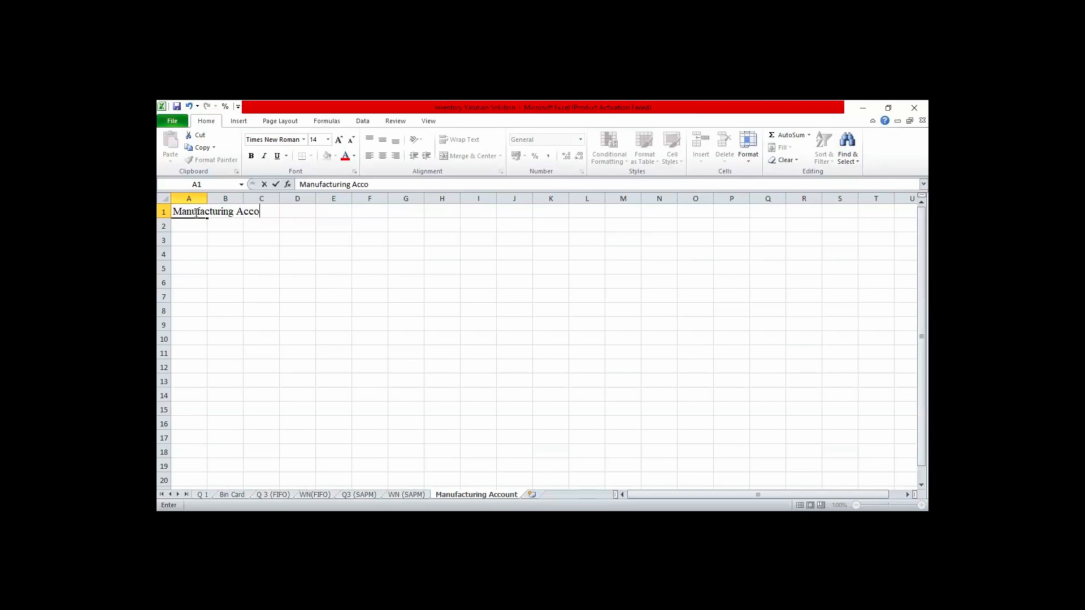
type("unt for the Year ")
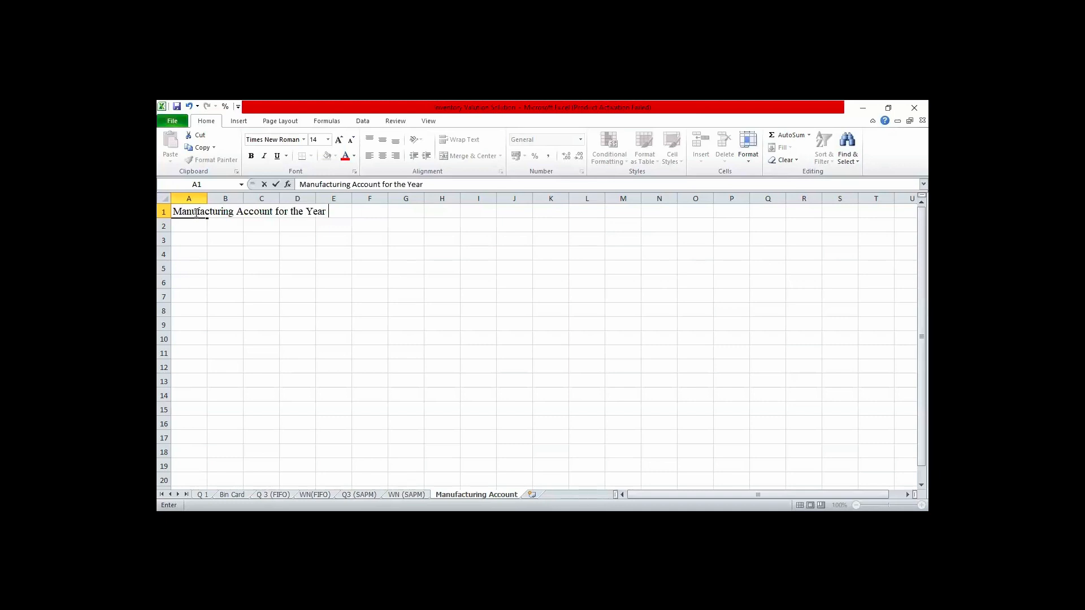
type("Ended 31st Dece")
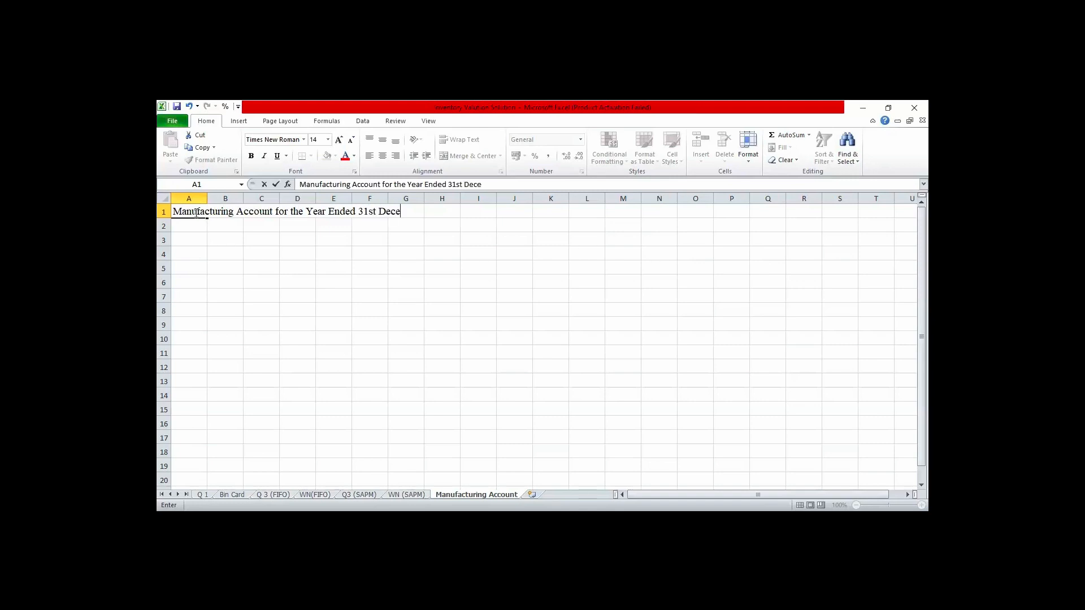
type("mber, 20xx")
left_click(293, 279)
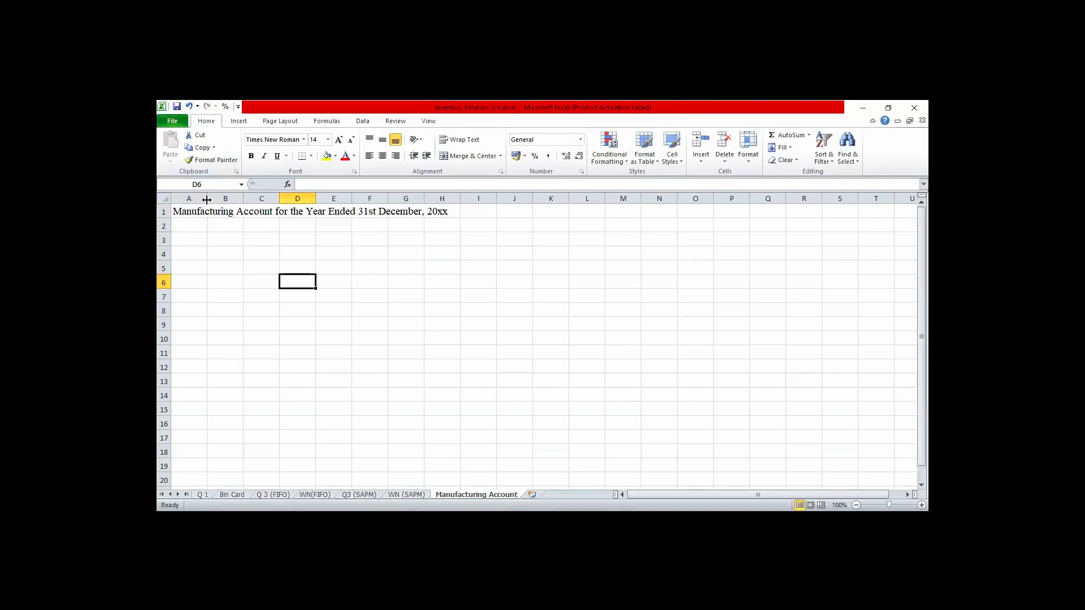
- Widen columns A, B and C so that the title fits within the three columns
left_click_drag(207, 199, 317, 213)
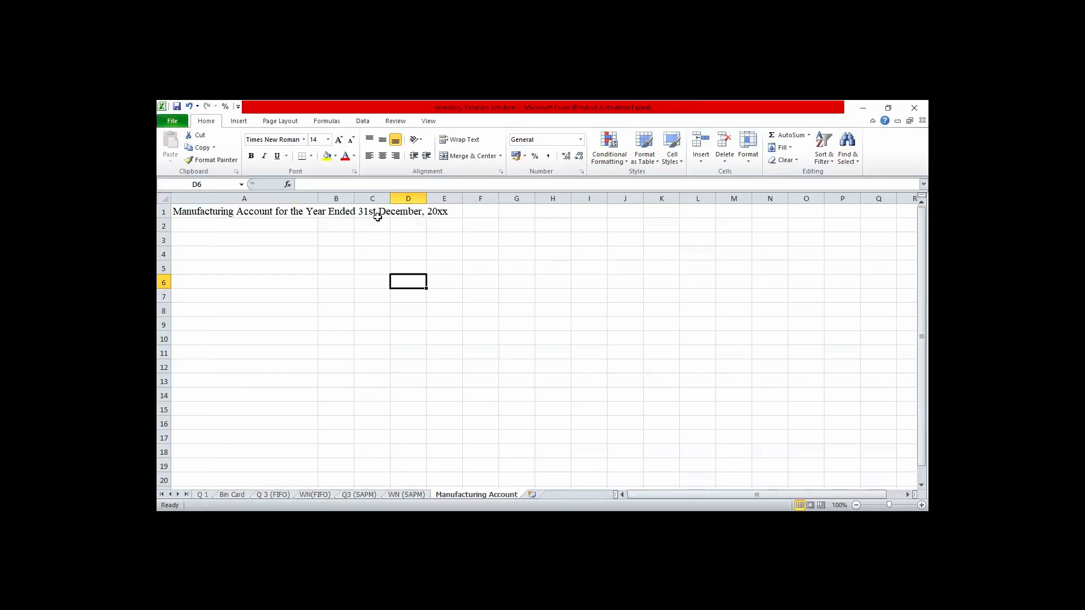
left_click(335, 223)
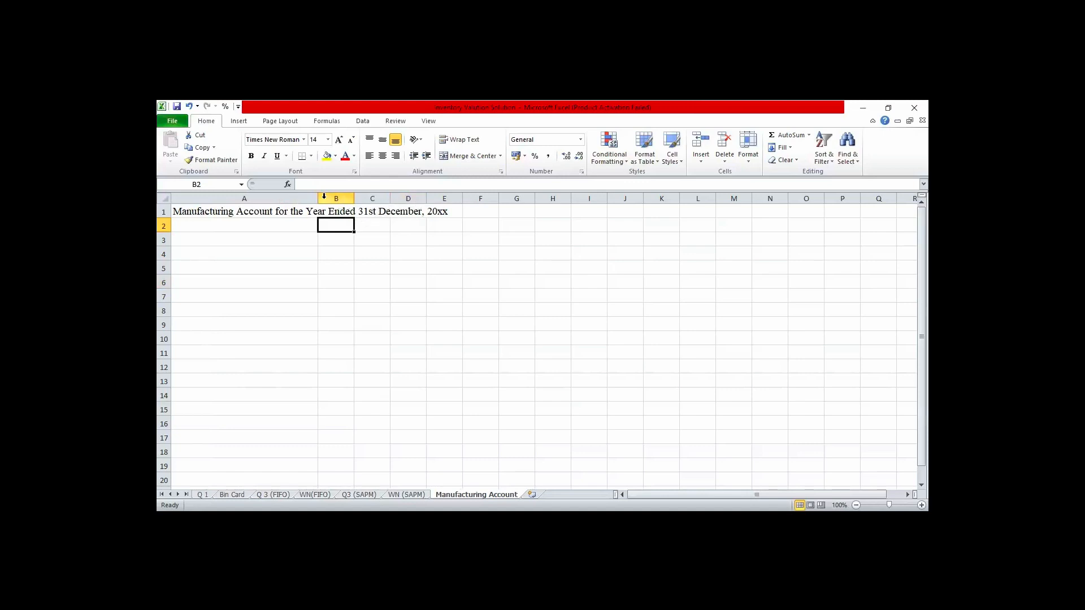
left_click_drag(317, 198, 449, 201)
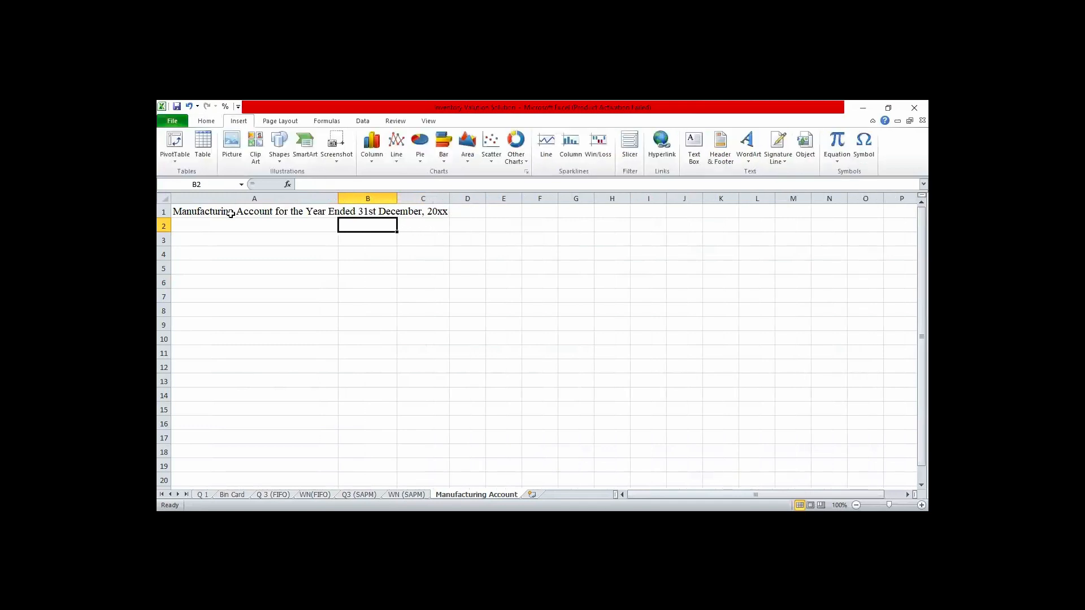
- Add a bottom border beneath the title across A1:C1
left_click(232, 213)
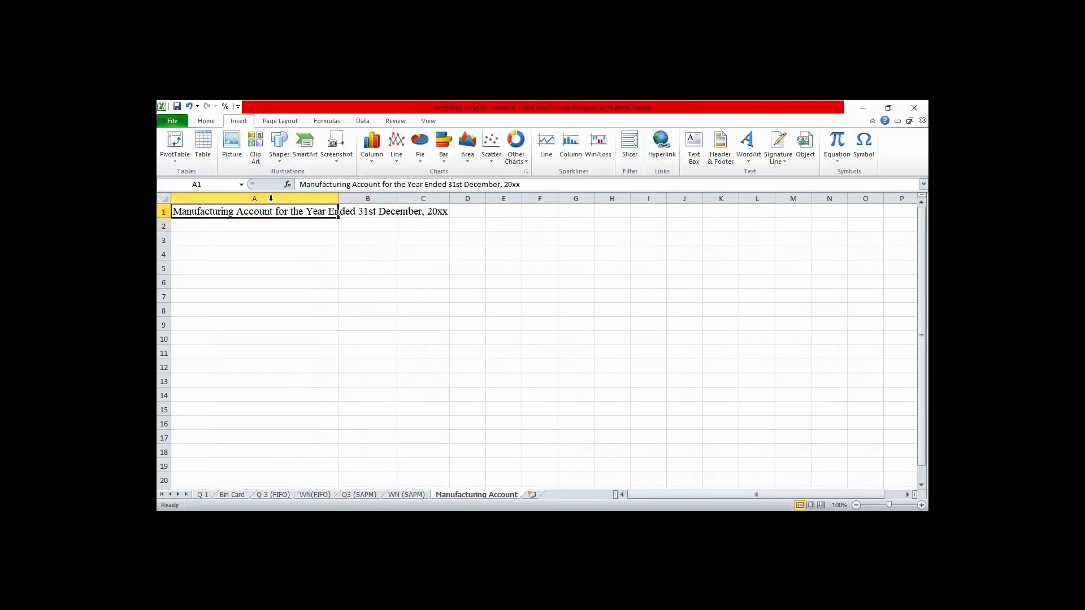
left_click_drag(271, 212, 430, 212)
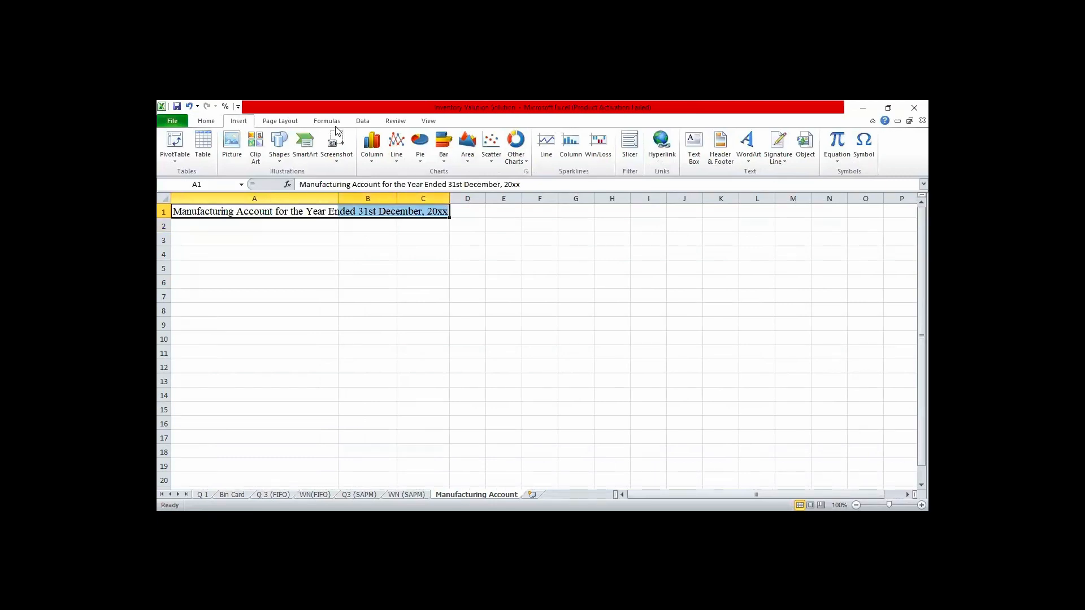
left_click(201, 121)
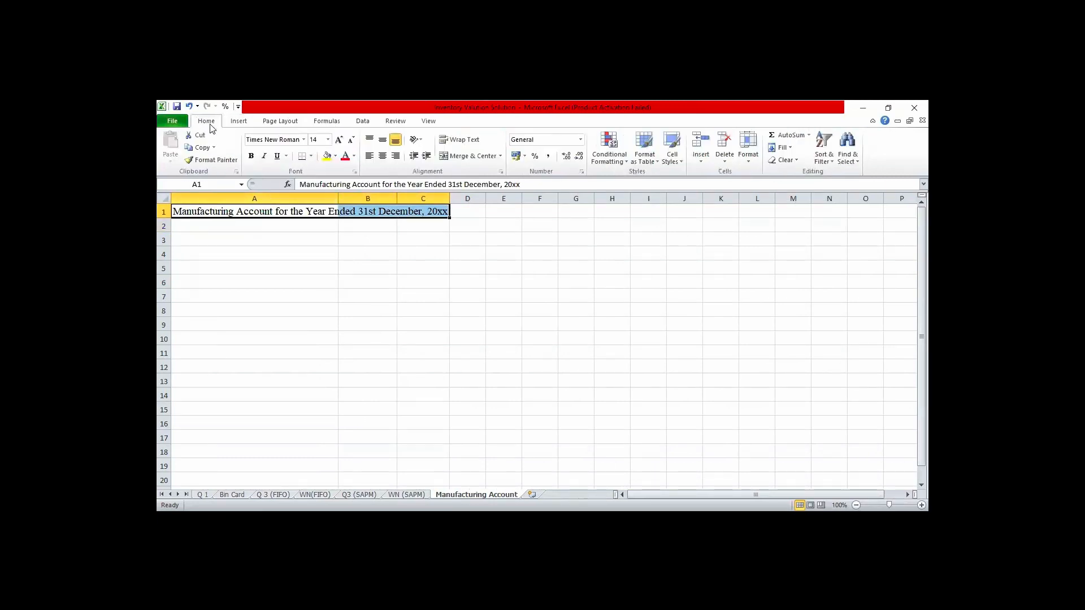
left_click(328, 250)
- Insert the Naira sign (₦) from the currency symbols into B2 as the column heading
left_click(363, 225)
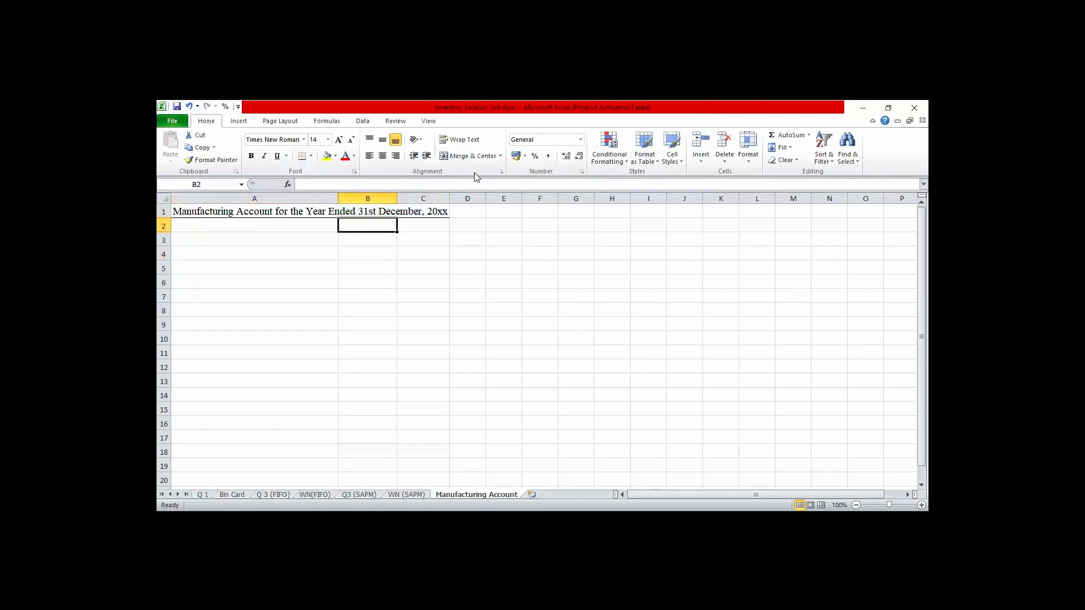
left_click(238, 122)
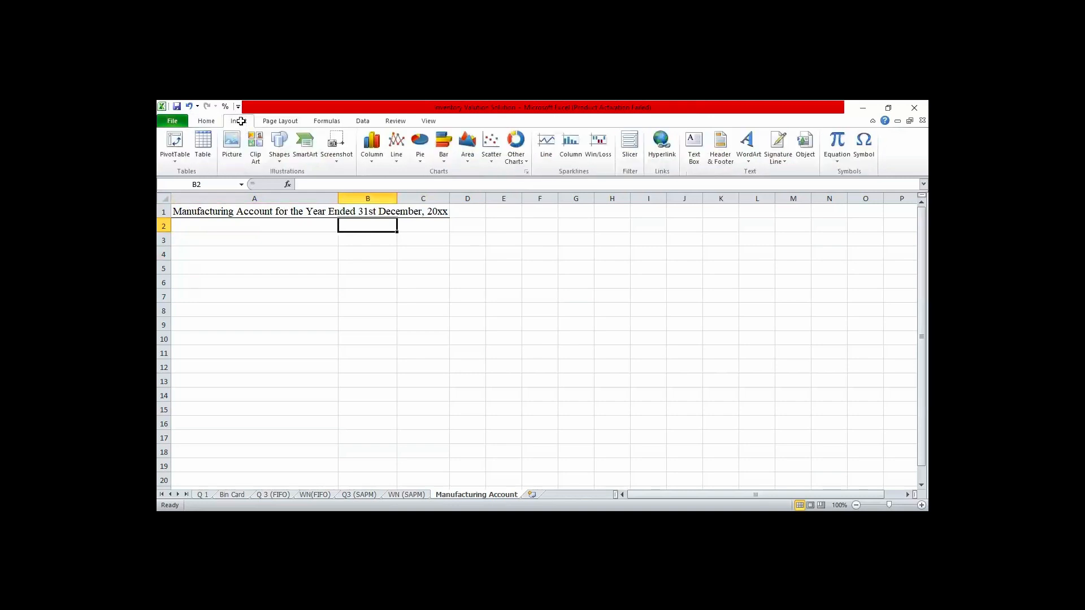
left_click(858, 156)
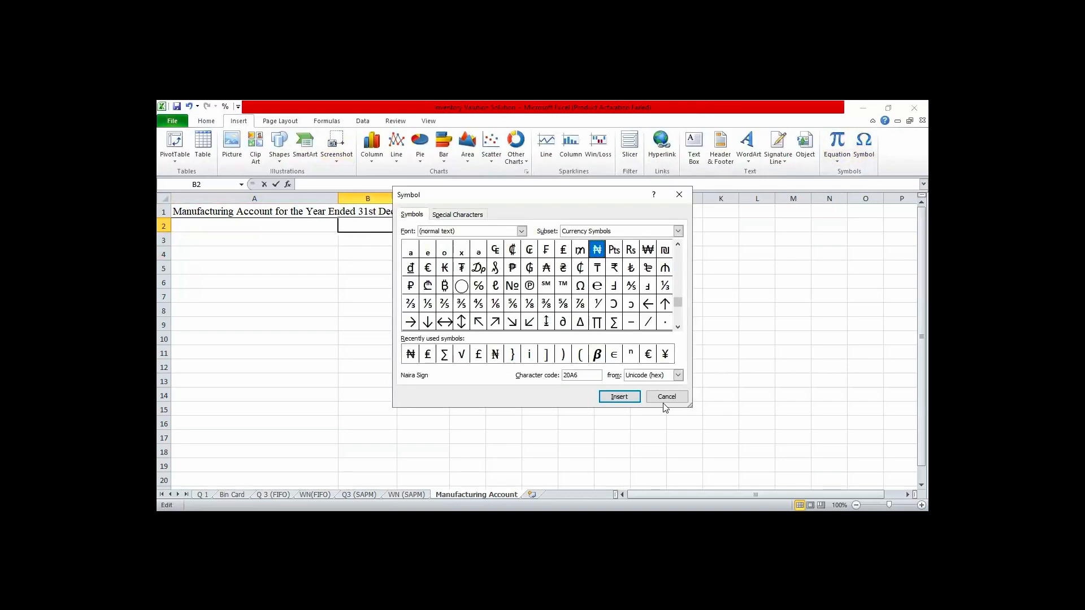
left_click(608, 397)
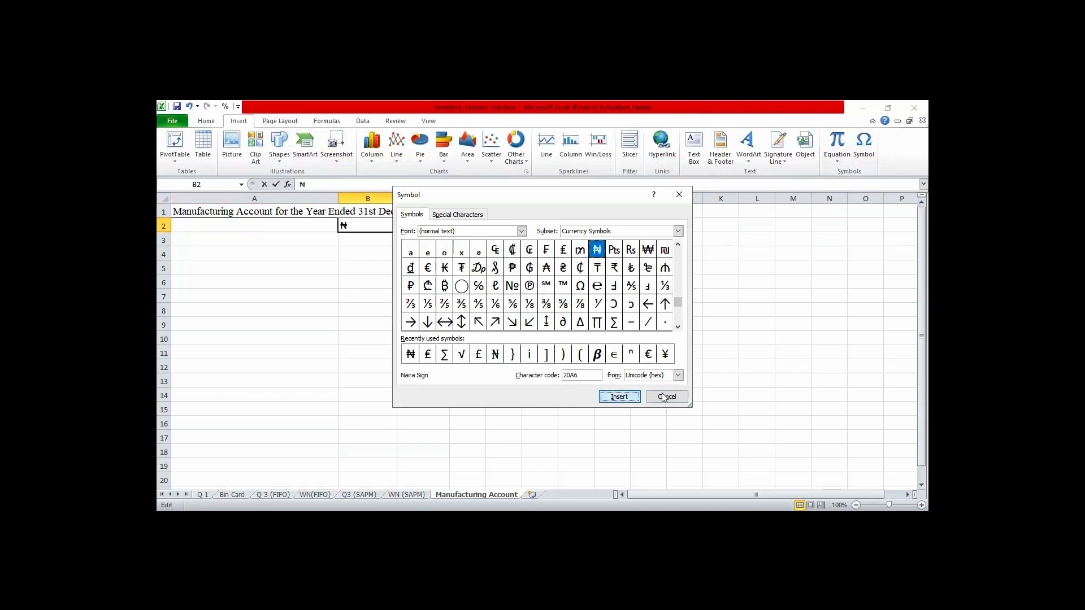
left_click(770, 378)
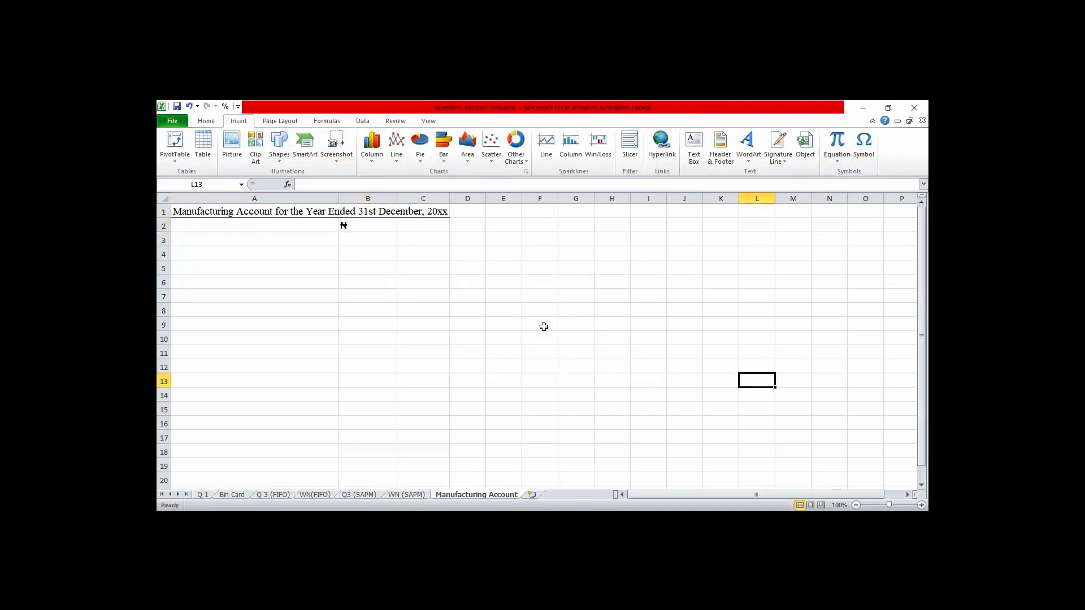
left_click(164, 199)
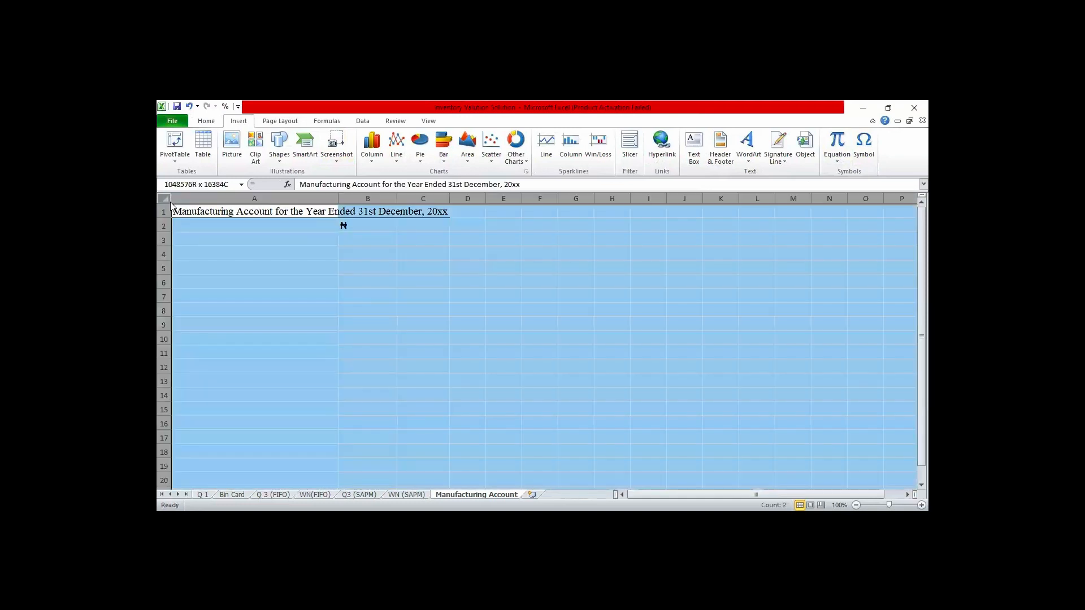
left_click(206, 121)
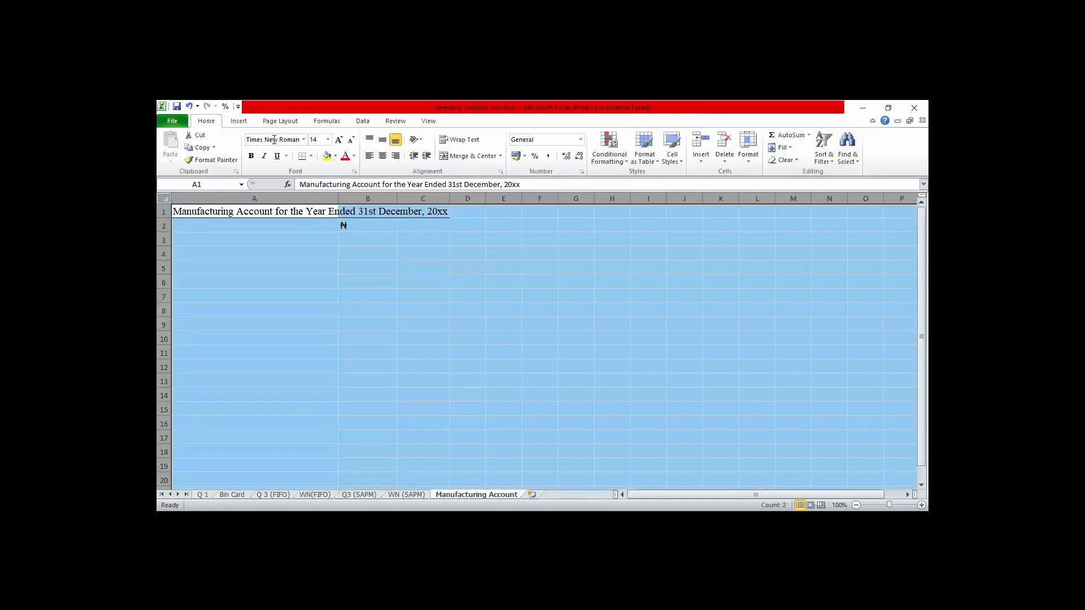
left_click(305, 144)
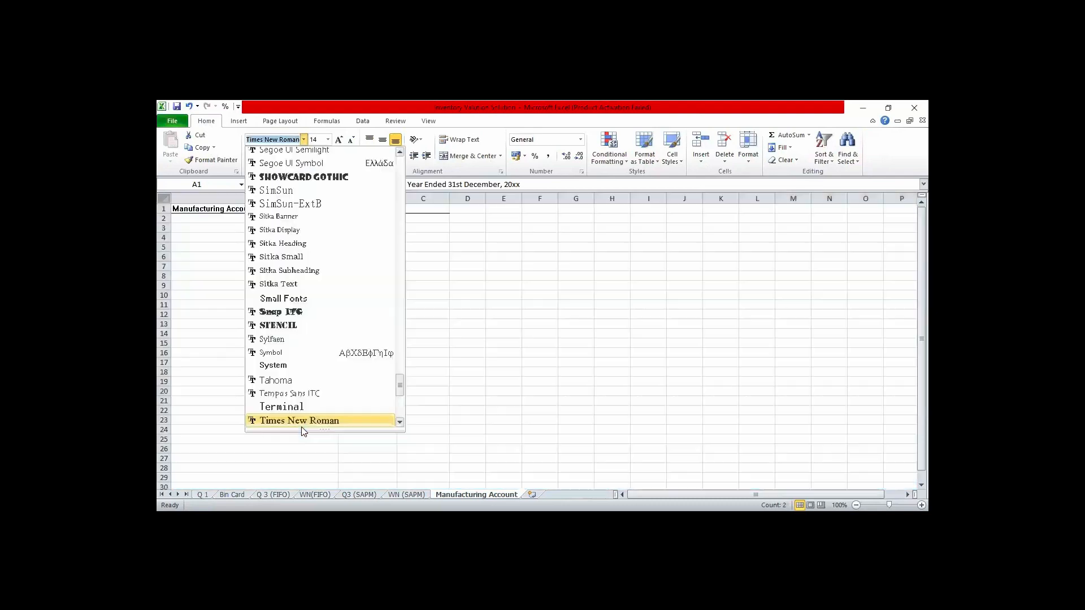
left_click(423, 390)
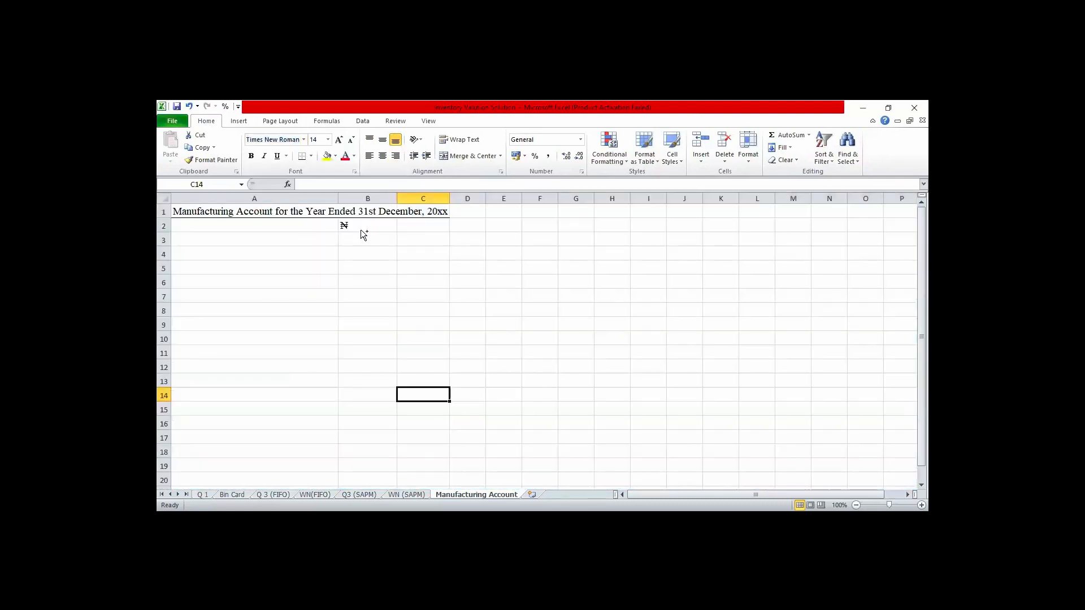
- Copy the Naira sign heading from B2 into C2
left_click(361, 229)
key("ctrl+c")
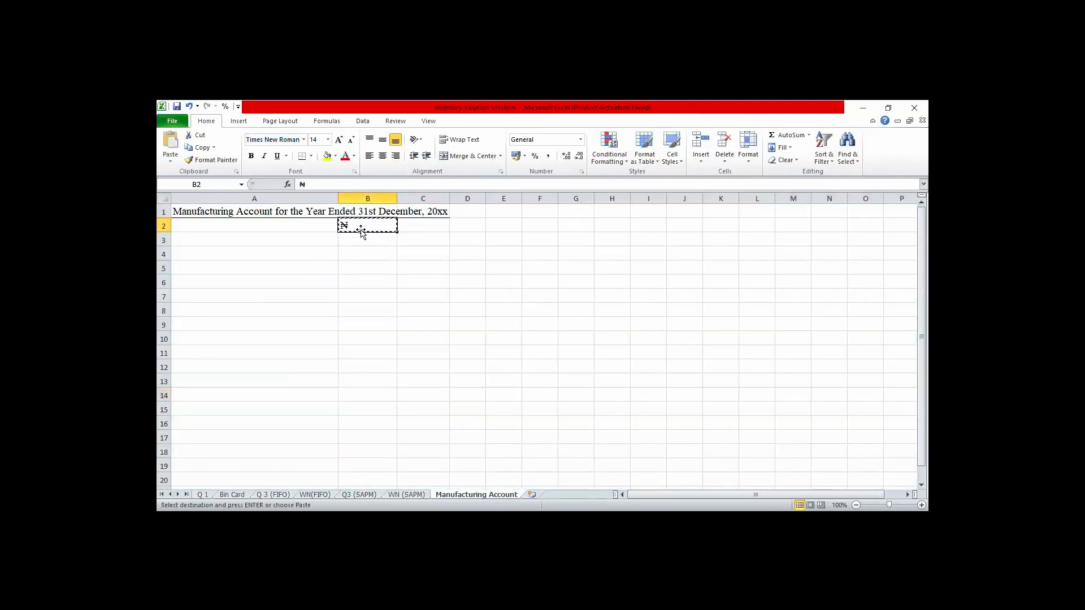
key("Right")
key("ctrl+v")
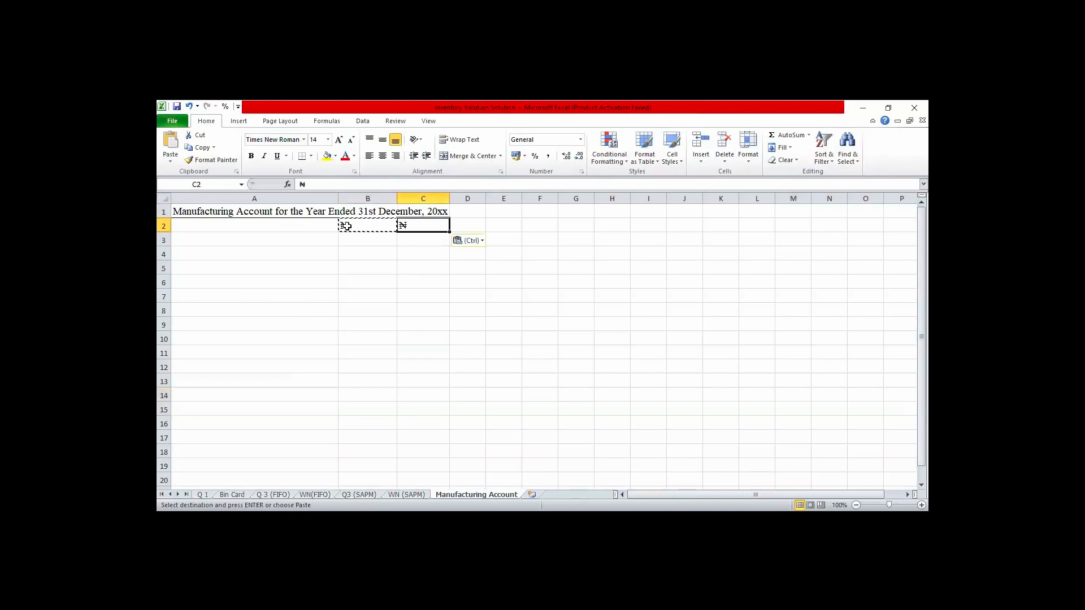
- Center the Naira sign headings in B2:C2 and make them bold
left_click(345, 226)
left_click_drag(344, 225, 400, 226)
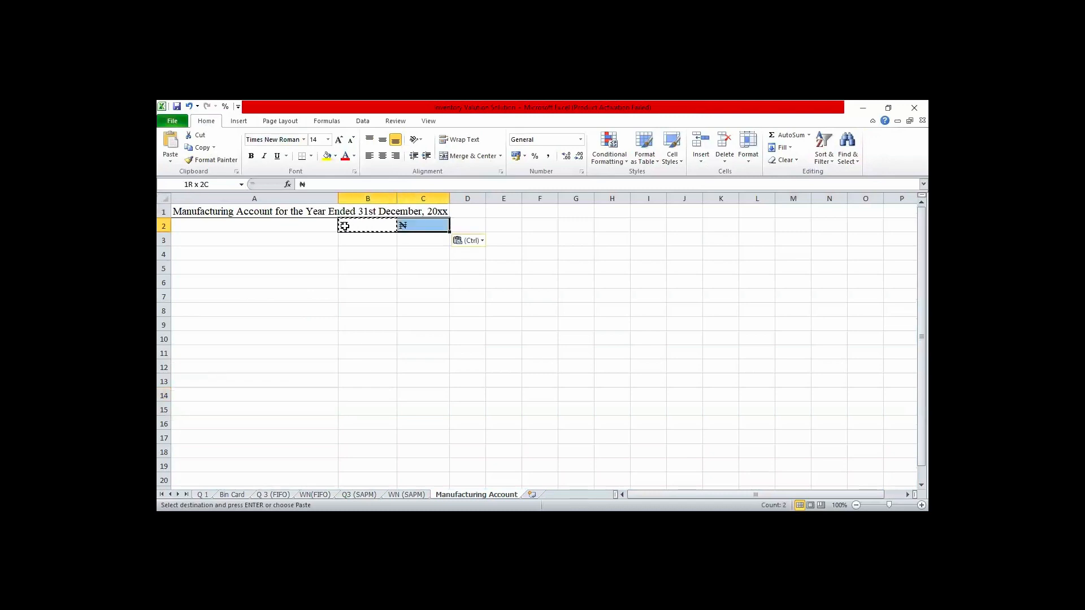
left_click(383, 156)
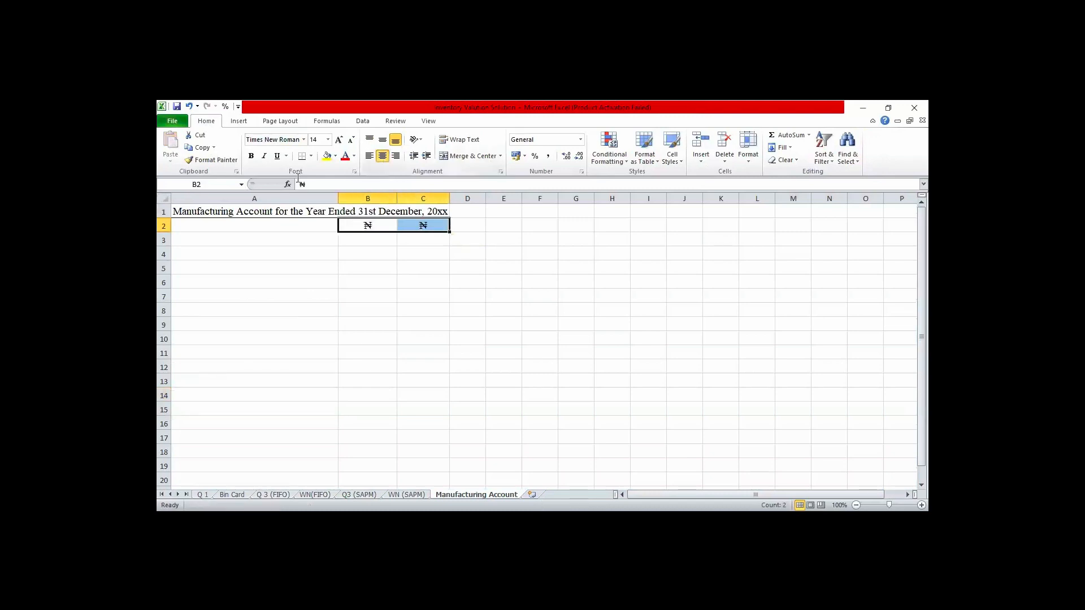
left_click(251, 157)
- Enter the label "Opening Inventory: Raw Material" in A3
left_click(271, 238)
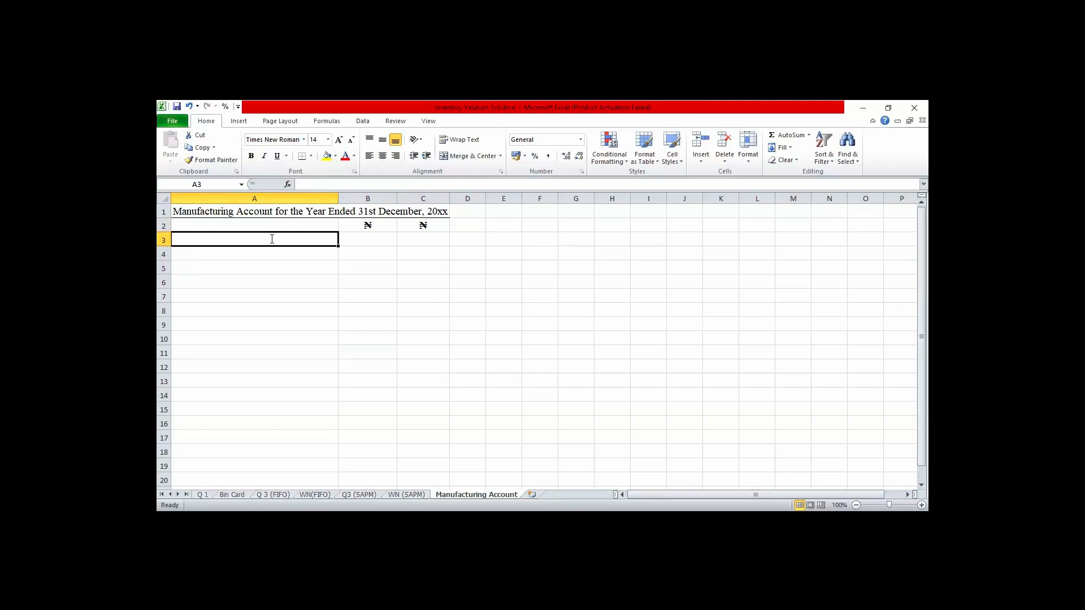
type("Op")
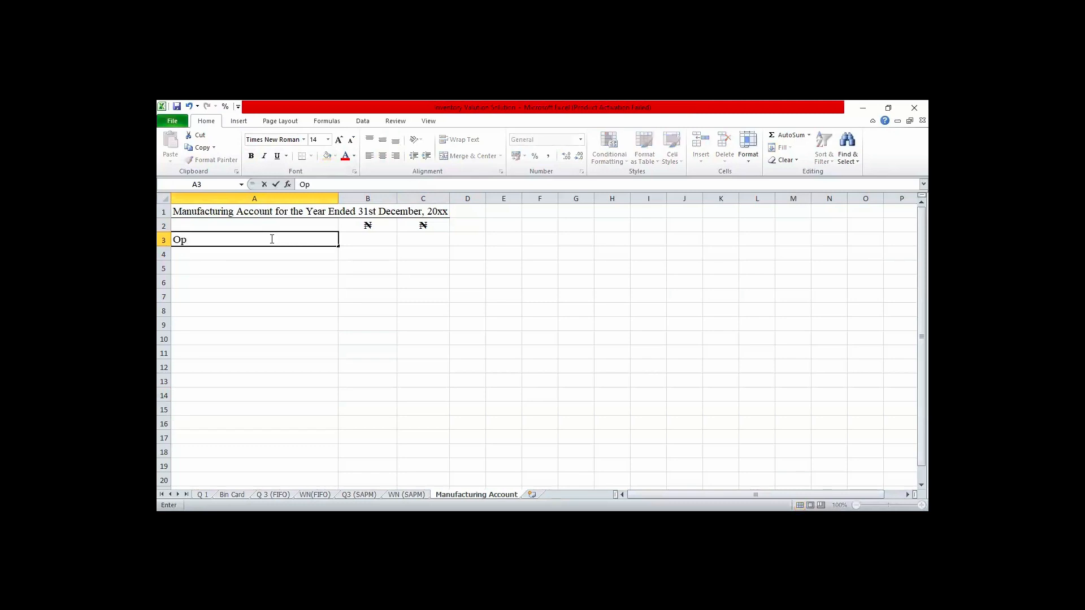
type("ening Inventory")
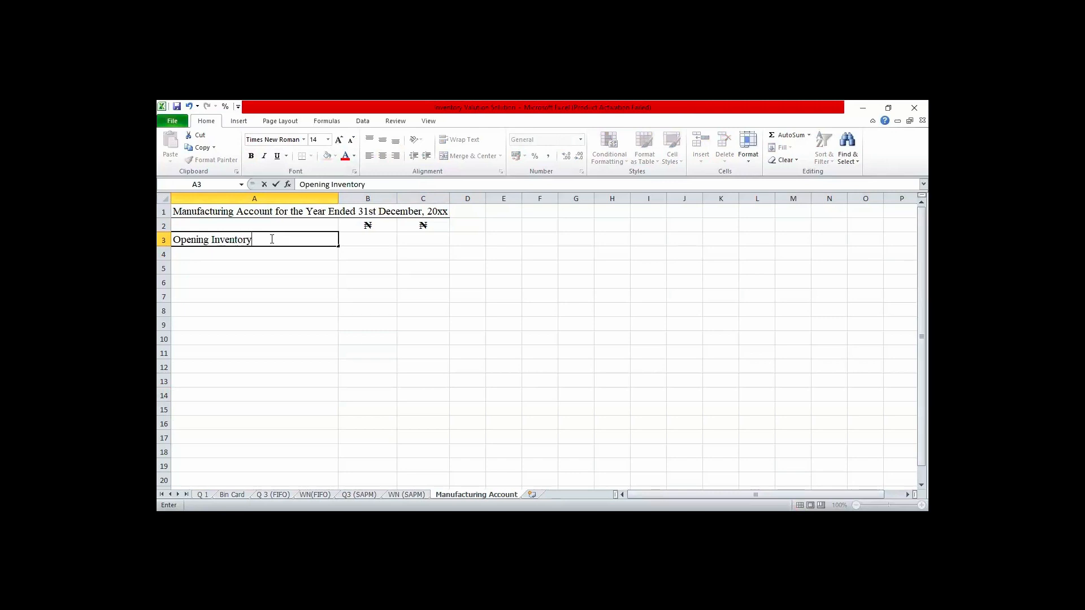
type(": Raw Material")
key("Tab")
key("Tab")
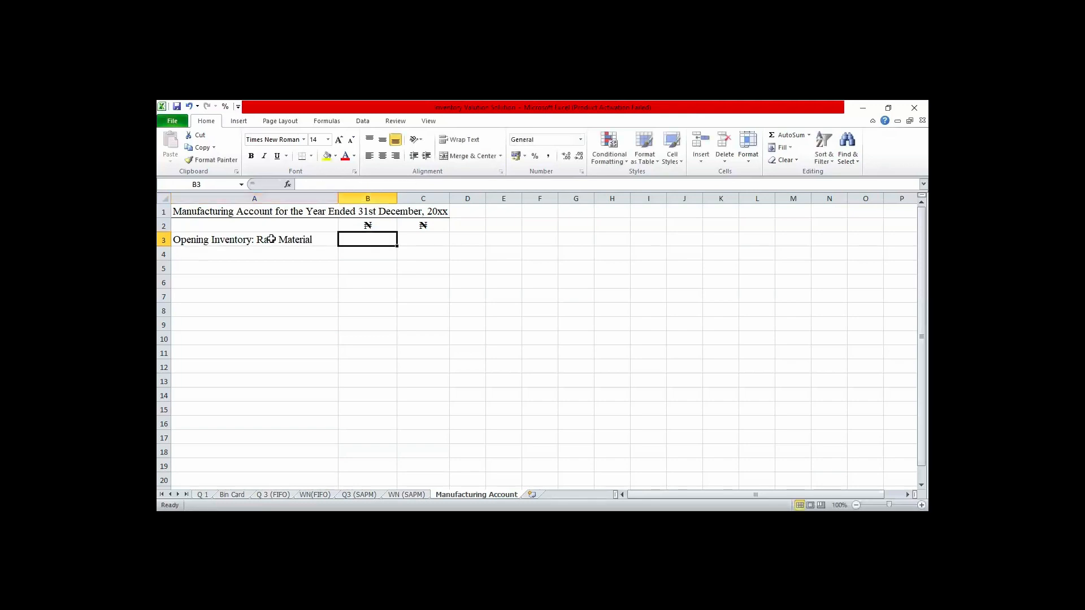
- Enter xx as the raw material amount in C3 and center the amount cells B3:C25
type("xx")
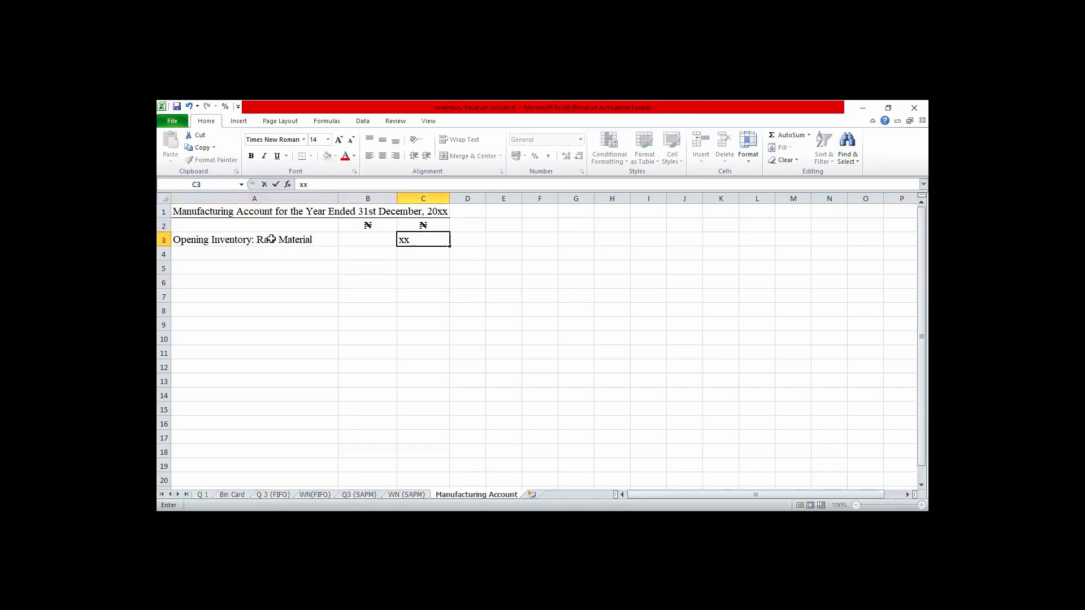
key("Return")
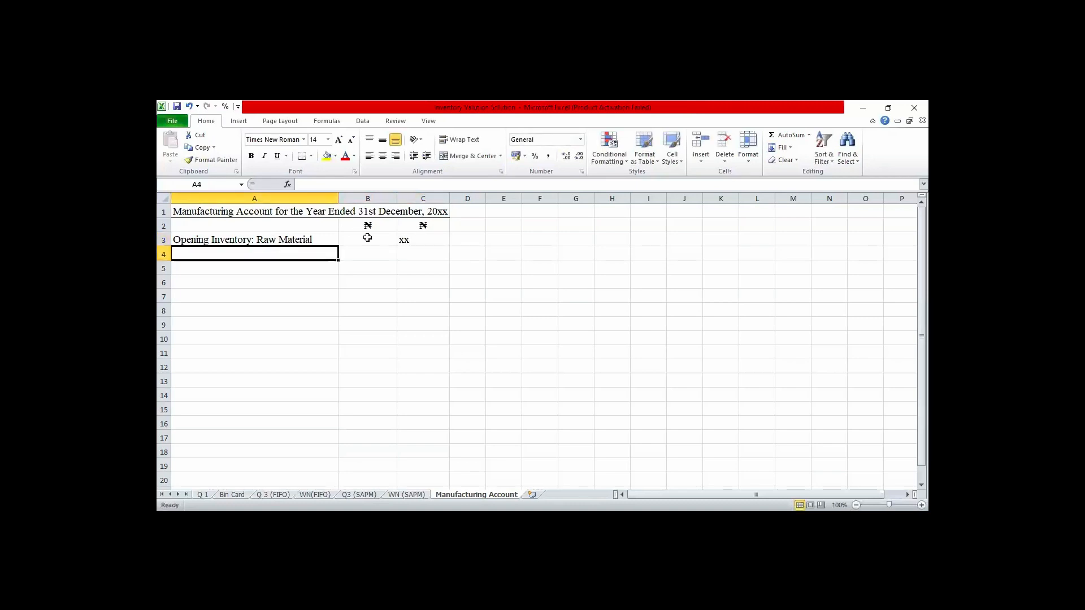
left_click_drag(367, 238, 367, 325)
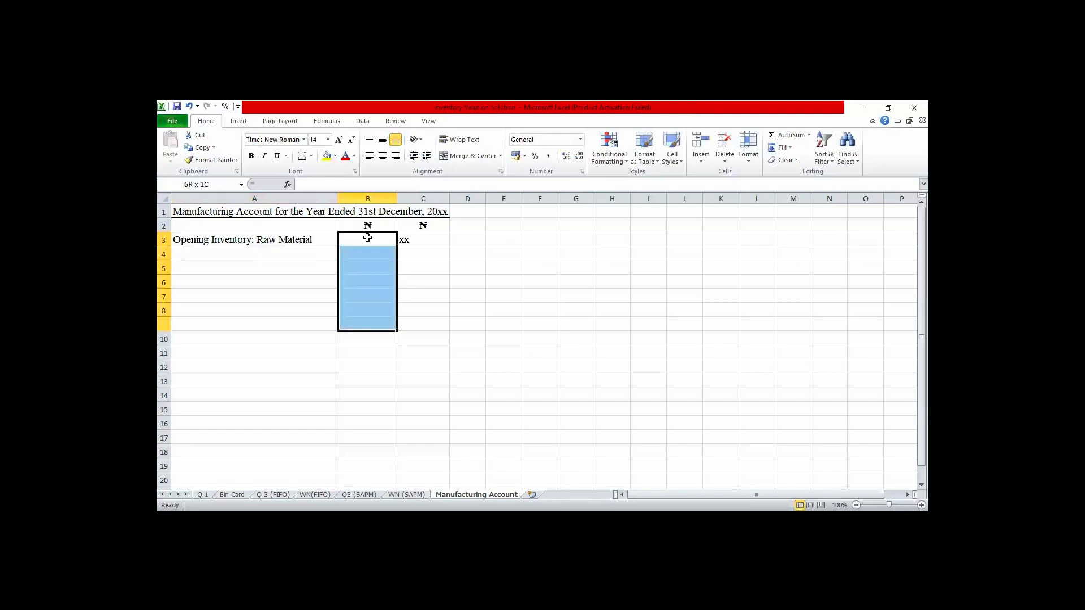
key("shift+Down")
key("shift+Down")
key("shift+Down")
key("shift+Down")
key("shift+Down")
key("shift+Down")
key("shift+Down")
key("shift+Down")
key("shift+Down")
key("shift+Down")
key("shift+Down")
key("shift+Down")
key("shift+Down")
key("shift+Down")
key("shift+Down")
key("shift+Down")
key("shift+Right")
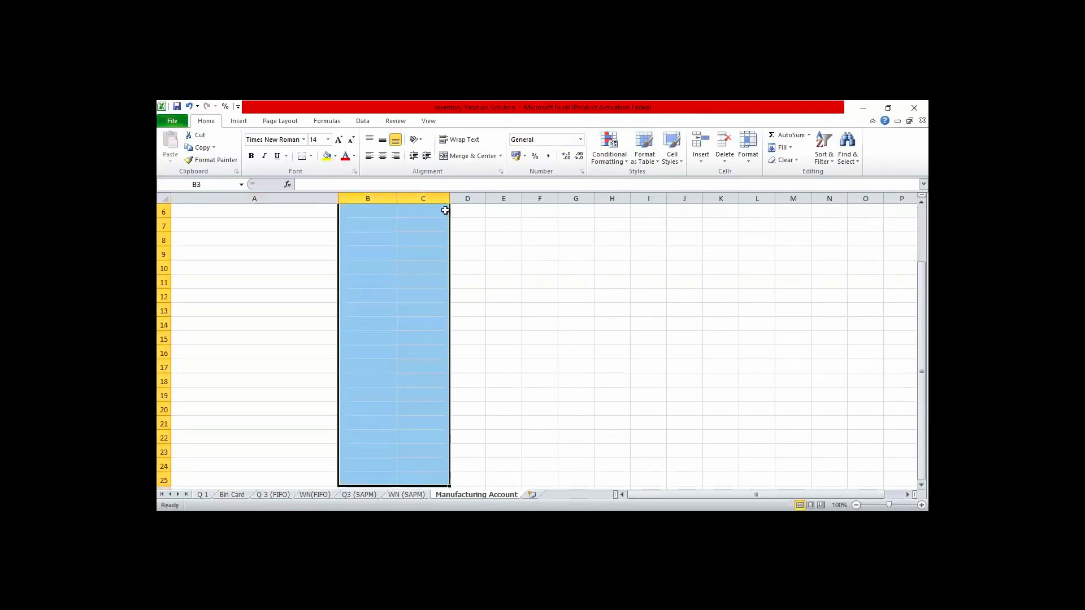
left_click(382, 156)
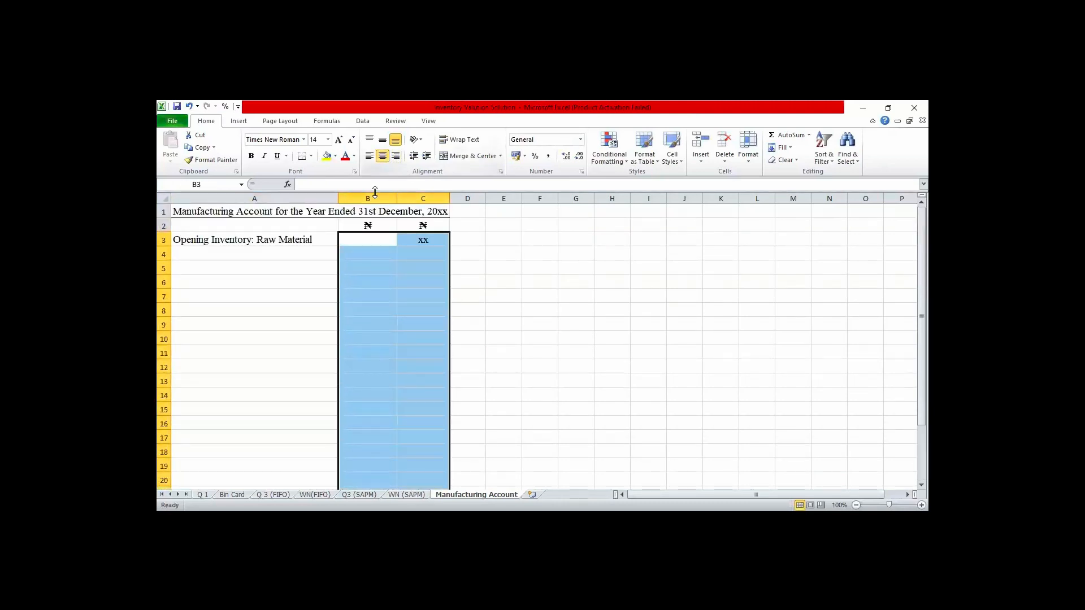
- Enter the label "Working-In- Progress" in A4, indented with leading spaces to line up under "Raw Material"
left_click(283, 258)
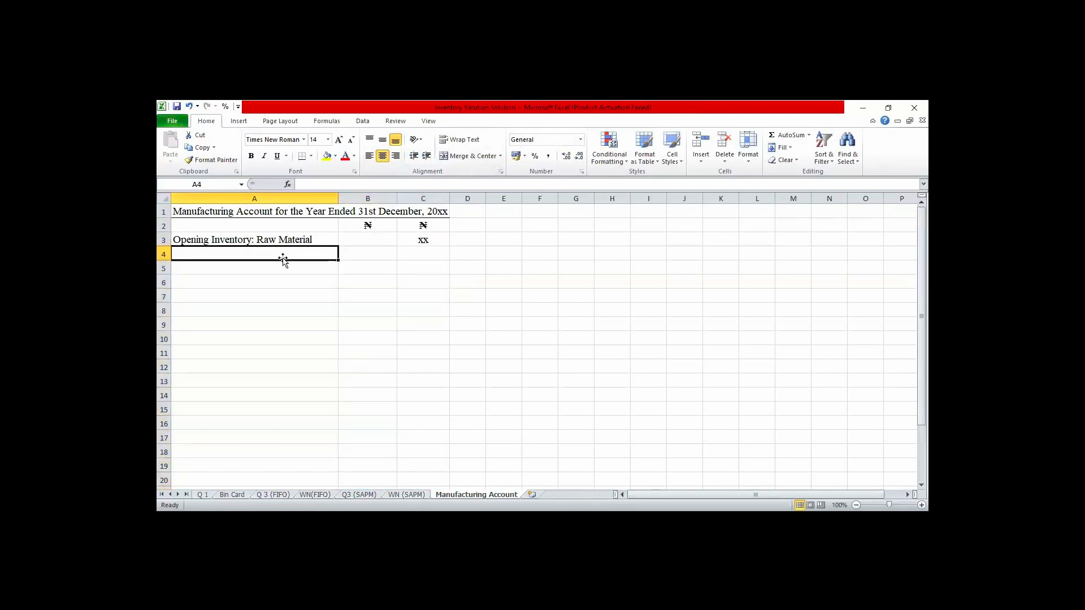
double_click(278, 253)
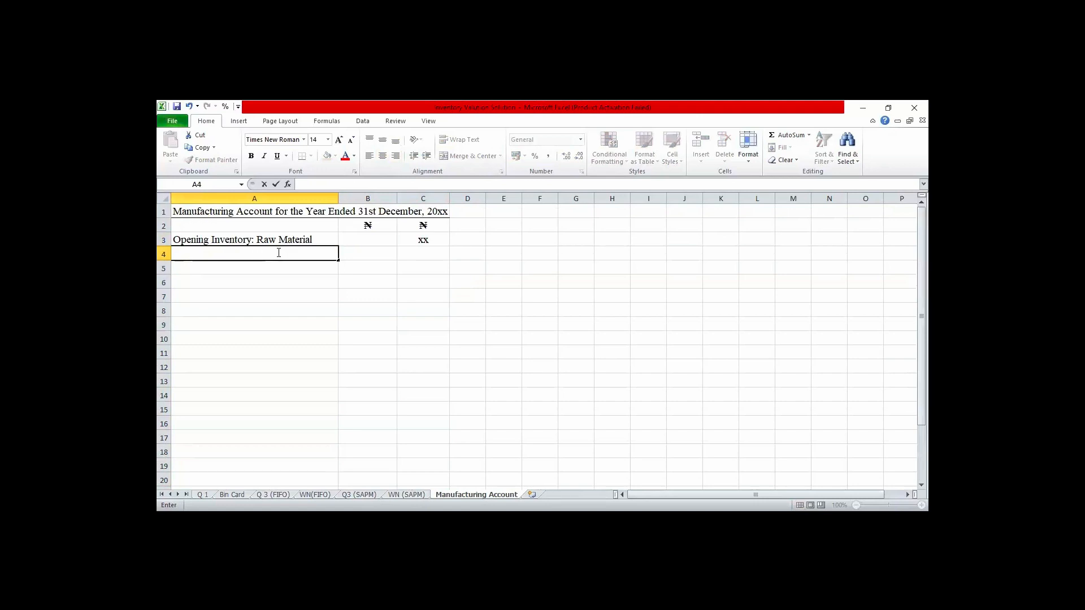
type("Working")
type("-In- Pro")
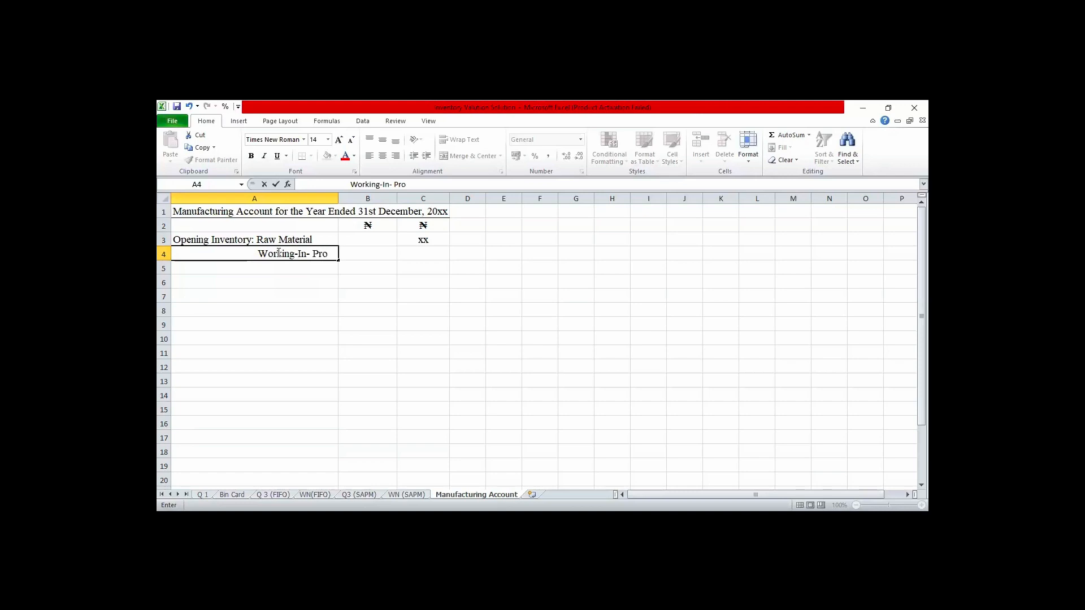
type("gress")
- Widen column A just enough to fit the "Working-In- Progress" label
left_click(338, 199)
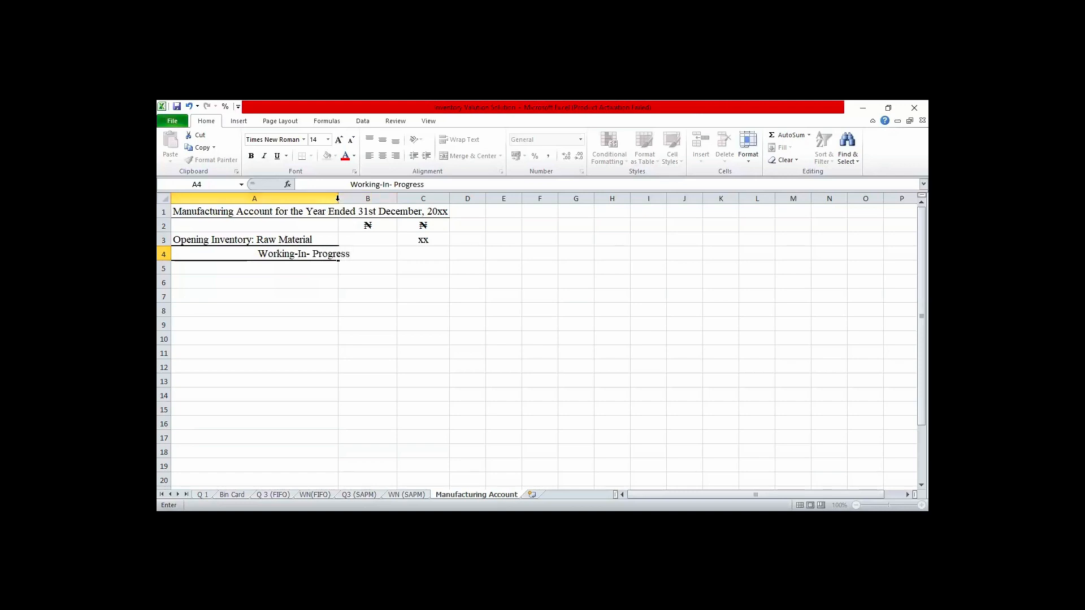
double_click(338, 199)
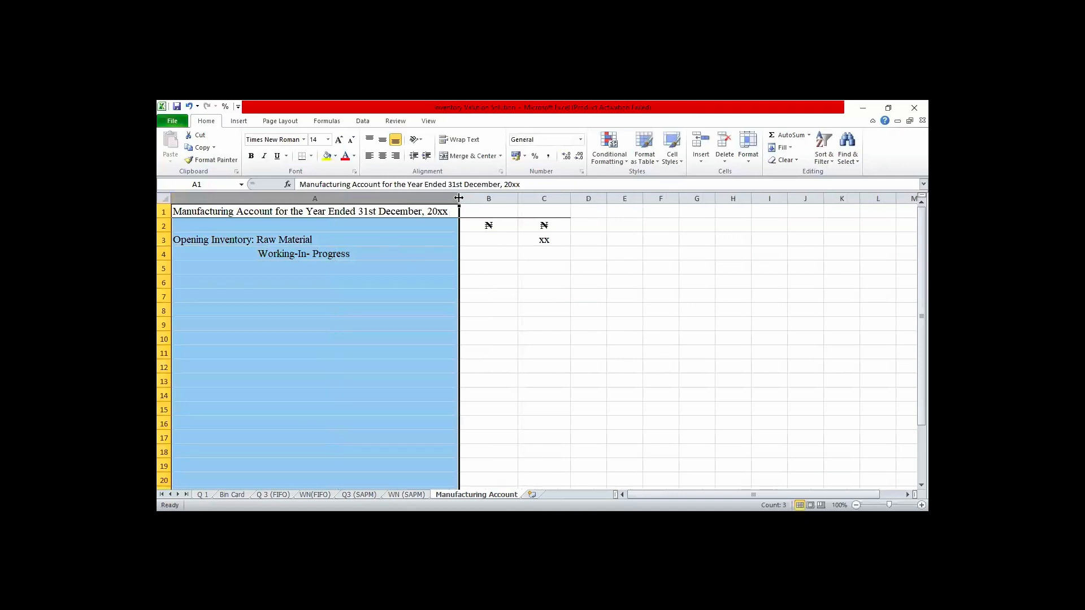
left_click_drag(459, 198, 358, 208)
- Enter xx as the work-in-progress amount in C4
left_click(437, 253)
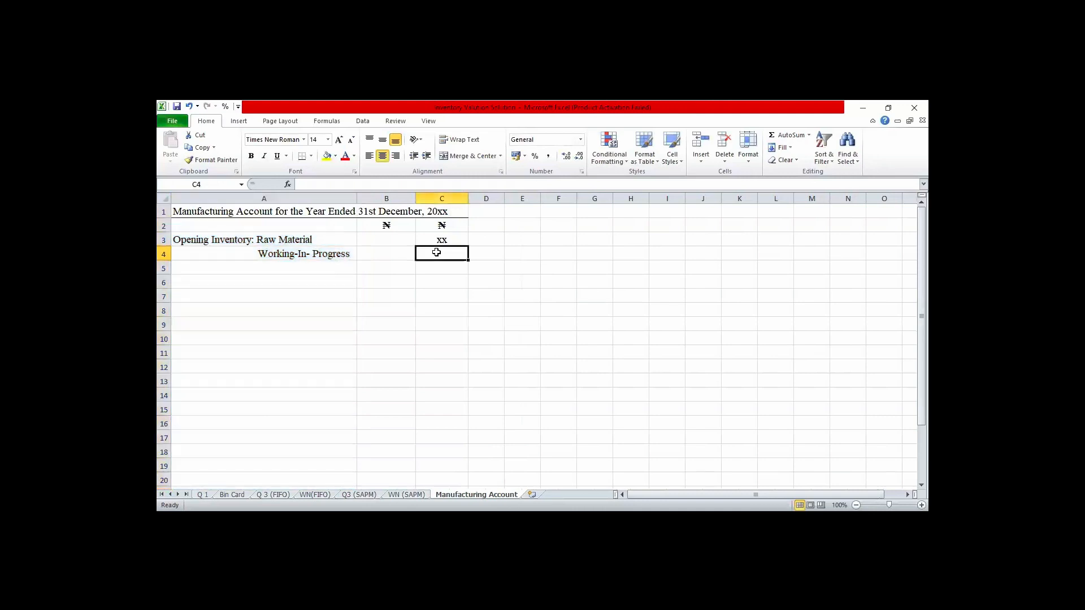
type("xx")
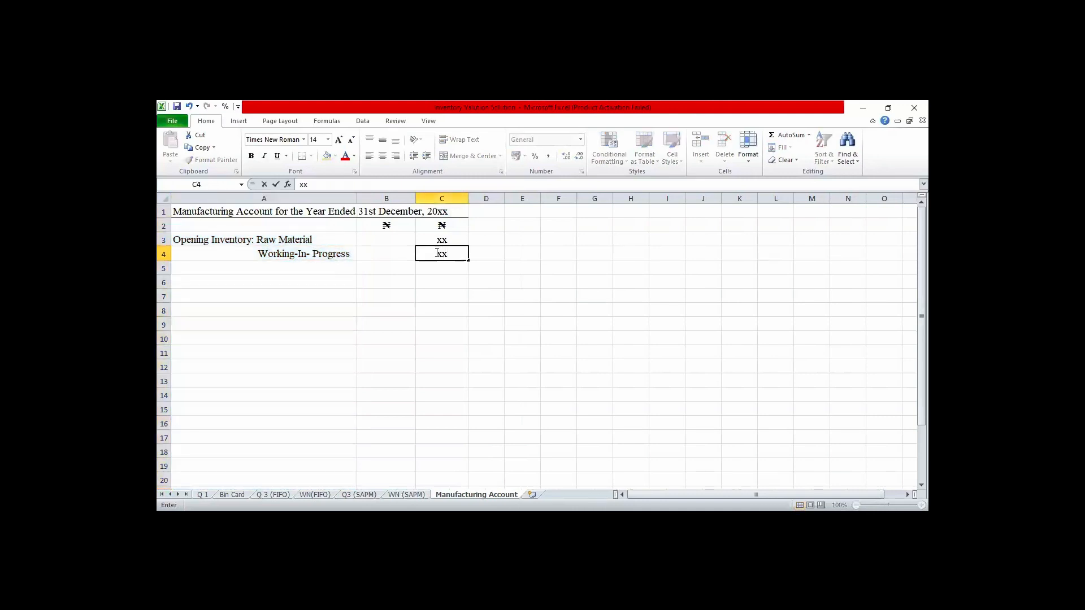
left_click(479, 299)
- Add a bottom border to C4 and enter xx as the opening inventory subtotal in C5
left_click(441, 254)
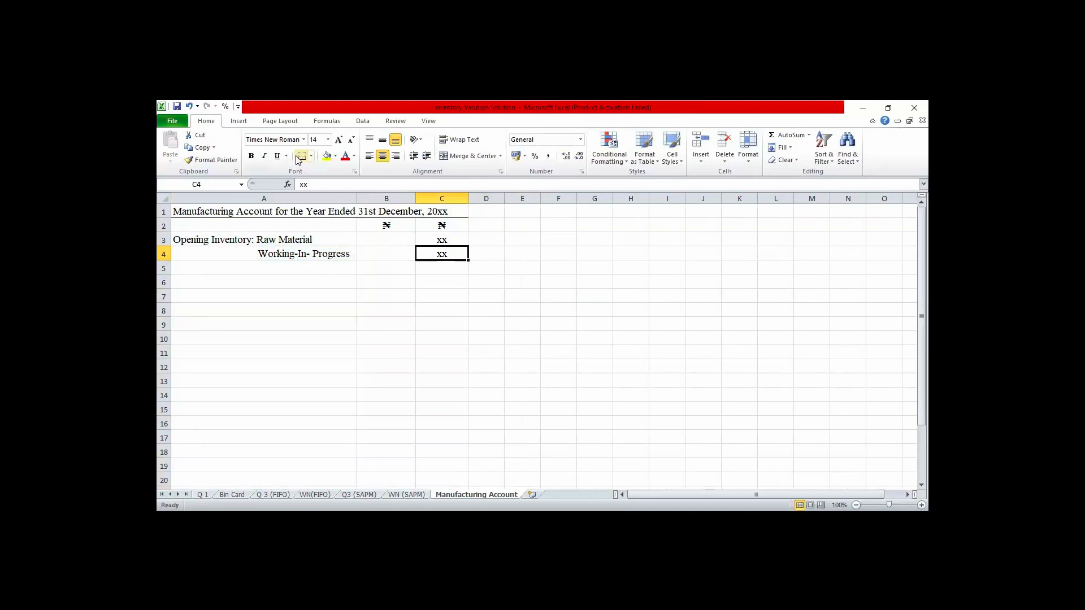
left_click(440, 267)
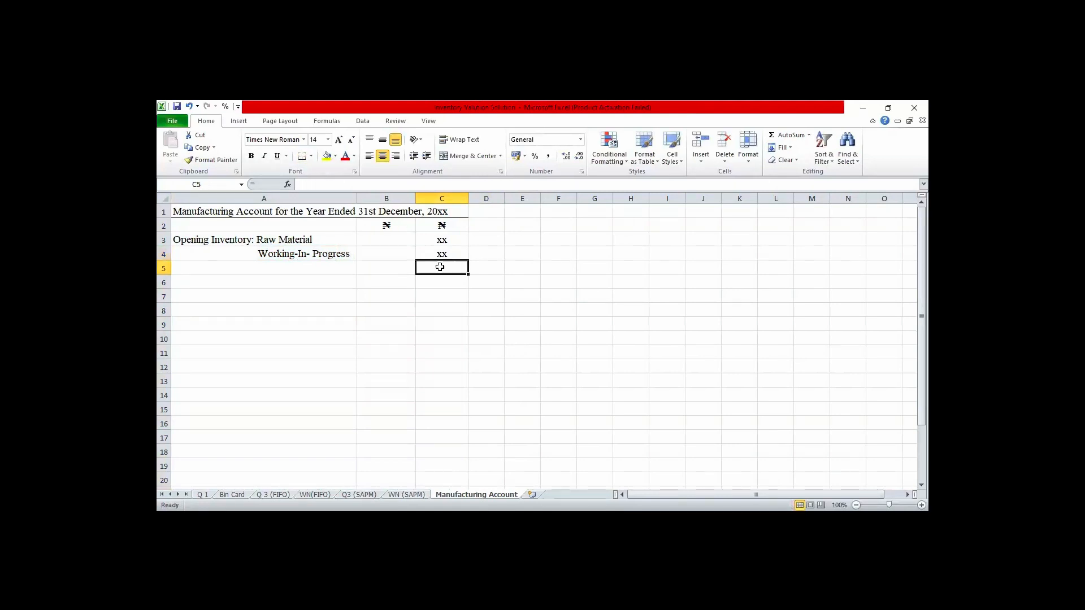
type("xx")
key("Return")
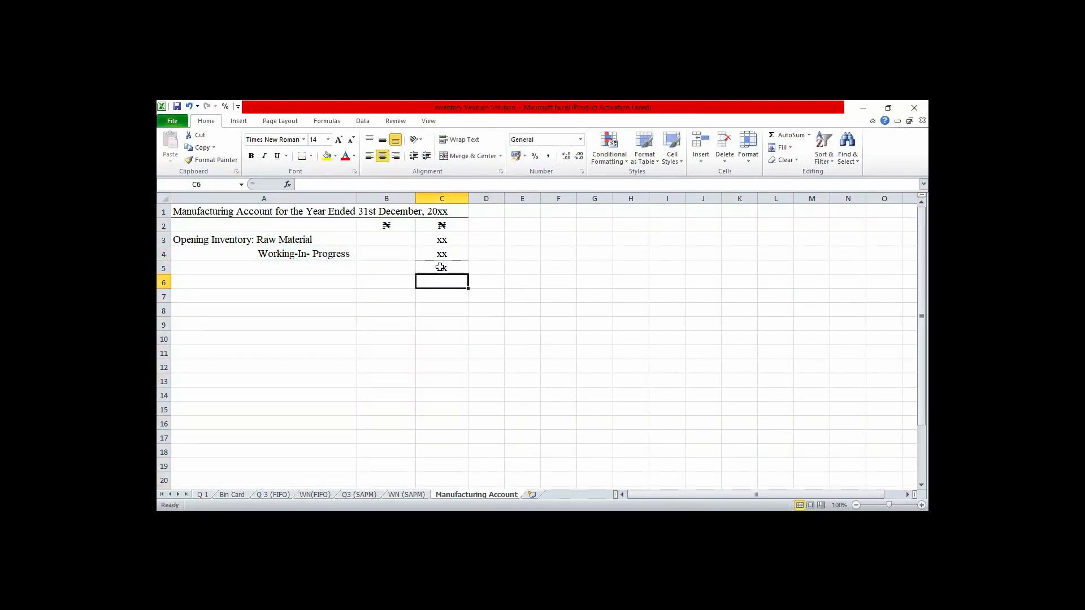
- Enter the label "Purchases of Raw Material" in A6 with the amount xx in B6
key("Left")
key("Left")
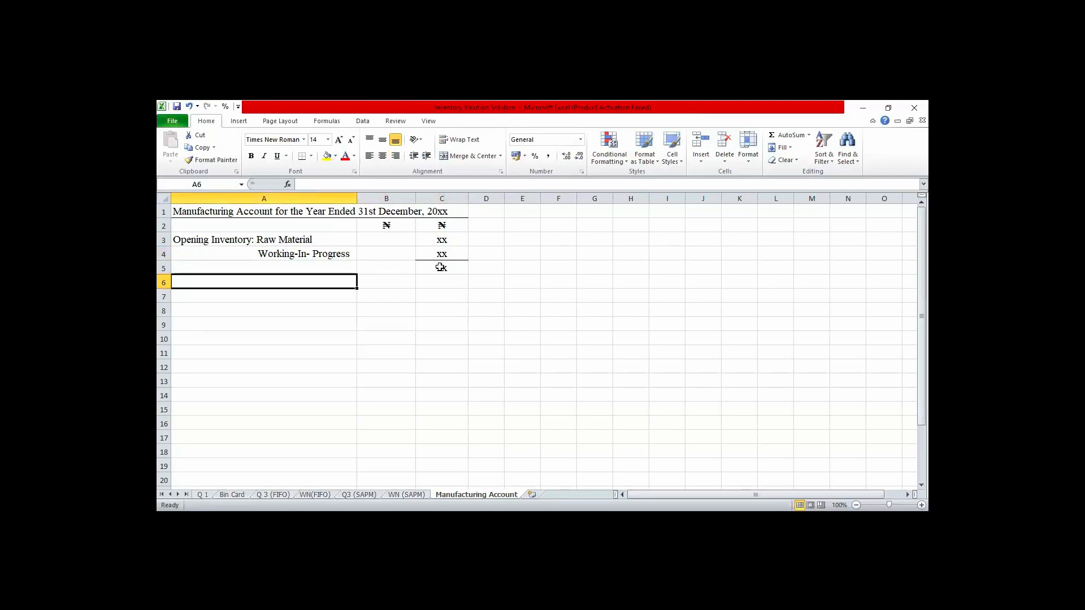
type("Purc")
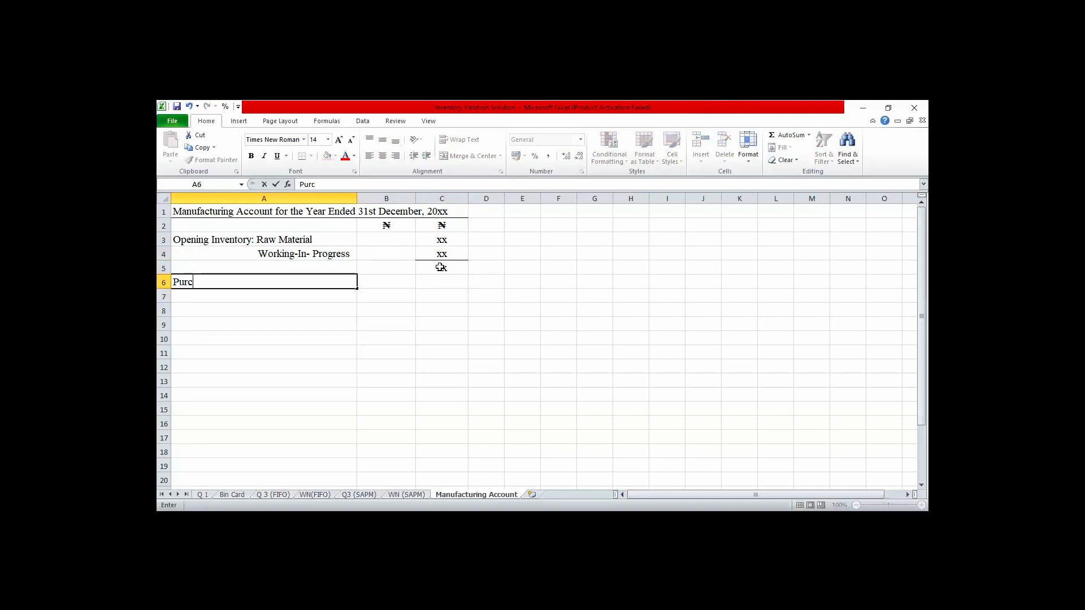
type("hases of Raw Materia")
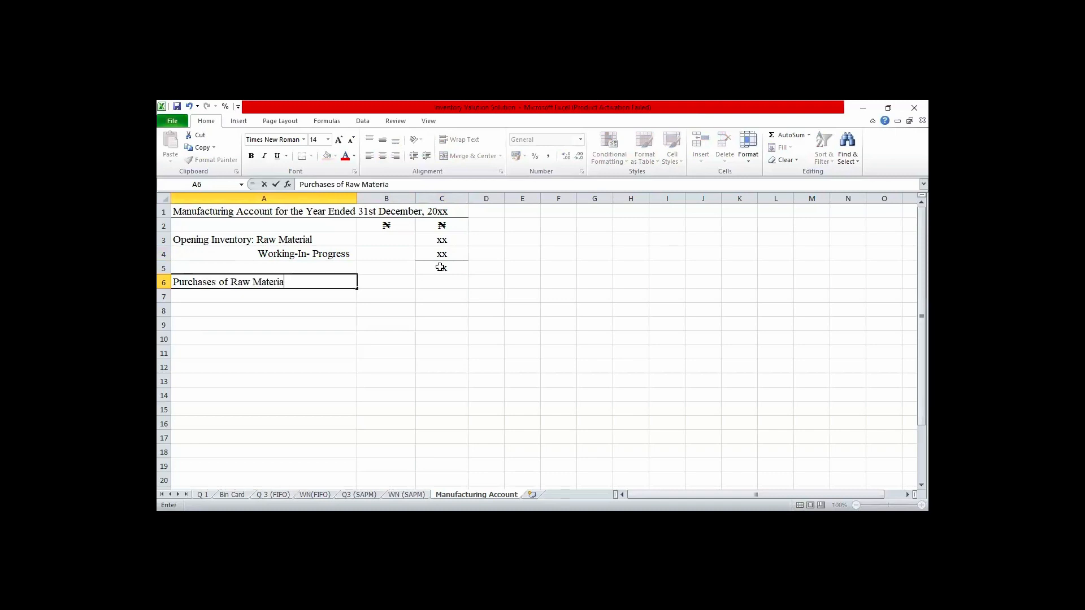
type("l")
key("Tab")
type("xx")
key("Return")
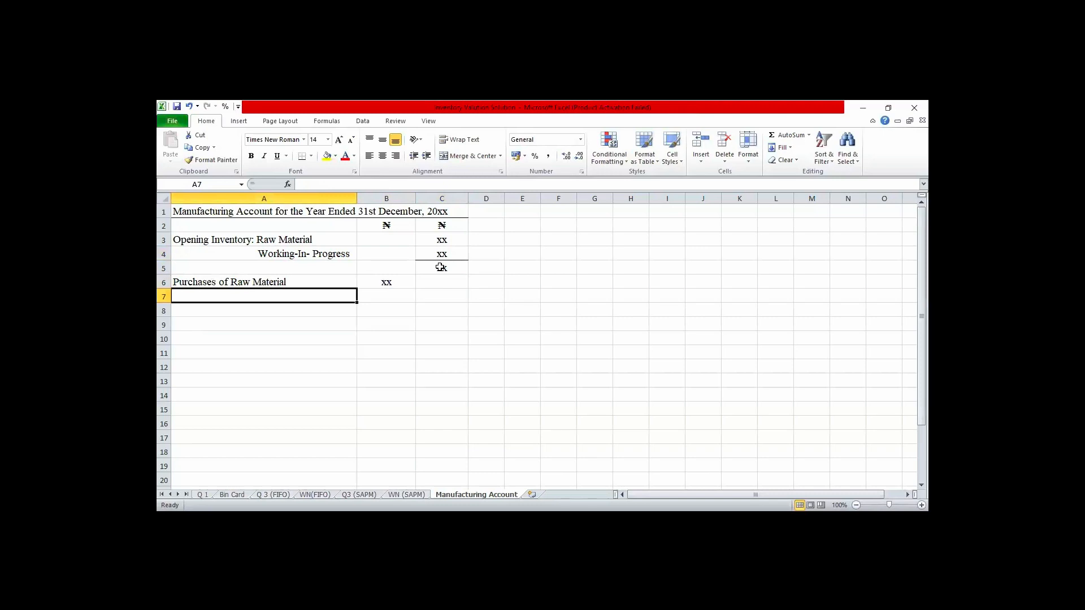
- Enter the label "Carriage Inwards of Raw Material" in A7 with the amount xx in B7
type("Car")
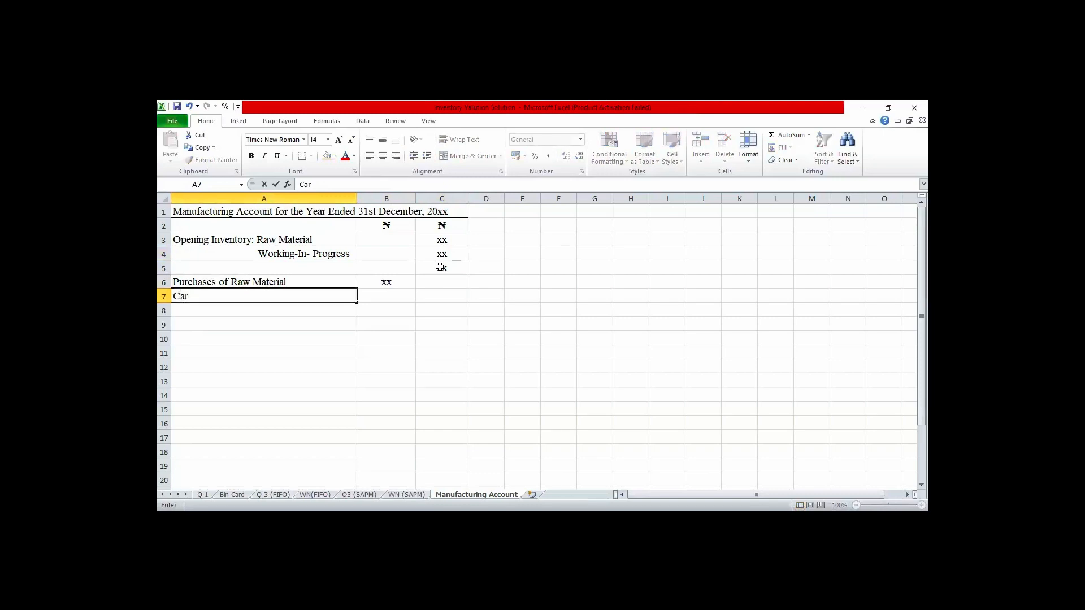
type("riage Inwards of R")
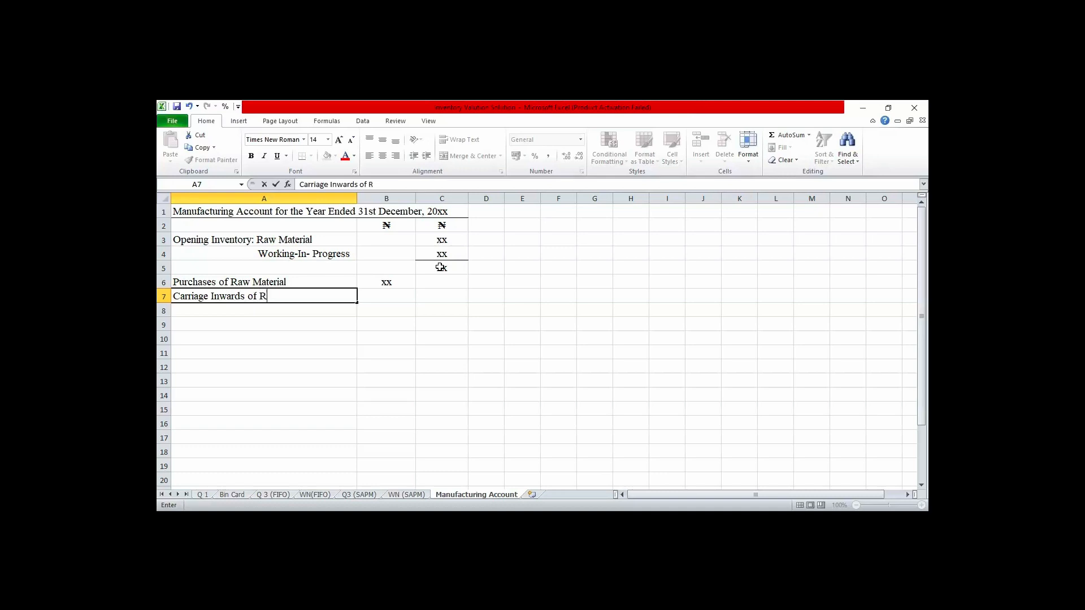
type("aw Material")
key("Tab")
type("xx")
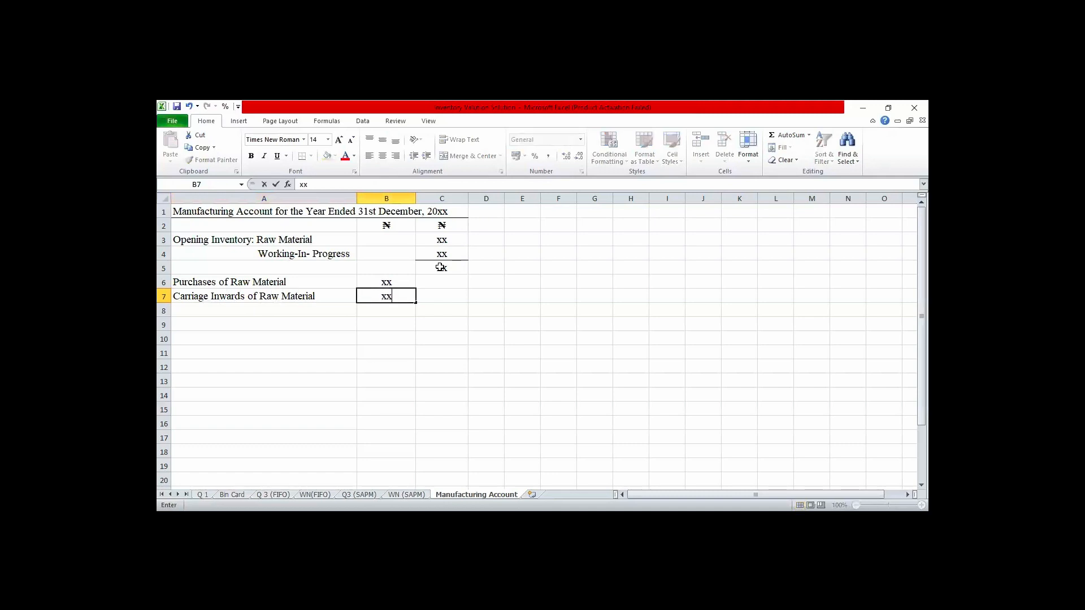
key("Return")
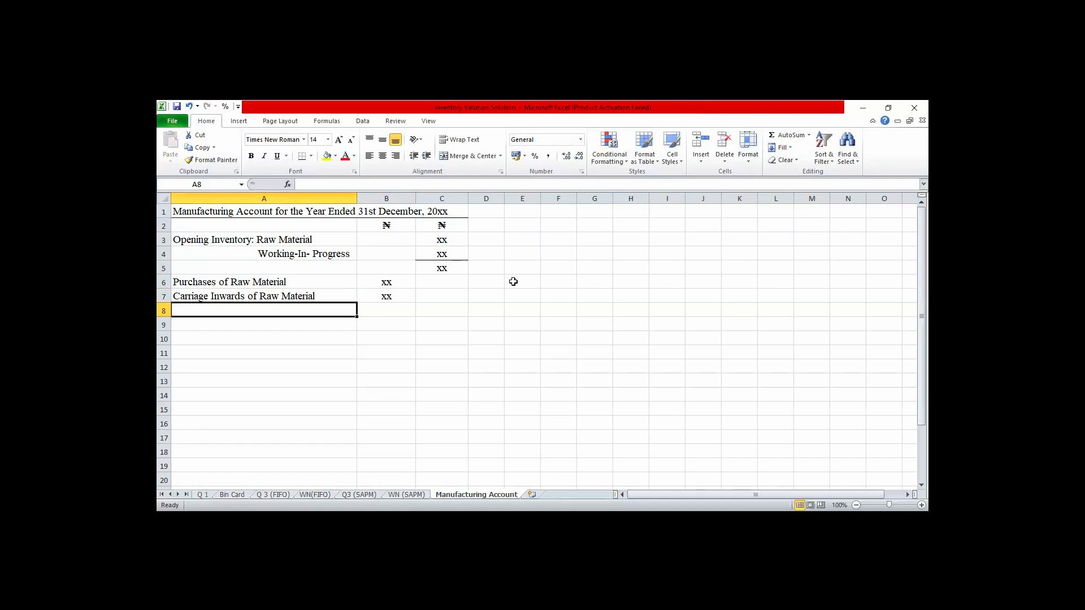
- Add a bottom border to B7 and enter xx as the subtotal in B8
left_click(396, 302)
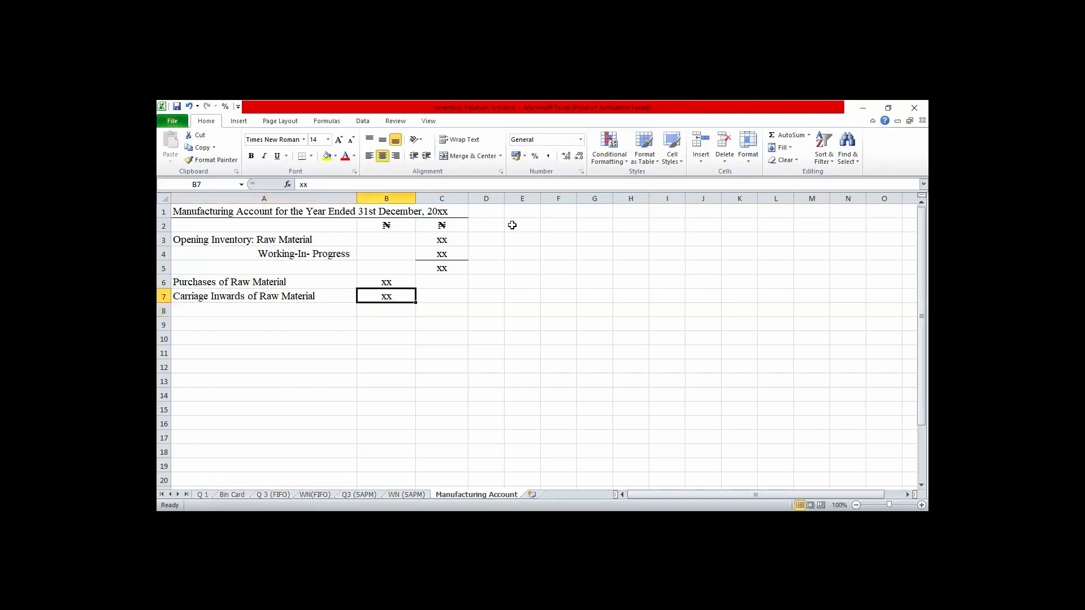
left_click(304, 161)
left_click(376, 312)
type("xx")
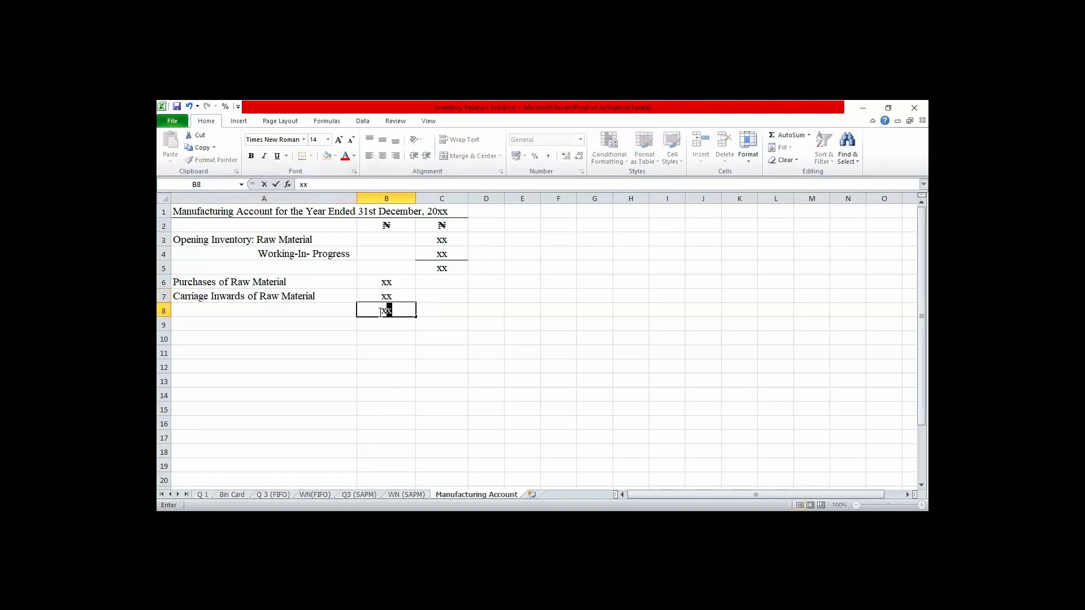
key("Return")
- Enter the label "Return Outwards of Raw Material" in A9 with the deduction (x) in B9
key("Left")
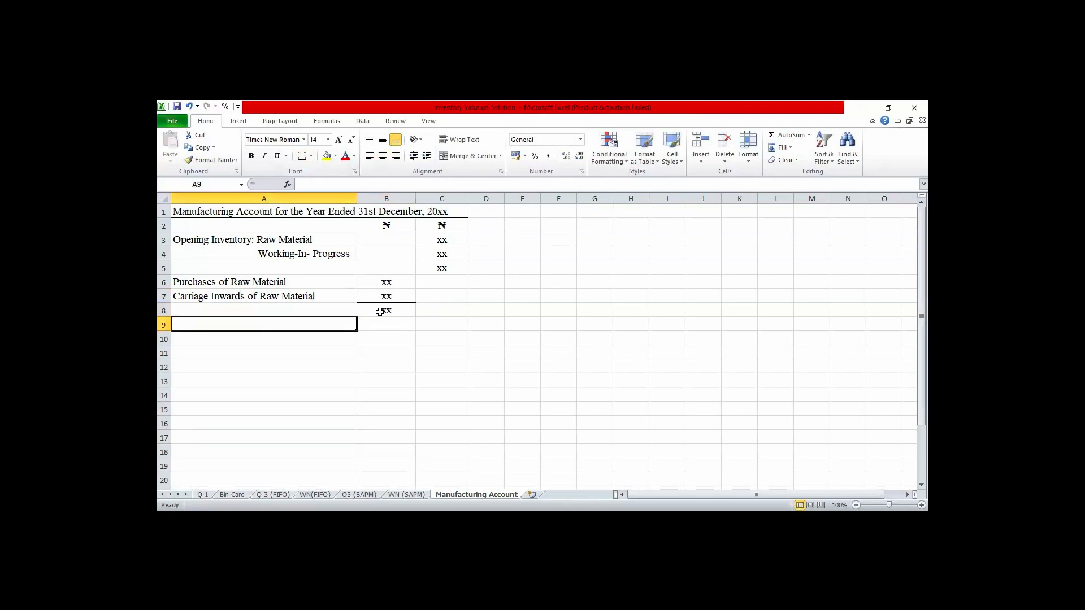
type("Re")
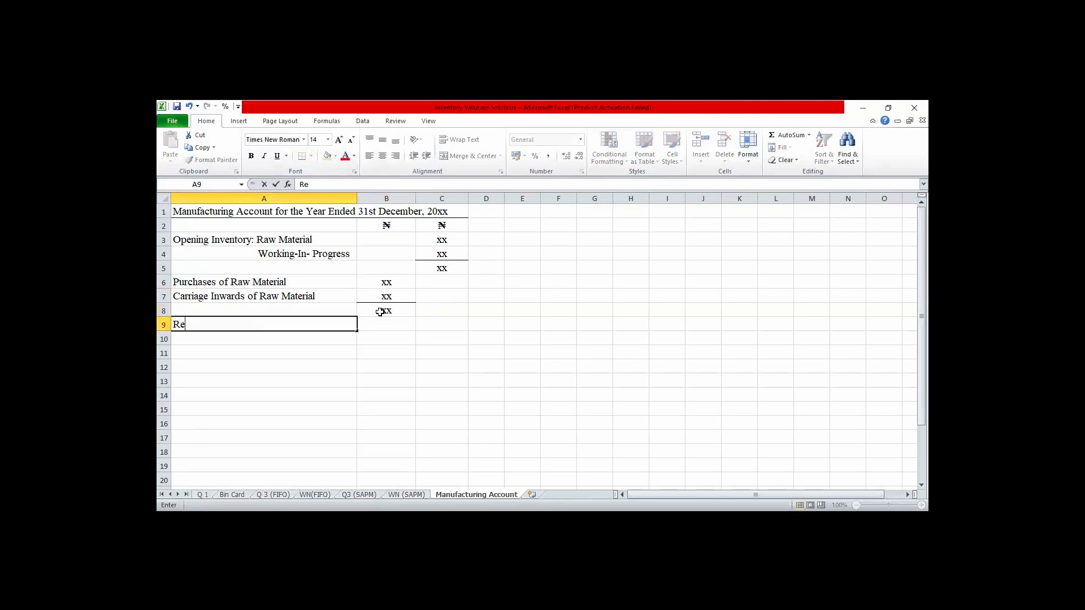
type("turn Outwards of")
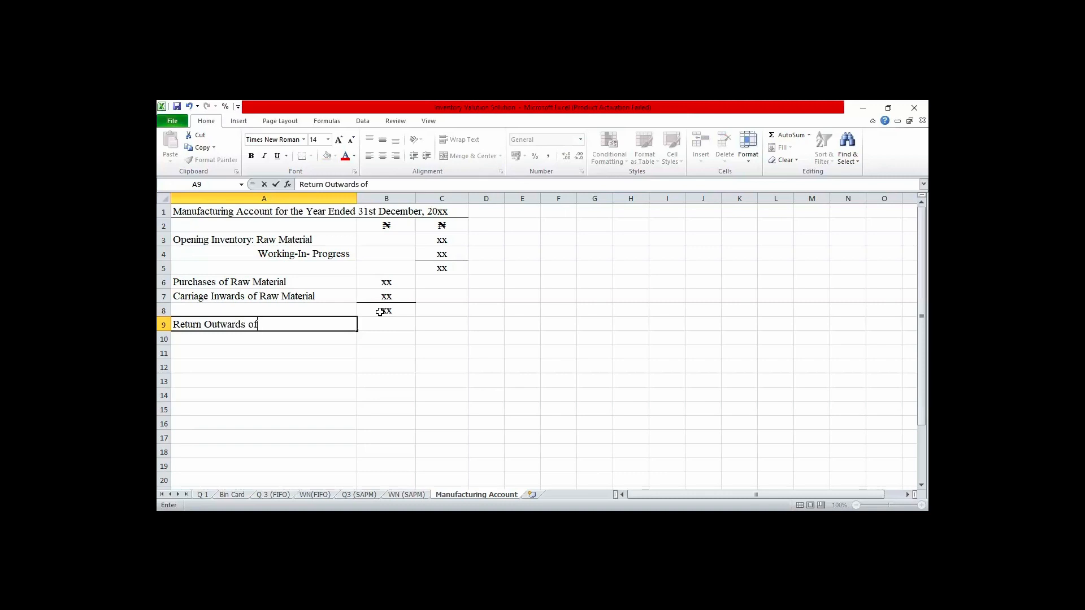
type(" Raw Material")
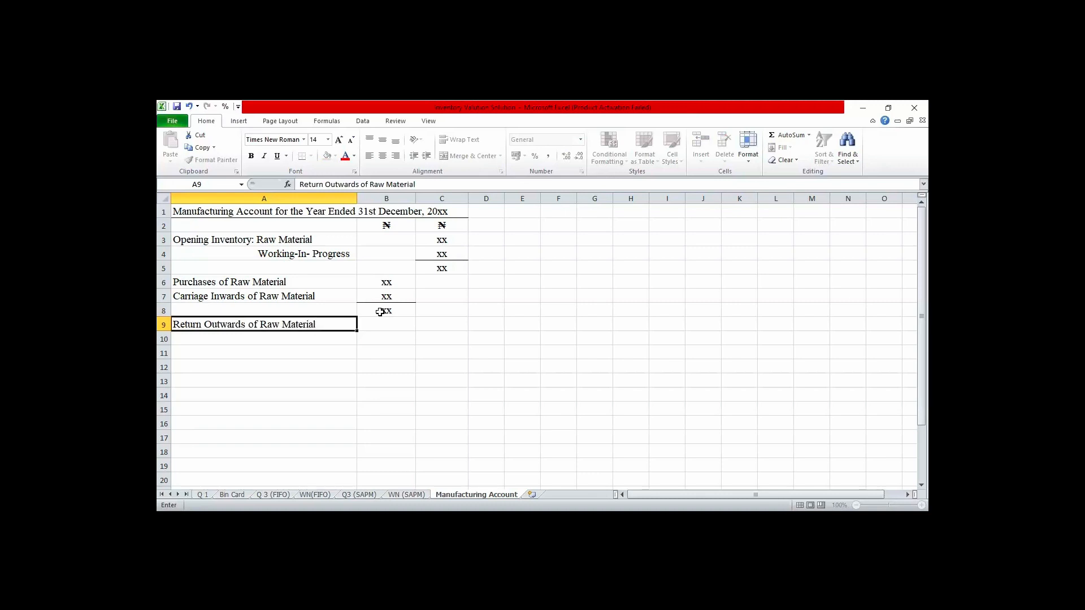
key("Tab")
type("(")
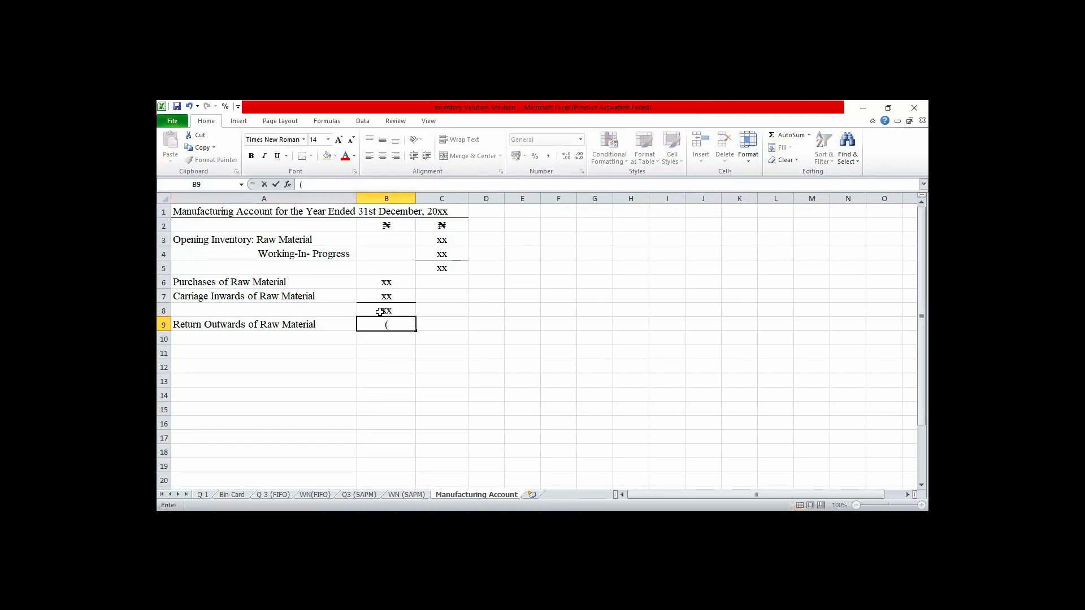
type("x)")
left_click(383, 342)
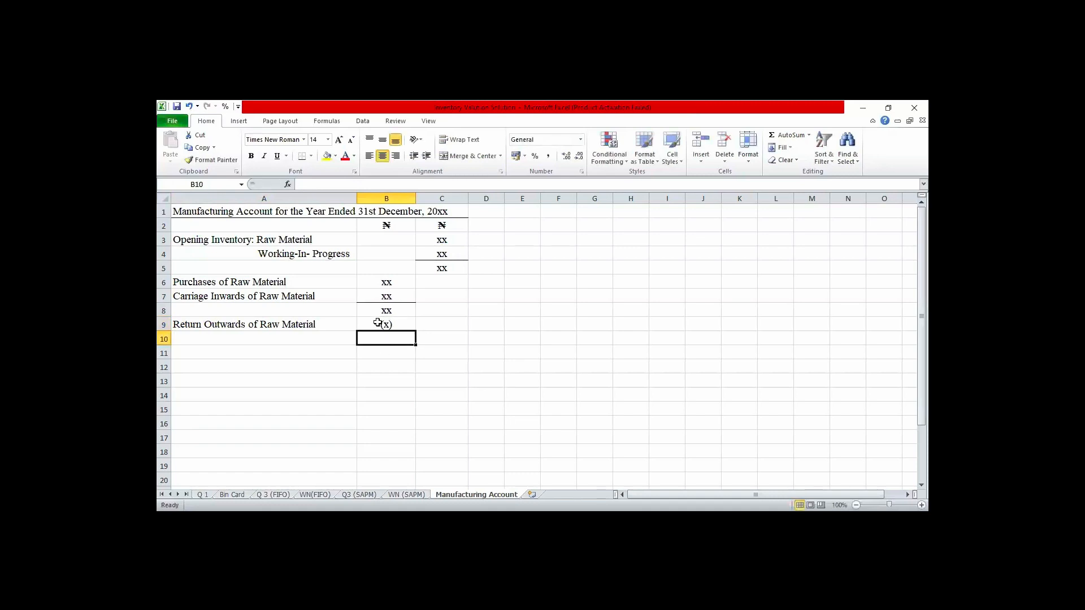
- Add a bottom border to B9 and enter xx in lowercase as the net purchases subtotal in B10
left_click(377, 323)
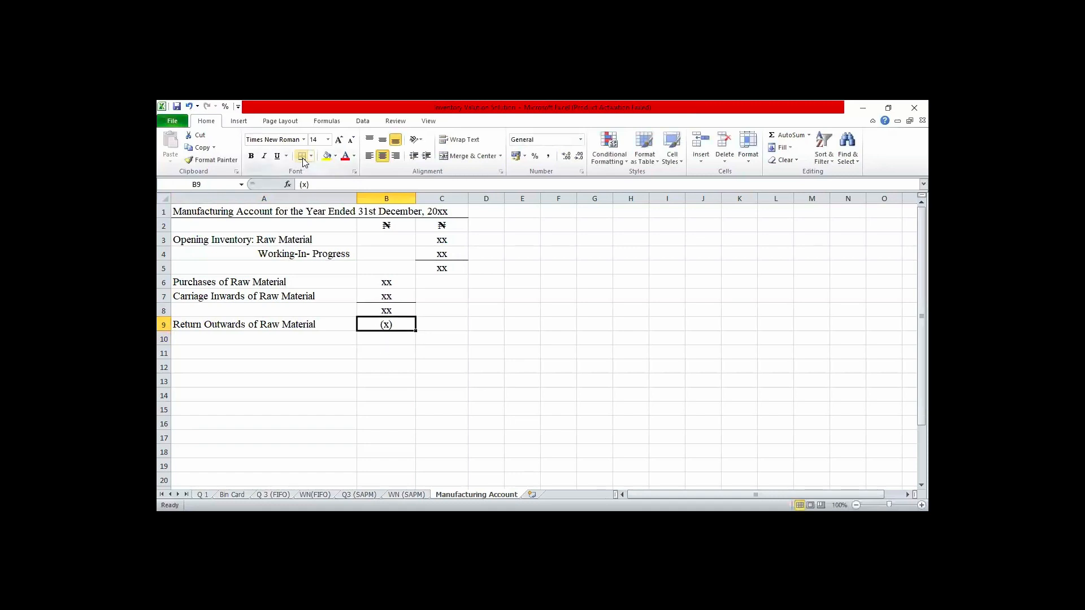
left_click(393, 339)
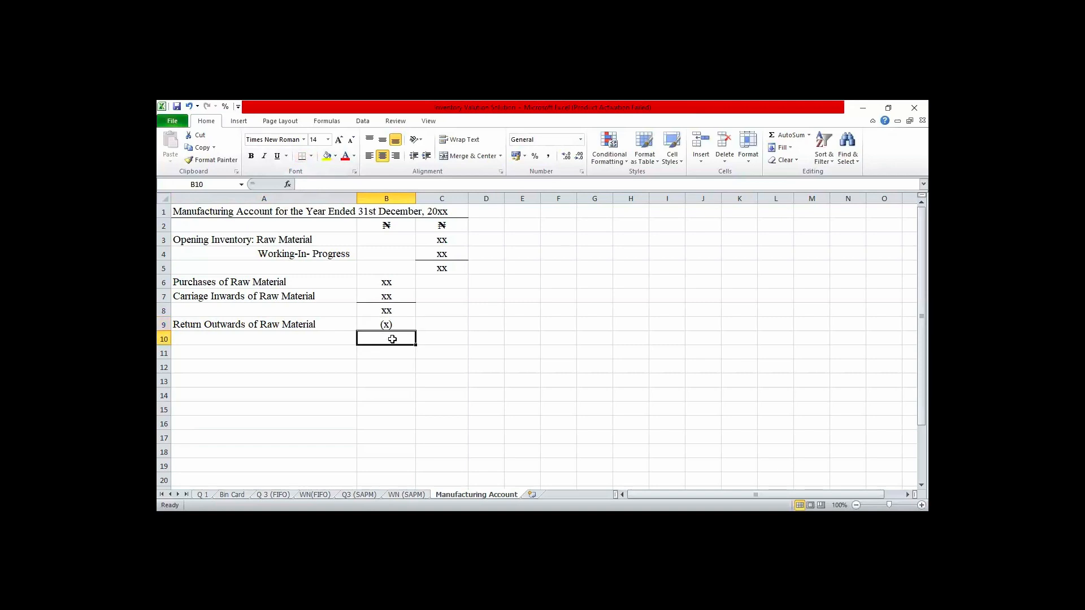
type("Xx")
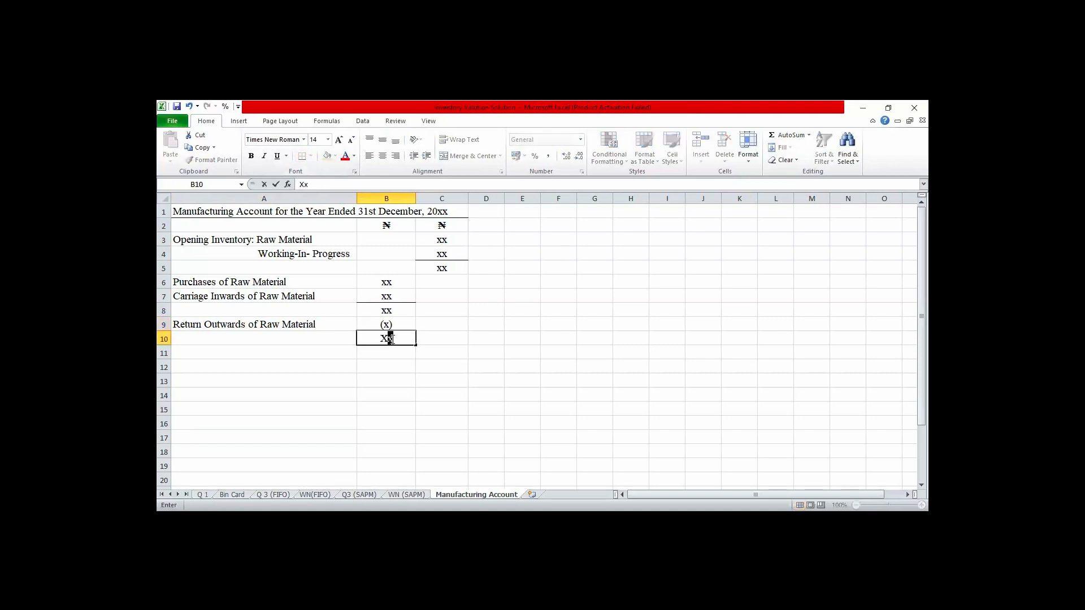
key("BackSpace")
key("BackSpace")
type("xx")
key("Return")
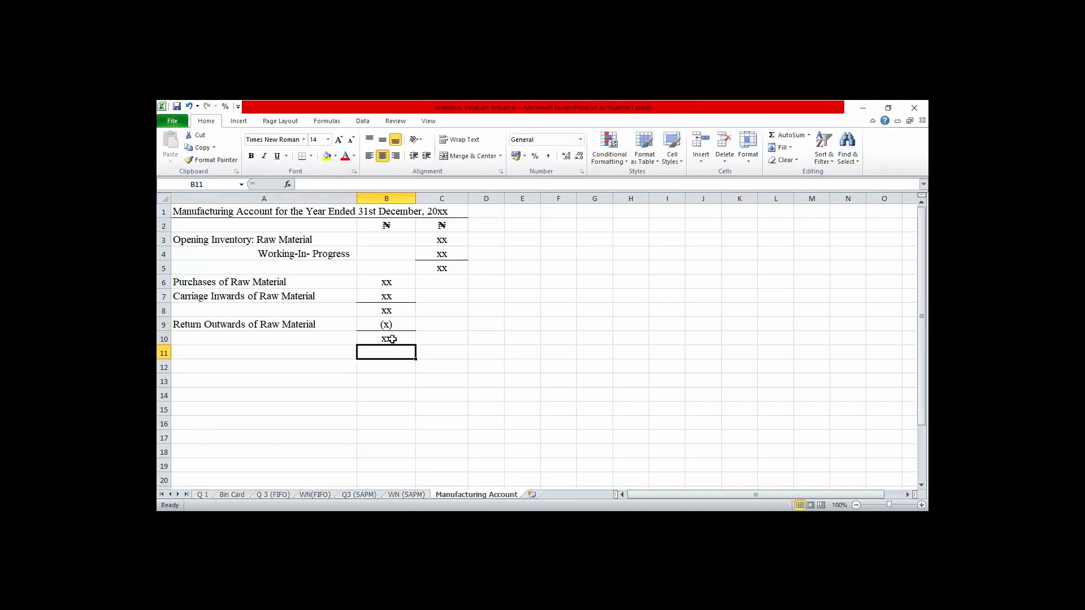
key("Left")
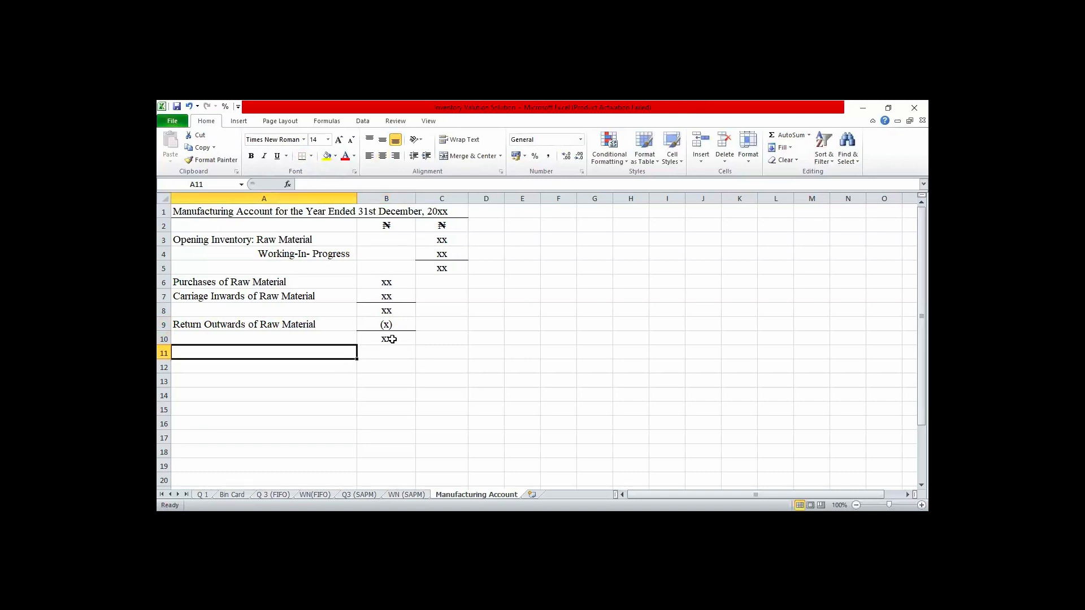
type("Wag")
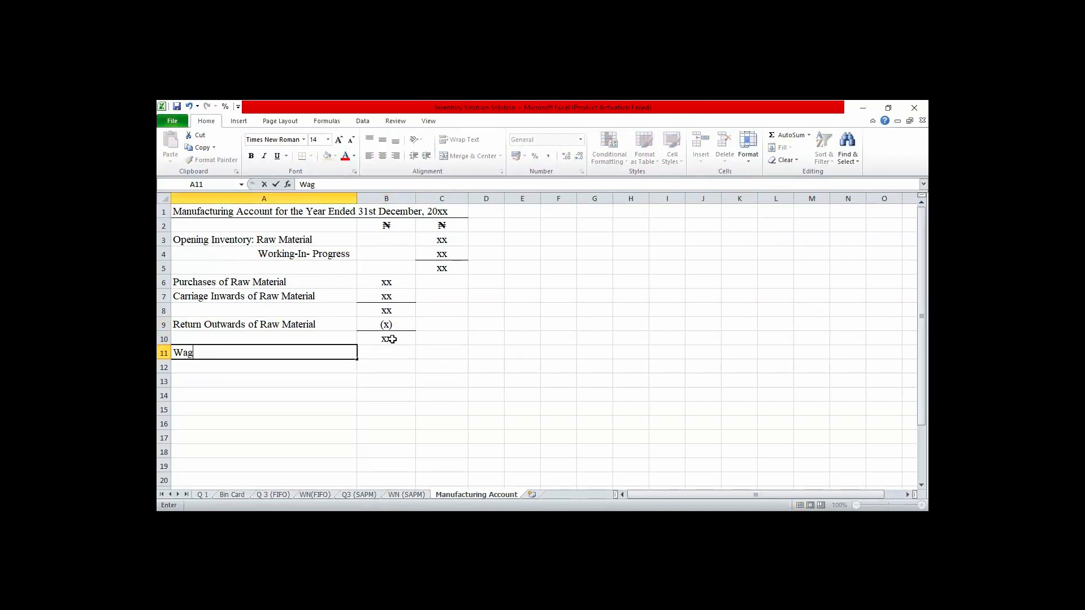
type("es/Die")
key("BackSpace")
key("BackSpace")
key("BackSpace")
key("BackSpace")
key("BackSpace")
key("BackSpace")
key("BackSpace")
key("BackSpace")
key("BackSpace")
key("Return")
key("Up")
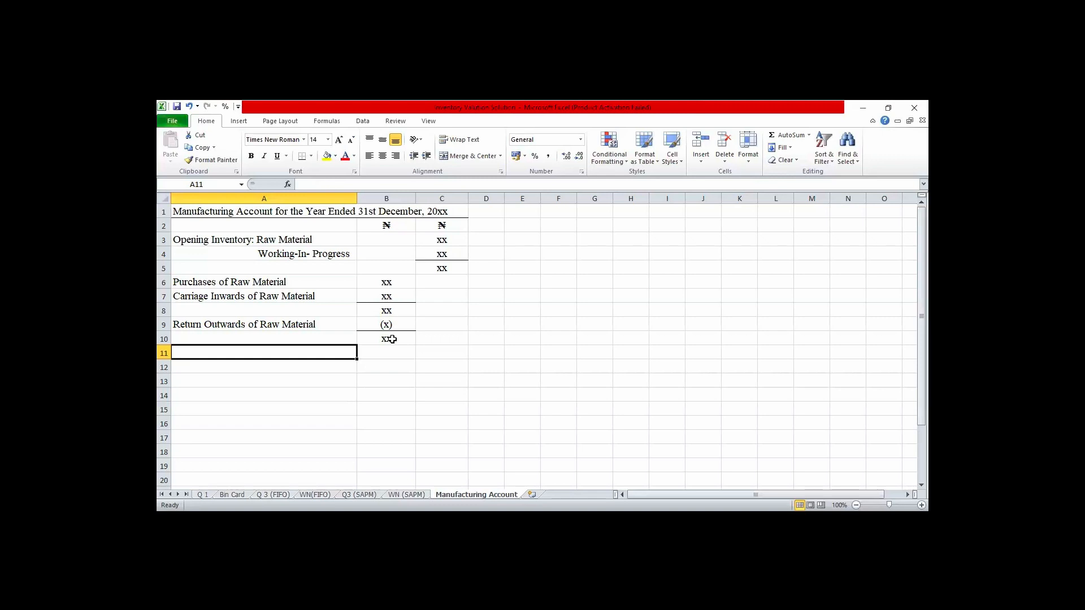
- Move the net purchases subtotal xx from B10 to C9, beside the Return Outwards deduction
left_click(383, 342)
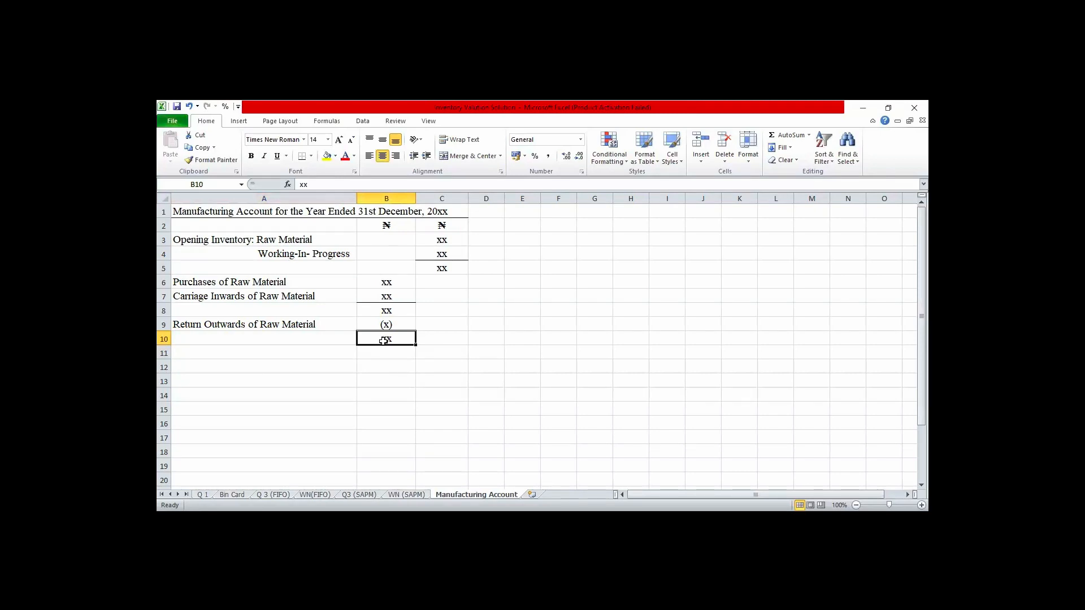
key("ctrl+c")
key("Right")
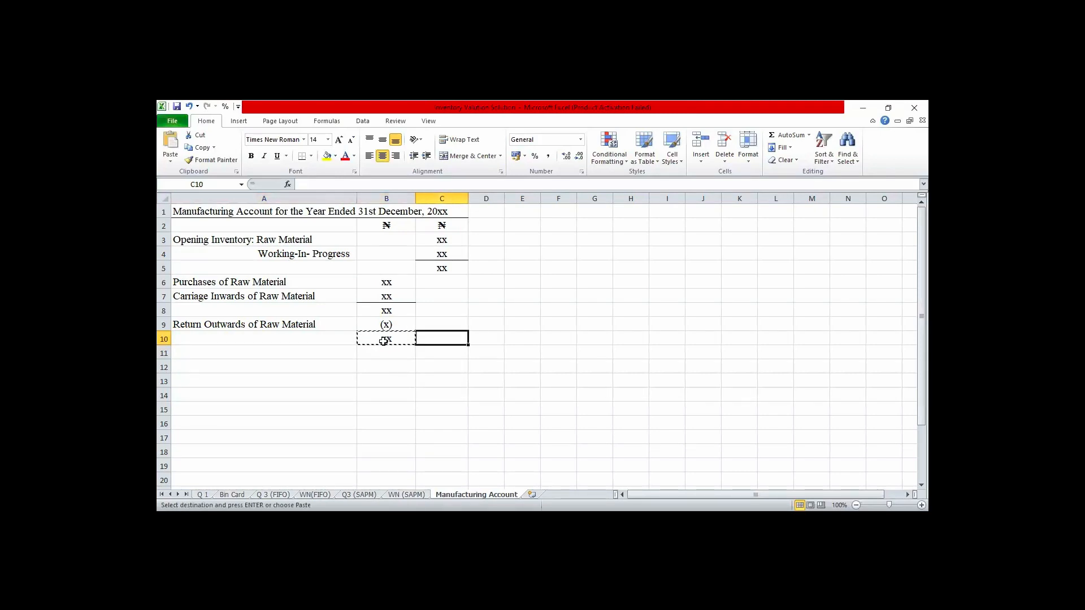
left_click(429, 326)
key("Return")
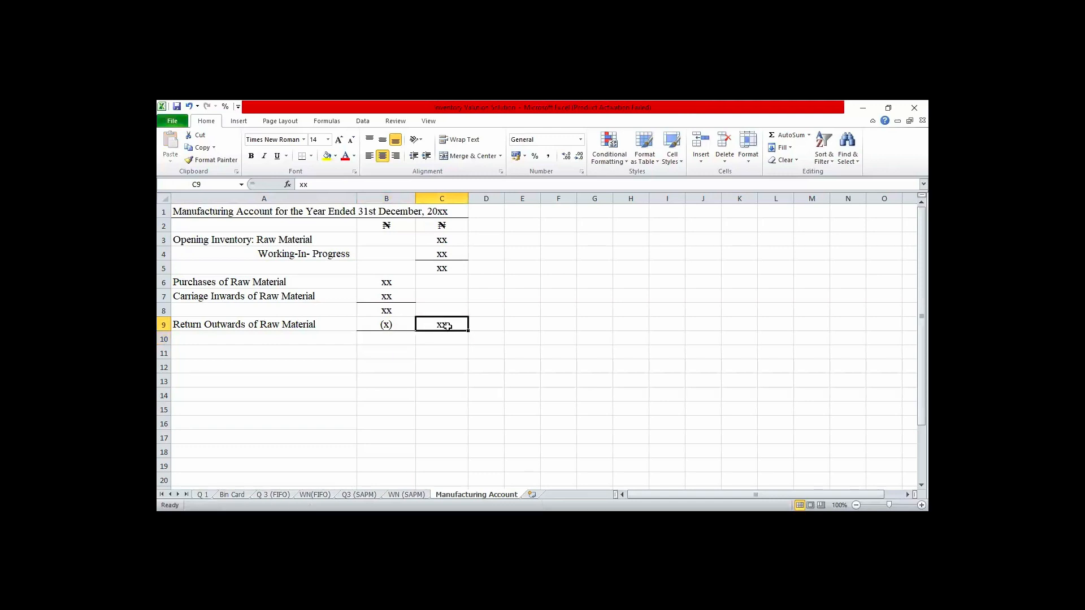
- Add a bottom border to C9 and enter xx as the total in C10
left_click(442, 267)
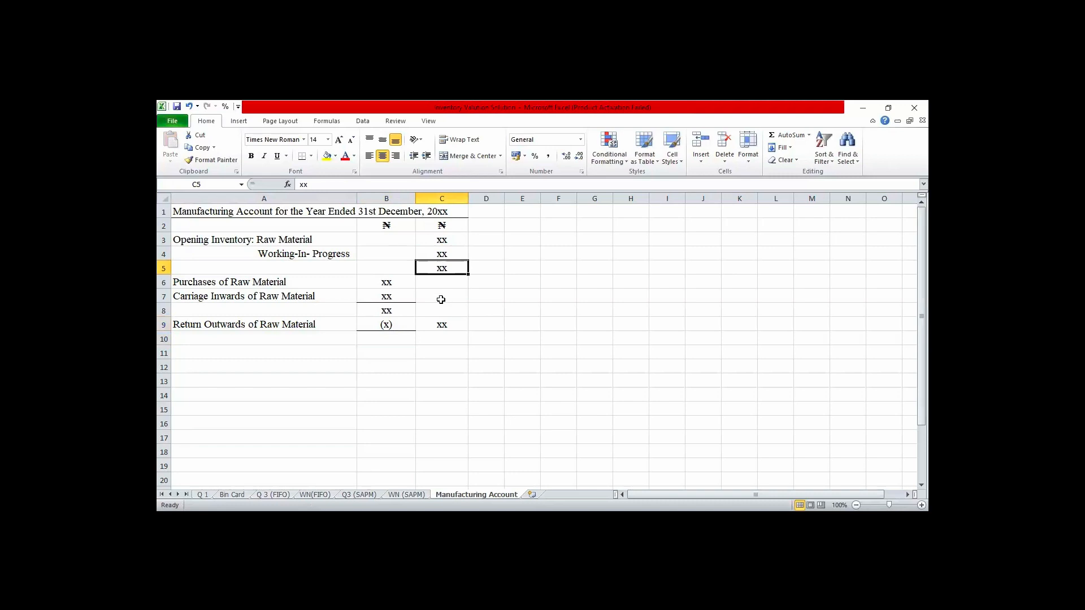
left_click(440, 323)
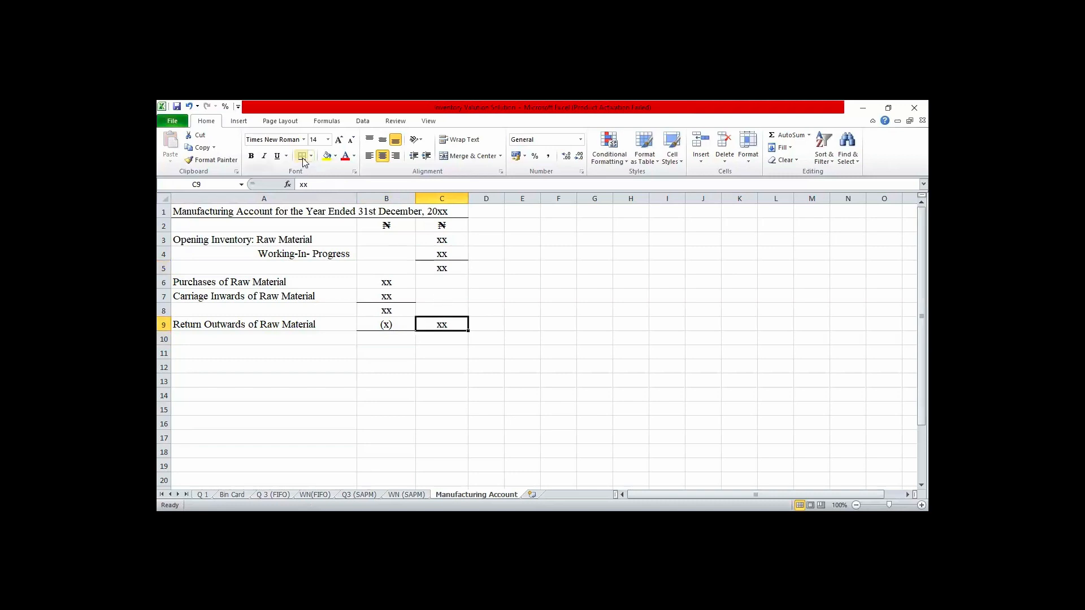
left_click(442, 337)
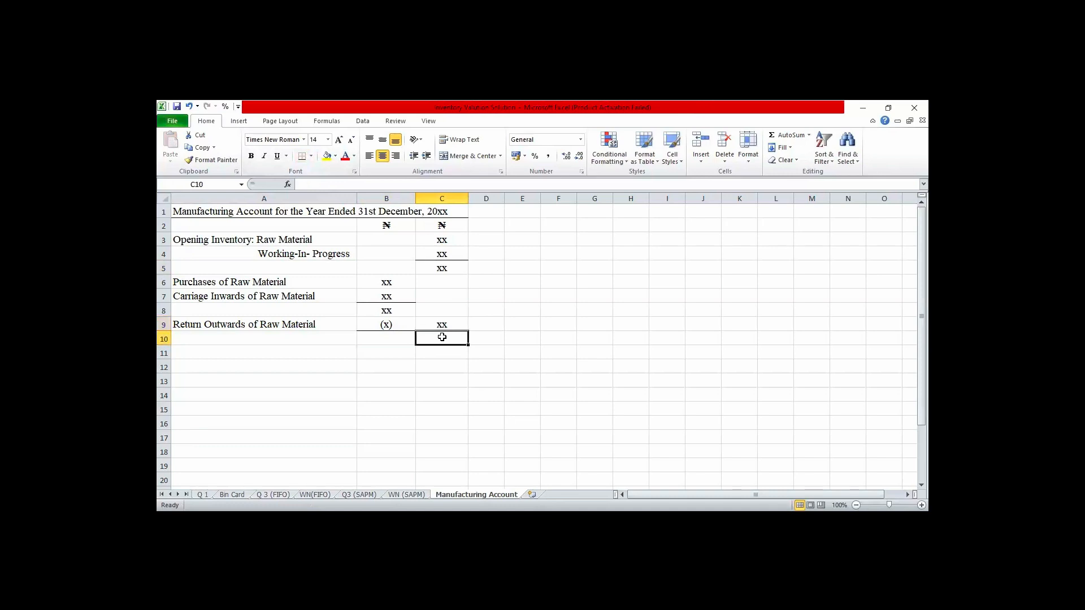
type("xx")
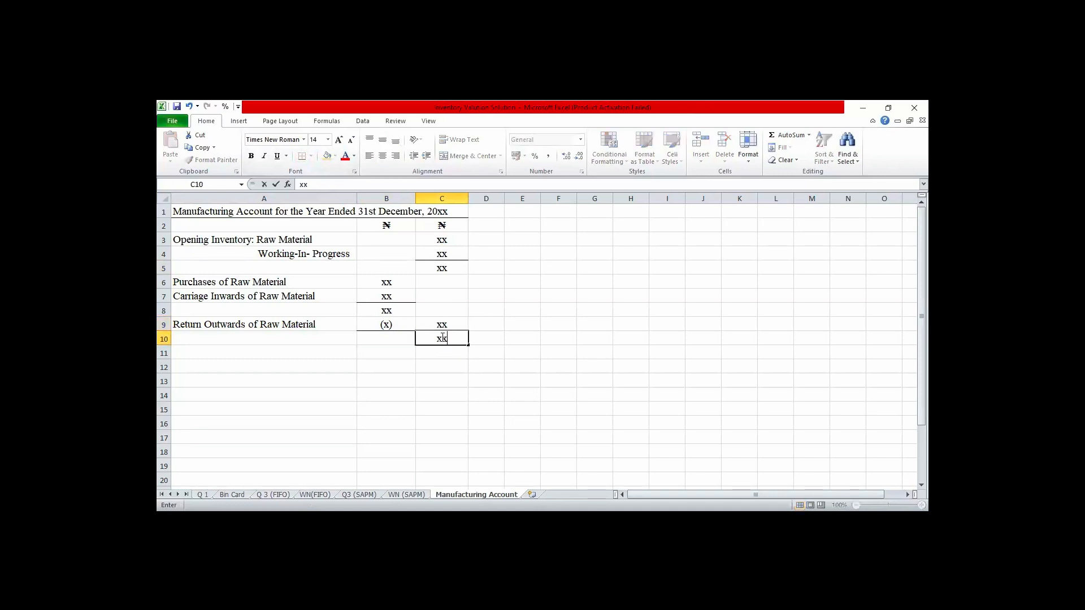
- Enter the label "Cost of Raw Avaliable for Production" in A10 for the total in that row
key("Left")
key("Left")
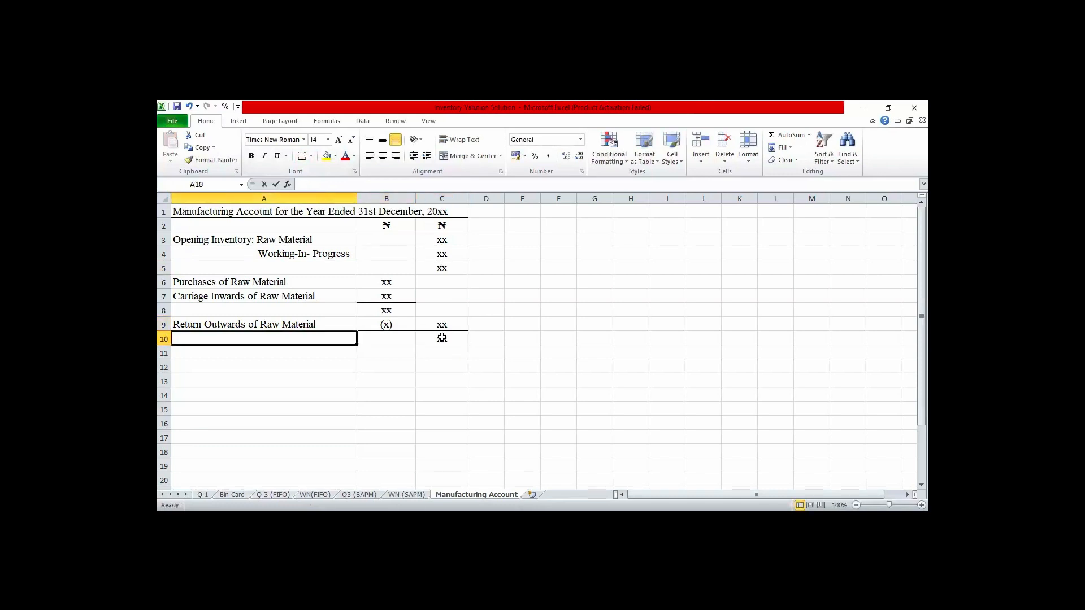
type("Cost")
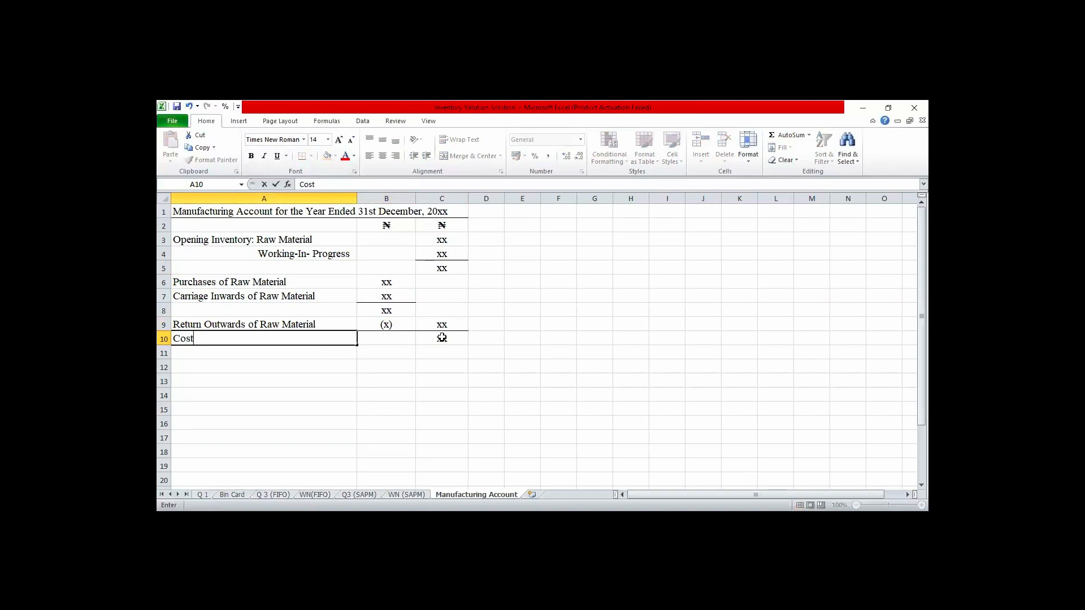
type(" of Raw Avaliable ")
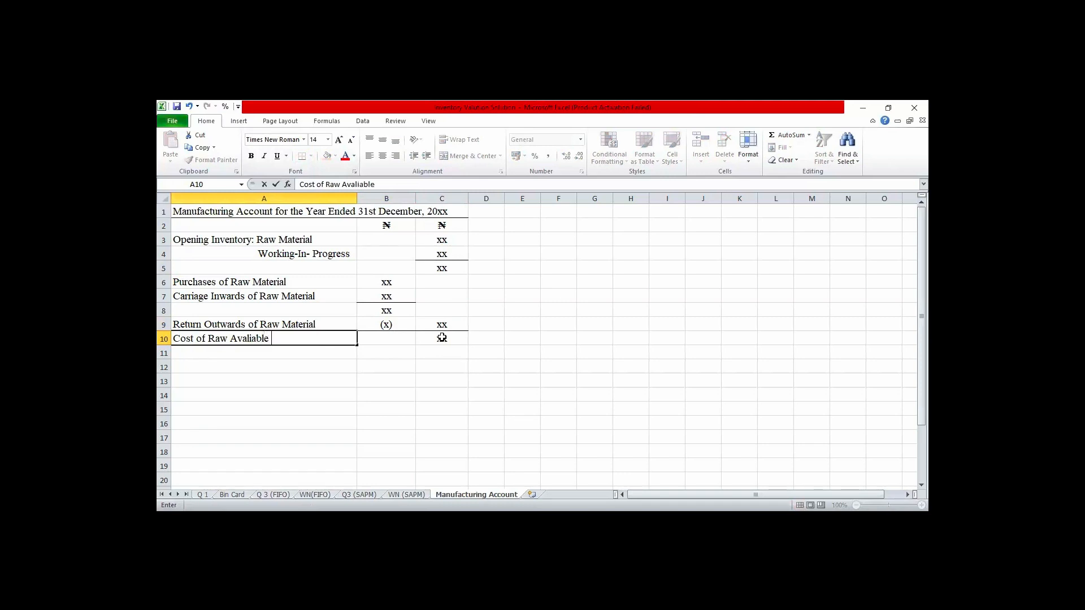
type("for Production")
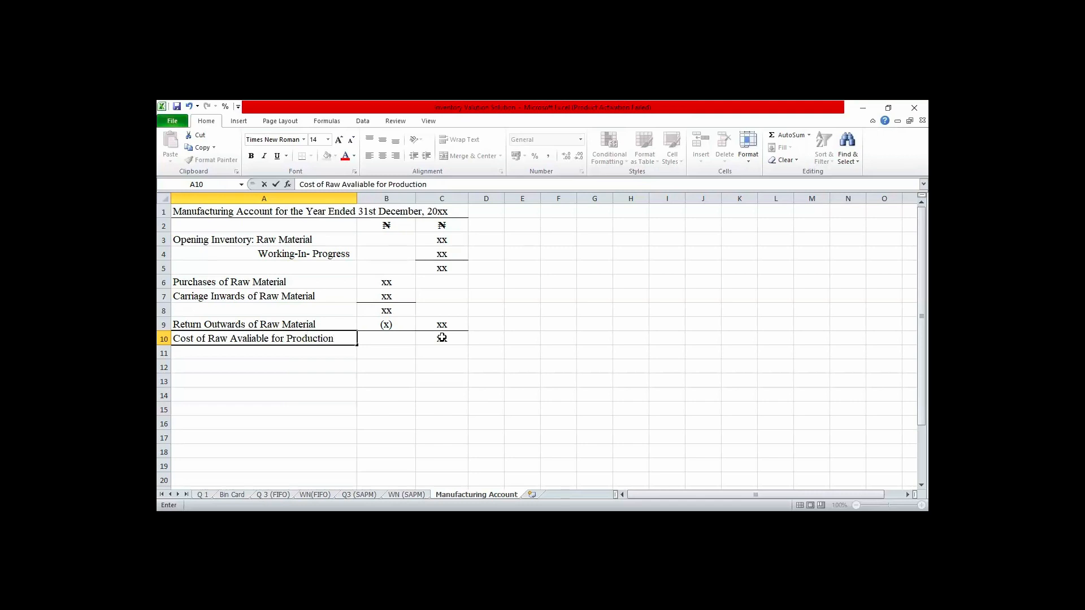
- Enter the label "Closing Inventory: Raw Material" in A11 with the amount xx in B11
left_click(251, 353)
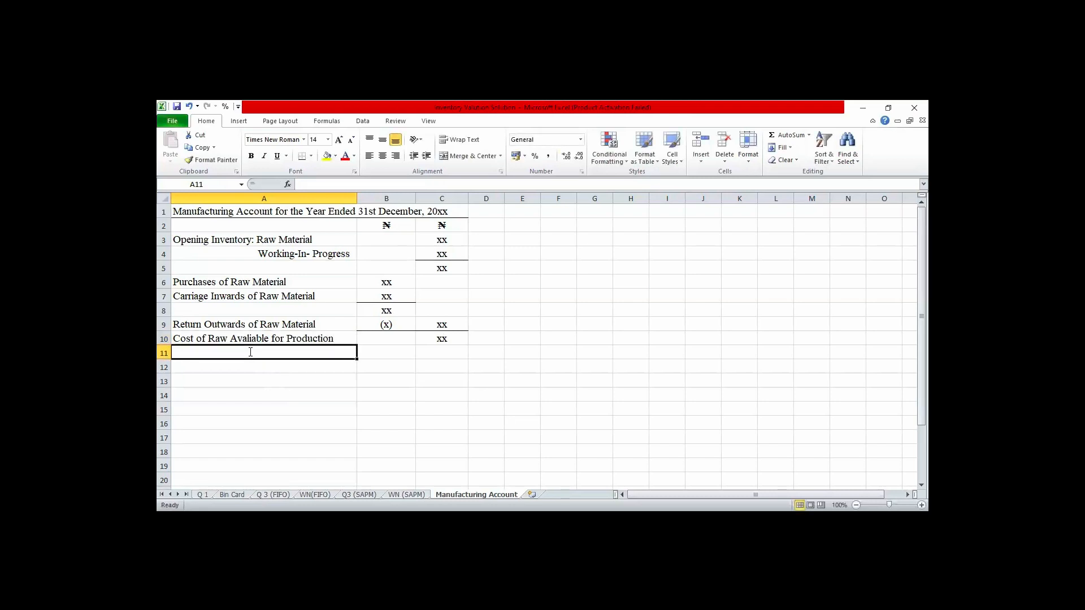
type("C")
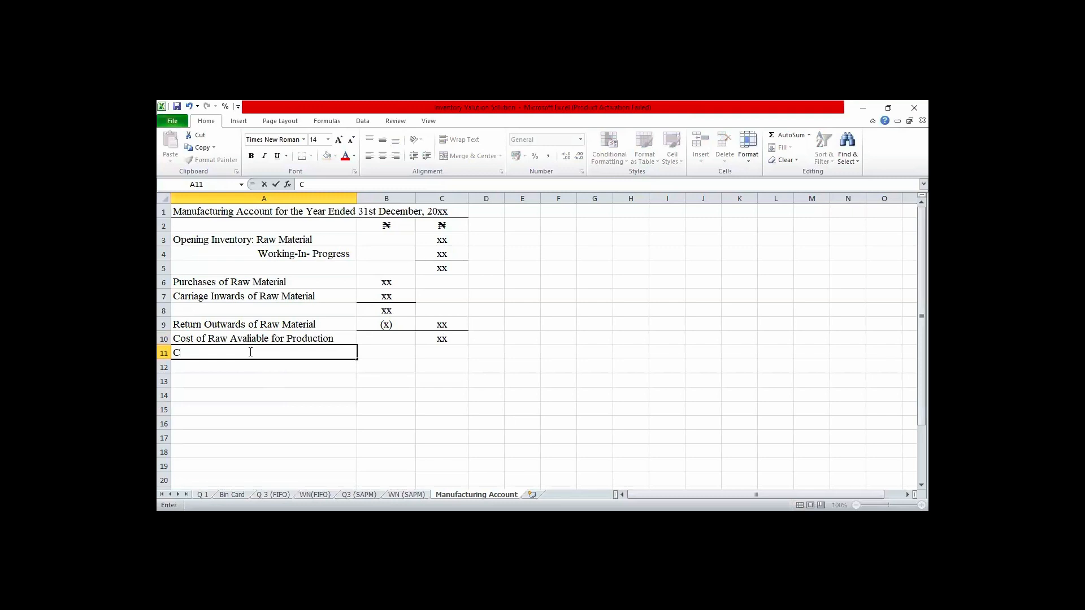
type("los ing Inventoty")
key("BackSpace")
key("BackSpace")
type("ry: Raw ")
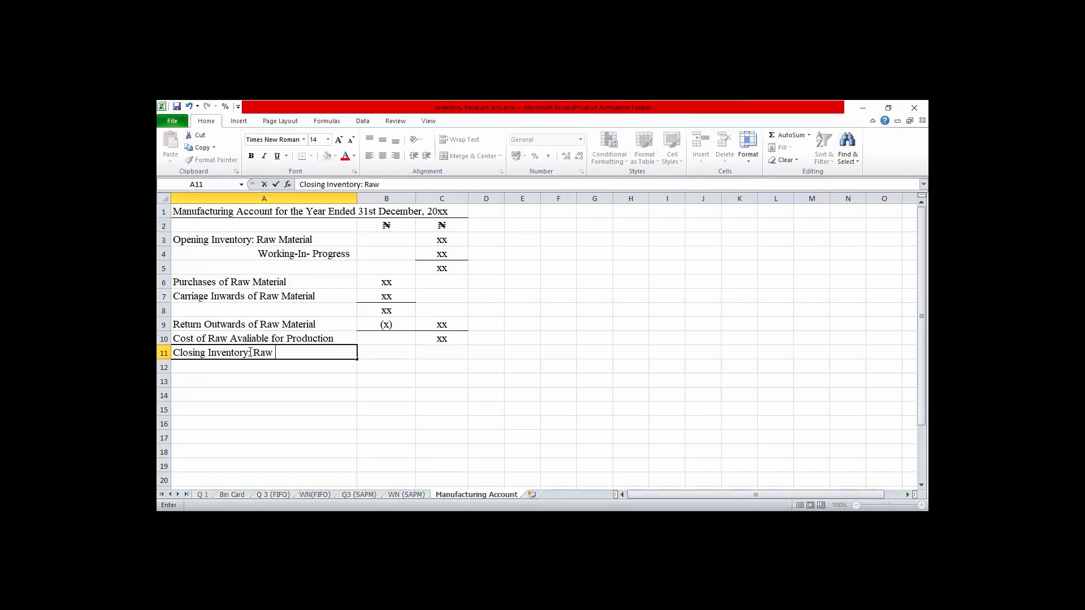
type("Material")
key("Return")
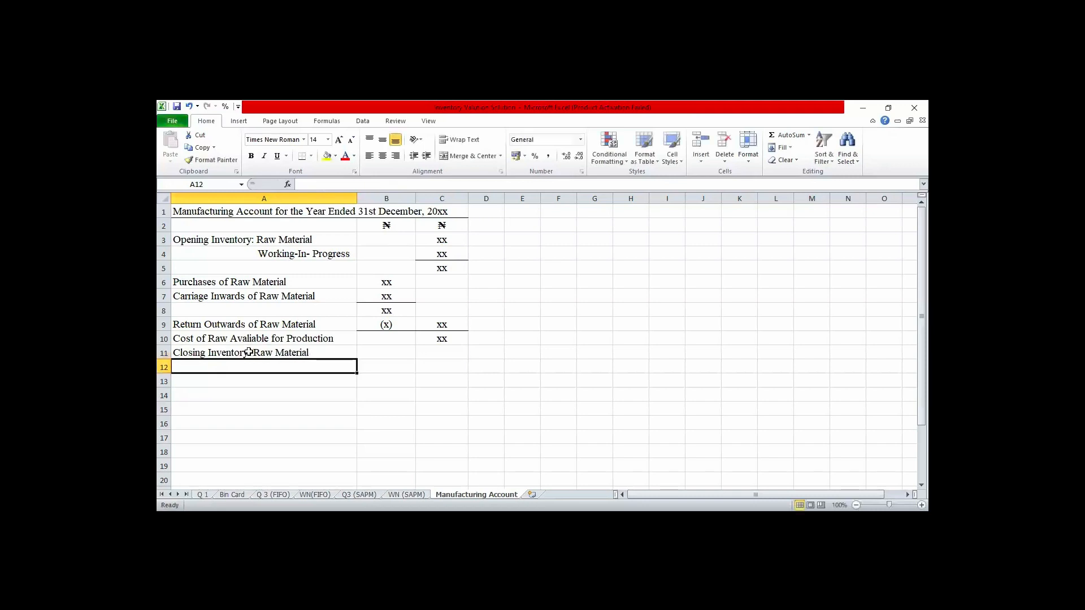
left_click(391, 352)
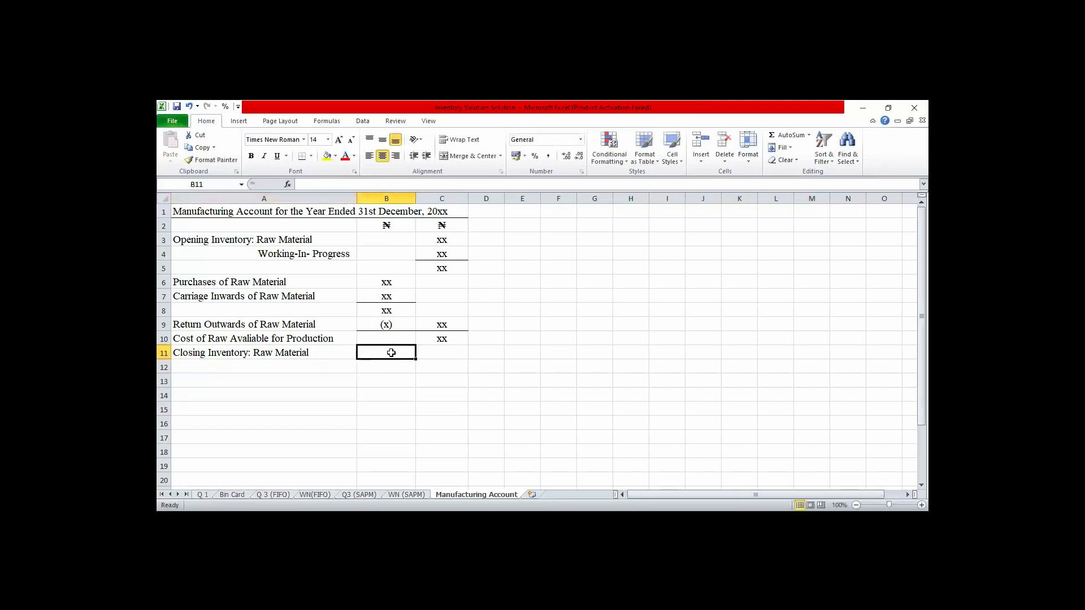
type("xx")
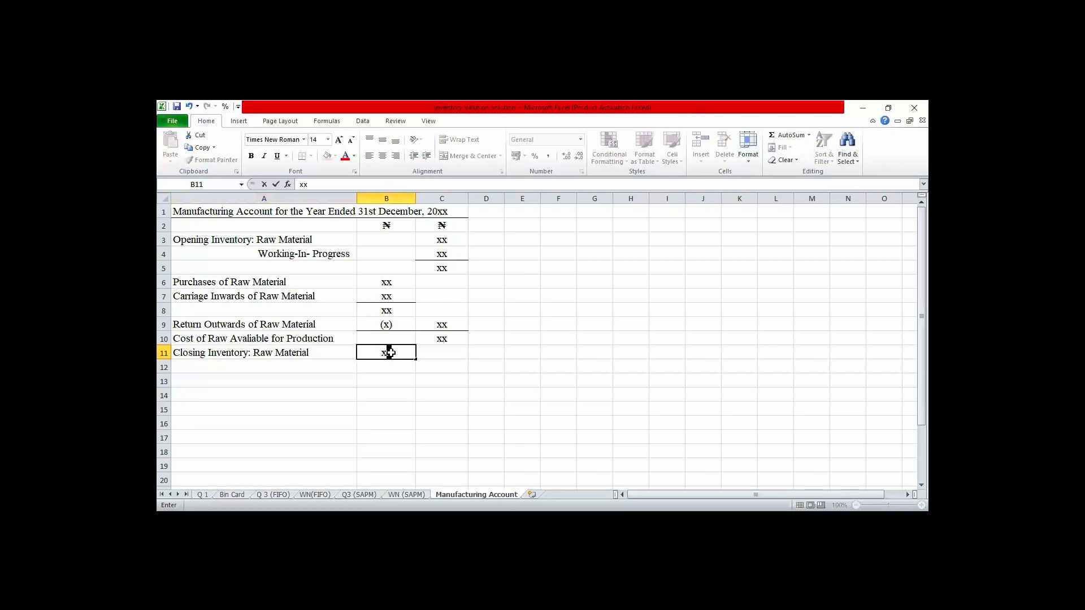
key("Return")
- Copy the "Working-In- Progress" label from A4 to A12 and trim its leading spaces to align it under "Raw Material"
key("Left")
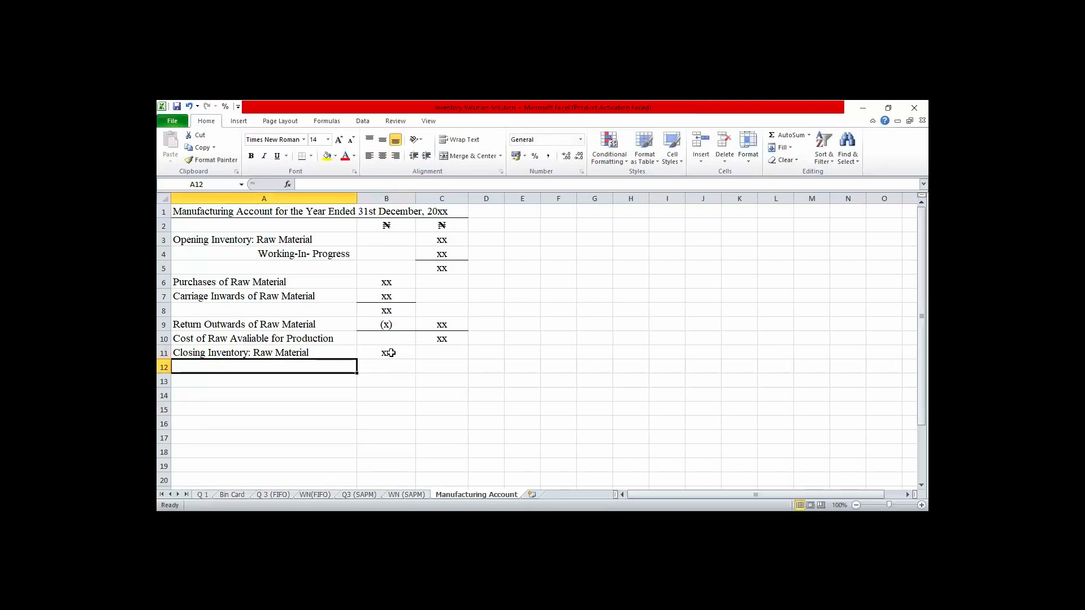
type("W")
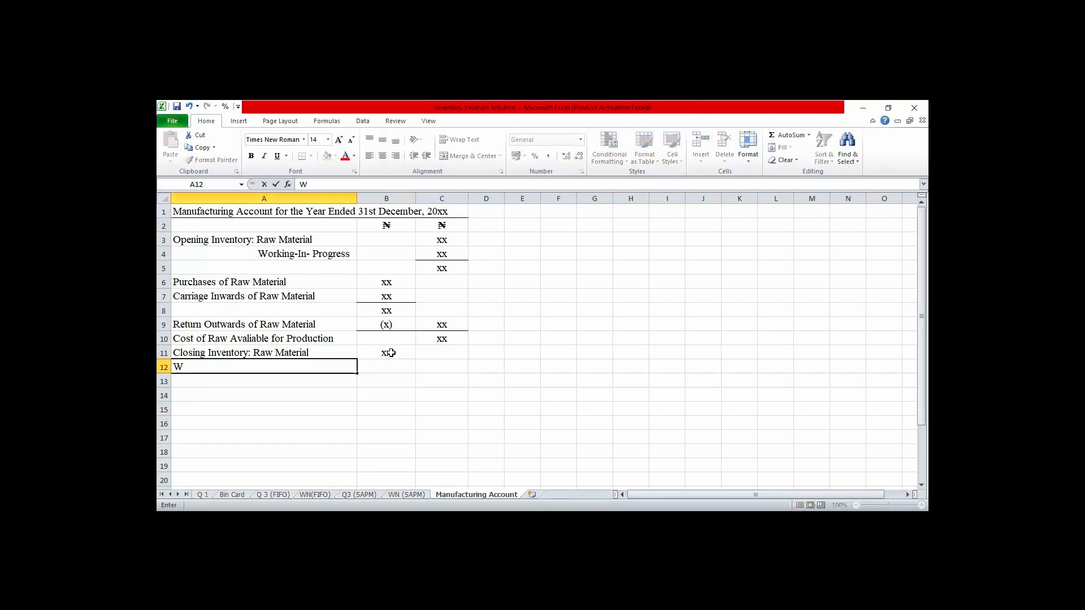
type("o")
left_click(316, 251)
key("ctrl+c")
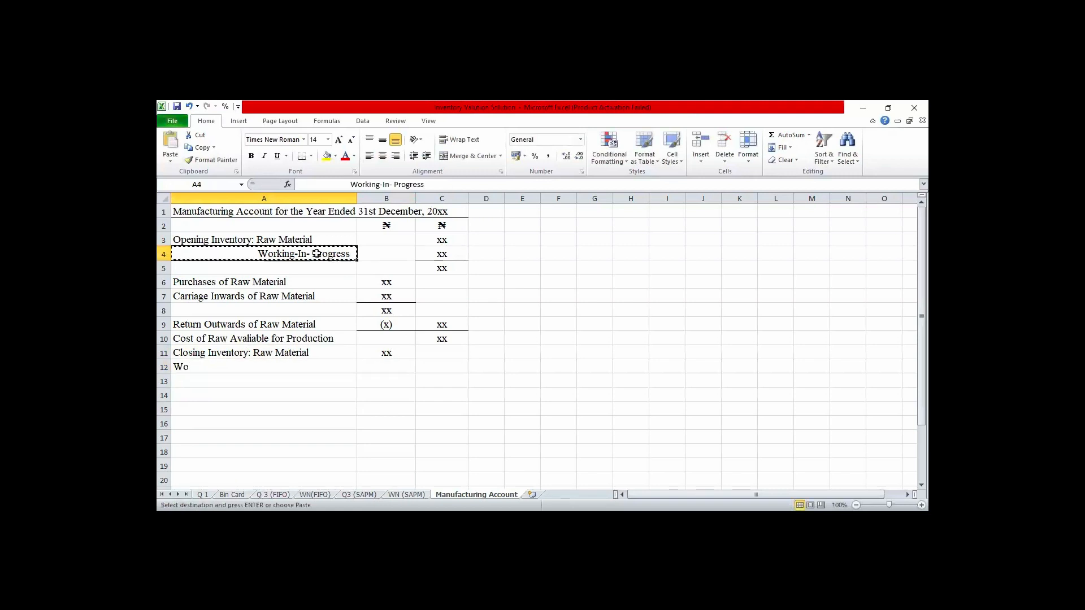
left_click(247, 366)
key("ctrl+v")
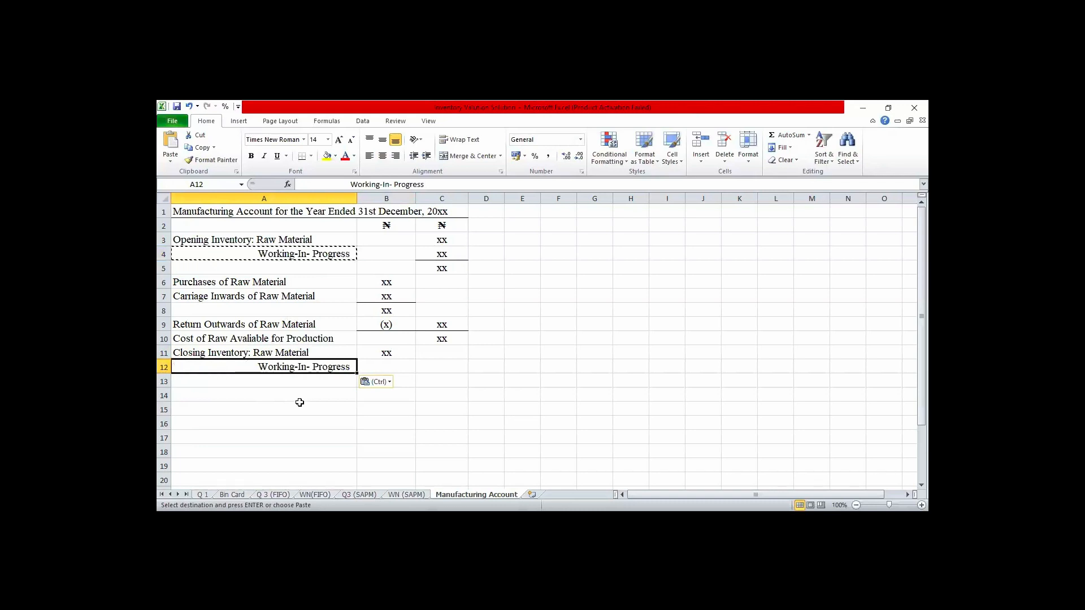
double_click(260, 366)
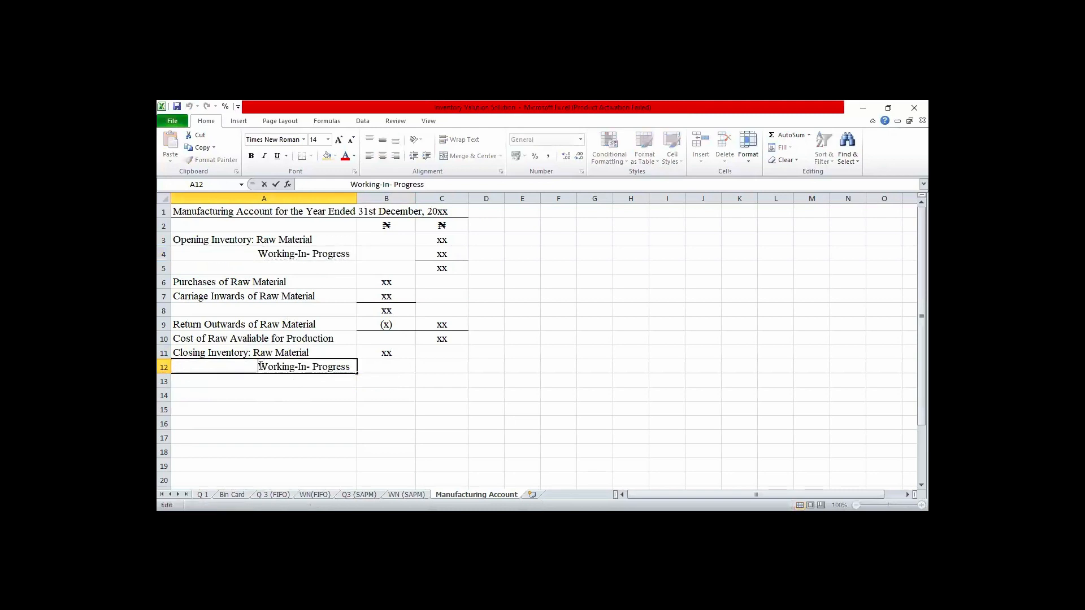
- Enter xx in B12 as the closing Working-In-Progress amount and add a bottom border to the cell
left_click(394, 366)
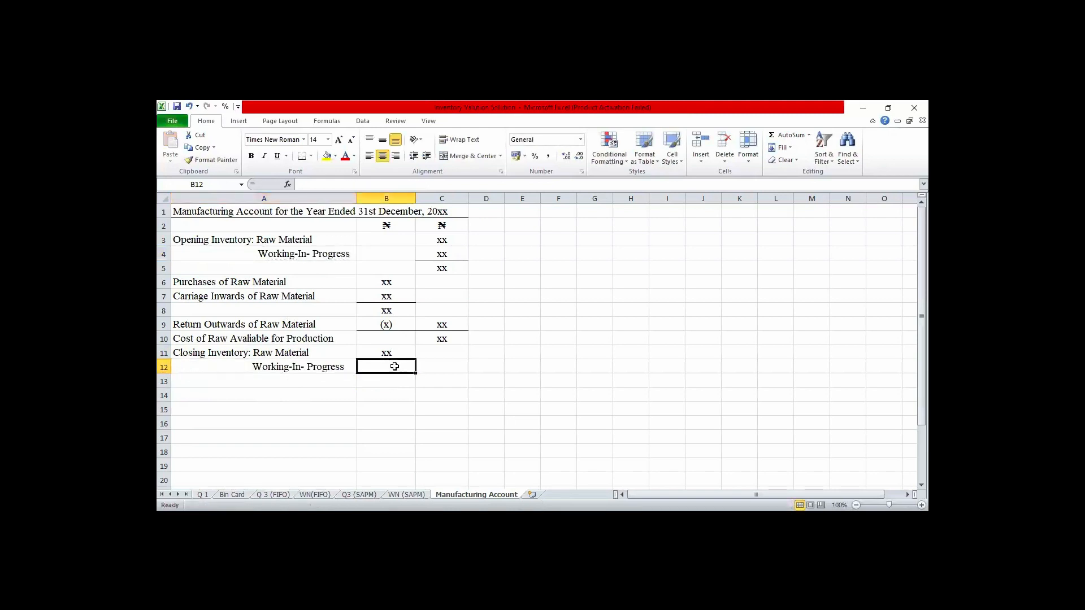
type("xx")
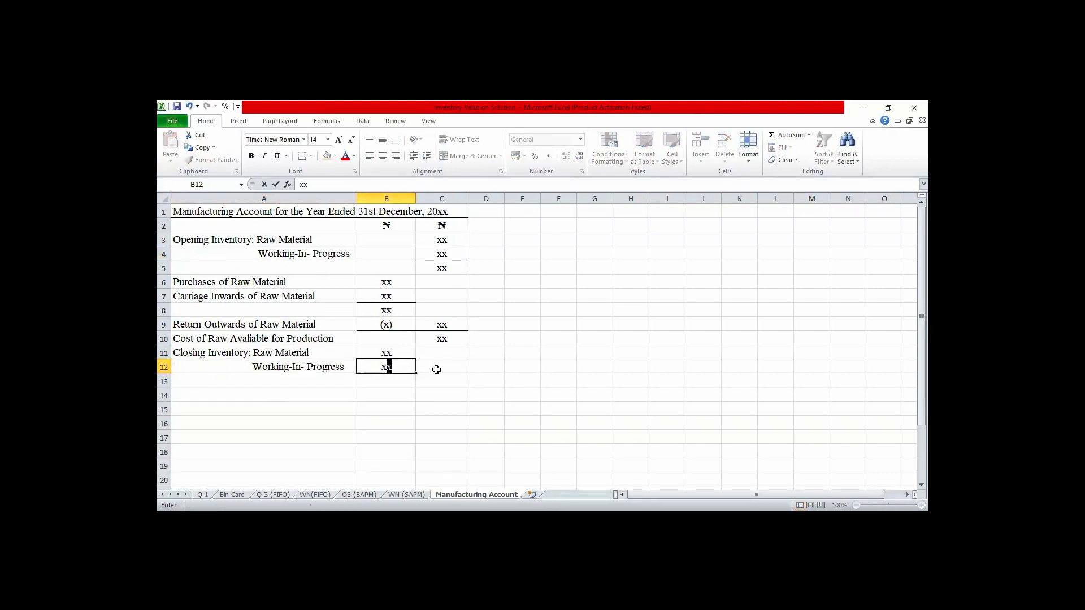
left_click(396, 376)
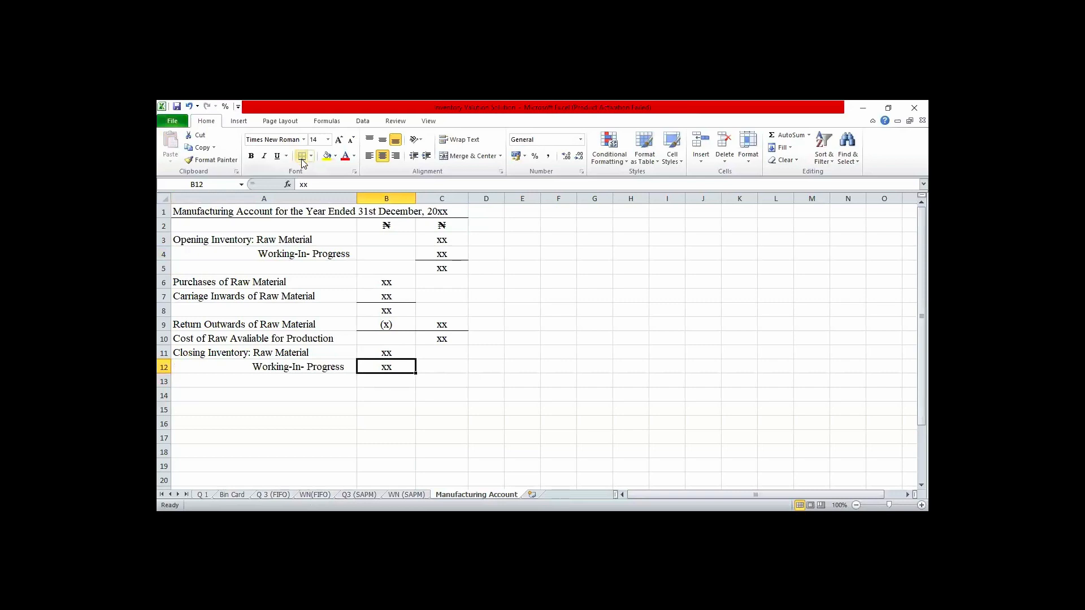
- Enter xx in C12 as the closing inventory total and add a bottom border to the cell
left_click(440, 365)
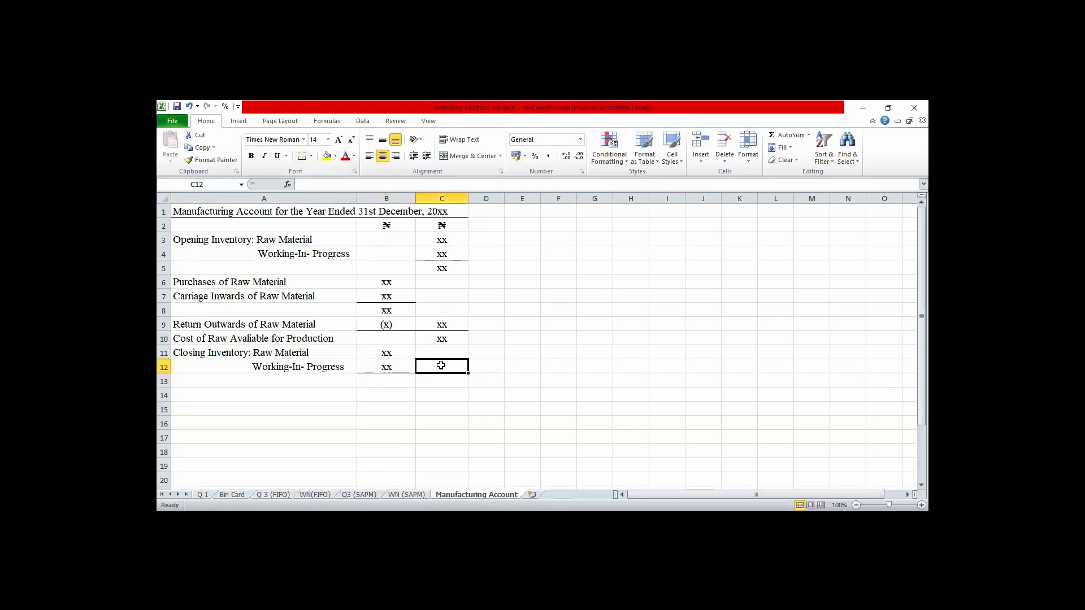
type("xx")
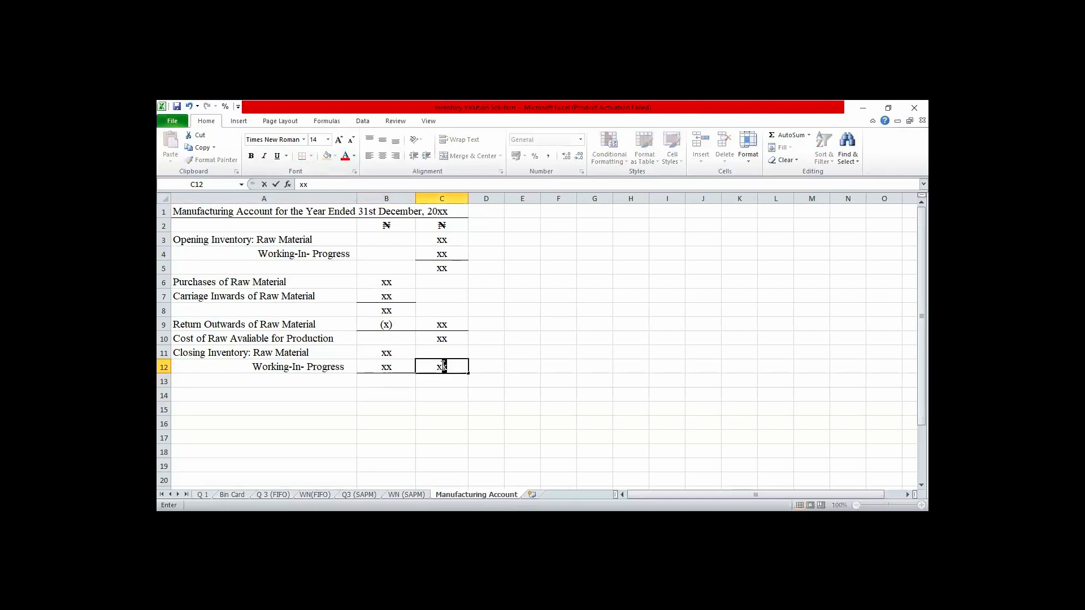
key("Return")
key("Up")
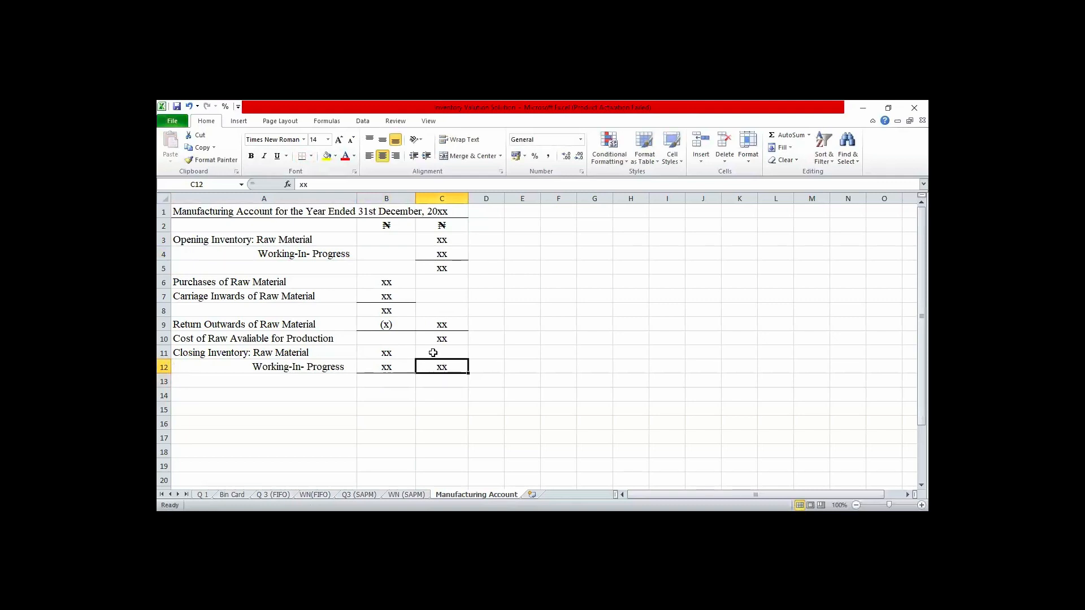
left_click(300, 156)
- Enter the label "Cost of Raw Consumed" in A13 with the amount xx in C13
left_click(432, 382)
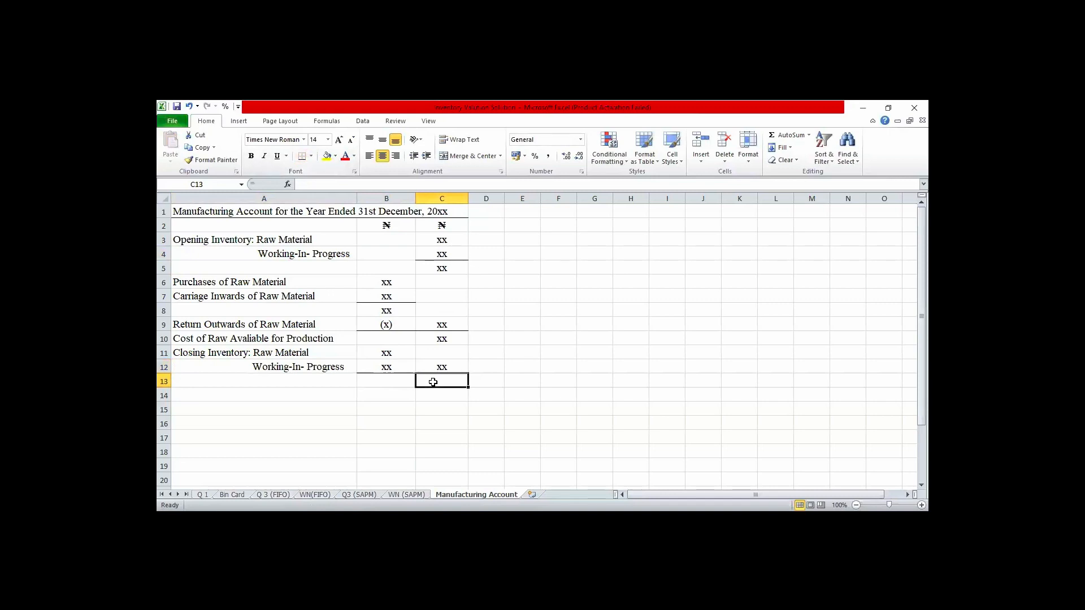
key("Home")
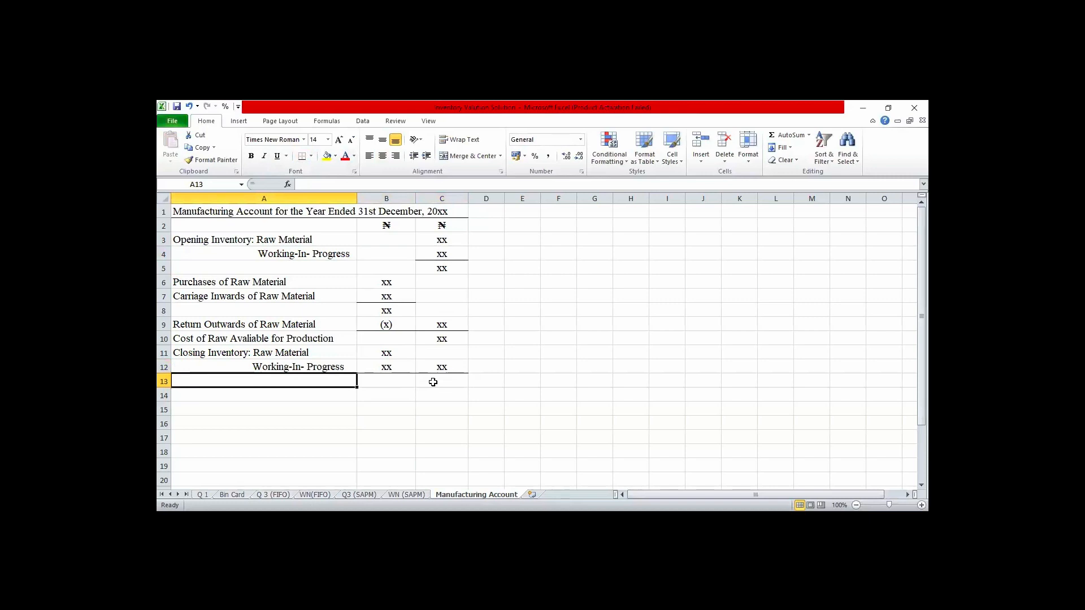
type("Cost ")
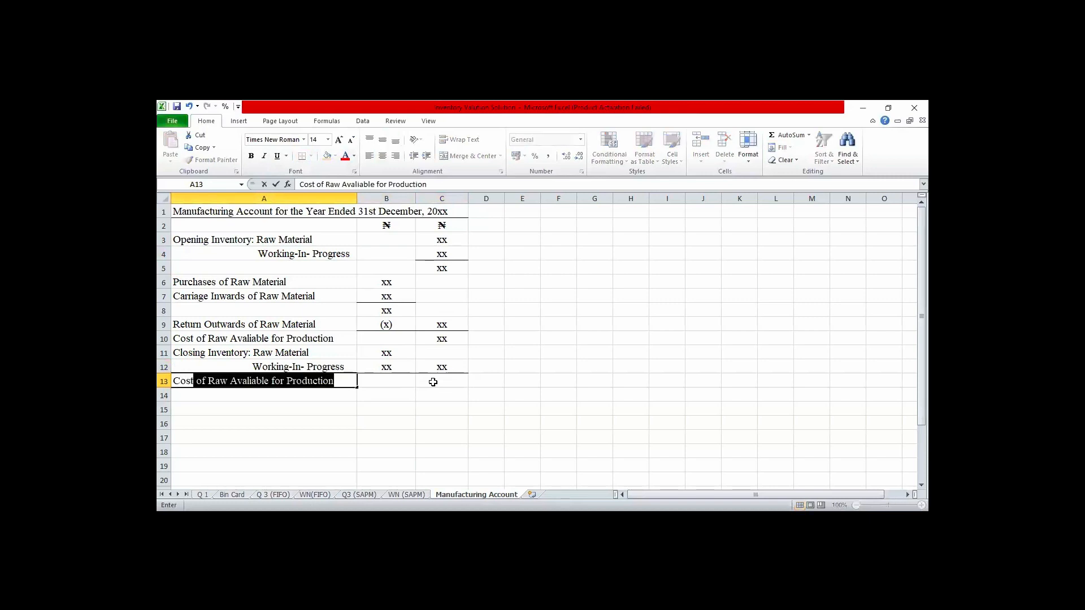
type("of Raw Con")
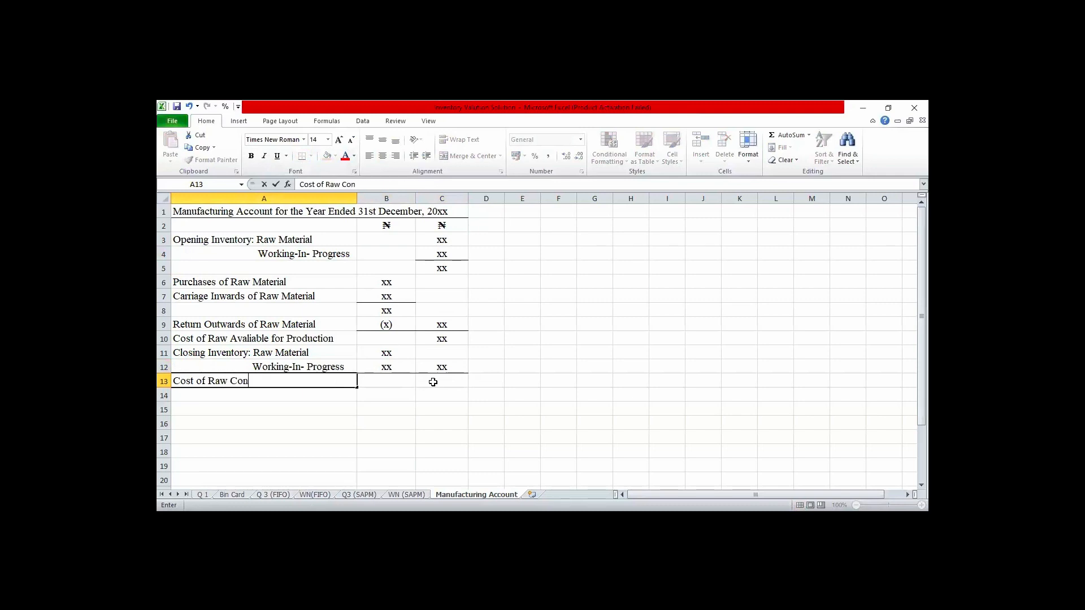
type("sumed")
key("Tab")
left_click(433, 382)
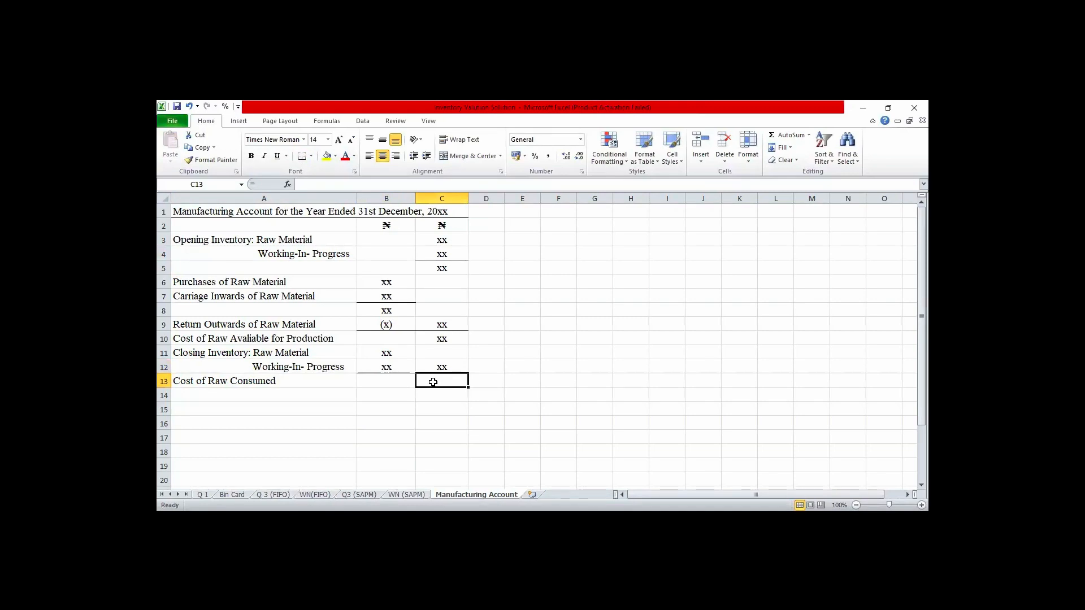
type("xx")
key("Return")
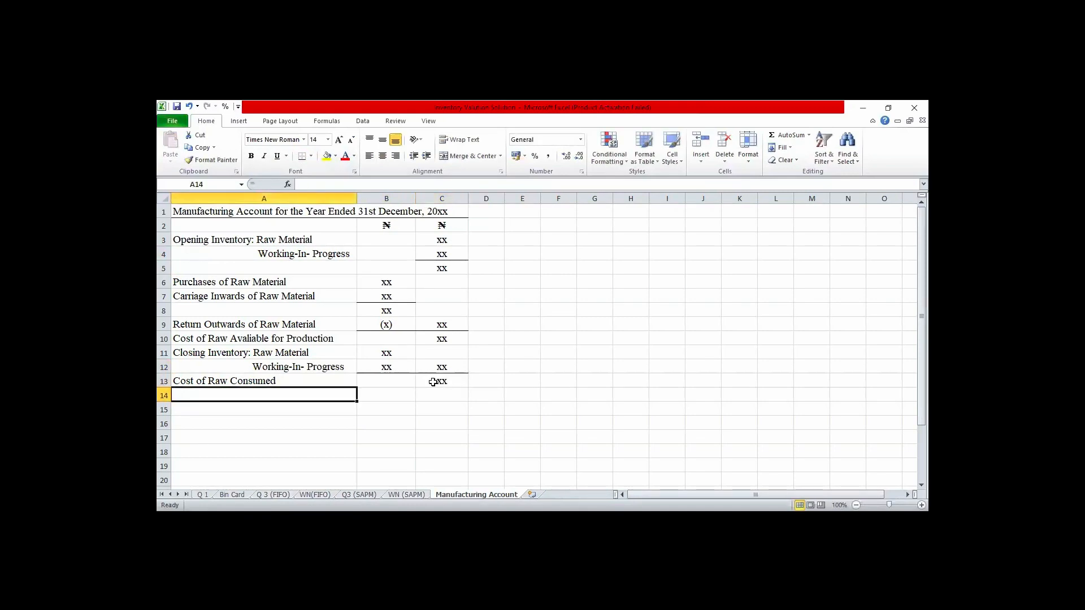
- Enter the label "Direct Expenses: Wages" in A14 with the amount xx in B14
type("D")
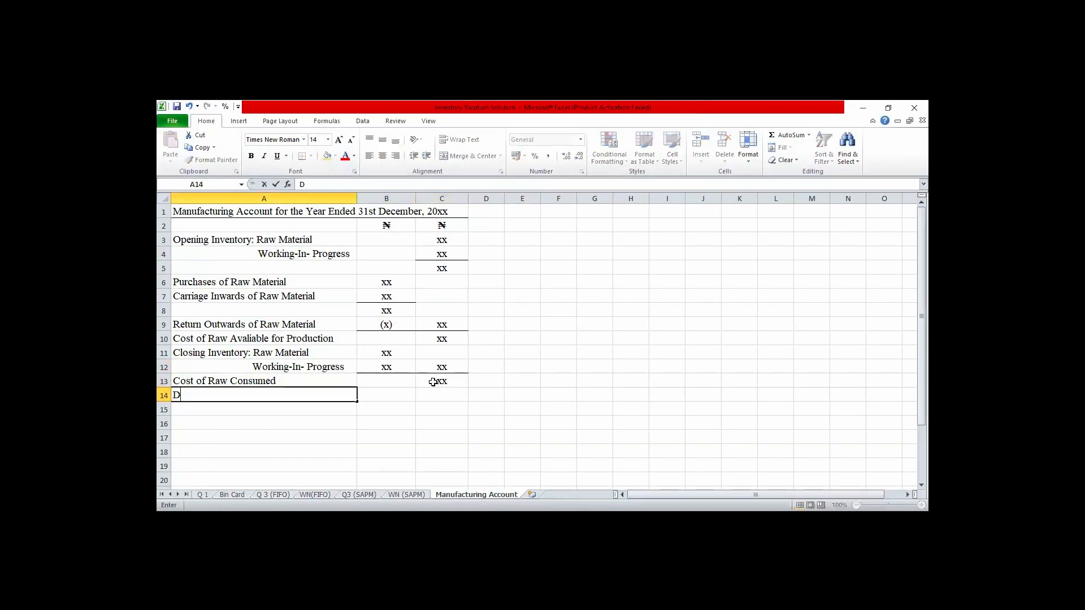
type("irect Expenses: W")
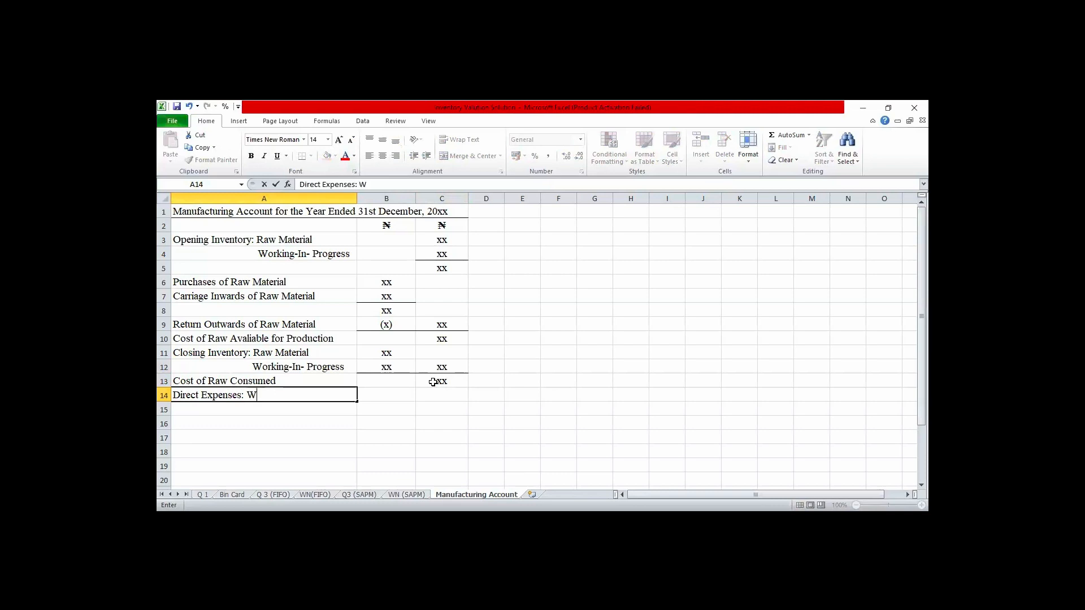
type("ages")
key("Tab")
type("xx")
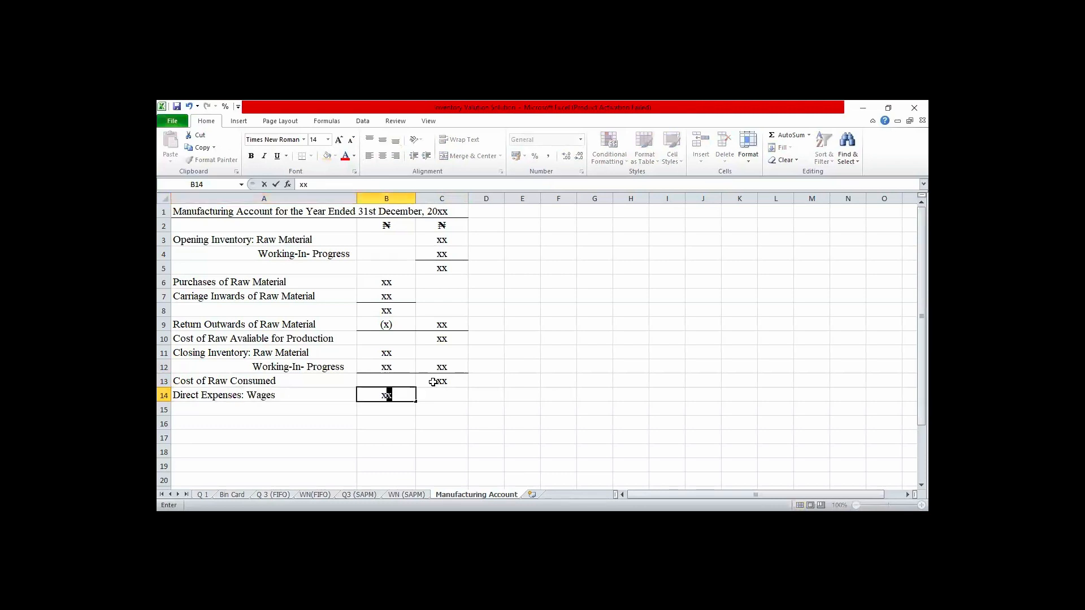
key("Return")
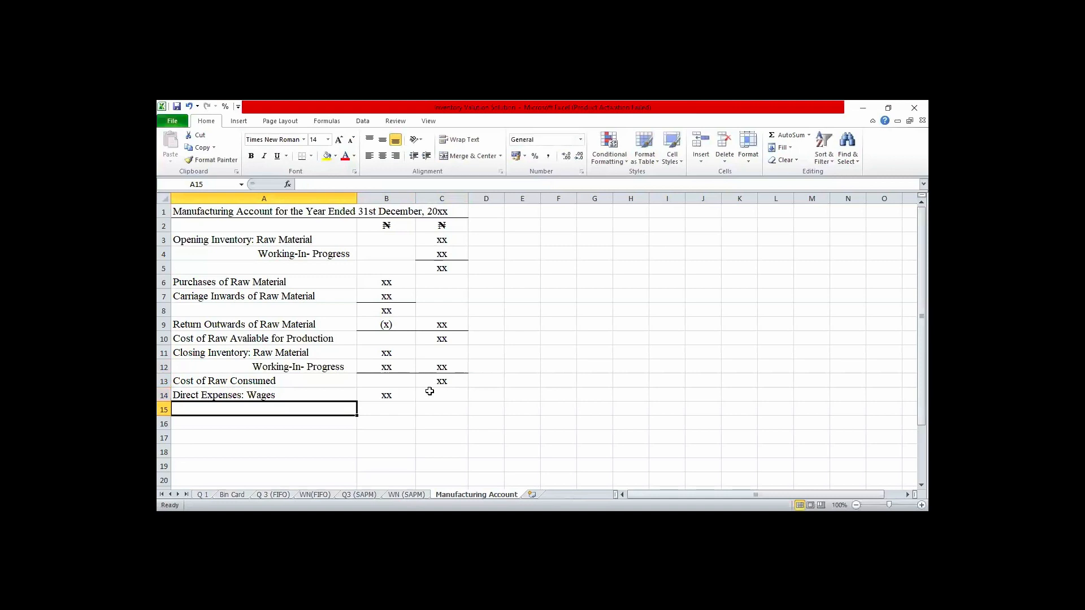
- Enter "Lubricant & Others" in A15, indented to align under "Wages", with the amount xx in B15
double_click(313, 409)
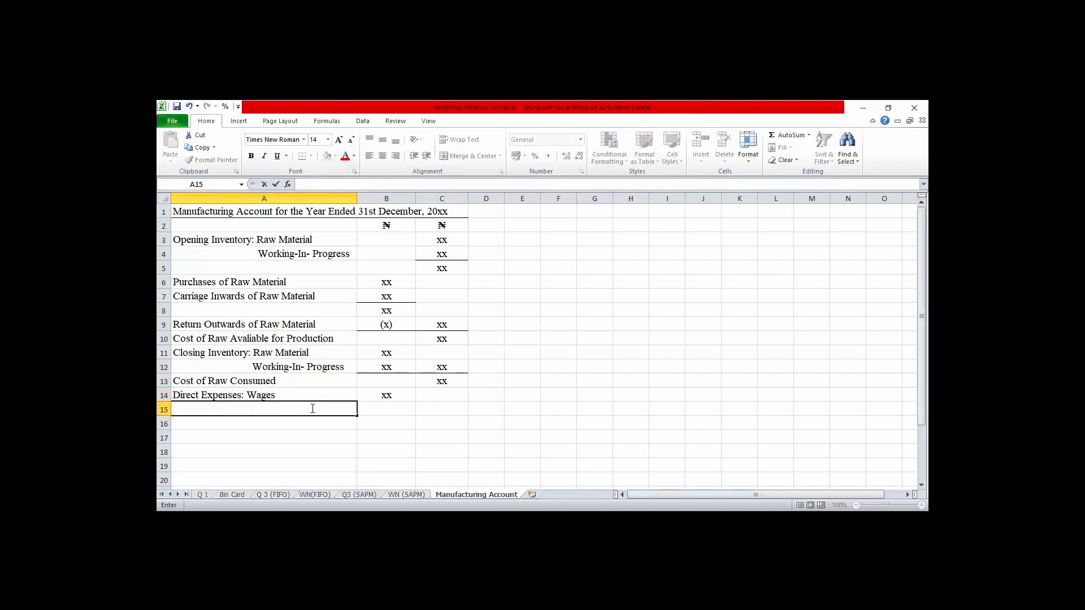
type("Lubricant & Others")
key("Tab")
type("xx")
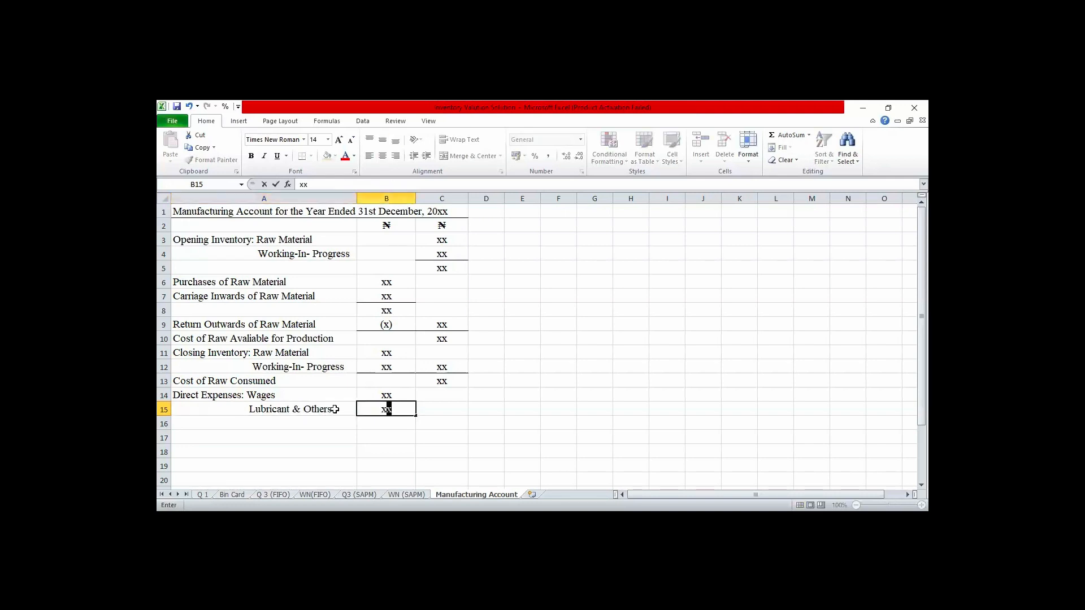
- Add a bottom border to B15 and enter xx in C15 as the direct expenses total, also with a bottom border
left_click(421, 425)
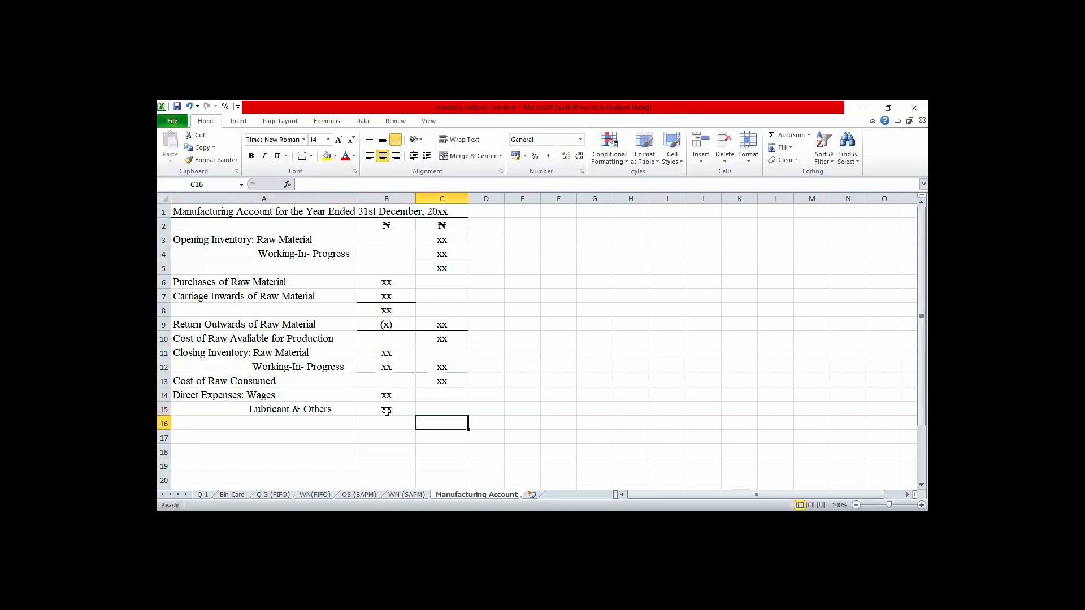
left_click(388, 412)
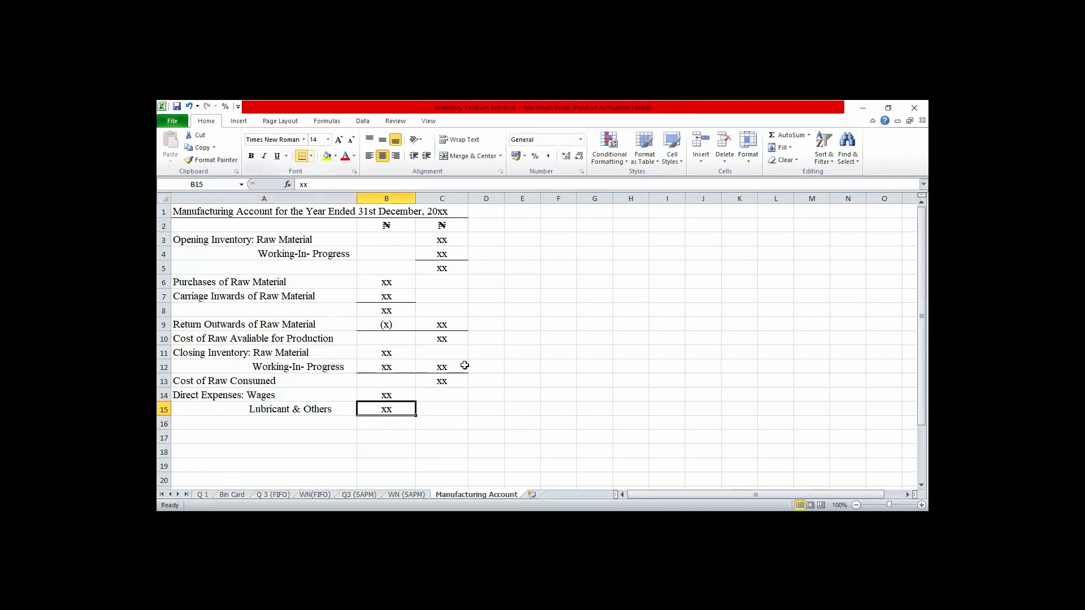
left_click(442, 408)
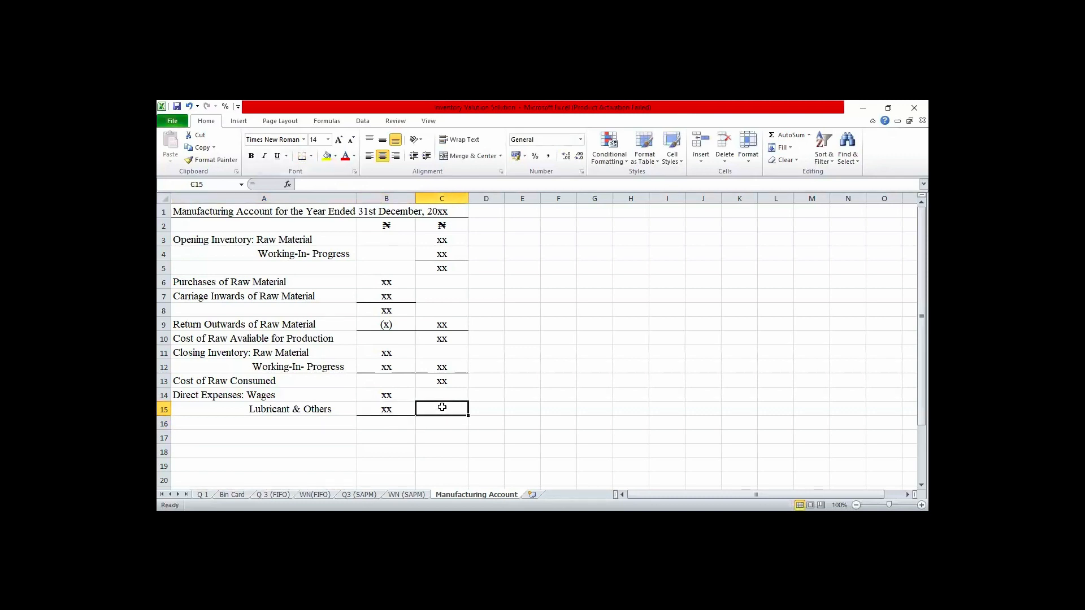
type("xx")
key("Return")
left_click(442, 408)
left_click(303, 157)
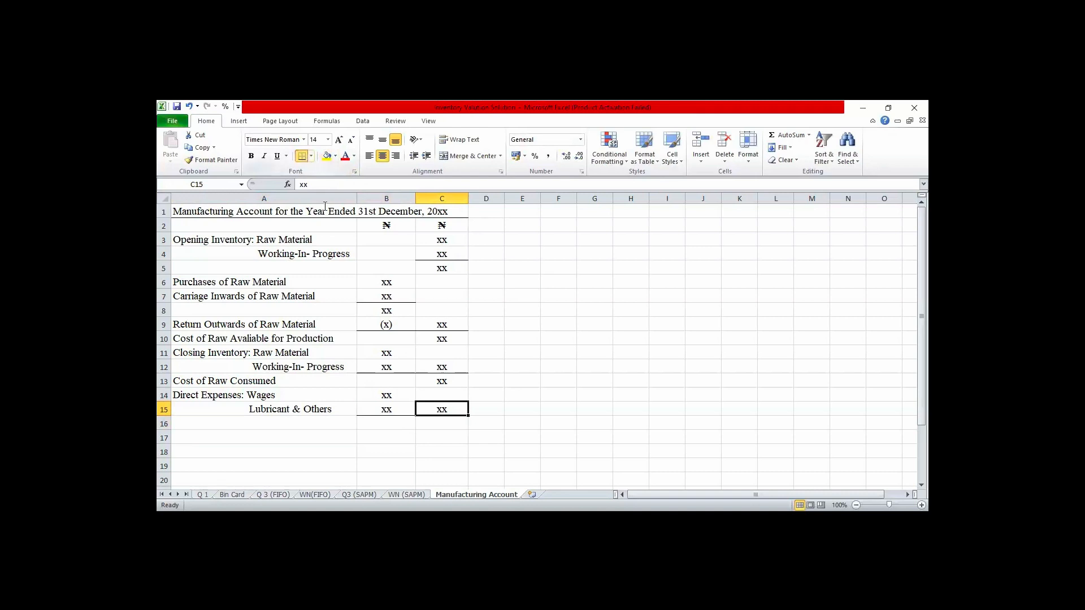
- Enter the subtotal xx in C16 and label the row "Prime Cost" in A16
left_click(432, 425)
type("xx")
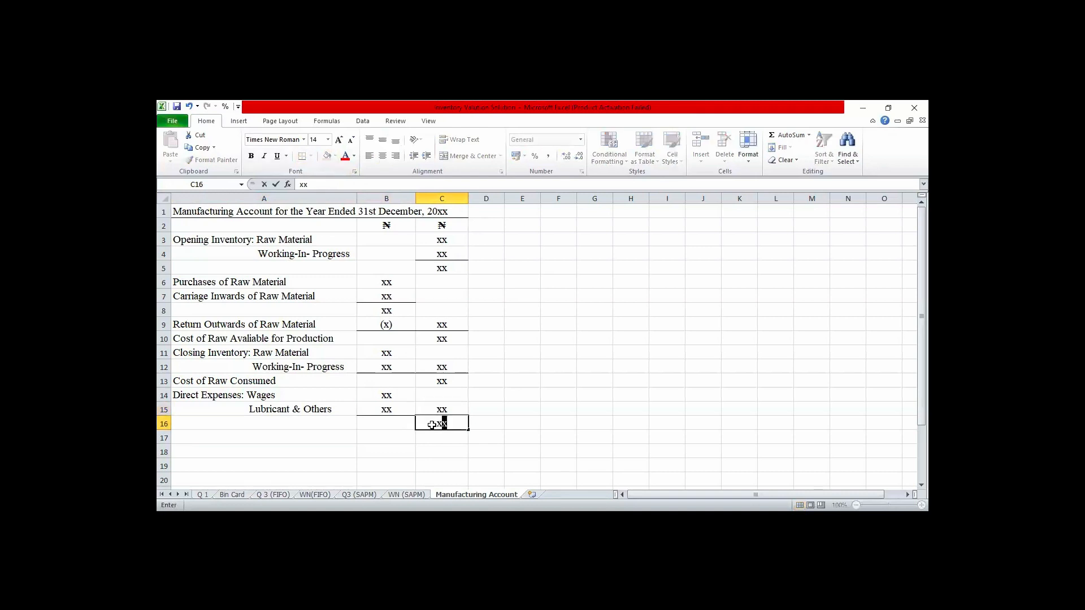
key("Left")
key("Left")
type("Prime")
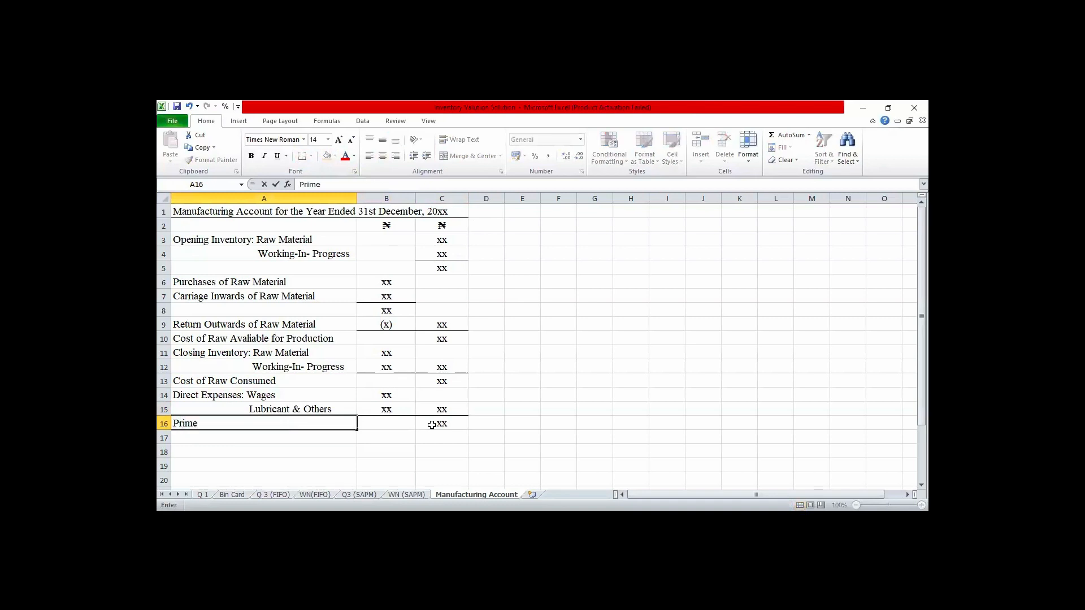
type(" Cost")
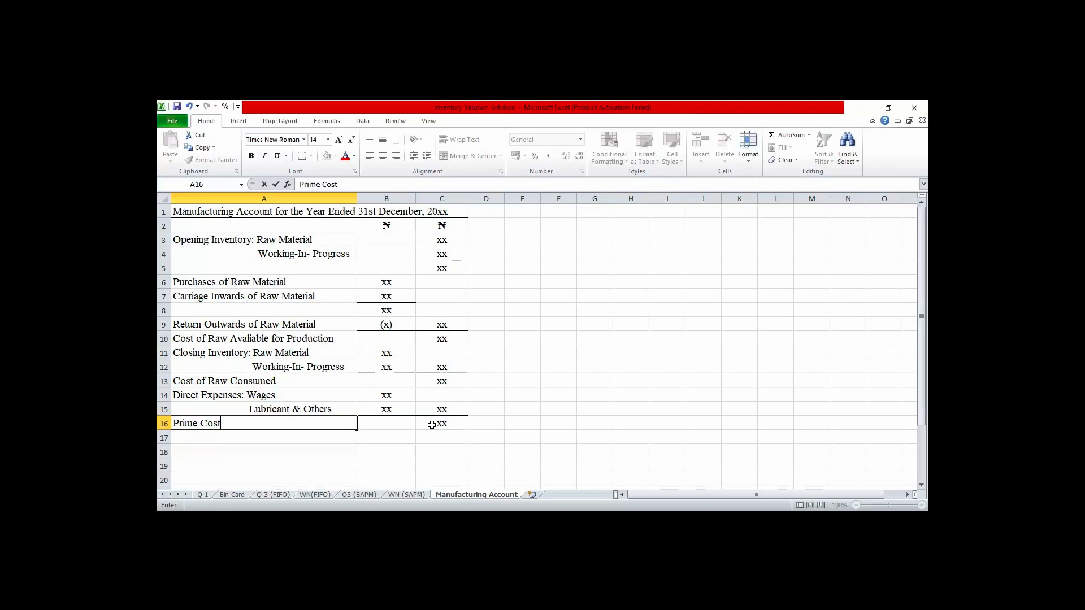
- Enter the label "Factory Overhead" in A18, leaving row 17 blank below "Prime Cost"
key("Return")
key("Return")
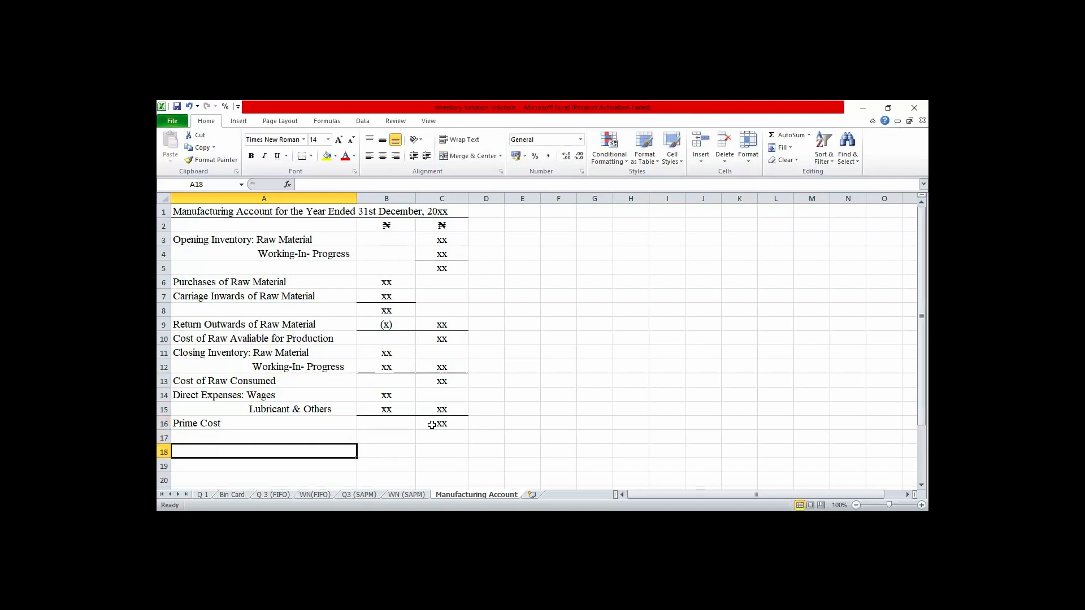
type("F")
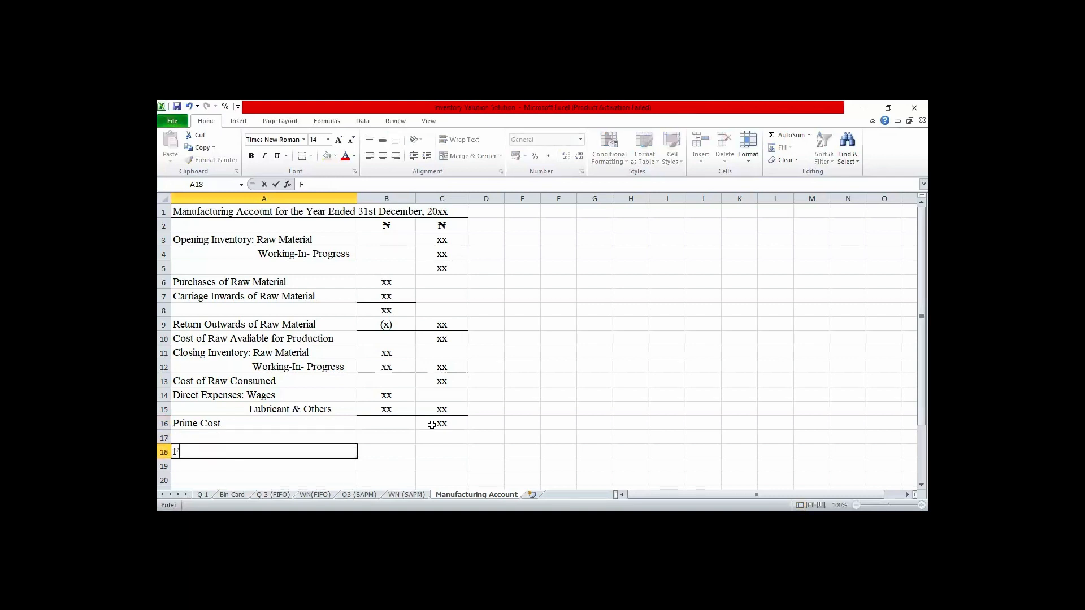
type("actory Overhead")
key("ctrl+Return")
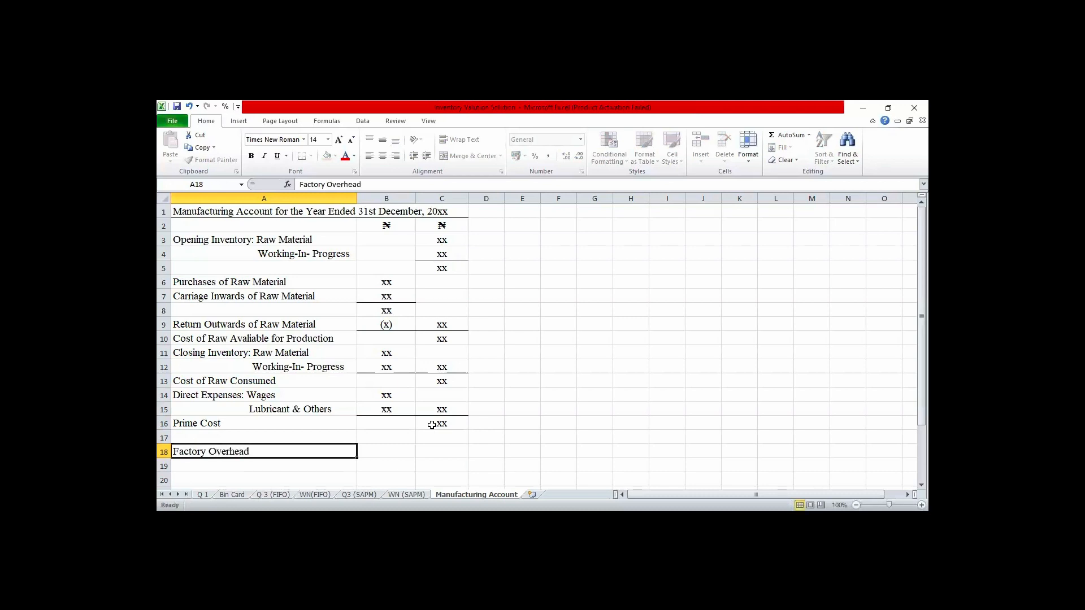
- Extend the A18 heading to "Factory Overhead Expenses" and make it bold
double_click(323, 448)
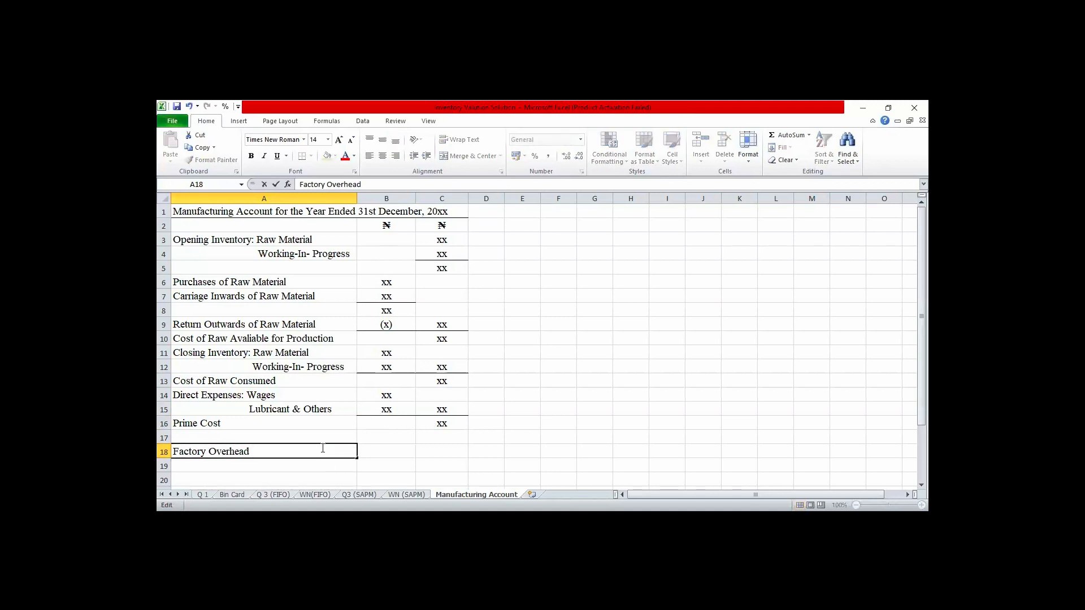
type("Exp")
type("enses")
left_click(373, 453)
left_click(307, 449)
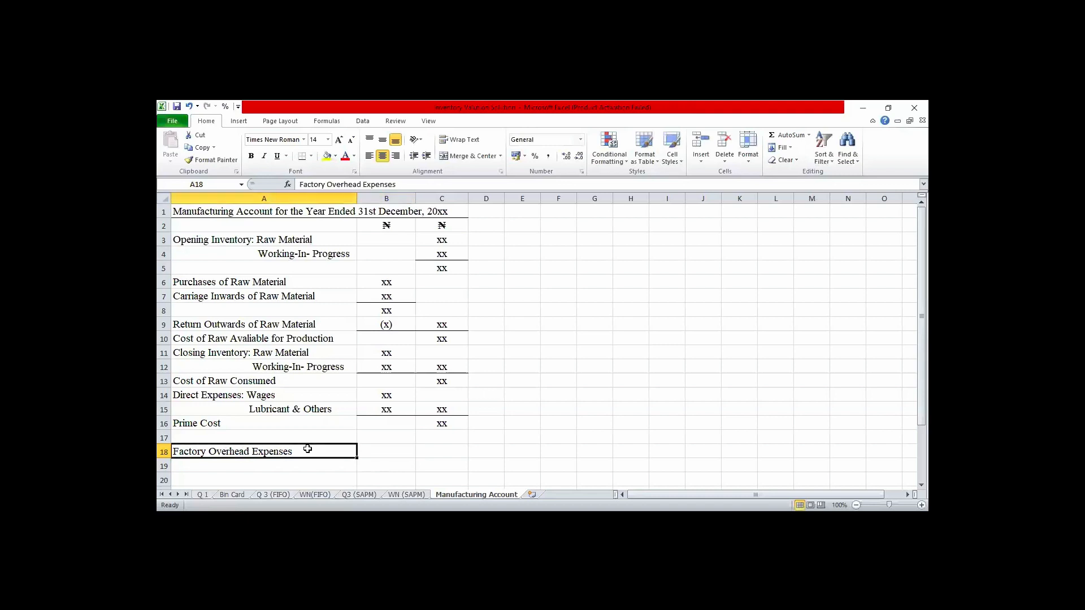
left_click(252, 157)
- Enter the line item "Salary" in A19 with the amount xx in B19
key("Down")
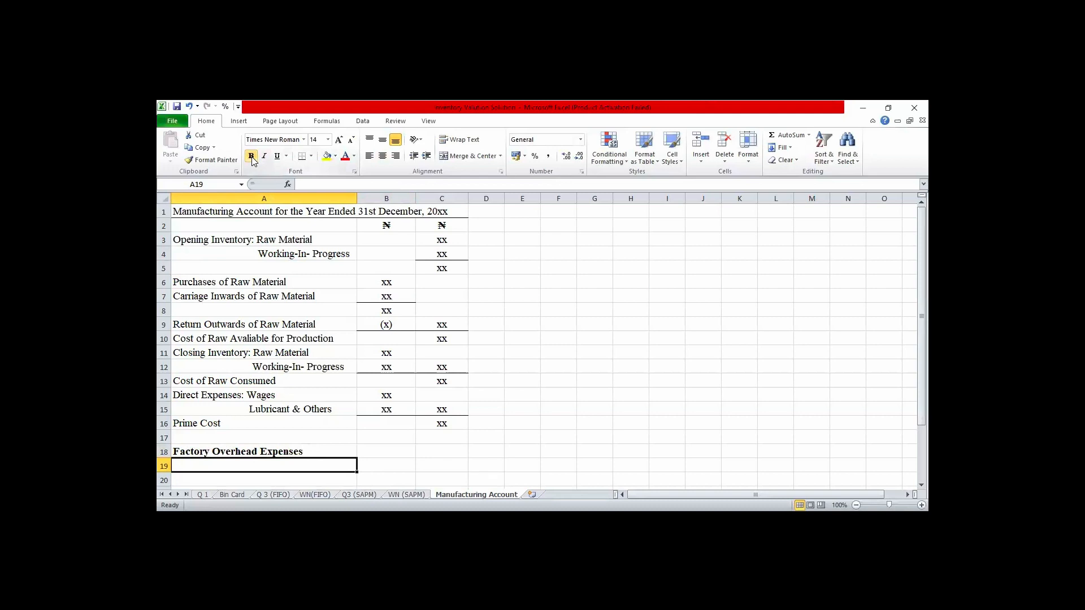
type("S")
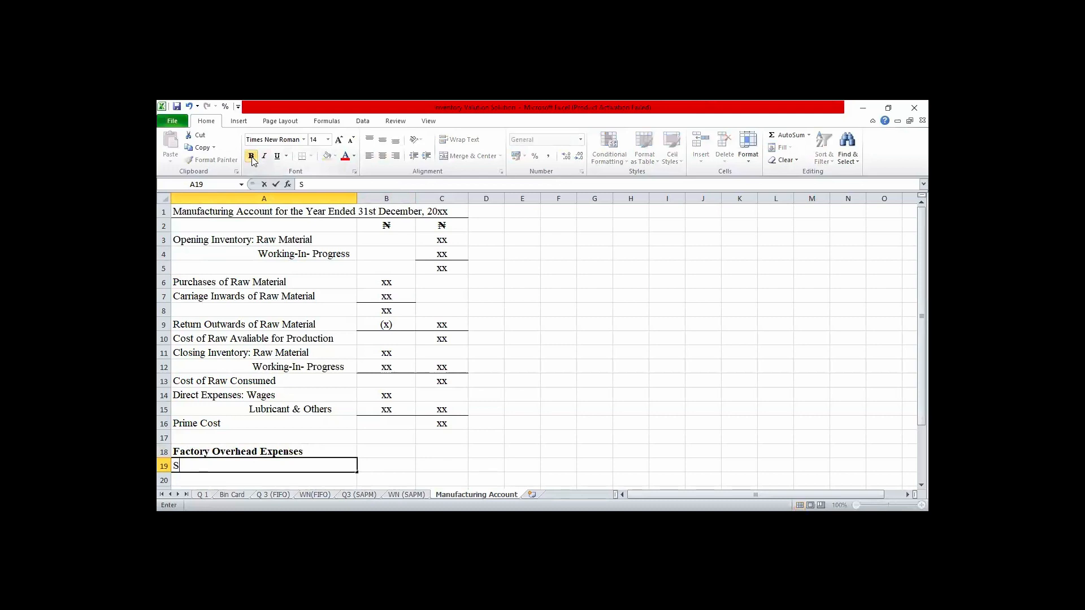
type("alary")
key("Tab")
type("xx")
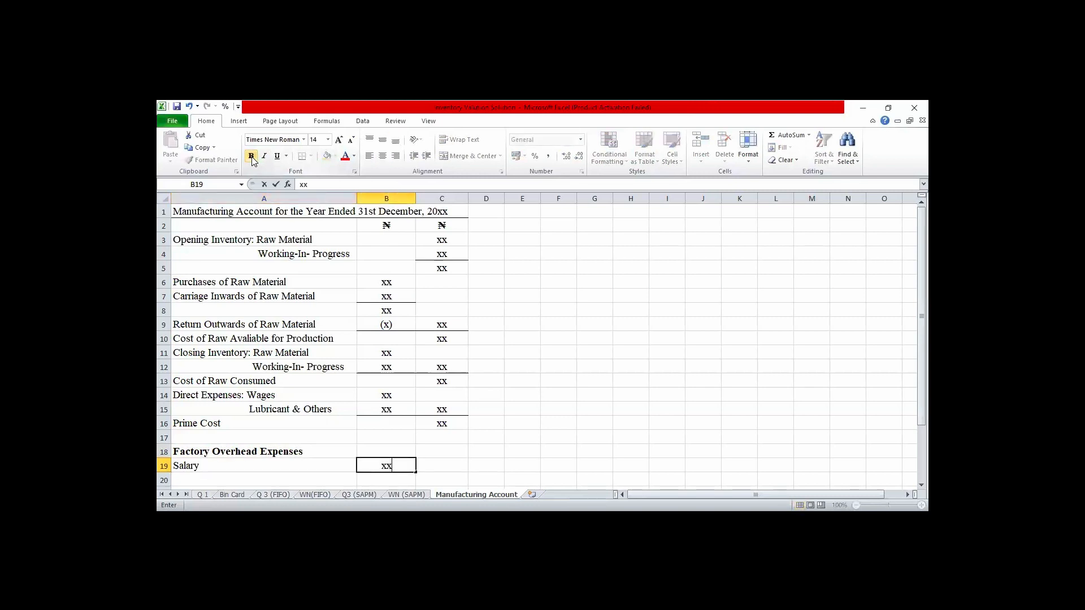
key("Return")
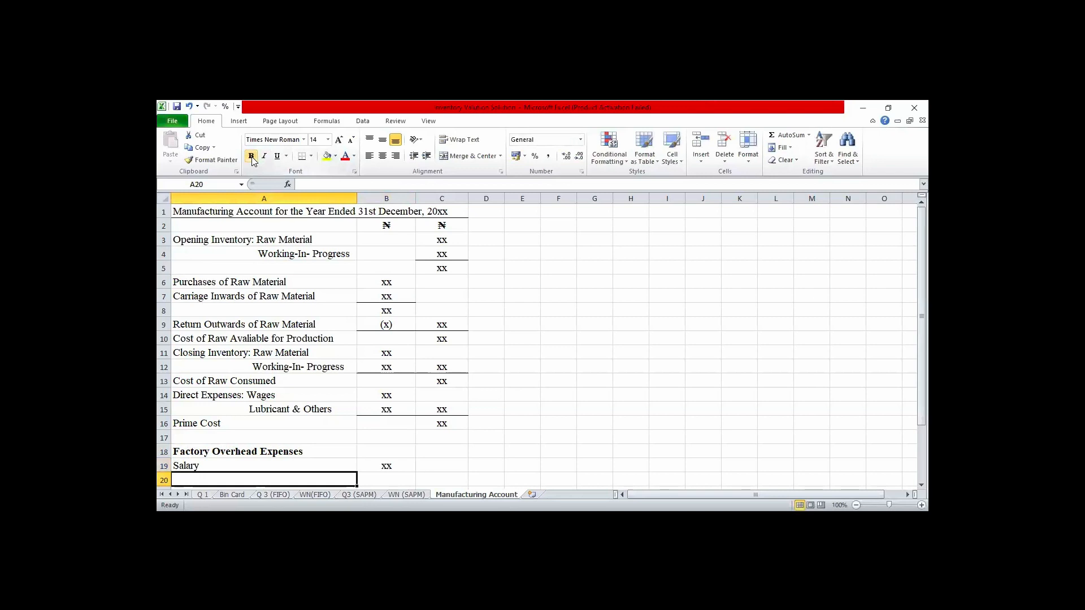
- Enter the line item "Depreciation for Plant & Machinery" in A20 with the amount xx in B20
type("De")
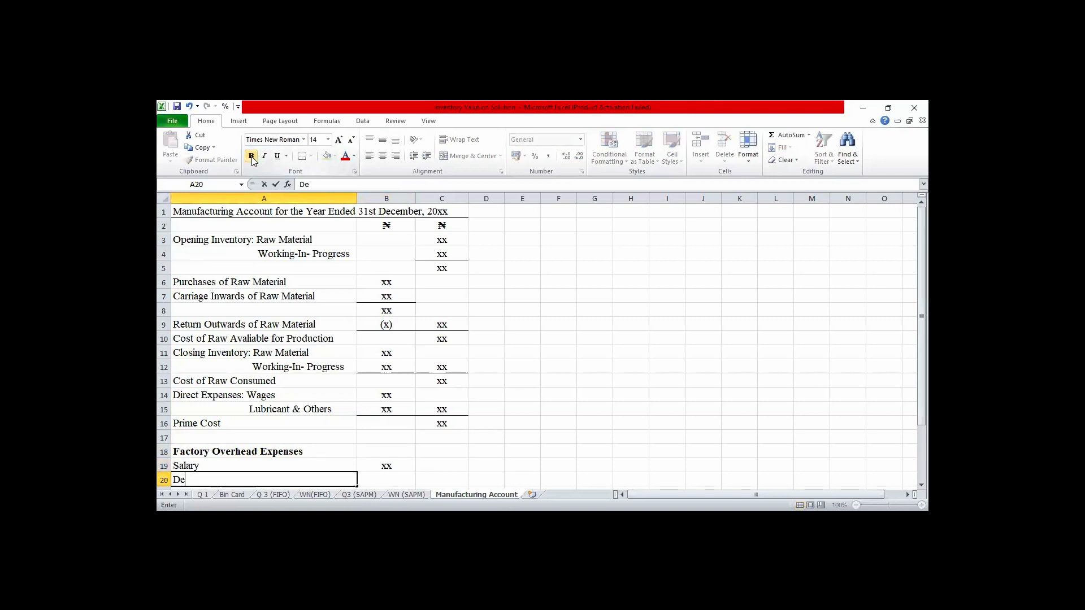
type("preciation for Pla")
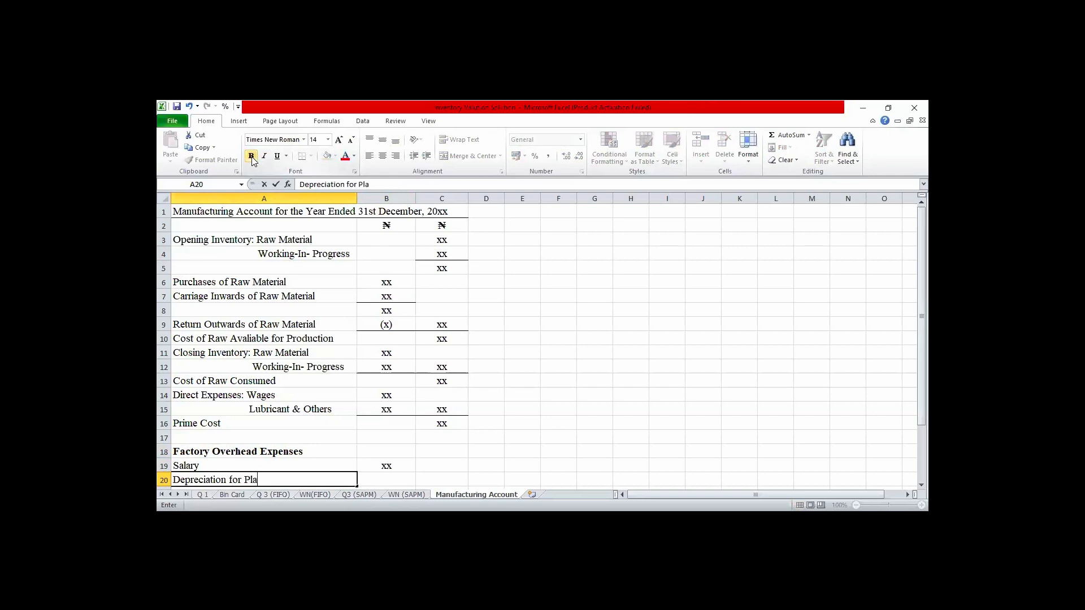
type("nt & Machinery")
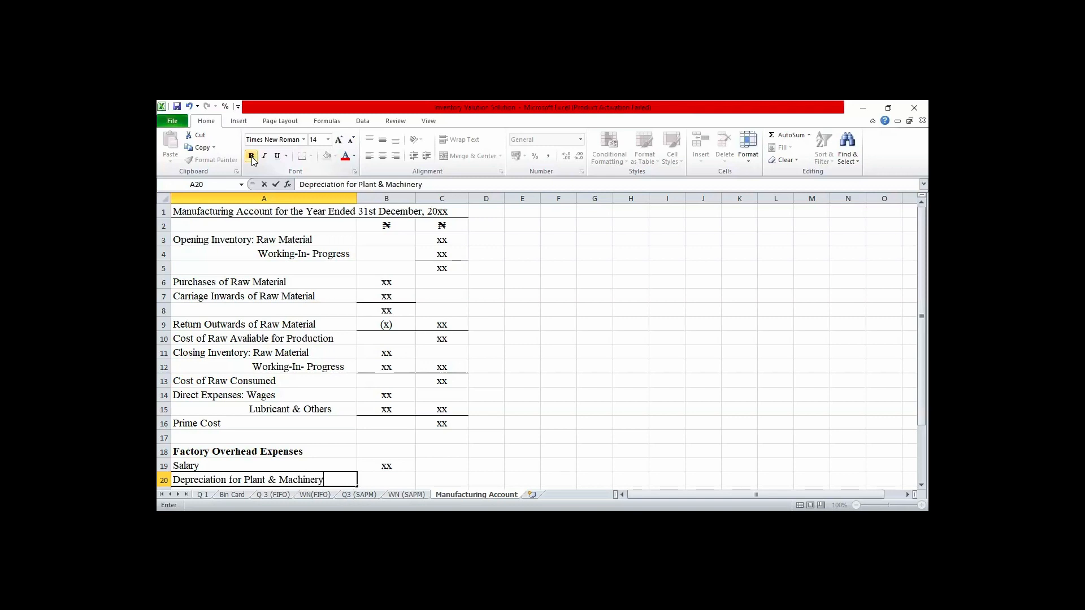
key("Tab")
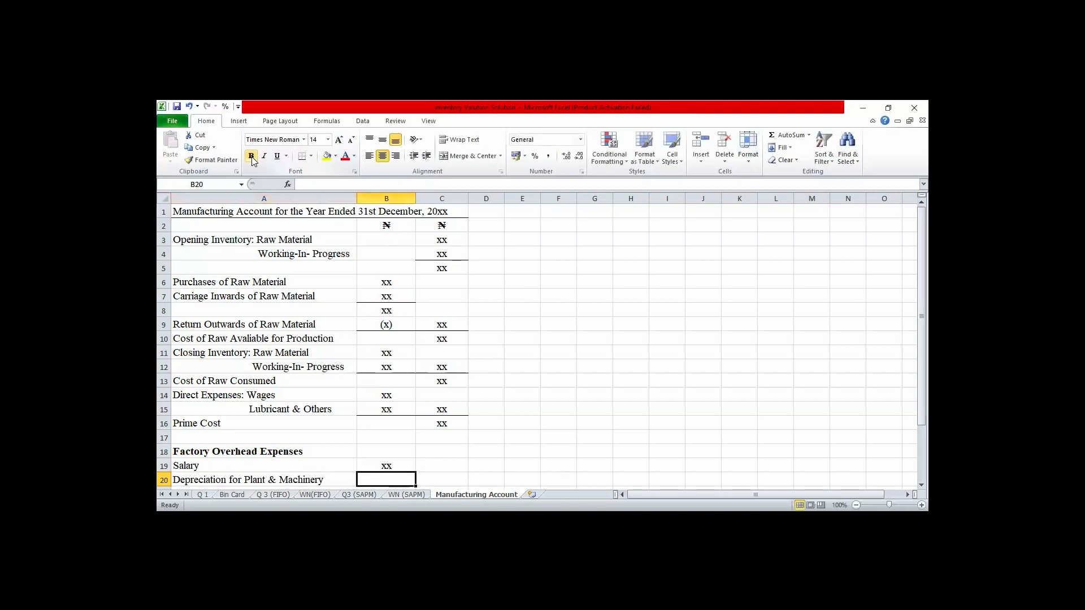
type("xx")
key("Return")
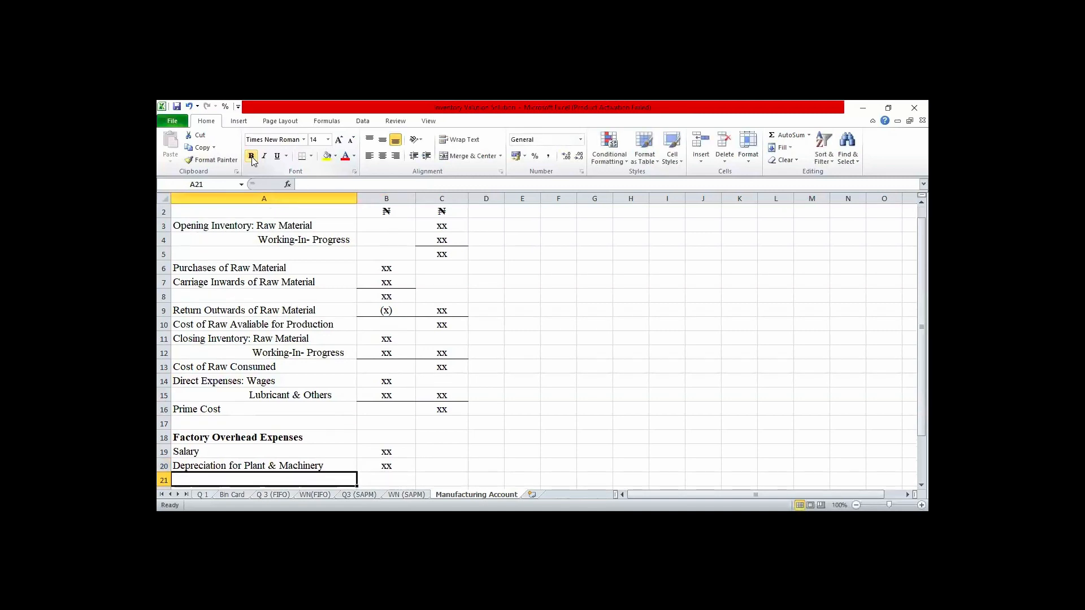
- Enter the line item "Repairs & Maintenance" in A21 with the amount xx in B21
type("Repa")
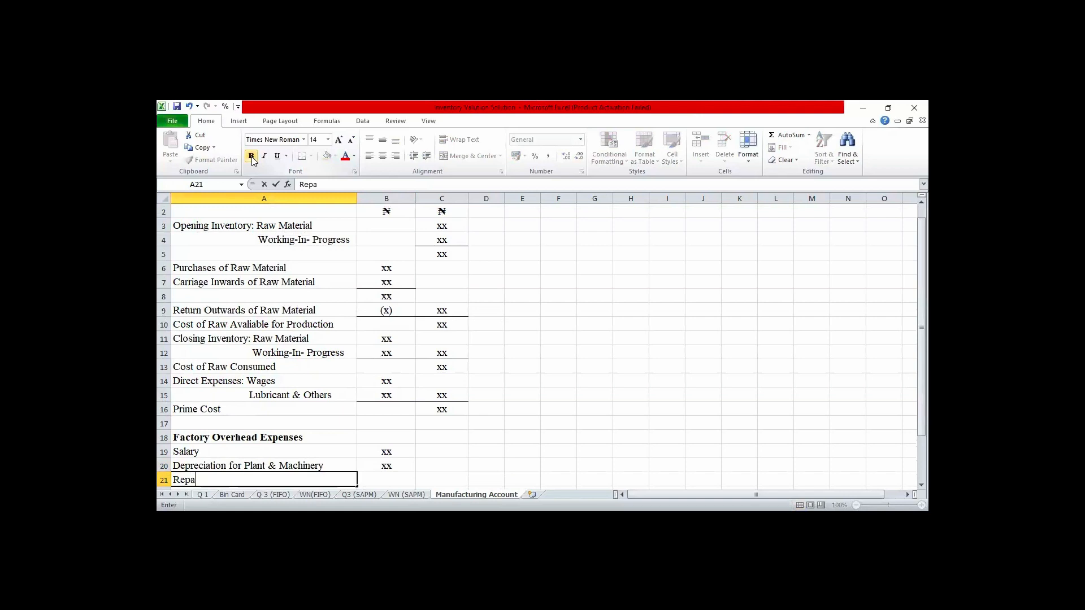
type("irs & Maintena")
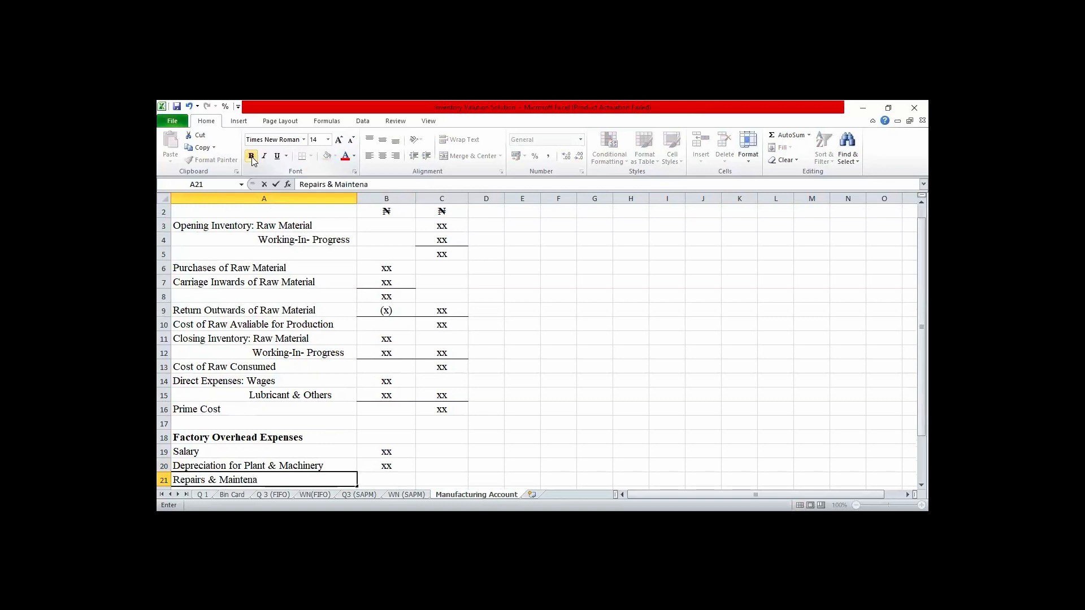
type("nce")
key("Tab")
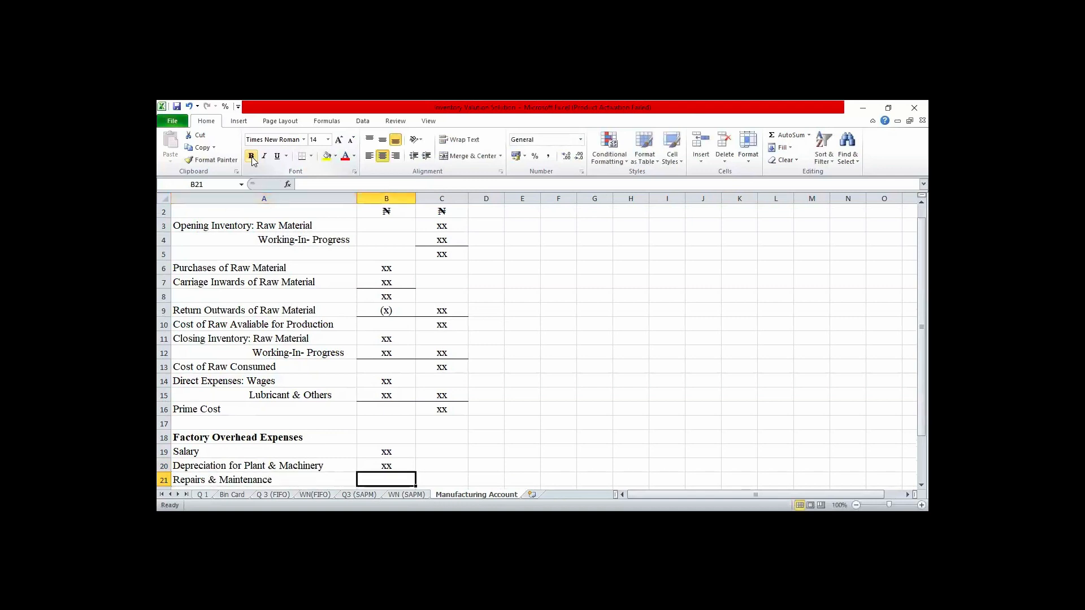
type("xx")
key("Return")
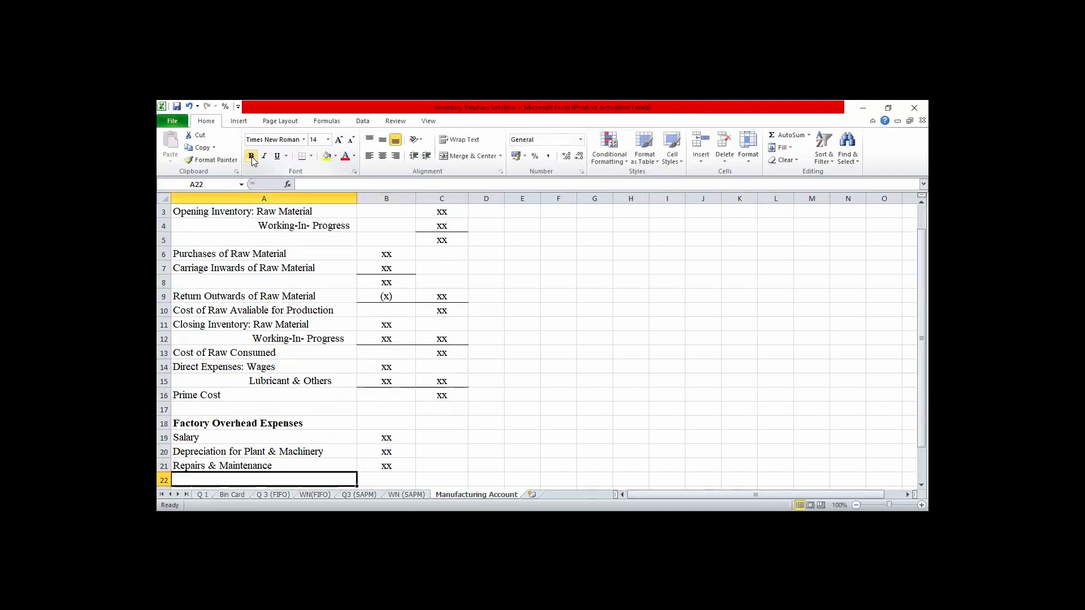
- Enter the line item "Other Related Expenses" in A22 with the amount xx in B22
type("Ot")
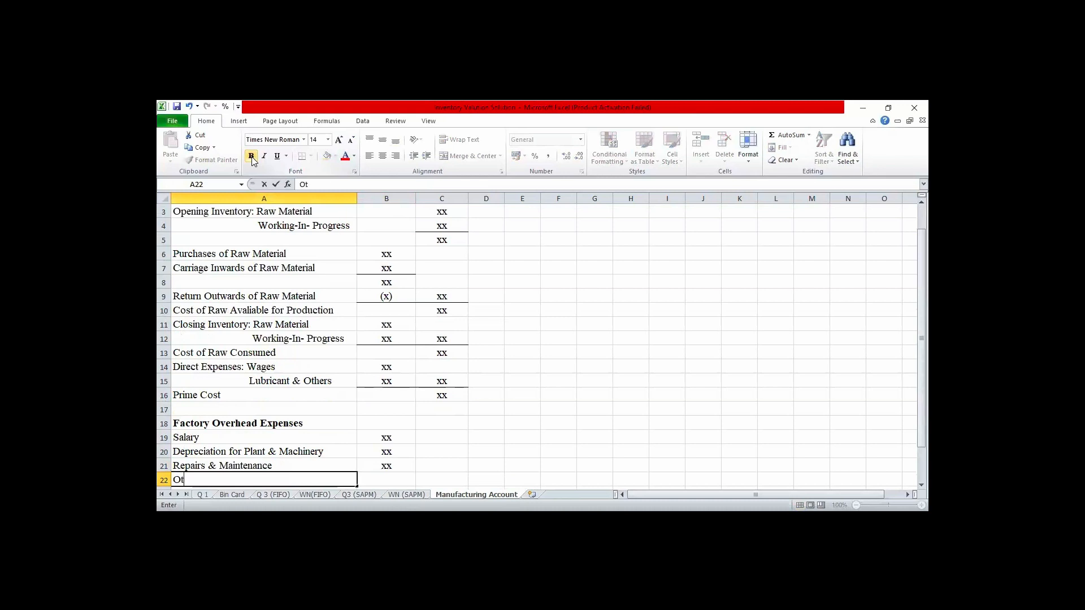
type("her Related Exp")
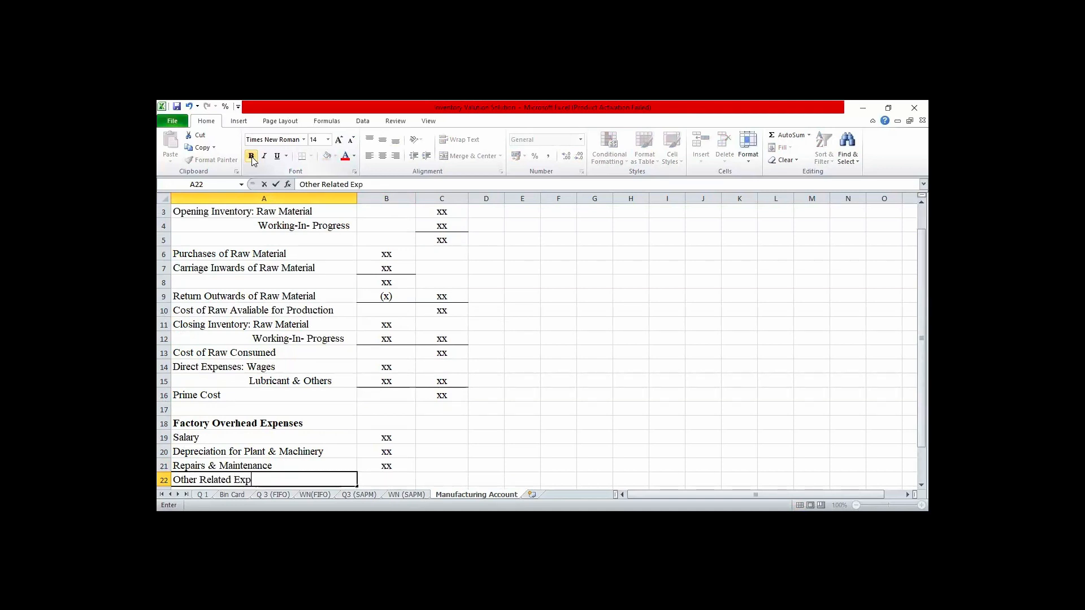
type("enses")
key("Tab")
type("xx")
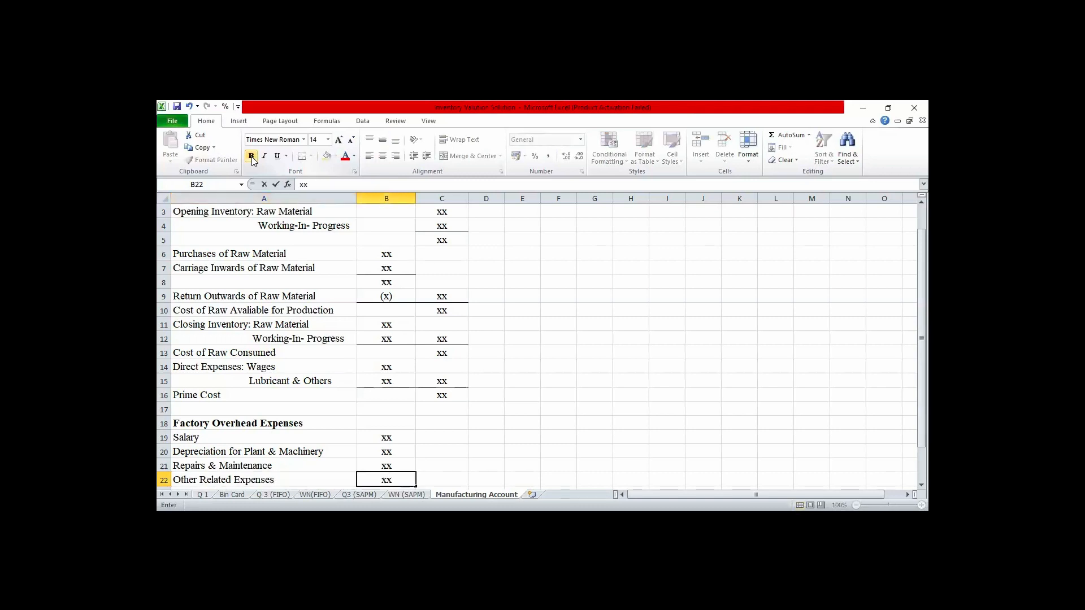
key("Return")
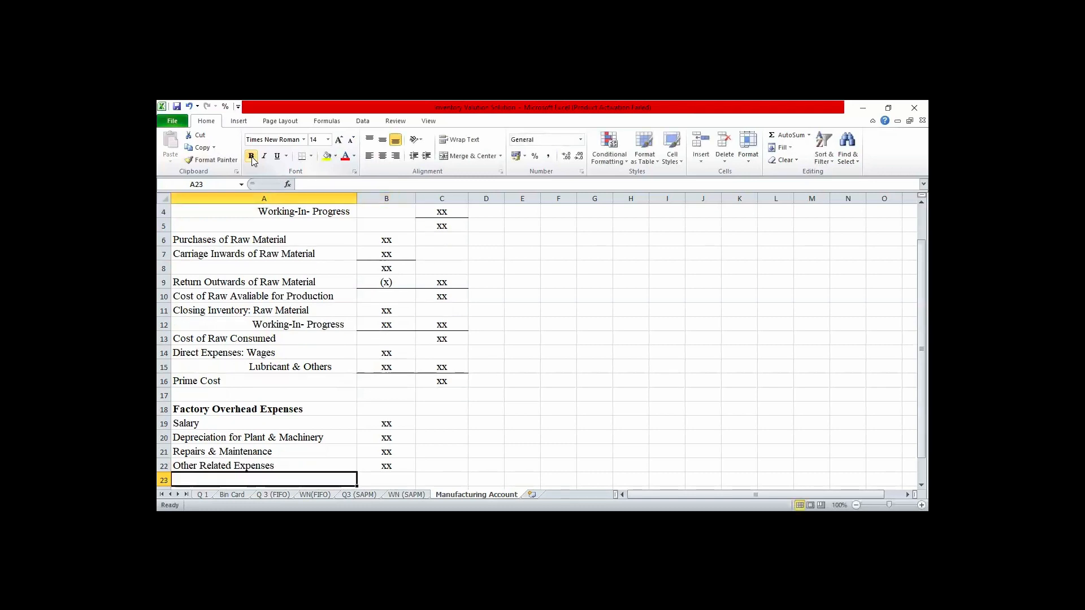
- Add a bottom border to B22 and enter xx in C22 as the factory overhead total, also with a bottom border
left_click(388, 464)
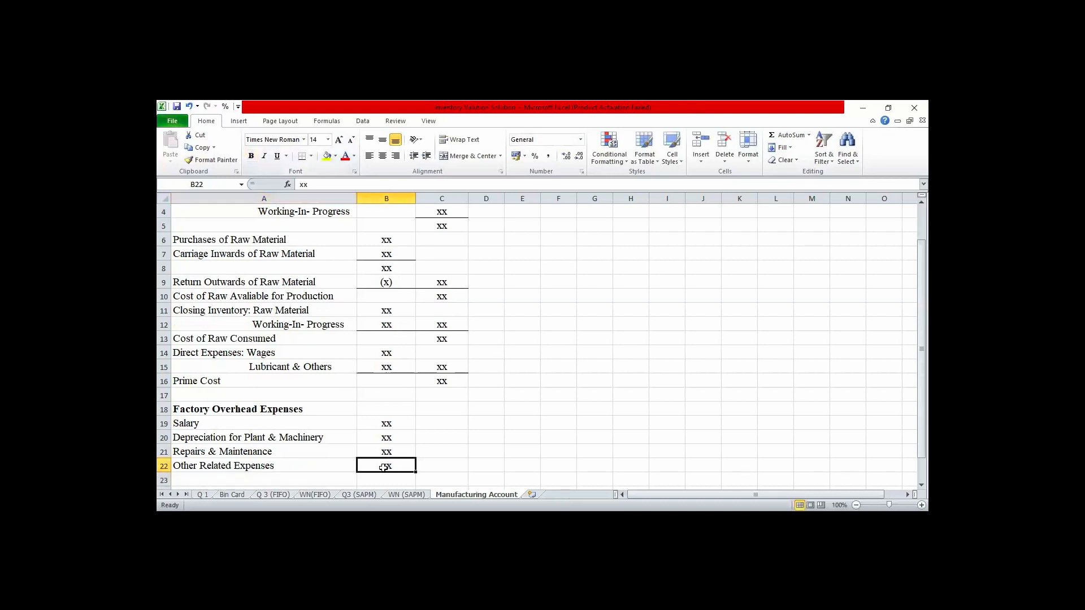
left_click(302, 156)
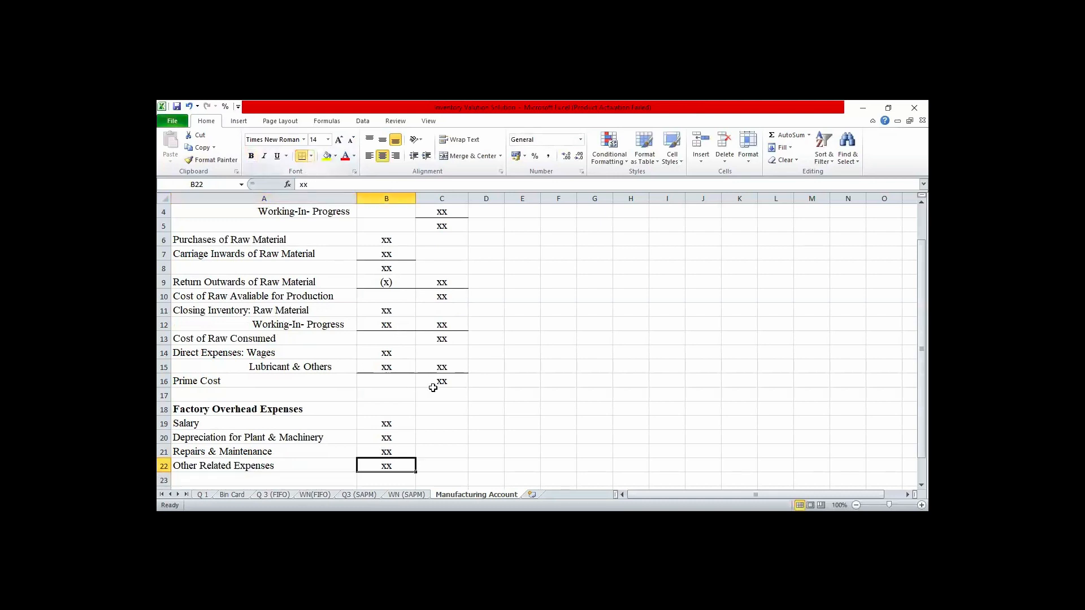
left_click(442, 466)
type("xx")
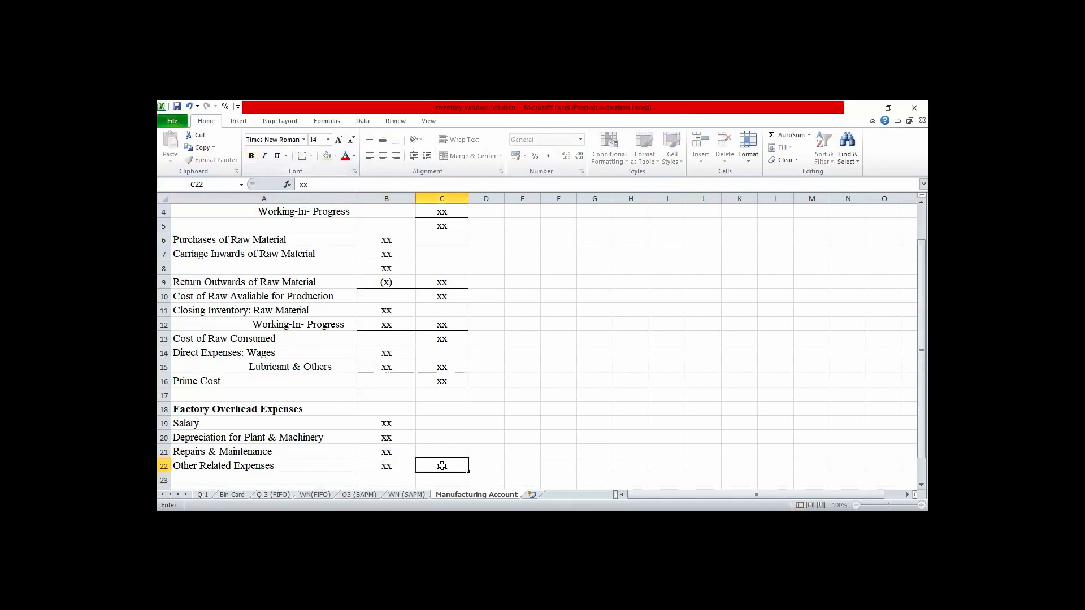
key("Up")
key("Up")
key("Up")
key("Up")
key("Up")
key("Up")
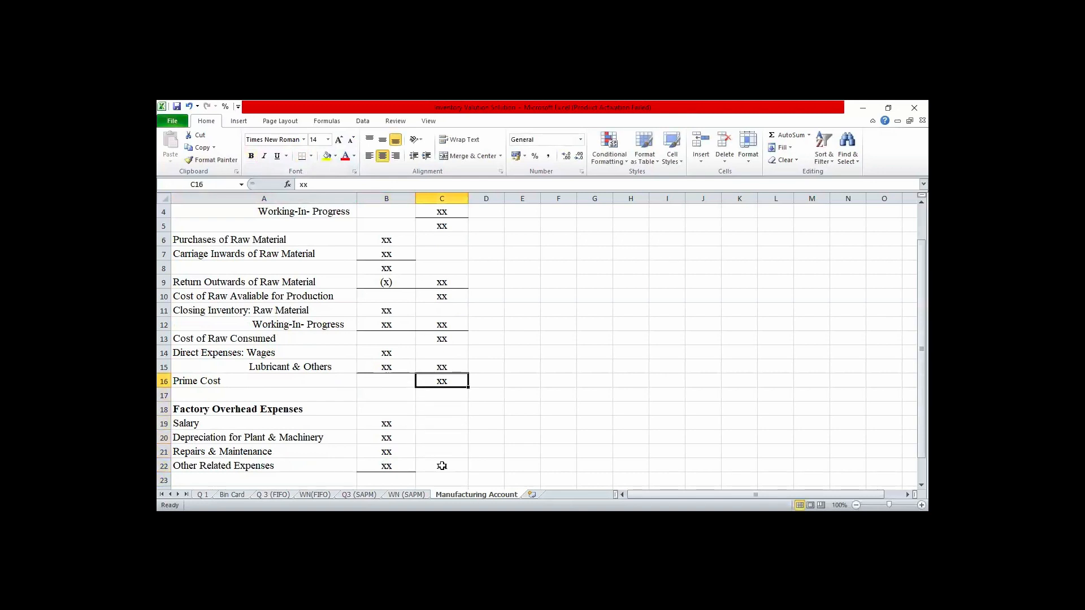
key("Down")
key("Down")
key("Down")
key("Down")
key("Down")
key("Down")
key("Down")
left_click(442, 466)
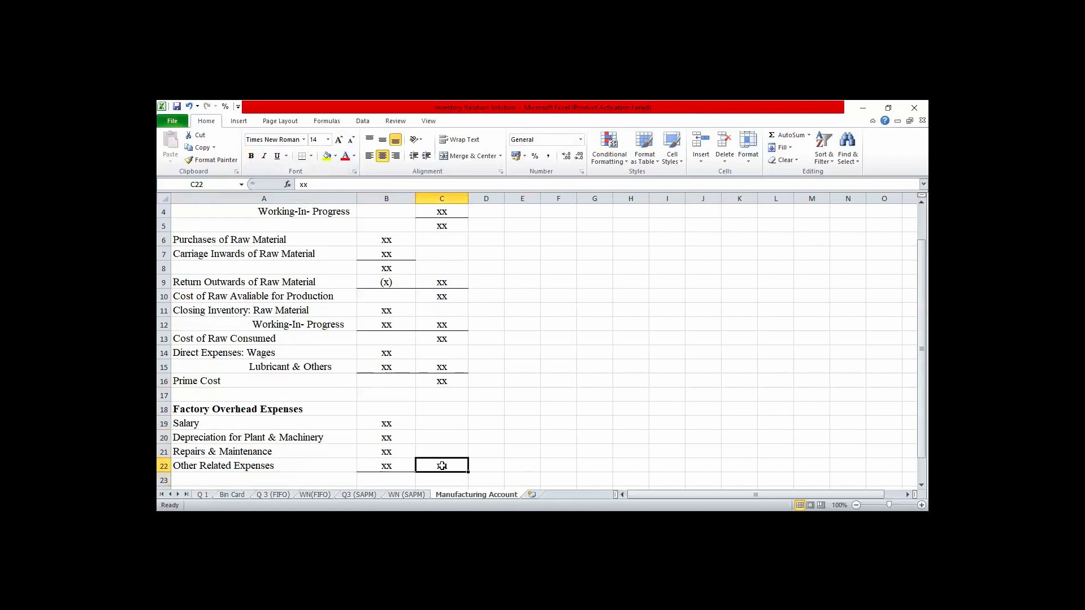
left_click(304, 158)
- Enter the final total xx in C23 and give it a top and double bottom border
key("Down")
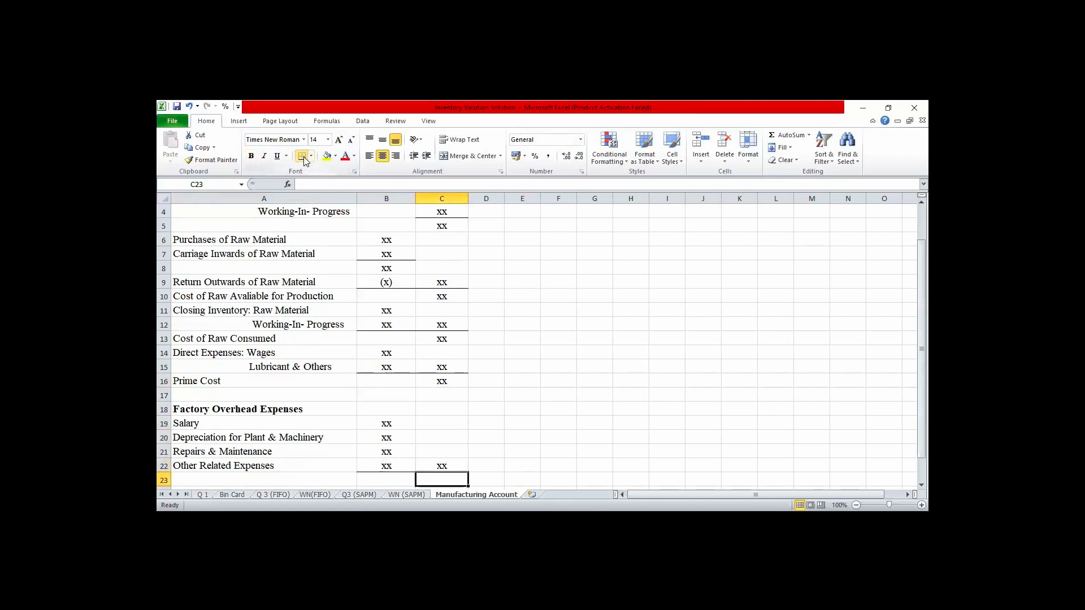
type("xx")
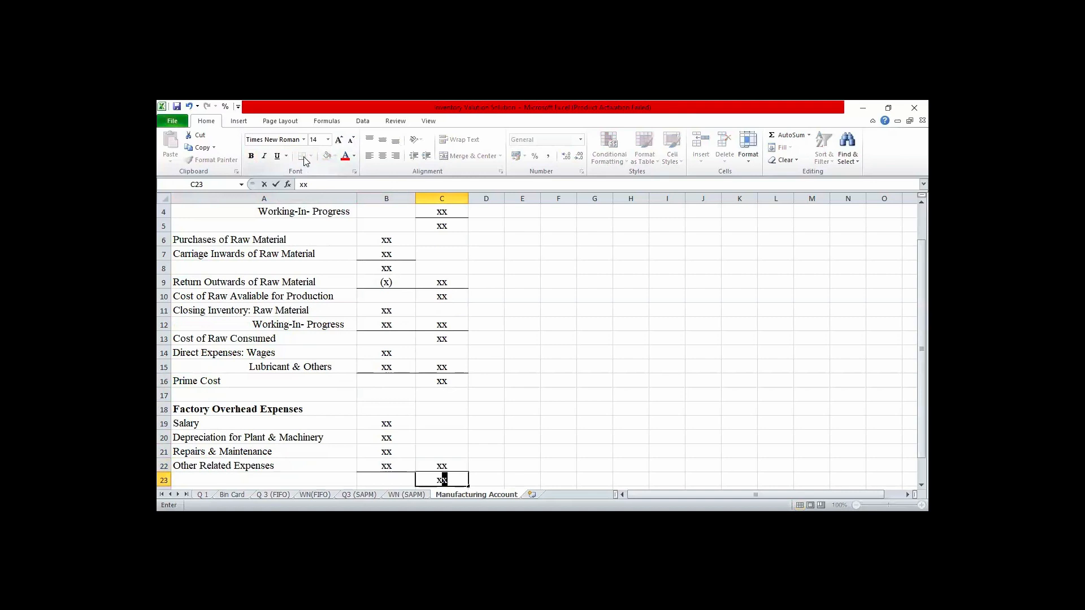
left_click(507, 468)
left_click(442, 480)
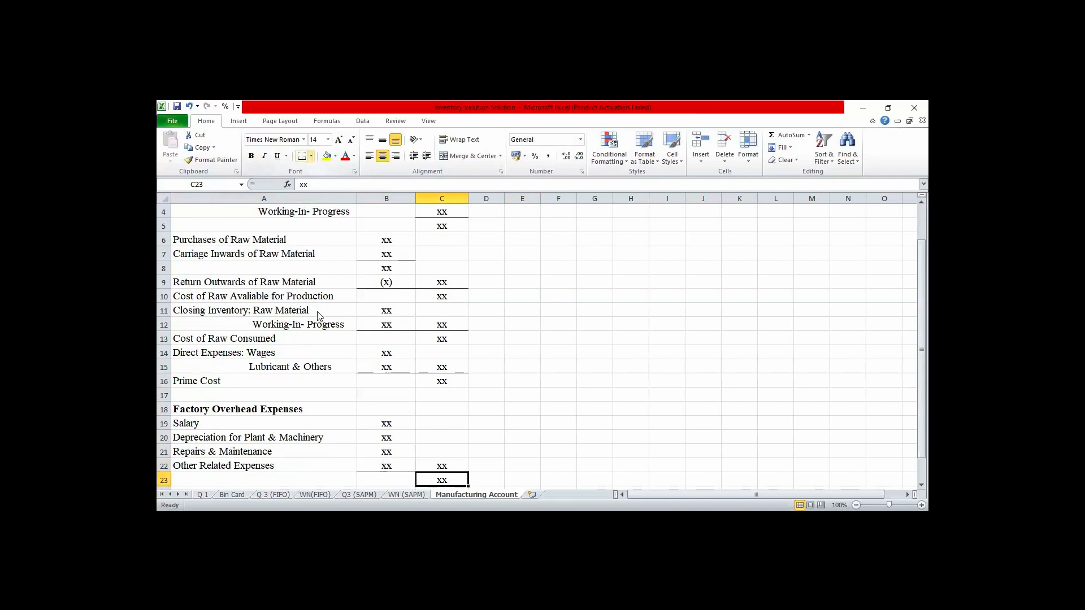
left_click(311, 156)
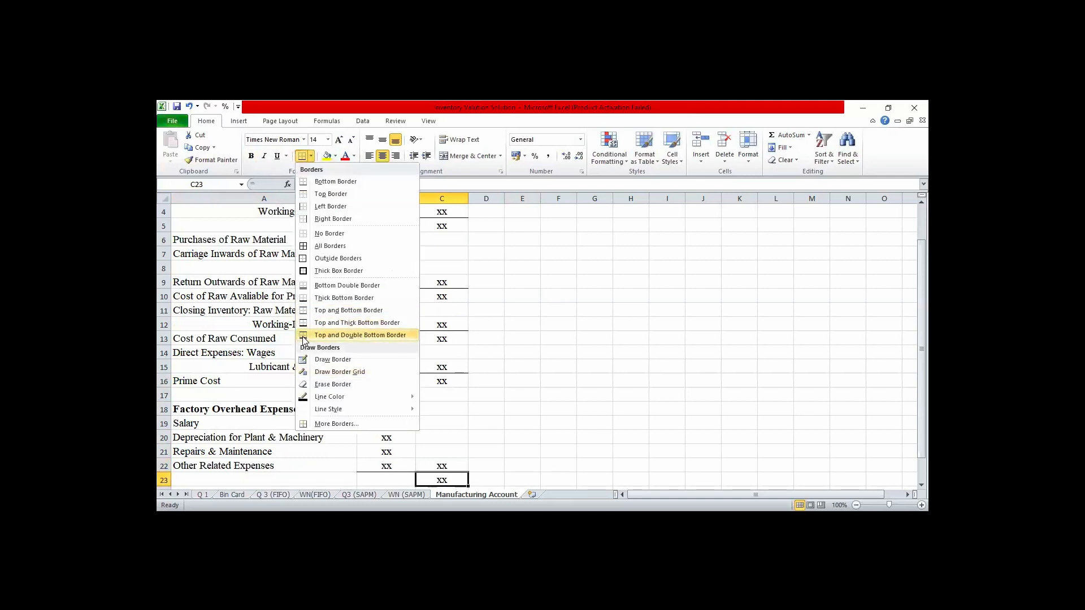
left_click(303, 336)
- Label the final total row "Production Cost/ Manufacturing Cost" in A23 and select that label cell again
key("Home")
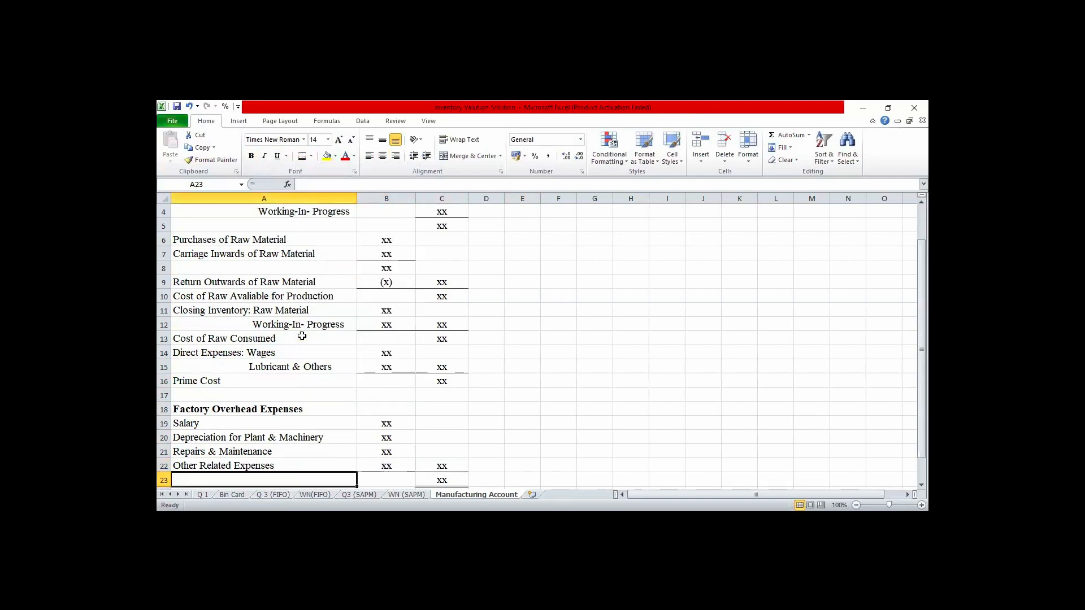
type("Prod")
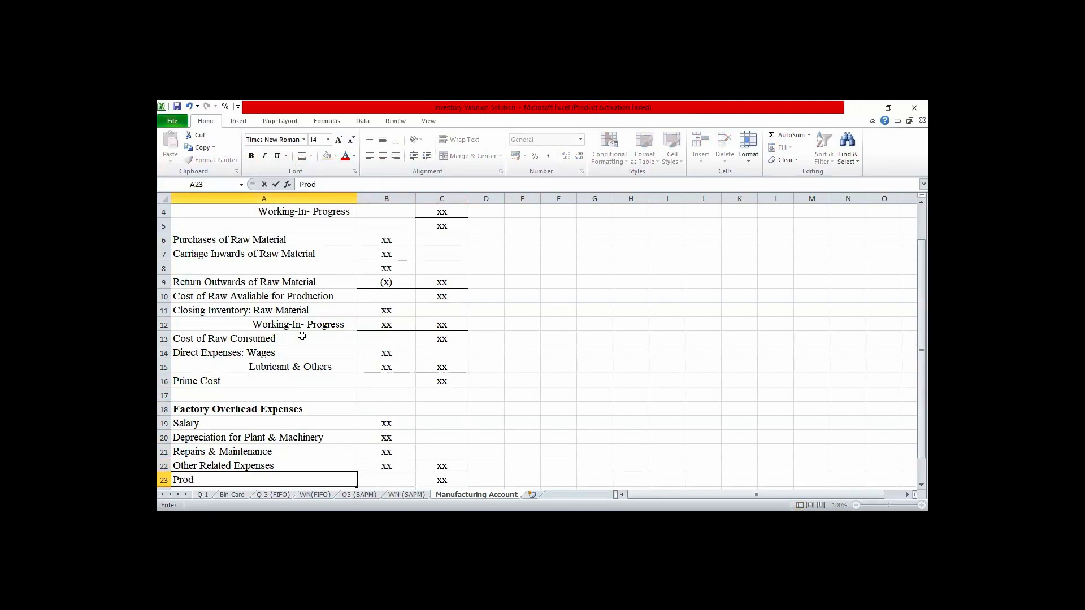
type("uction Cost/ Manu")
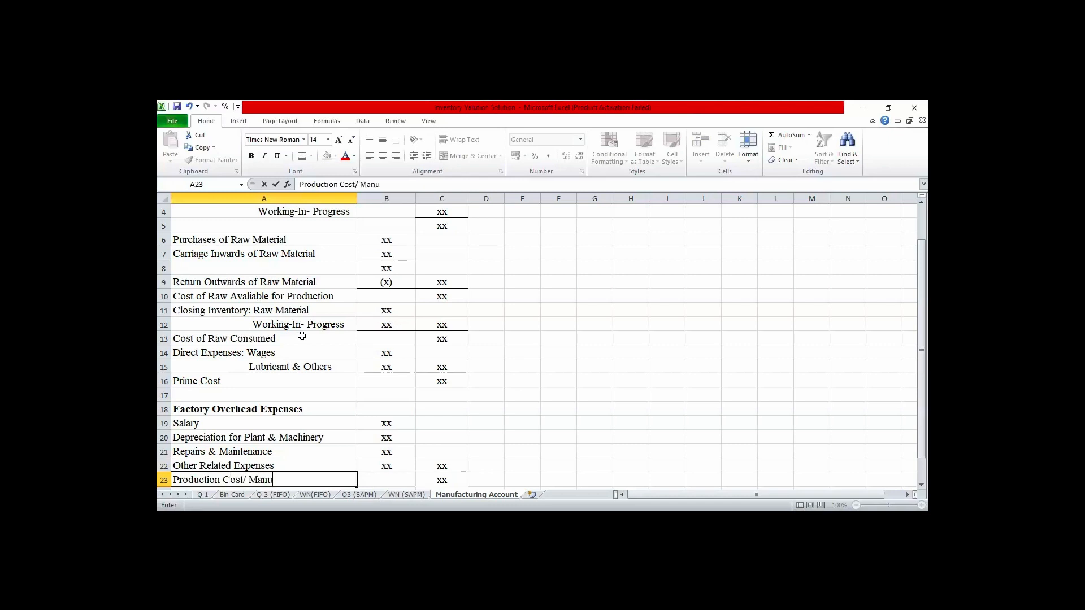
type("facturing Cost")
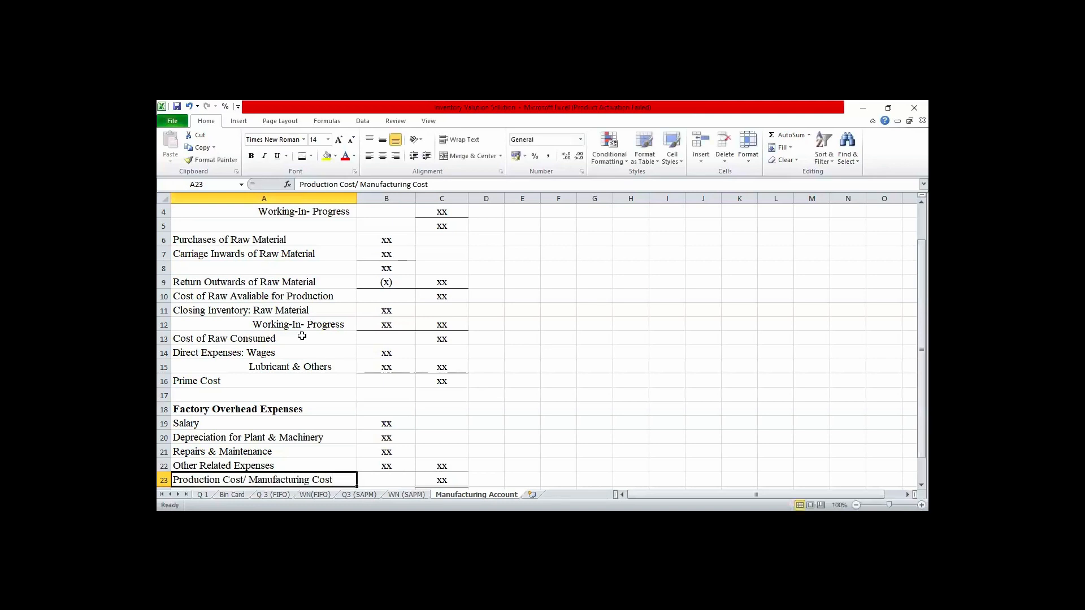
left_click(555, 438)
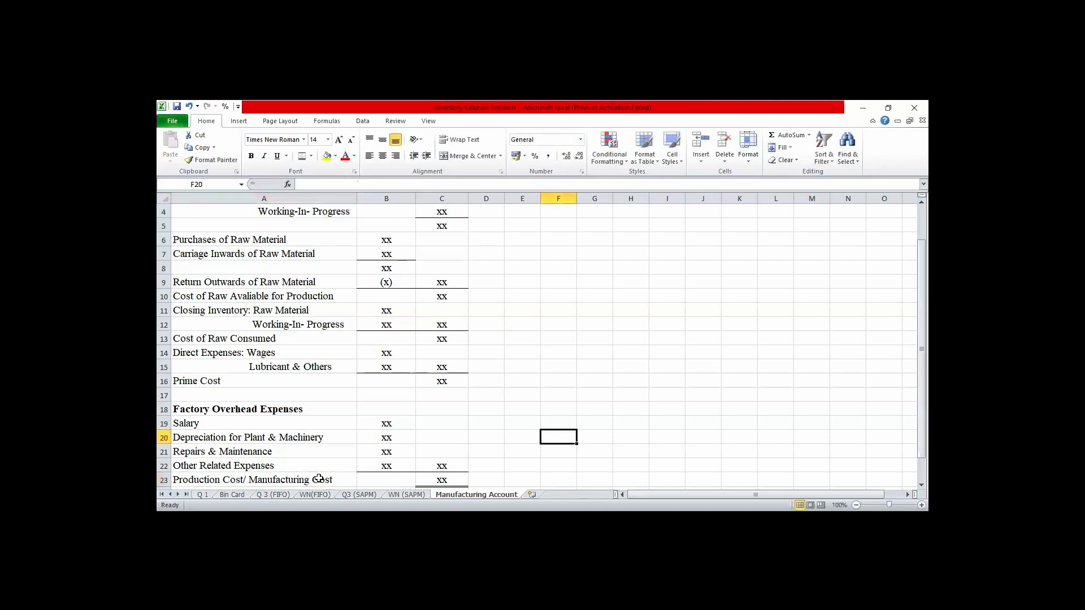
left_click(295, 475)
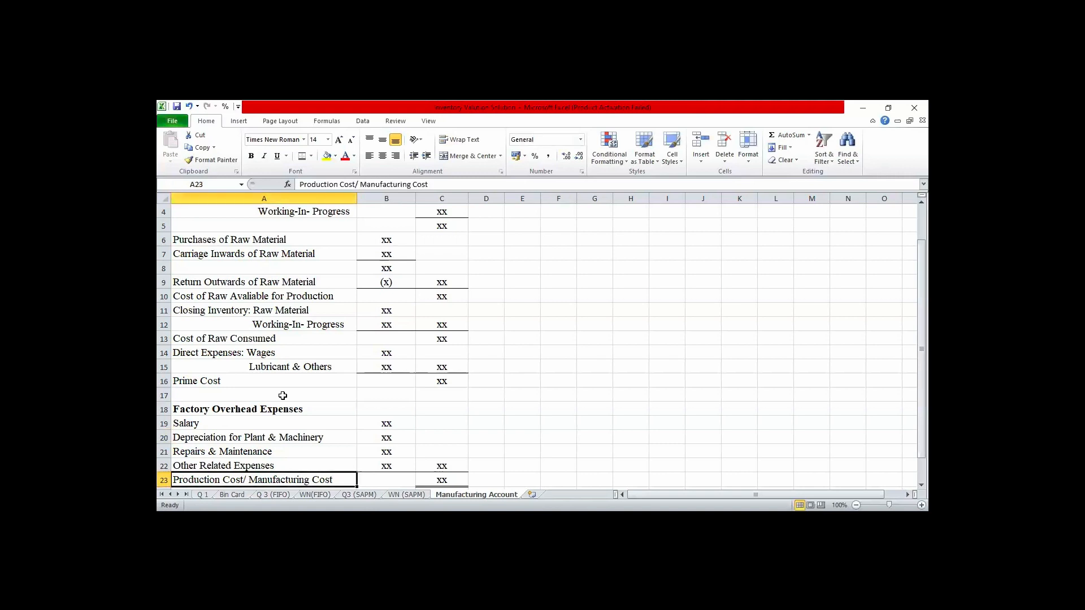
- Make the "Production Cost/ Manufacturing Cost" label in A23 and its total in C23 bold
left_click(250, 156)
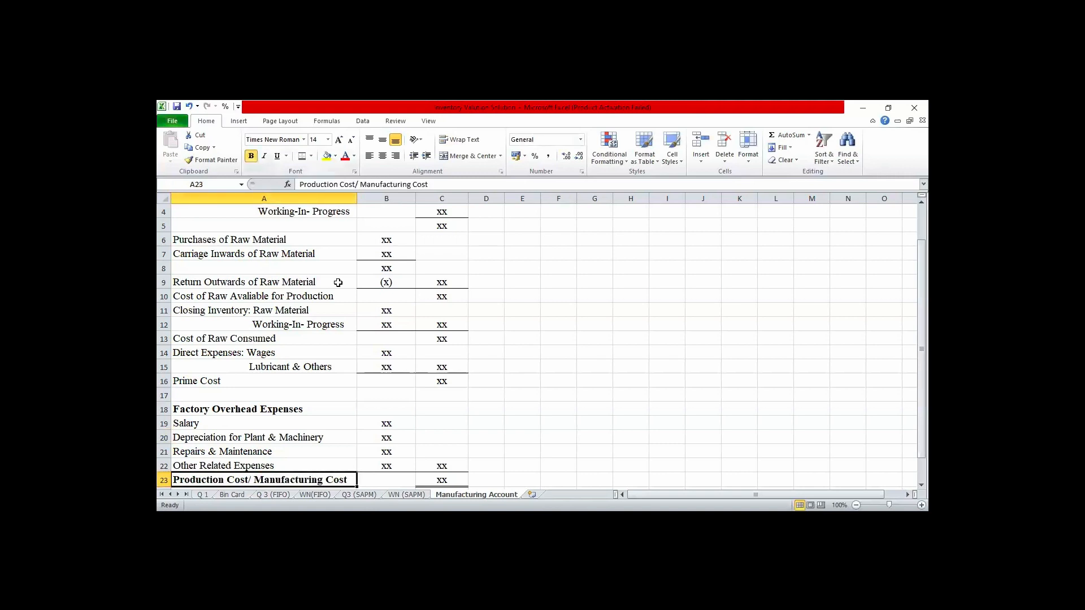
left_click(449, 477)
left_click(252, 157)
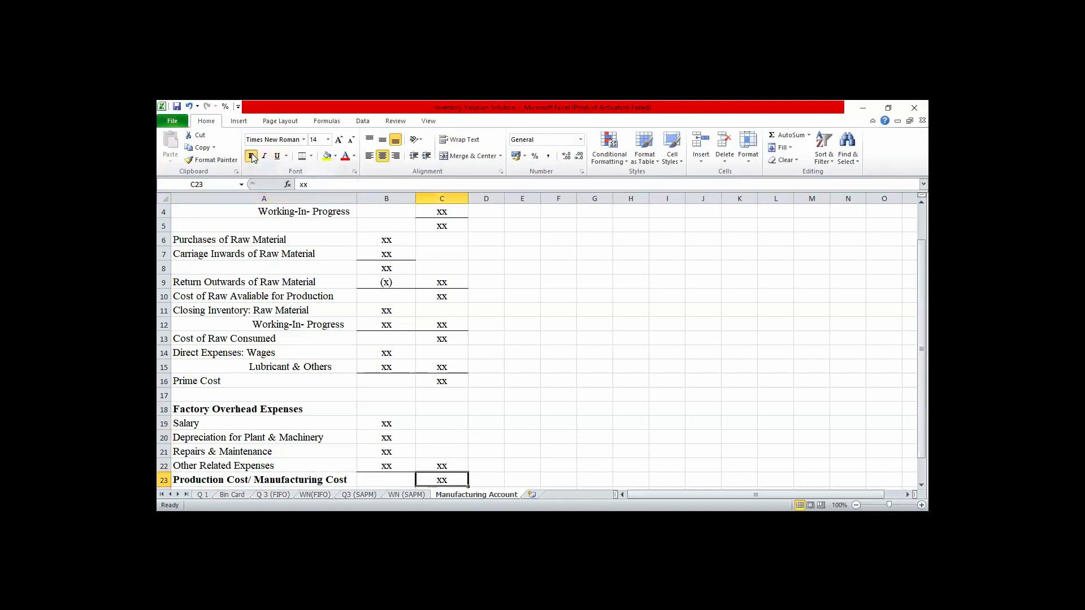
left_click(556, 371)
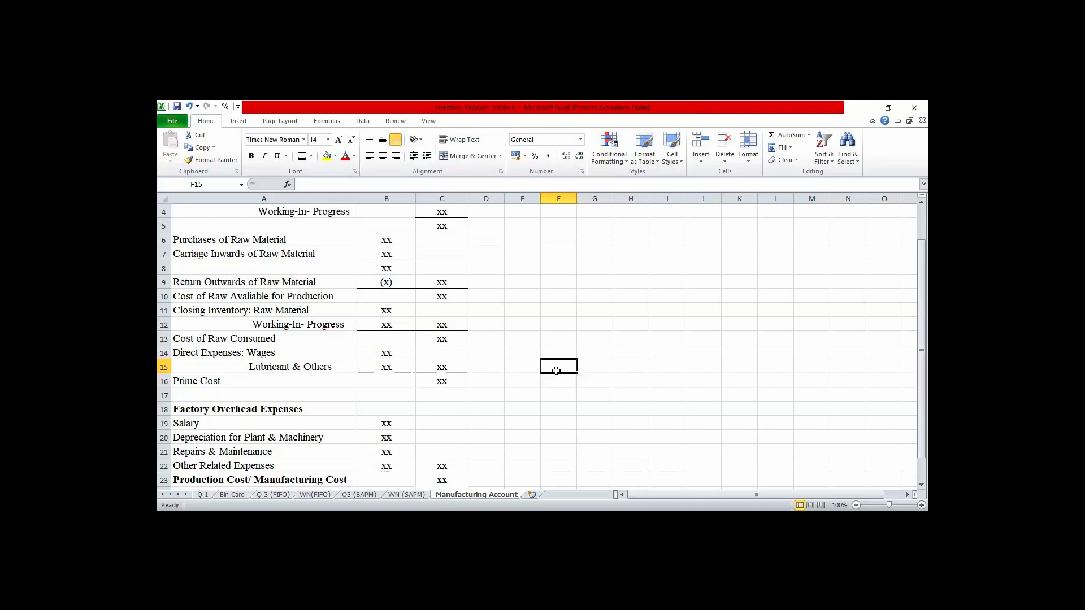
key("Up")
key("Up")
key("Up")
key("Up")
key("Up")
key("Up")
key("Up")
key("Up")
key("Up")
key("Up")
key("Up")
key("Up")
key("Up")
key("Up")
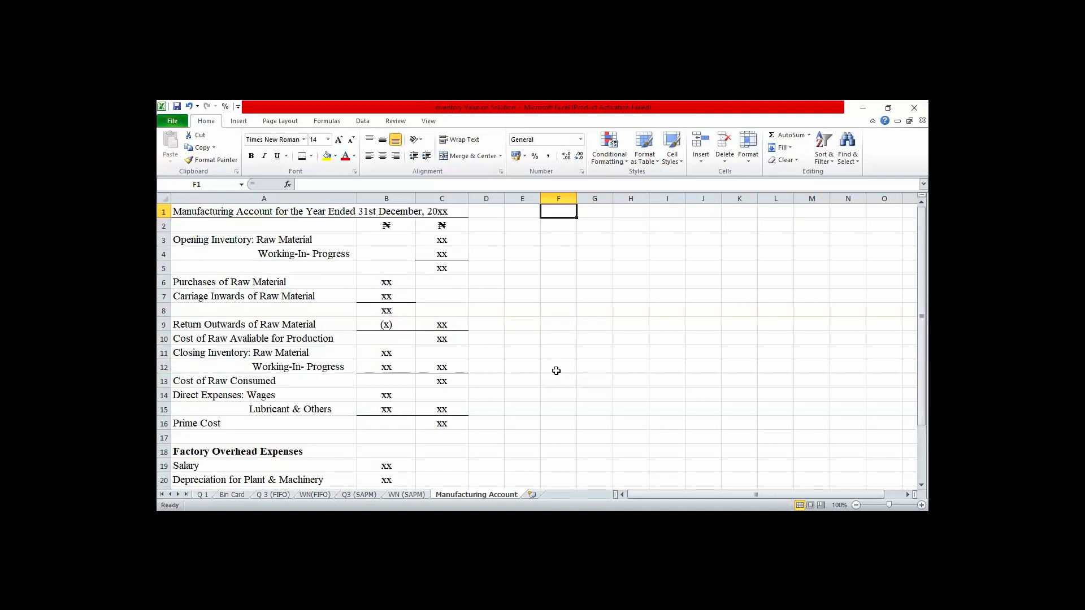
key("Right")
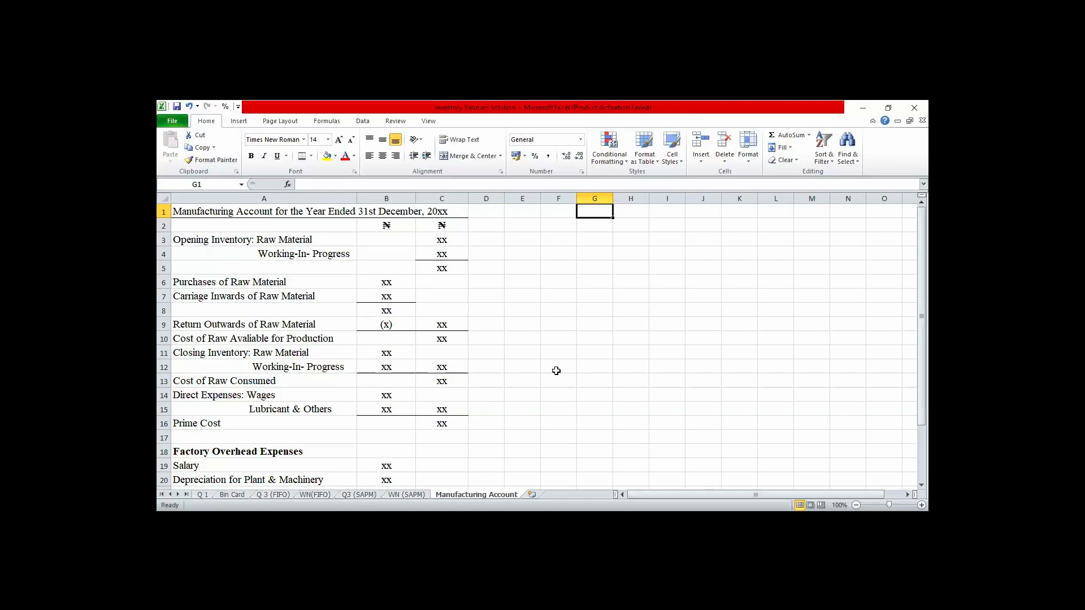
left_click(616, 396)
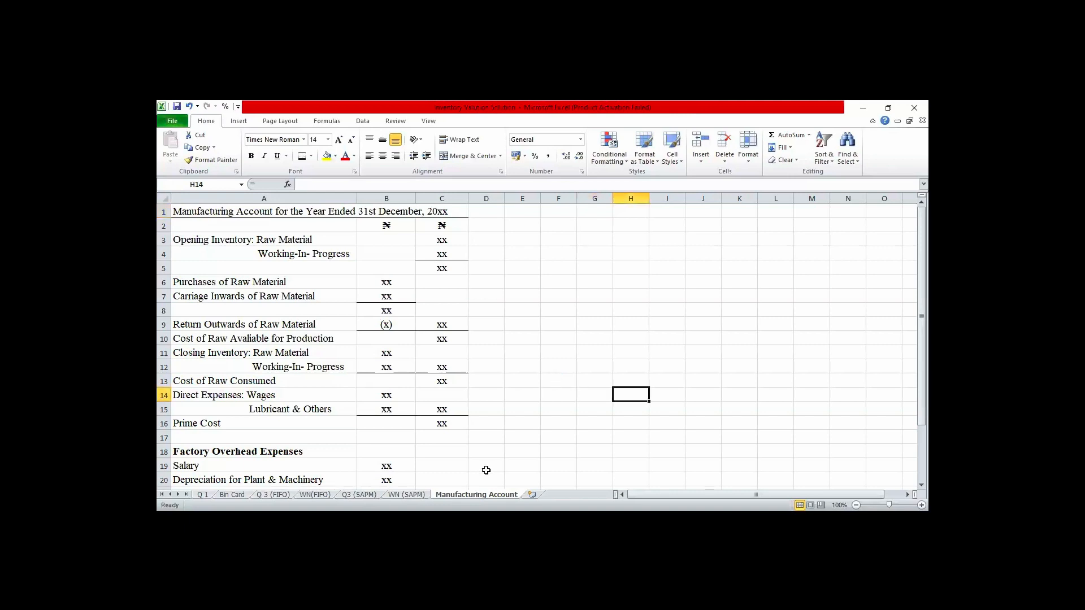
key("ctrl+Page_Up")
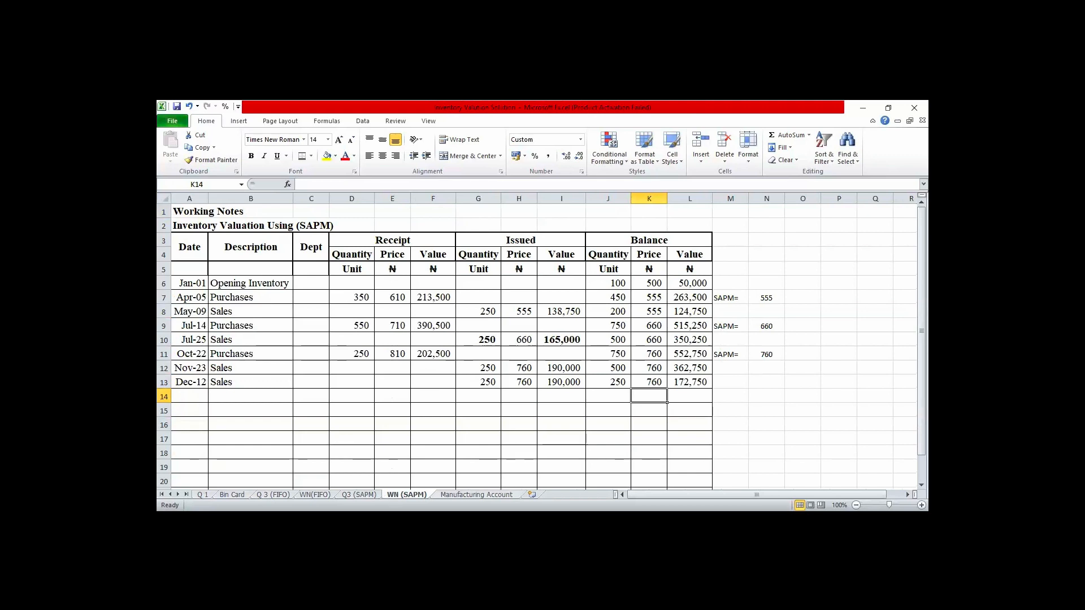
- Add a new worksheet after the Manufacturing Account sheet and open its name for editing
key("shift+F11")
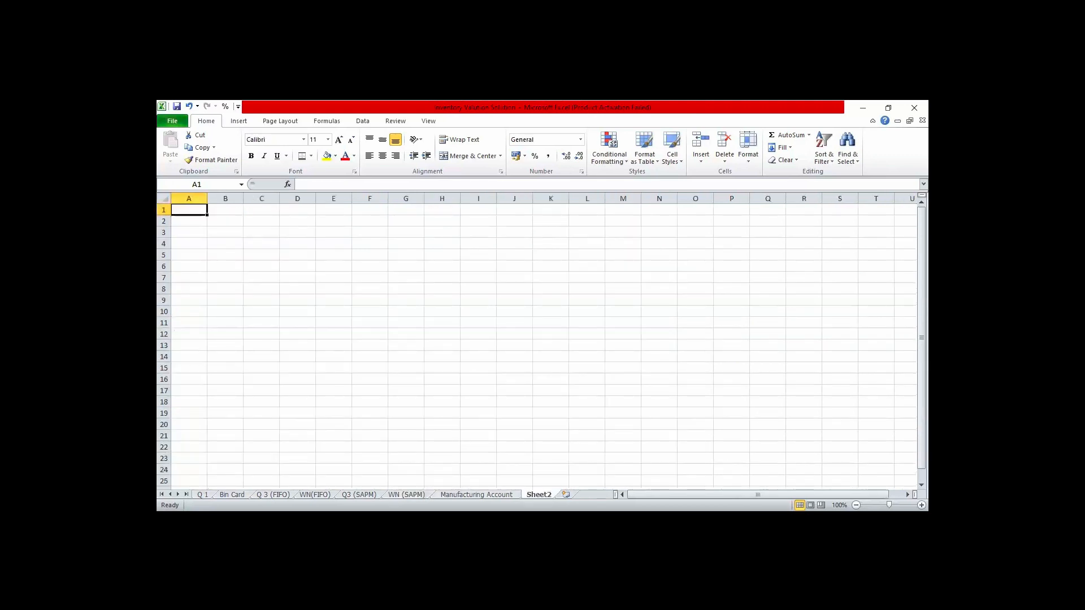
double_click(539, 494)
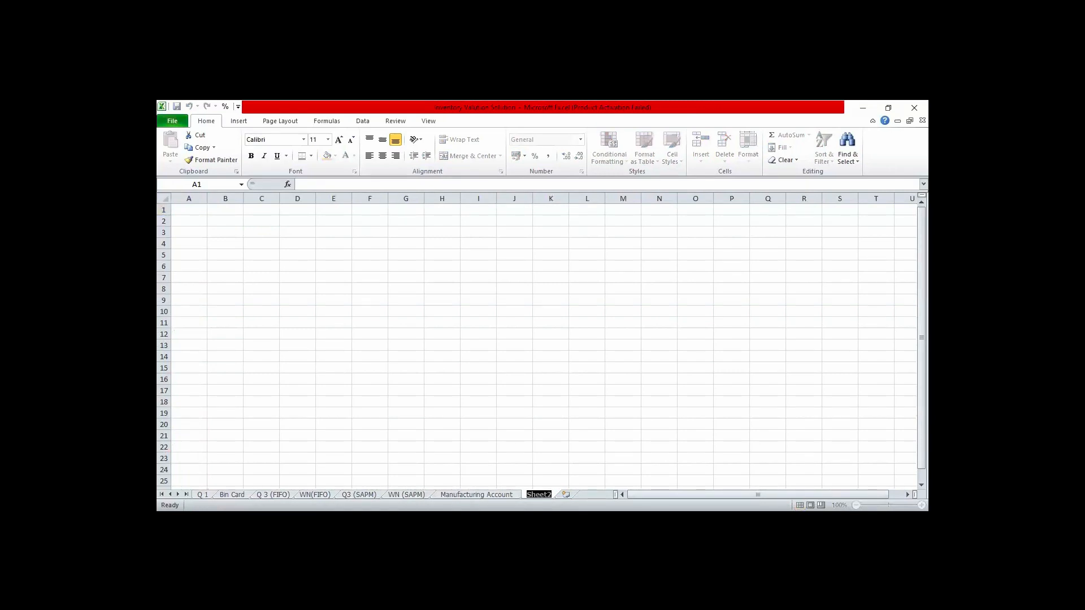
type("WAM")
key("Return")
key("BackSpace")
key("BackSpace")
key("BackSpace")
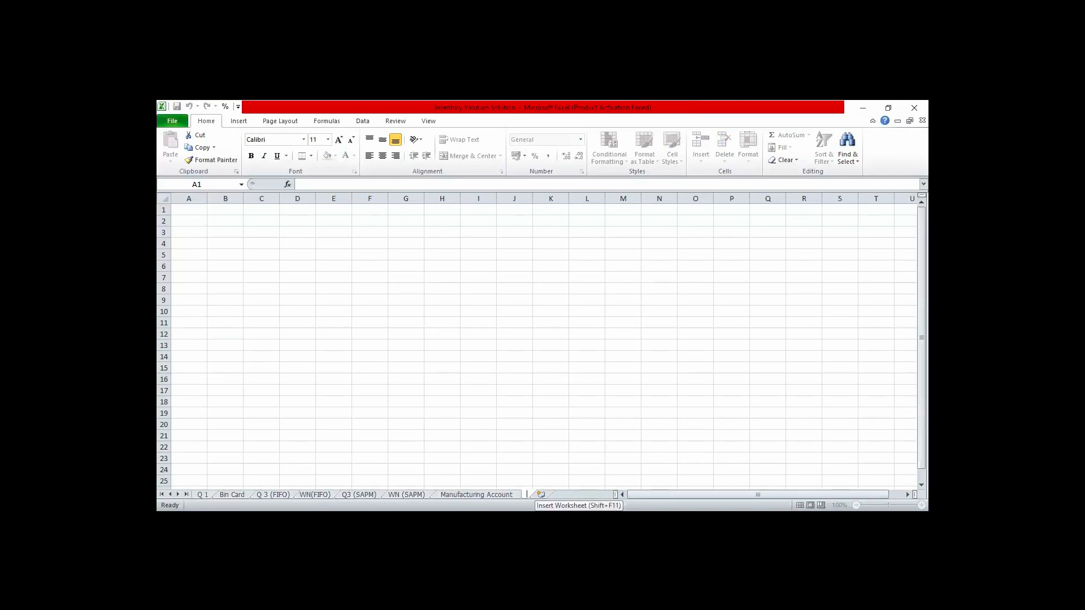
type("q#")
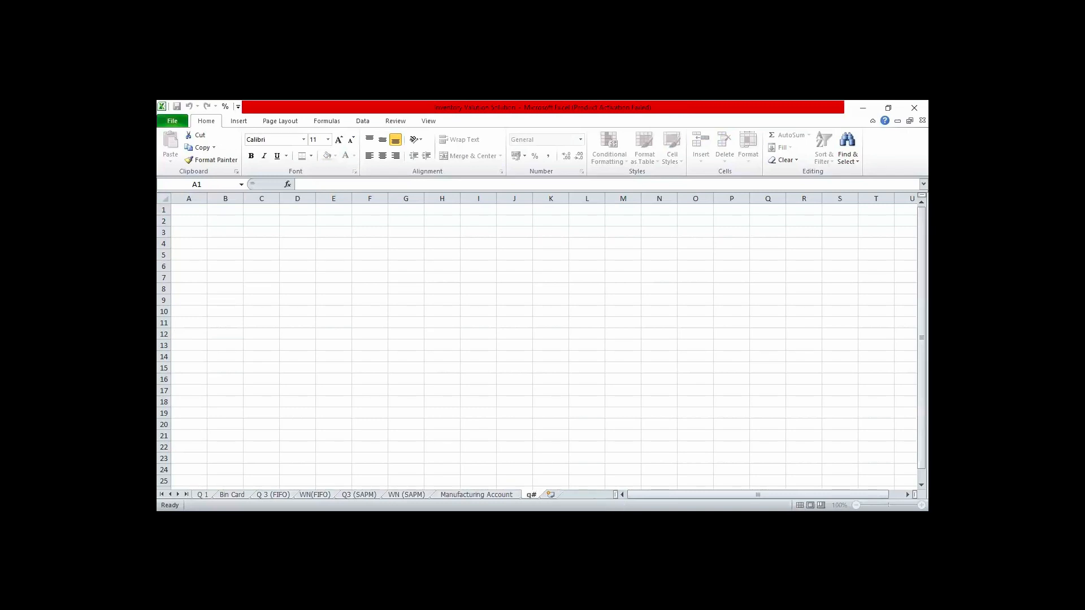
key("BackSpace")
key("BackSpace")
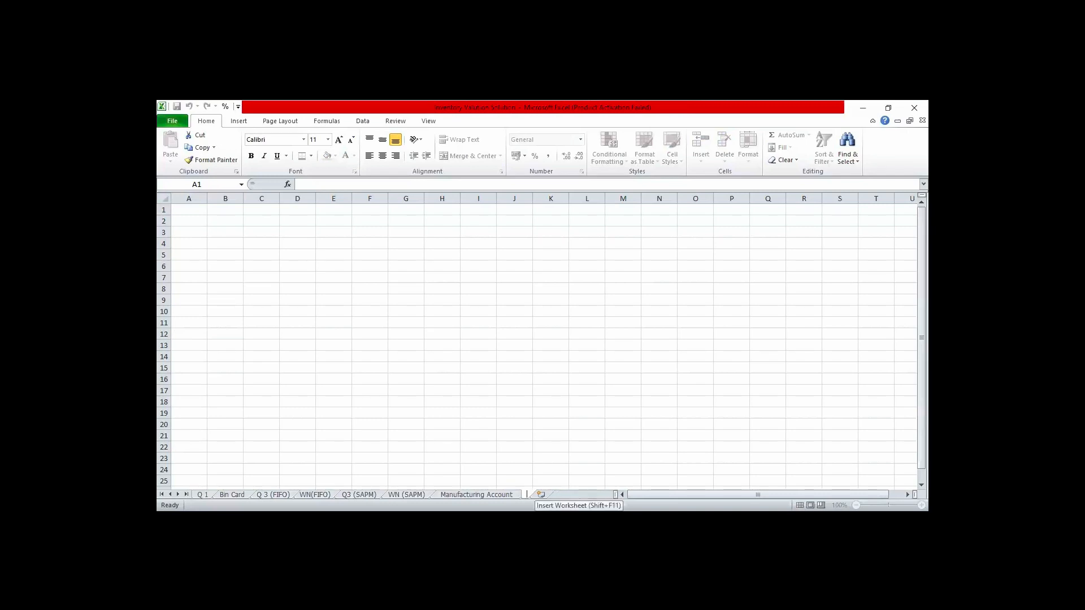
- Name the new worksheet "Q3 (WAM)"
type("Q3")
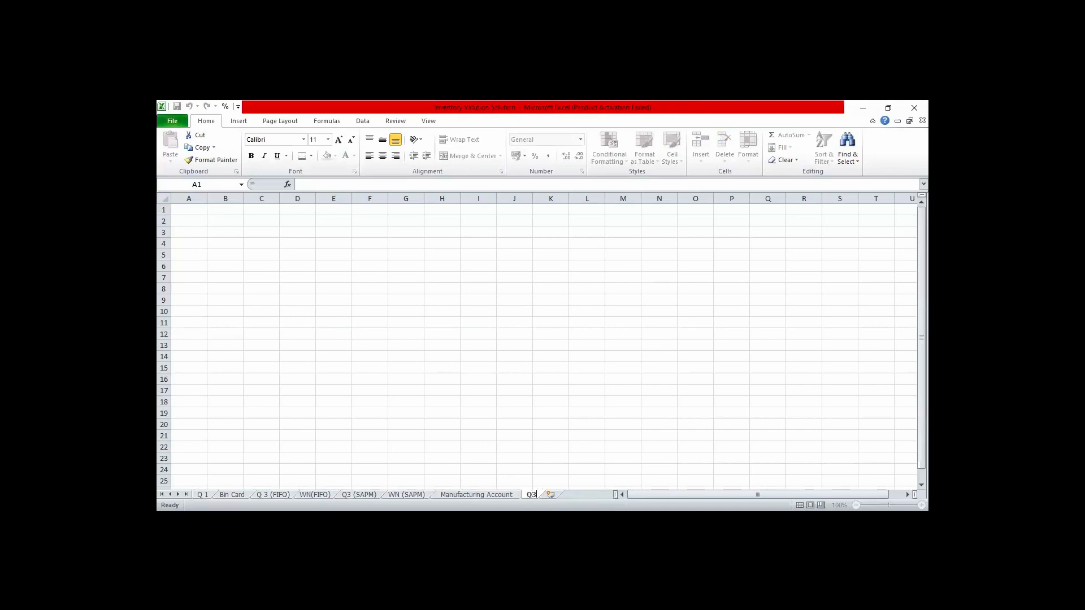
type(" (WAM)")
- Add another worksheet after Q3 (WAM) and name it "WN(WAM)"
left_click(576, 494)
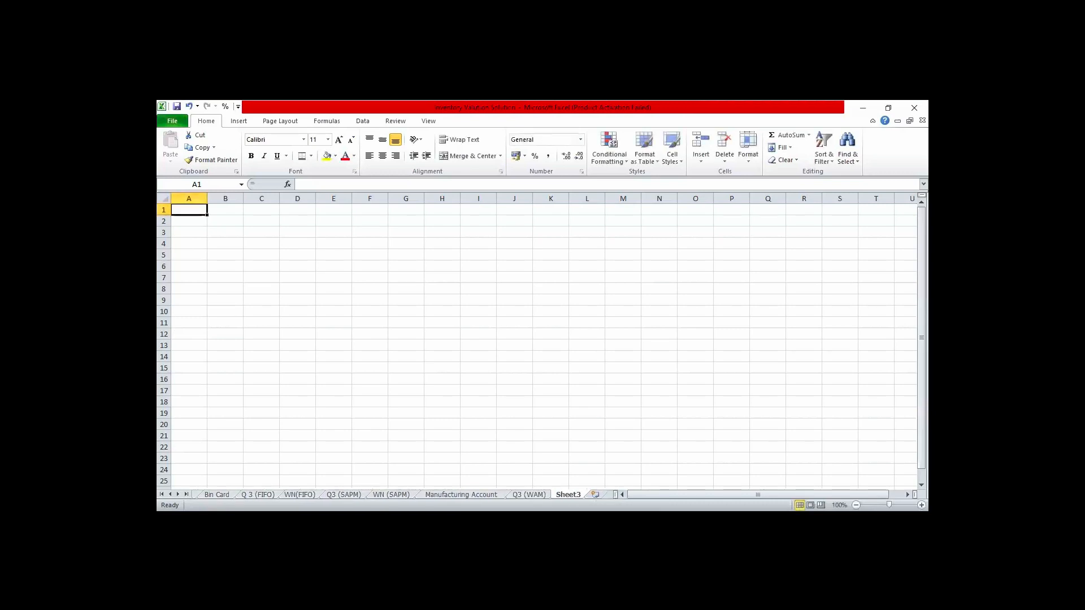
double_click(568, 495)
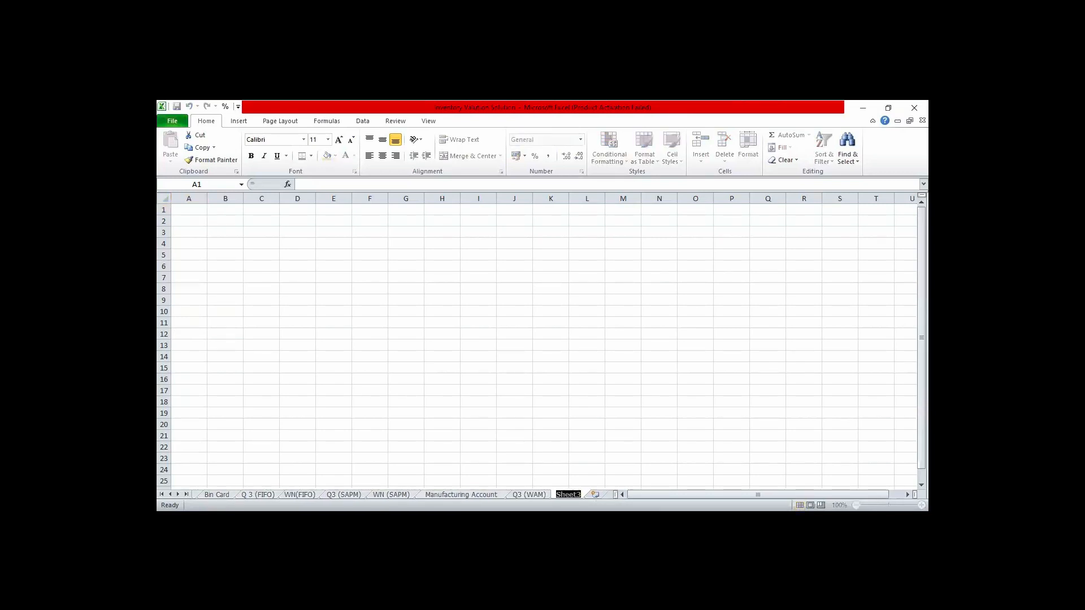
type("WN(WAM)")
left_click(643, 457)
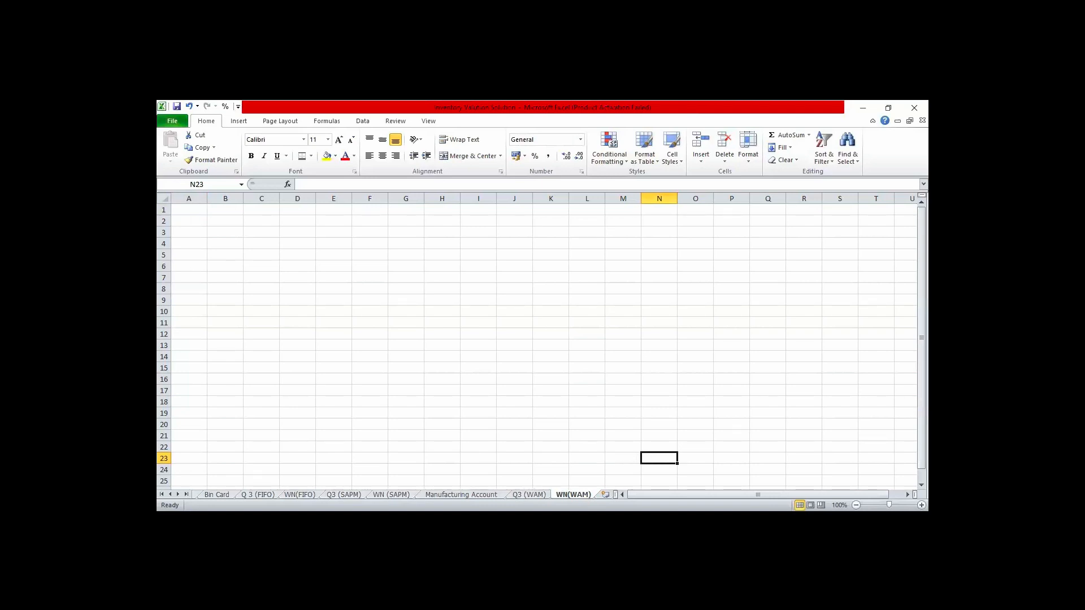
- Copy the entire contents of the WN (SAPM) sheet and paste them into the WN(WAM) sheet starting at A1
left_click(391, 495)
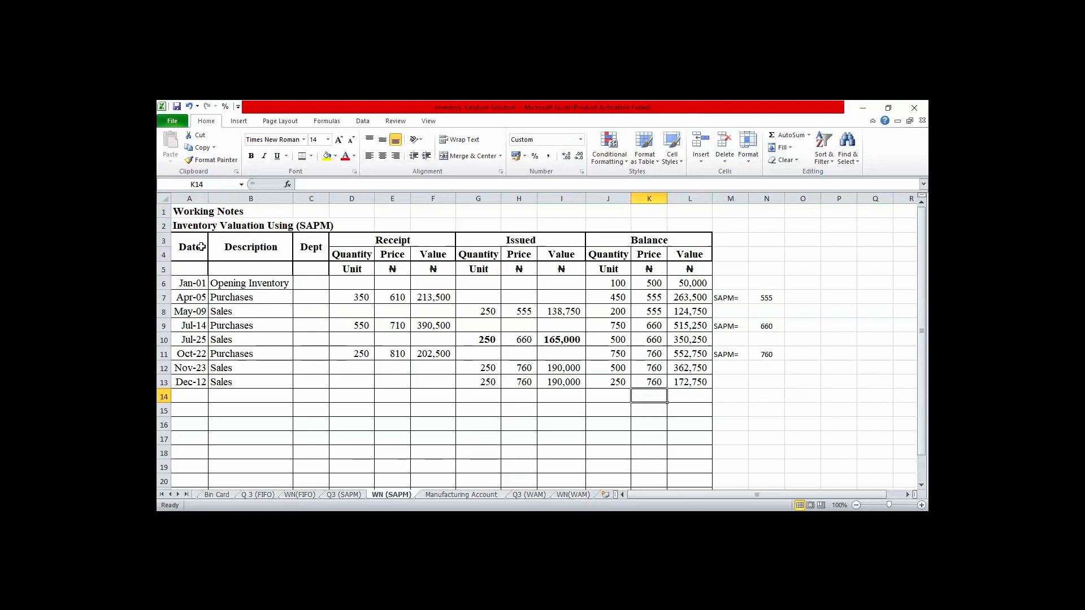
left_click(165, 199)
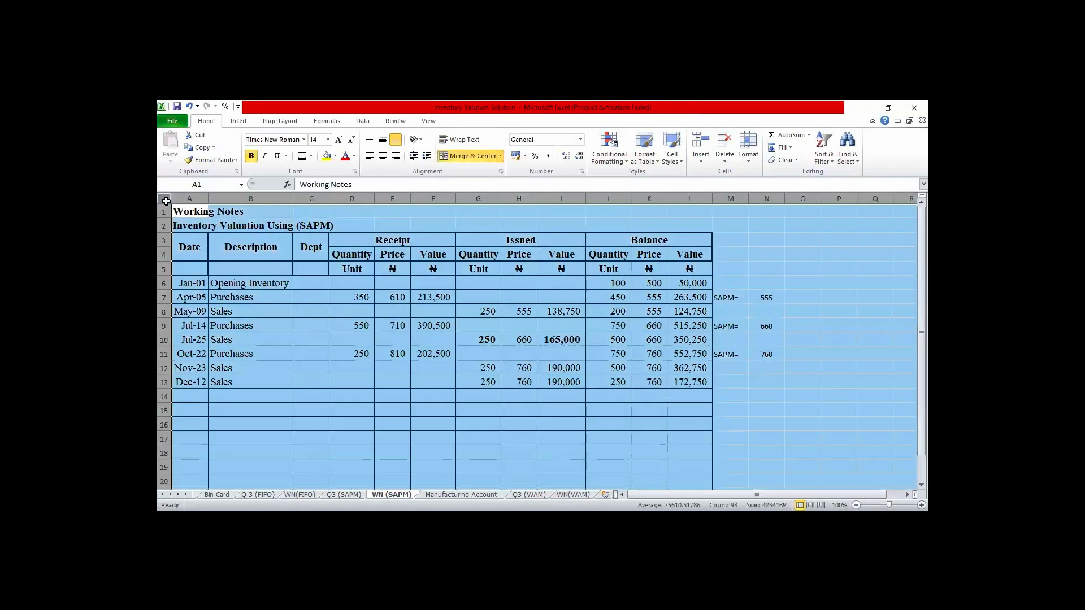
key("ctrl+c")
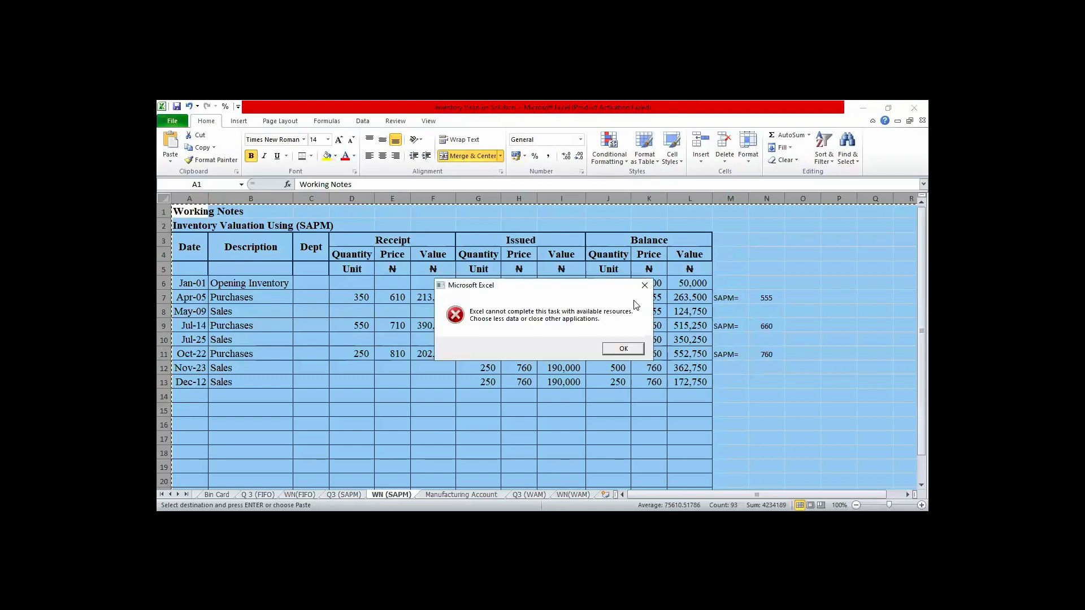
left_click(624, 351)
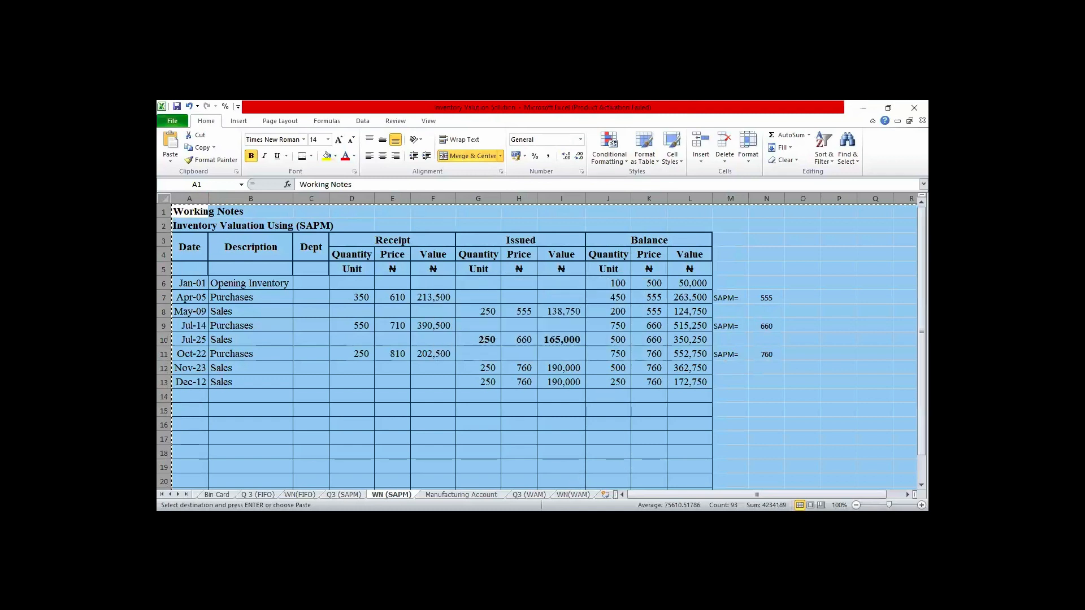
left_click(573, 495)
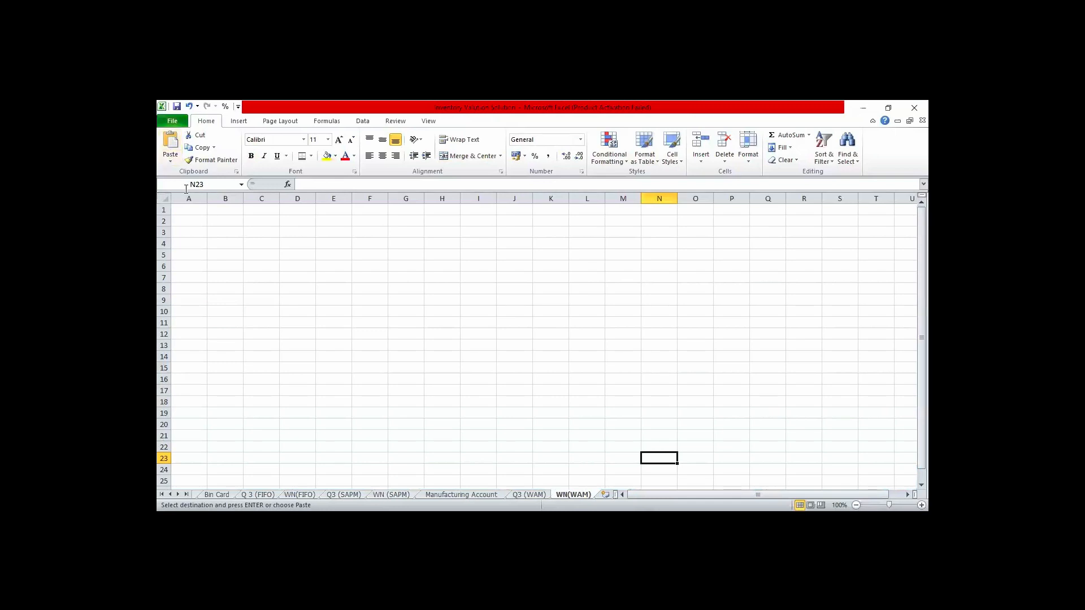
left_click(185, 209)
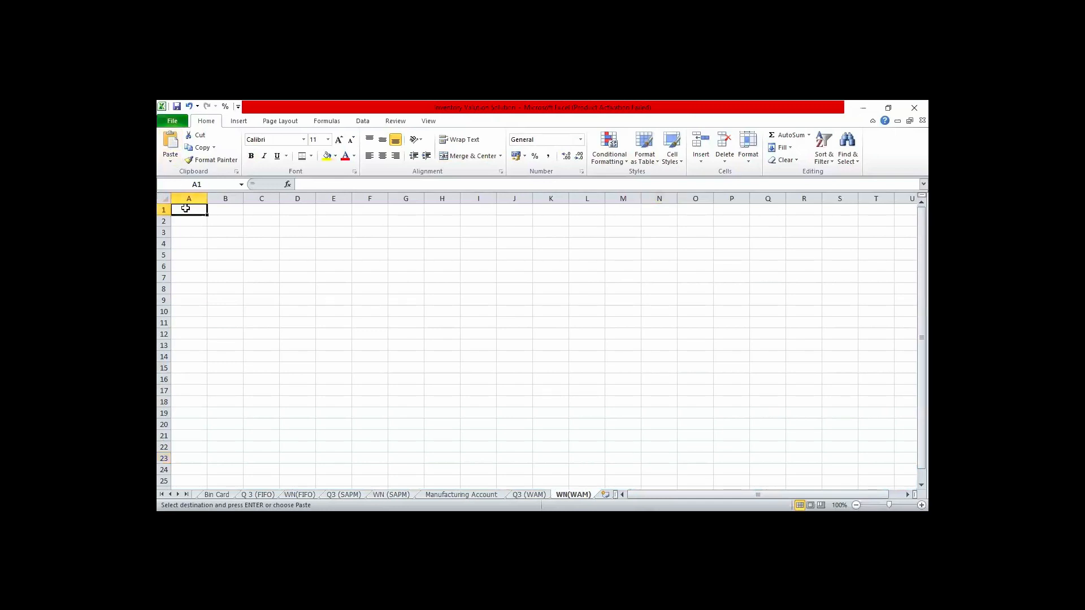
key("ctrl+v")
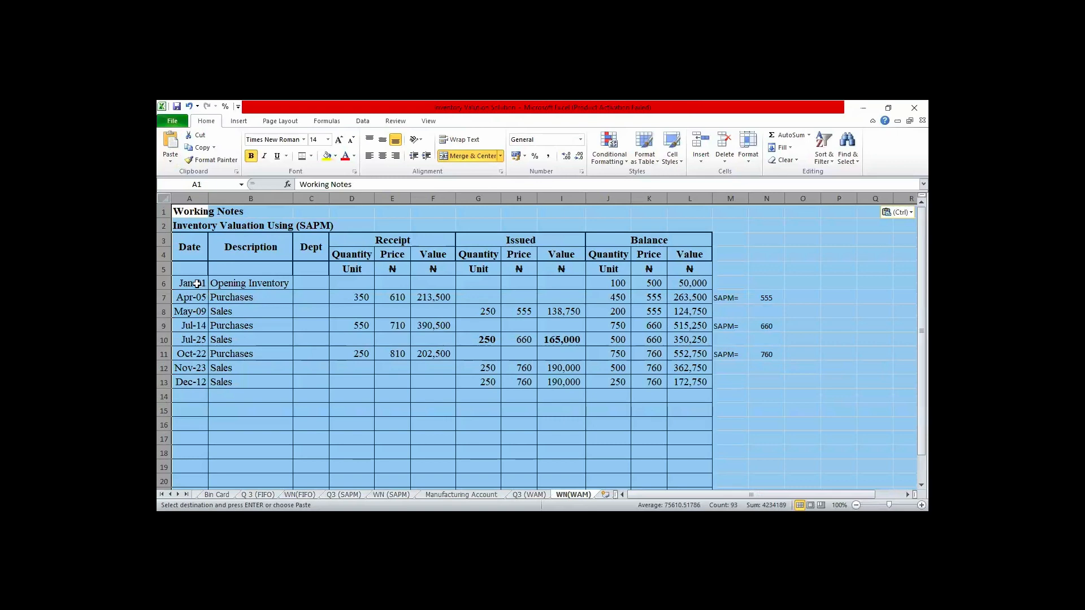
- Clear the copied transaction entries and SAPM figures in A6:N14 of the WN(WAM) sheet, keeping the table layout
left_click_drag(197, 284, 192, 399)
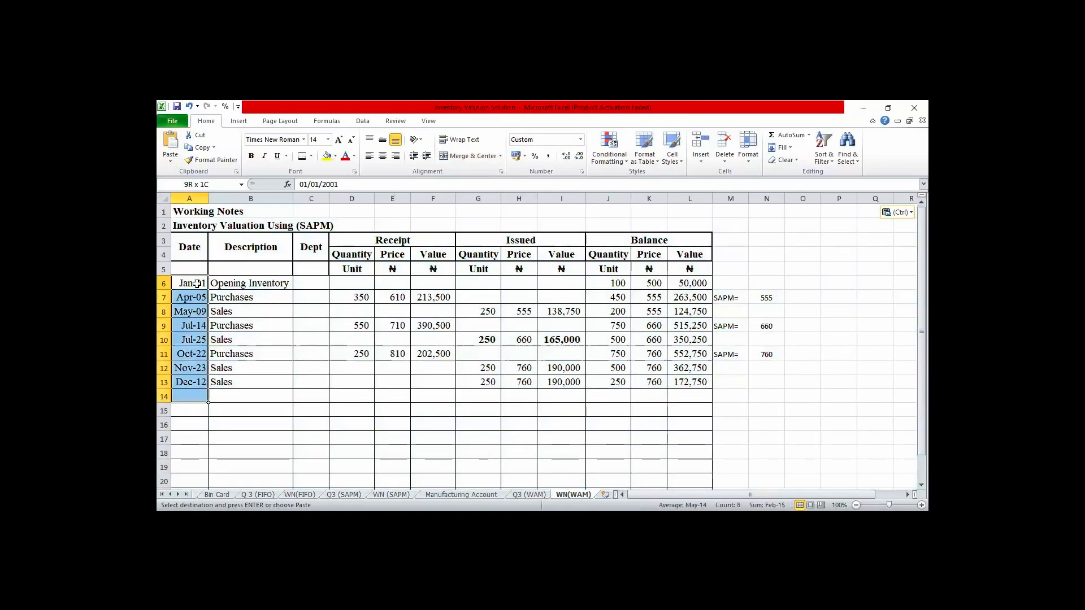
key("shift+Right")
key("shift+Right")
key("shift+Right")
key("shift+Right")
key("shift+Right")
key("shift+Right")
key("shift+Right")
key("shift+Right")
key("shift+Right")
key("shift+Right")
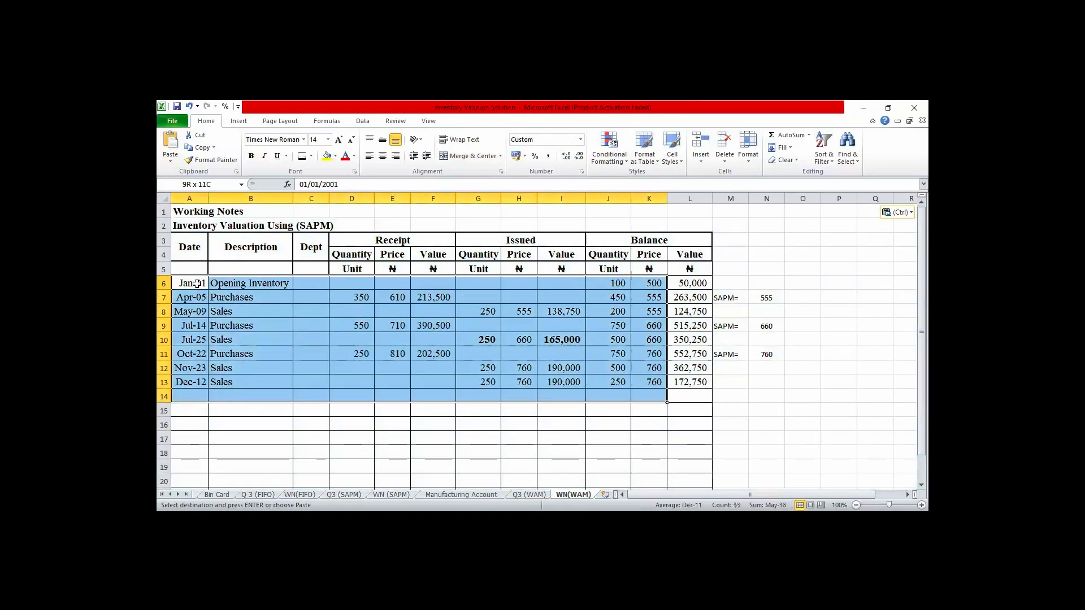
key("shift+Right")
key("shift+Right")
key("shift+Right")
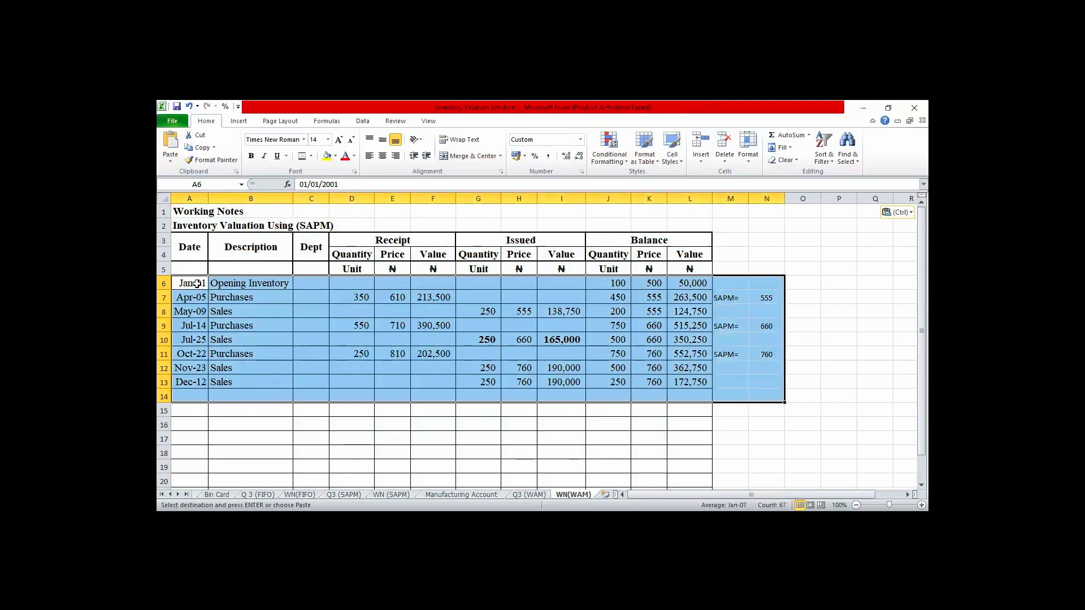
key("Delete")
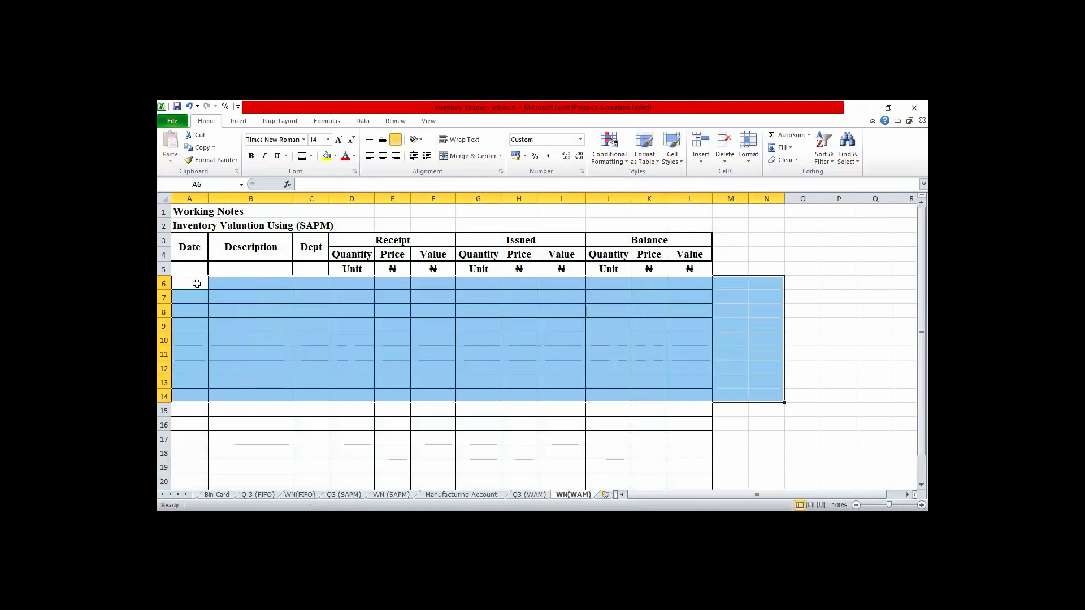
- Enter the date Jan 1 in A6 and the description "Opening Inventory" in B6
left_click(197, 284)
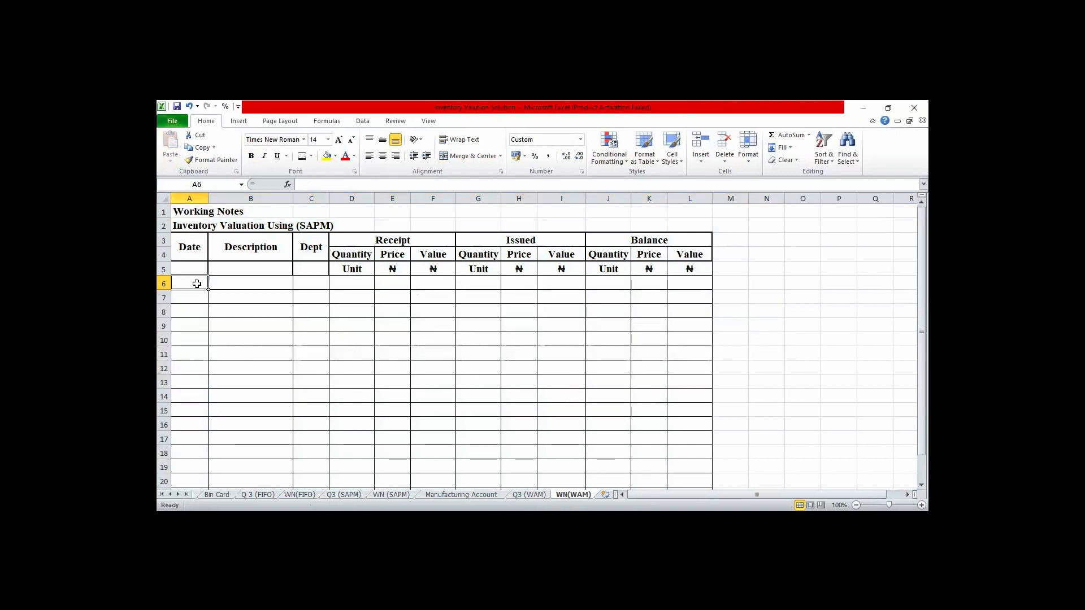
type("J")
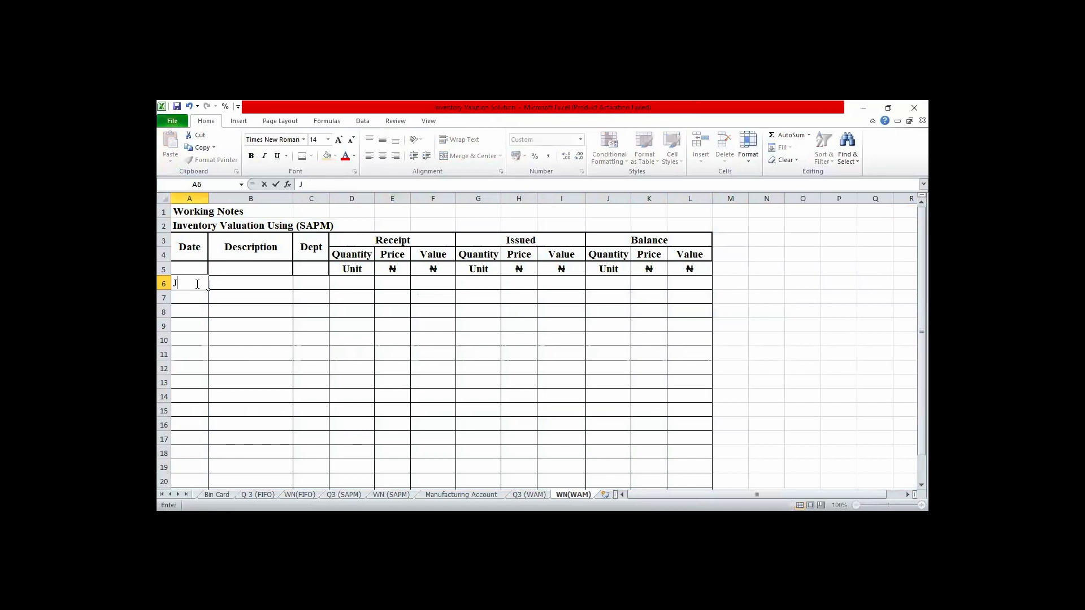
type("an 1")
key("Tab")
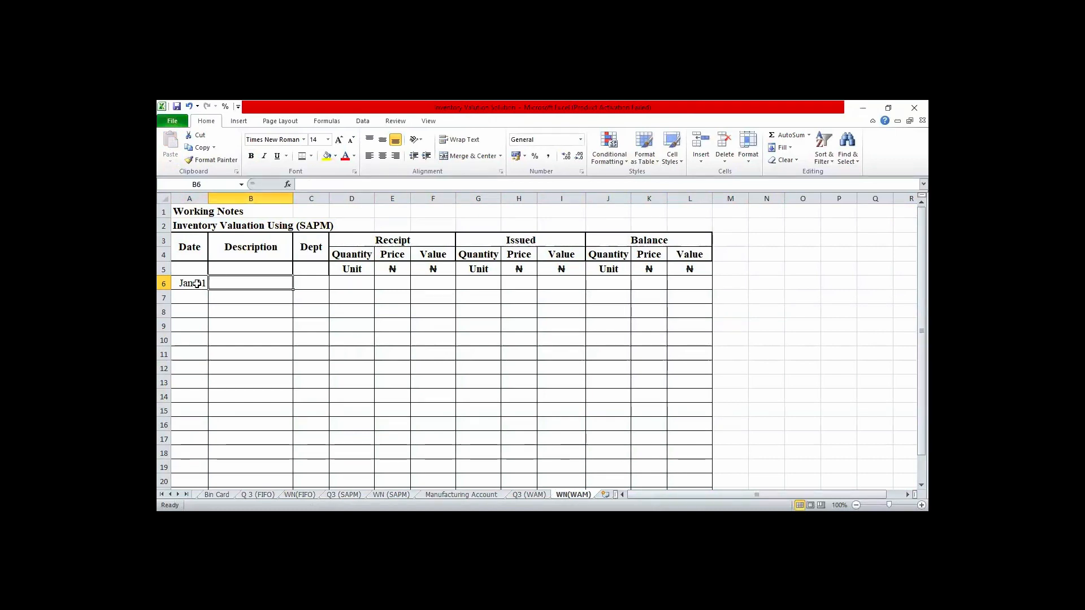
type("Opening")
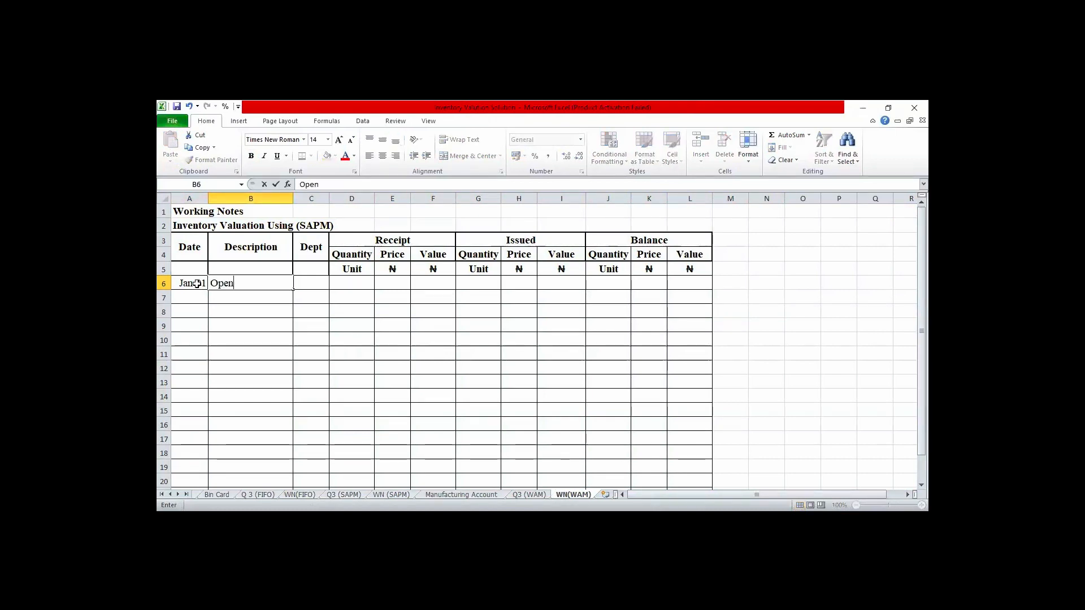
type("Inv")
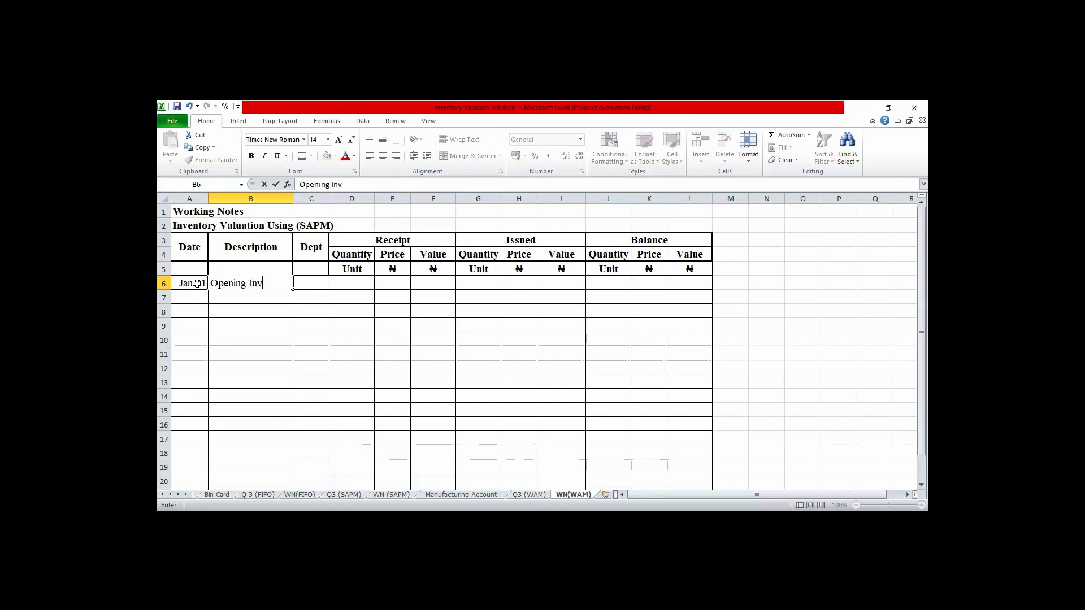
type("entory")
- Enter 100 as the balance quantity of the opening inventory in J6
key("Tab")
key("Tab")
key("Tab")
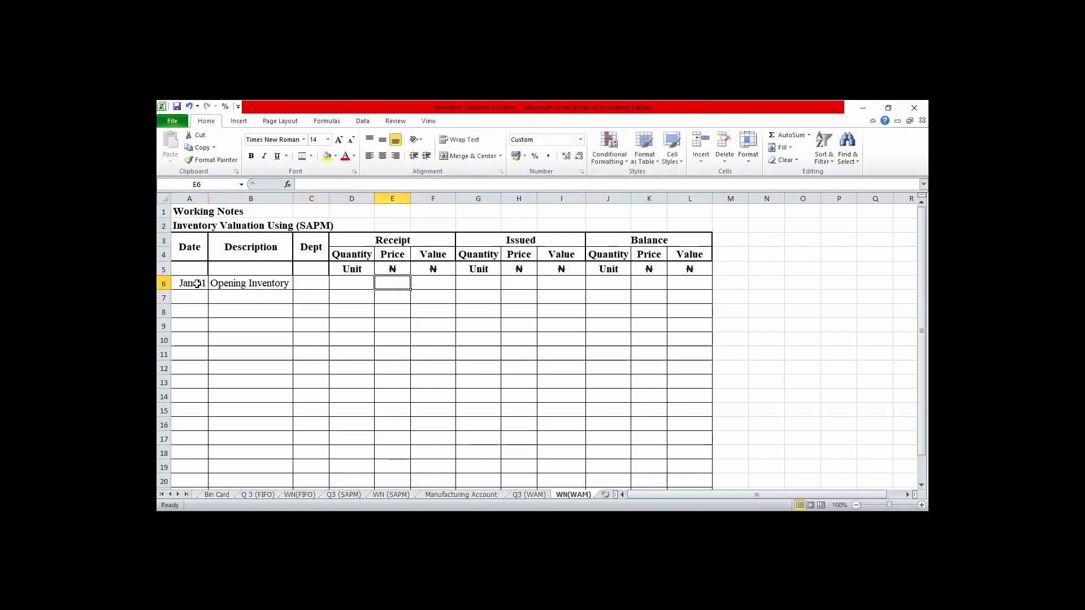
key("Tab")
key("Tab")
key("Tab")
key("Tab")
key("Tab")
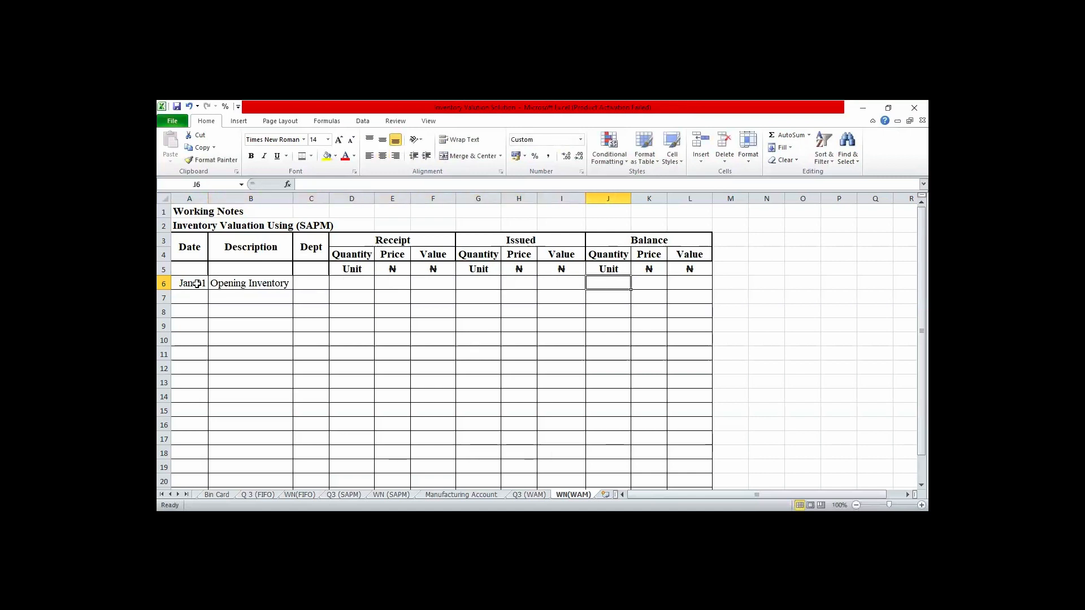
type("100")
key("Tab")
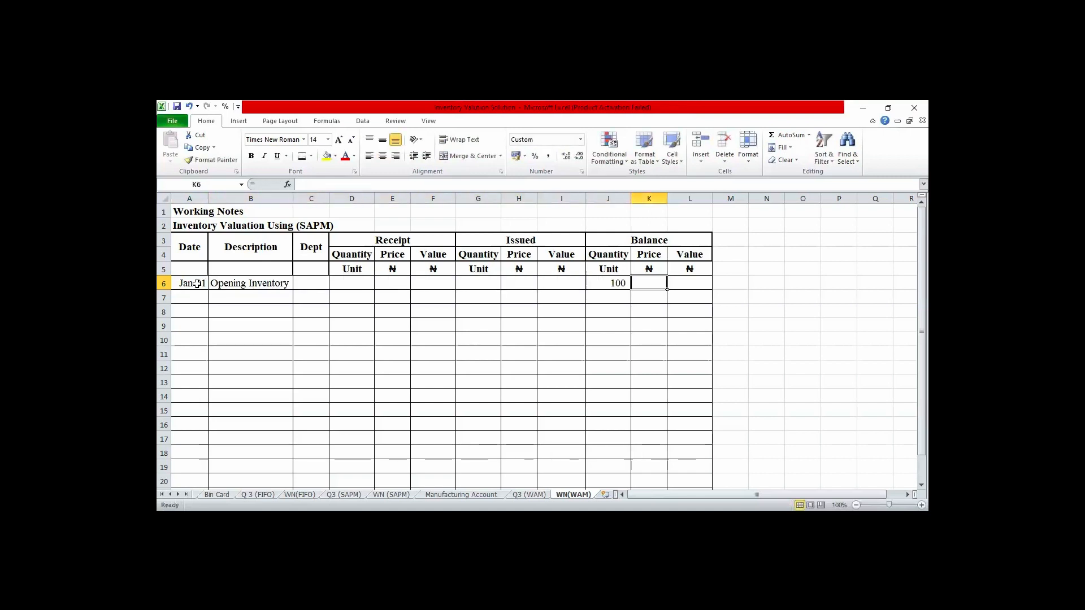
- Enter 500 as the opening inventory's balance price in K6 and calculate its value in L6 with =J6*K6
type("500")
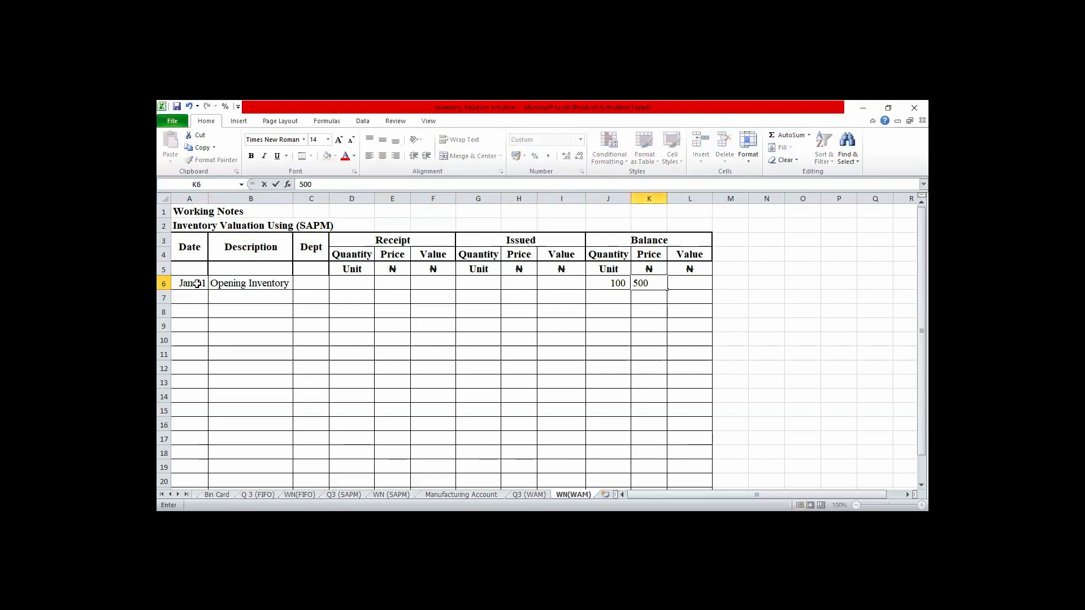
key("Tab")
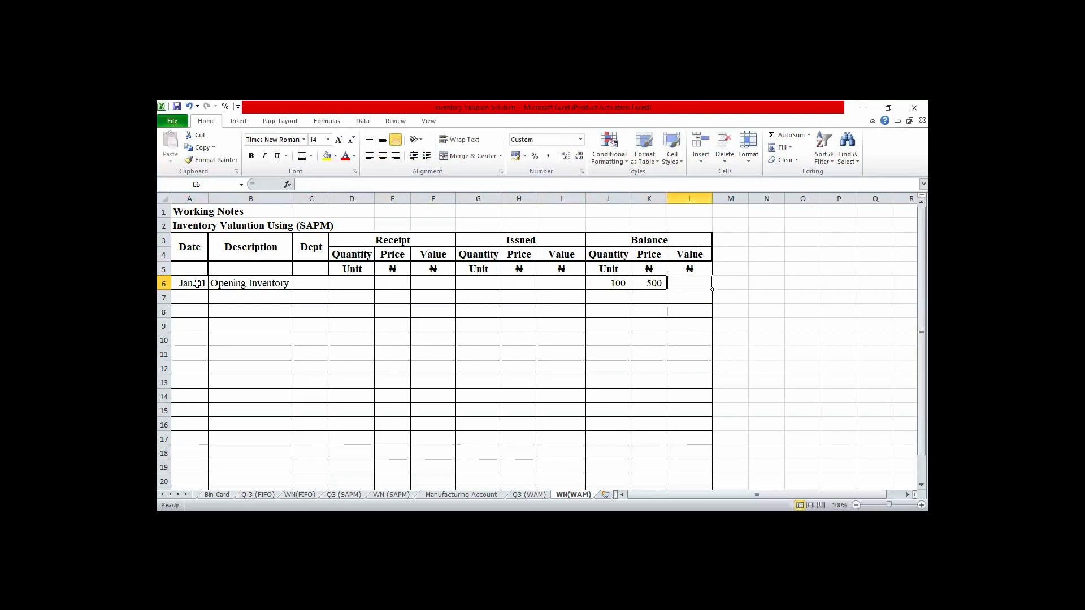
type("=")
key("Left")
key("Left")
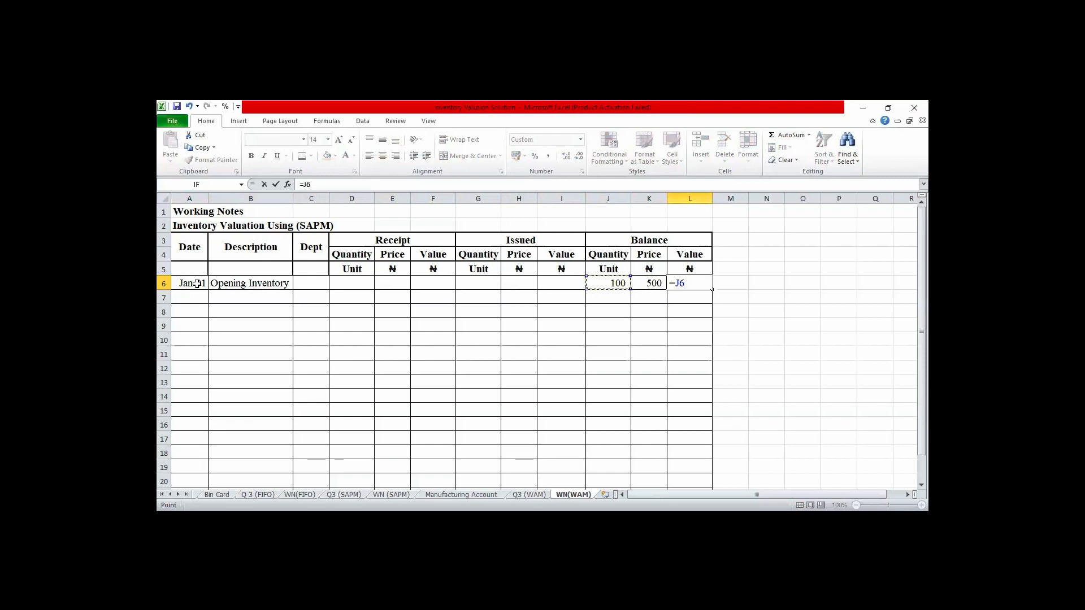
type("*")
key("Left")
key("Return")
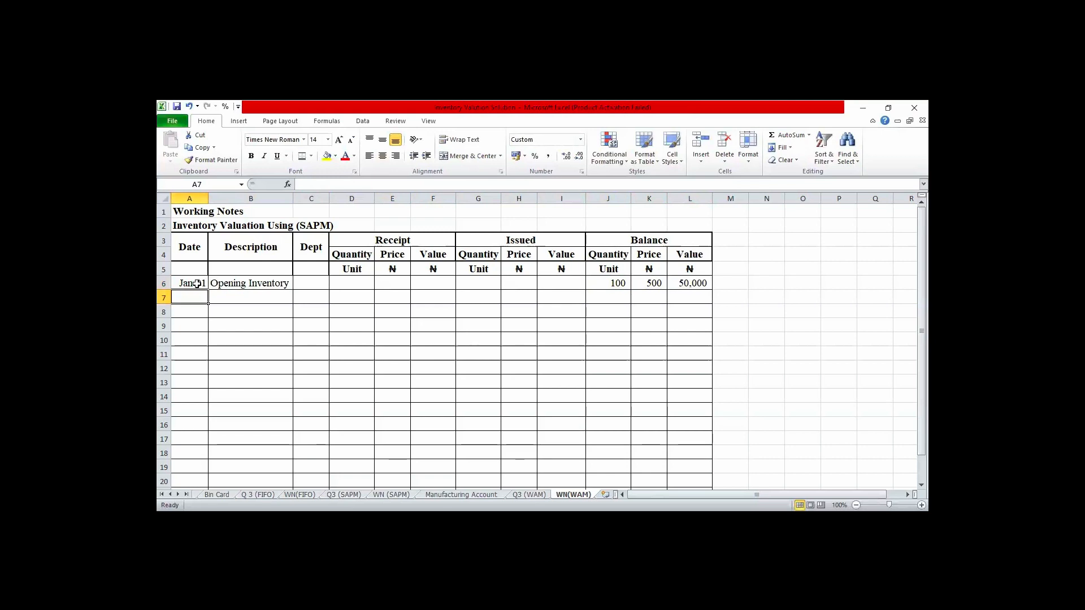
- Enter the date Apr 5 in A7 and the description "Purchase" in B7
type("Apr")
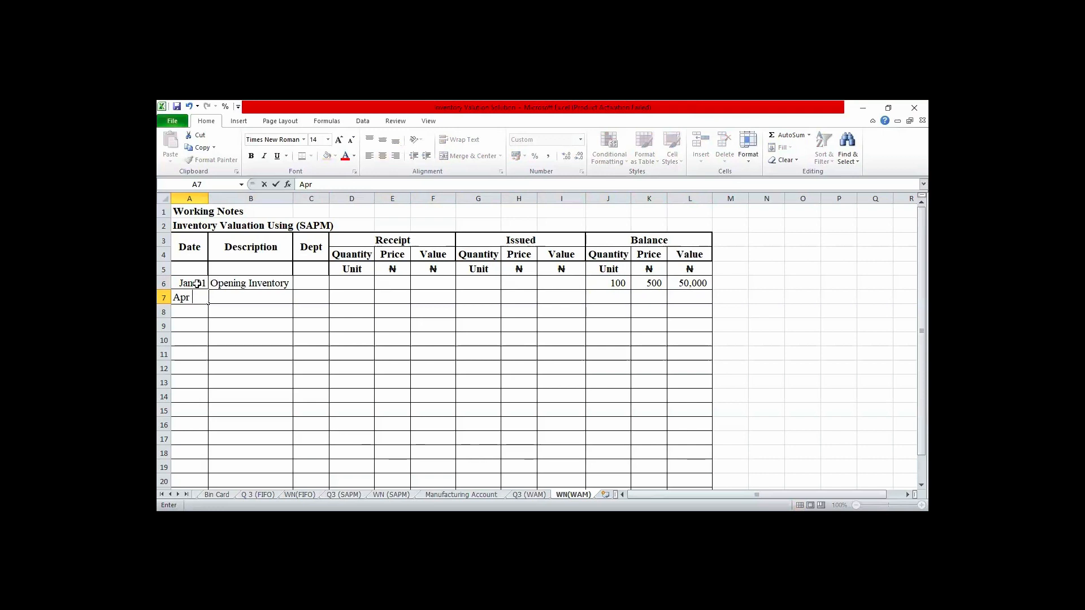
type(" 5")
key("Tab")
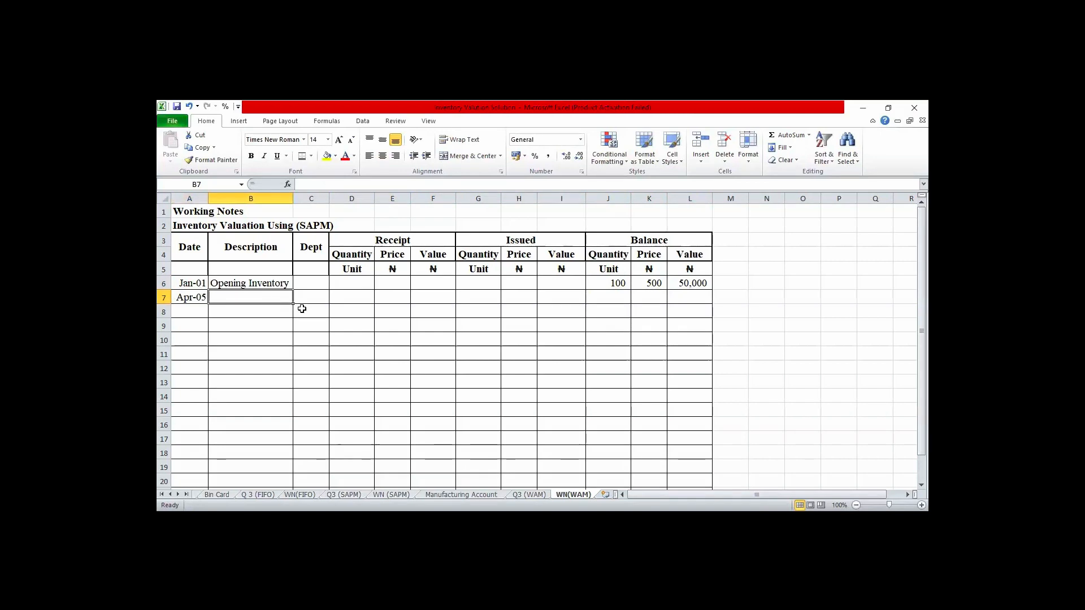
type("P")
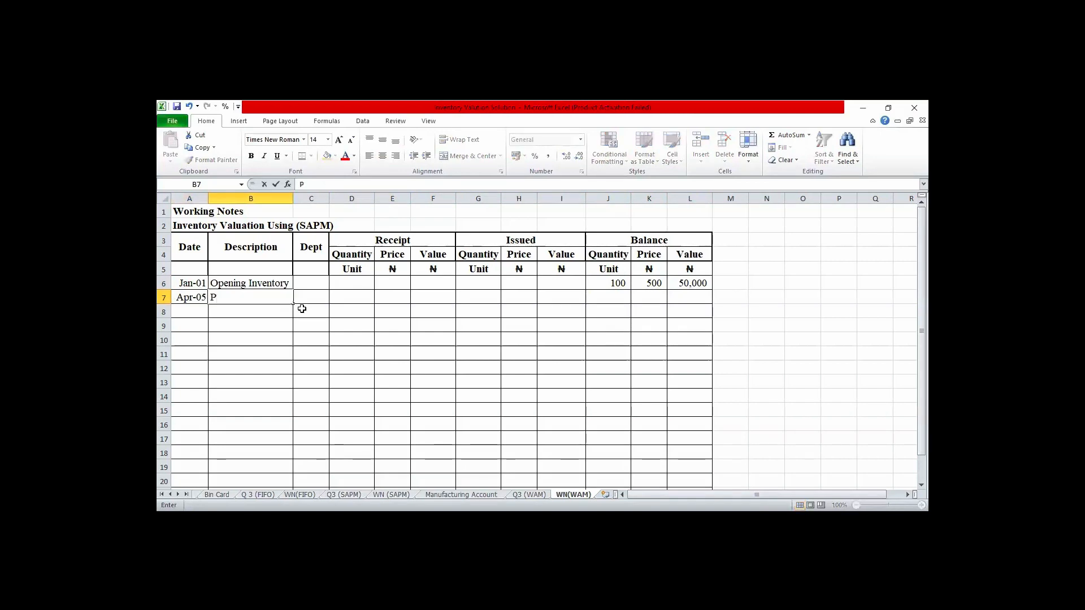
type("urchase")
key("Tab")
key("Tab")
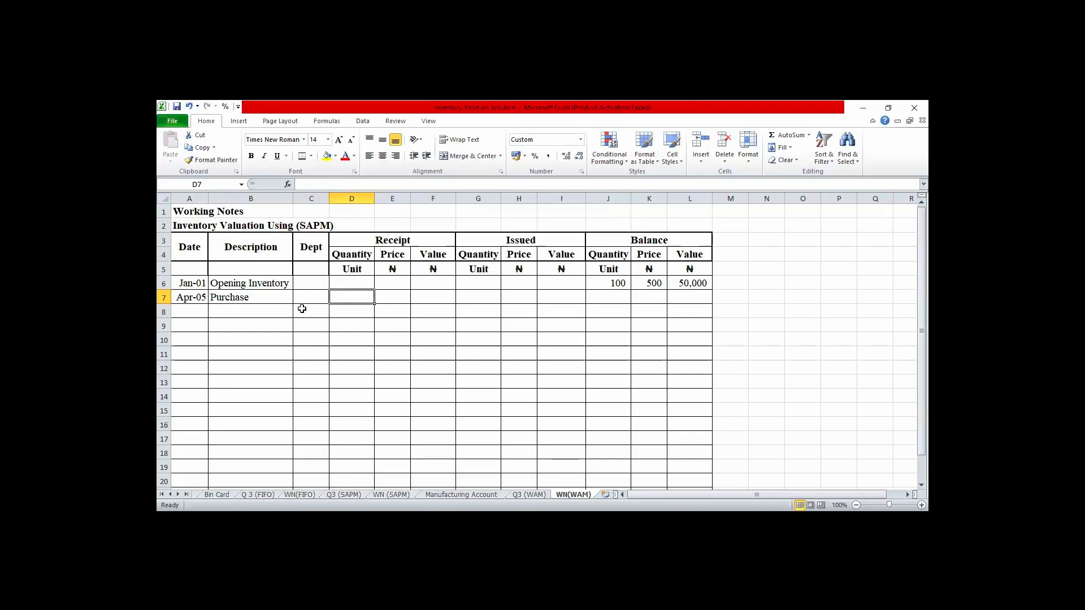
- Enter the April 5 receipt quantity of 350 in D7 and the price of 610 in E7
type("350")
key("Tab")
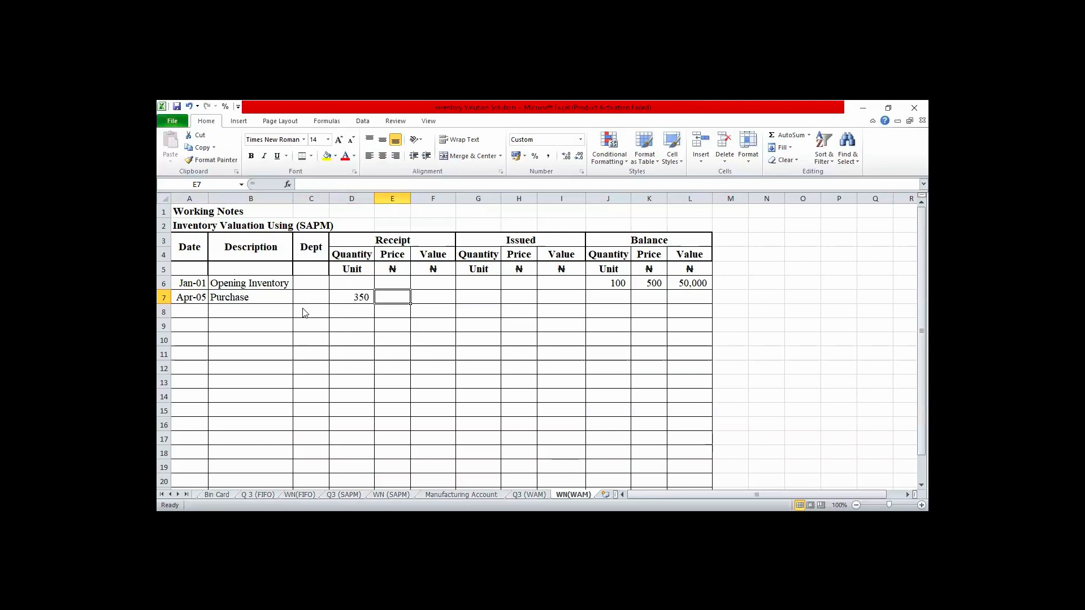
type("610")
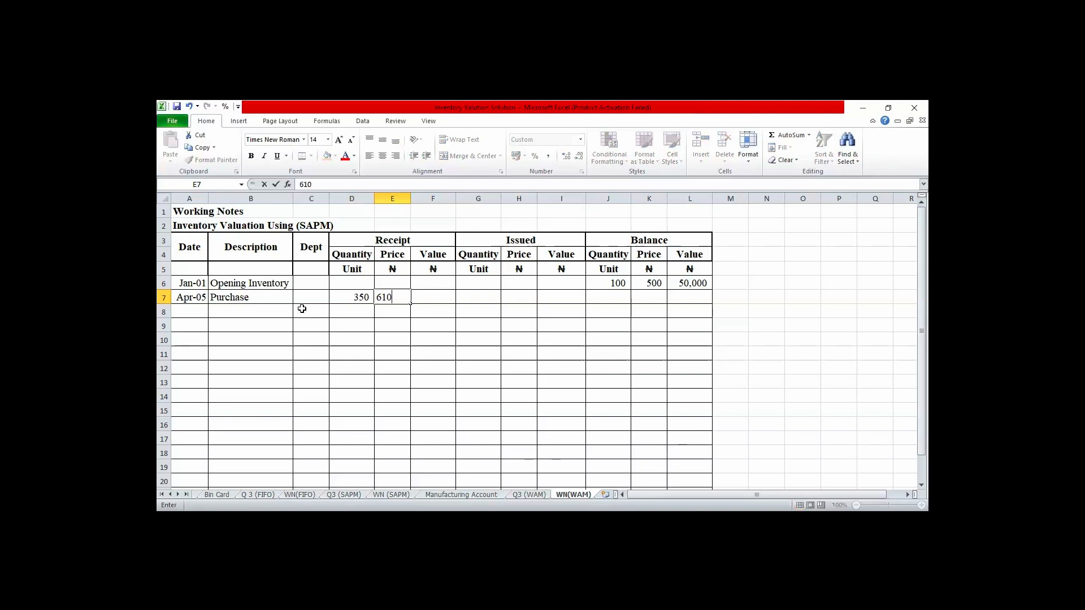
key("Tab")
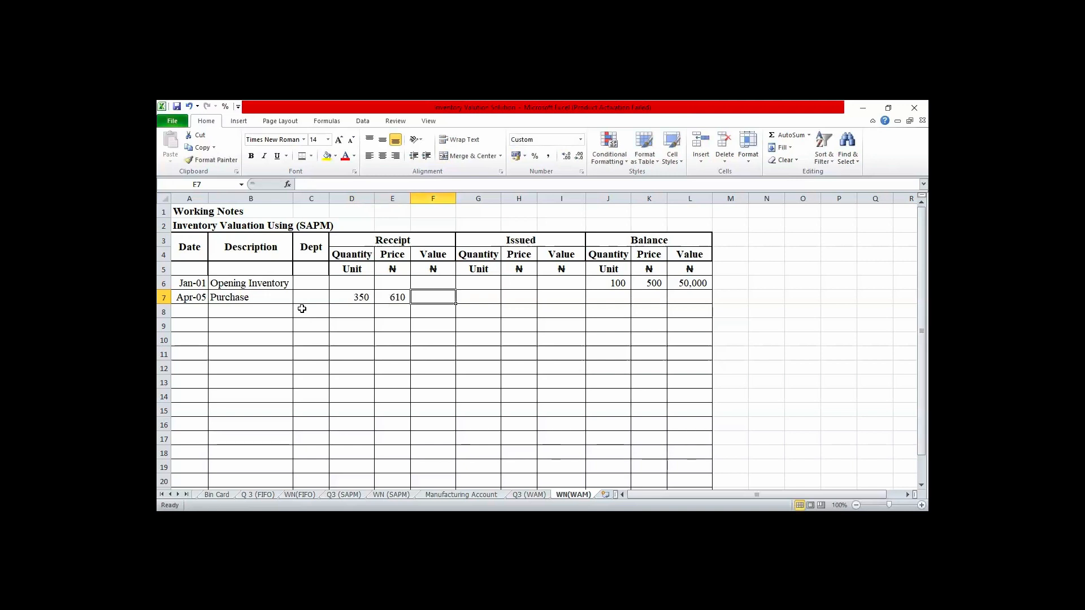
- Calculate the April 5 receipt value in F7 with the formula =D7*E7
type("=")
key("Left")
key("Left")
key("Left")
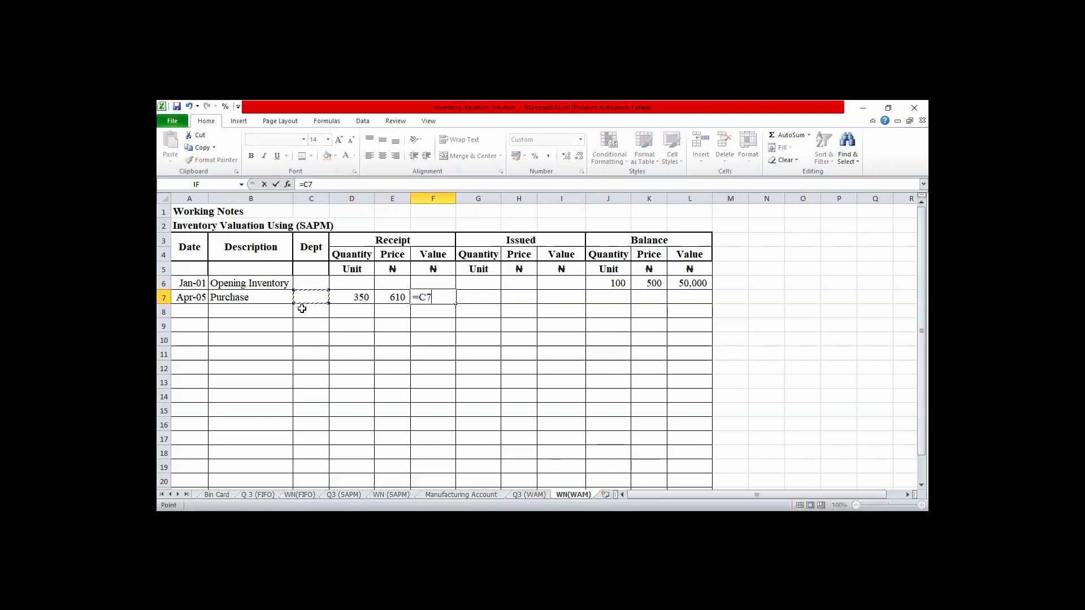
key("Right")
type("*")
key("Left")
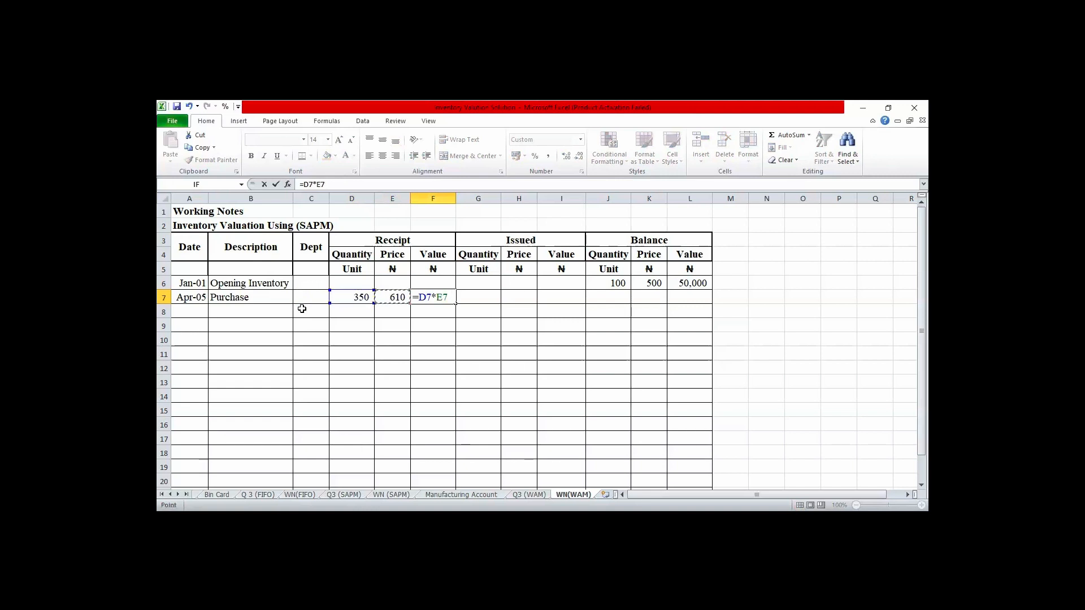
key("Return")
- Calculate the balance quantity after the April 5 purchase in J7 with the formula =J6+D7
key("Right")
key("Right")
key("Right")
key("Right")
key("Right")
key("Right")
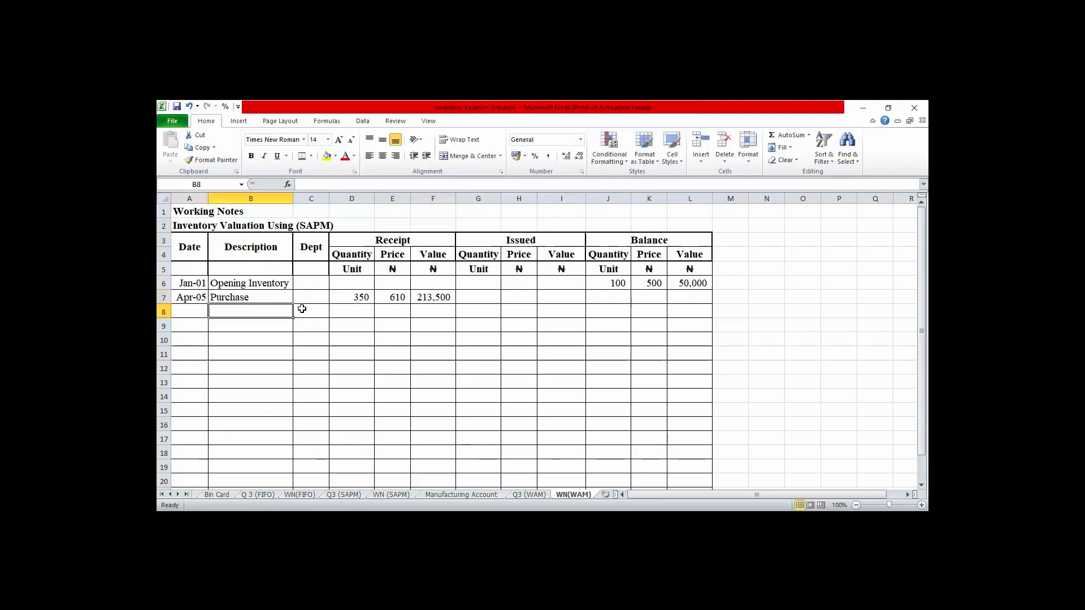
key("Right")
key("Right")
key("Right")
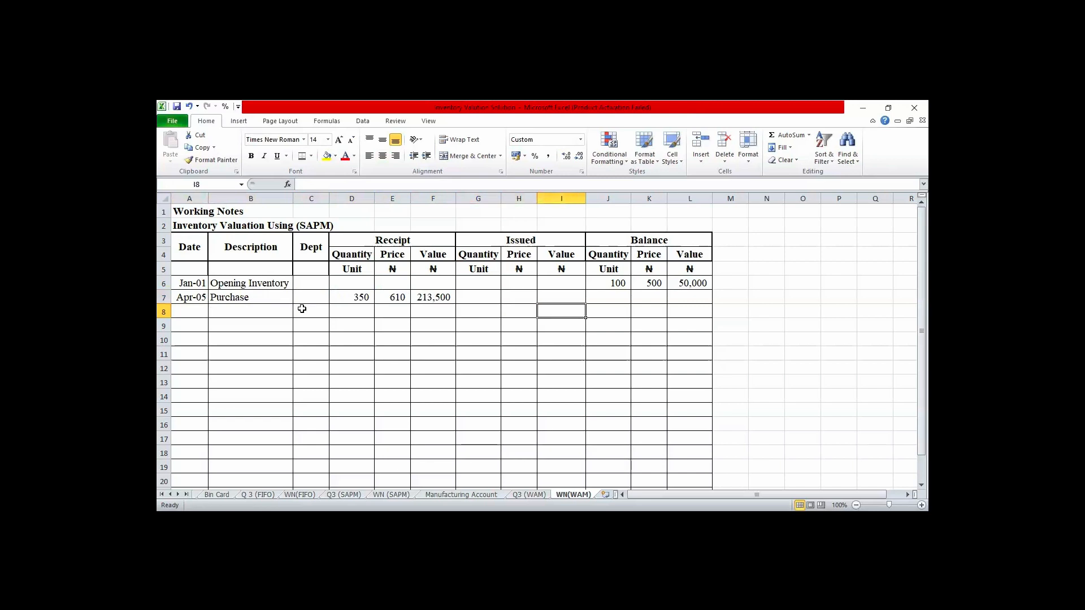
key("Up")
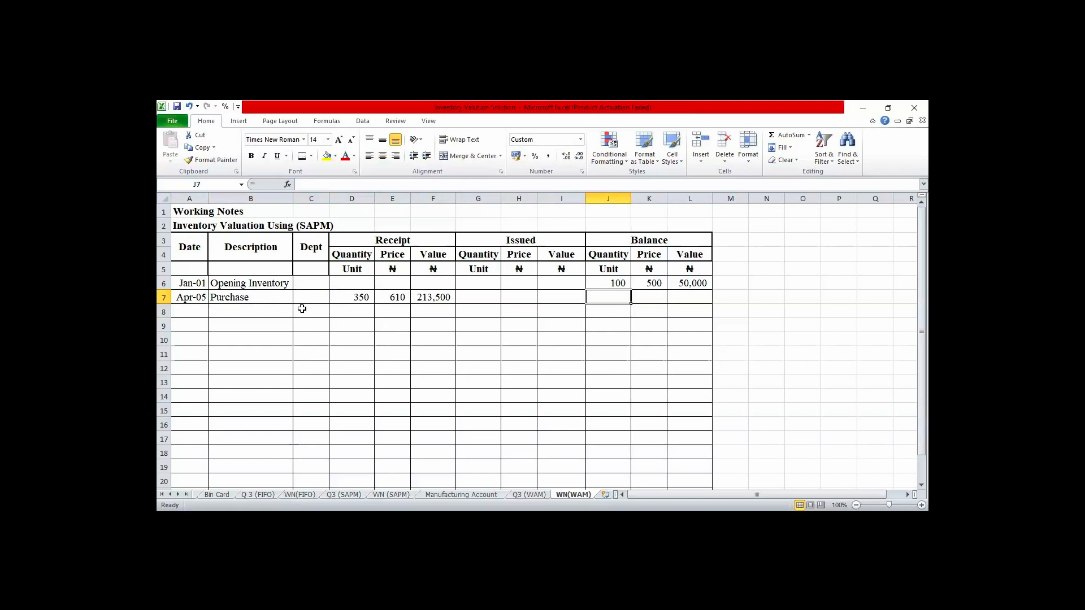
type("=")
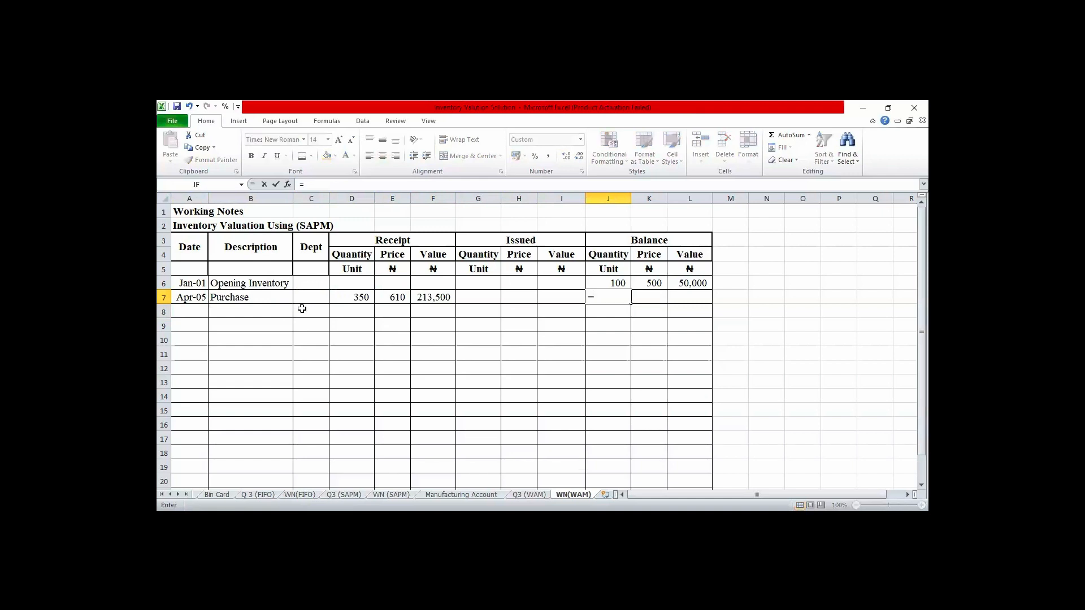
key("Up")
type("+")
key("Down")
key("Left")
key("Left")
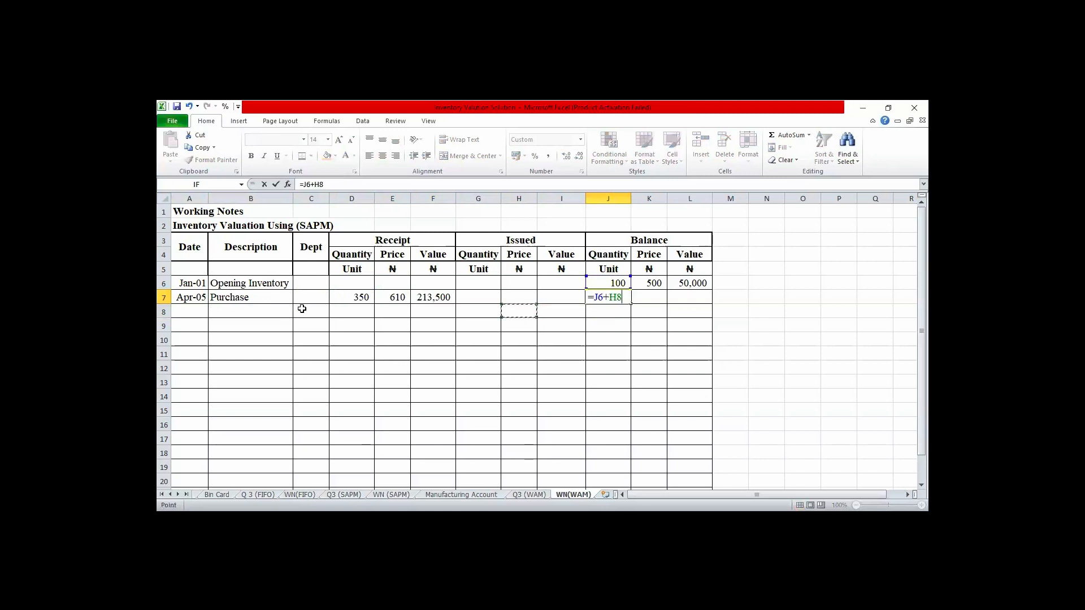
key("Left")
key("Left")
key("Left")
key("Left")
key("Up")
key("Return")
- Calculate the balance value after the April 5 purchase in L7 with the formula =L6+F7
key("Up")
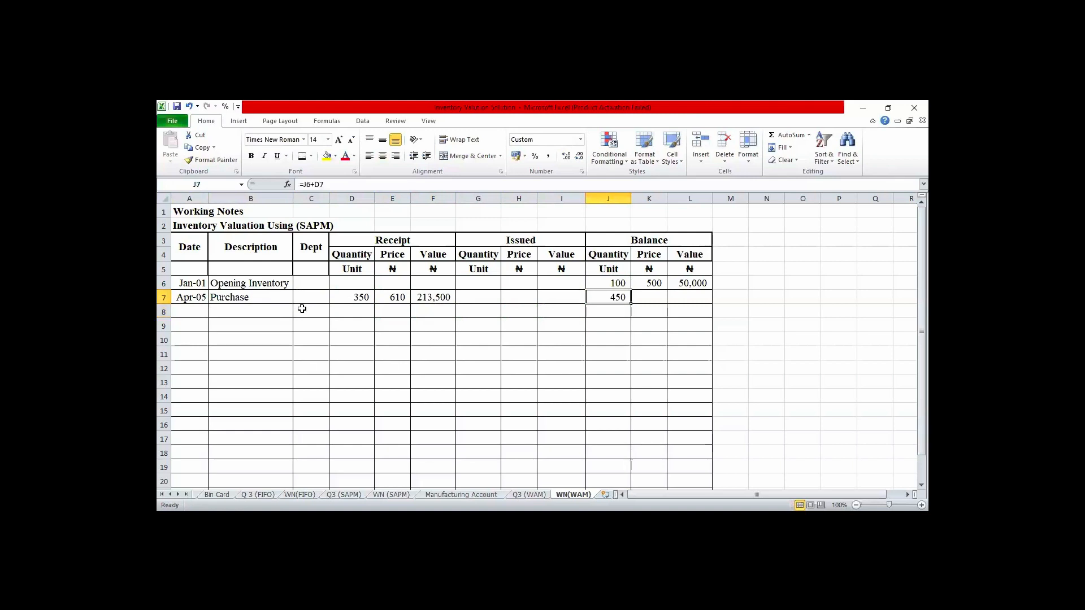
key("Right")
key("Right")
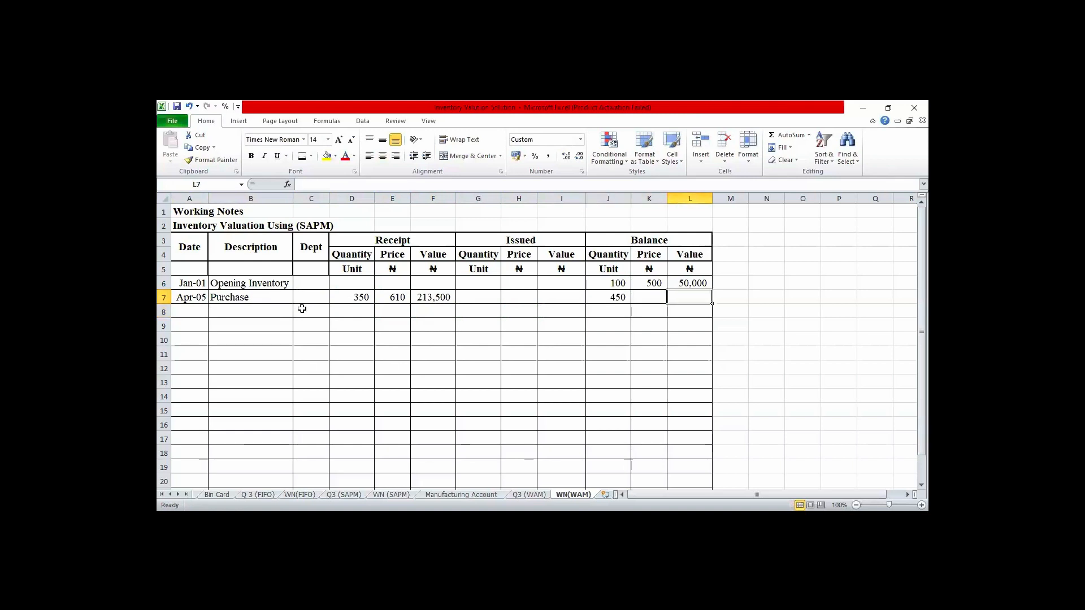
type("=")
key("Up")
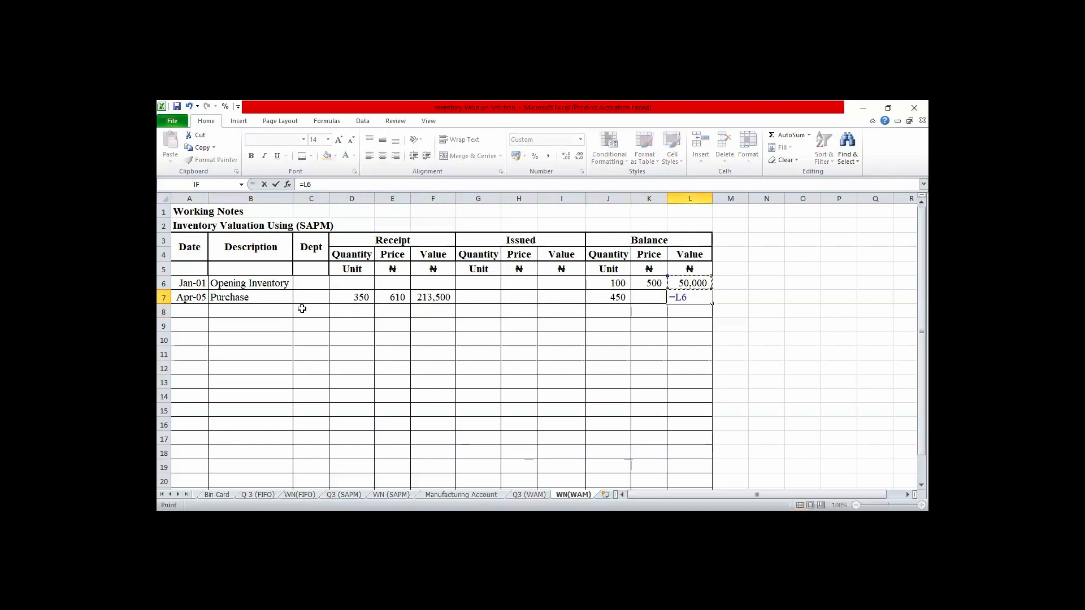
type("+")
key("Left")
key("Left")
key("Left")
key("Left")
key("Left")
key("Left")
key("Return")
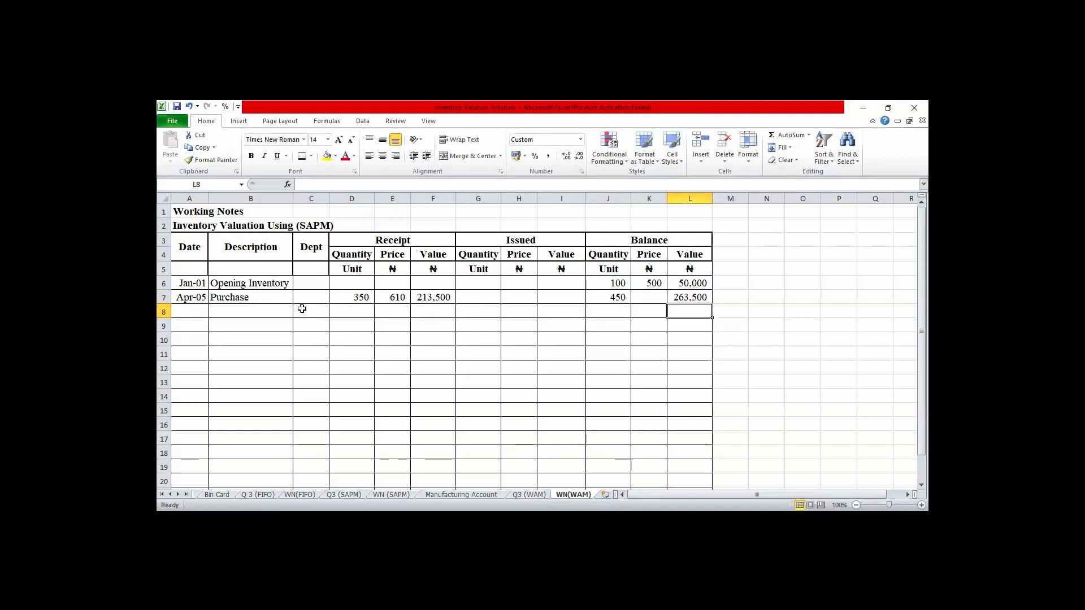
- Calculate the weighted average price in K7 by dividing the balance value by the quantity with =L7/J7
key("Up")
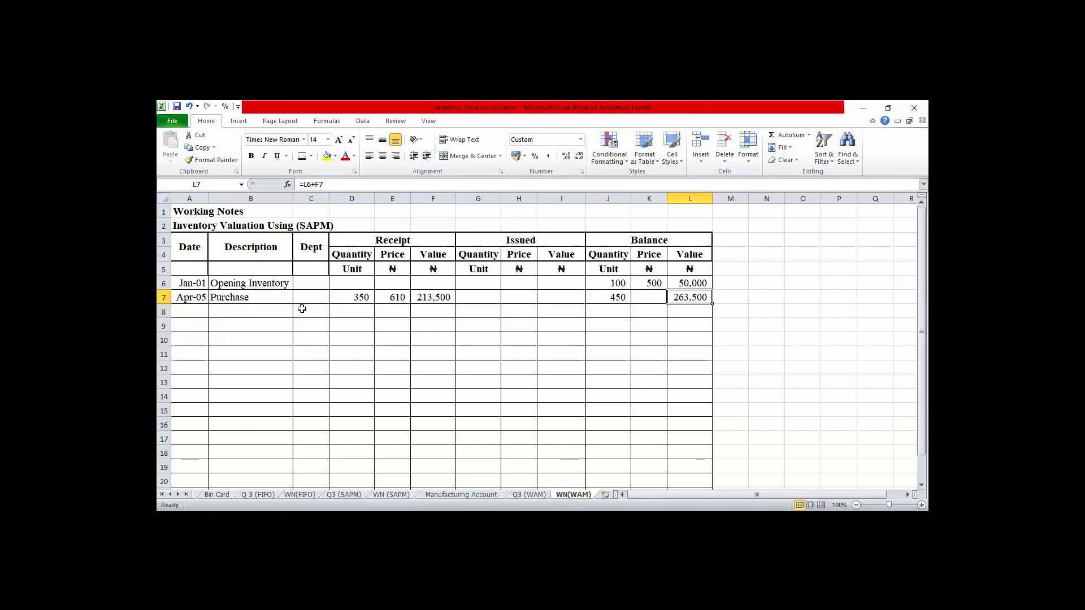
key("Left")
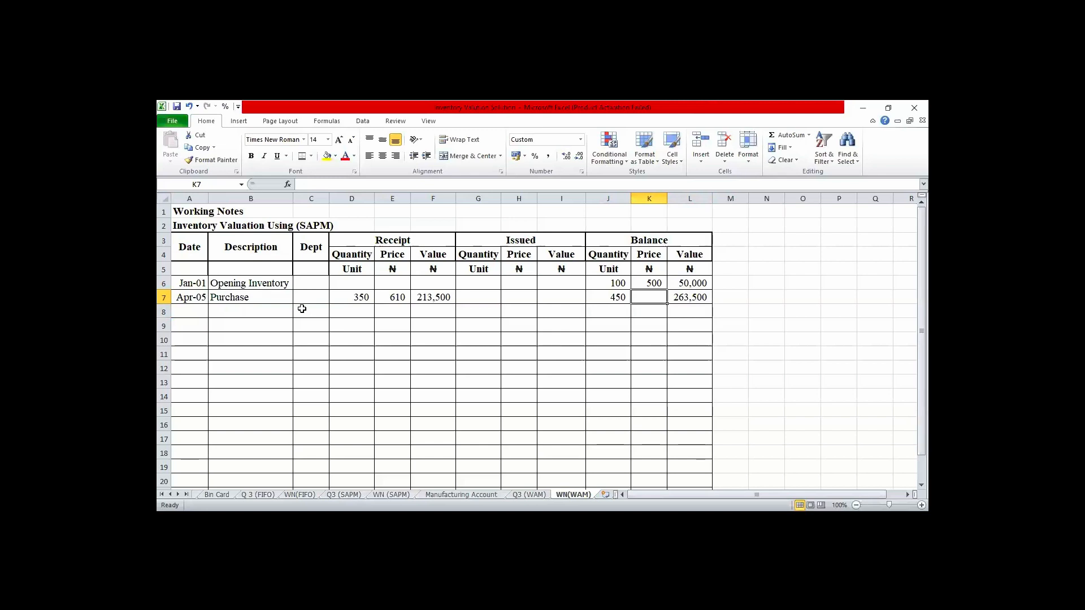
type("=")
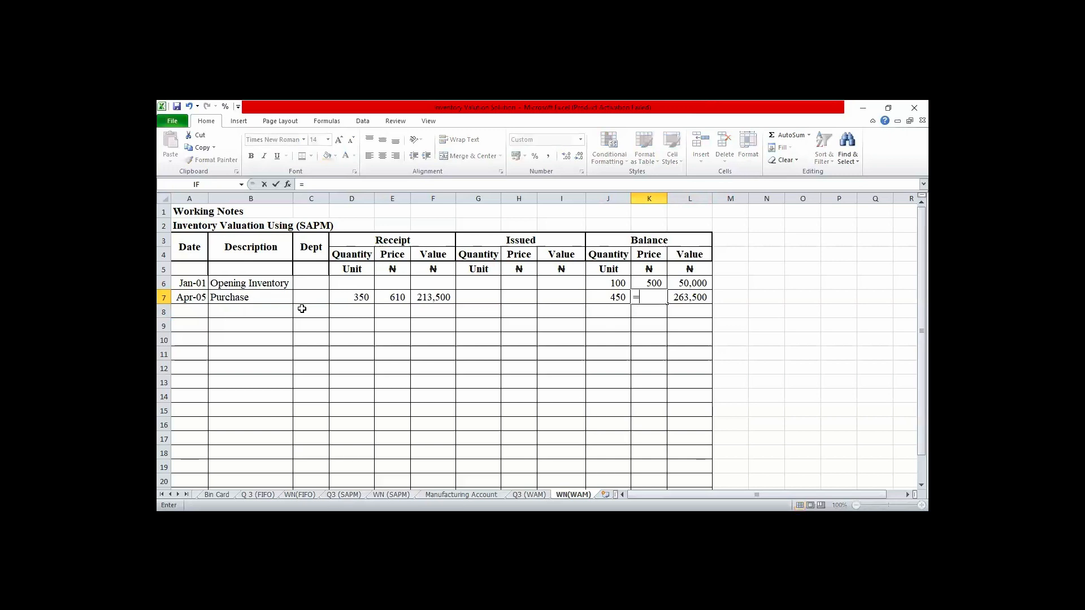
left_click(681, 296)
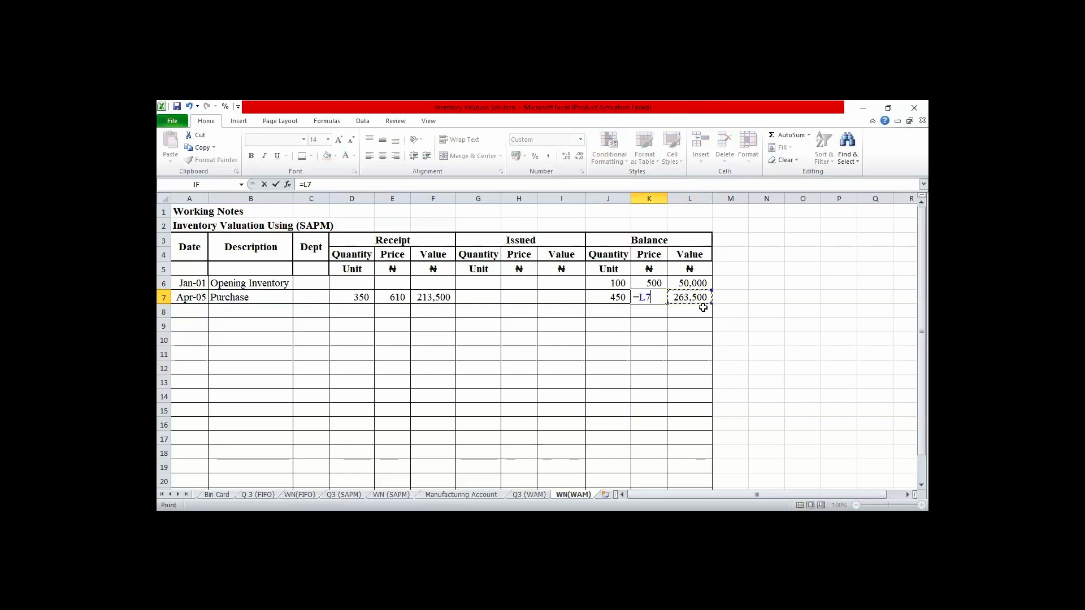
type("/J7")
key("Return")
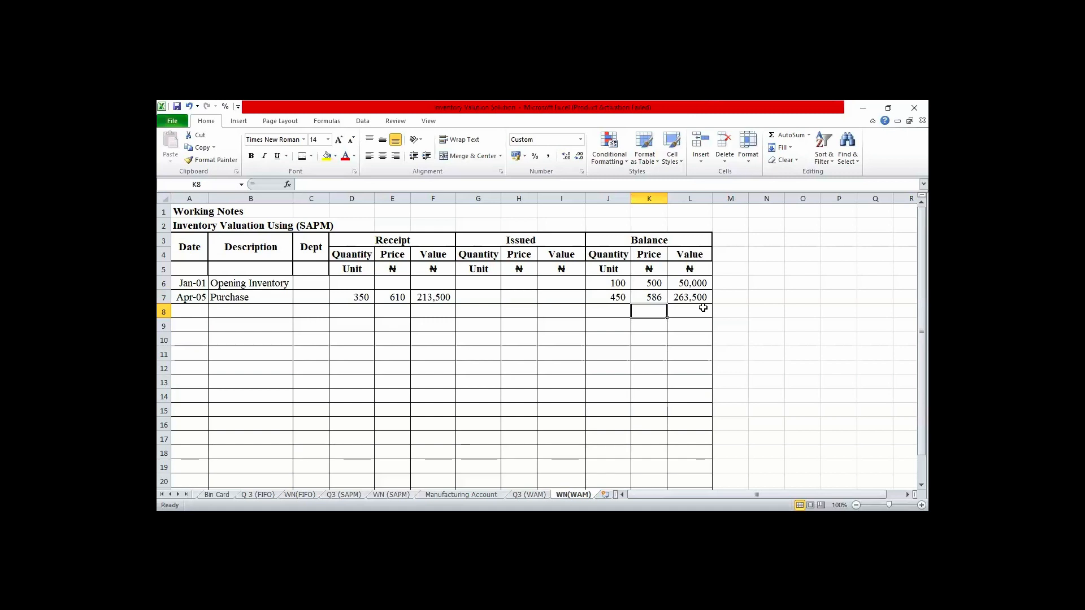
- Note the weighted average formula beside the purchase row, with "WAM=" in M7 and "Value/qty" in N7
left_click(728, 303)
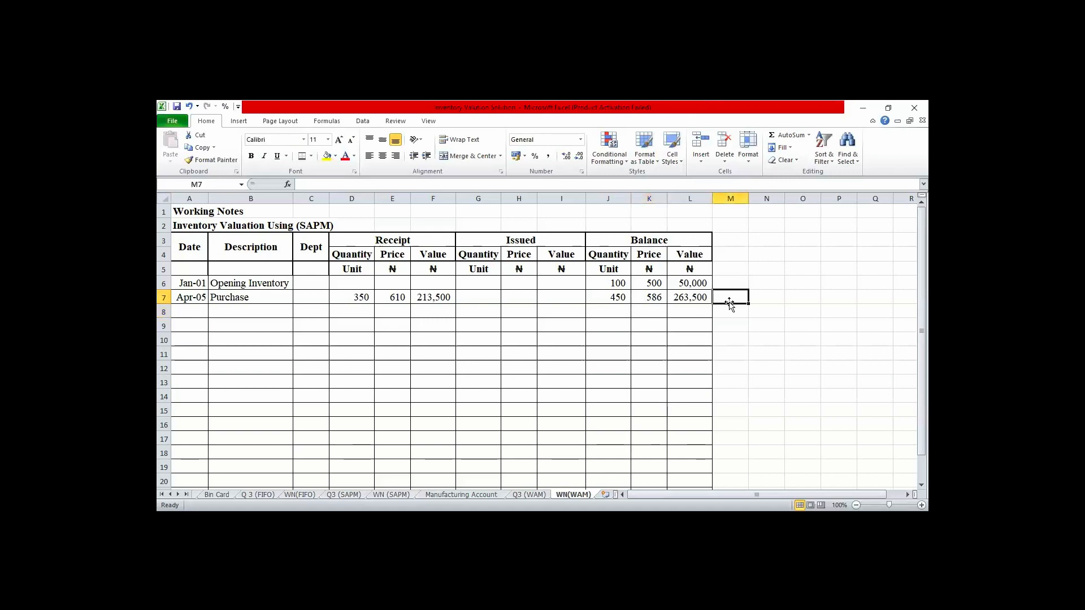
type("WA")
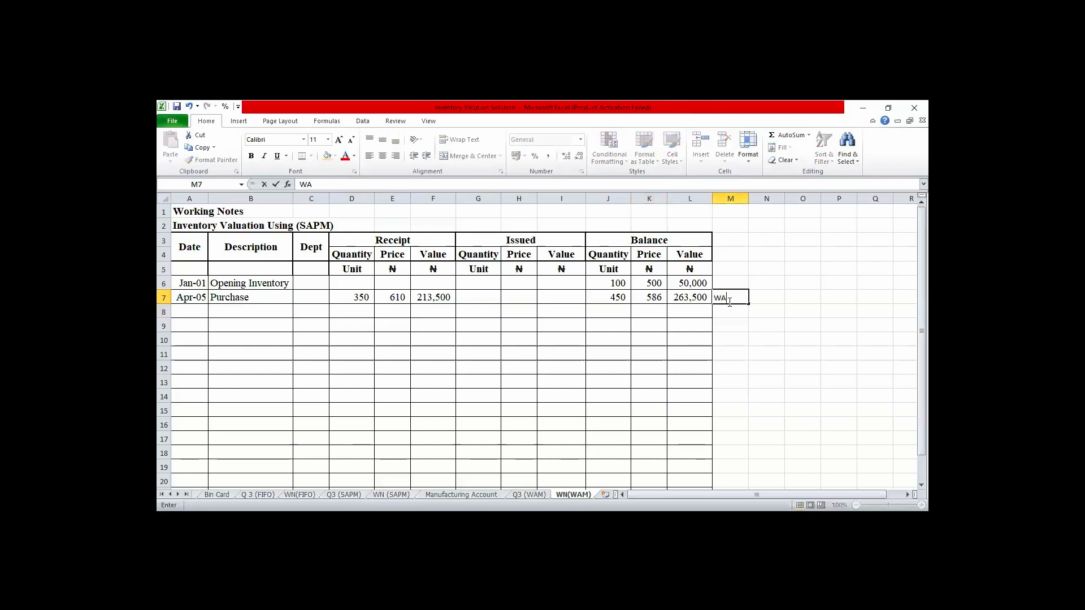
type("M=")
key("Tab")
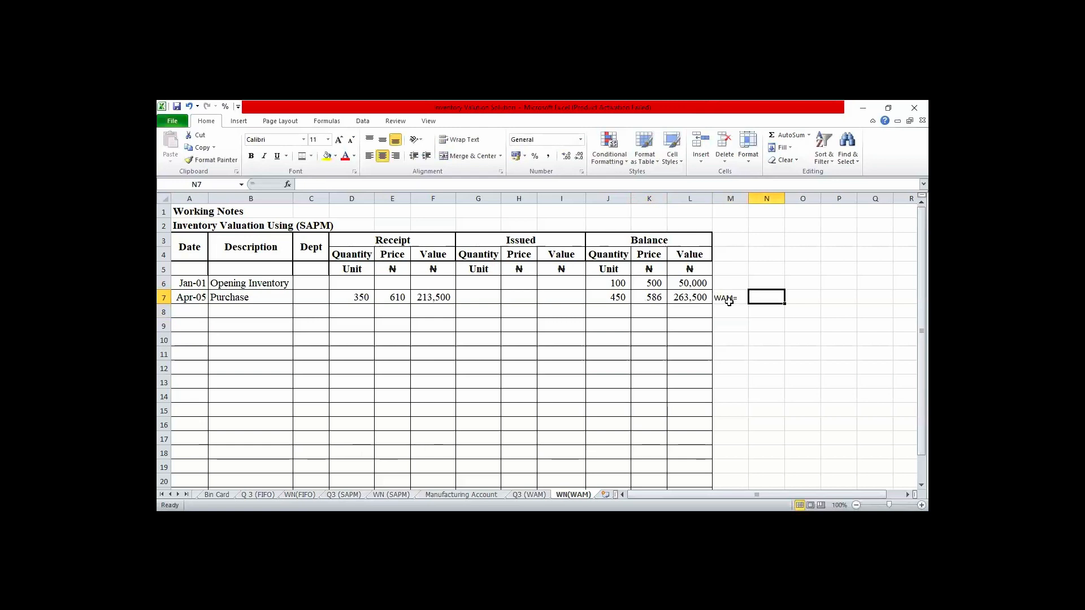
type("Va")
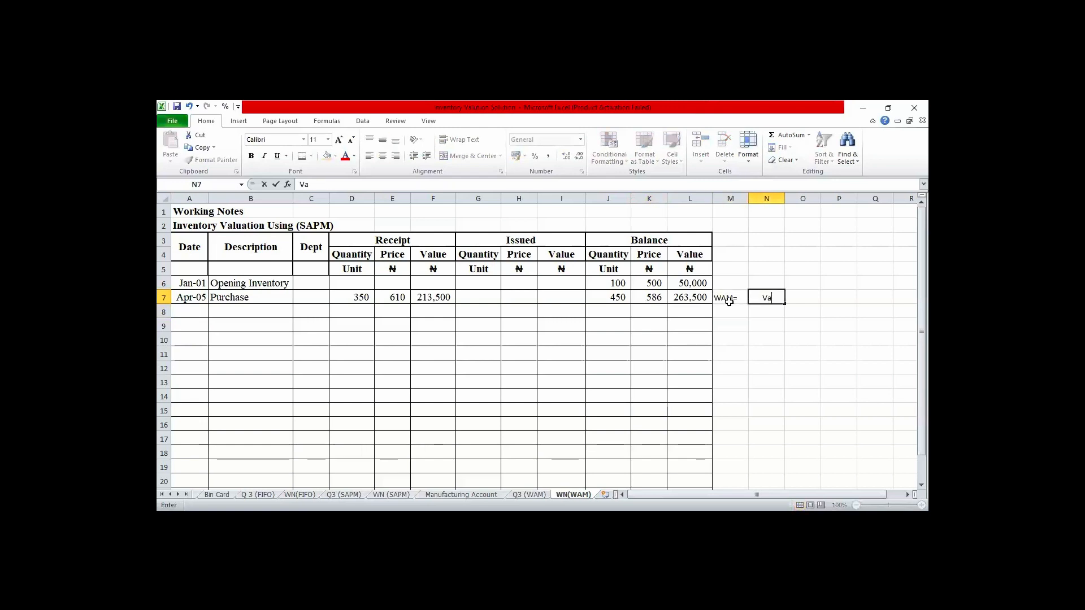
type("lue/qty")
left_click(819, 396)
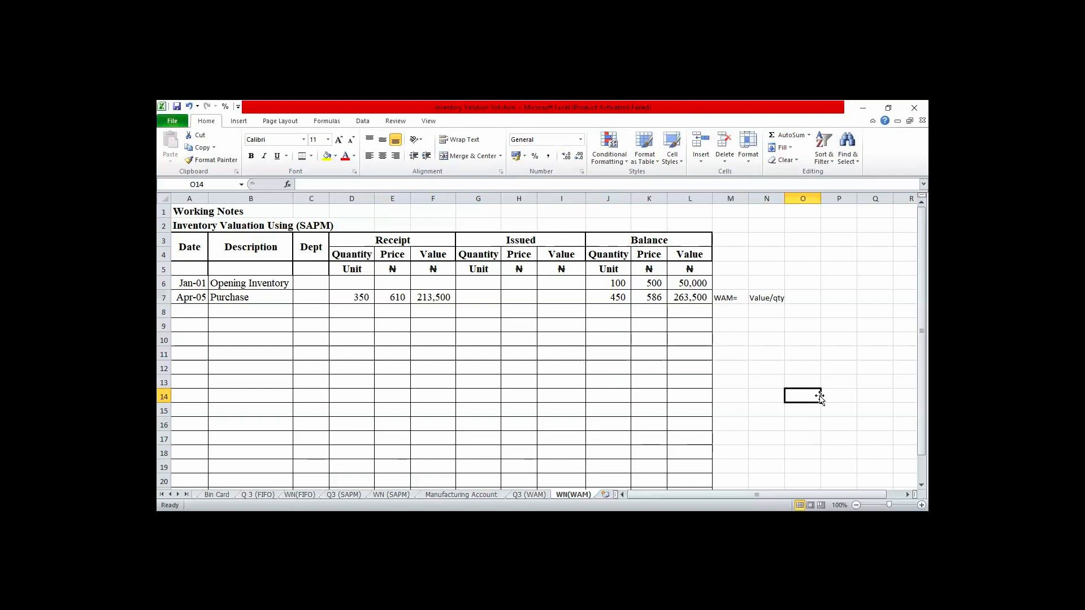
- Start the next transaction in row 8 with the date May 9 and the description "Sales"
key("Left")
key("Left")
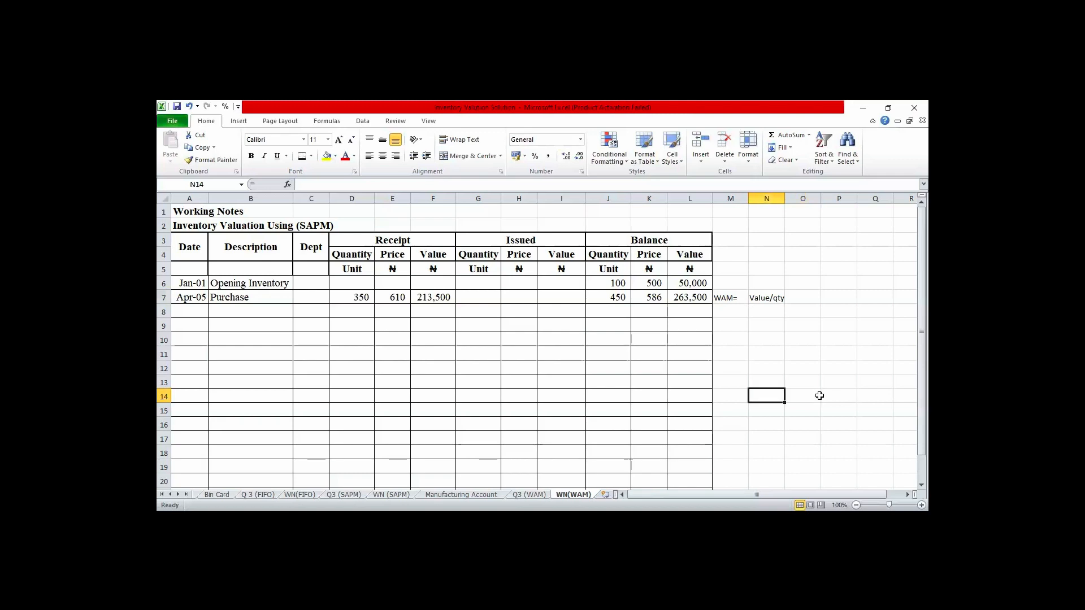
key("Up")
key("Up")
key("Up")
key("Up")
key("Up")
key("Up")
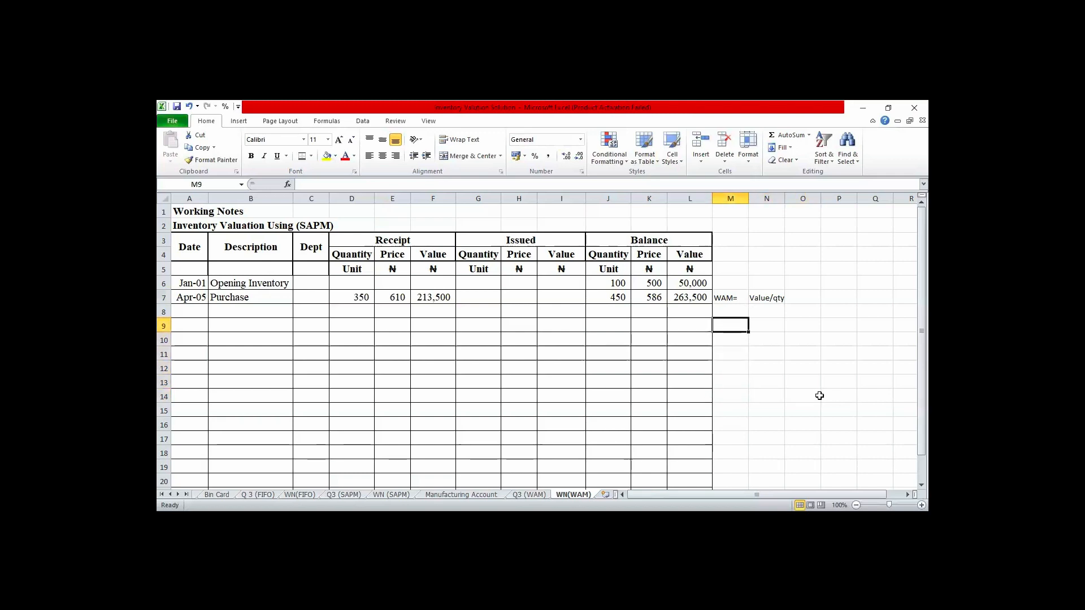
key("Left")
key("Left")
key("Left")
key("Left")
key("Left")
key("Left")
key("Left")
key("Left")
key("Left")
key("Left")
key("Left")
key("Left")
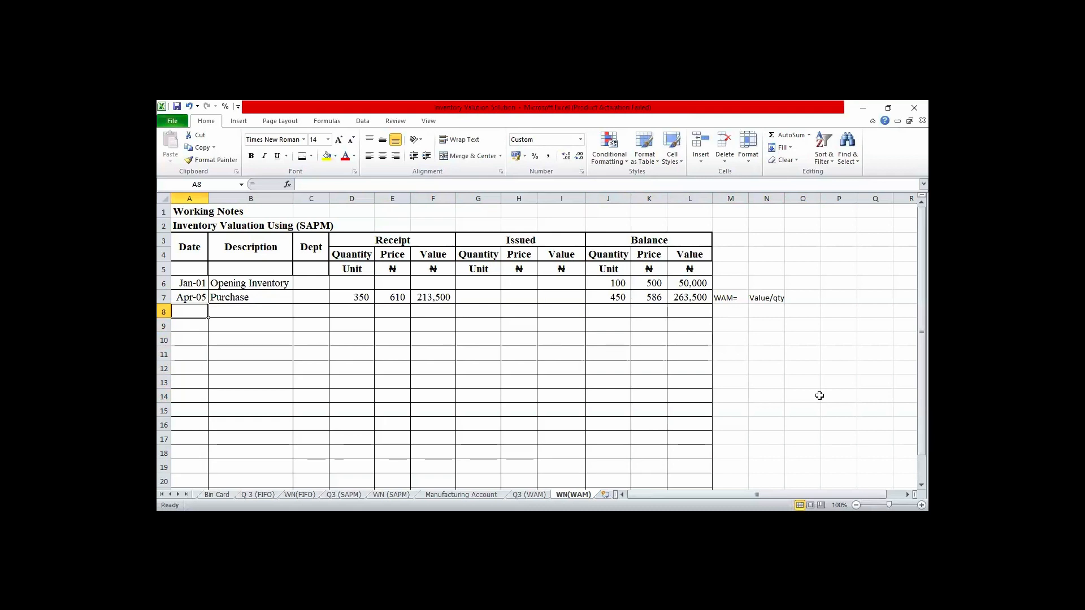
type("May")
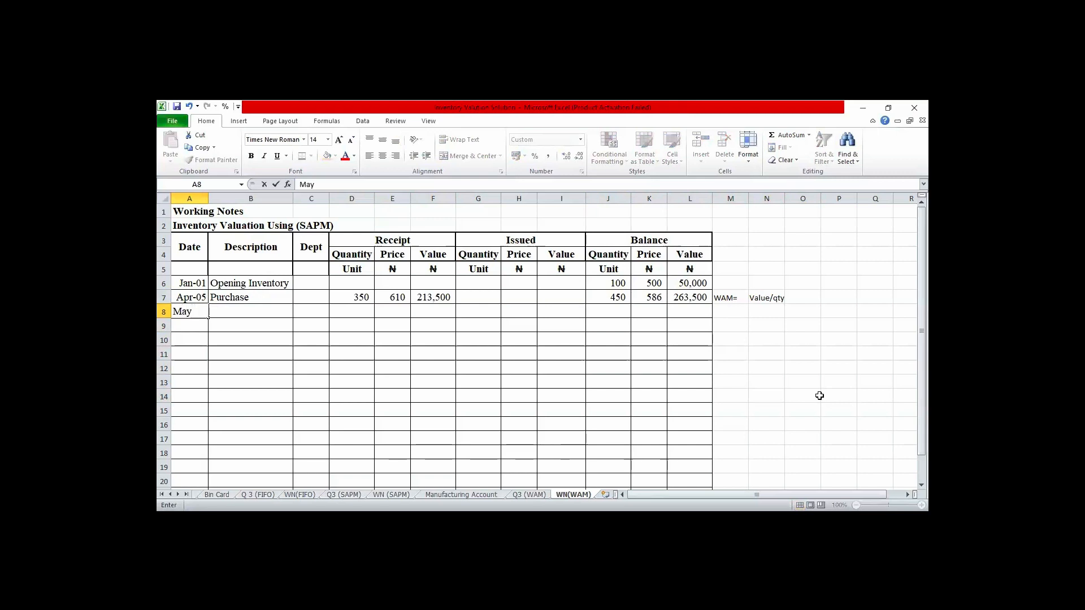
type(" 9")
key("Tab")
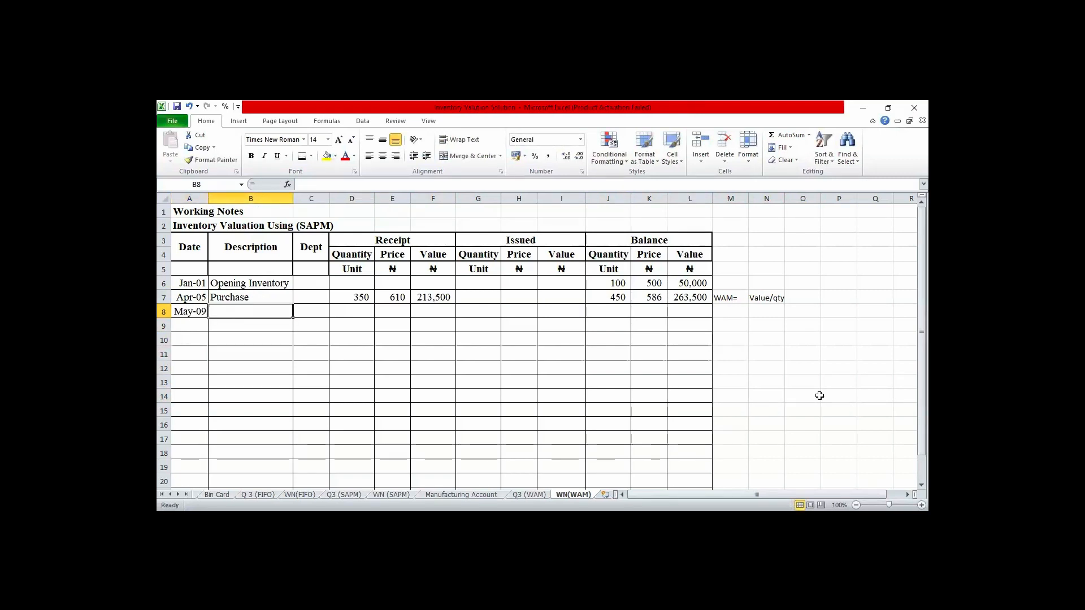
type("Sa")
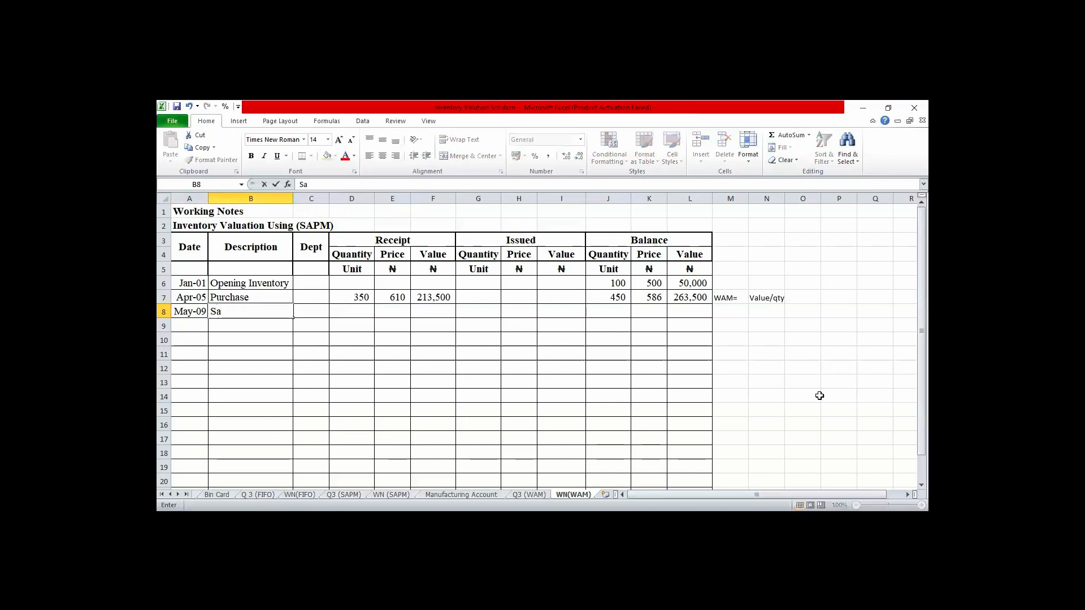
type("les")
- Enter 250 as the issued quantity for the May 9 sale in G8
key("Tab")
key("Tab")
key("Tab")
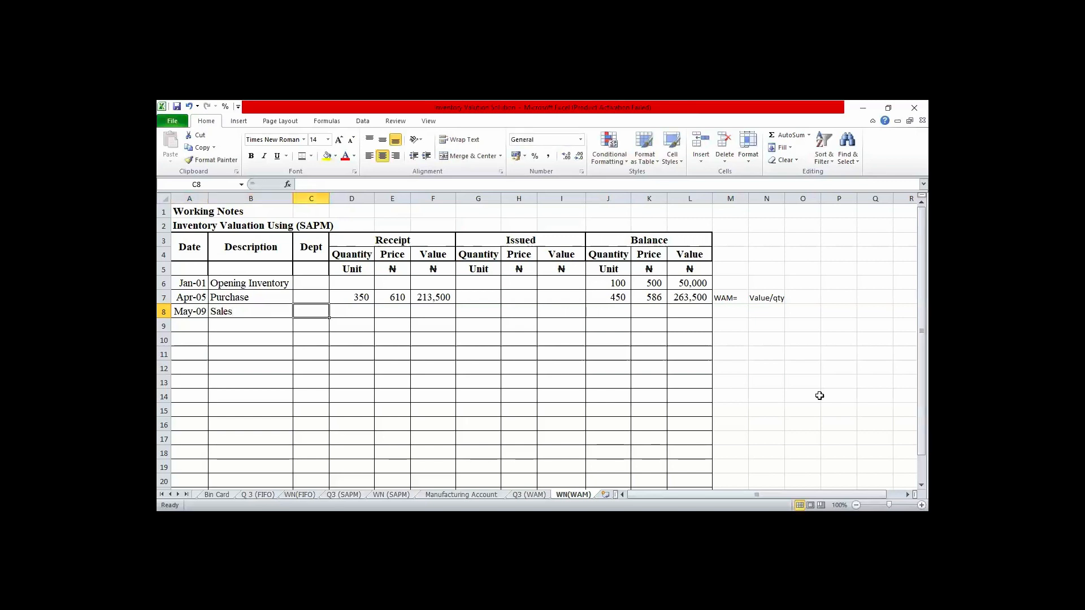
key("Tab")
key("Tab")
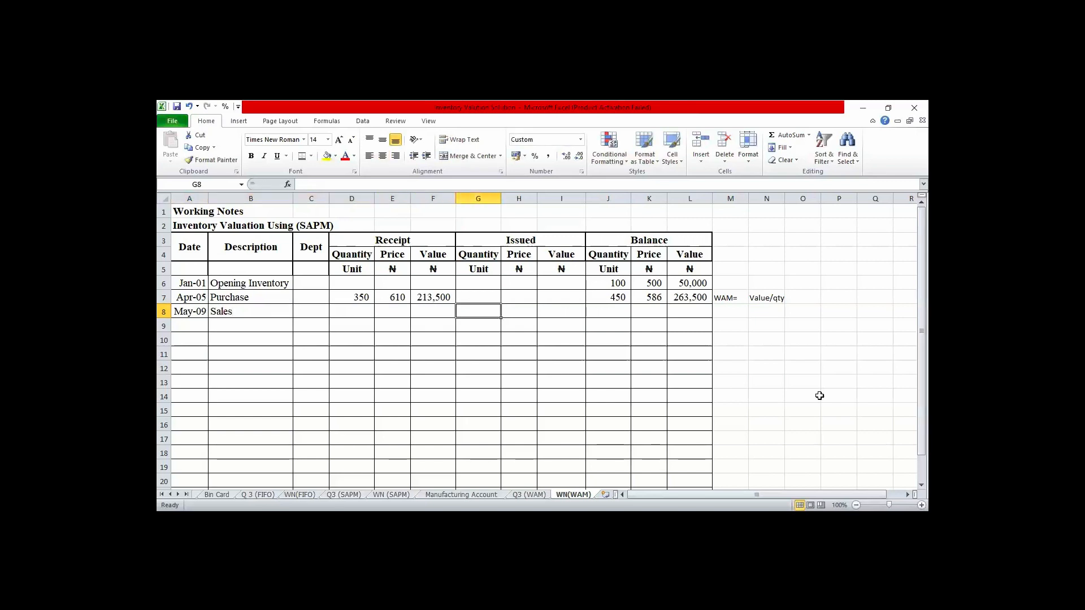
type("250")
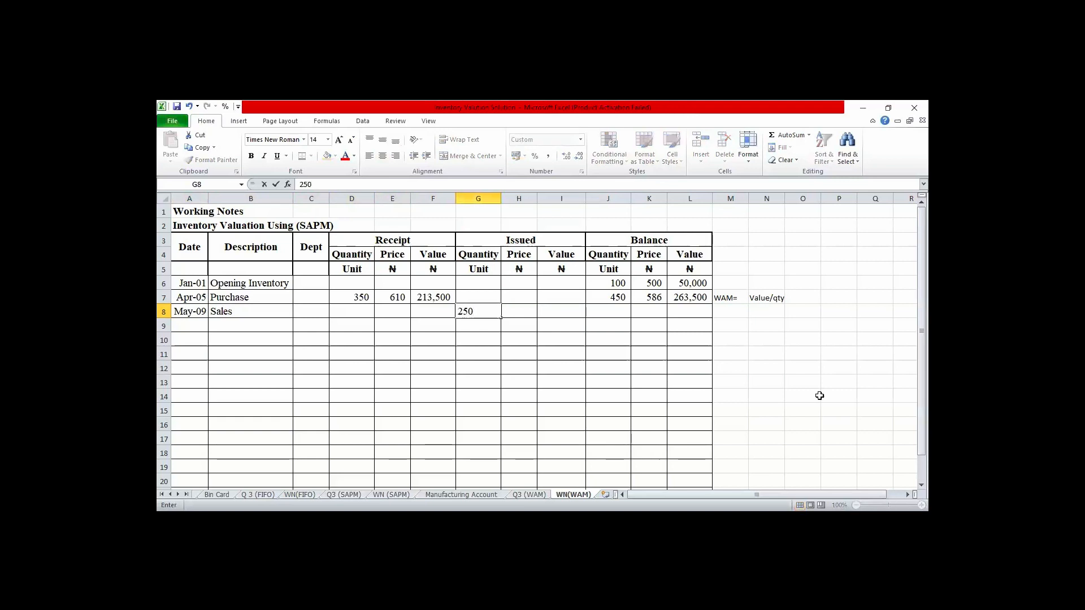
key("Tab")
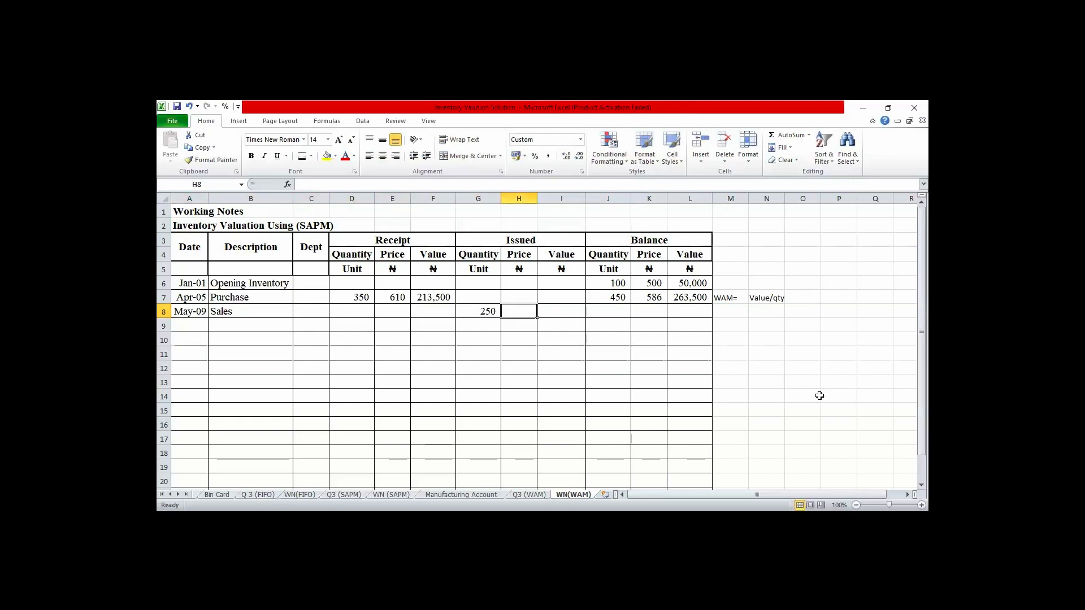
- Link the issued price in H8 to the weighted average price of the April 5 balance with =K7
type("=")
key("Right")
key("Right")
key("Right")
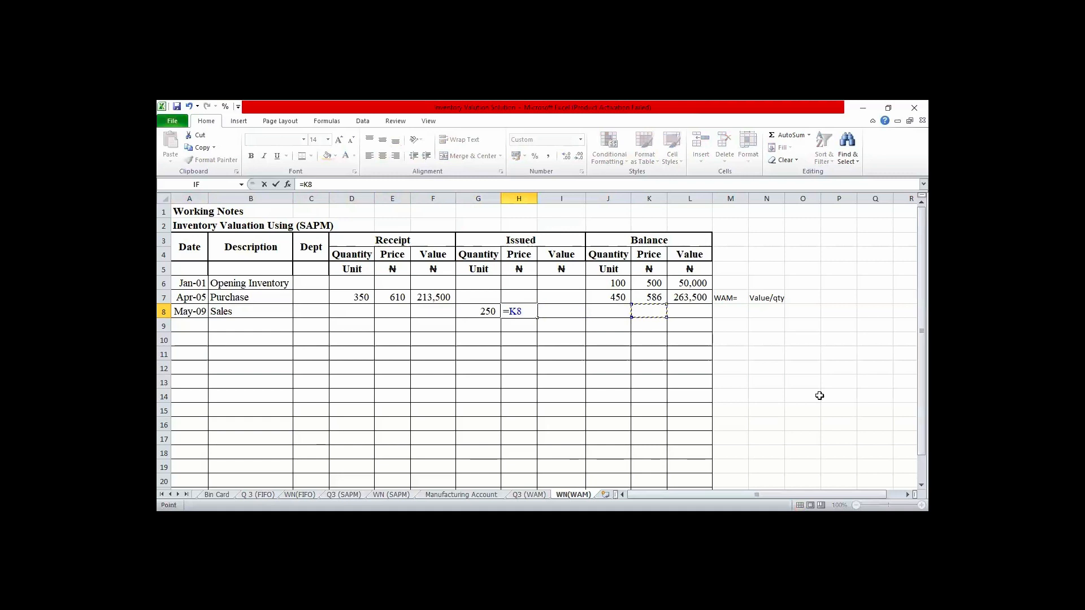
key("Up")
key("Return")
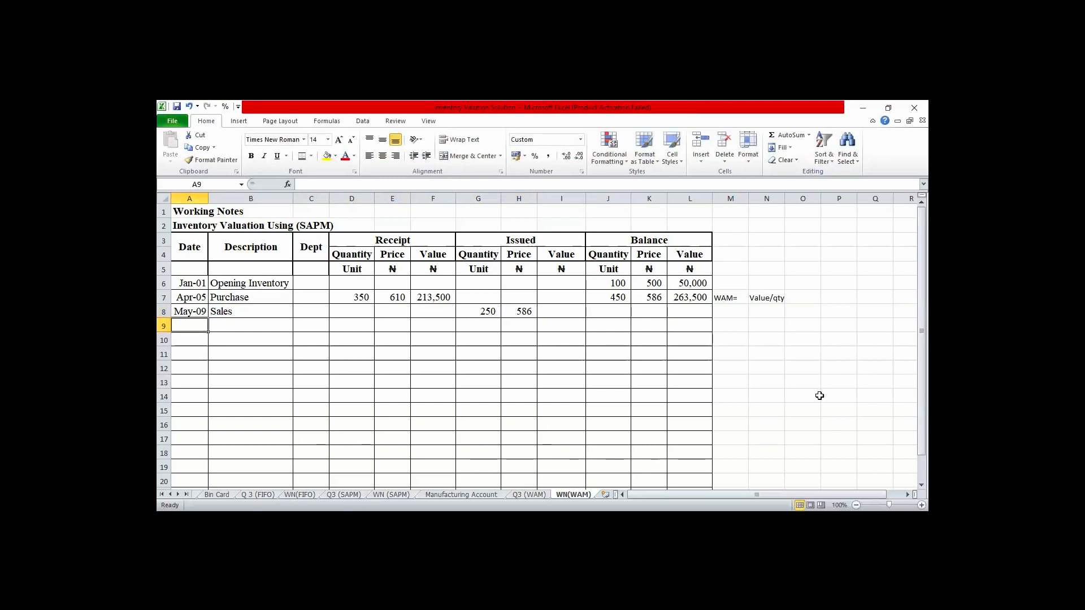
- Calculate the issued value of the May 9 sale in I8 with the formula =G8*H8
left_click(577, 316)
type("=")
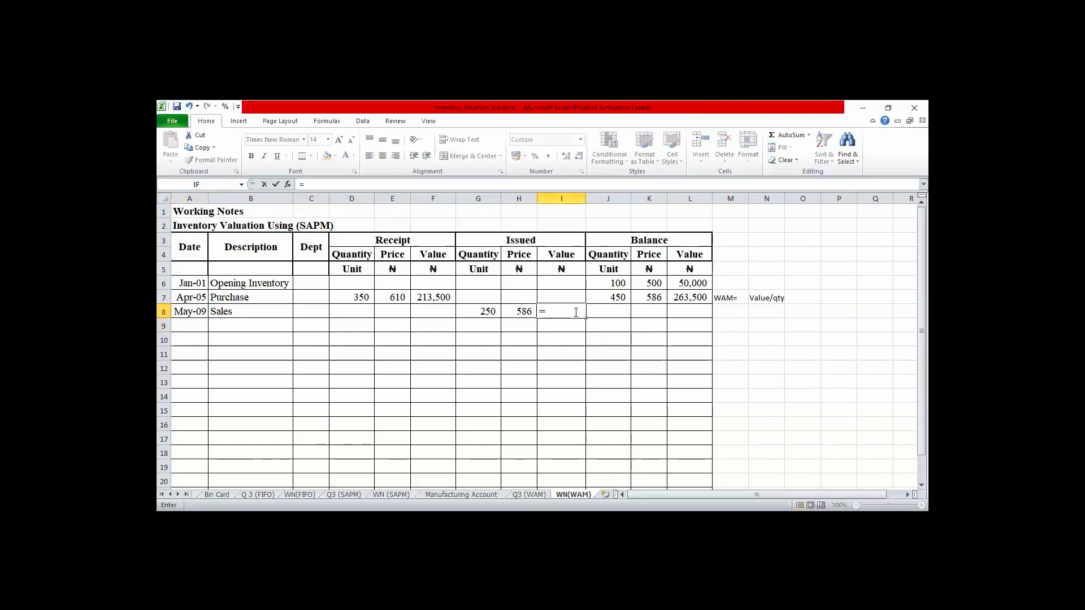
key("Left")
key("Left")
type("*")
key("Left")
key("Return")
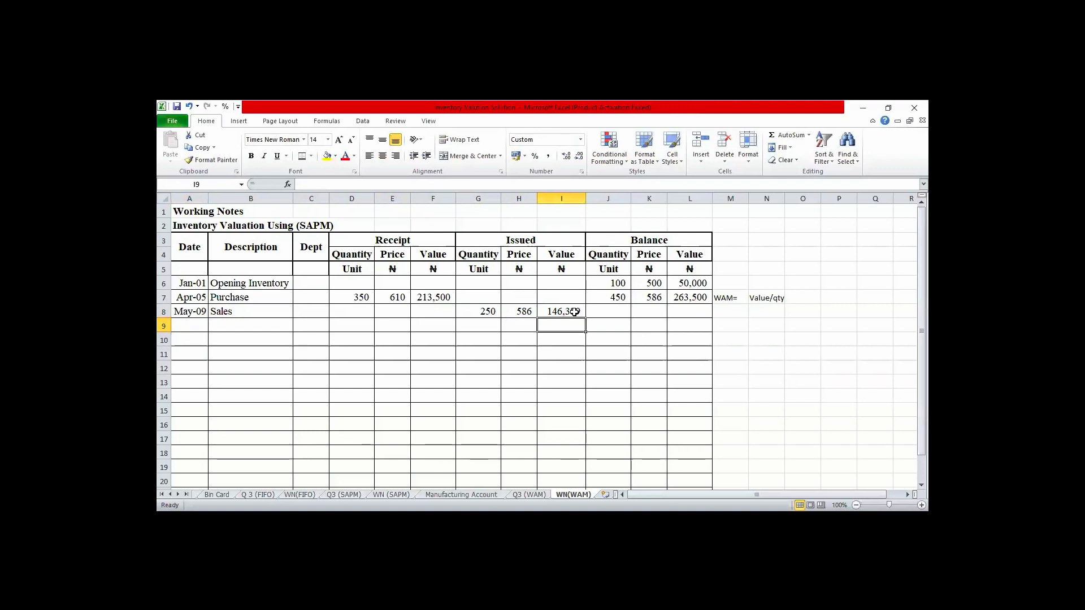
- Calculate the balance quantity after the May 9 sale in J8 with the formula =J7-G8
left_click(575, 312)
key("Right")
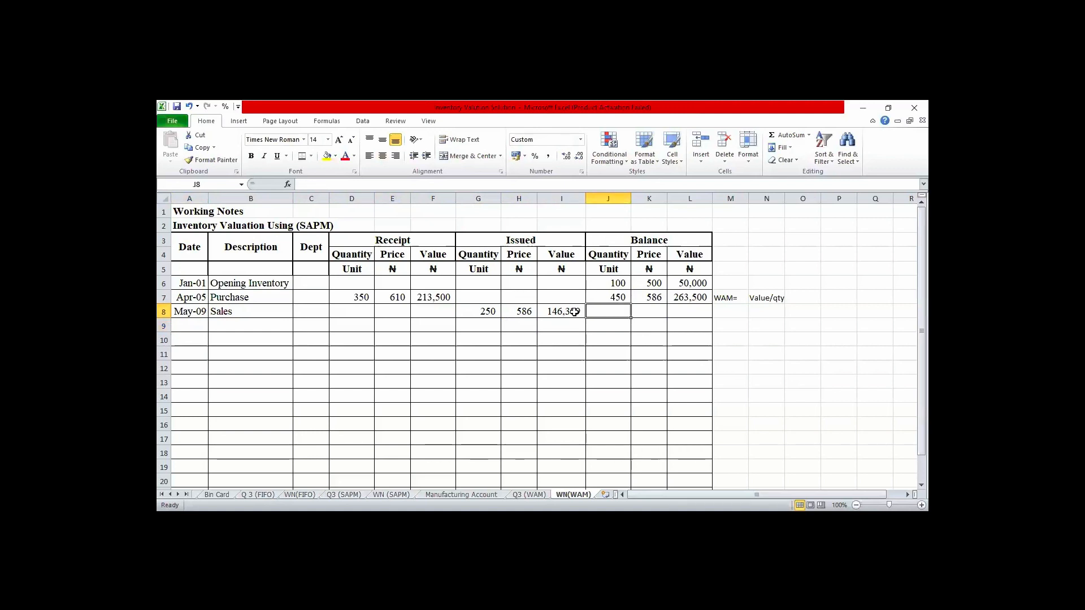
key("Right")
key("Left")
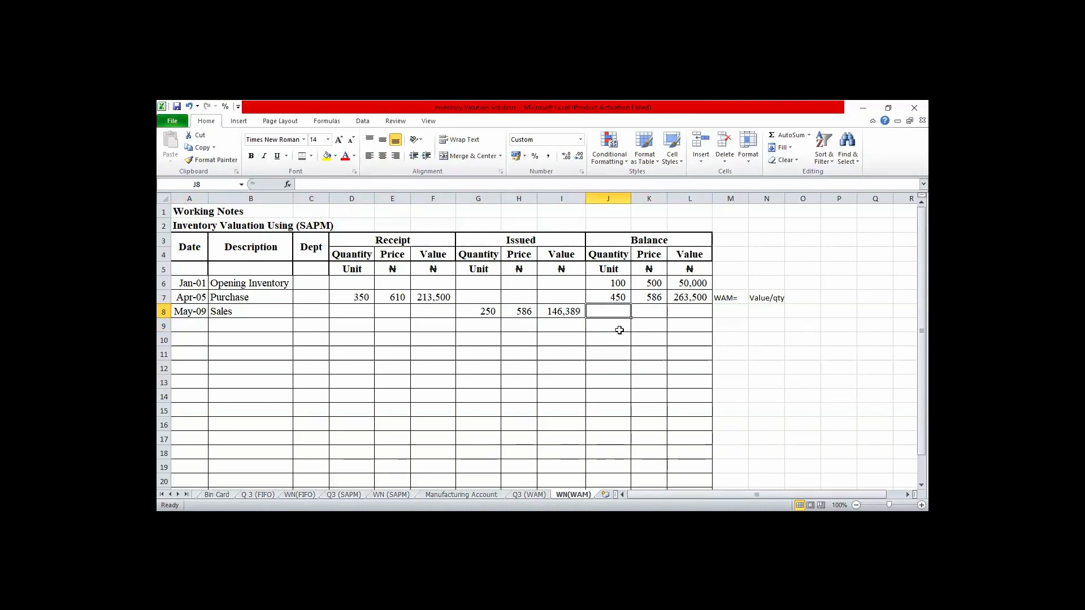
type("=")
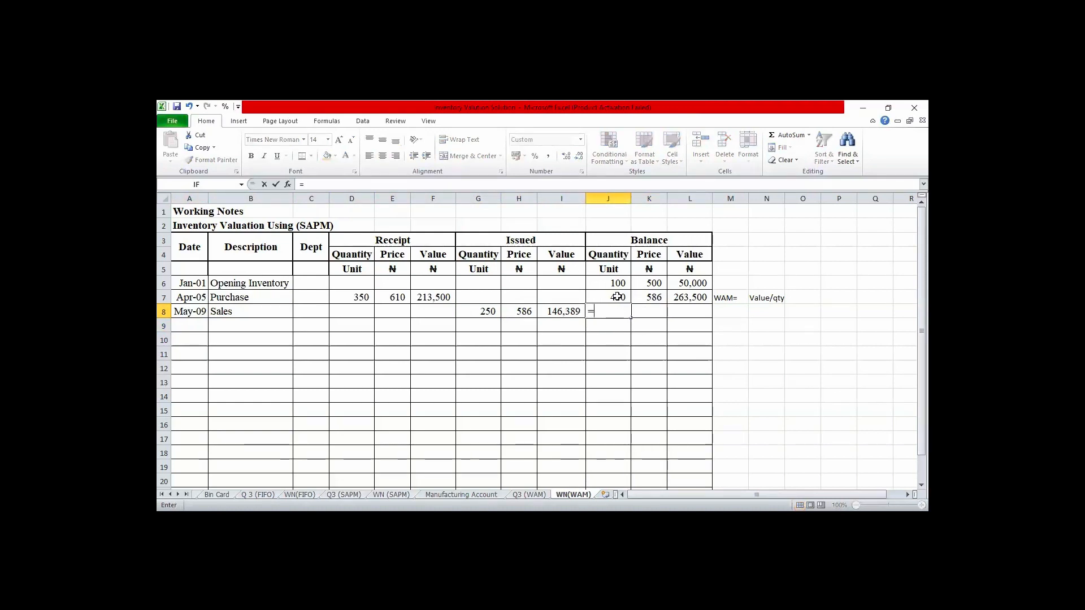
left_click(618, 297)
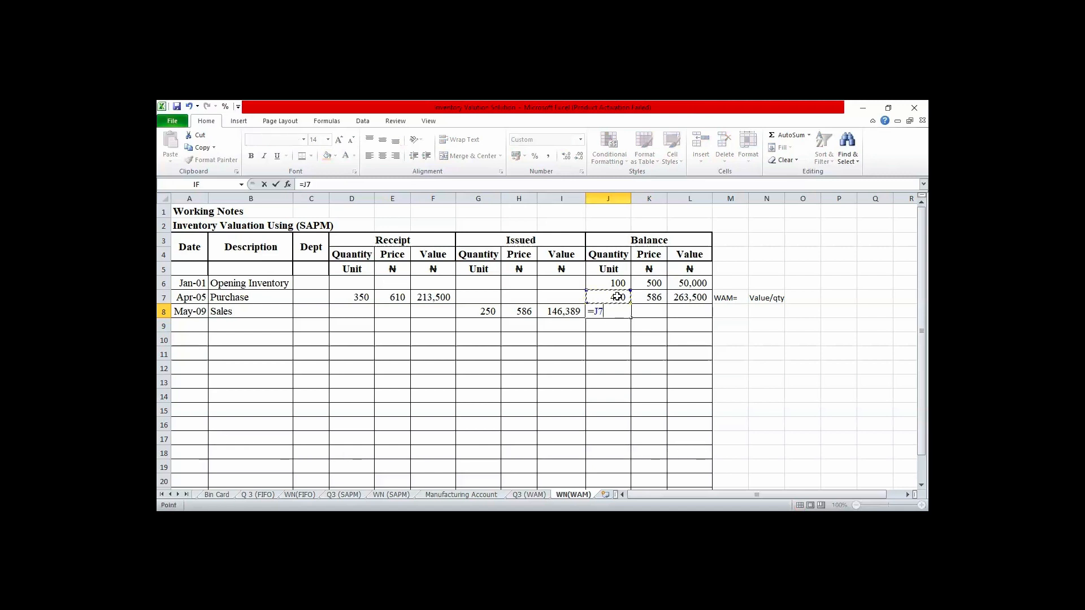
type("-")
left_click(488, 312)
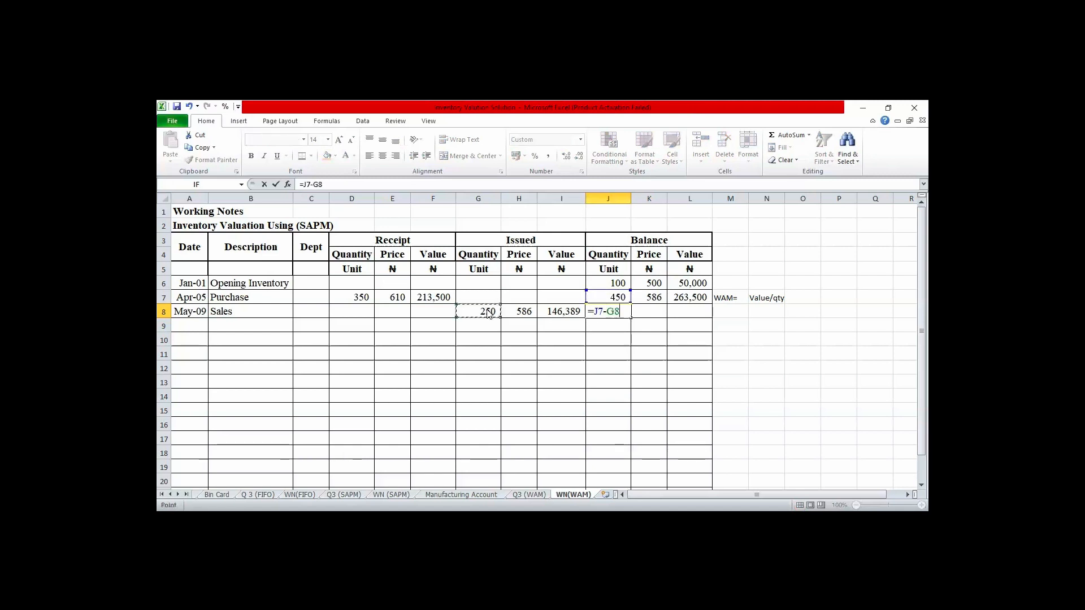
key("Return")
- Calculate the balance value after the May 9 sale in L8 by subtracting the issued value with =L7-I8
key("Up")
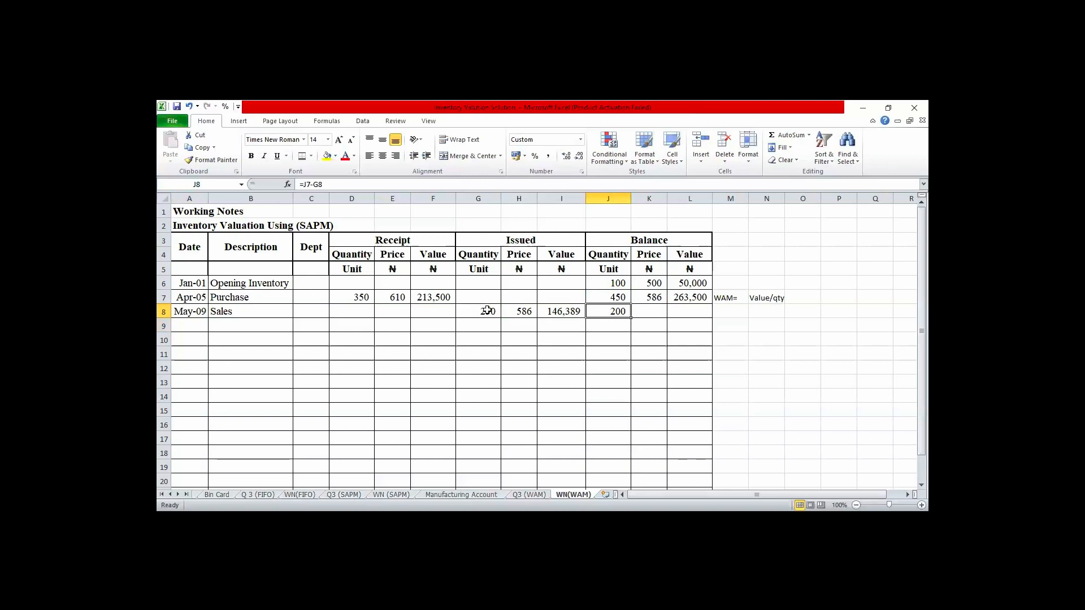
key("Right")
key("Right")
type("=")
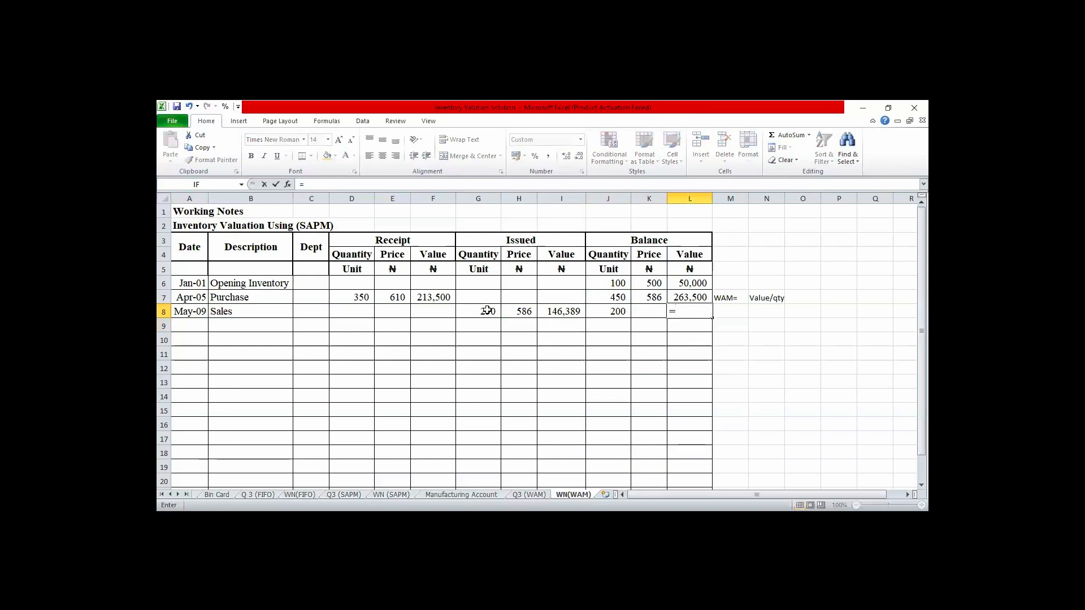
key("Up")
type("-")
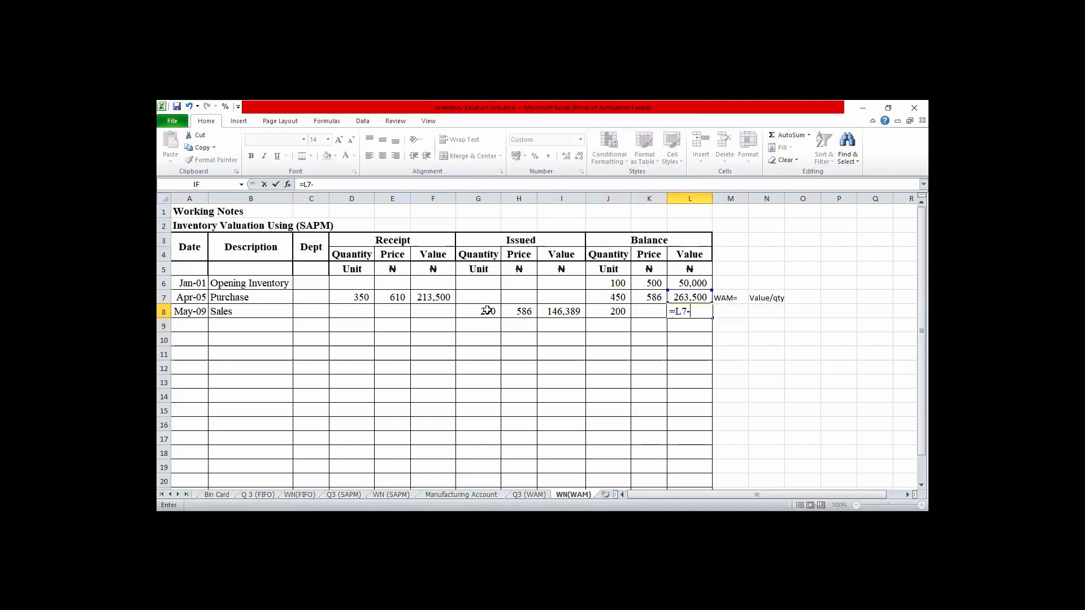
left_click(560, 312)
key("Return")
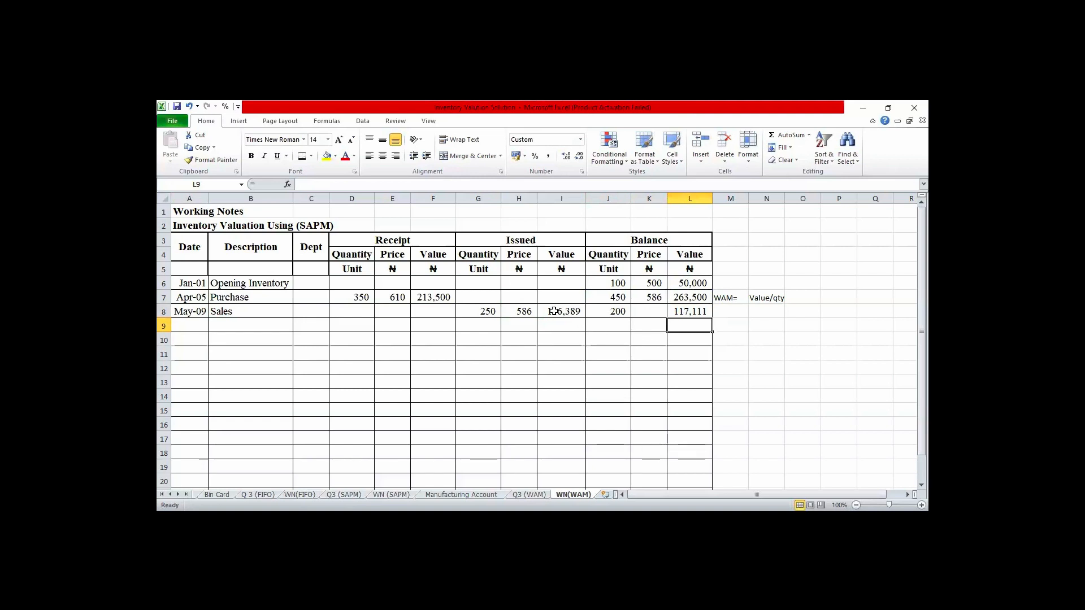
- Re-enter the issued value formula in I8 as quantity times price, =G8*H8
left_click(553, 310)
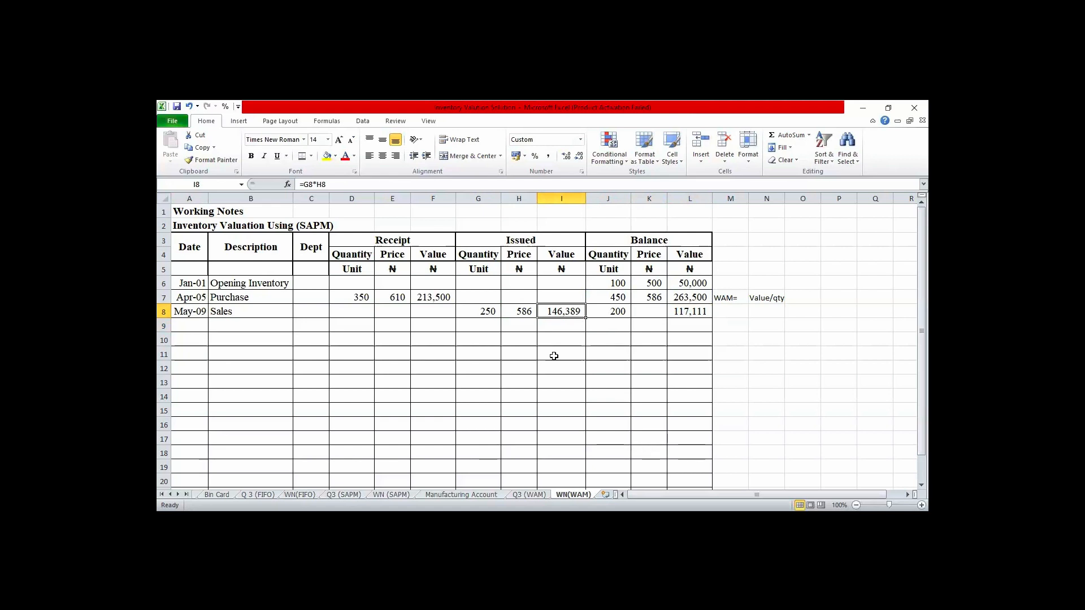
type("=")
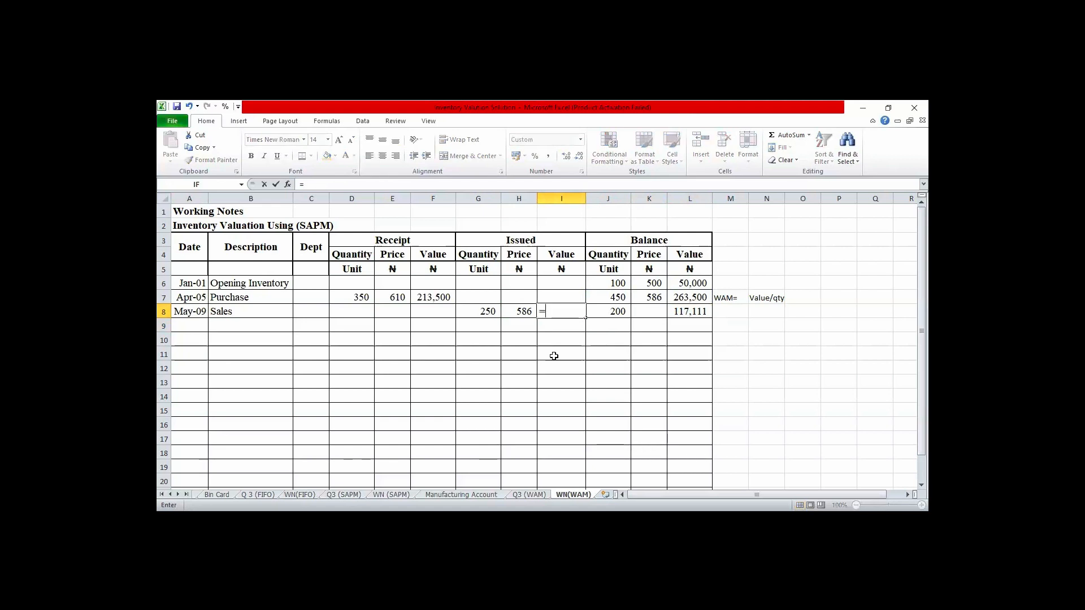
left_click(484, 314)
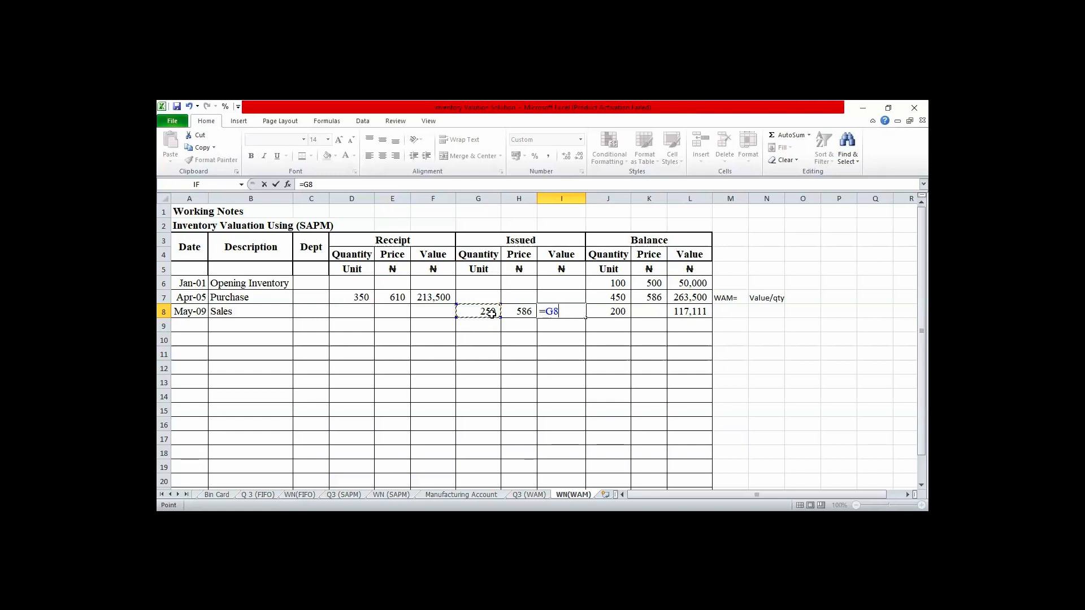
type("*")
left_click(523, 312)
key("Return")
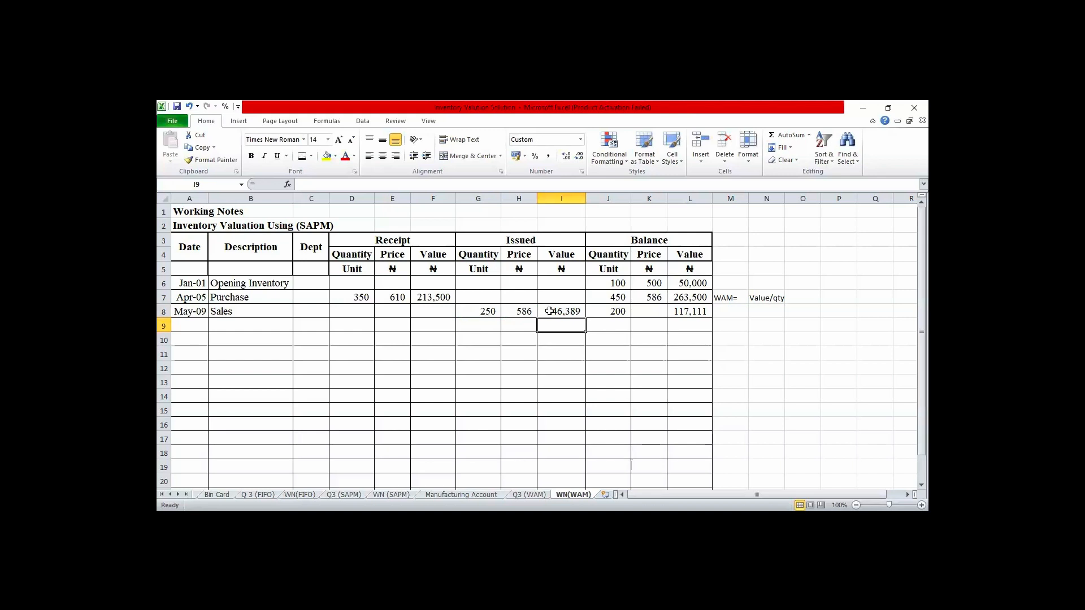
- Add a check calculation in N9 with =250*586 and compare it with the issued value in I8
left_click(656, 296)
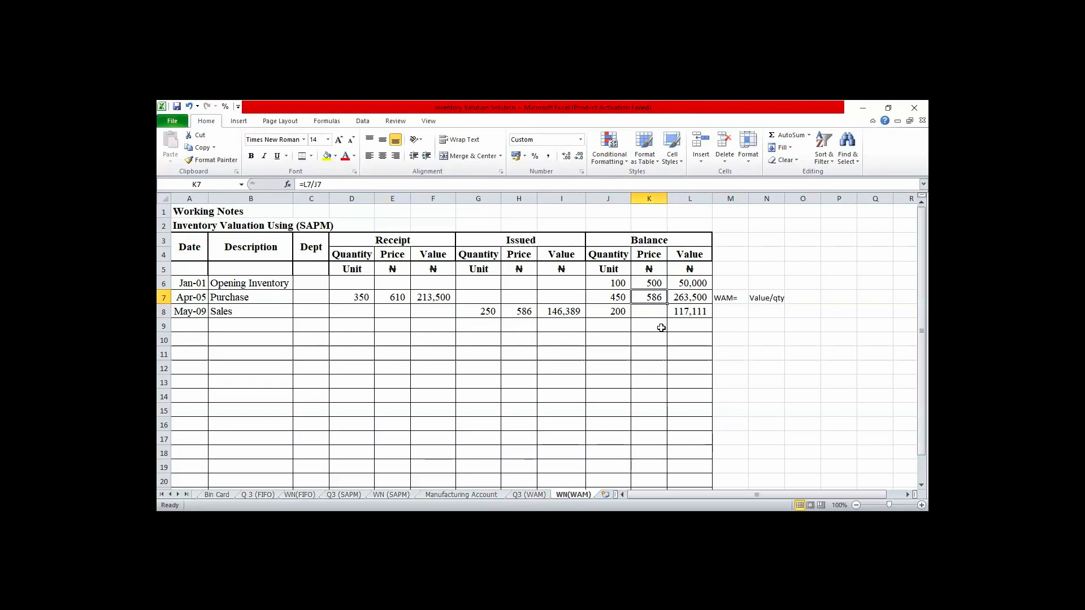
left_click(746, 328)
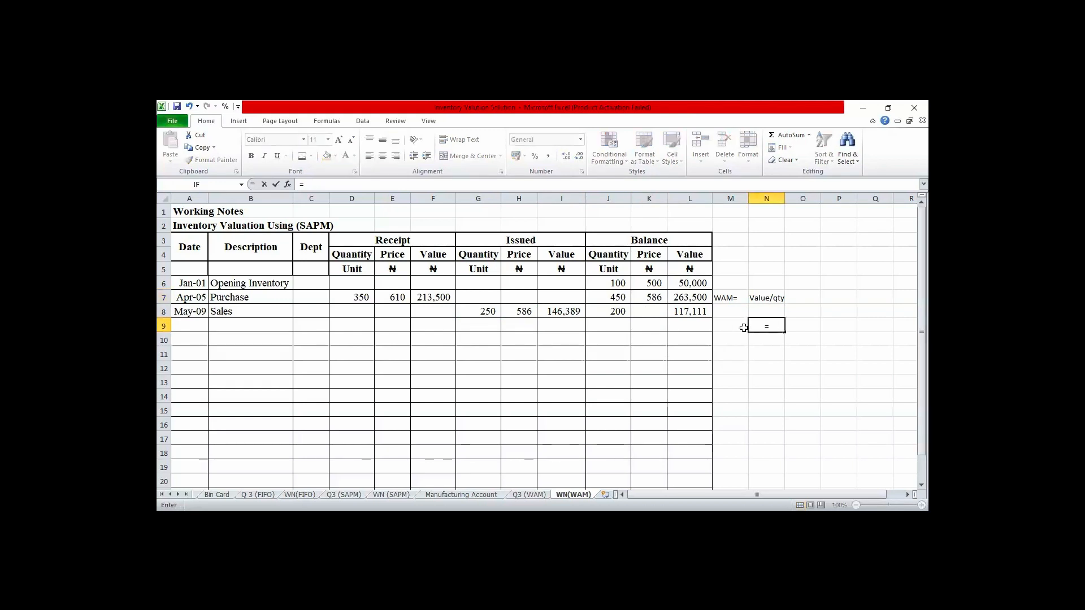
type("=250*")
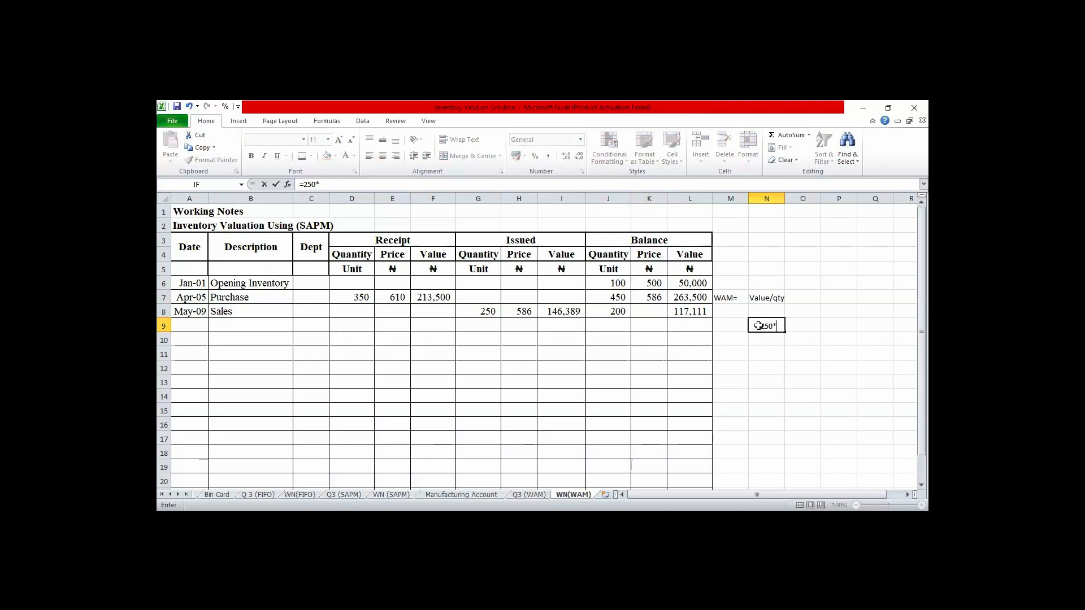
type("586")
key("Return")
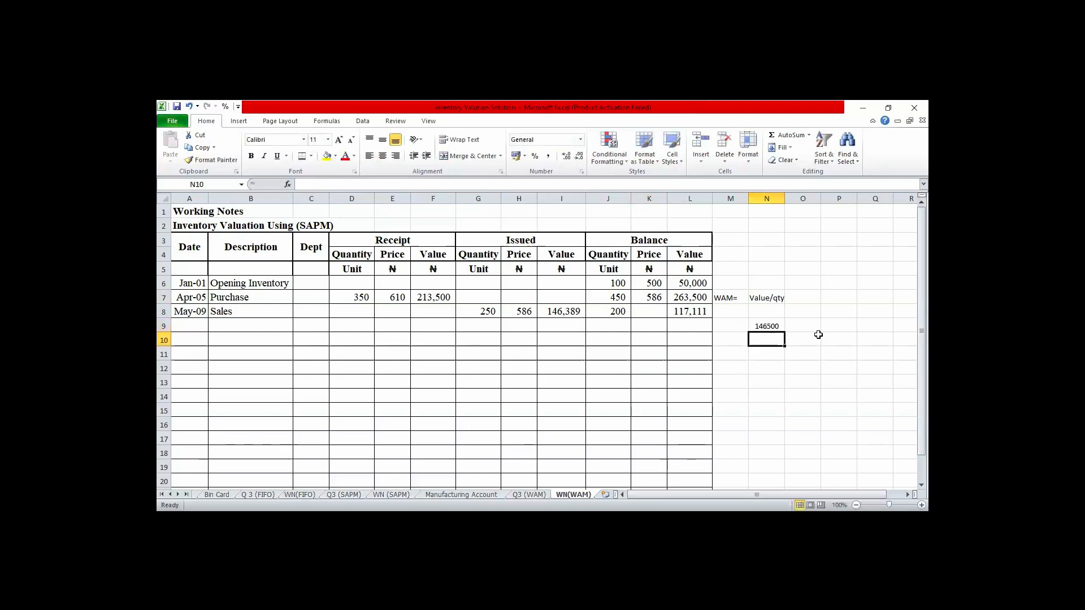
left_click(773, 327)
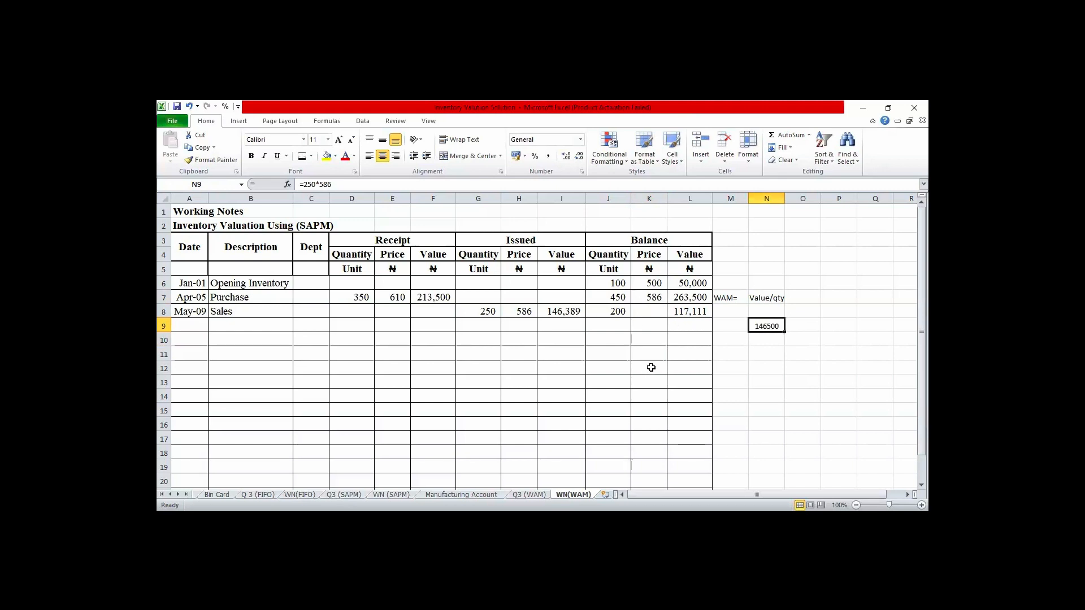
left_click(574, 315)
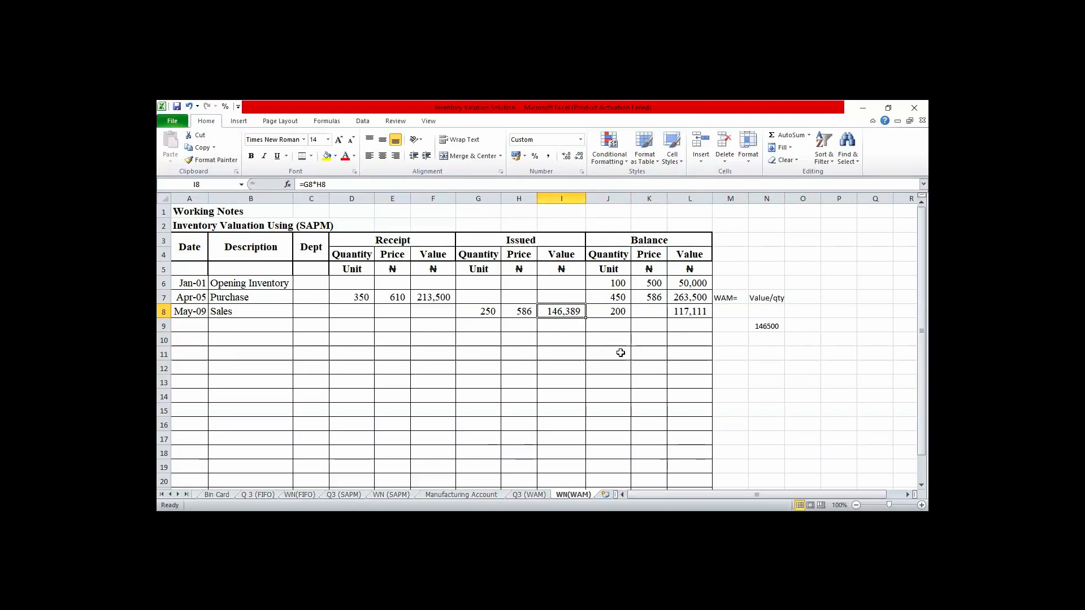
left_click(764, 281)
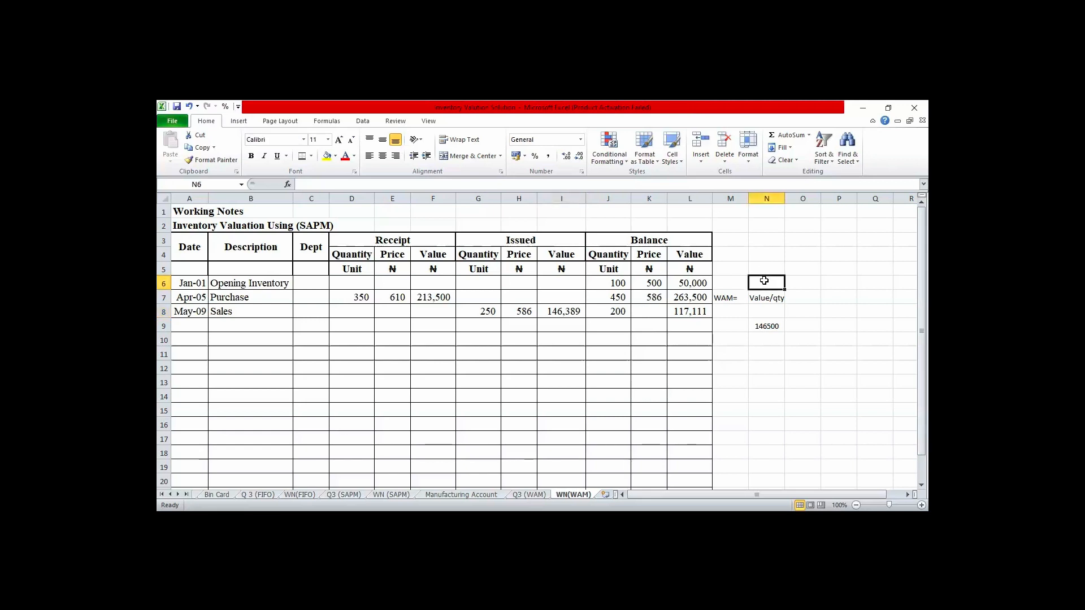
type("=")
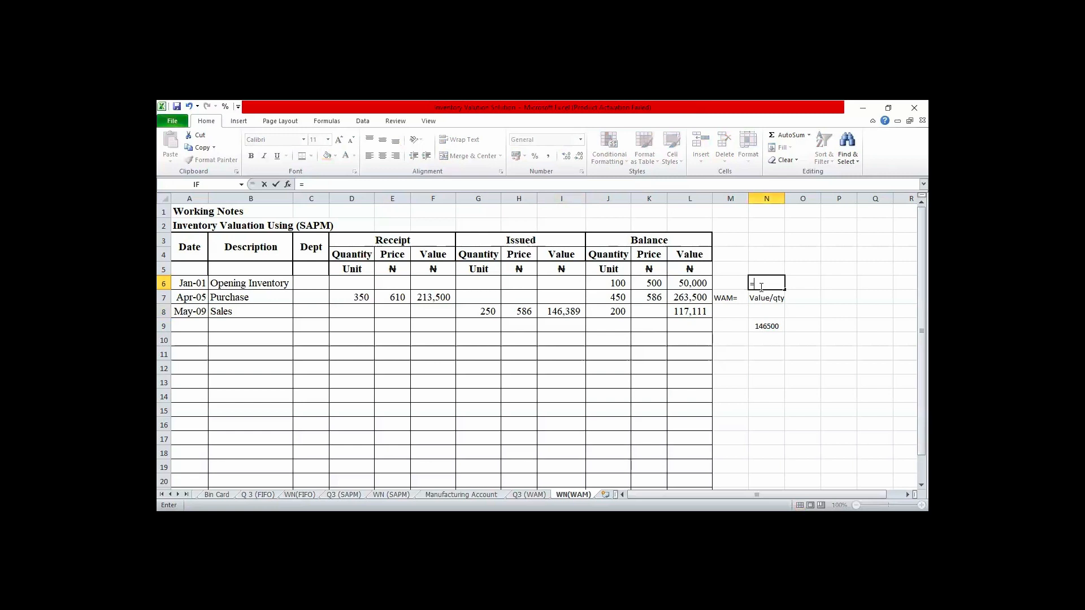
key("BackSpace")
- Show the April 5 balance price in K7 with two decimal places
left_click(650, 300)
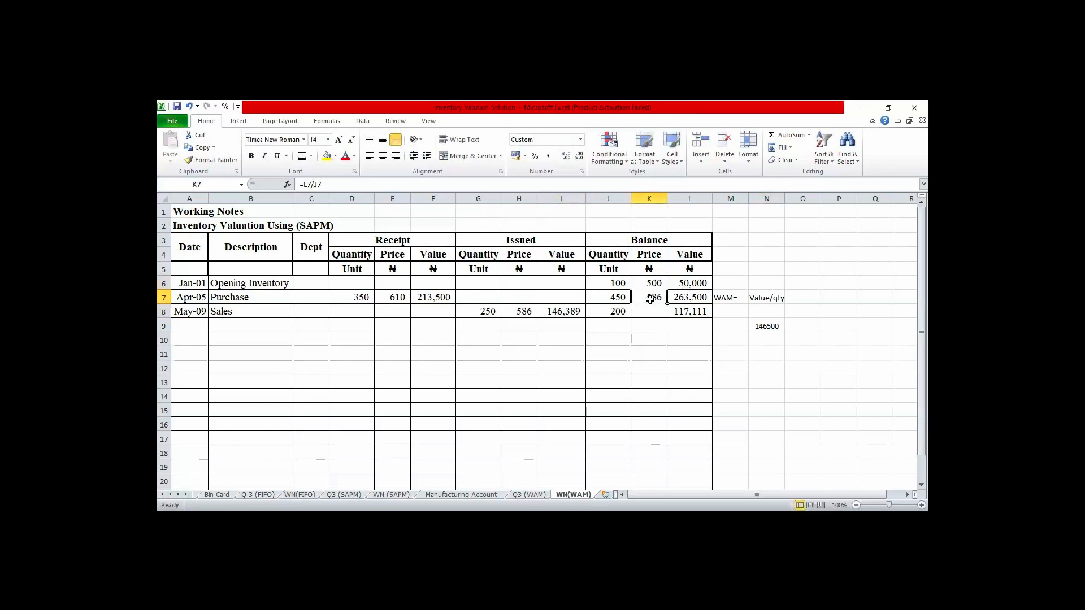
left_click(565, 156)
left_click(565, 156)
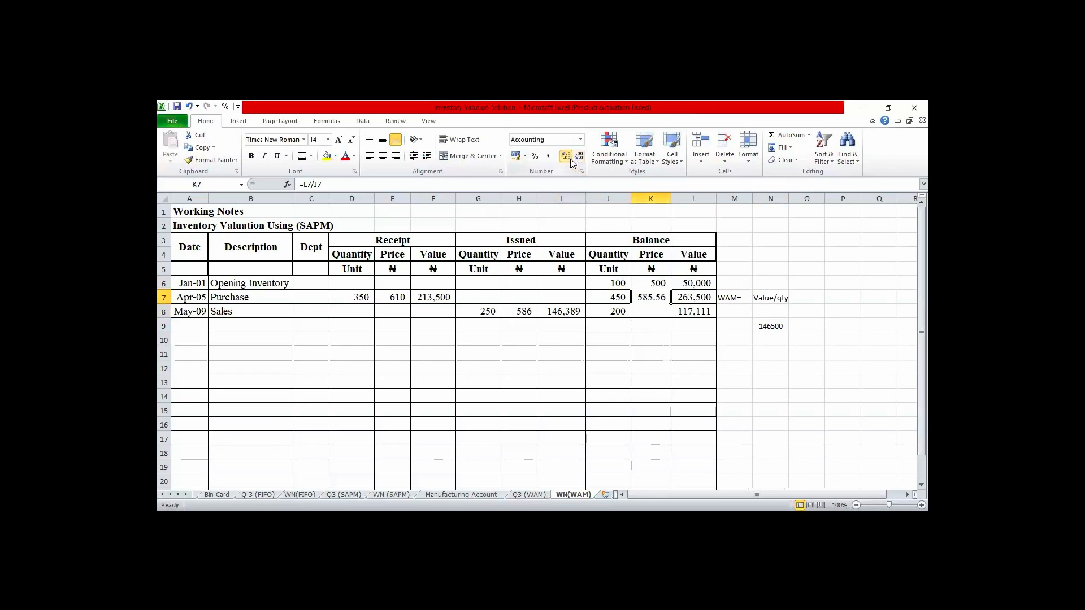
left_click(661, 437)
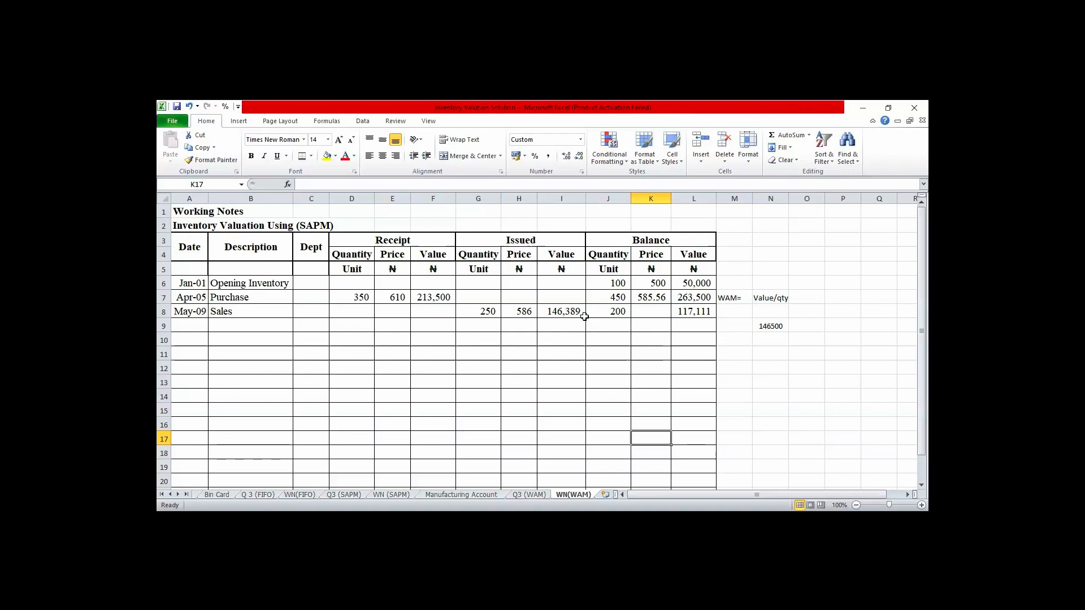
- Show the May 9 issued price in H8 with two decimal places
left_click(686, 315)
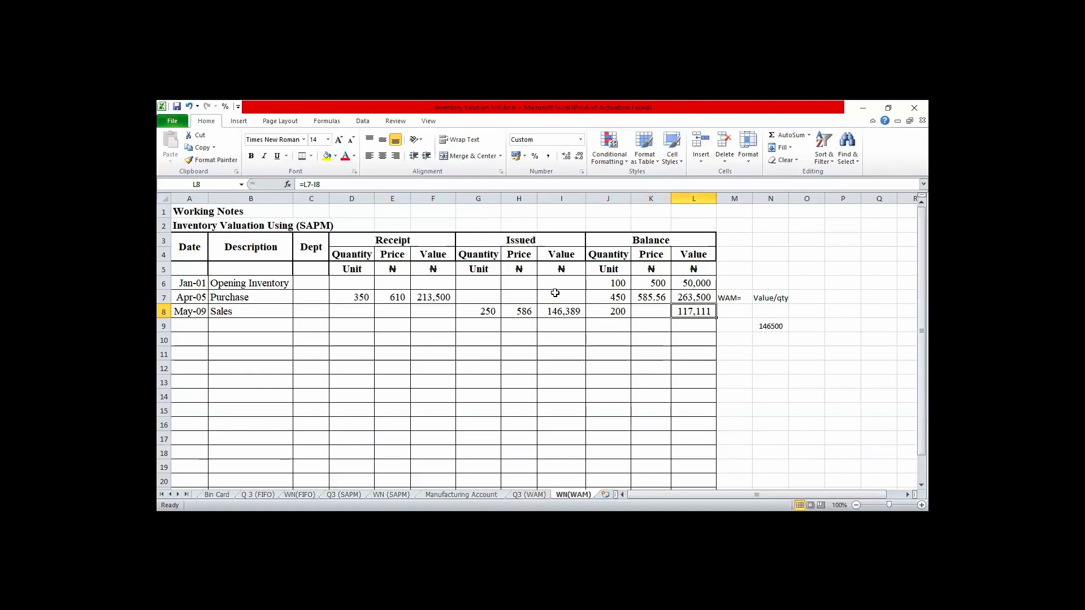
left_click(524, 310)
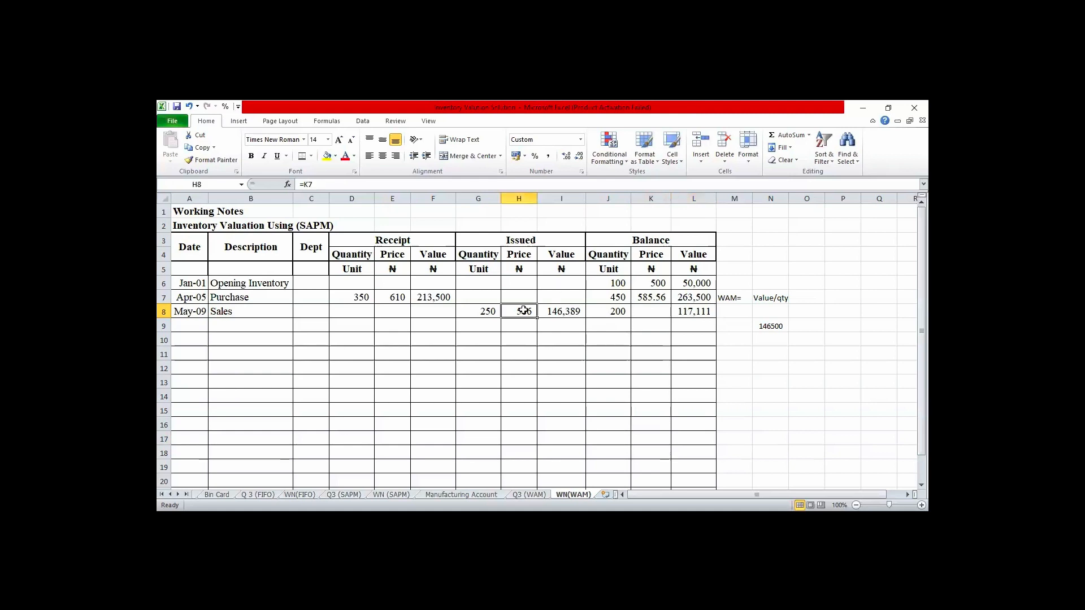
left_click(566, 156)
left_click(566, 157)
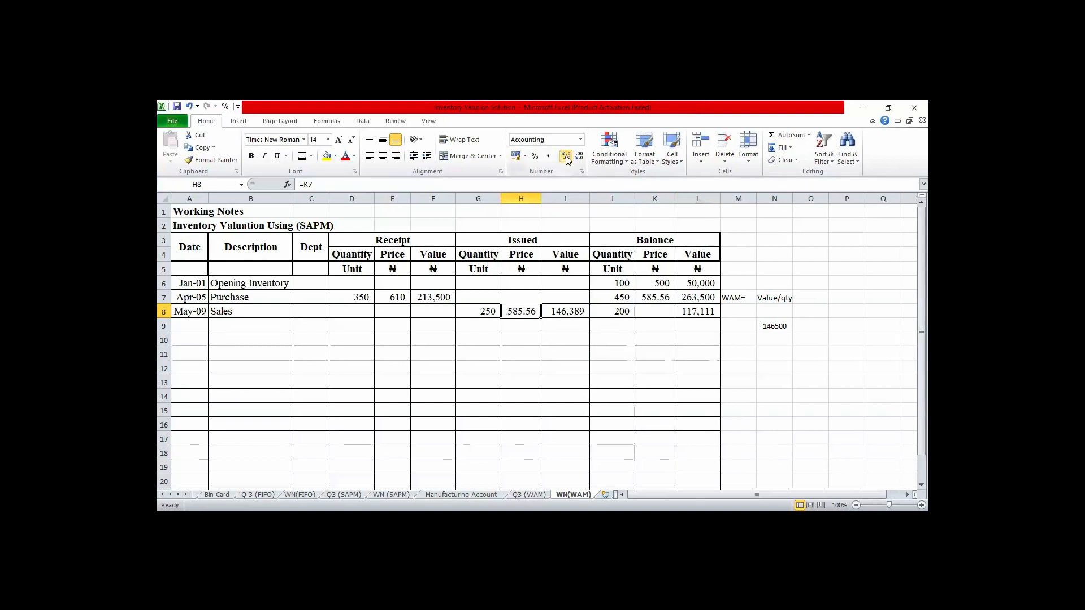
left_click(566, 341)
- Re-enter the May 9 issued value in I8 as quantity times price with =G8*H8
left_click(565, 313)
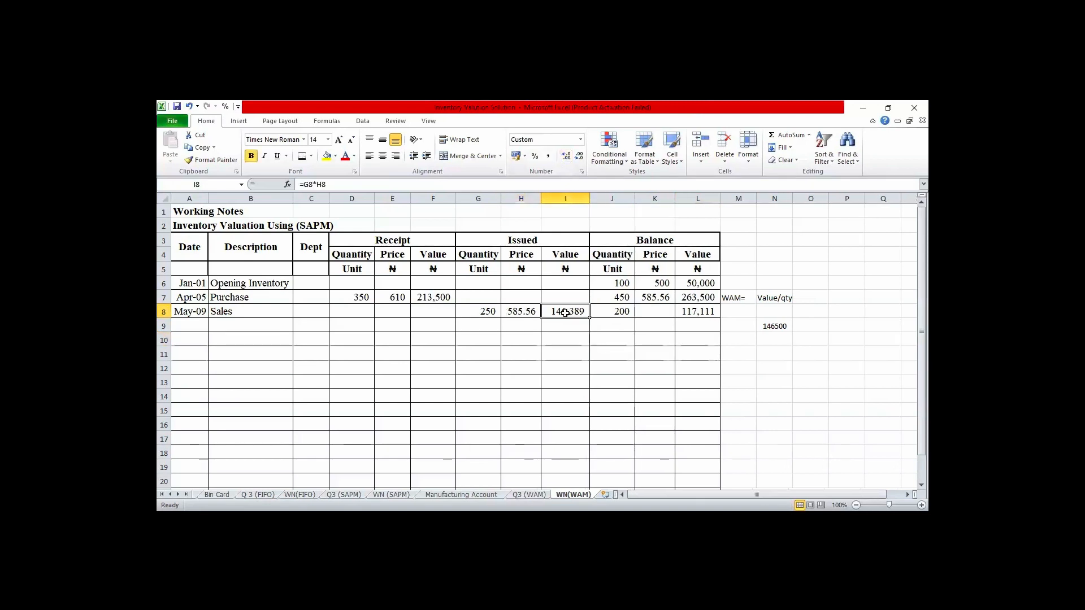
type("=")
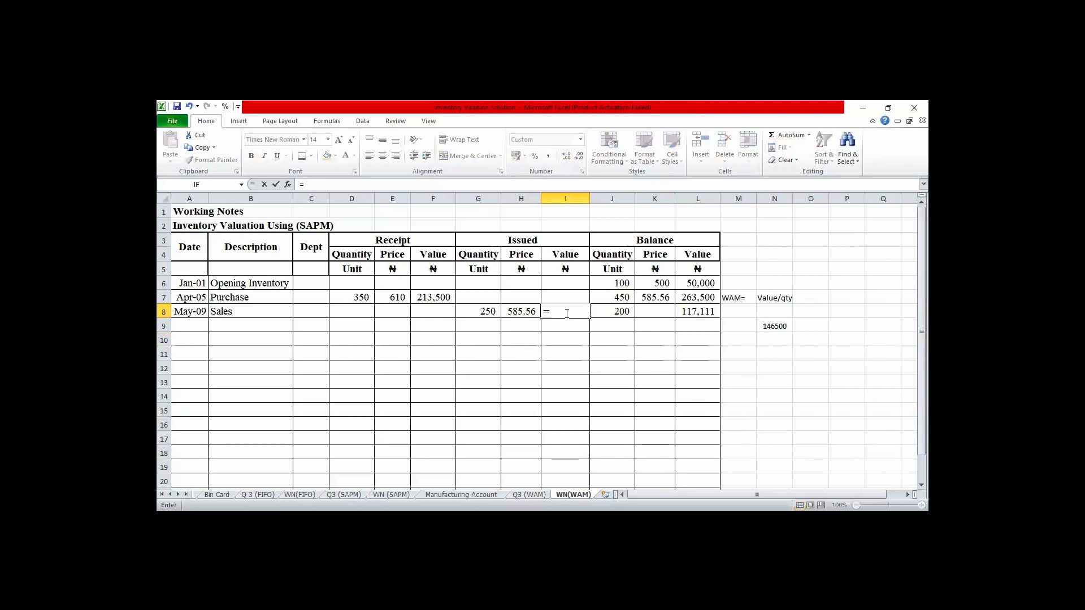
left_click(484, 311)
type("*")
left_click(519, 311)
key("Return")
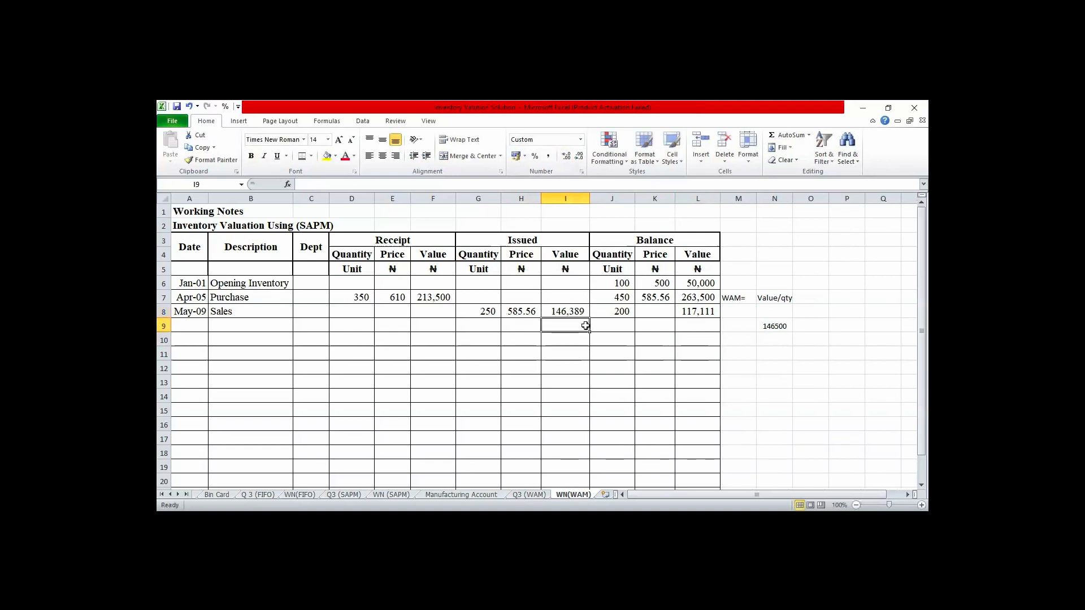
- Calculate the balance price after the May 9 sale in K8 with =L8/J8 and show it with two decimal places
left_click(658, 314)
type("=")
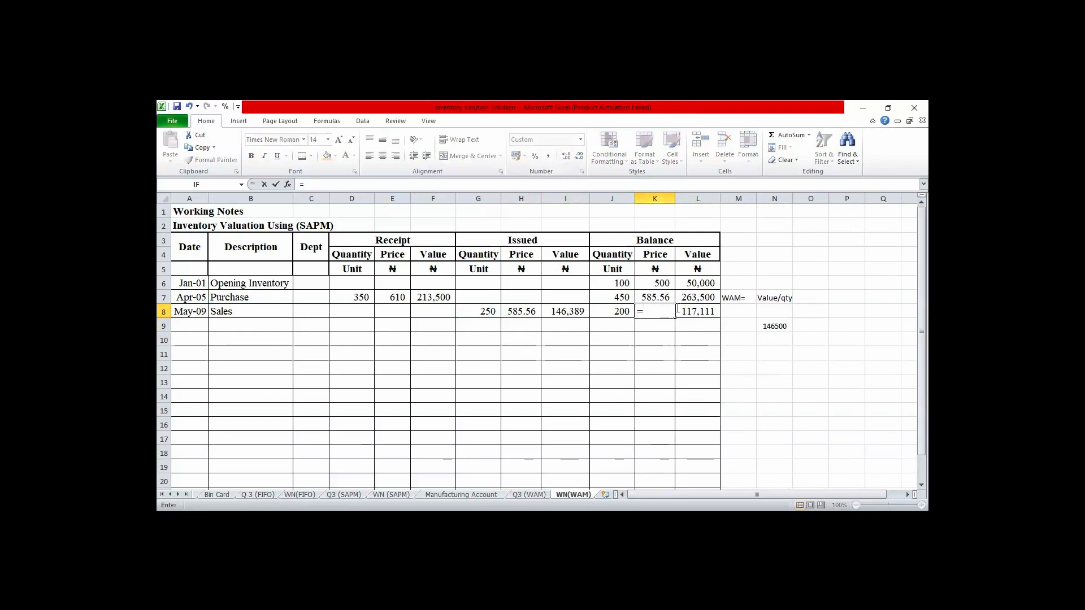
left_click(695, 310)
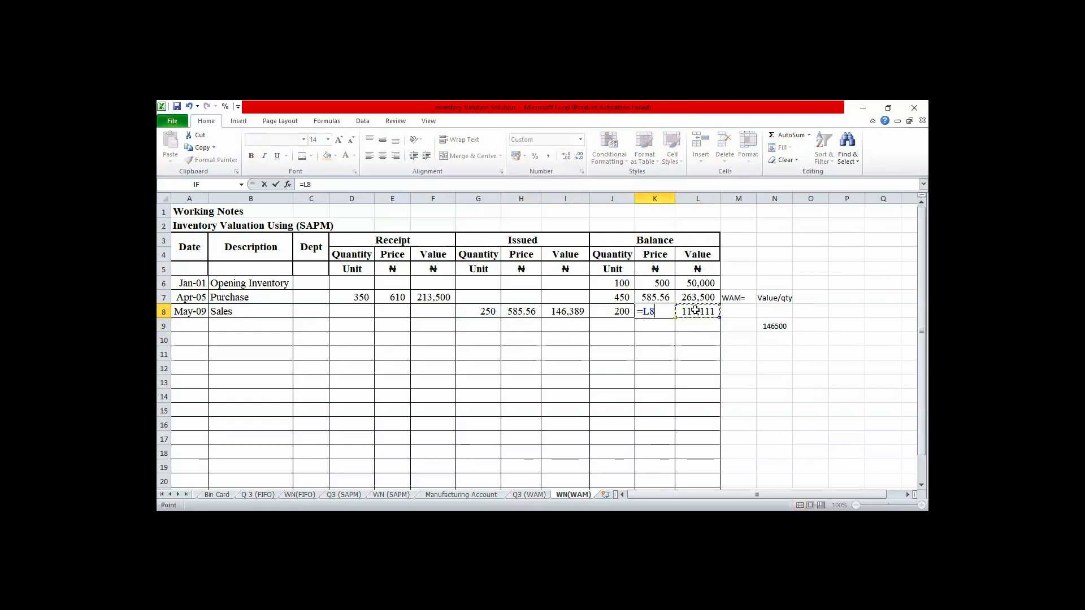
type("/")
left_click(620, 312)
key("Return")
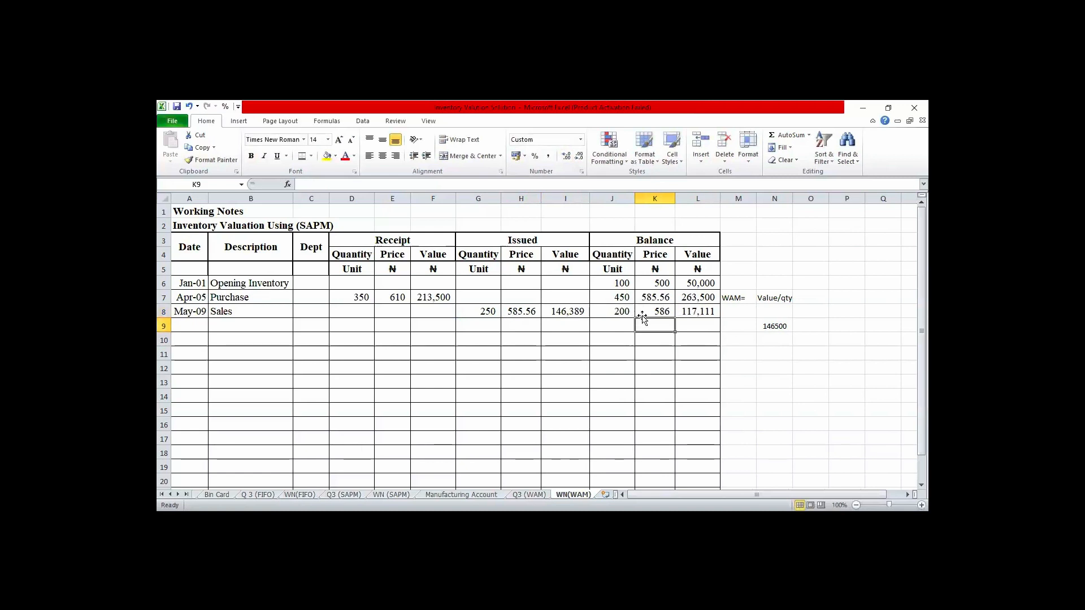
left_click(653, 311)
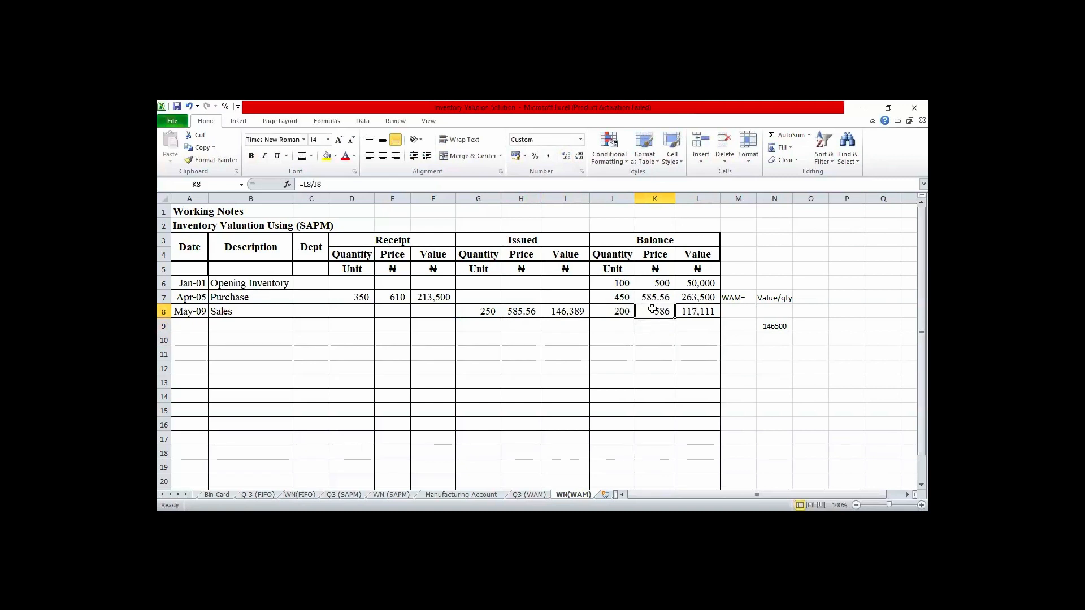
left_click(566, 157)
left_click(566, 156)
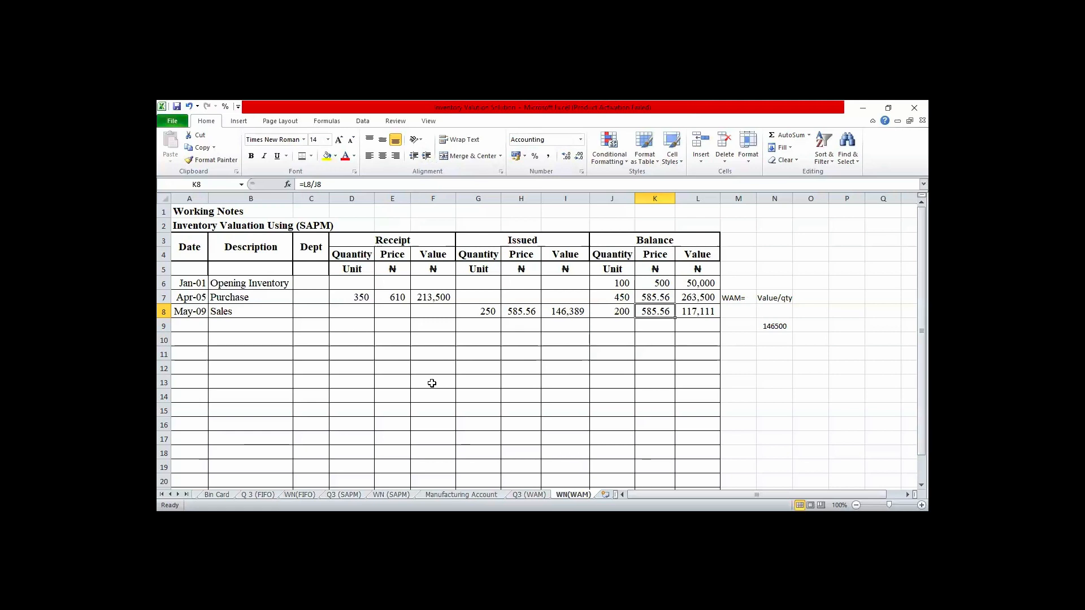
- Start the next transaction in row 9 with the date Jul-14 and the description Purchase
key("Down")
key("Left")
key("Left")
key("Left")
key("Left")
key("Left")
key("Left")
key("Left")
key("Left")
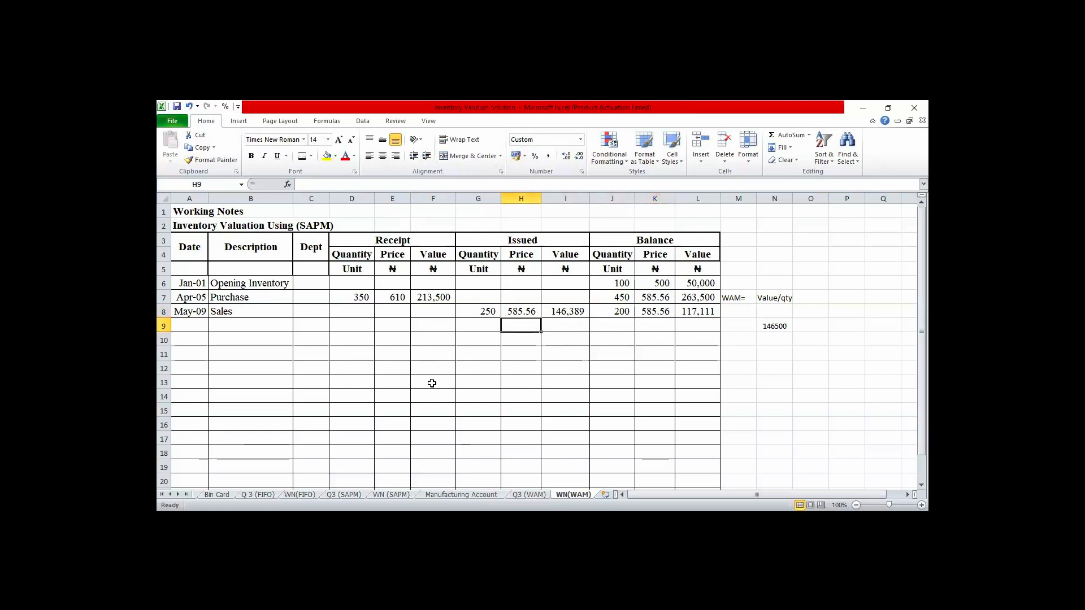
key("Left")
key("Left")
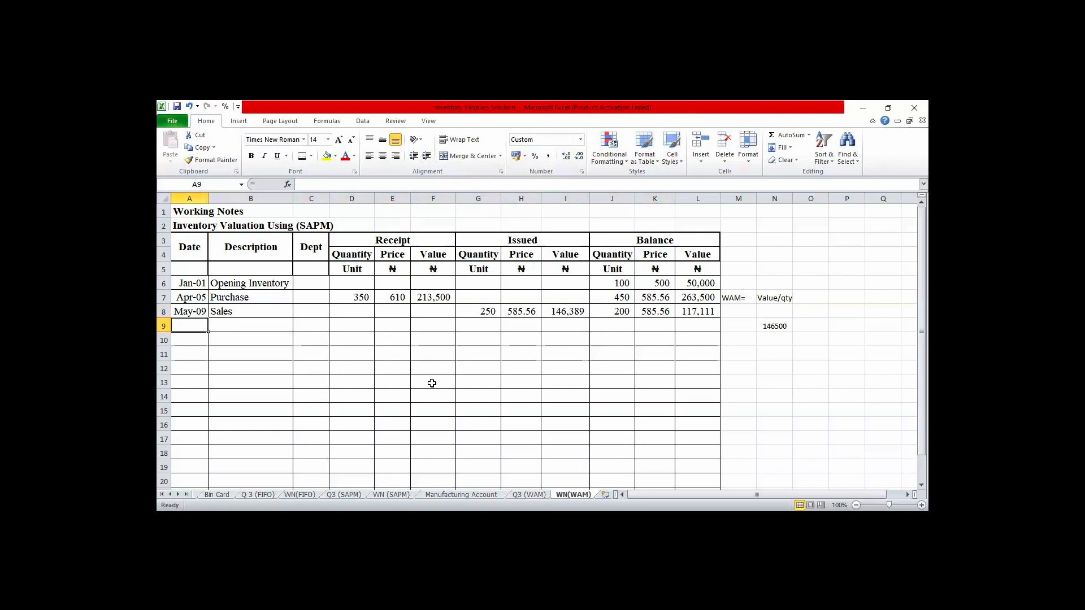
type("J")
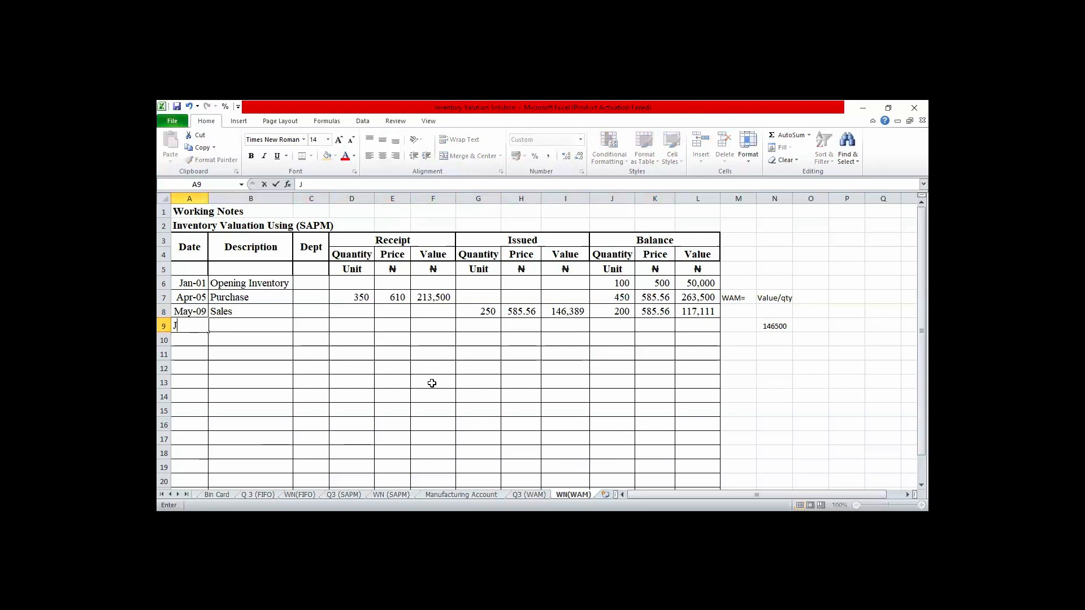
type("u")
type("l")
type("-14")
key("Tab")
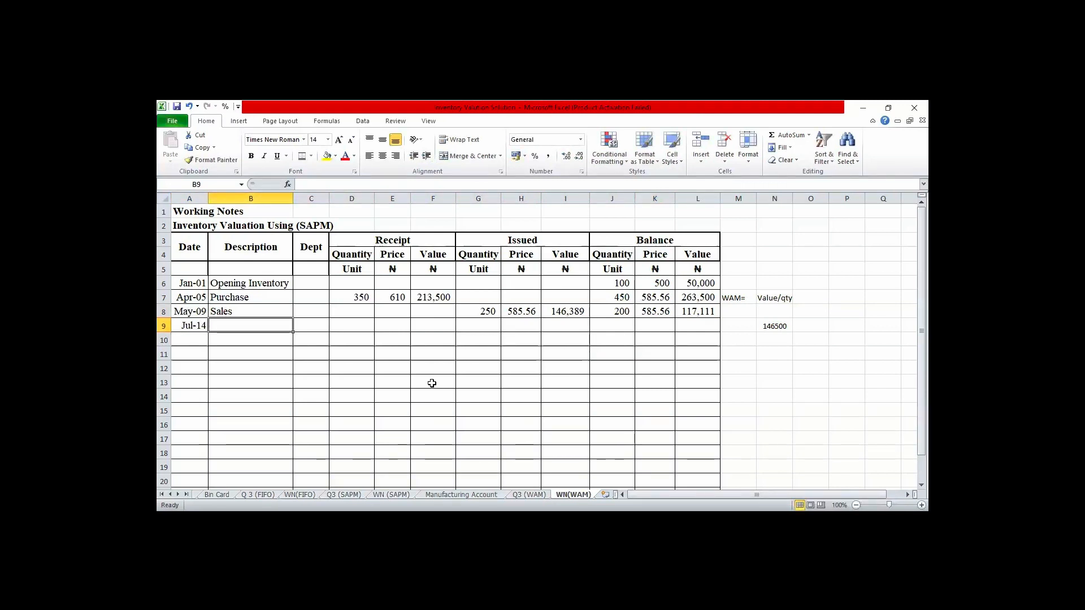
type("Purchase")
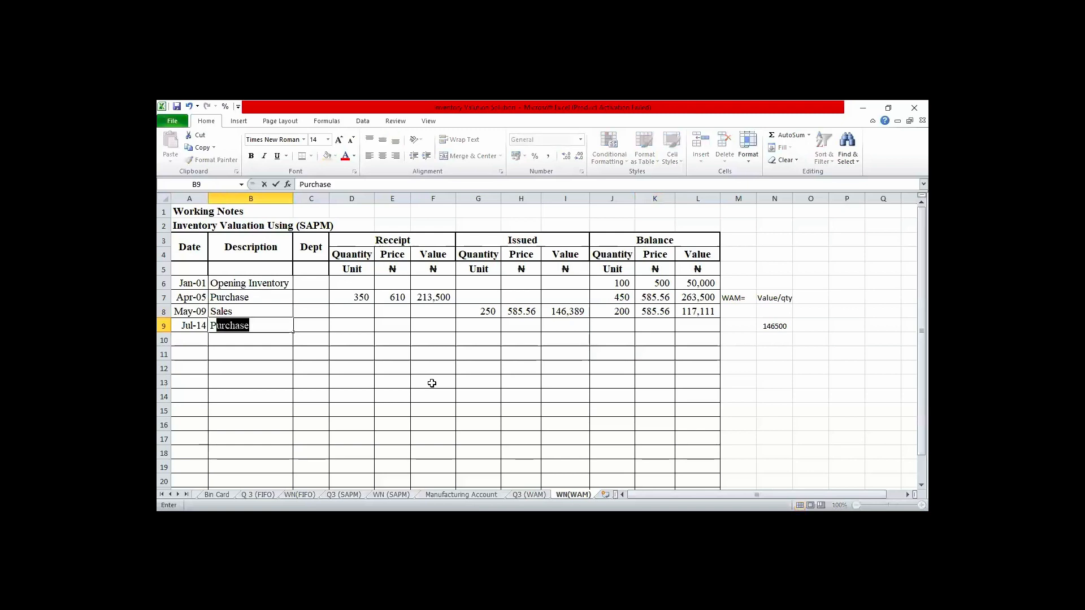
key("Tab")
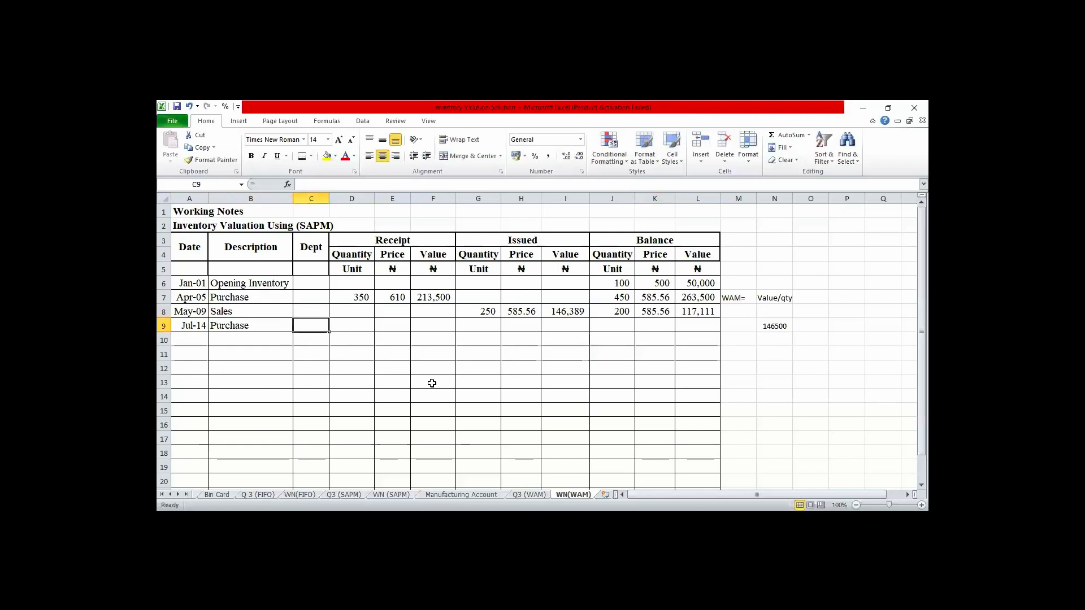
- Enter the July 14 receipt quantity 550 in D9 and price 710 in E9
key("Tab")
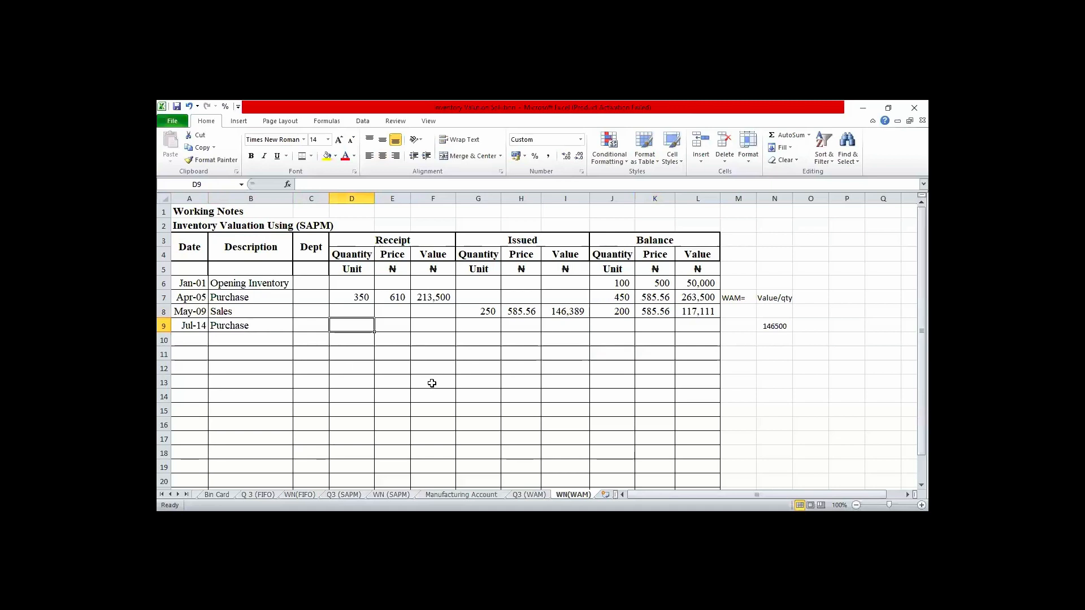
type("55")
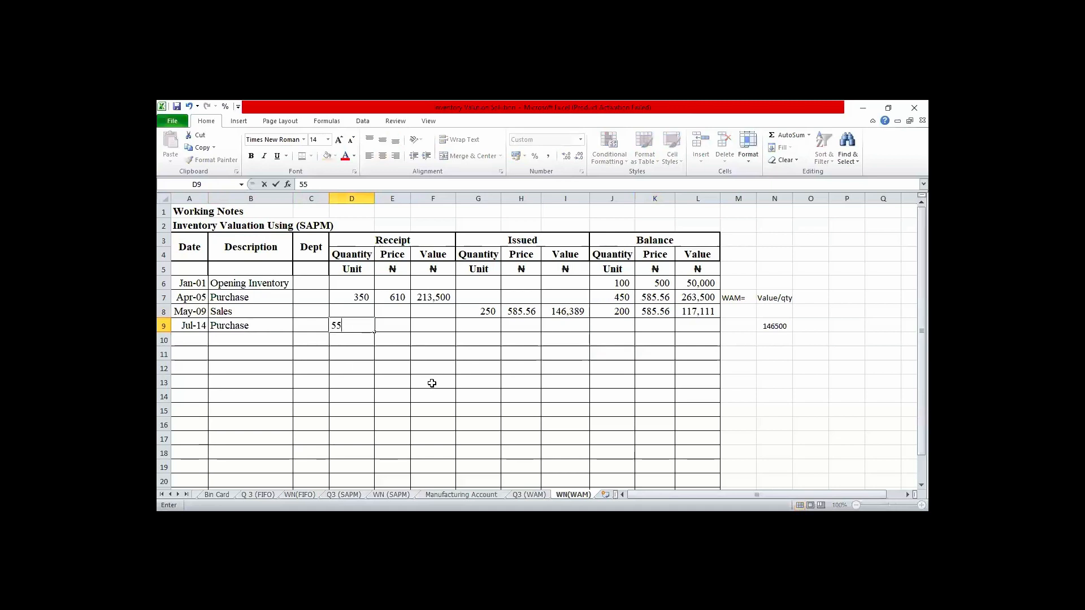
type("0")
key("Tab")
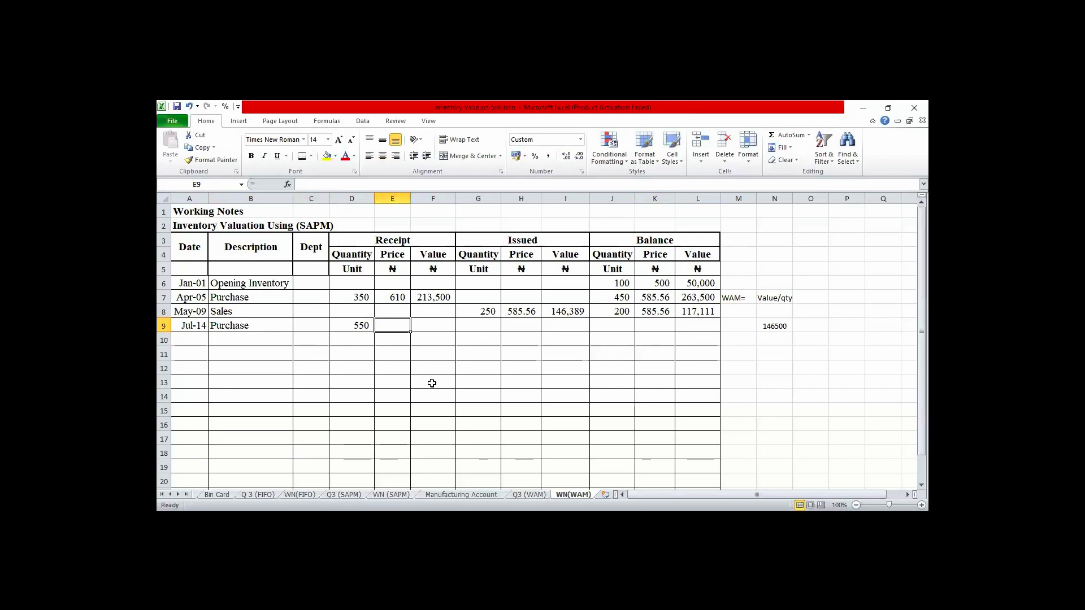
type("710")
key("Tab")
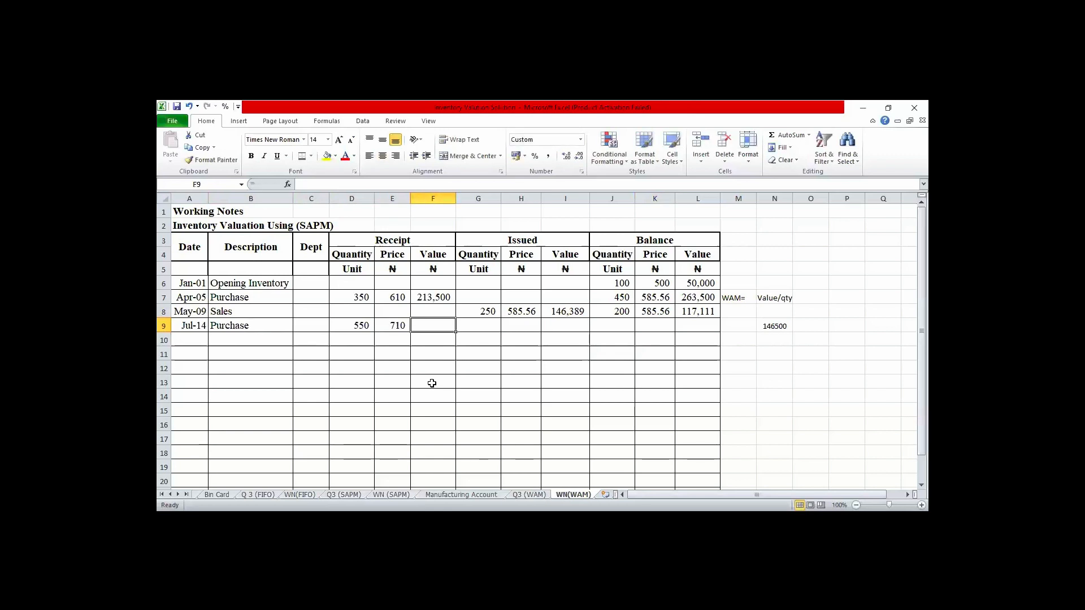
- Calculate the July 14 receipt value in F9 as quantity times price with =D9*E9
type("=")
key("Left")
key("Left")
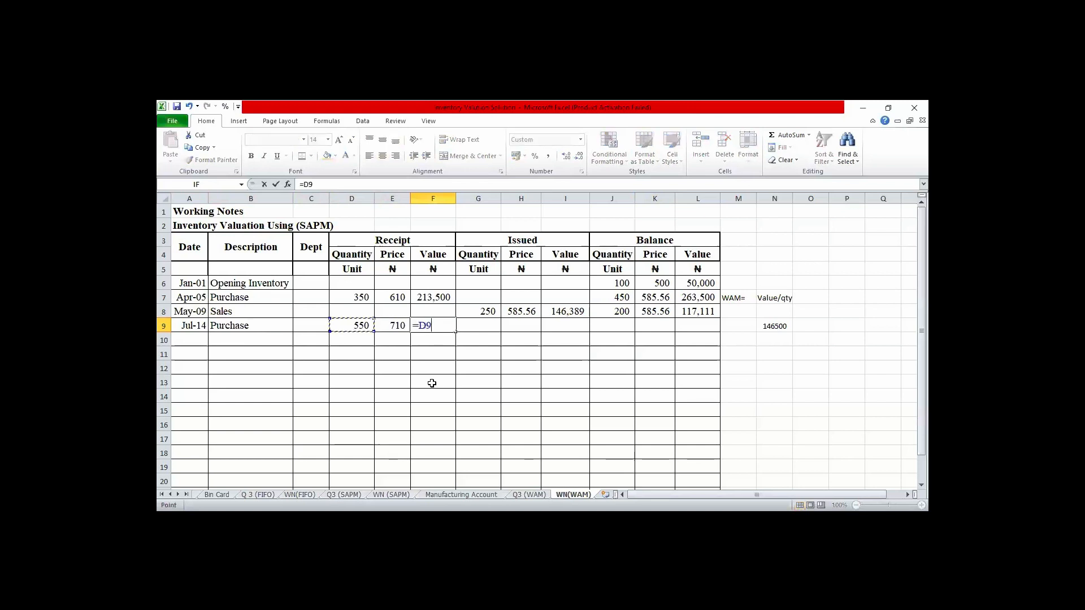
type("*")
key("Left")
key("Tab")
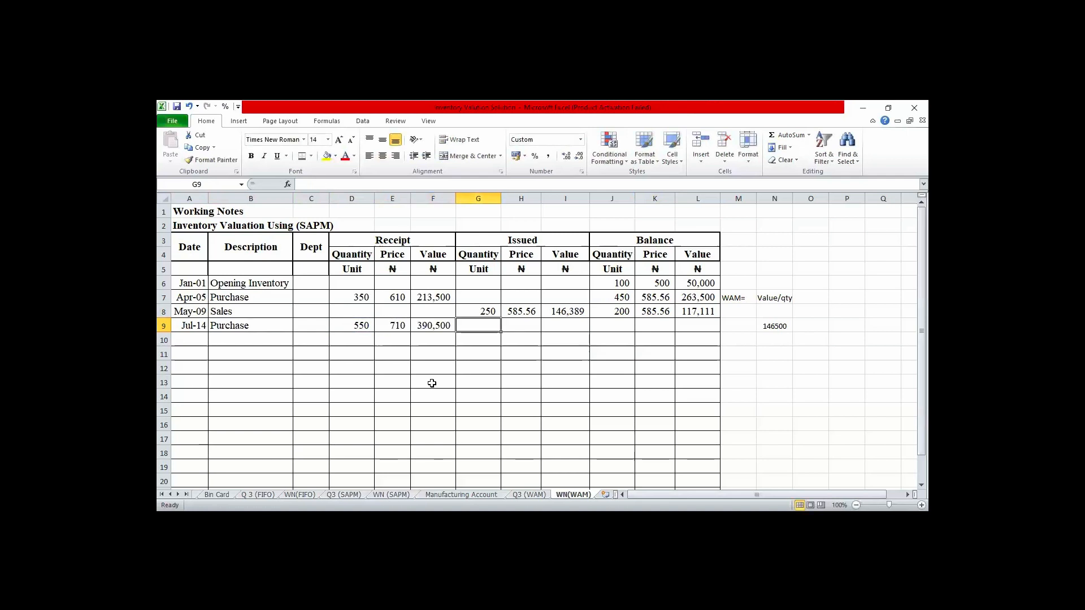
- Calculate the balance quantity after the July 14 purchase in J9 with the formula =J8+D9
key("Tab")
key("Tab")
key("Tab")
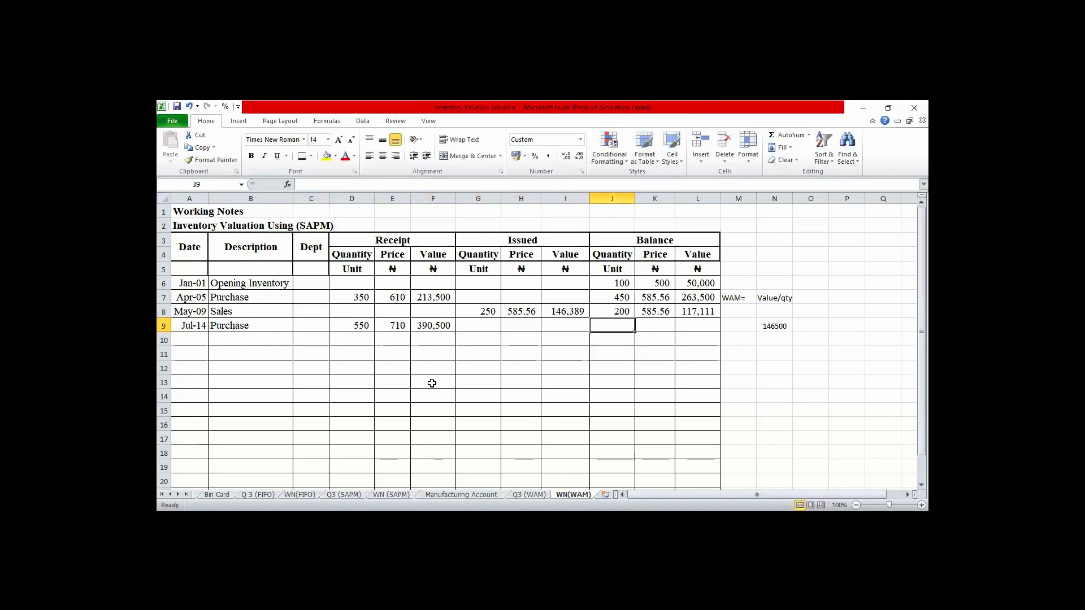
type("=")
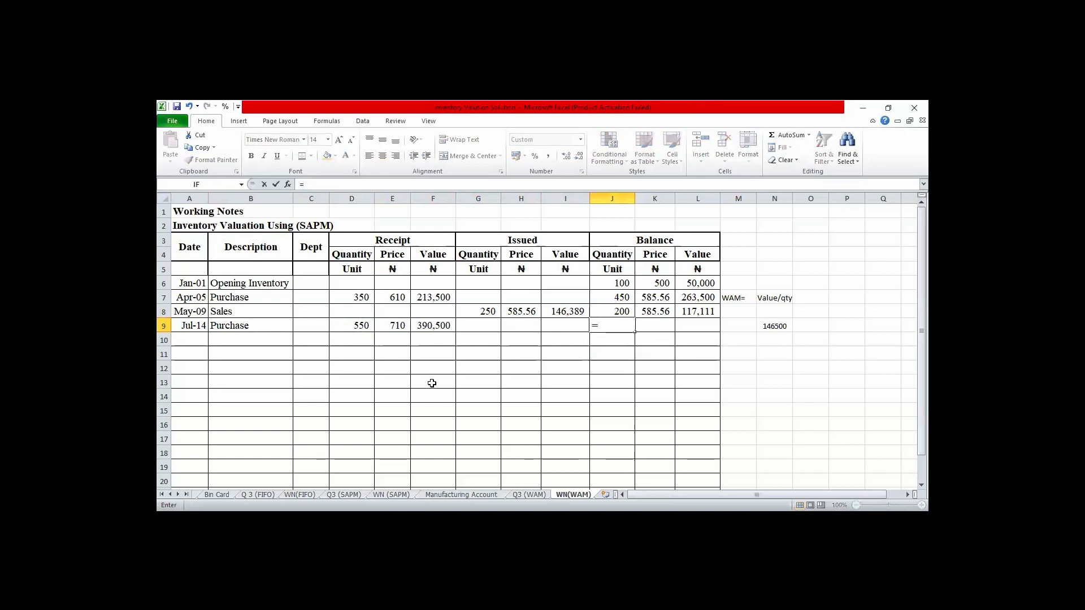
left_click(613, 315)
type("+")
left_click(361, 325)
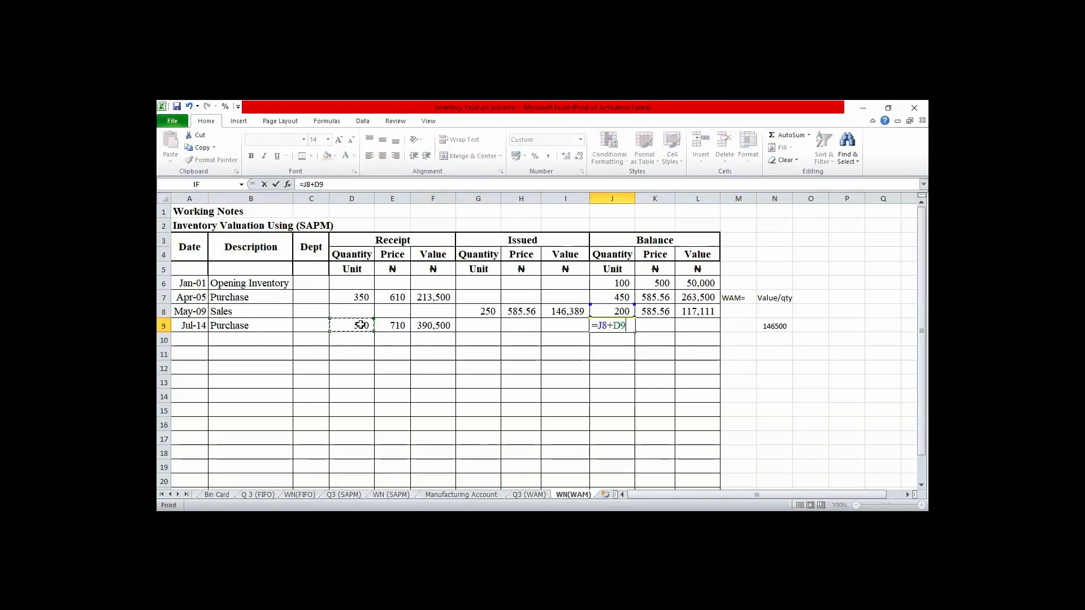
key("Return")
- Calculate the balance value after the July 14 purchase in L9 by adding the receipt value with =L8+F9
key("Tab")
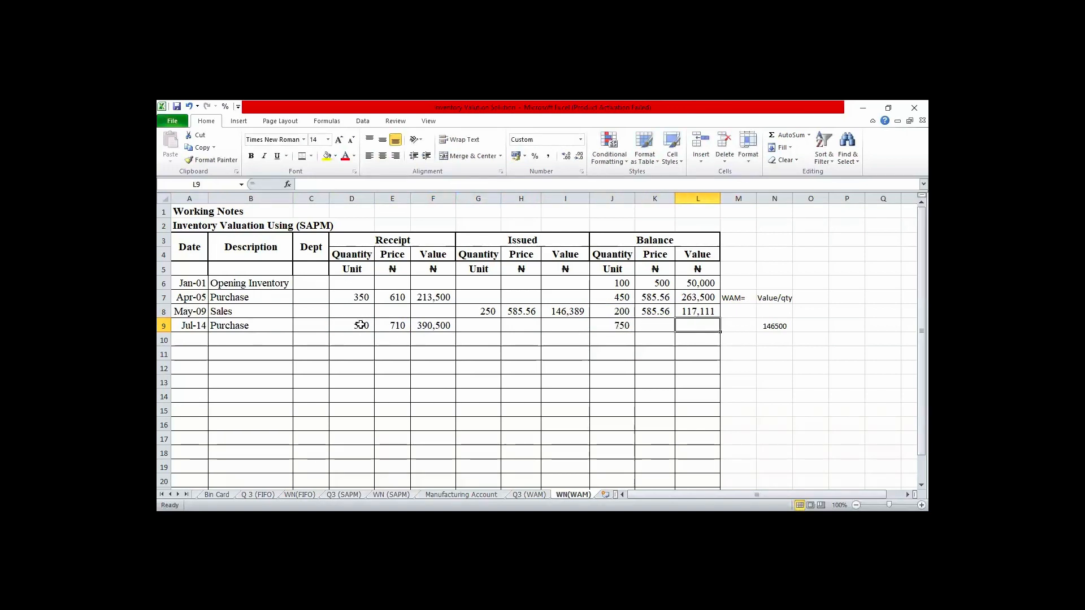
type("=")
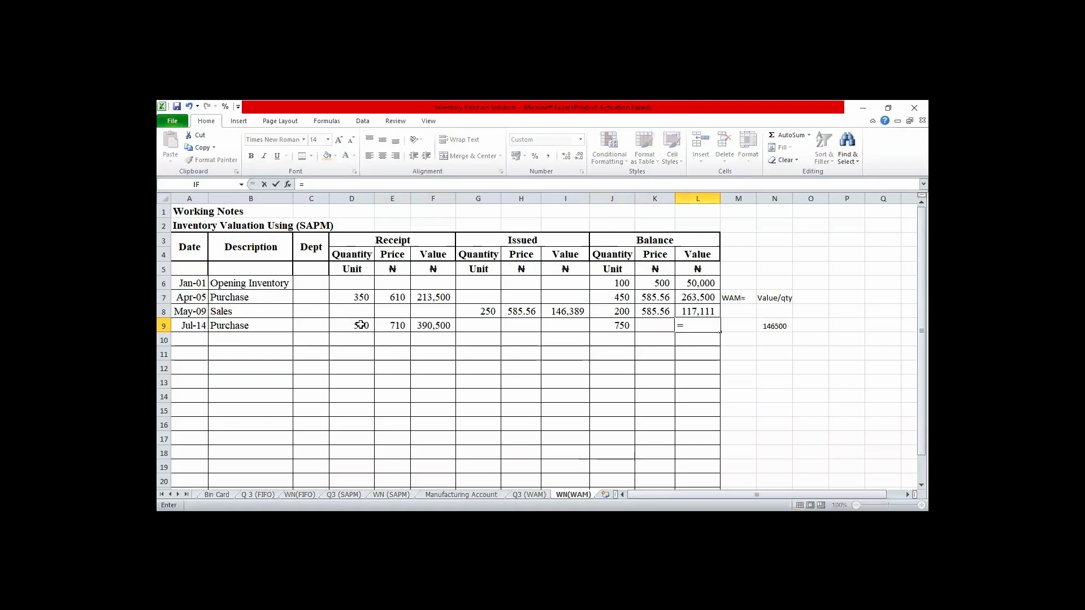
key("Up")
type("+6")
key("BackSpace")
left_click(430, 327)
key("Return")
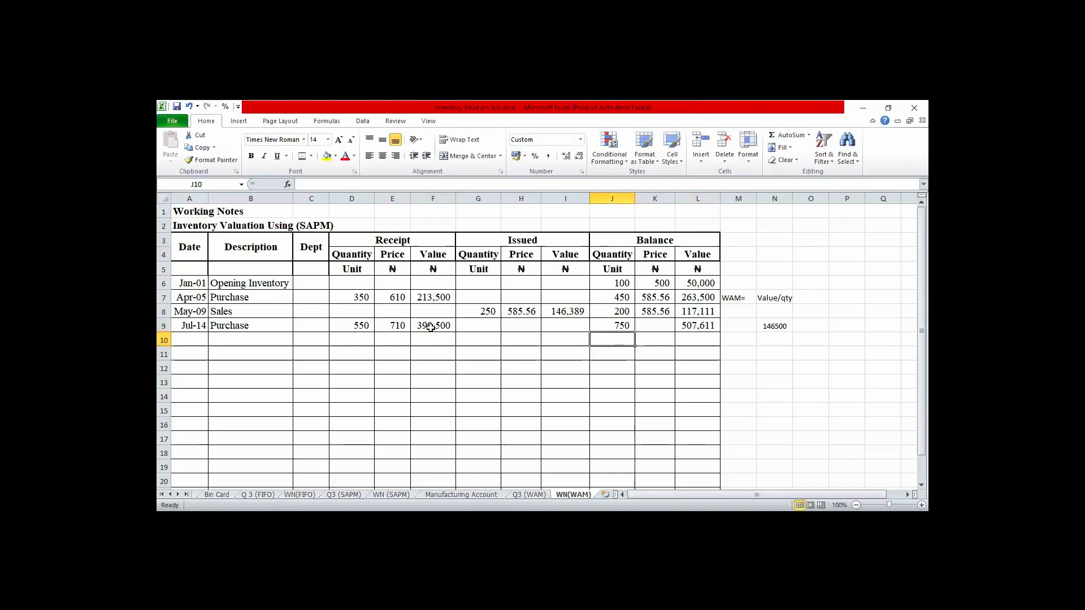
- Calculate the weighted average balance price for July 14 in K9 with =L9/J9 and show it with two decimal places
key("Left")
key("Left")
key("Left")
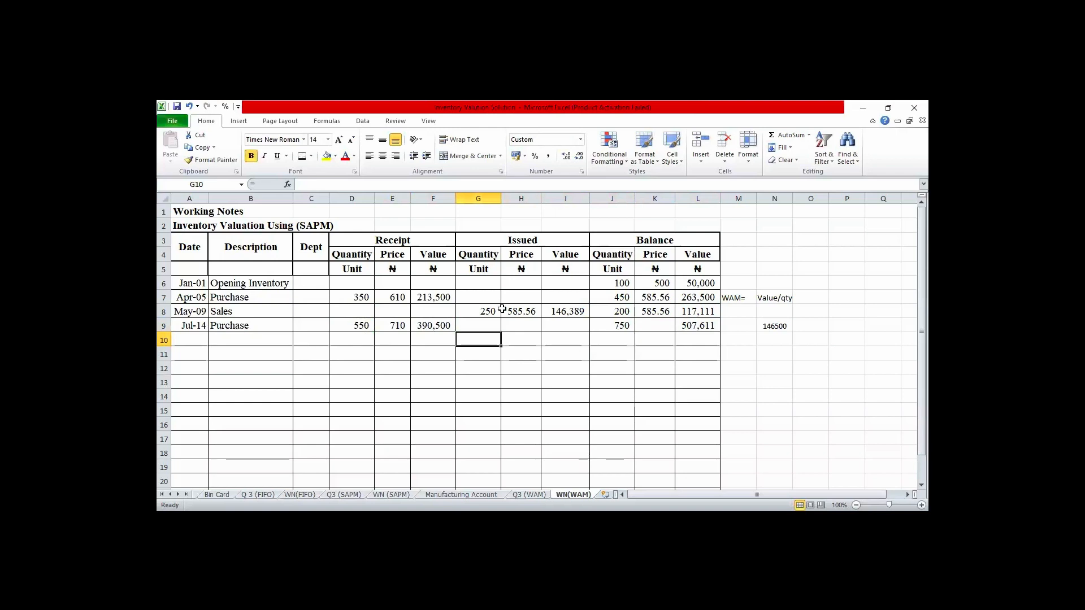
left_click(655, 325)
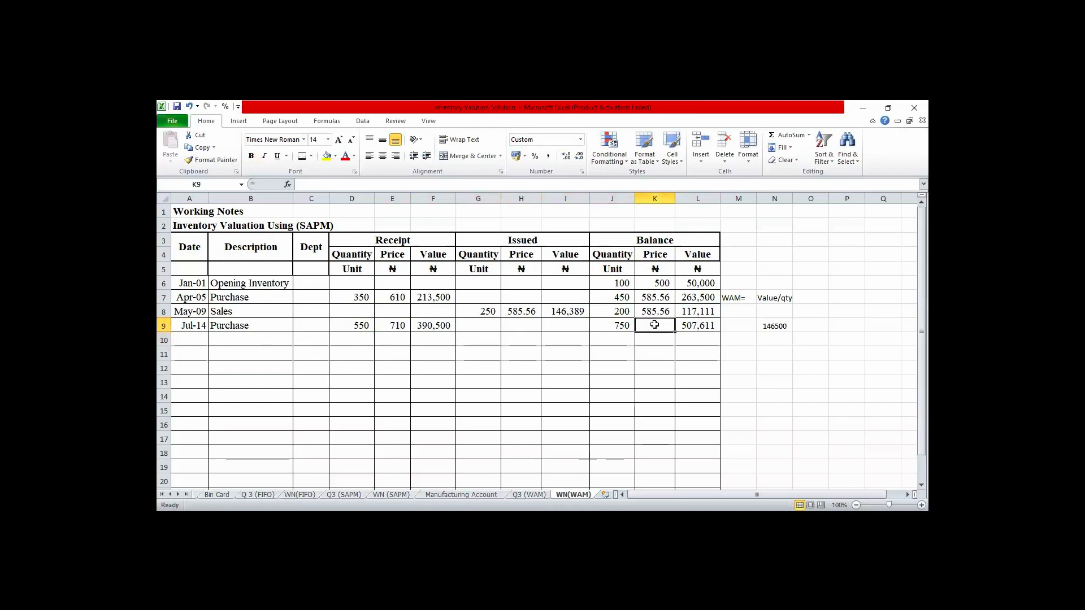
type("=")
key("Right")
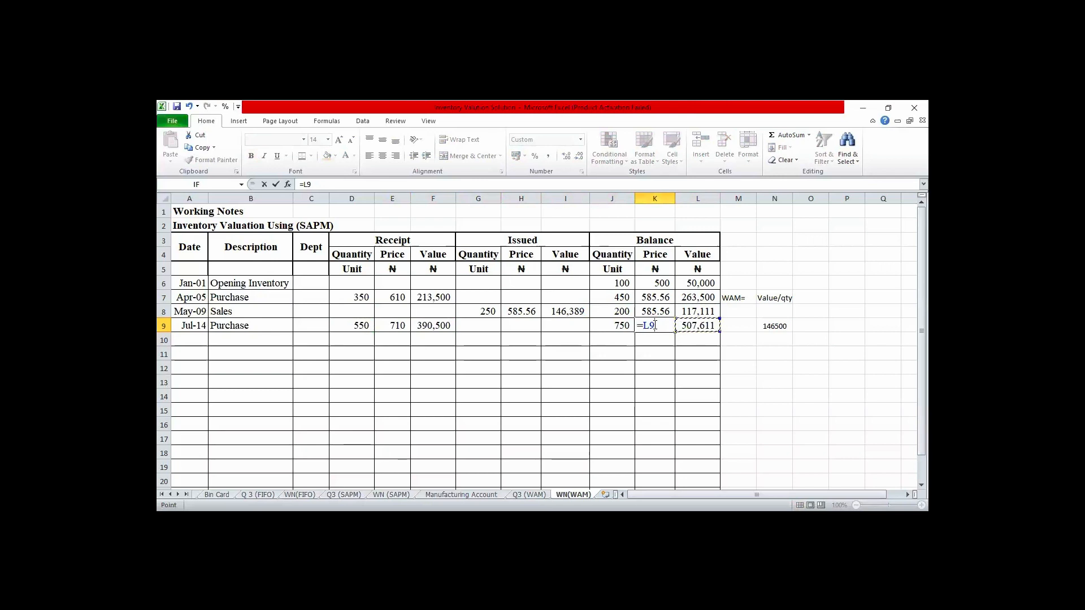
type("/")
left_click(623, 327)
key("Return")
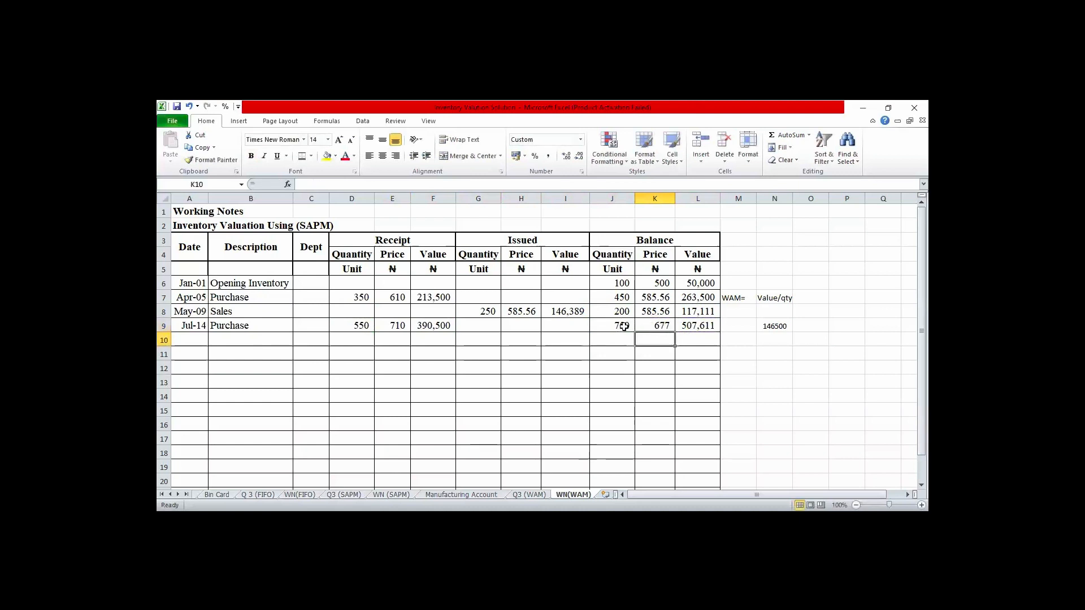
left_click(671, 326)
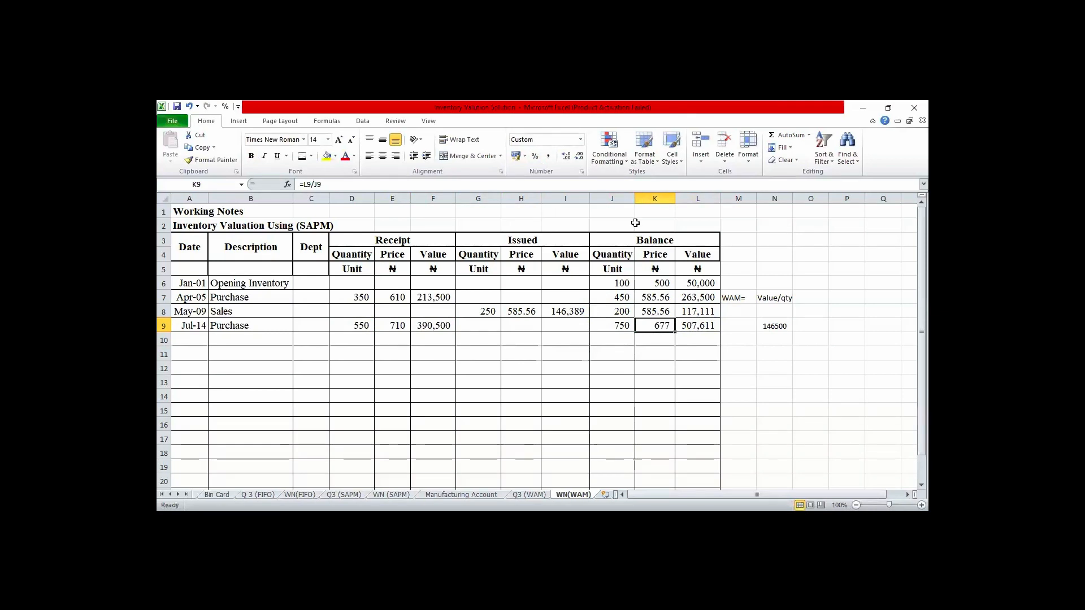
left_click(566, 156)
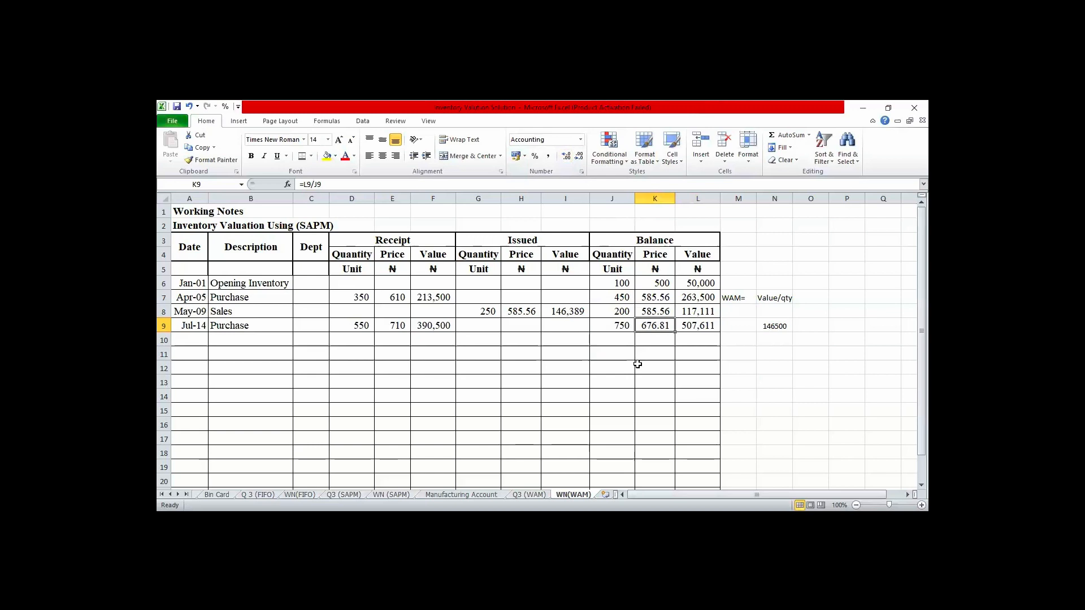
- Start the next transaction in row 10 with the date July 25 in A10 and the description Sales in B10
key("Down")
key("Left")
key("Left")
key("Left")
key("Left")
key("Left")
key("Left")
key("Left")
key("Left")
key("Left")
key("Left")
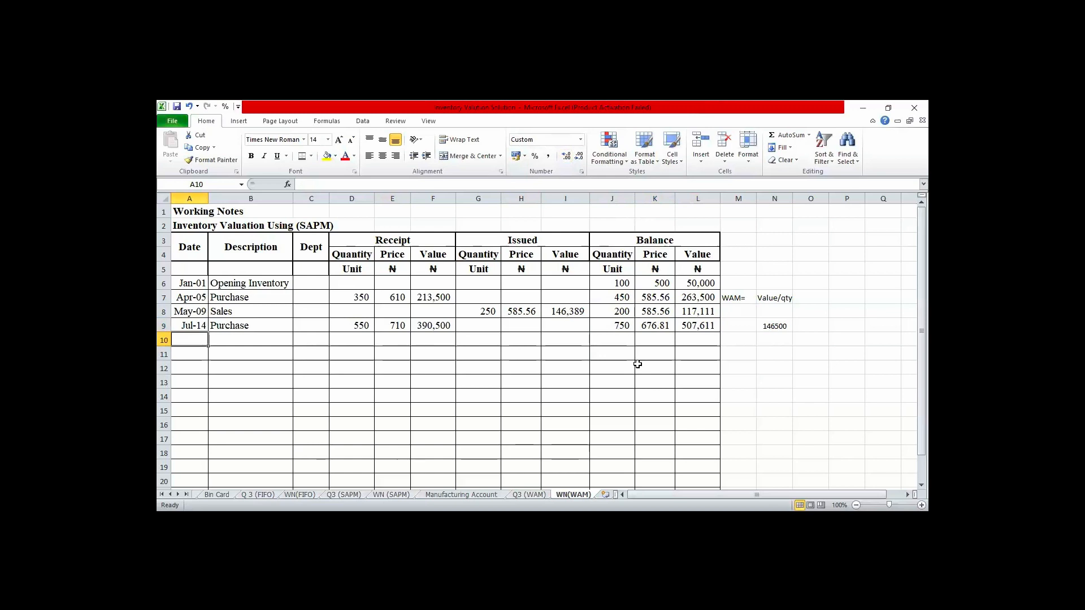
type("Ju")
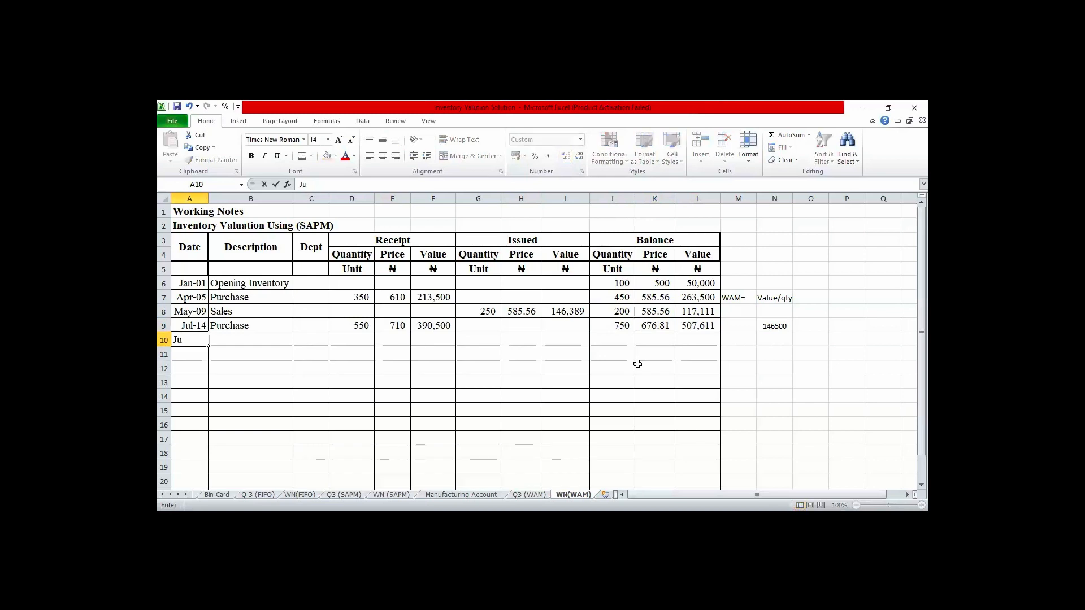
type("ly 25")
key("Tab")
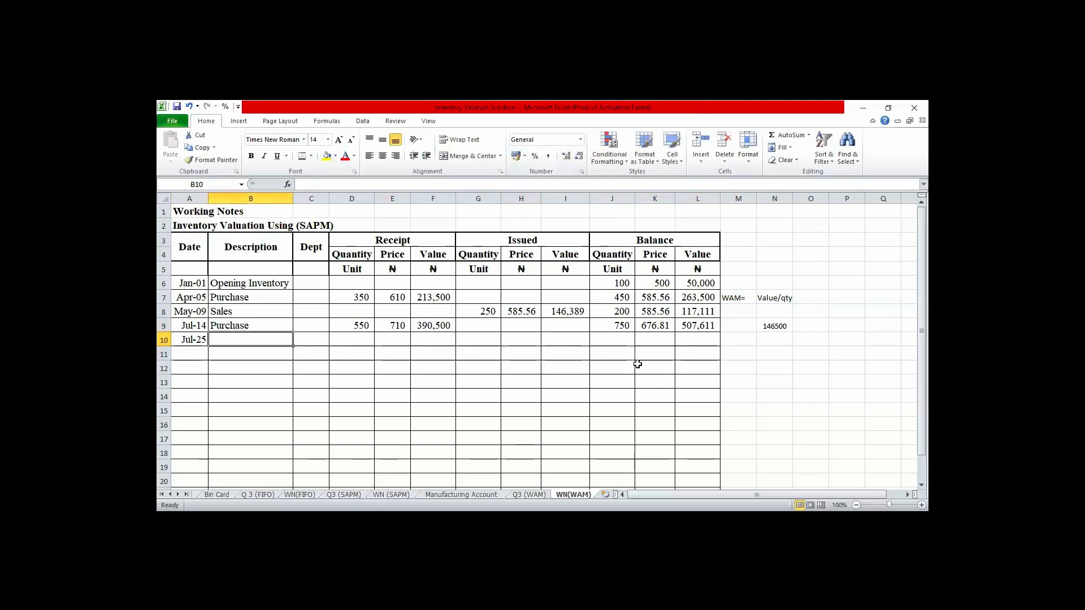
type("Sales")
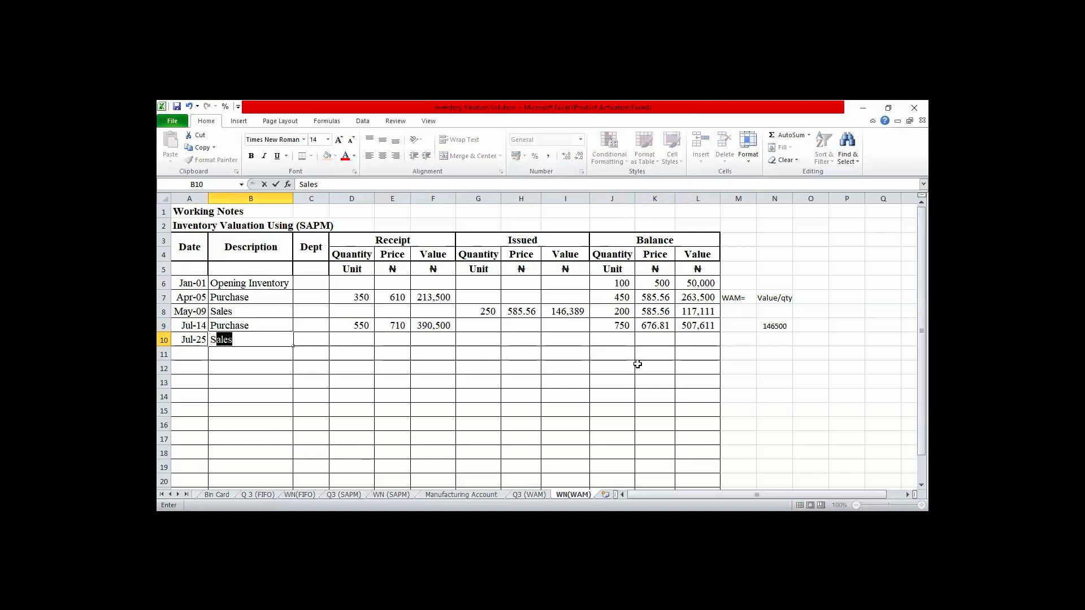
key("Tab")
key("Tab")
key("Tab")
key("Tab")
key("Tab")
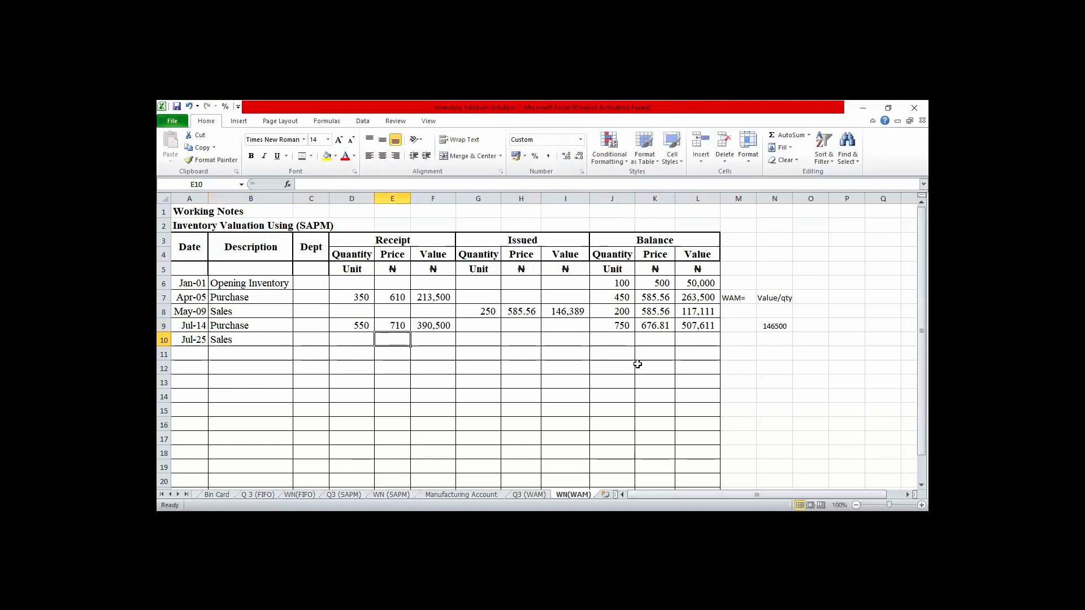
- Enter 250 as the issued quantity for the July 25 sale in G10
type("250")
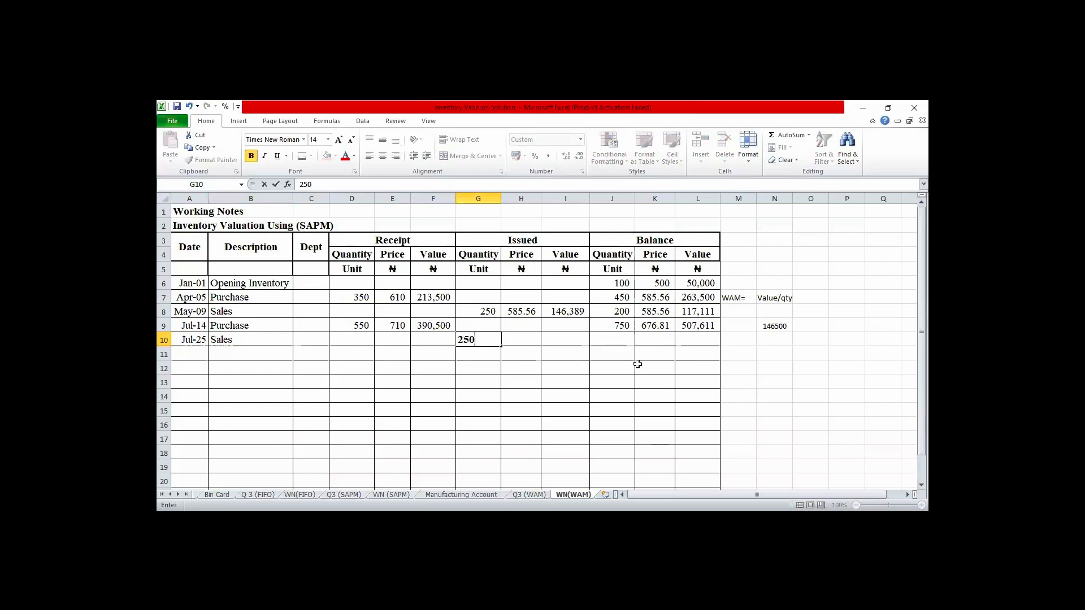
key("Tab")
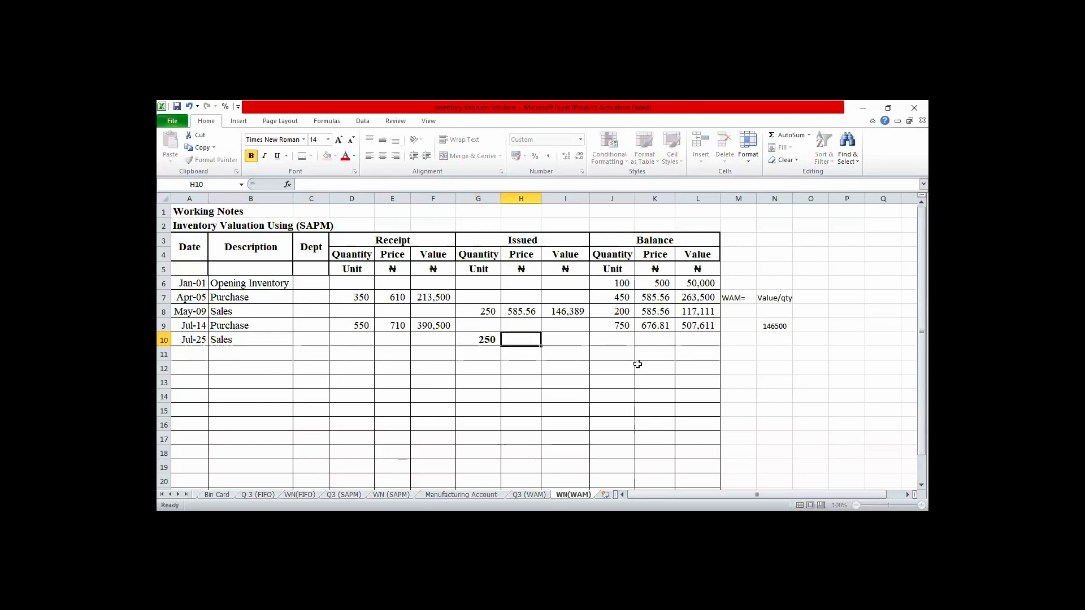
- Set the July 25 issue price in H10 to the previous balance price with =K9 and show it with two decimal places
type("=")
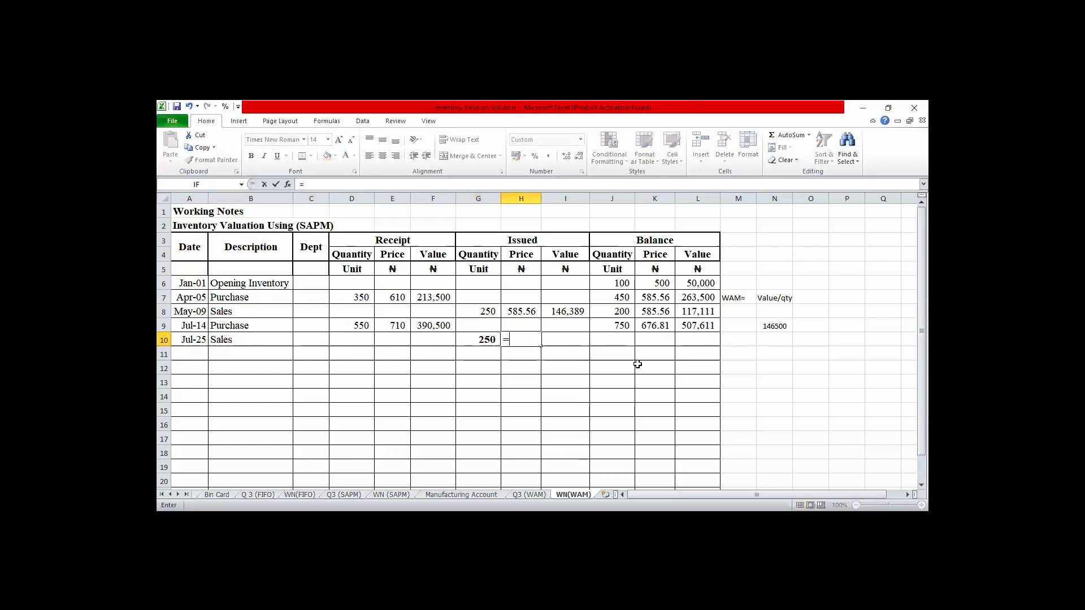
key("Right")
key("Right")
key("Right")
key("Up")
key("Return")
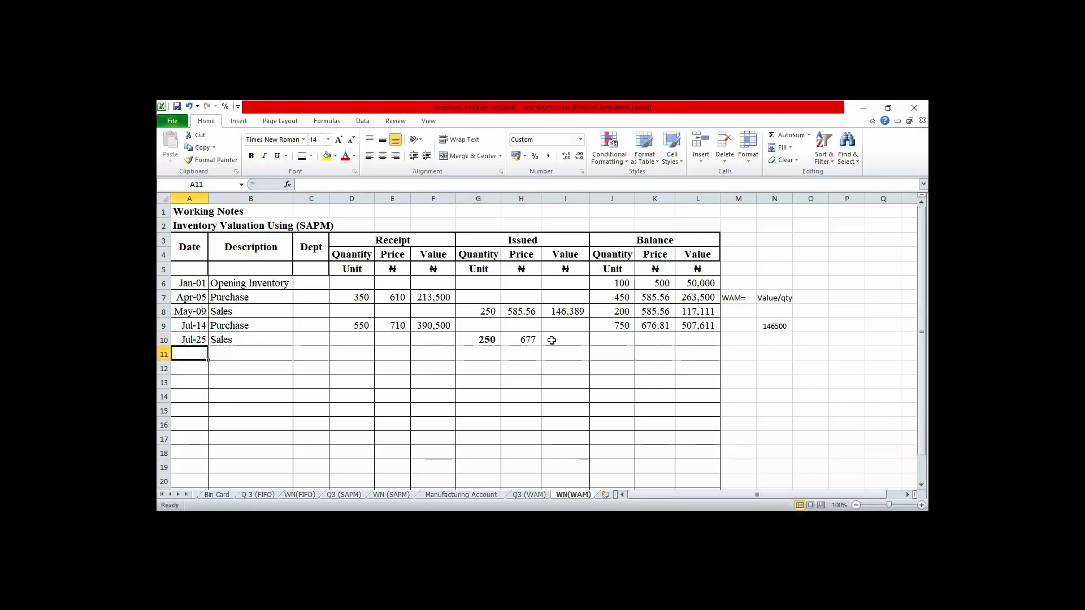
left_click(531, 339)
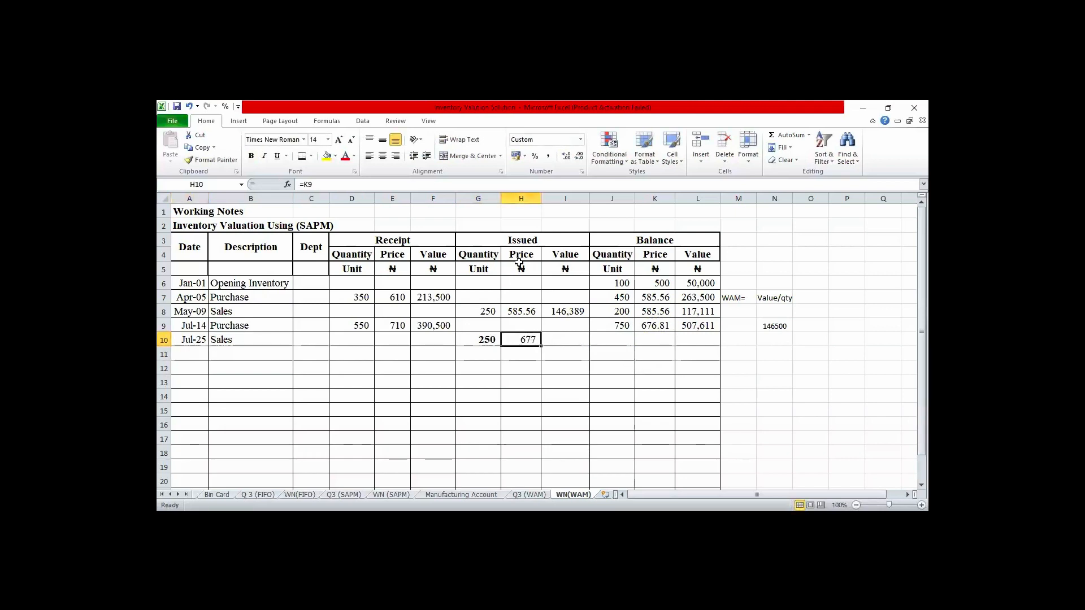
left_click(567, 155)
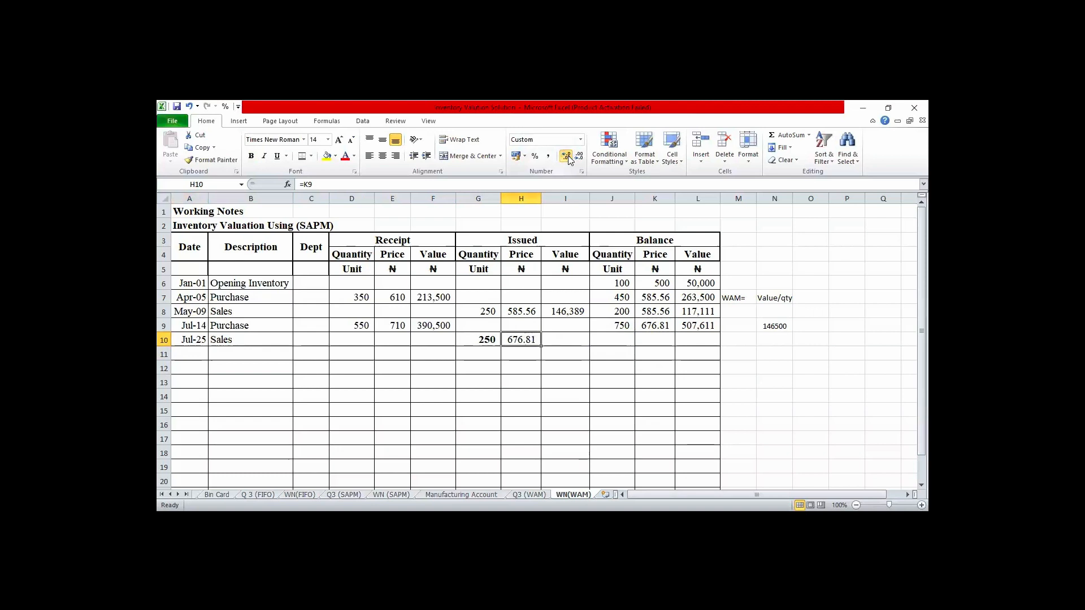
- Calculate the July 25 issued value in I10 as quantity times price with =G10*H10
left_click(555, 338)
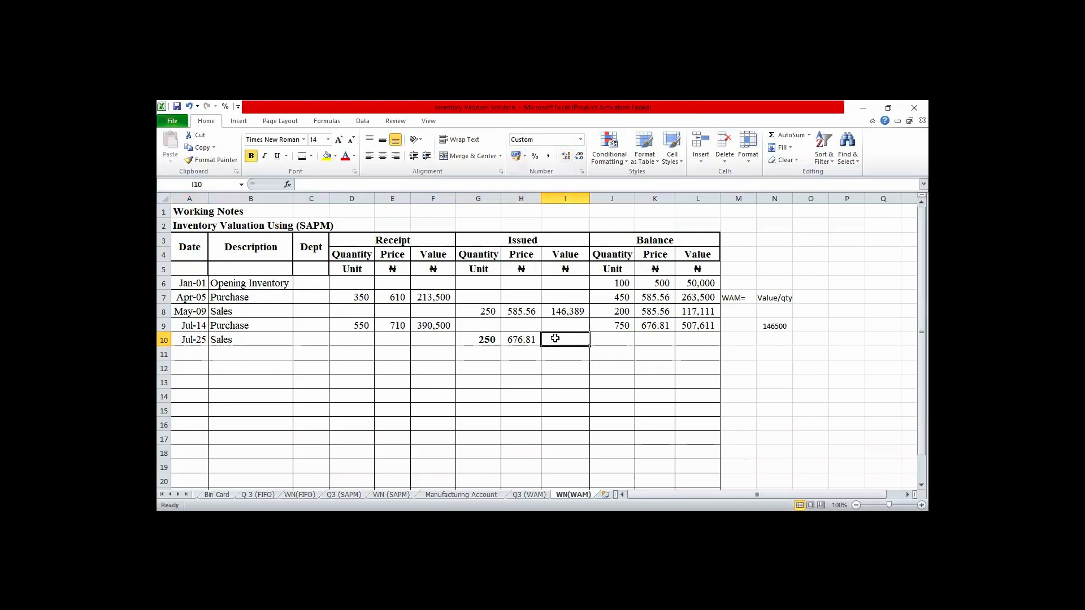
type("=")
left_click(479, 343)
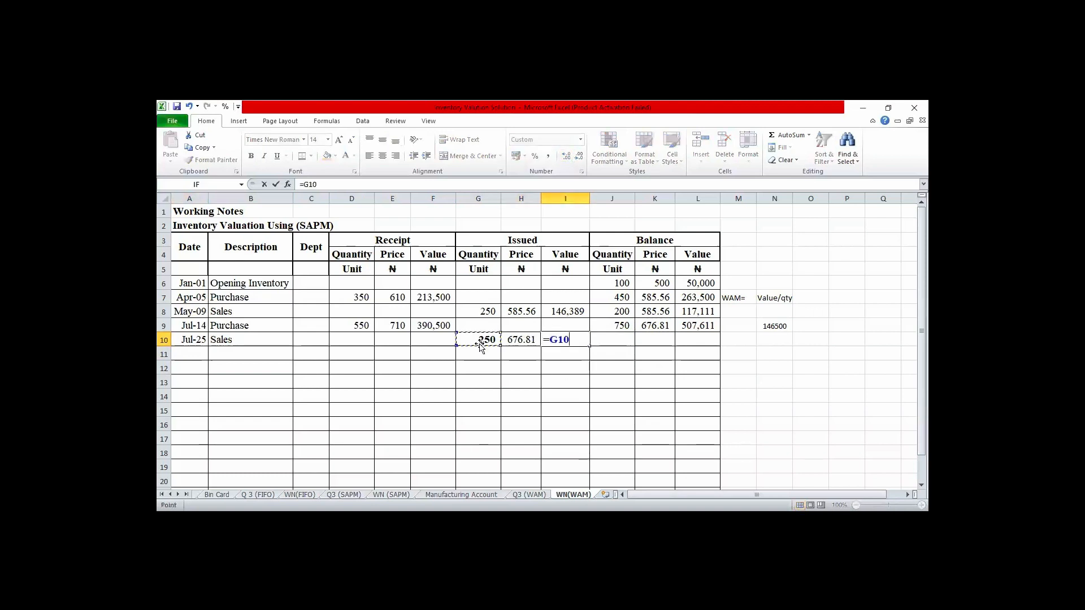
type("*")
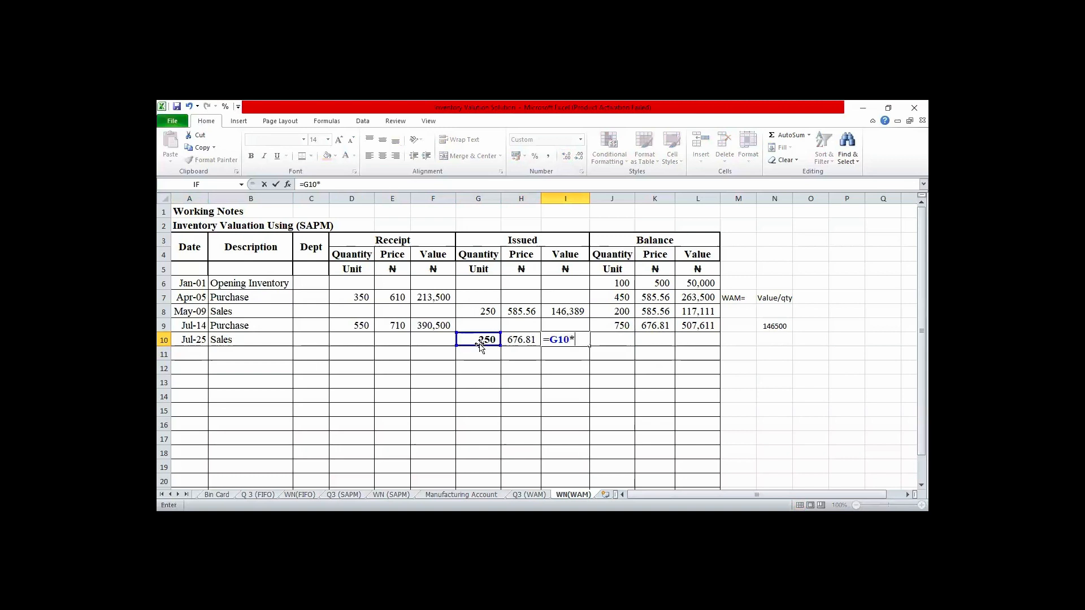
type("H10")
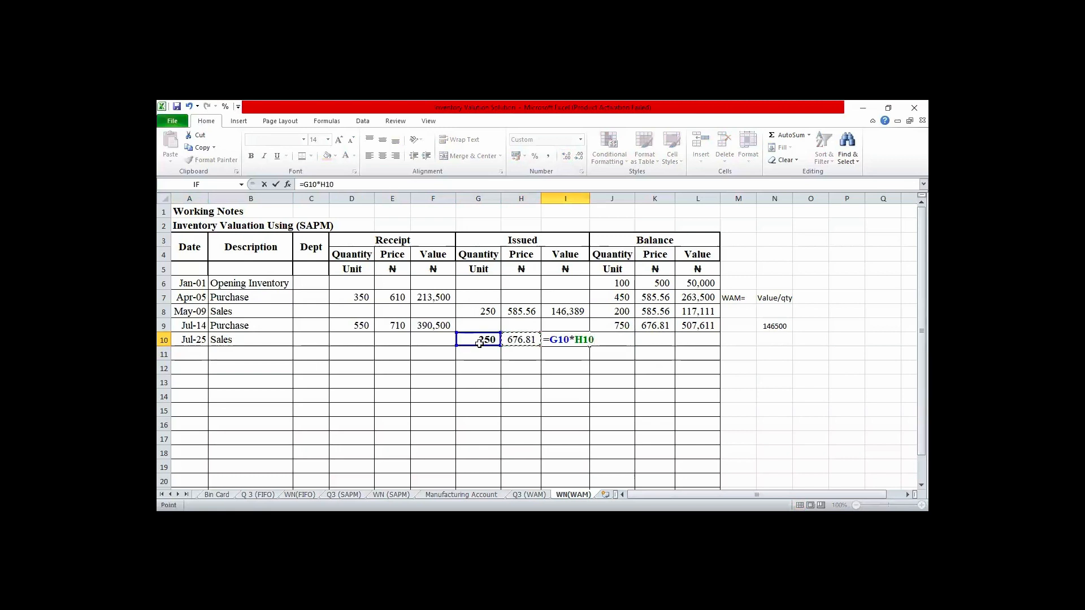
key("Return")
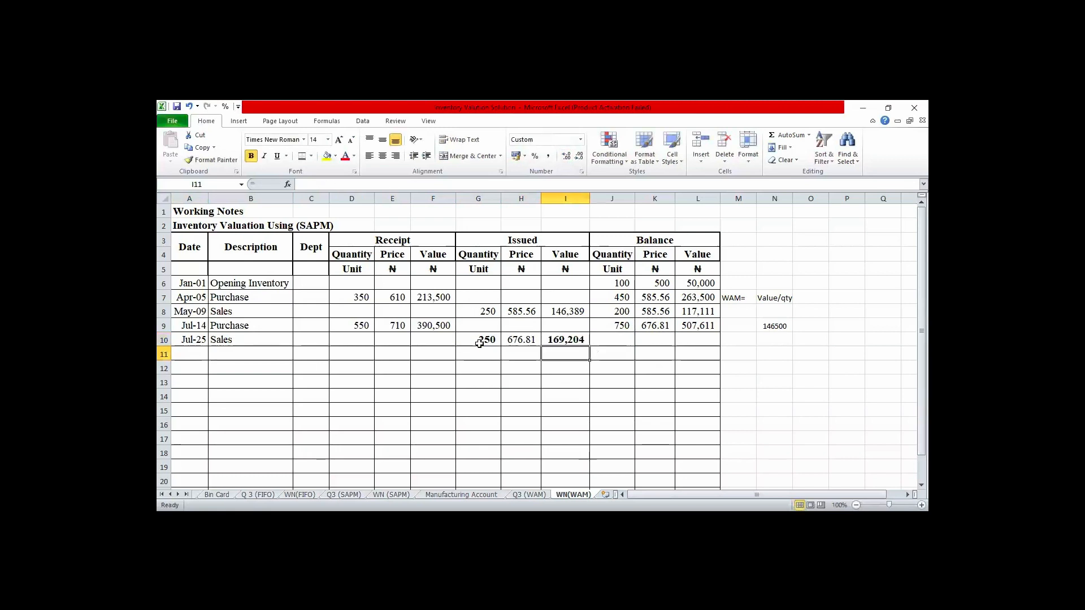
- Calculate the balance quantity after the July 25 sale in J10 with the formula =J9-G10
key("Up")
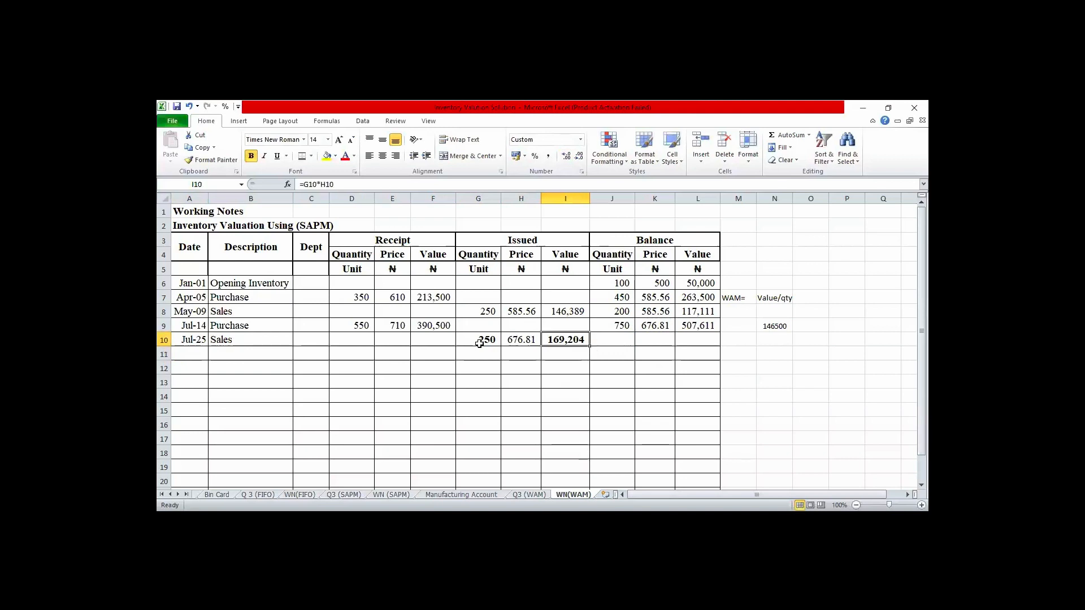
key("Right")
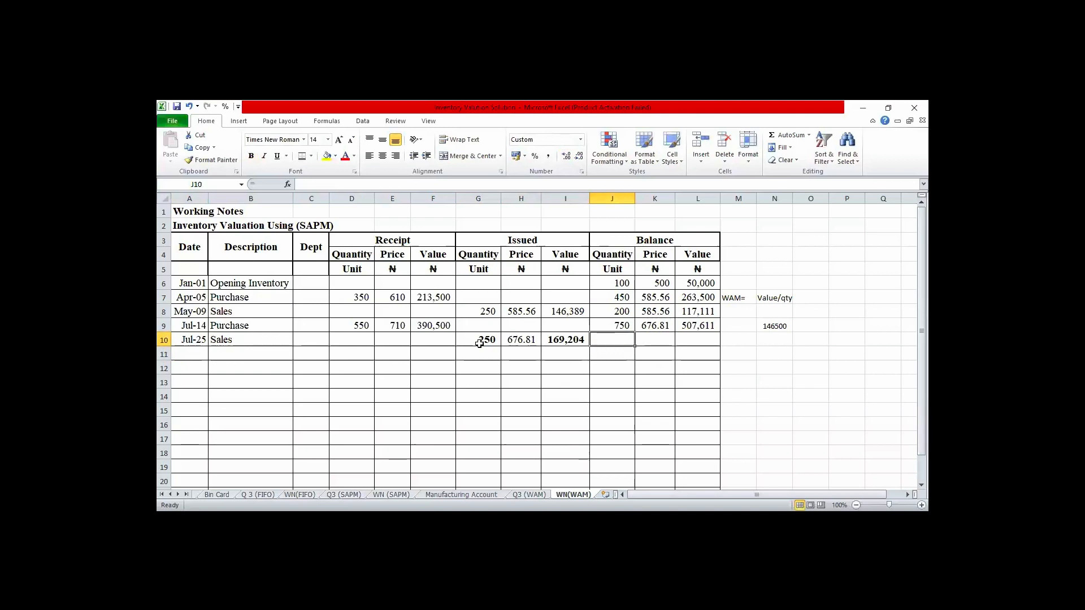
type("=")
key("Up")
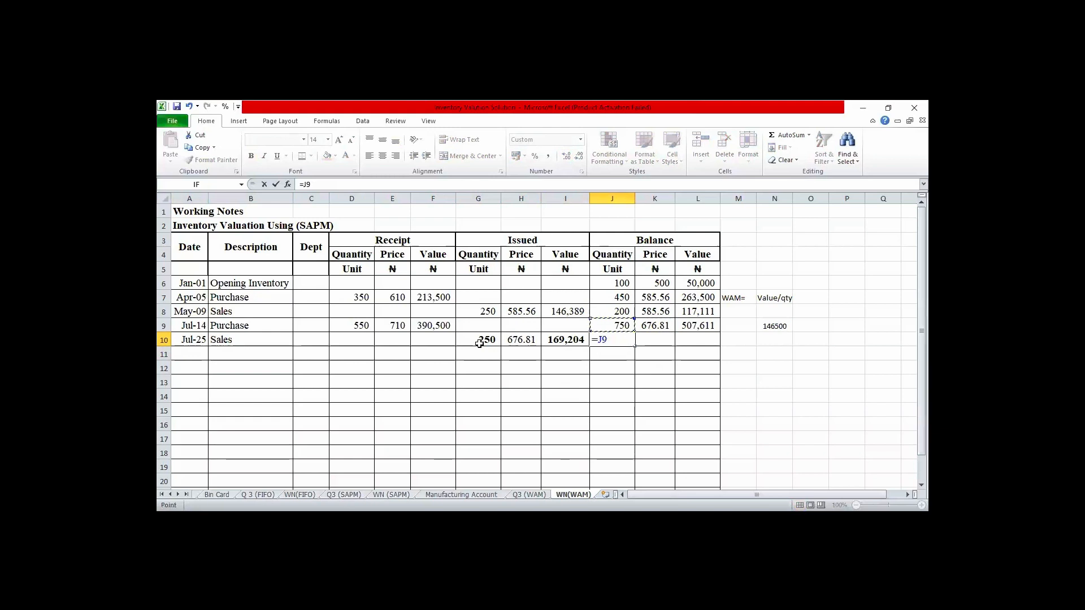
type("-")
key("Left")
key("Left")
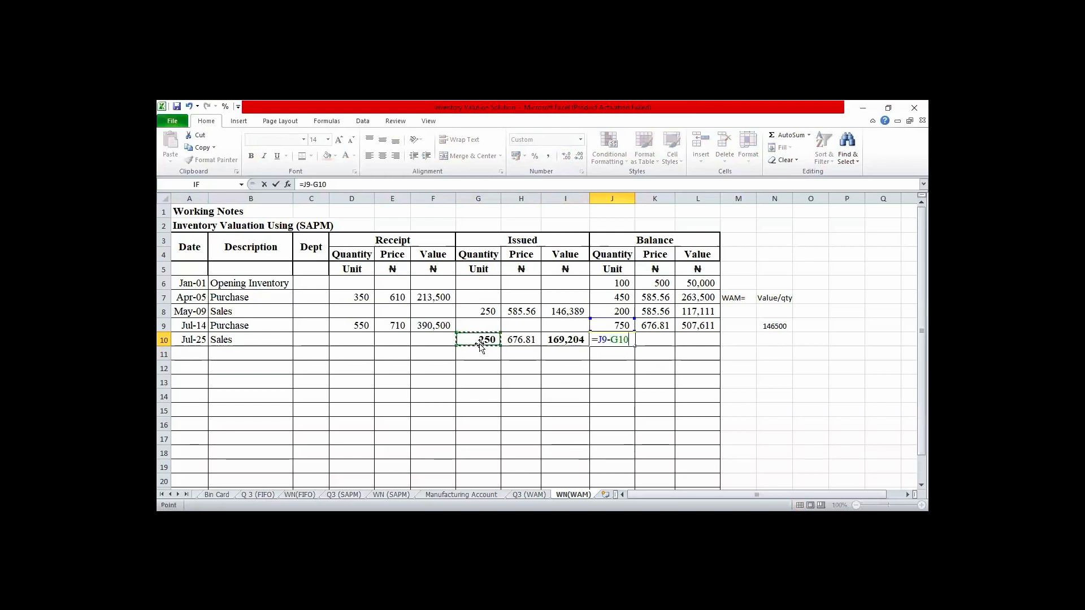
key("Return")
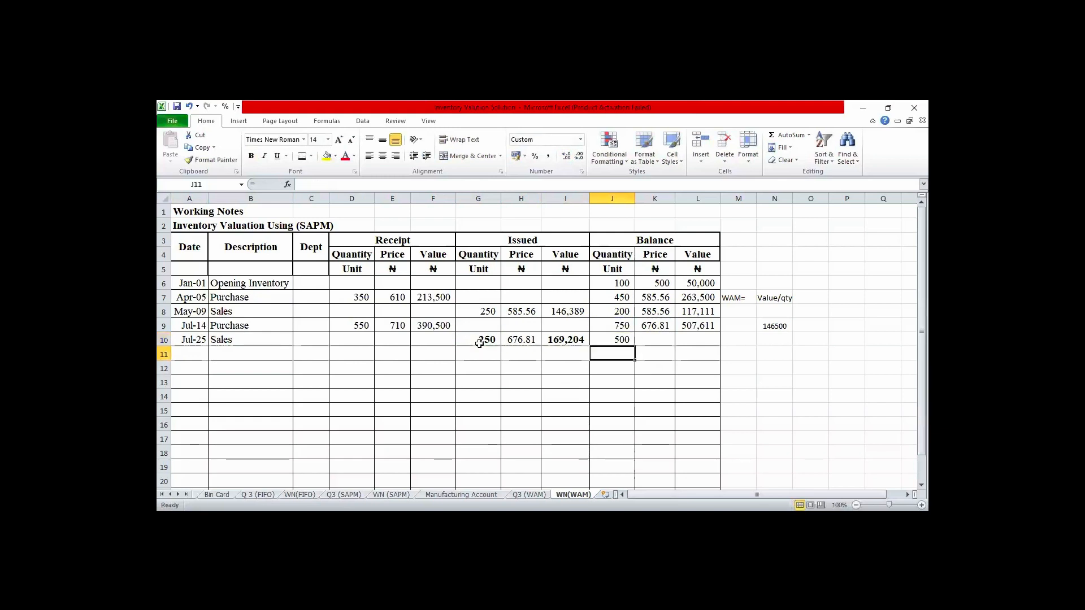
- Calculate the balance value after the July 25 sale in L10 by subtracting the issued value with =L9-I10
left_click(693, 342)
type("=")
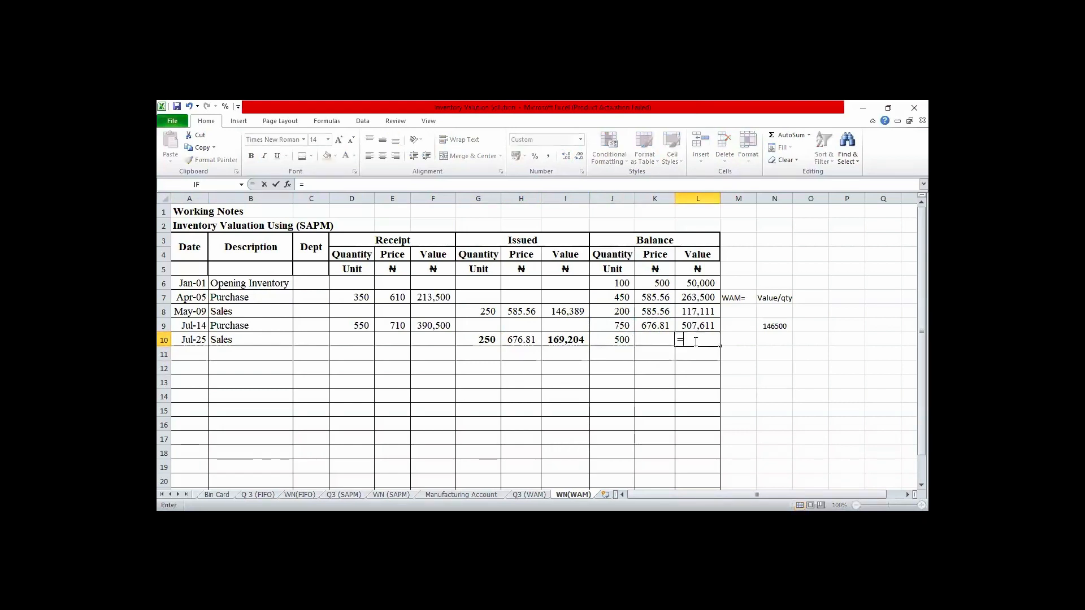
left_click(693, 324)
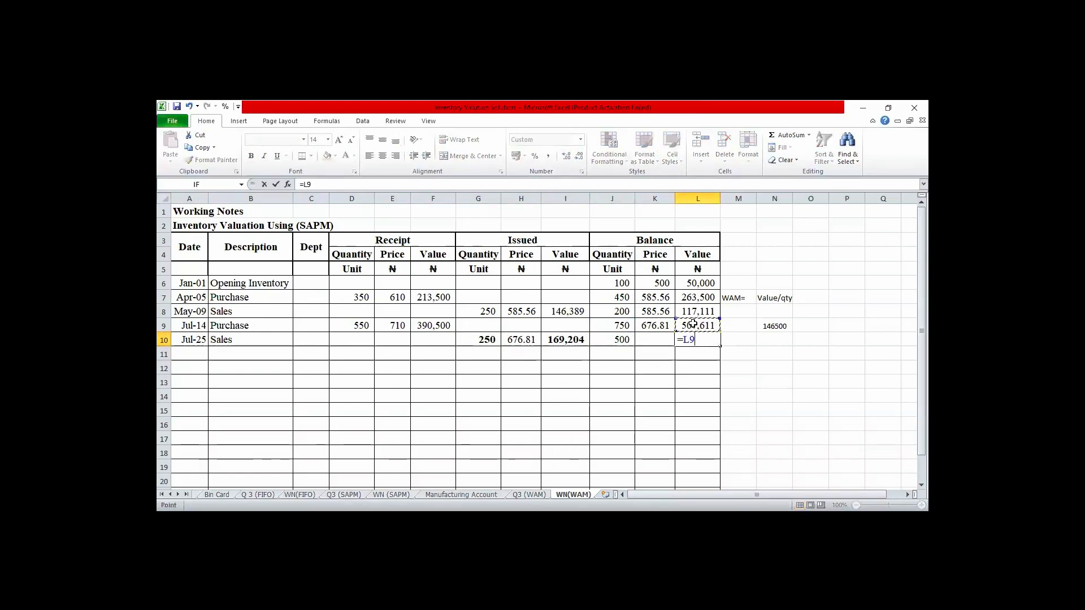
type("-")
left_click(573, 340)
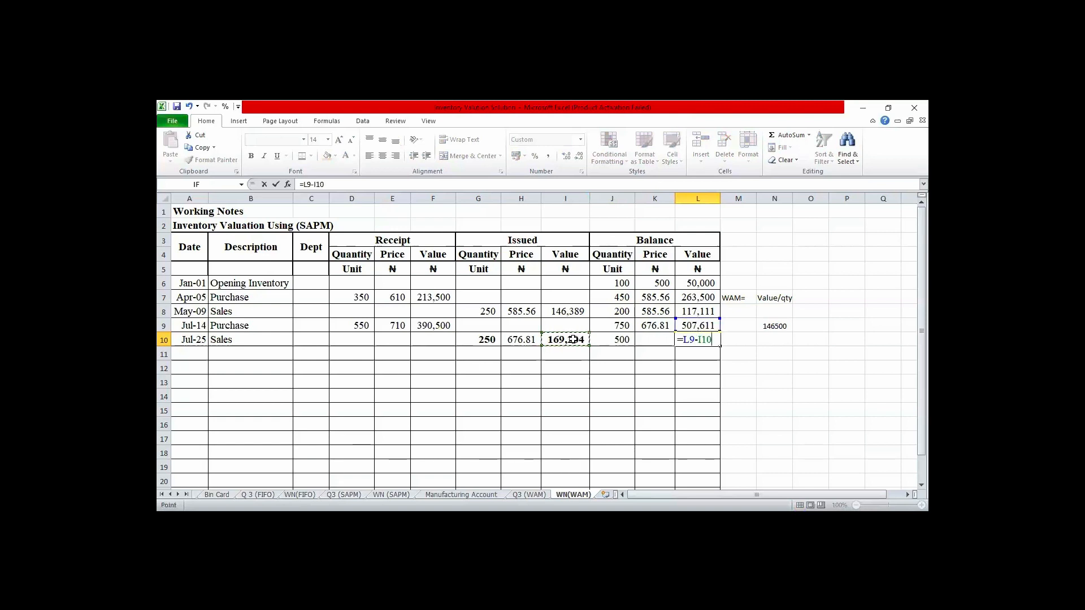
key("ctrl+Return")
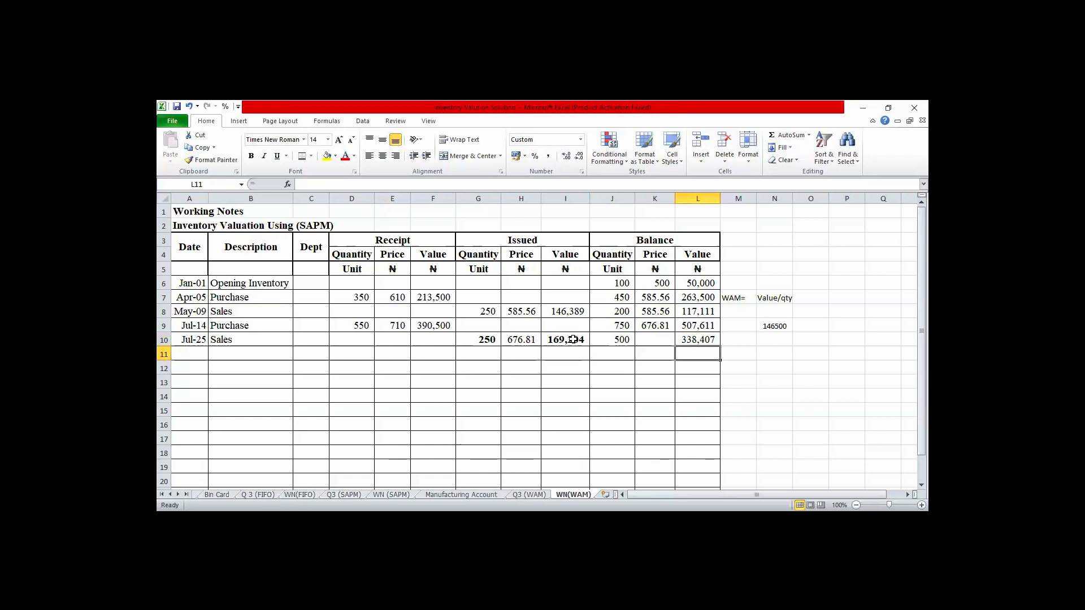
- Calculate the July 25 balance price in K10 with =L10/J10 and show it with two decimal places
key("Left")
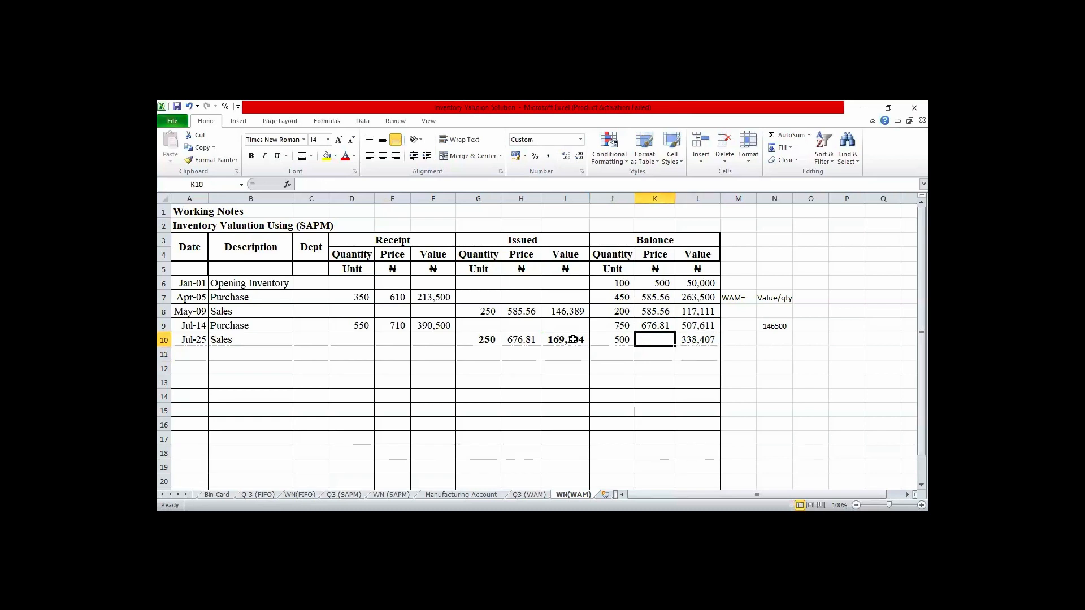
type("=")
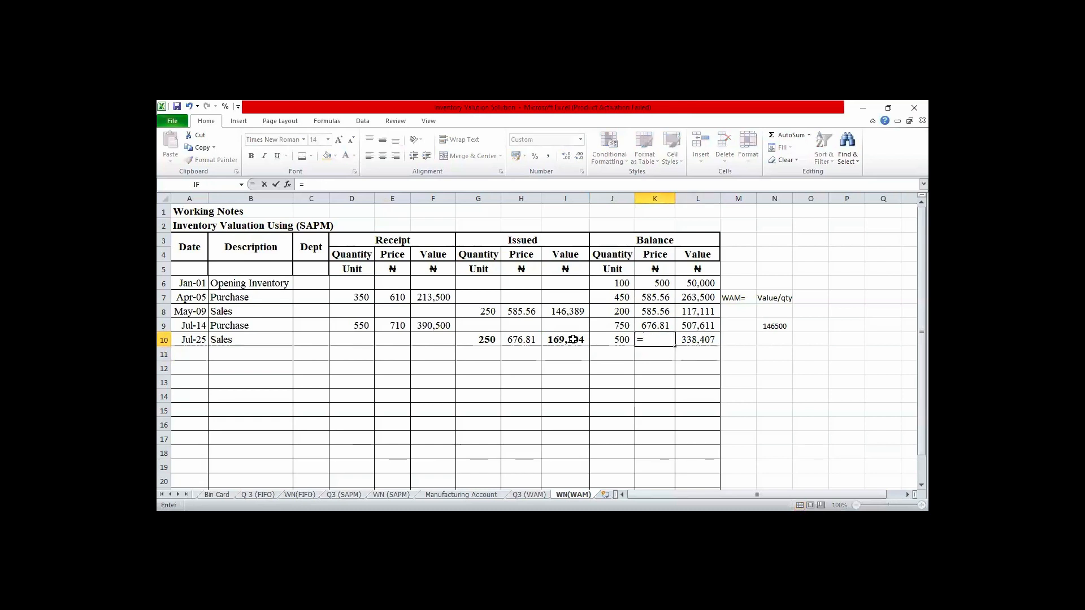
left_click(696, 339)
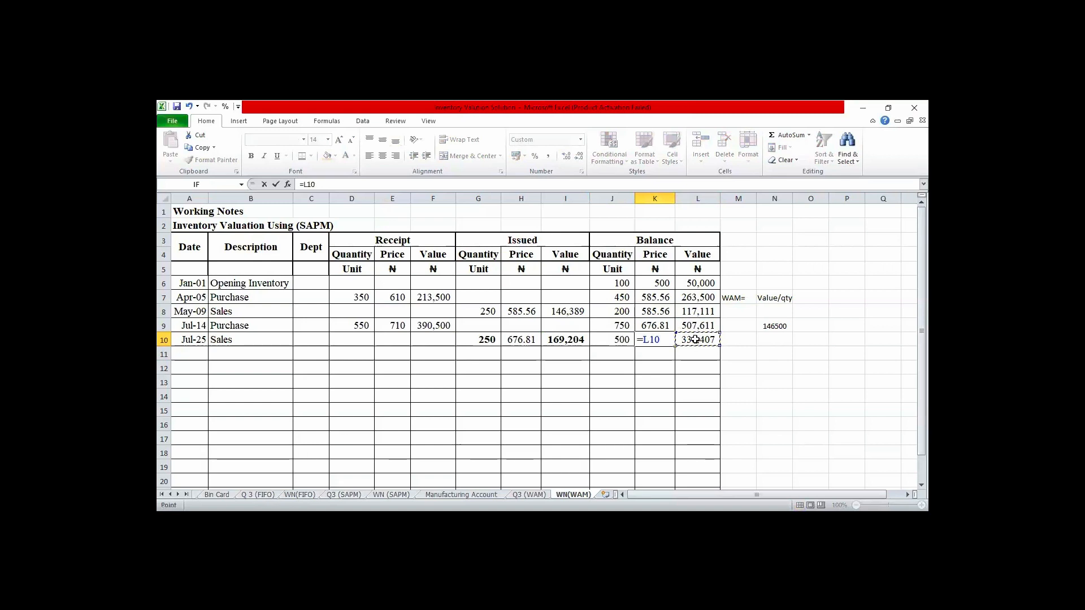
type("/")
left_click(618, 340)
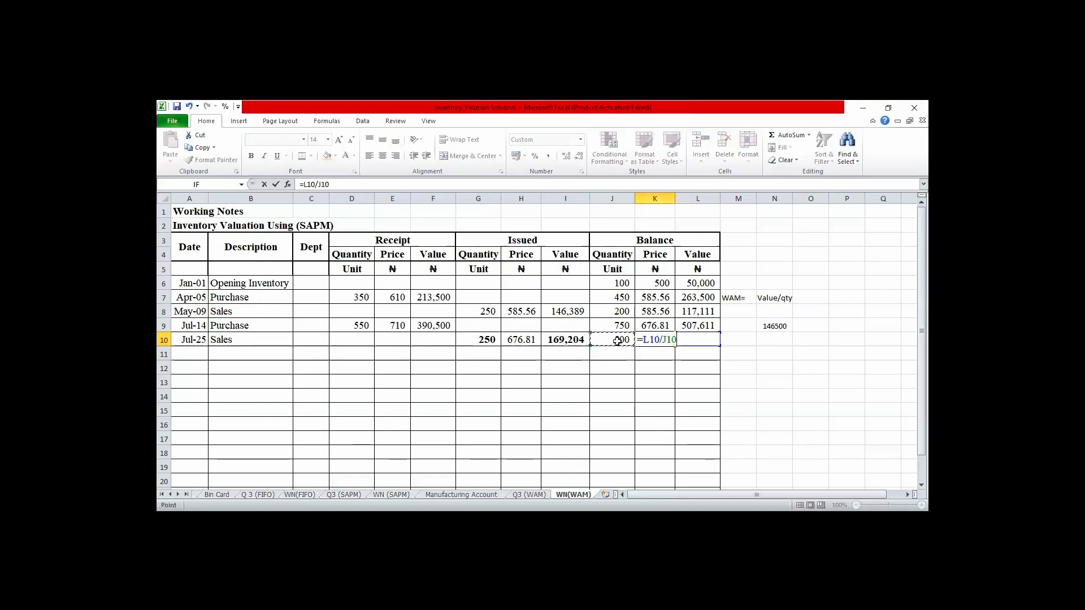
key("Return")
left_click(651, 339)
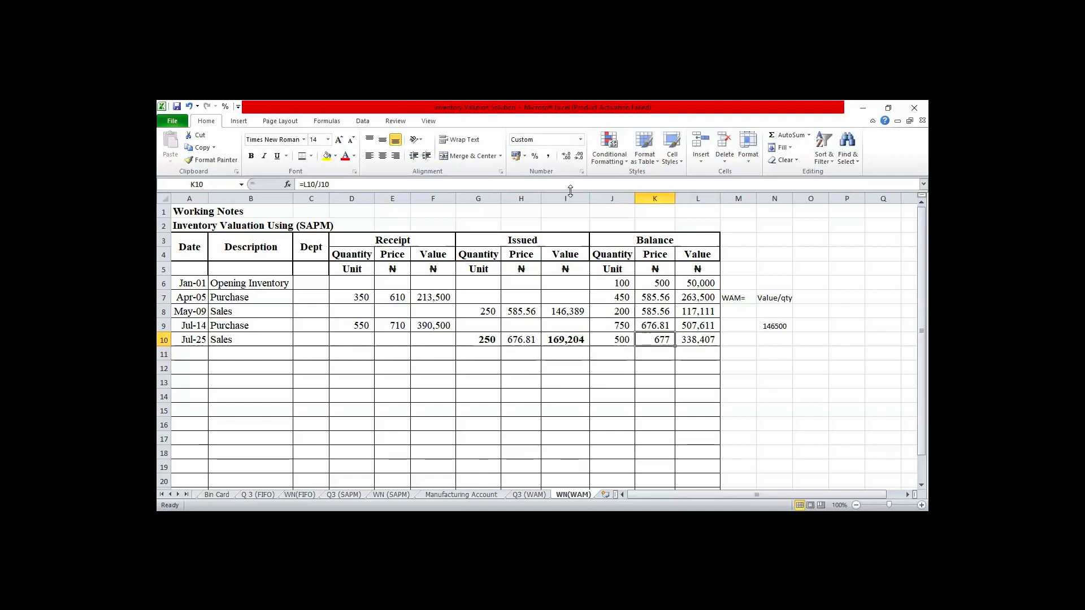
left_click(567, 158)
left_click(567, 158)
- Start the next row with the date Oct 22 in A11 and the description Purchase in B11
key("Left")
key("Left")
key("Left")
key("Left")
key("Left")
key("Left")
key("Left")
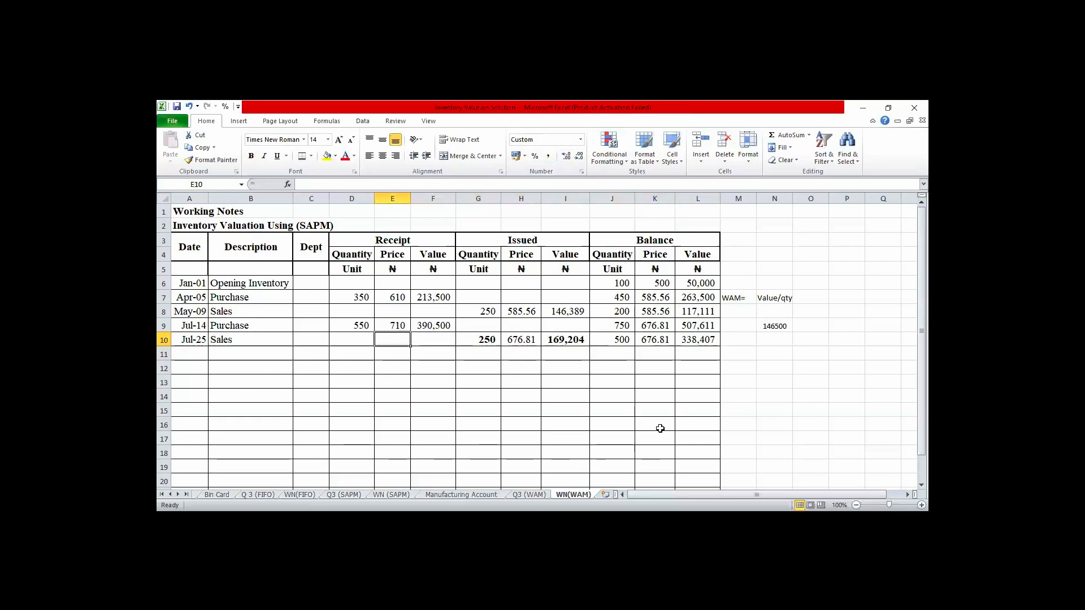
key("Left")
key("Left")
key("Left")
key("Down")
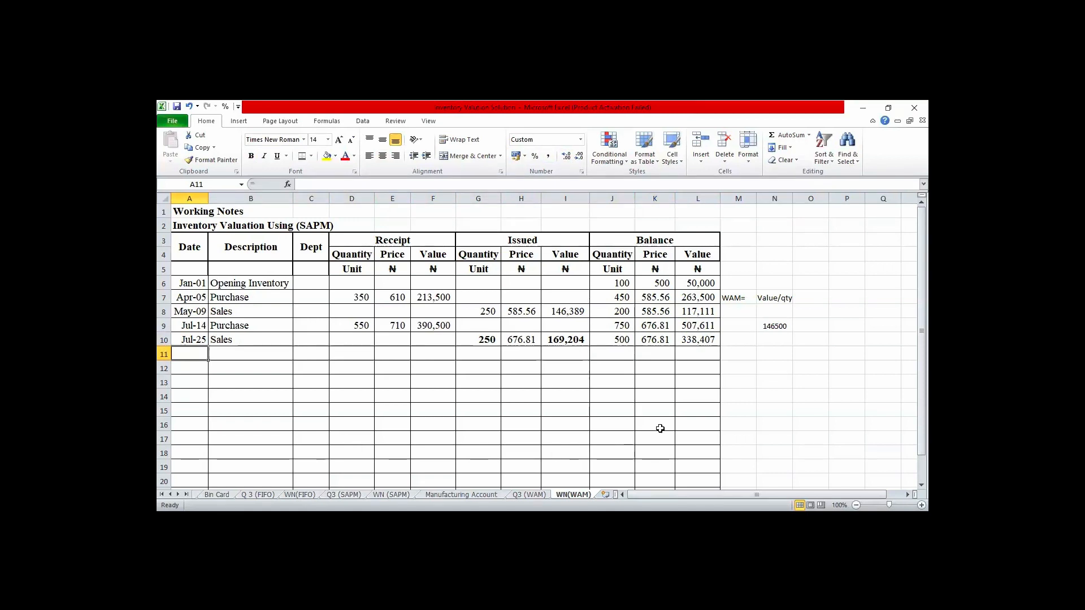
type("Oct")
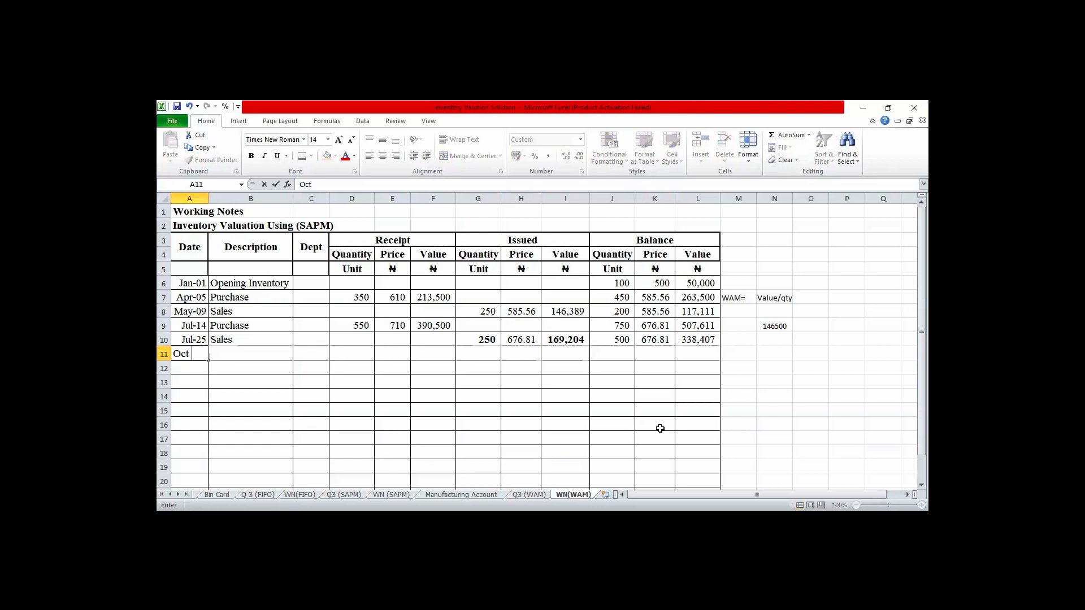
type(" 22")
key("Tab")
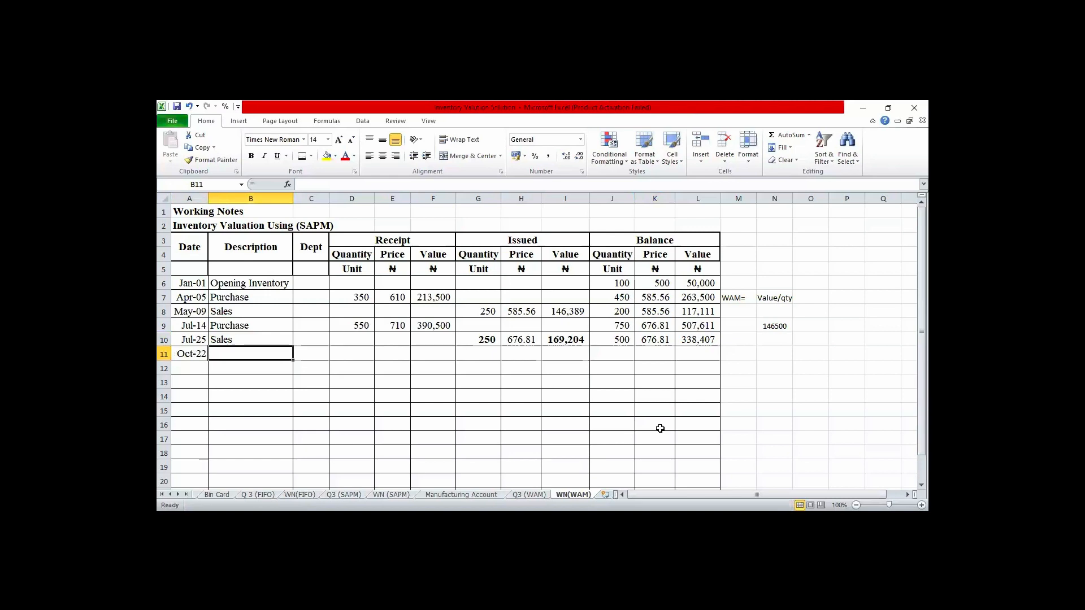
type("Purchase")
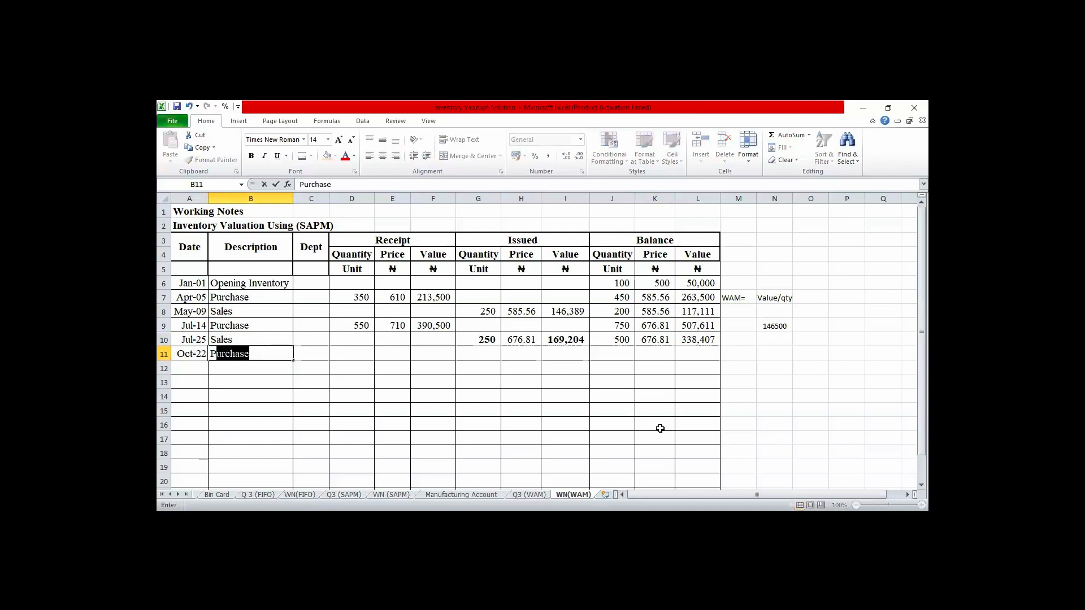
key("Tab")
key("Tab")
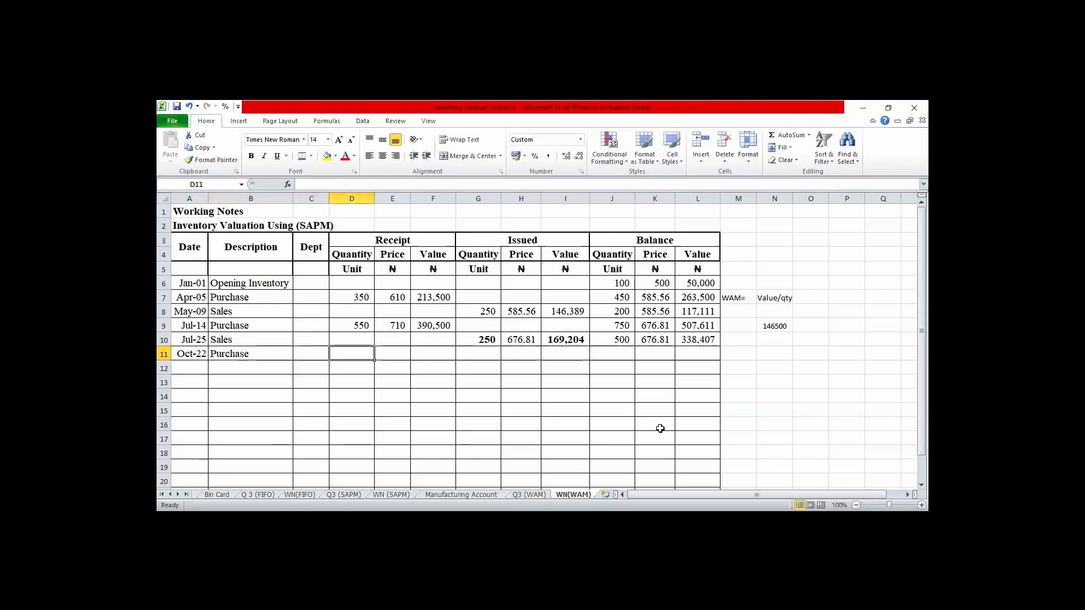
- Enter the October 22 receipt quantity 250 in D11 and the price 810 in E11
type("2")
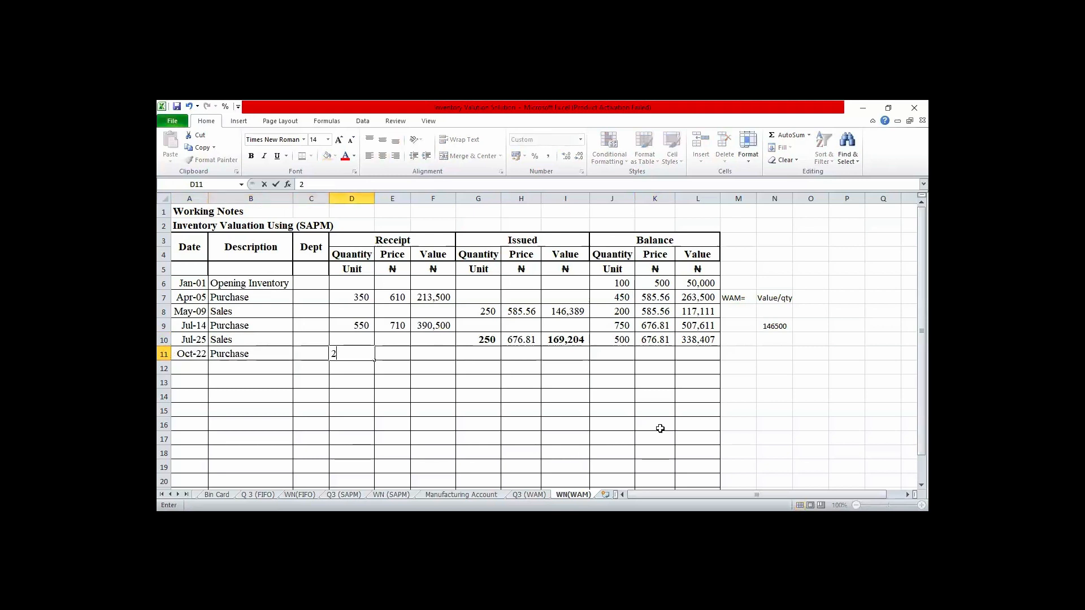
type("50")
key("Tab")
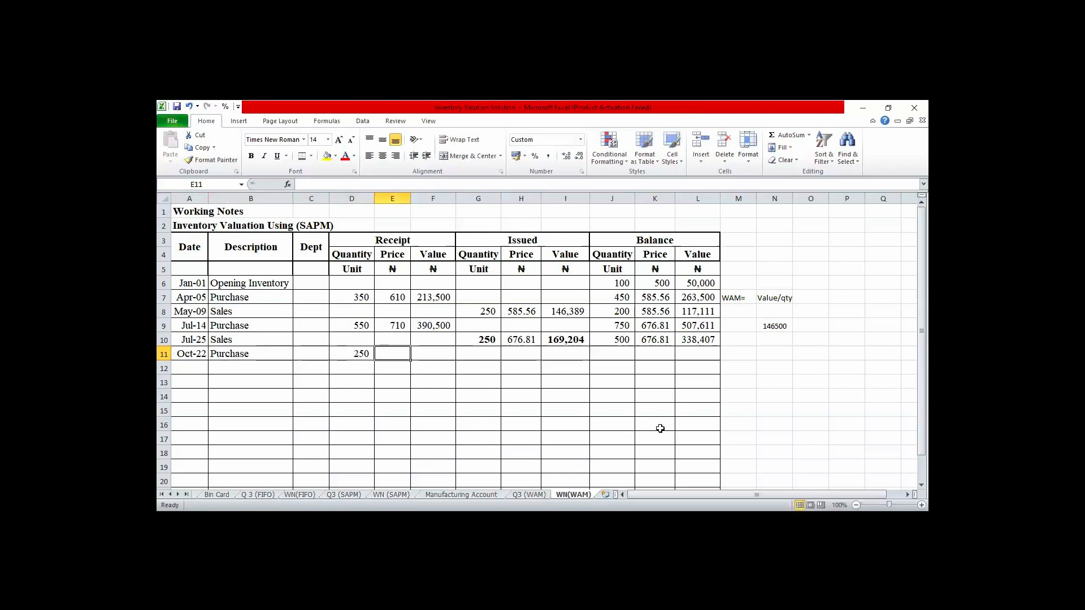
type("810")
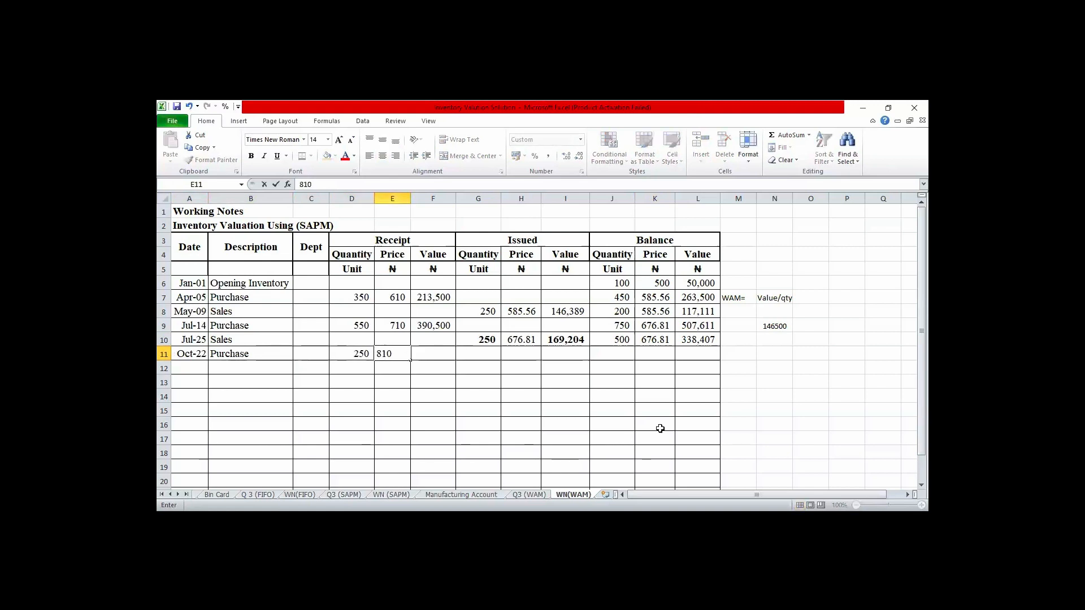
key("Tab")
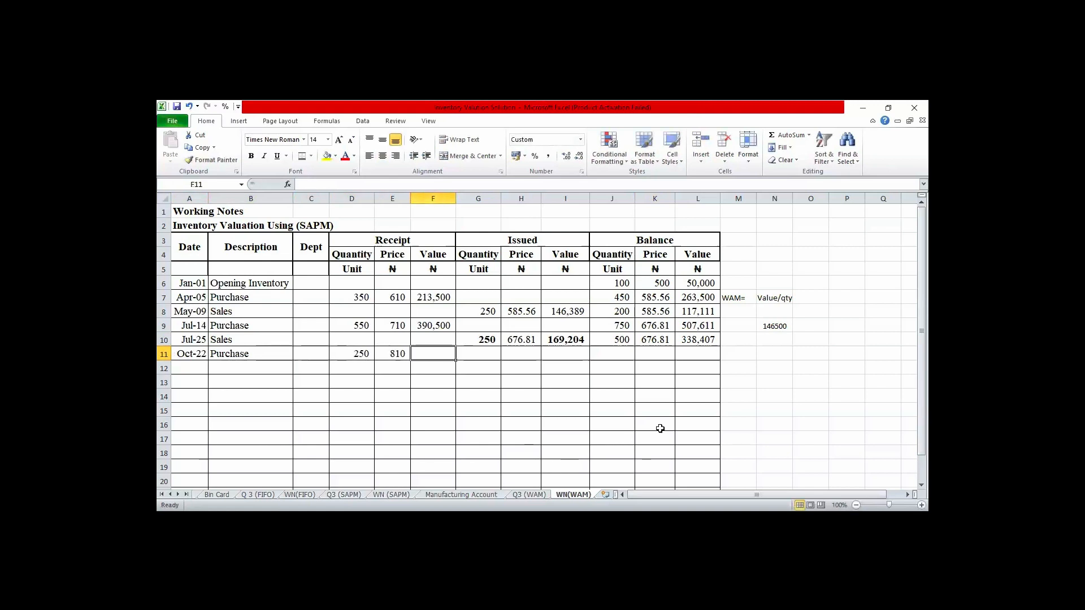
- Calculate the October 22 receipt value in F11 as quantity times price with =D11*E11
type("=")
key("Left")
key("Left")
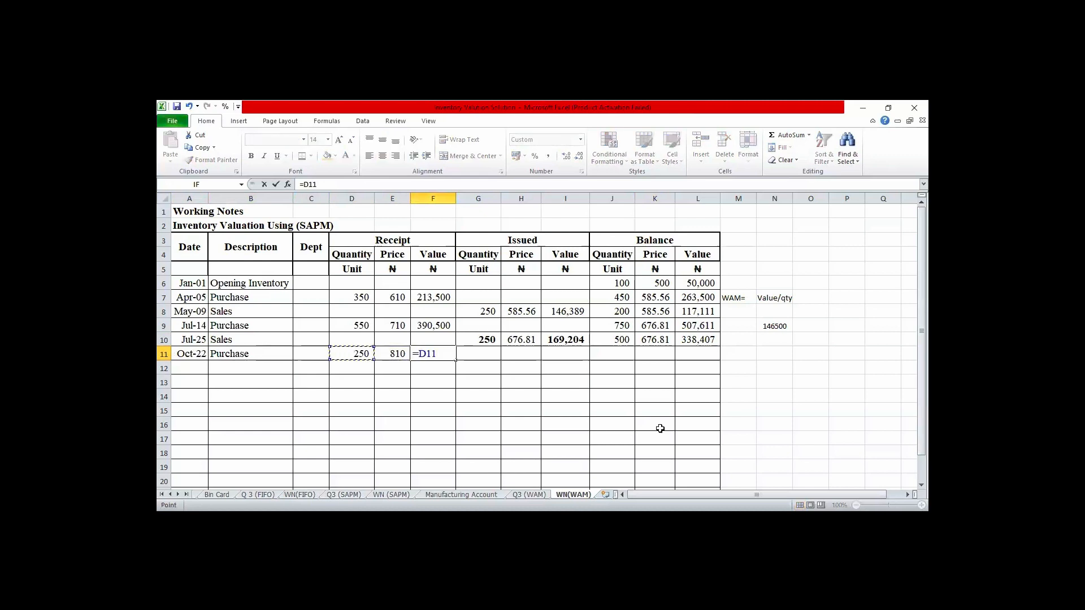
type("*")
key("Left")
key("Return")
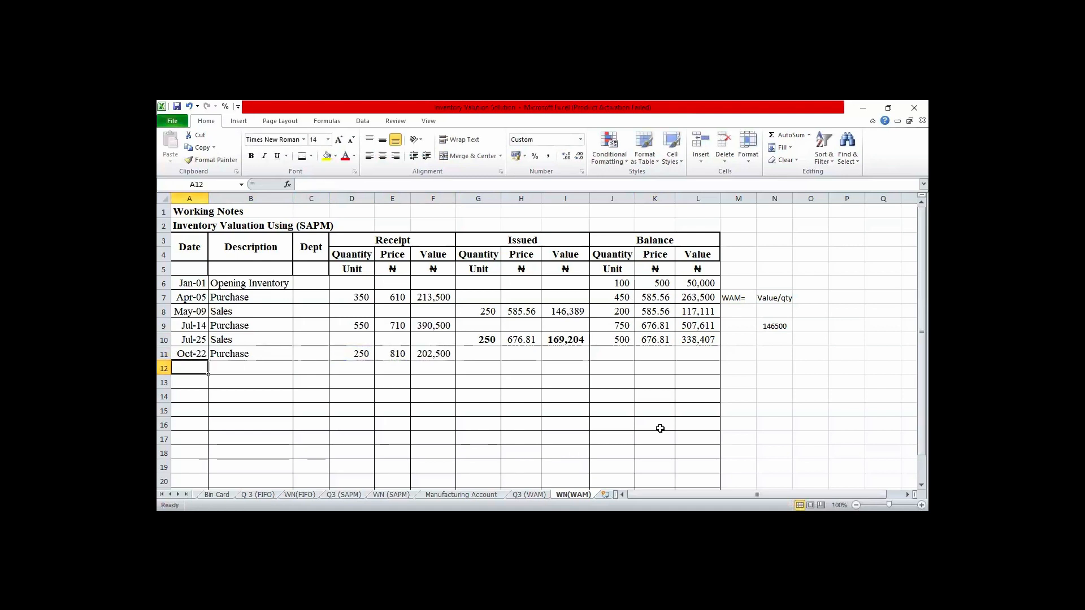
- Calculate the balance quantity after the October 22 purchase in J11 with the formula =J10+D11
key("Right")
key("Right")
key("Right")
key("Right")
key("Right")
key("Right")
key("Right")
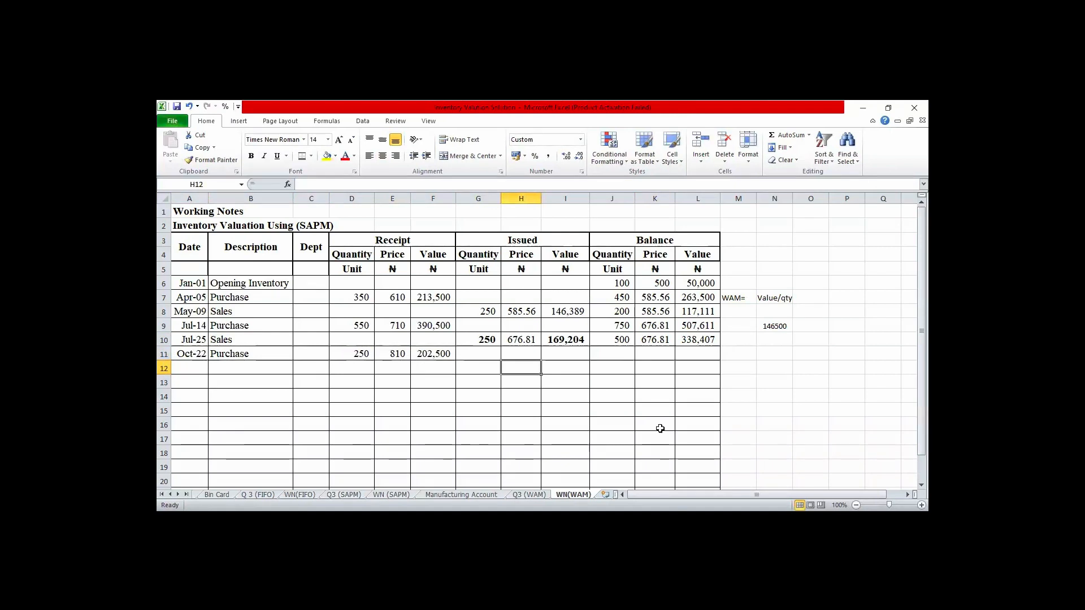
key("Right")
key("Up")
key("Up")
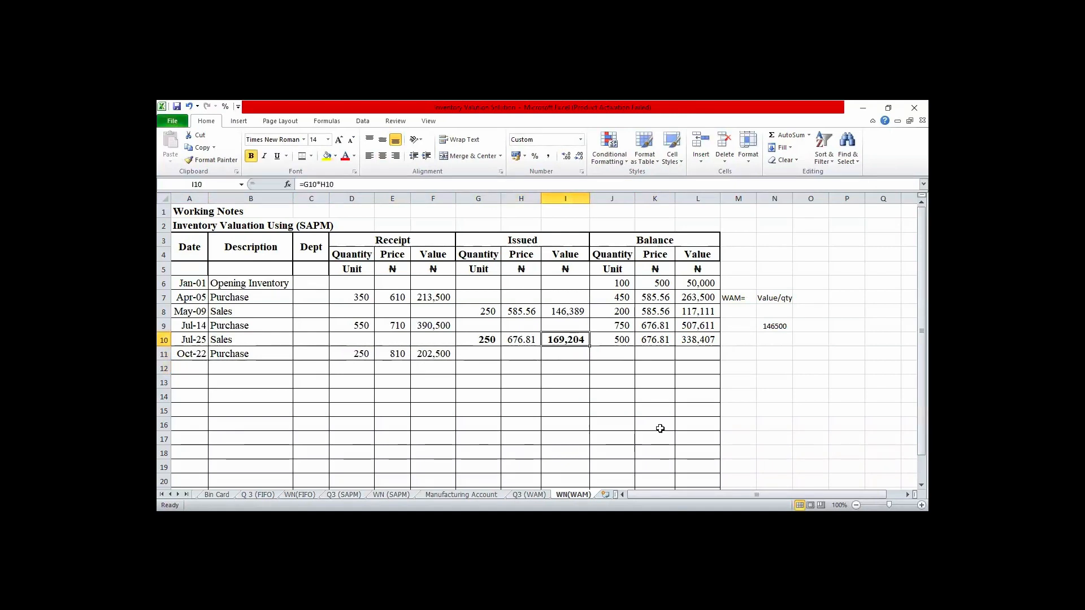
key("Right")
key("Down")
type("=")
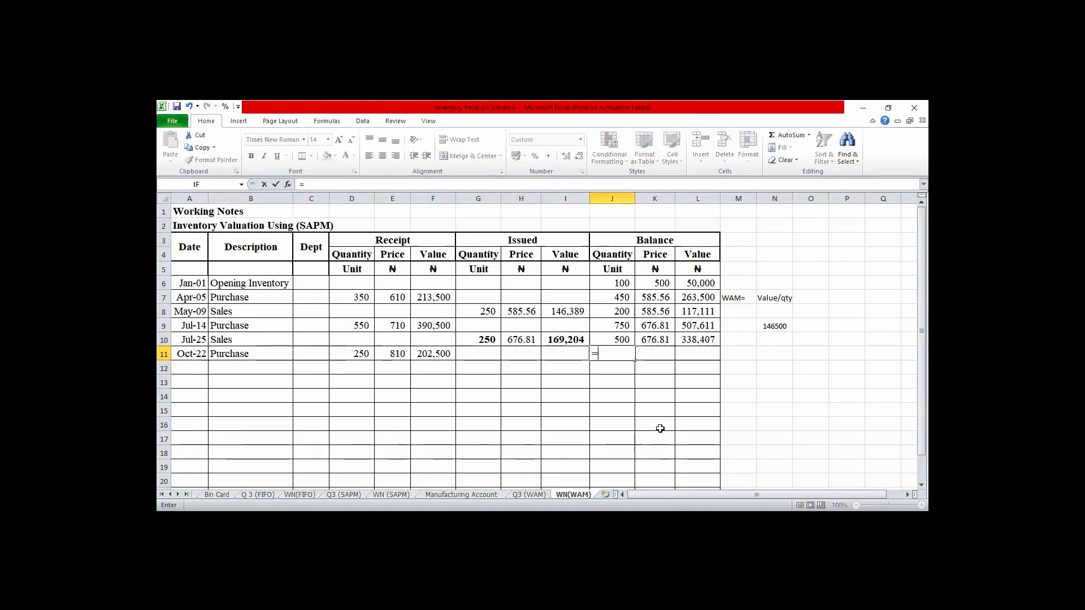
key("Up")
type("+")
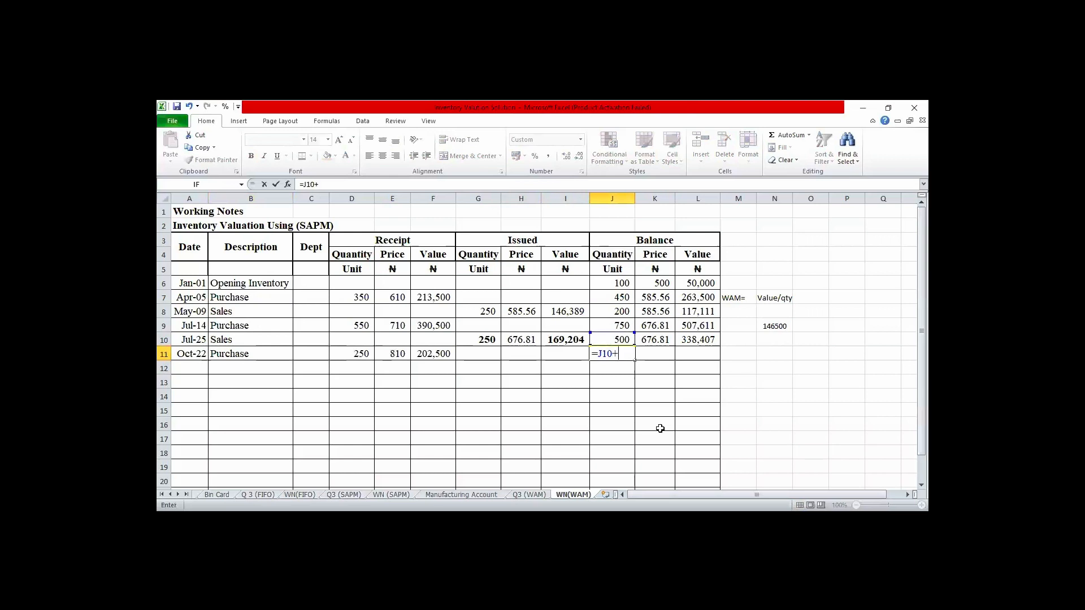
key("Left")
key("Left")
key("Left")
key("Left")
key("Left")
key("Left")
key("Tab")
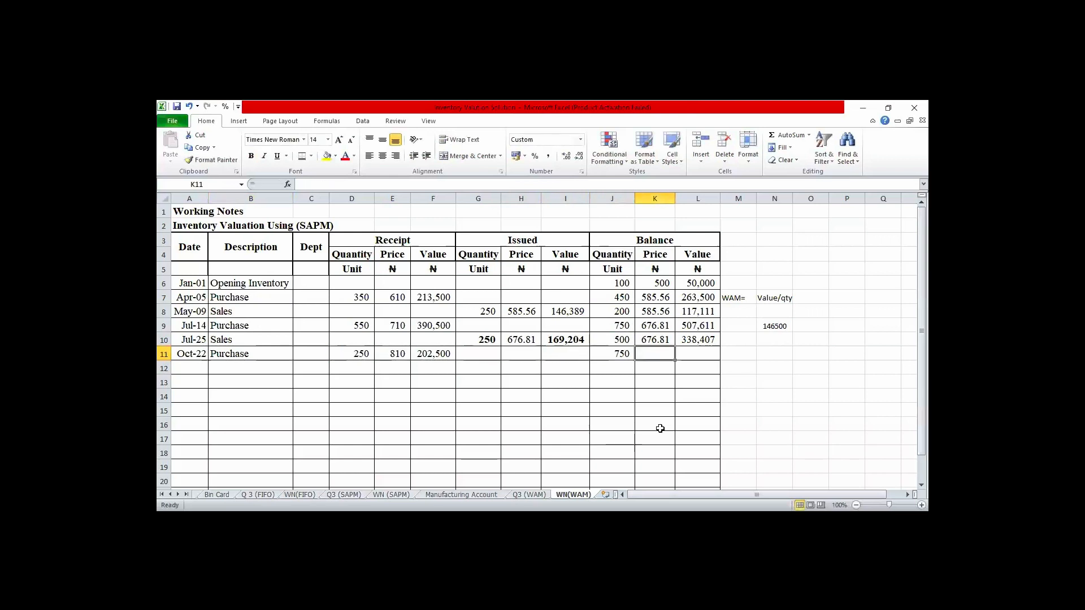
- Calculate the balance value after the October 22 purchase in L11 by adding the receipt value with =L10+F11
key("Tab")
type("=")
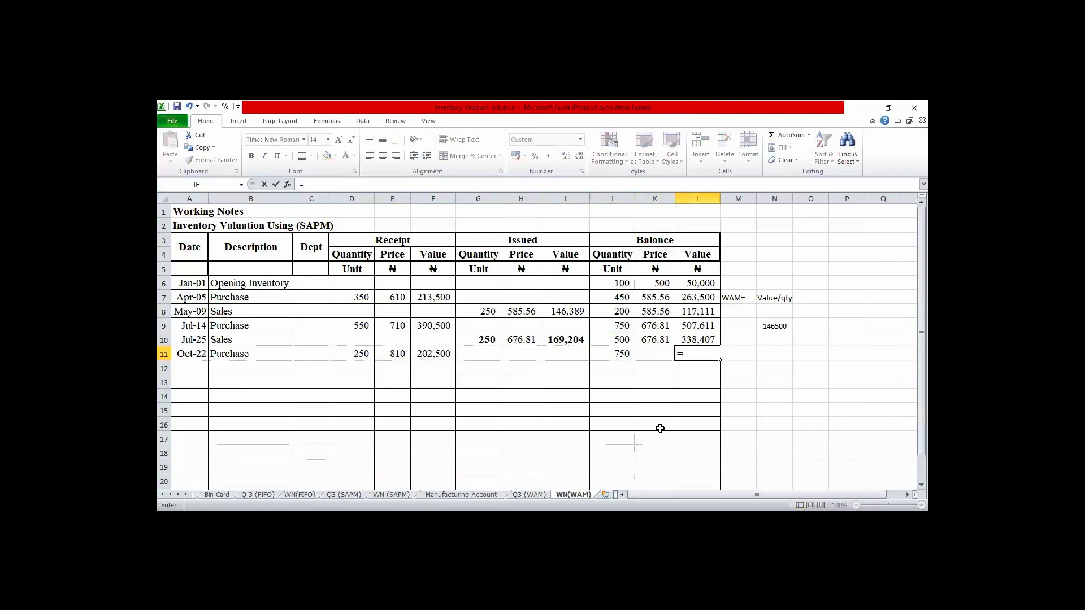
key("Up")
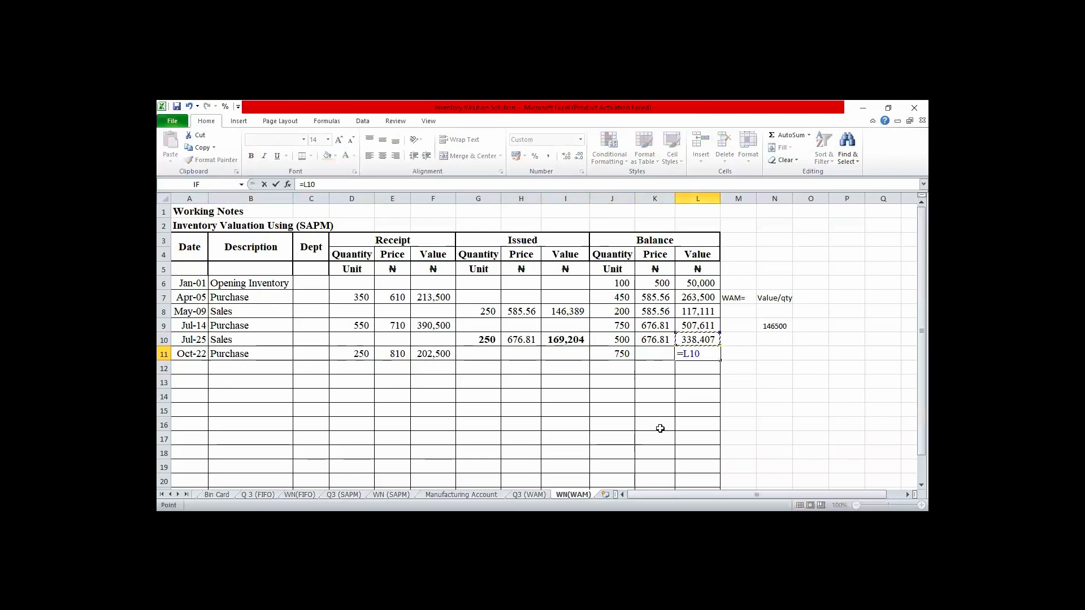
type("+")
key("Left")
key("Left")
key("Left")
key("Left")
key("Left")
key("Left")
key("Return")
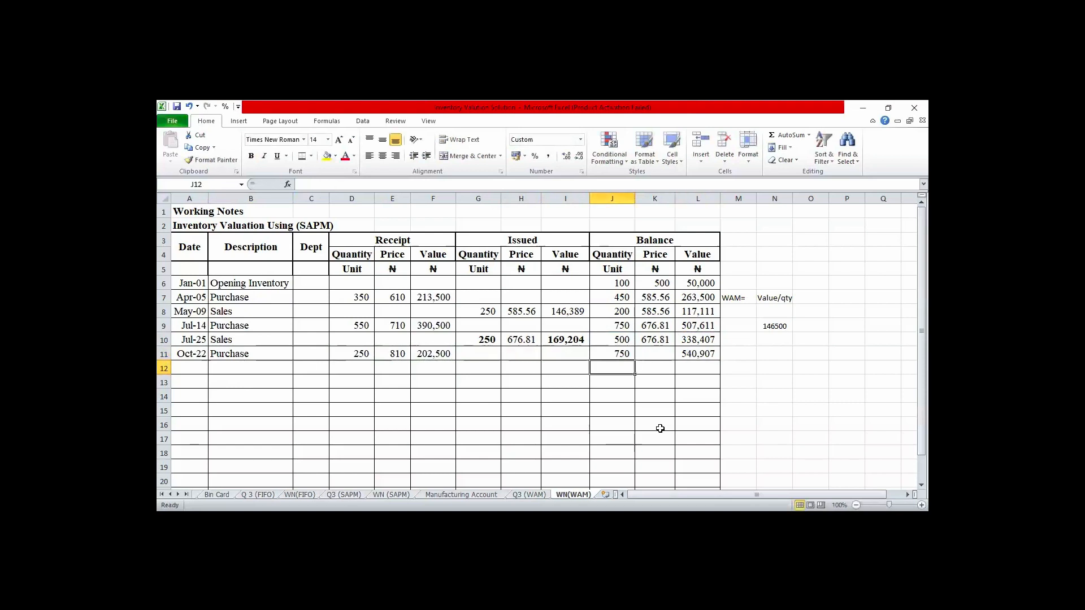
- Calculate the October 22 weighted average balance price in K11 with =L11/J11 and show it with two decimal places
key("Up")
key("Right")
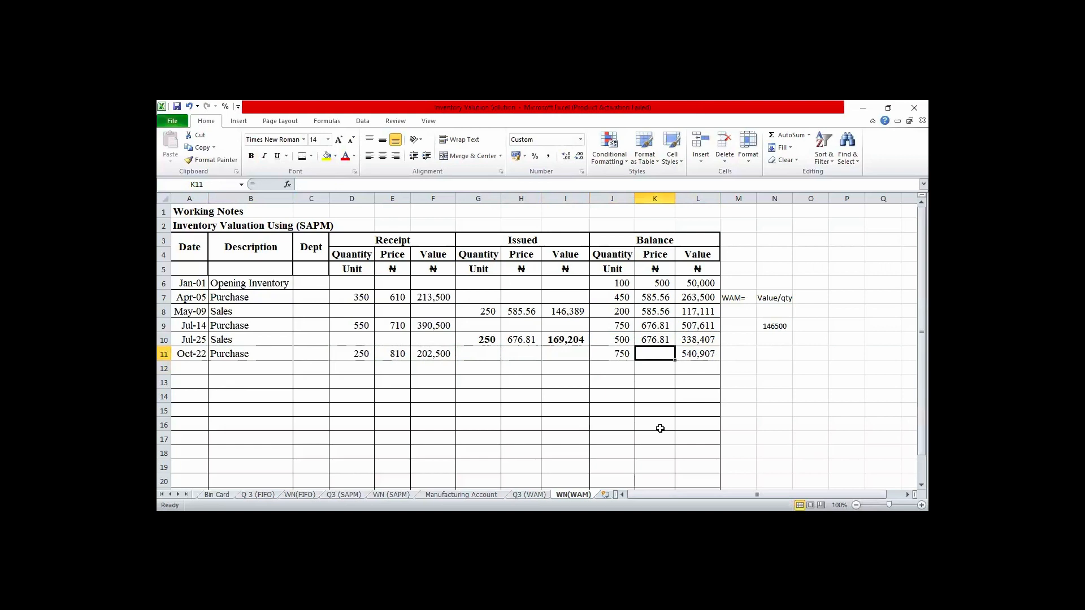
type("=")
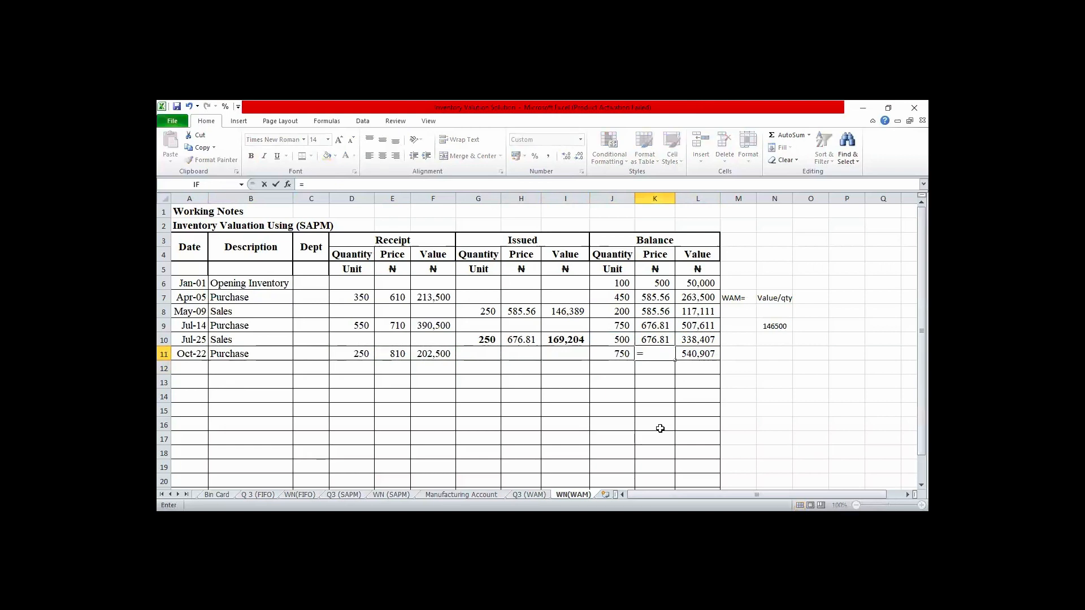
key("Right")
type("/")
key("Left")
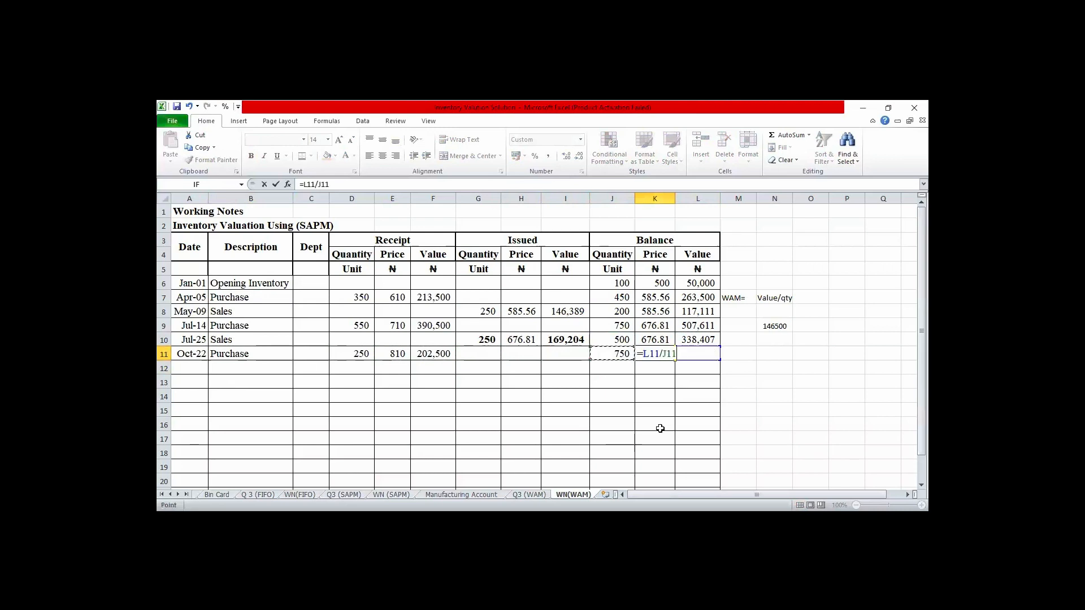
key("Return")
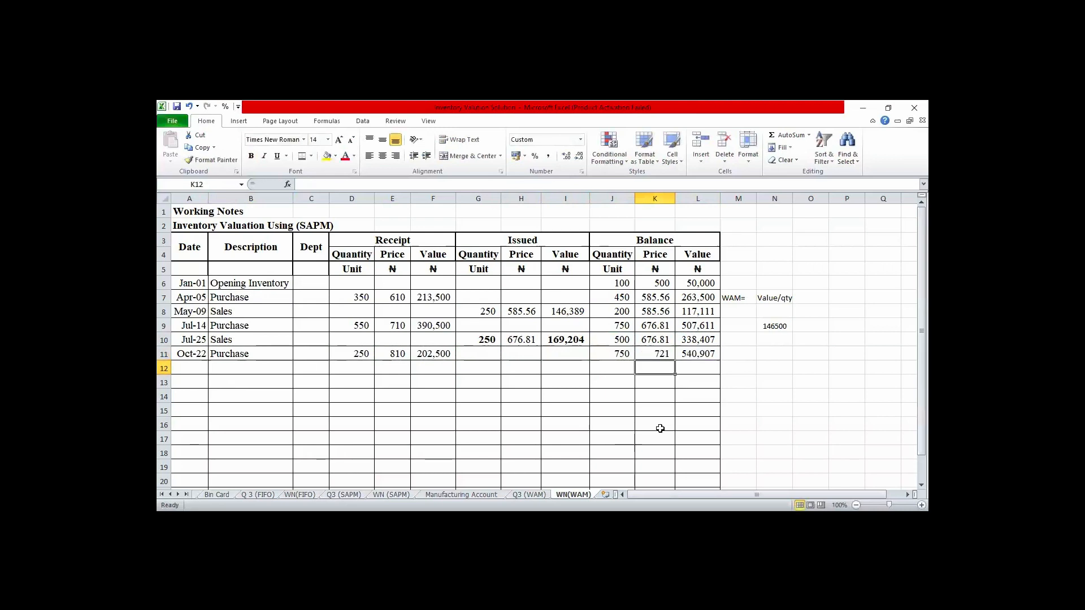
key("Up")
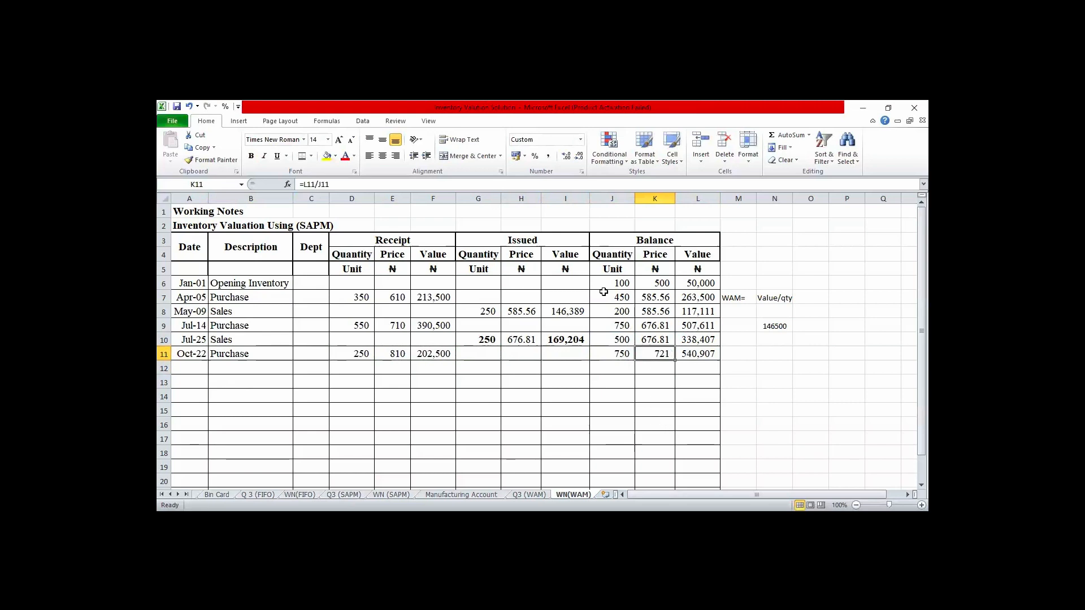
left_click(566, 157)
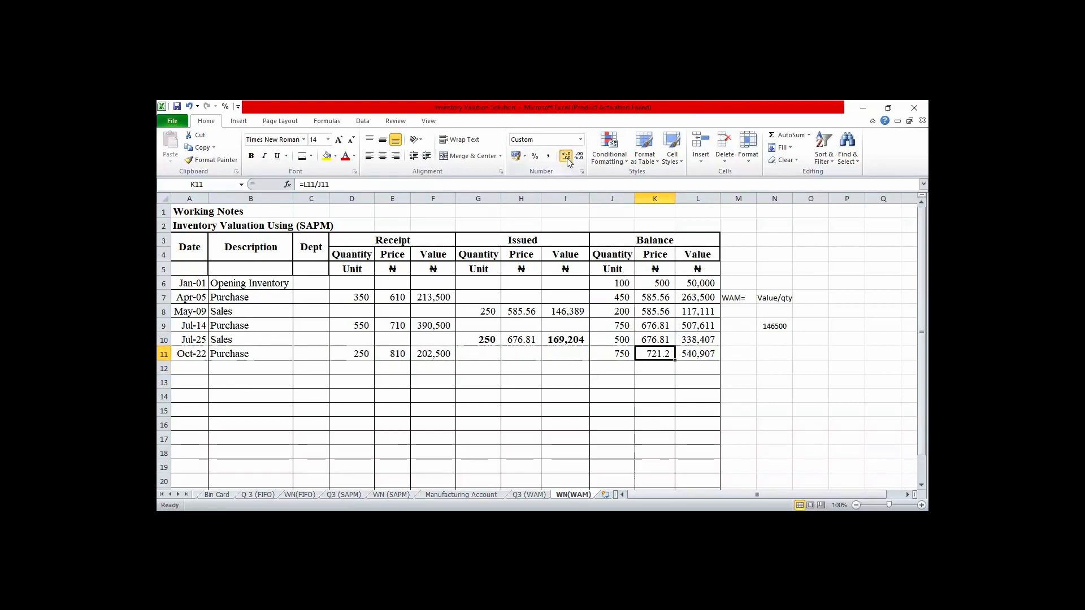
left_click(566, 157)
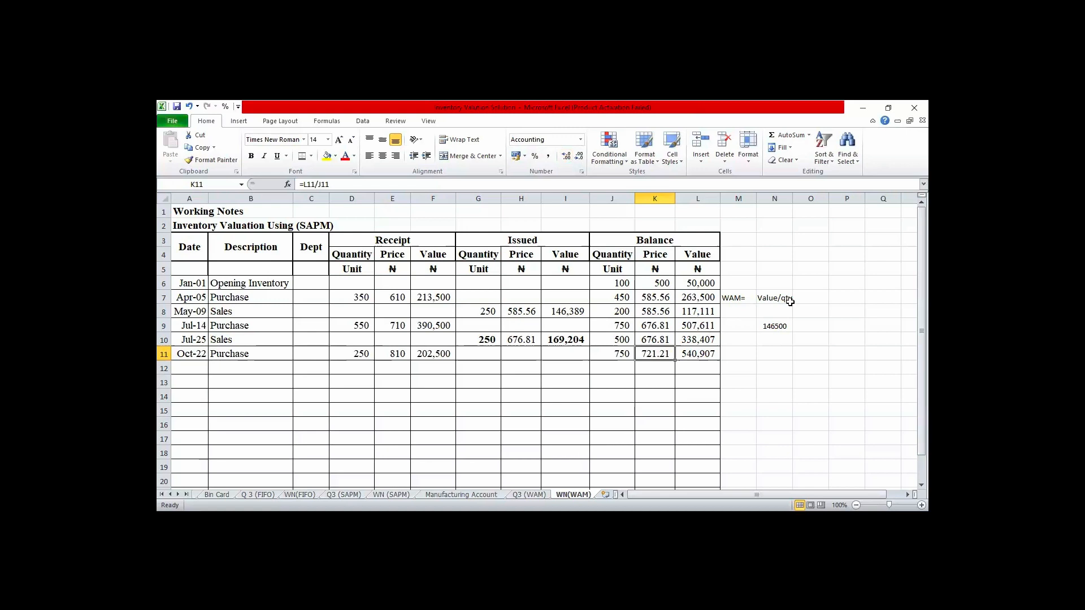
- Cross-check the October 22 average price beside the table by entering =L11/J11 in N11
left_click(700, 354)
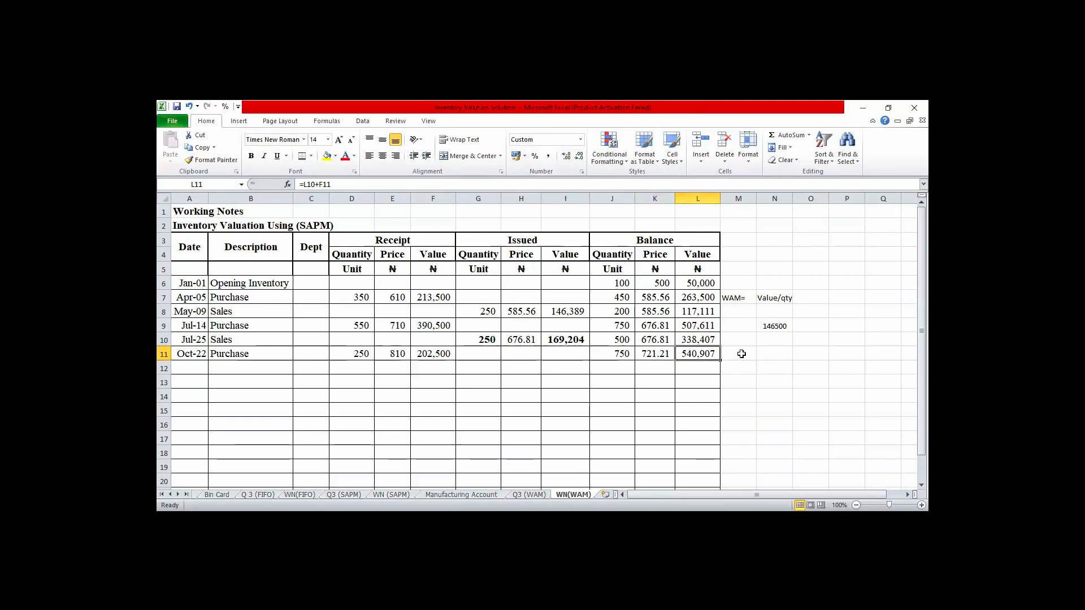
left_click(762, 353)
type("=")
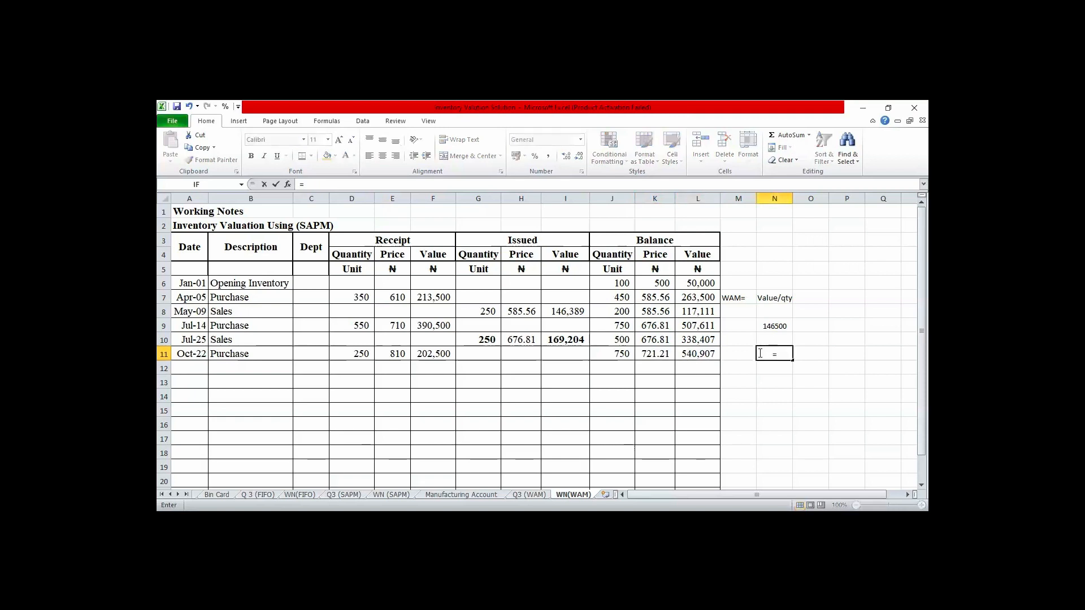
left_click(693, 351)
type("/")
left_click(620, 354)
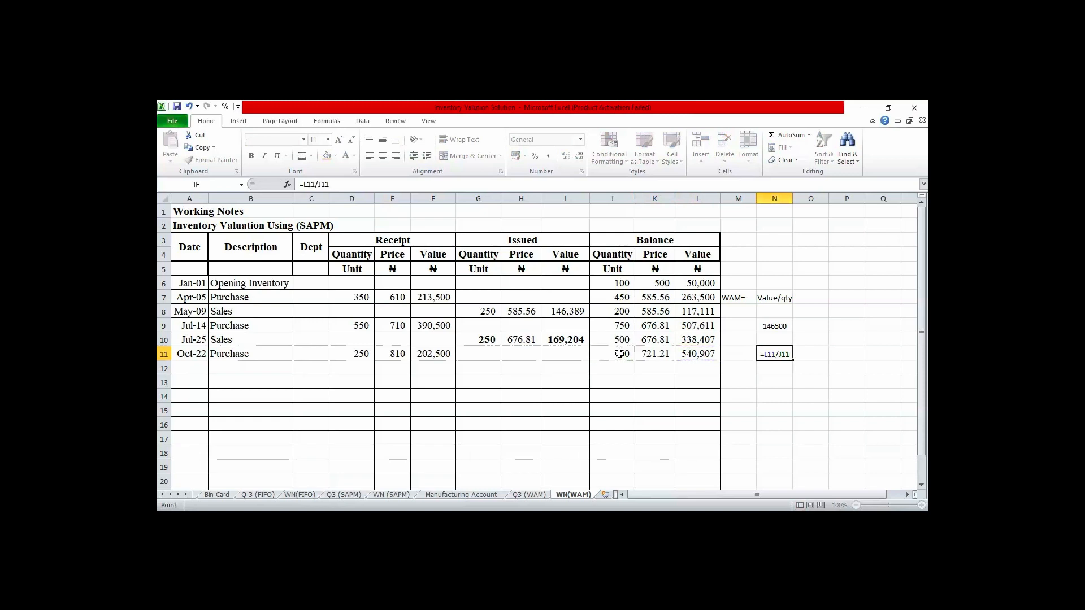
key("Return")
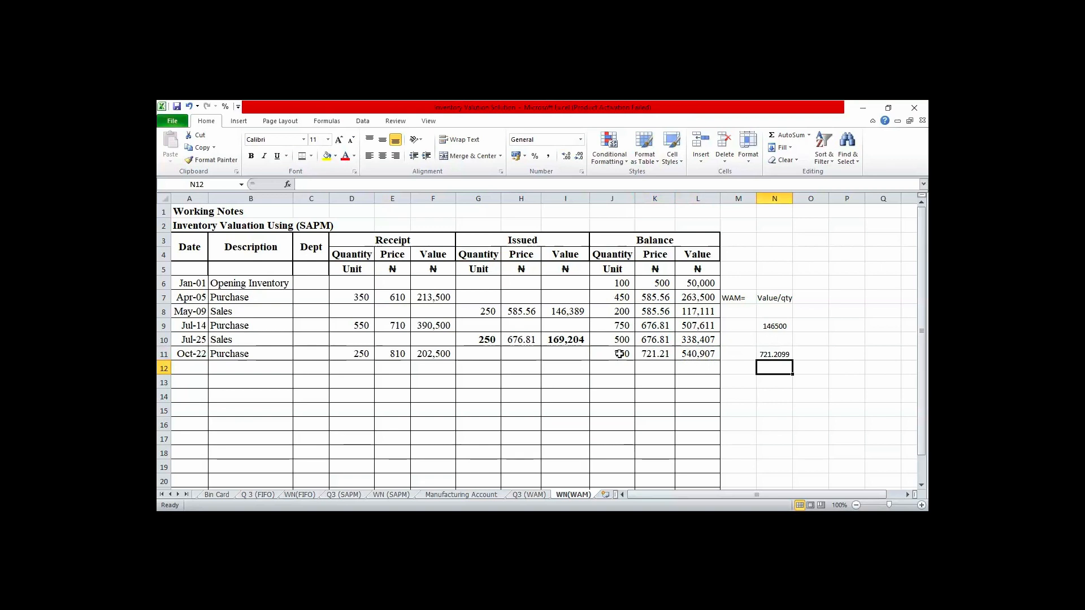
- Correct the heading in A2 to read Inventory Valuation Using (WAM)
left_click(272, 224)
left_click(207, 227)
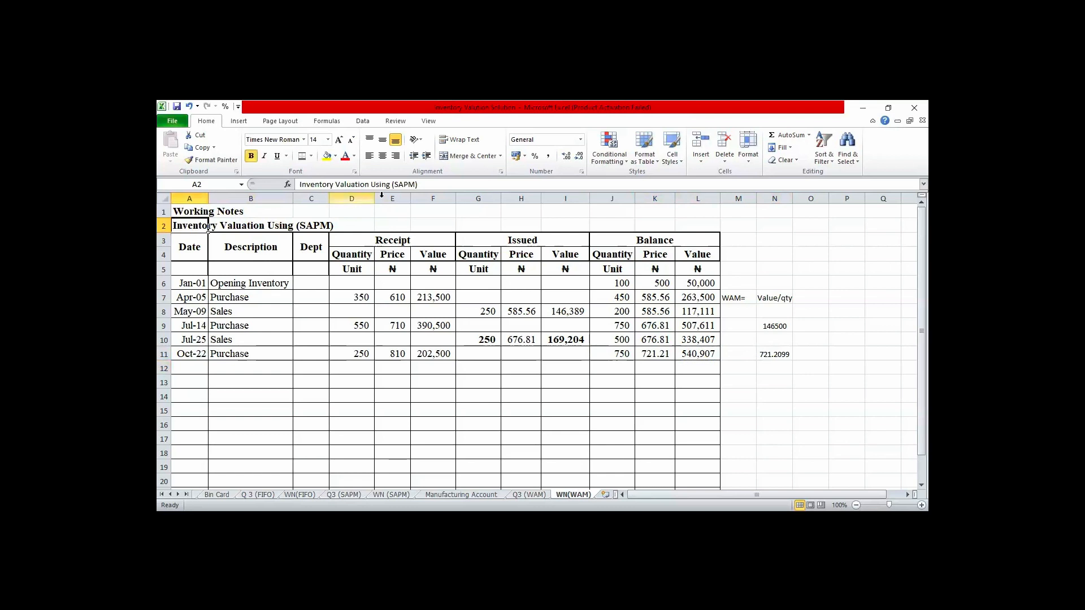
left_click(417, 184)
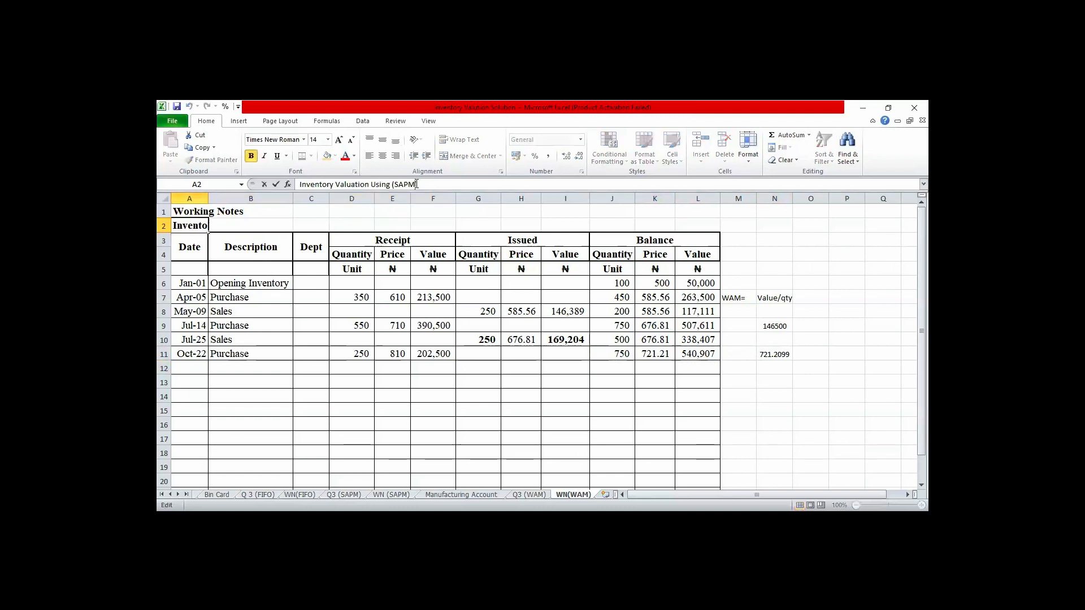
key("BackSpace")
key("BackSpace")
key("BackSpace")
key("BackSpace")
type("WAM")
left_click(373, 438)
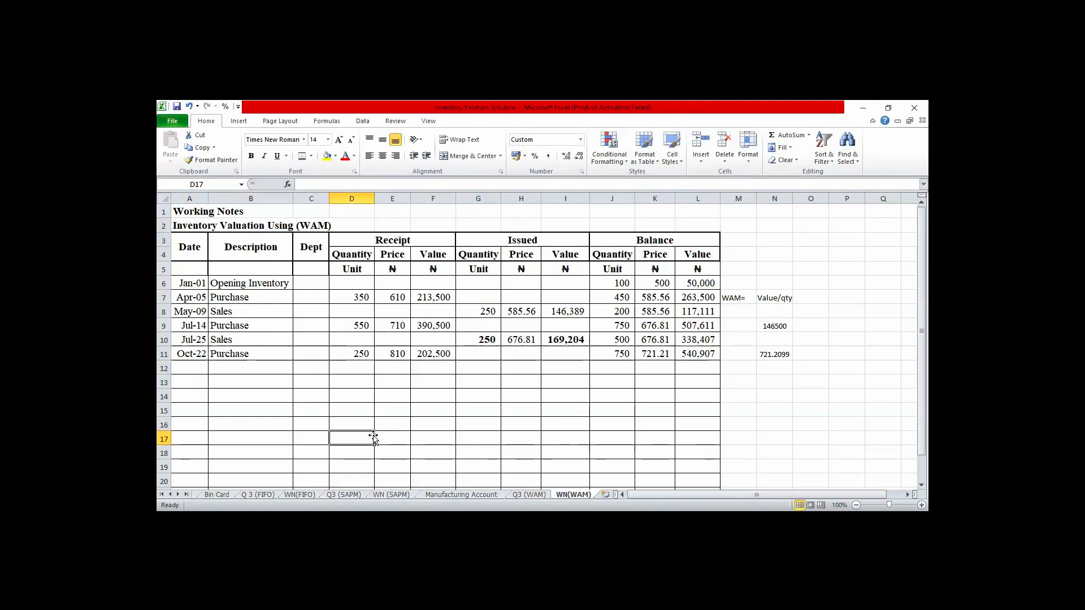
- Enter the date Nov 23 in A12 for the next transaction row
key("Left")
key("Left")
key("Left")
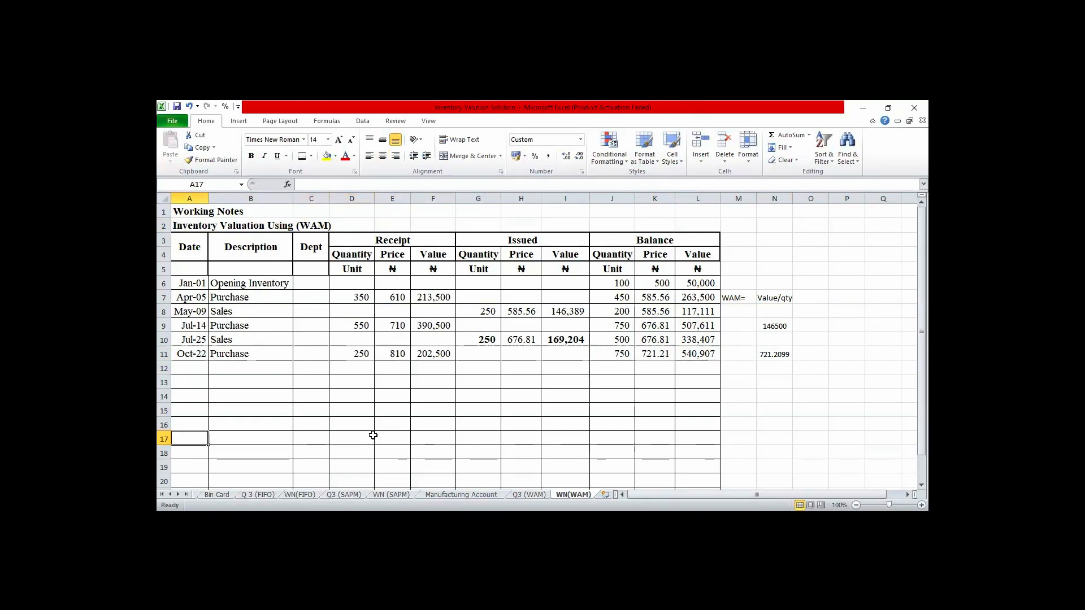
key("Up")
key("Up")
key("Up")
key("Up")
key("Up")
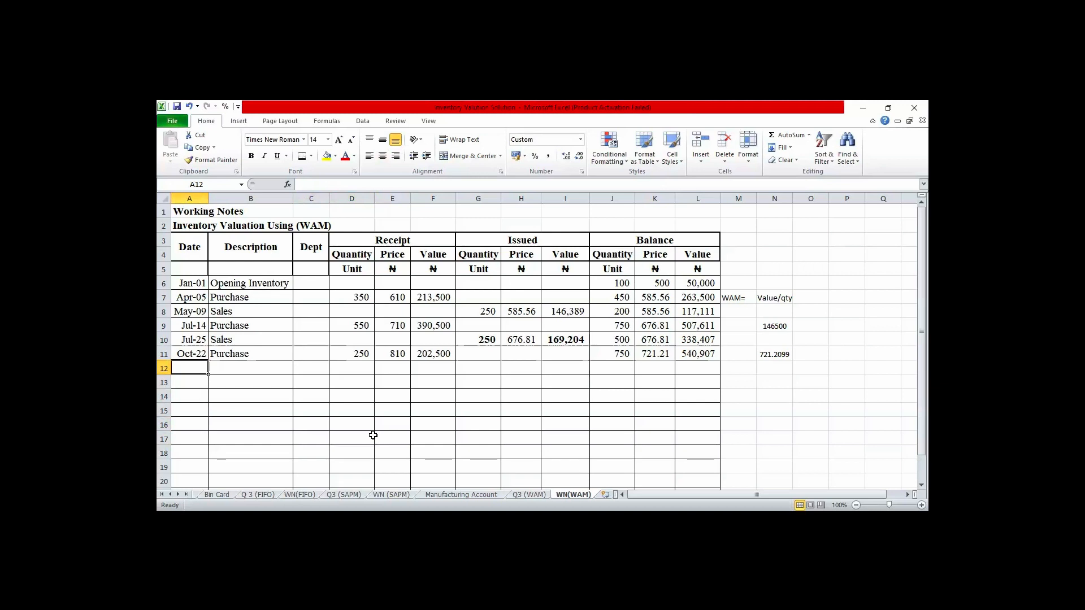
type("Nov")
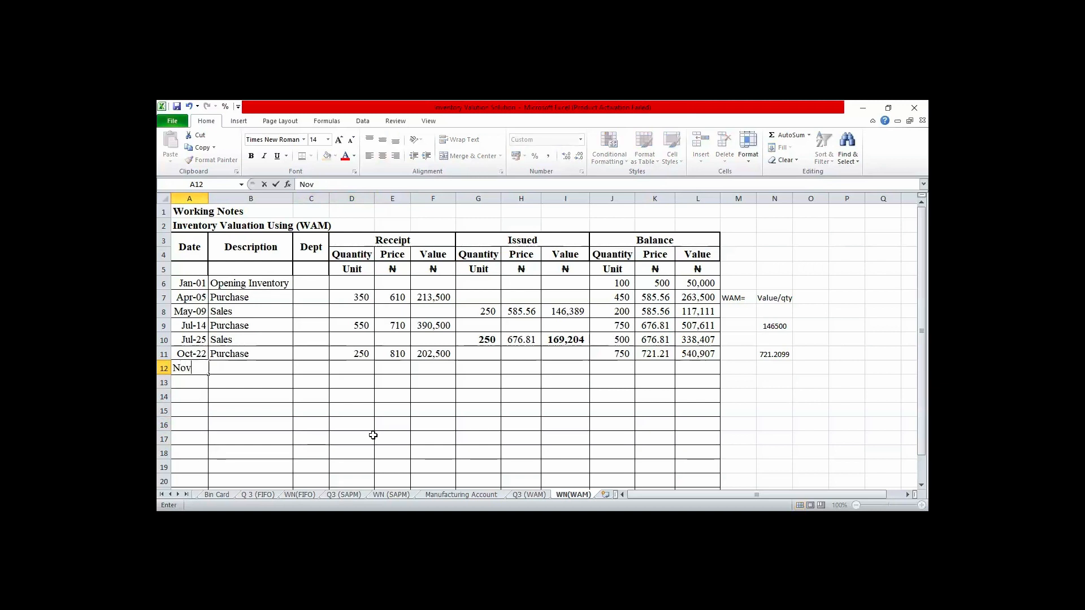
type(" 23")
key("Tab")
key("Tab")
key("Tab")
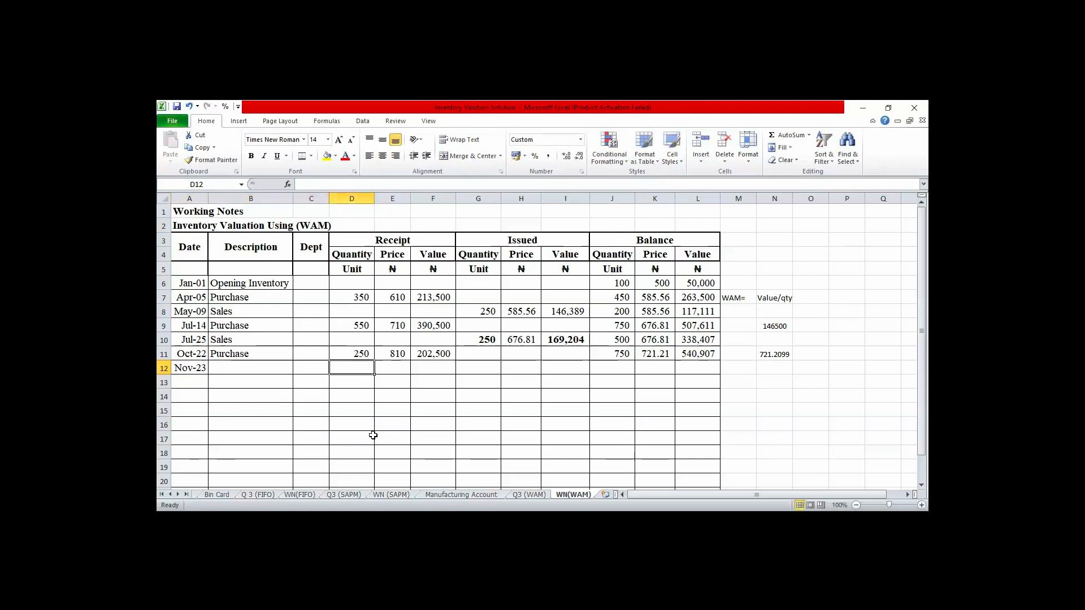
- Describe the November 23 transaction as Sales in B12 and enter an issued quantity of 250 in G12
key("shift+Tab")
key("shift+Tab")
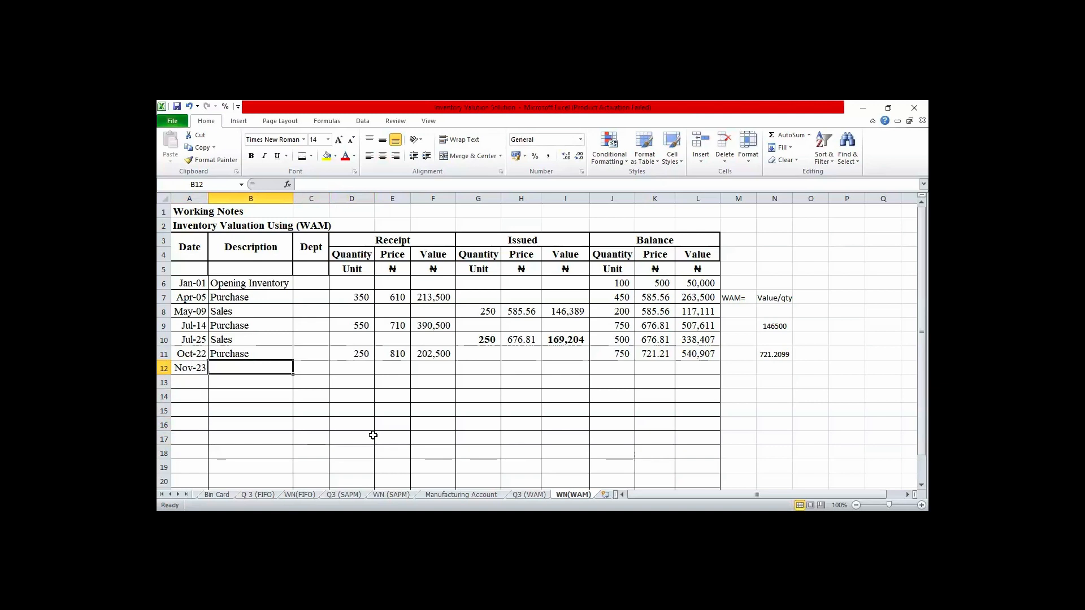
type("Sales")
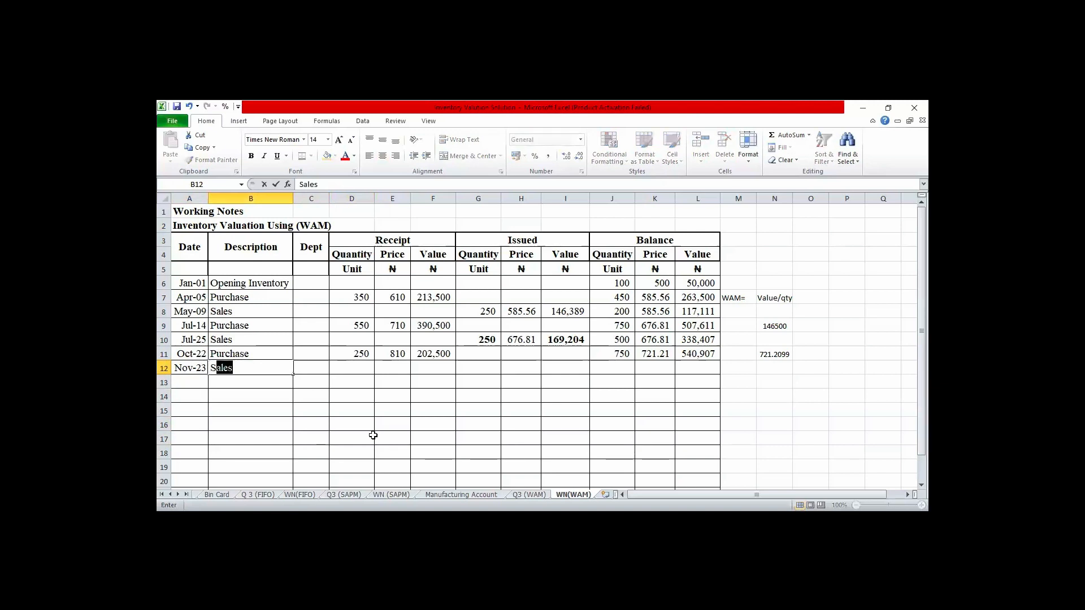
key("Tab")
key("Tab")
key("Tab")
key("Tab")
key("Tab")
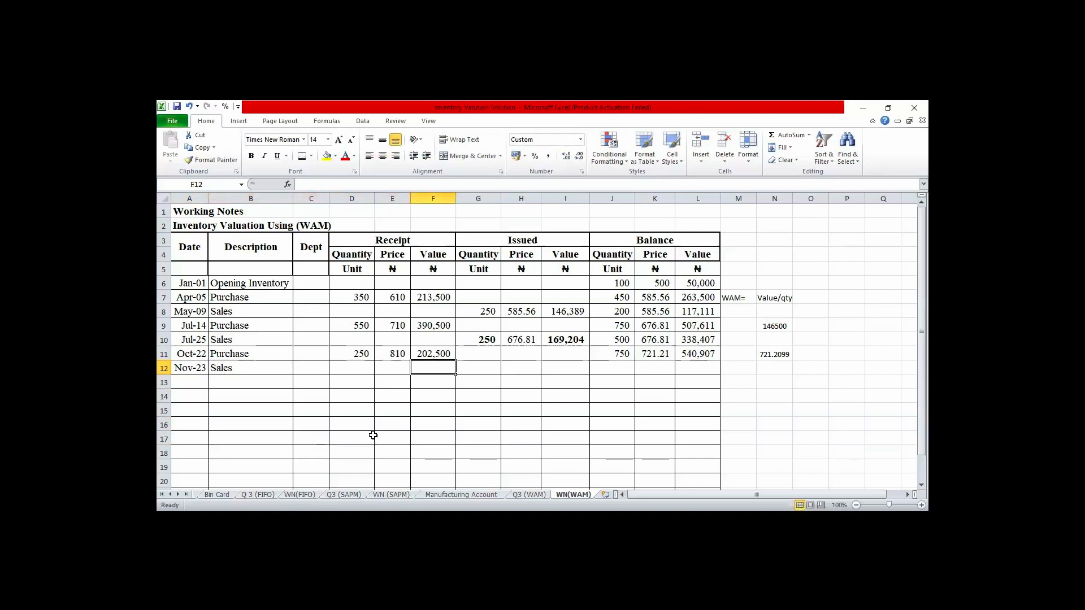
type("250")
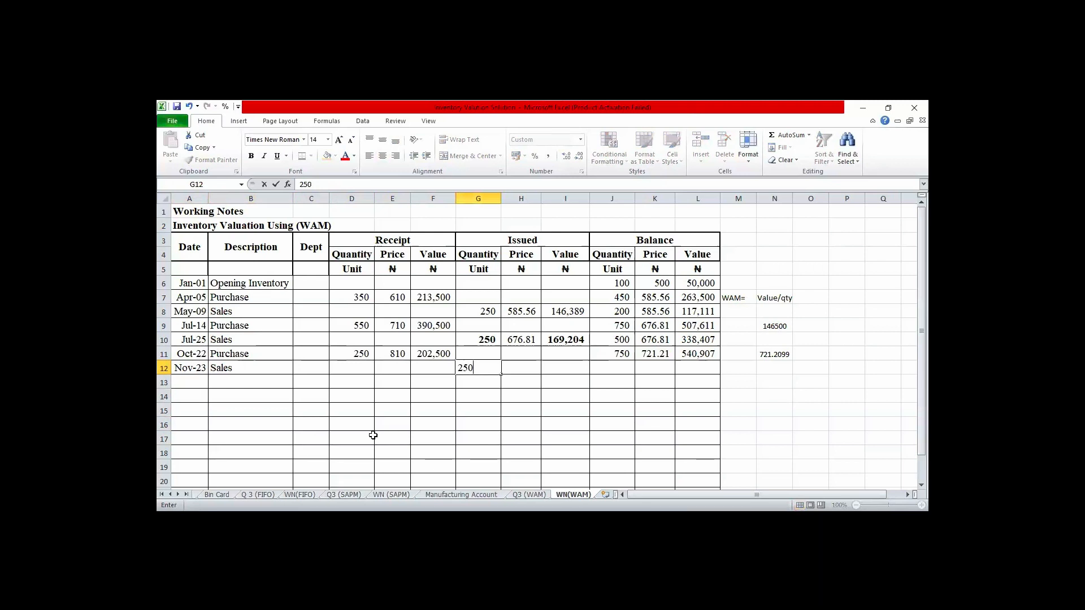
key("Tab")
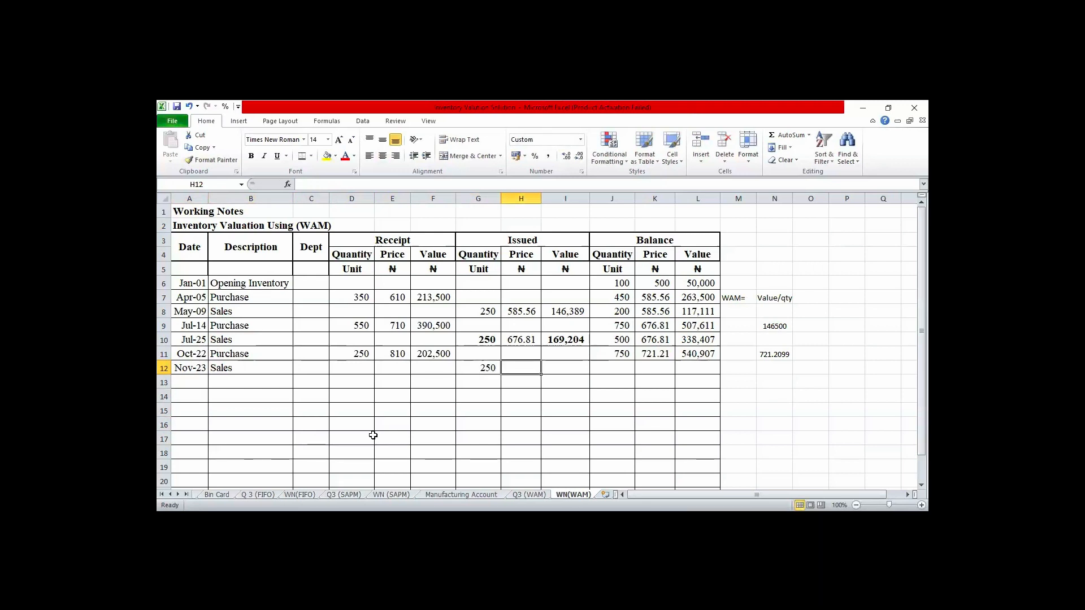
- Set the November 23 issue price in H12 to the preceding average balance price with =K11
type("=")
key("Right")
key("Right")
key("Right")
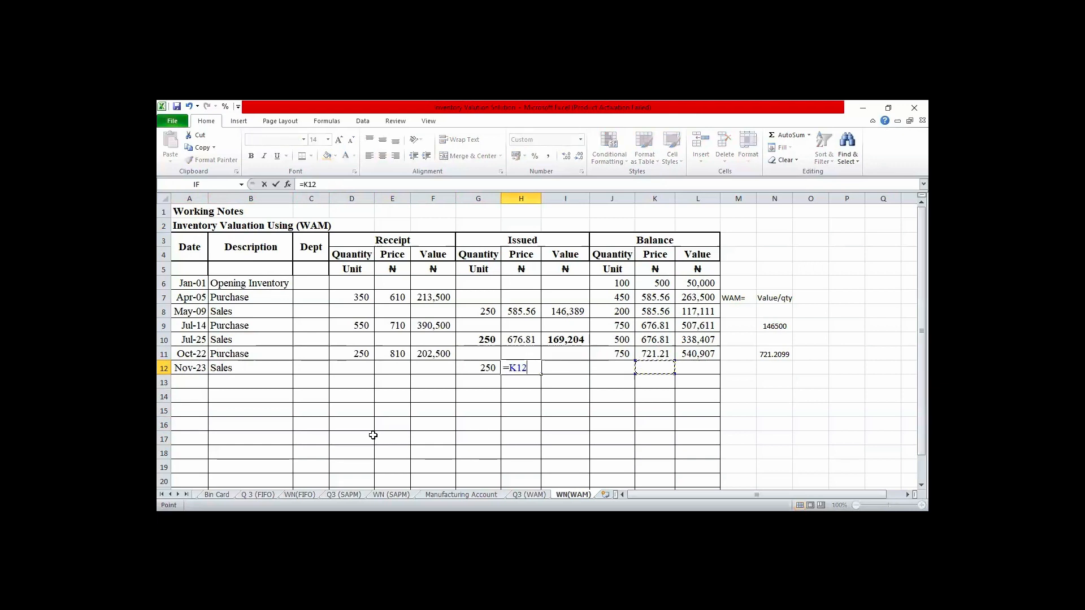
key("Up")
key("Return")
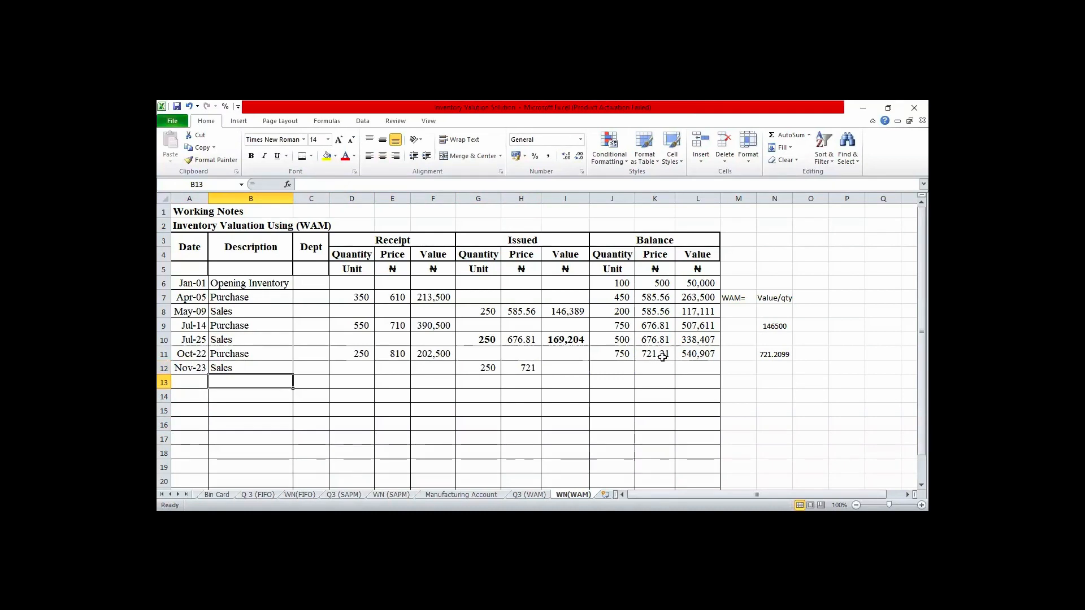
- Calculate the November 23 issue value in I12 with =G12*H12
left_click(566, 365)
type("=")
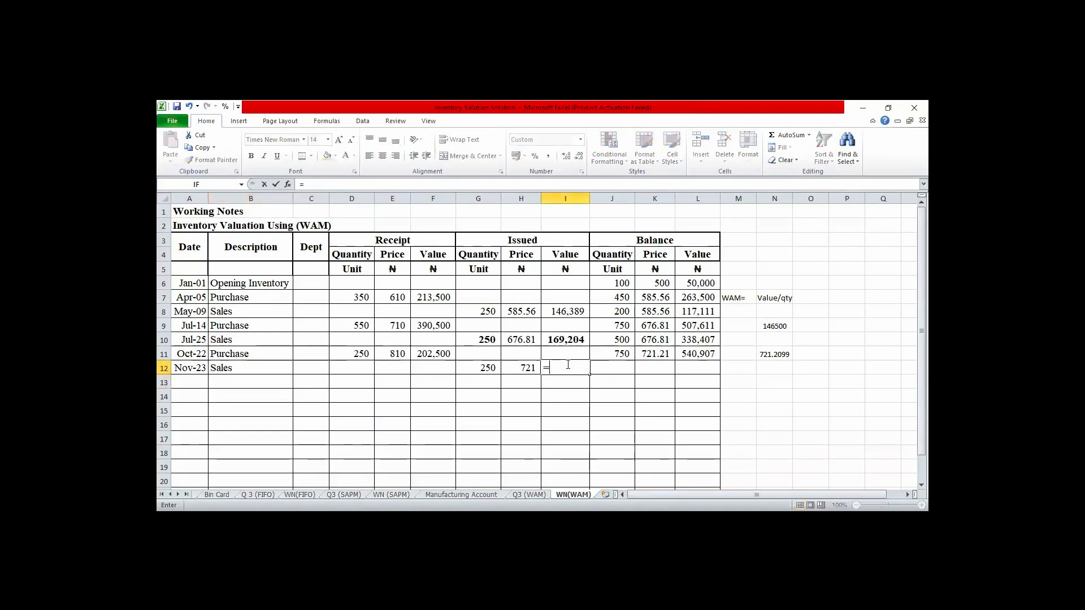
key("Left")
key("Left")
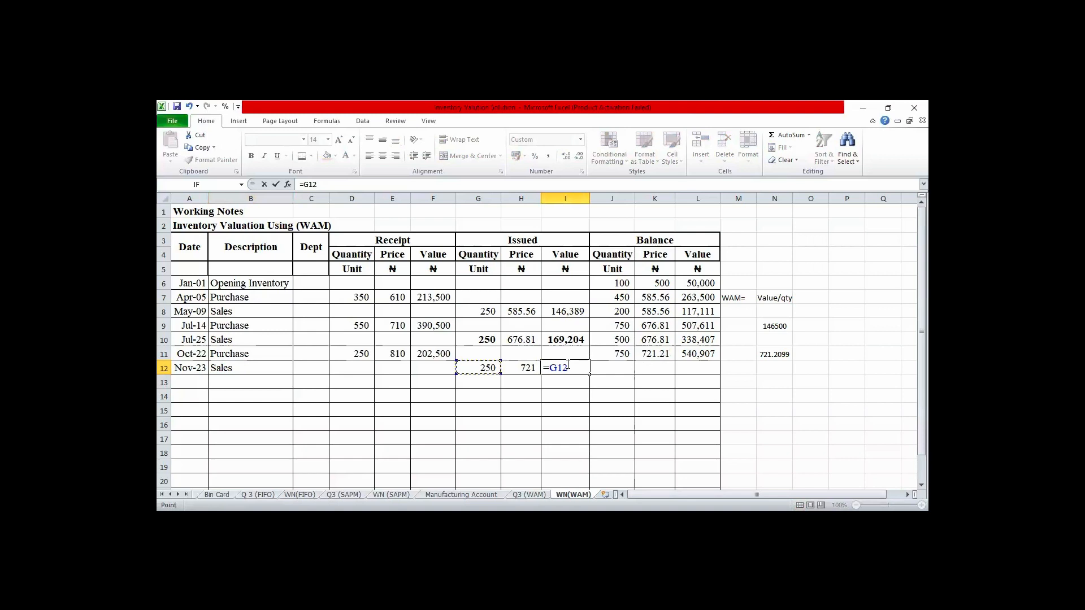
type("*")
key("Left")
key("Return")
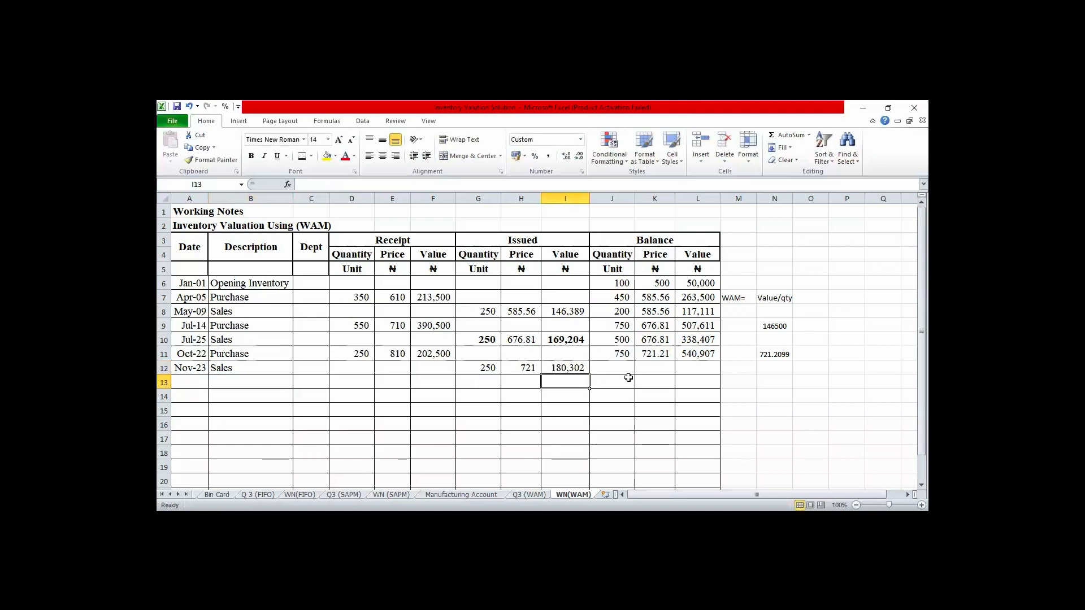
- Calculate the balance quantity after the November 23 sale in J12 by subtracting the issued units with =J11-G12
left_click(580, 369)
key("Right")
key("Right")
key("Right")
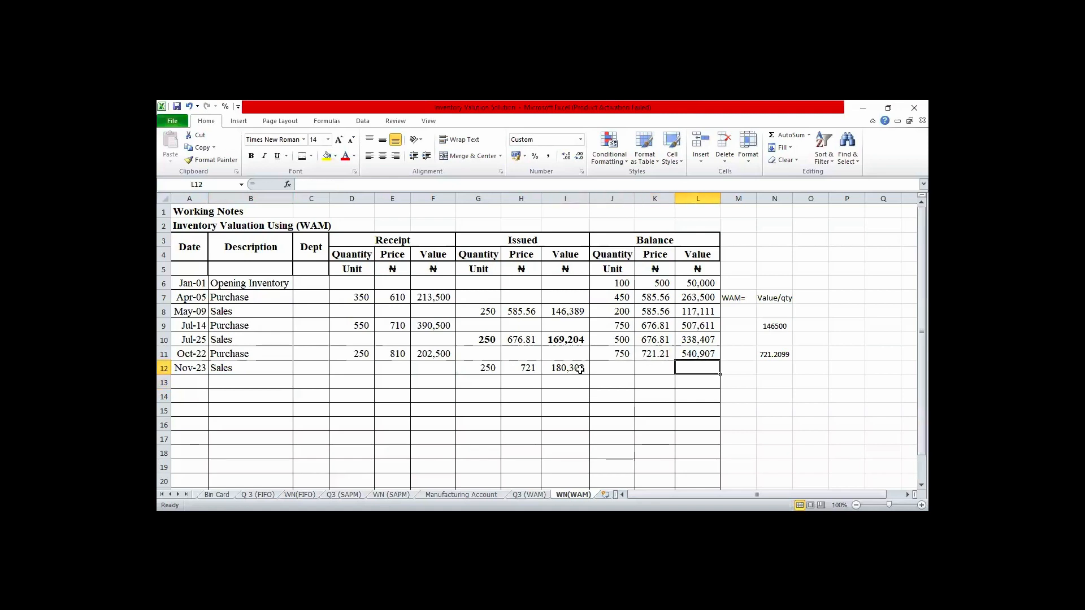
key("Left")
key("Left")
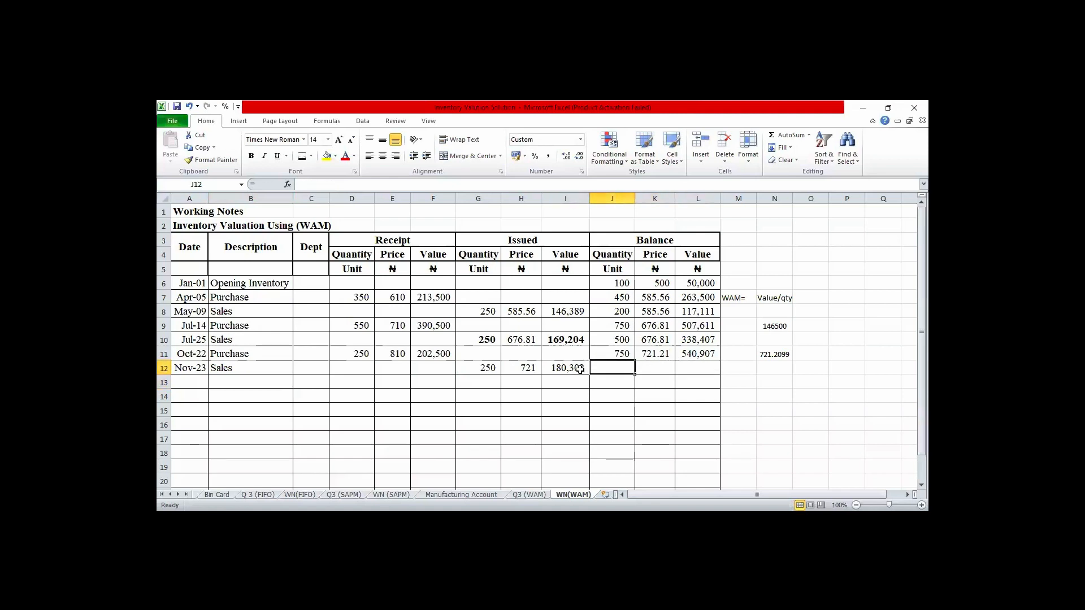
key("Up")
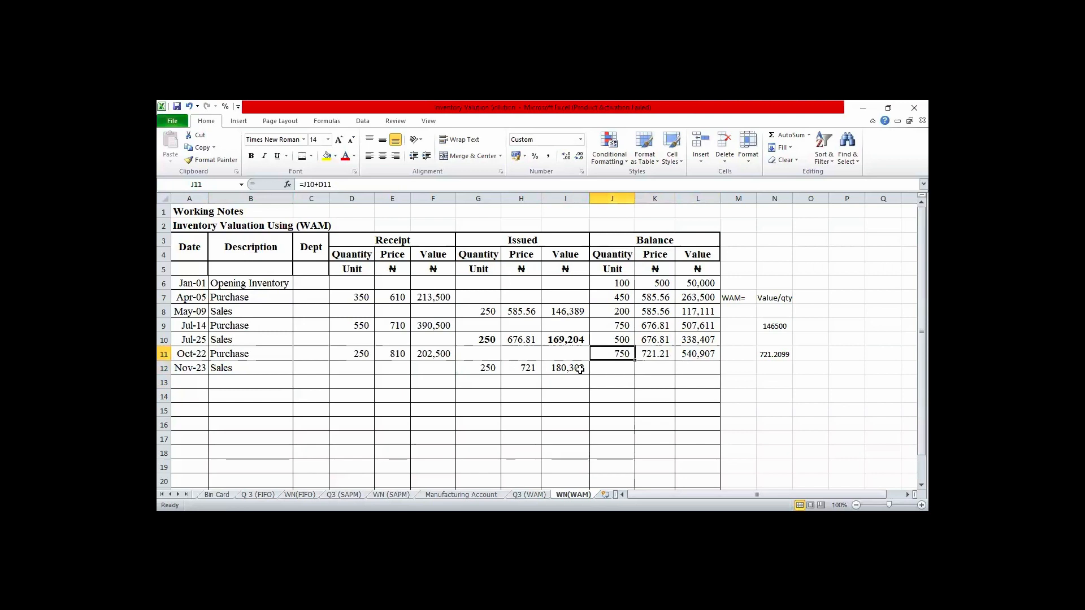
key("Down")
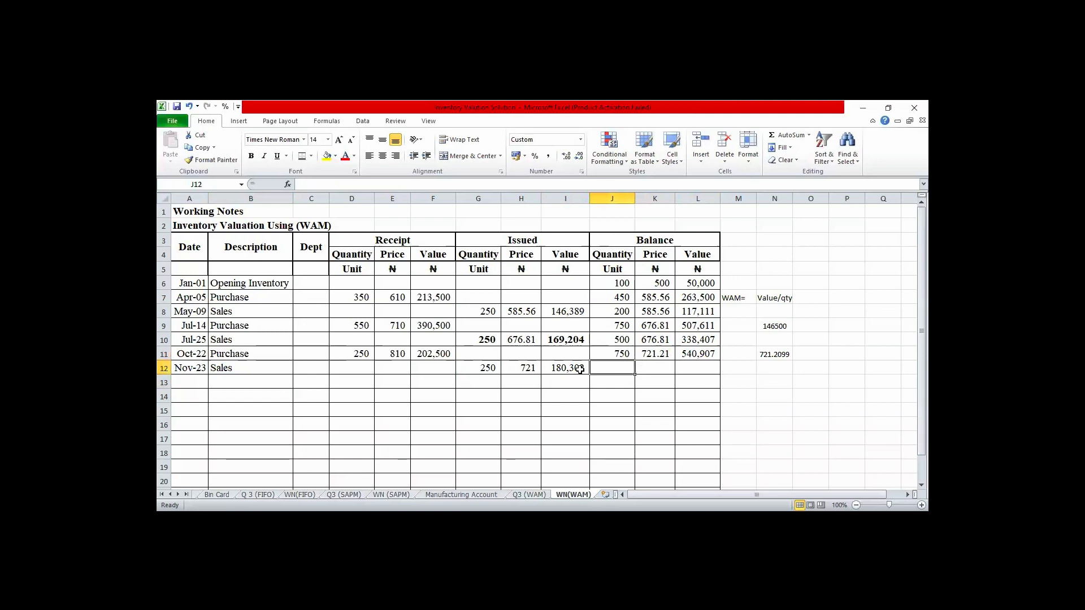
type("=")
key("Up")
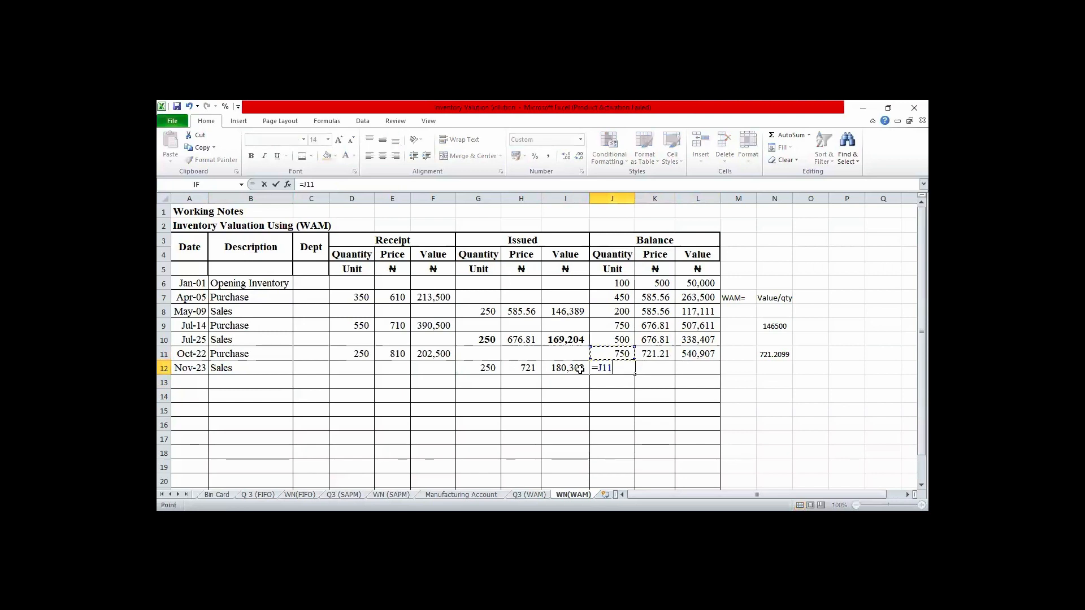
type("-")
key("Left")
key("Left")
key("Left")
key("Return")
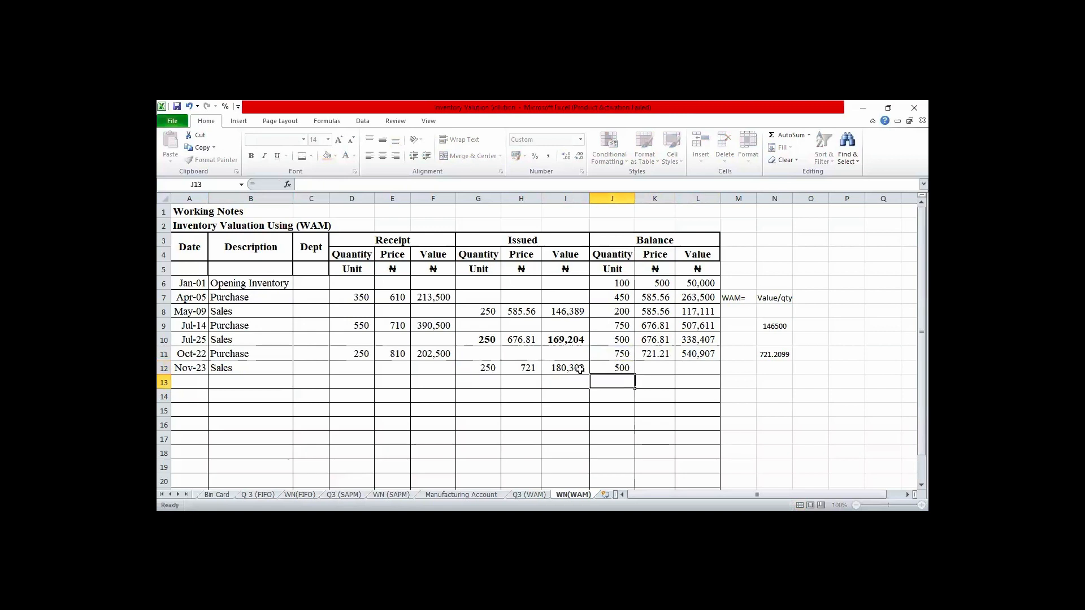
- Calculate the balance value after the November 23 sale in L12 by subtracting the issue value with =L11-I12
key("Up")
key("Right")
key("Right")
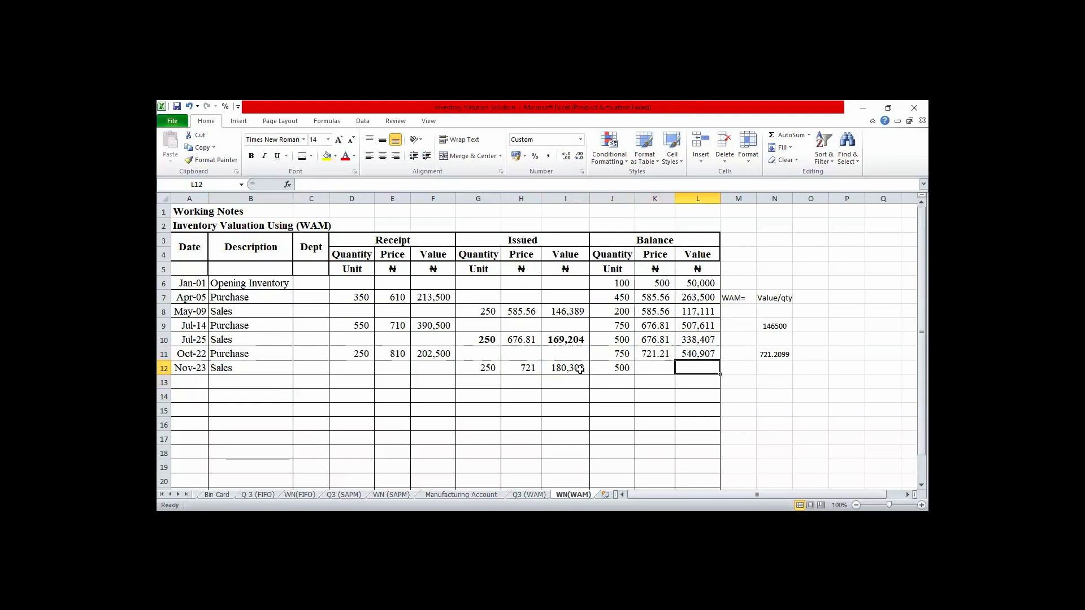
type("=")
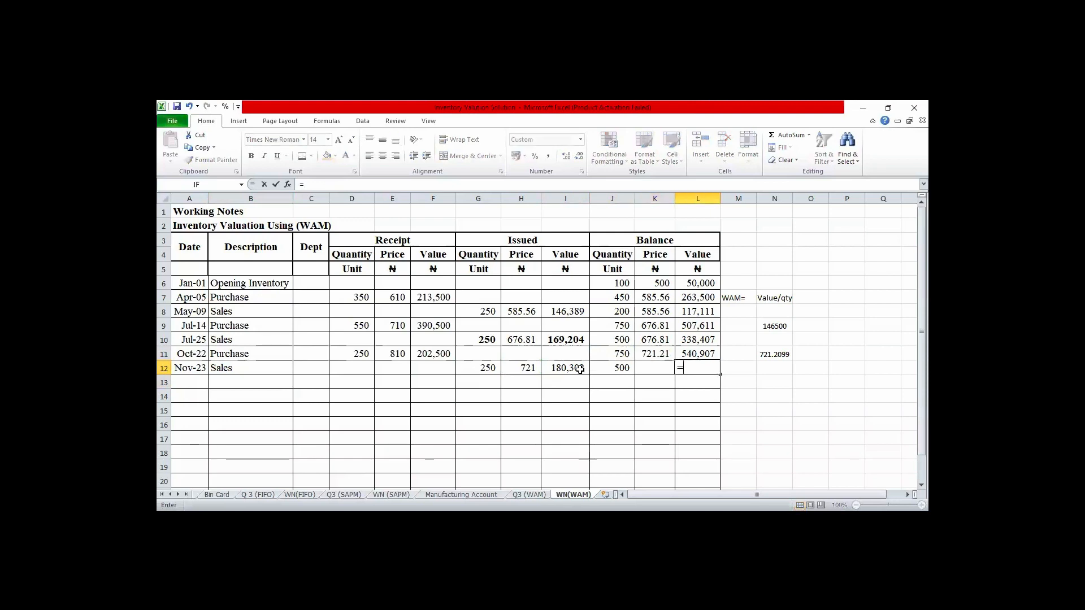
key("Up")
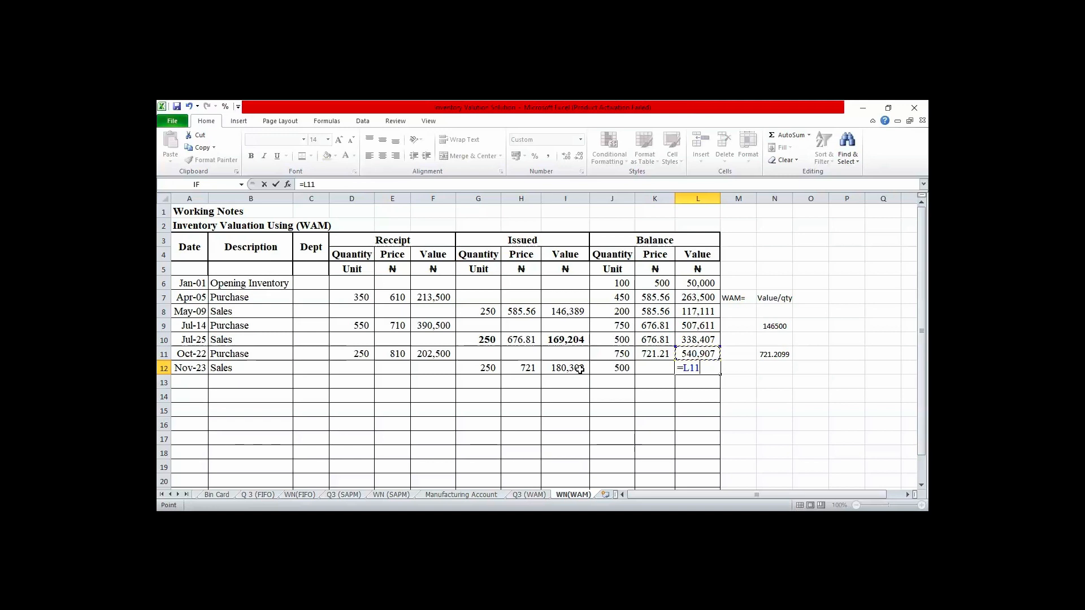
type("-")
left_click(580, 369)
key("Return")
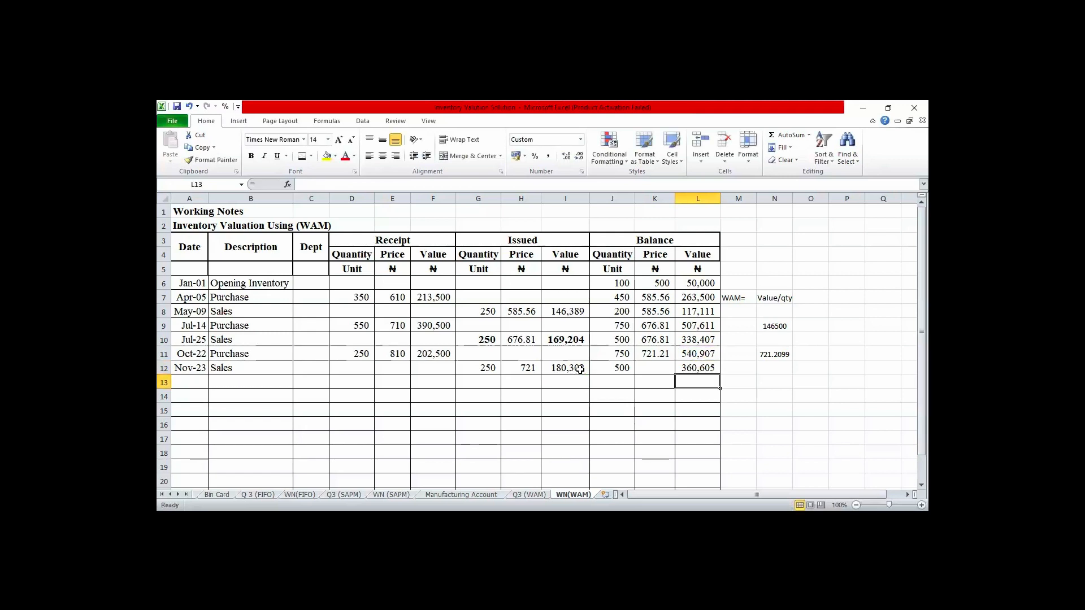
- Calculate the November 23 balance price in K12 with =L12/J12 and show it with two decimal places
key("Up")
key("Left")
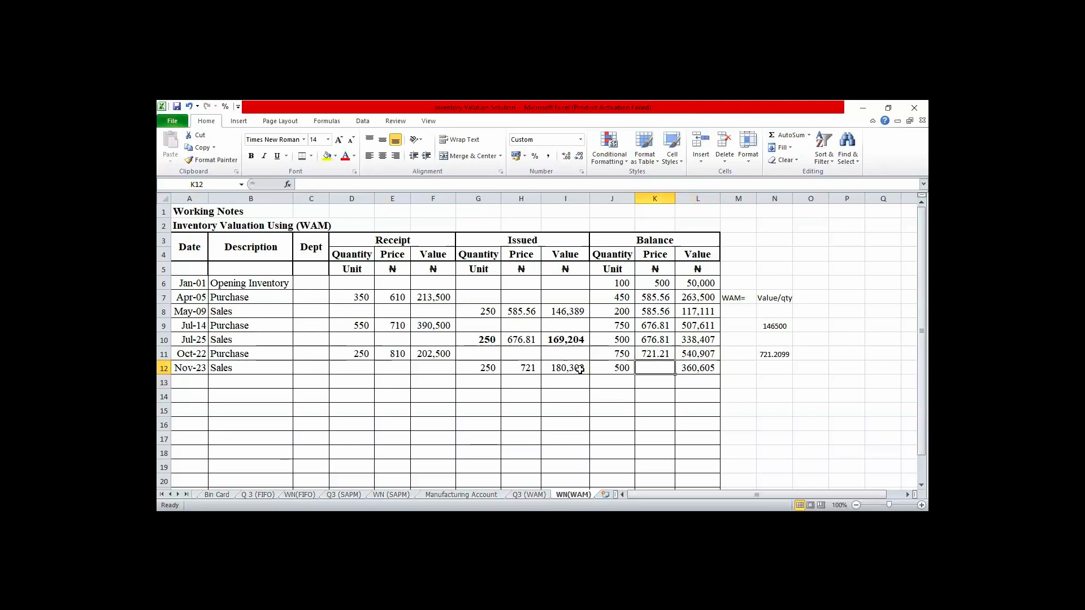
type("=")
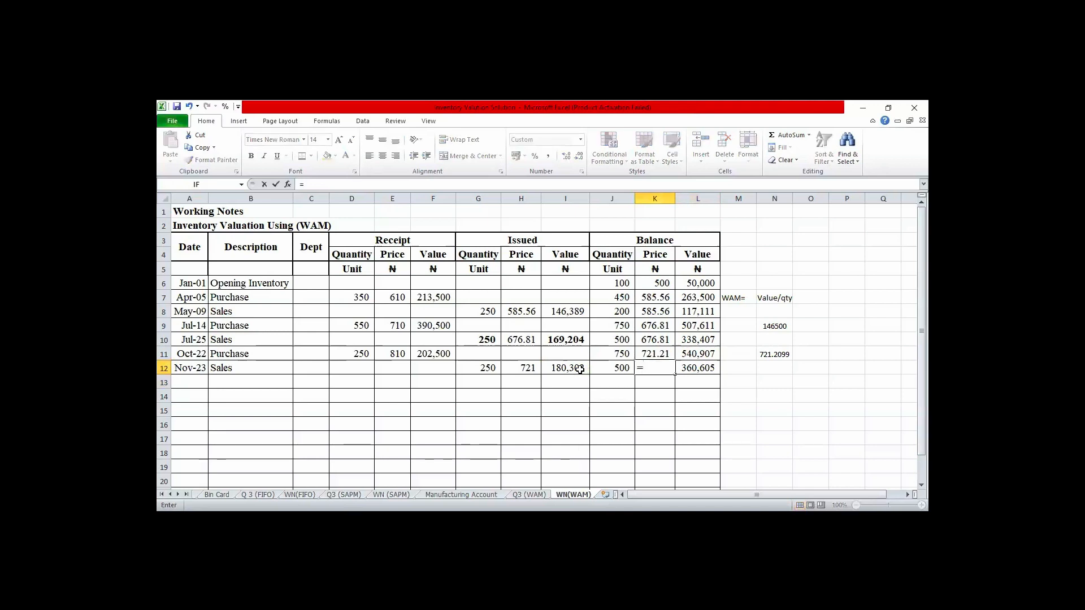
key("Right")
type("/")
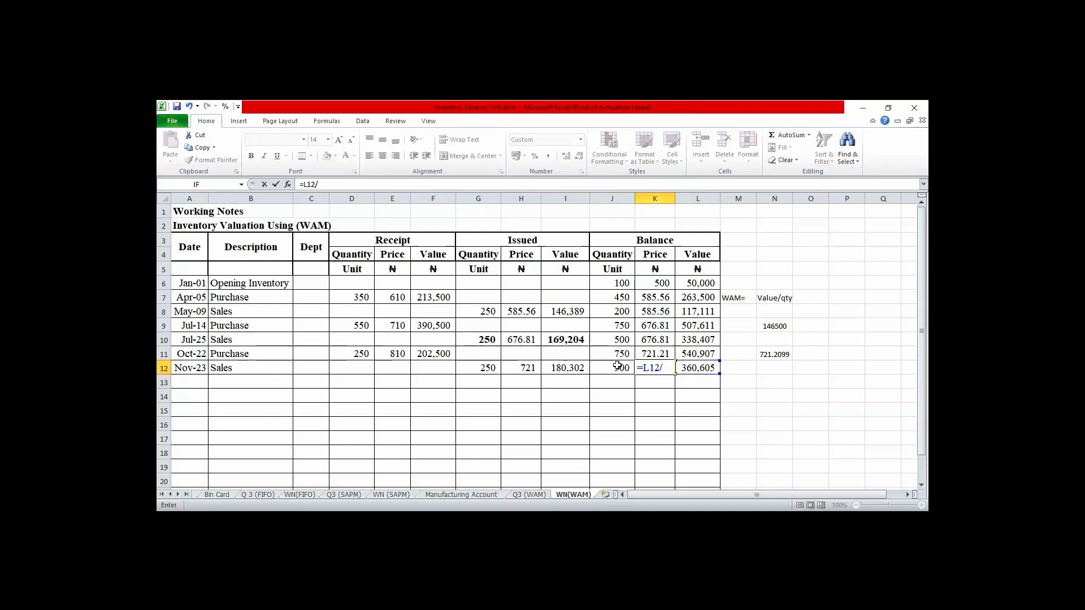
key("Left")
key("Return")
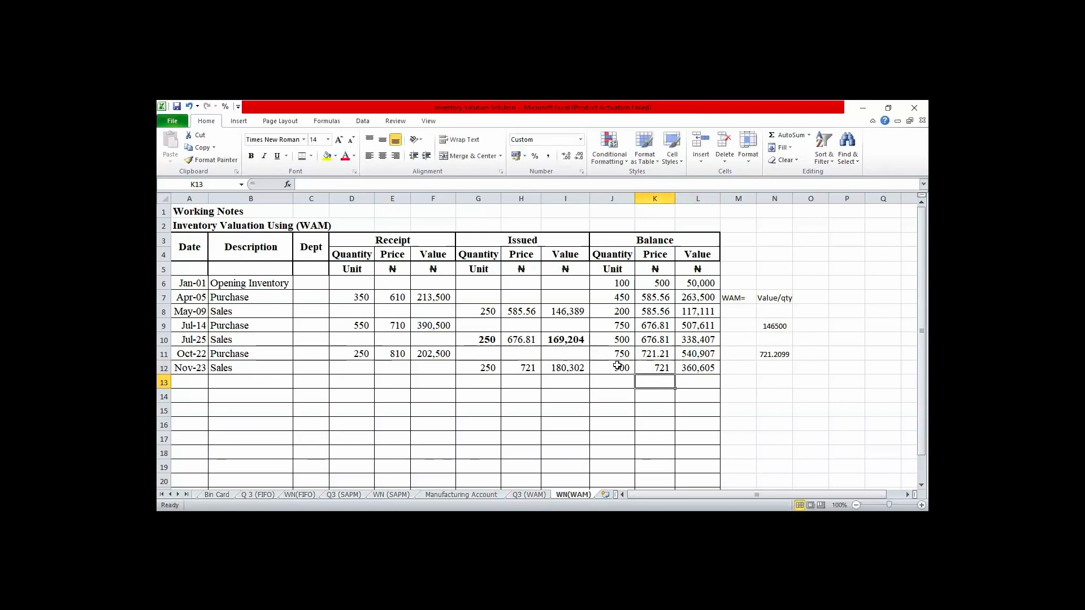
left_click(662, 368)
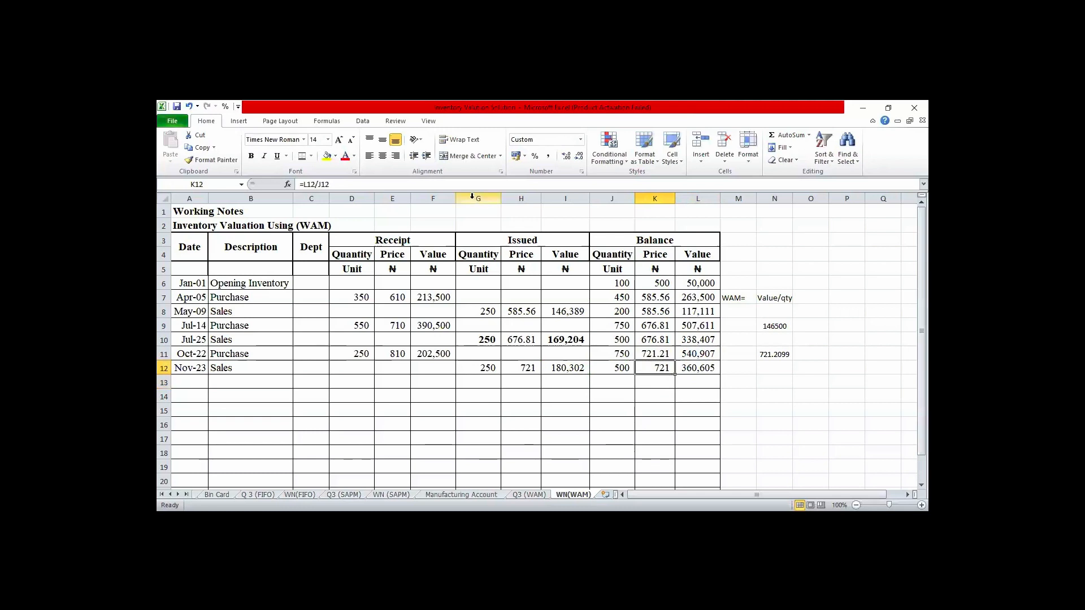
left_click(566, 156)
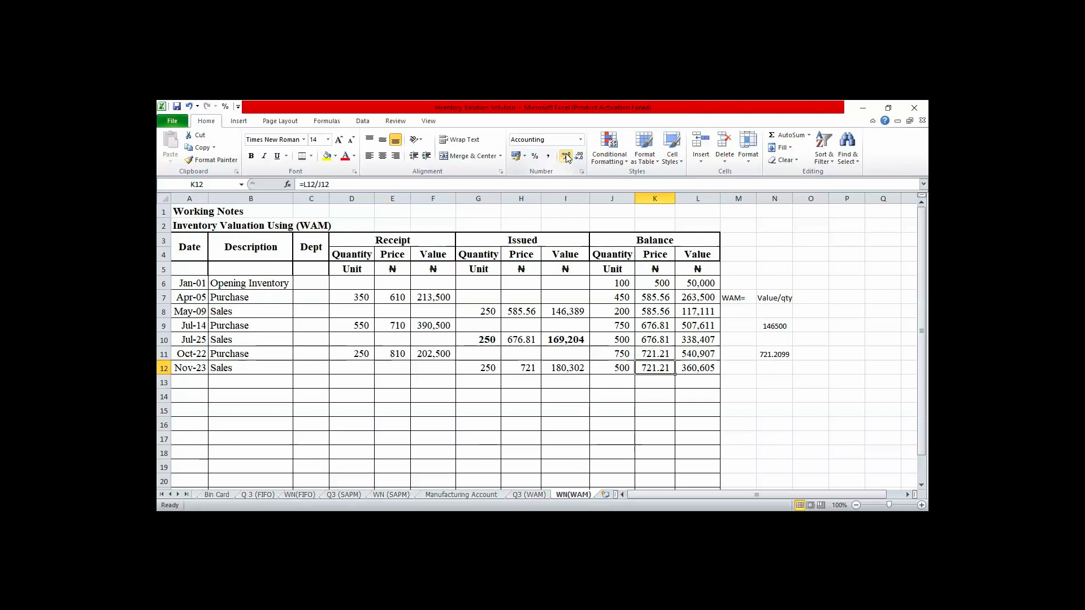
- Enter the date Dec-12 in A13 for the following transaction row
key("Down")
key("Left")
key("Left")
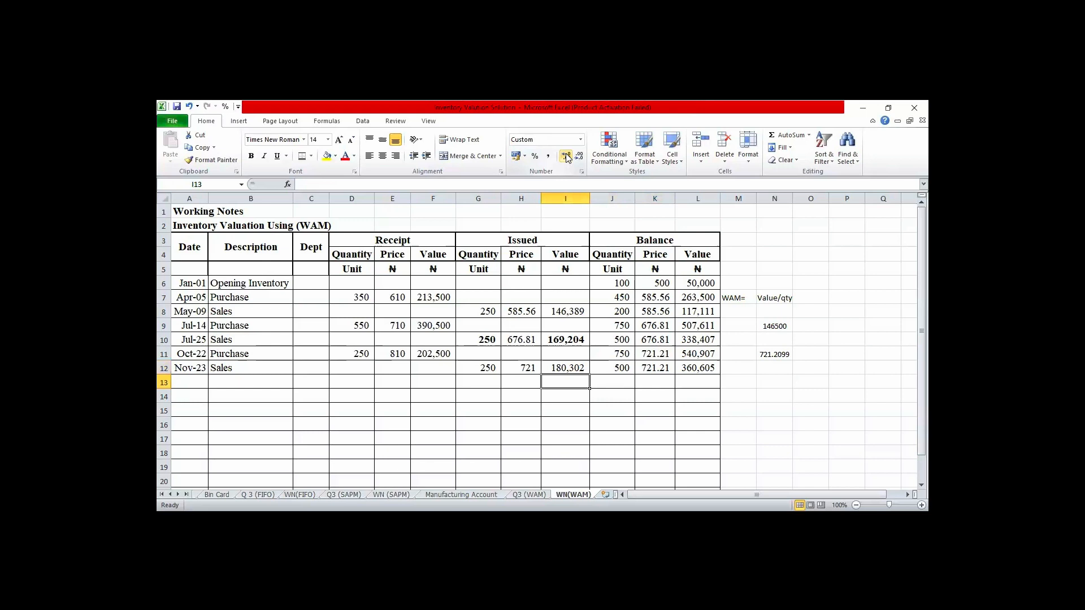
key("Home")
type("Dec")
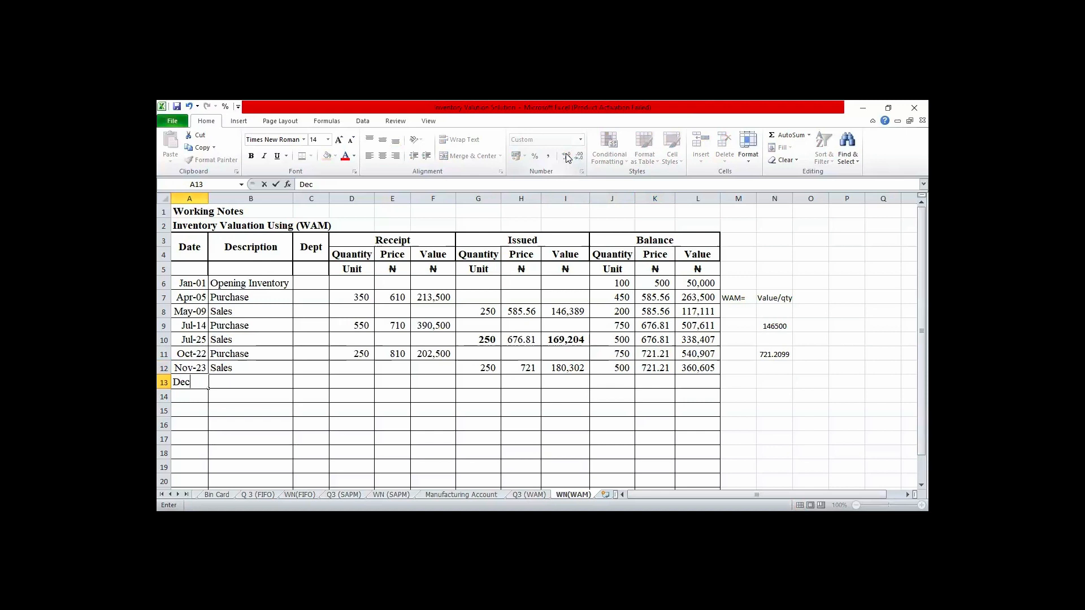
type("-12")
key("Tab")
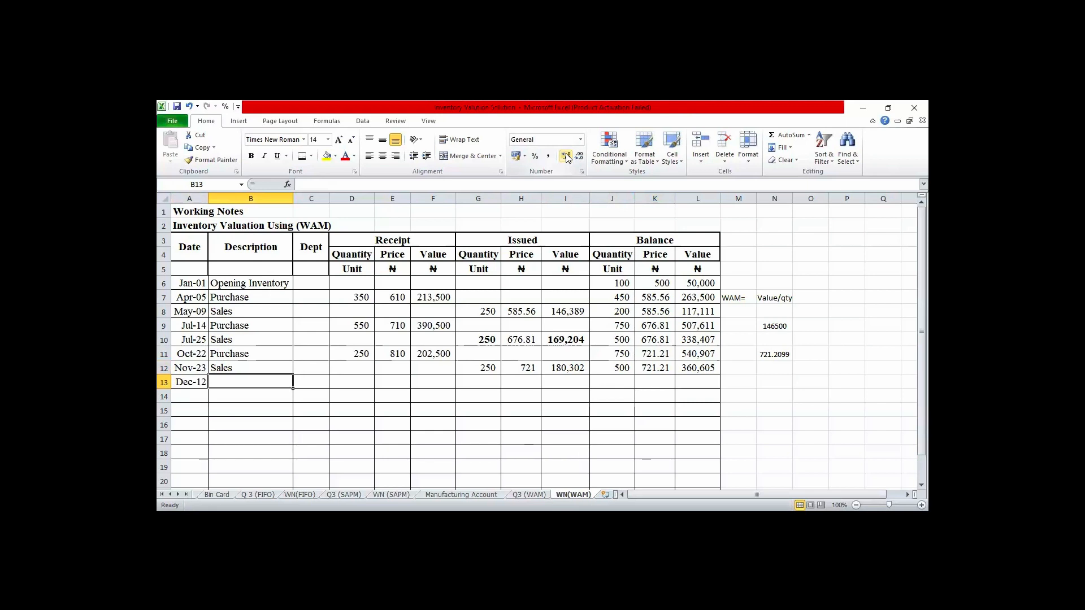
- Enter 250 as the issued quantity in G13 and describe the Dec-12 transaction as Sales in B13
key("Tab")
key("Tab")
key("Tab")
key("Tab")
key("Tab")
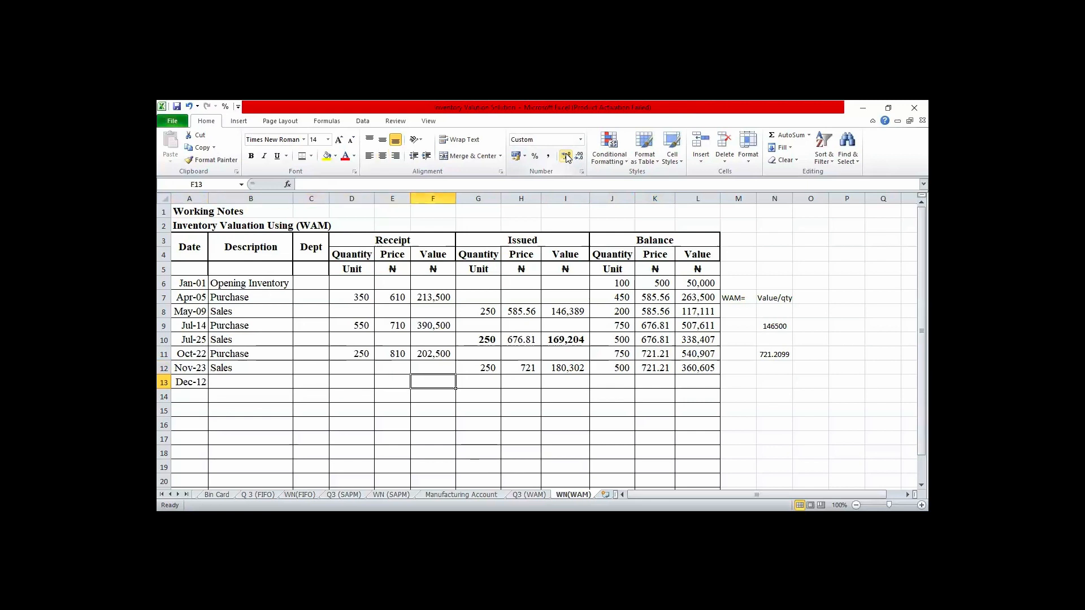
type("50")
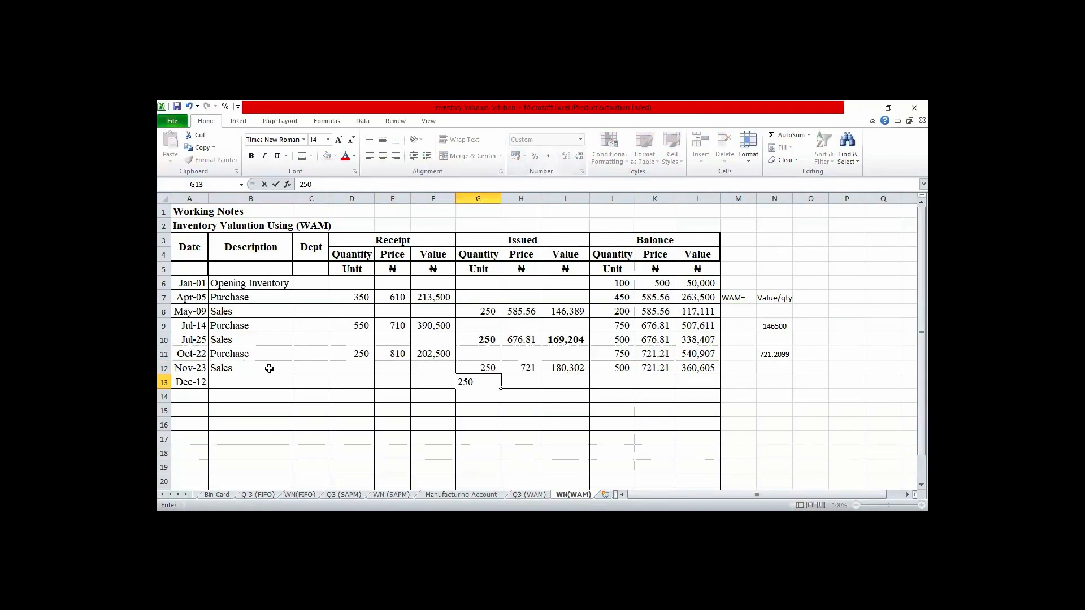
left_click(262, 383)
type("sales")
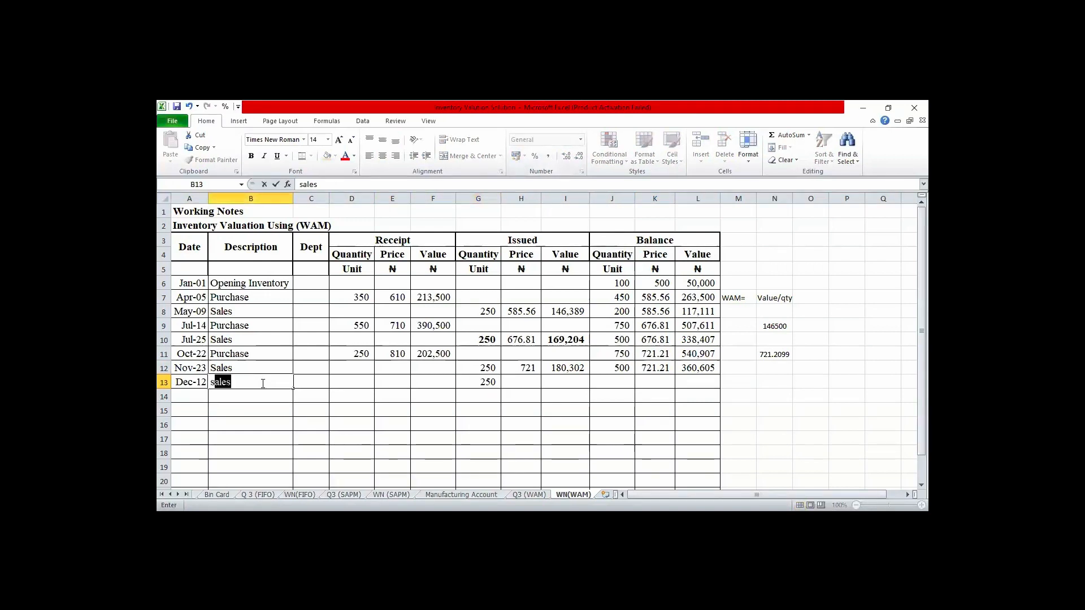
key("Right")
key("Right")
key("Right")
key("Right")
key("Right")
key("Right")
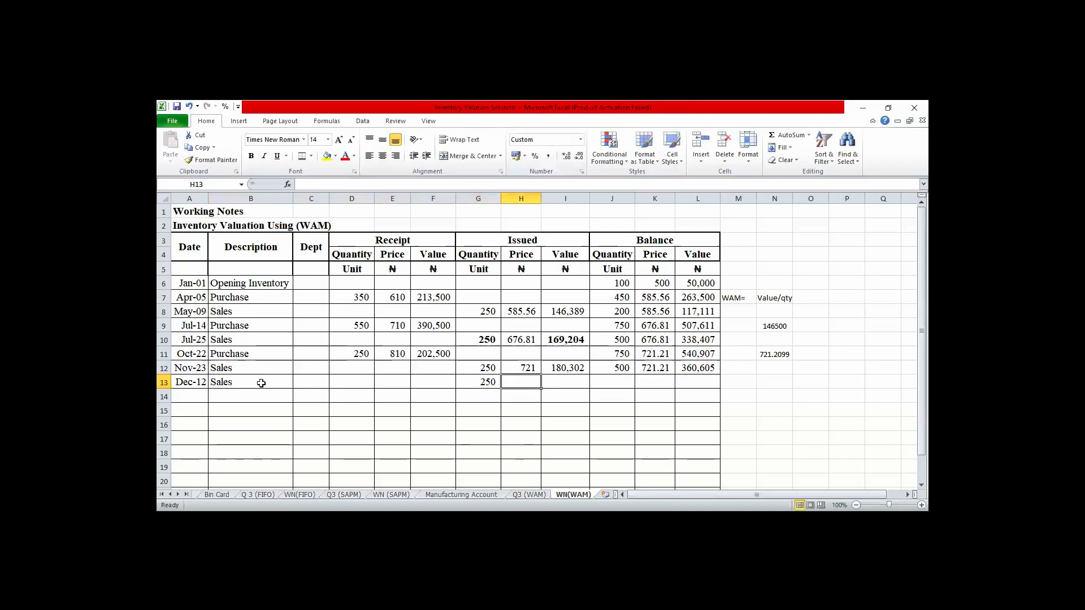
- Set the December 12 issue price in H13 to the previous balance price with =K12
type("=")
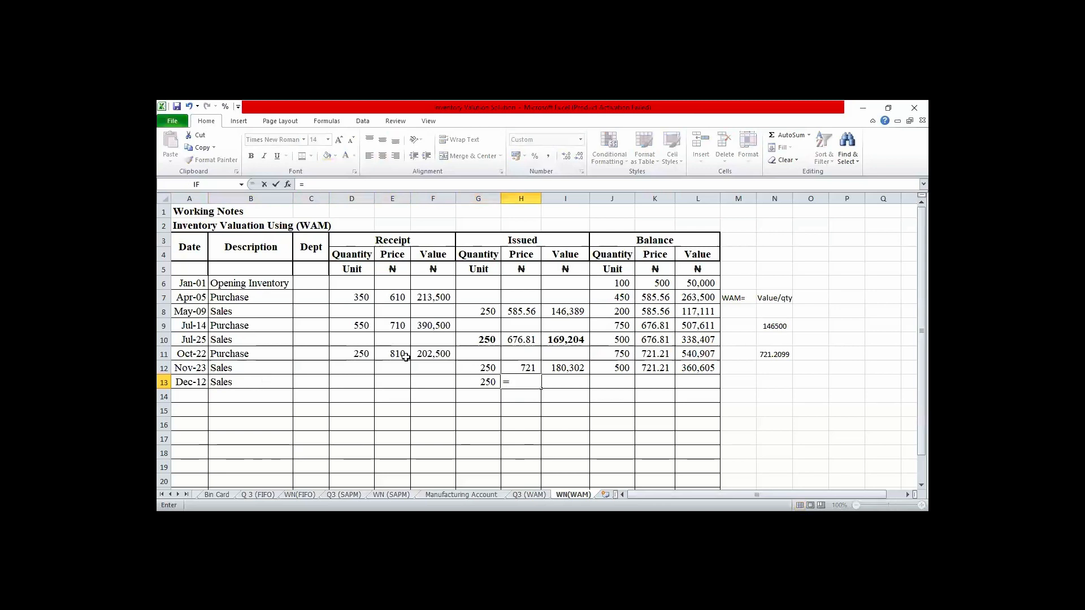
left_click(658, 367)
key("Return")
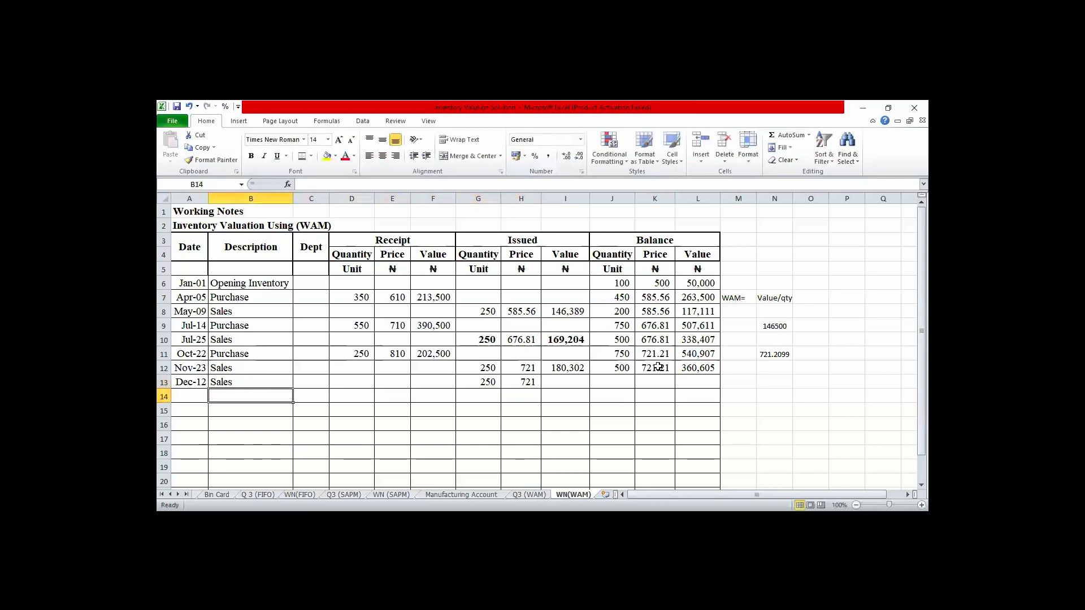
- Calculate the December 12 issue value in I13 by multiplying quantity by price with =G13*H13
key("Up")
key("Right")
key("Right")
key("Right")
key("Right")
key("Right")
key("Right")
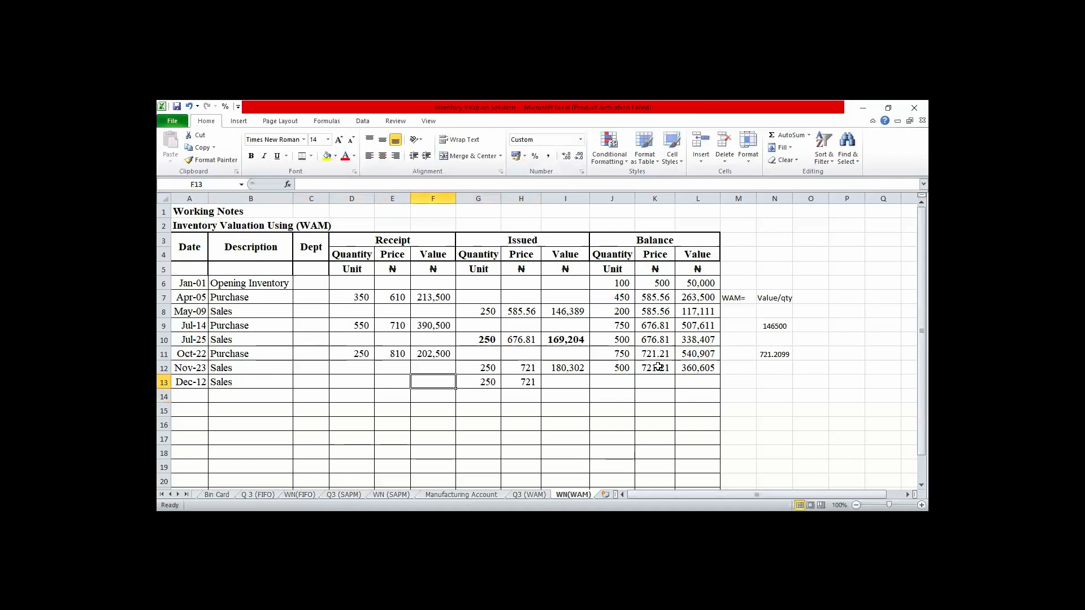
key("Right")
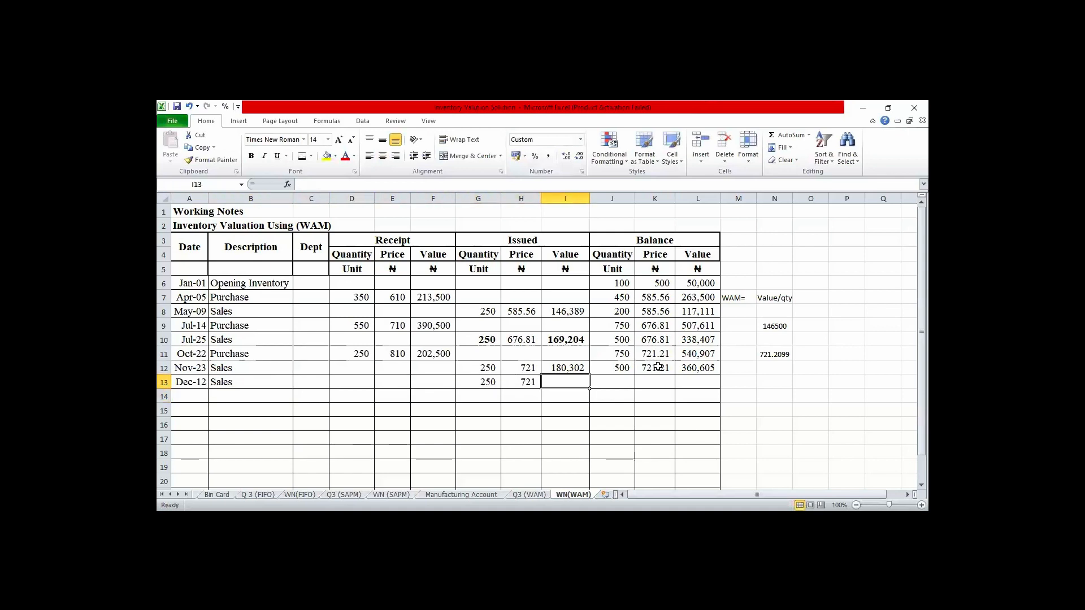
type("=")
key("Left")
key("Left")
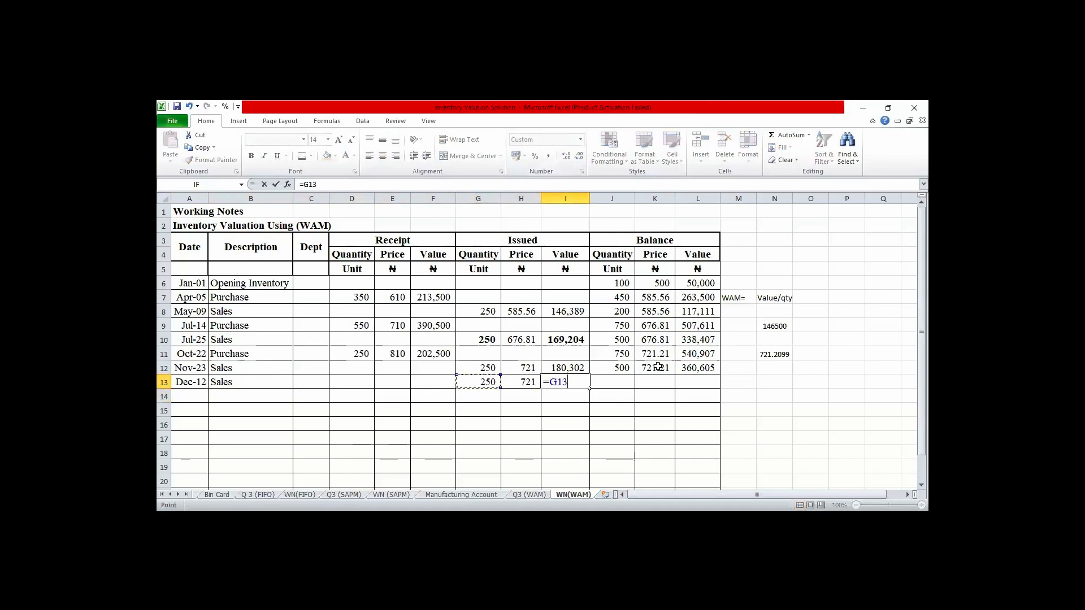
type("*")
key("Left")
key("Return")
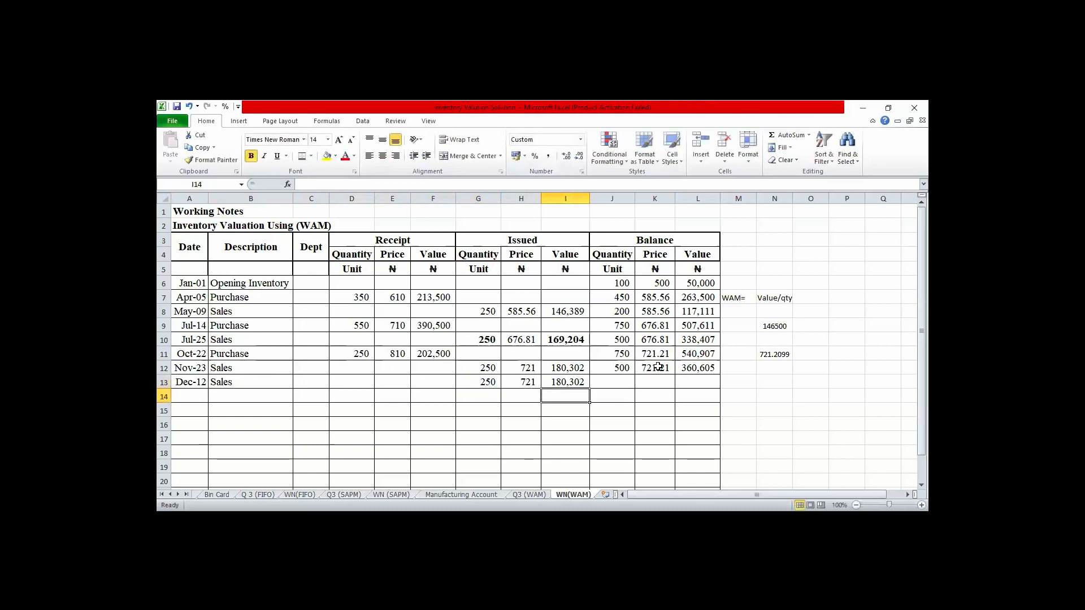
- Calculate the balance quantity after the December 12 sale in J13 with =J12-G13
key("Up")
key("Right")
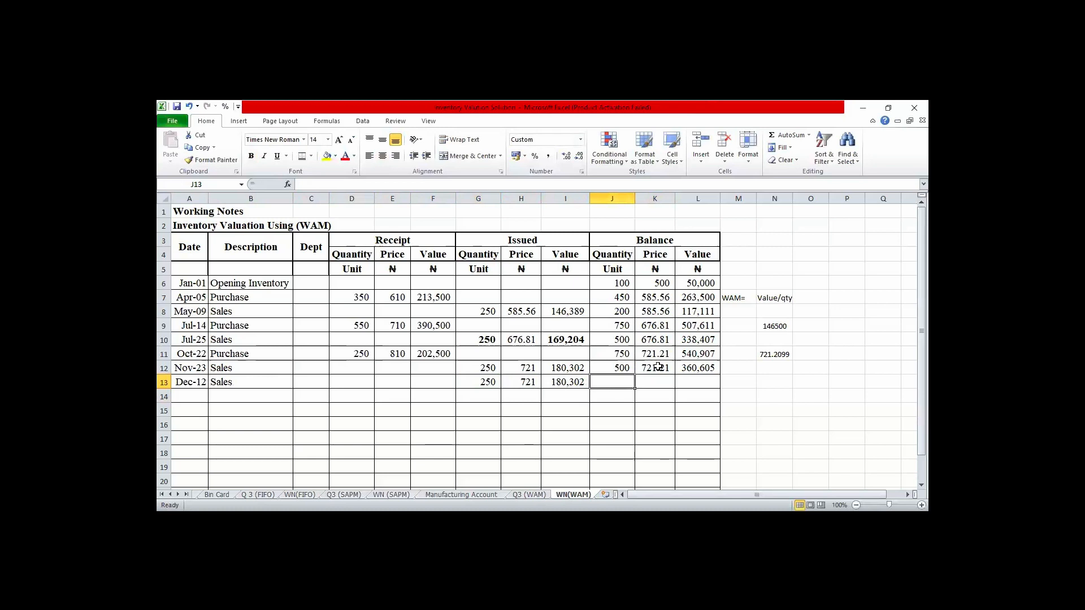
type("=")
key("Up")
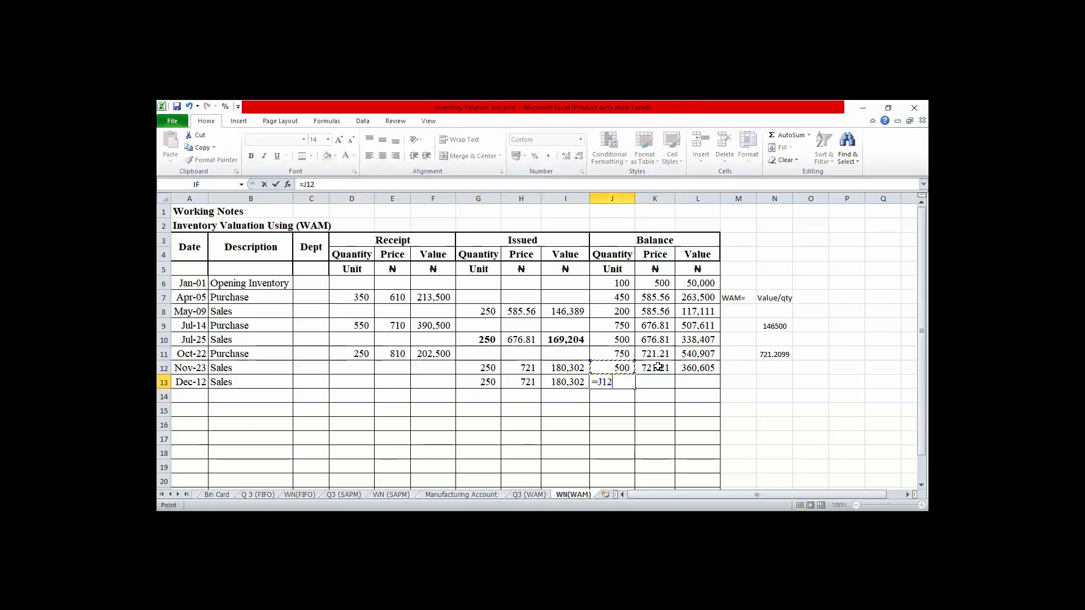
type("-")
left_click(486, 382)
key("Tab")
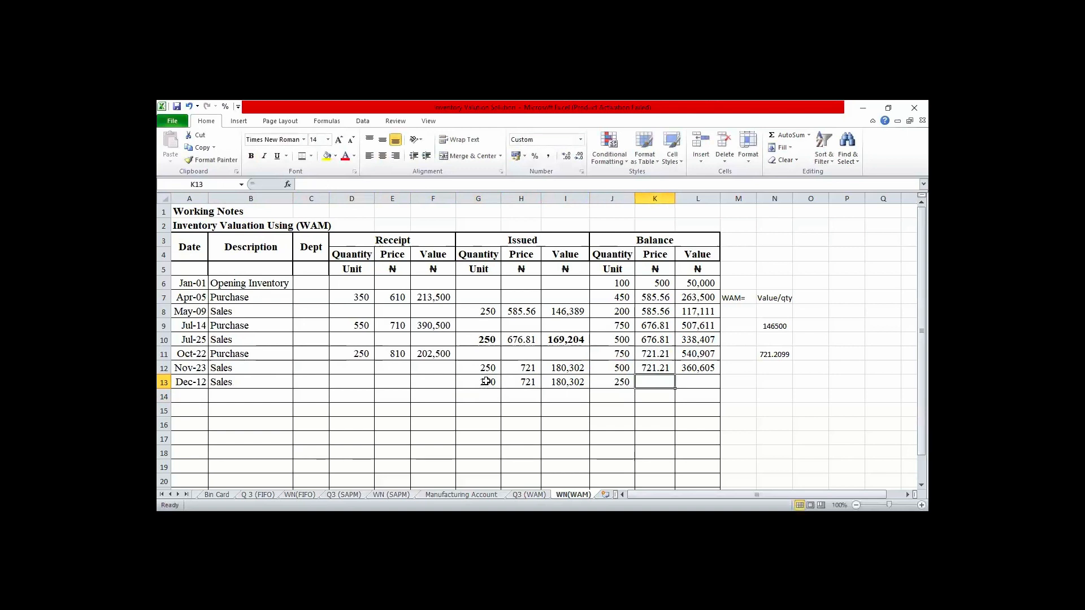
- Calculate the balance value after the December 12 sale in L13 with =L12-I13
key("Tab")
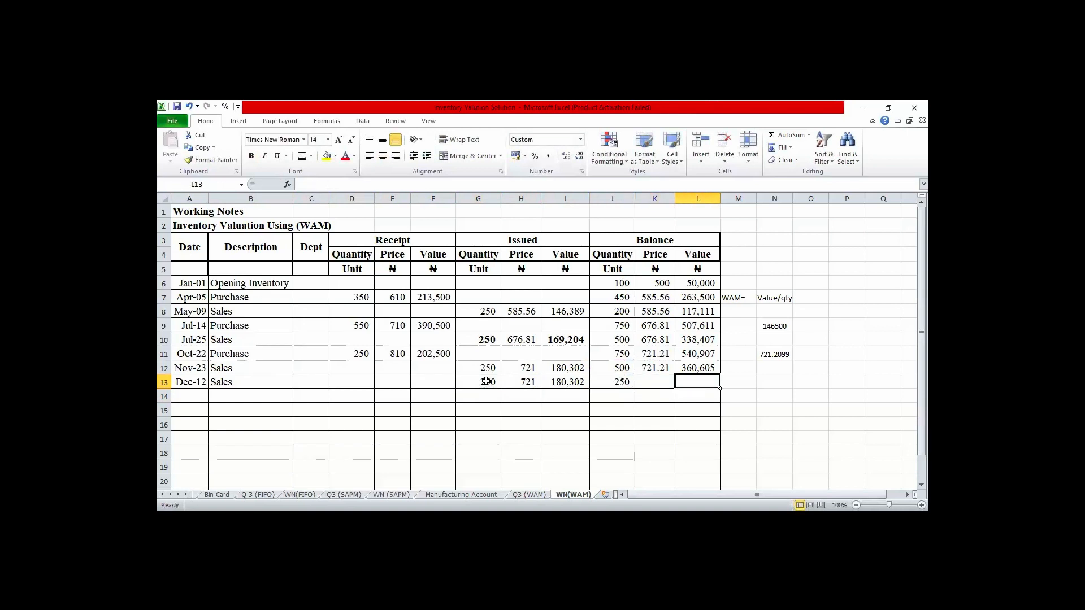
type("=")
key("Up")
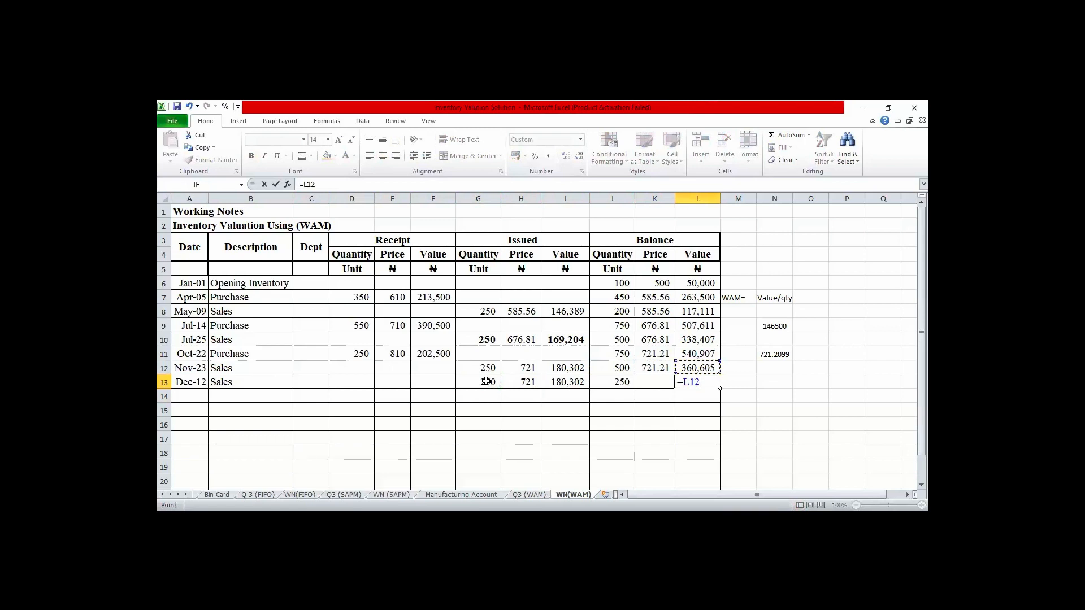
type("-")
left_click(560, 382)
key("Return")
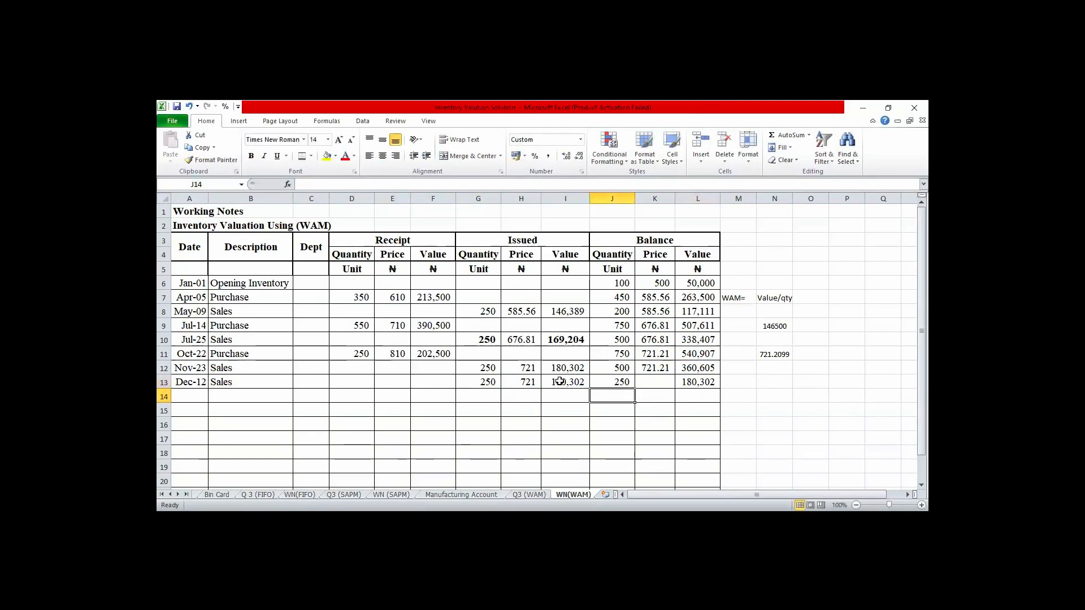
- Calculate the December 12 balance price in K13 with =L13/J13 and show it with two decimal places
key("Up")
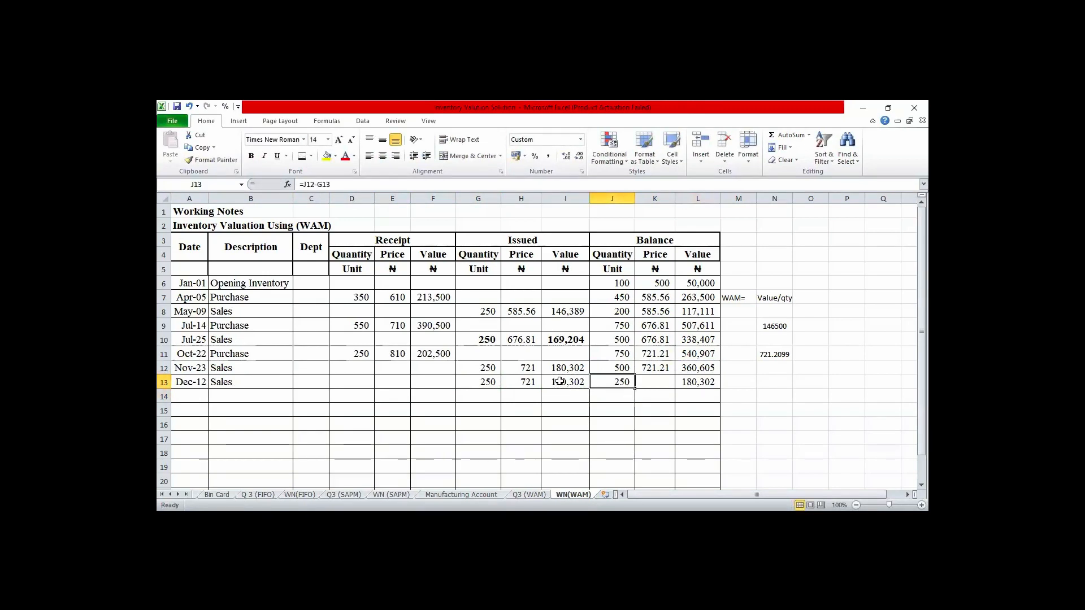
key("Right")
type("=")
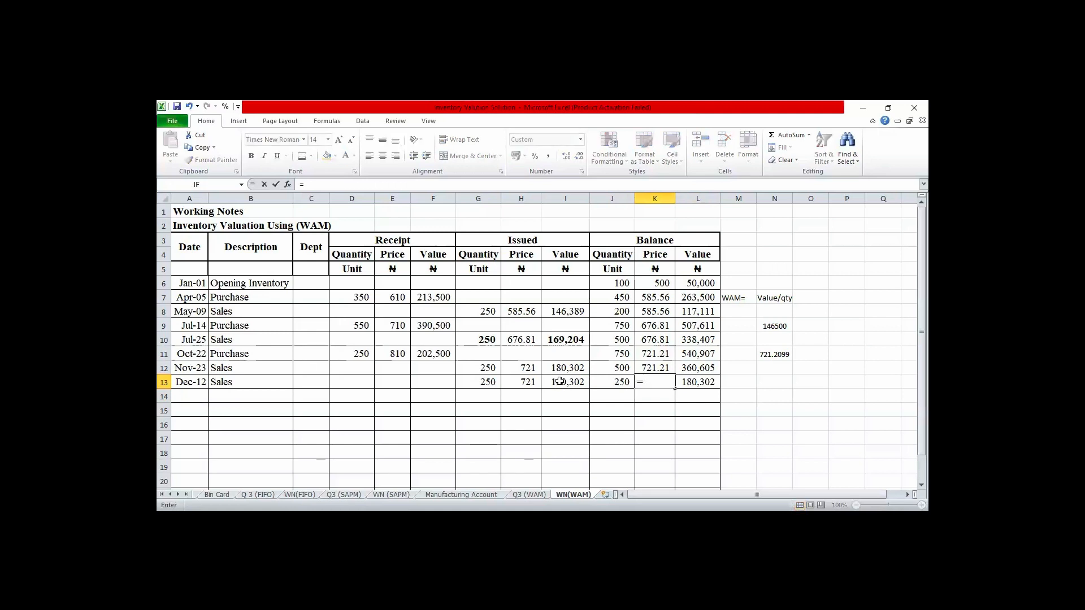
key("Right")
type("/")
key("Left")
key("Return")
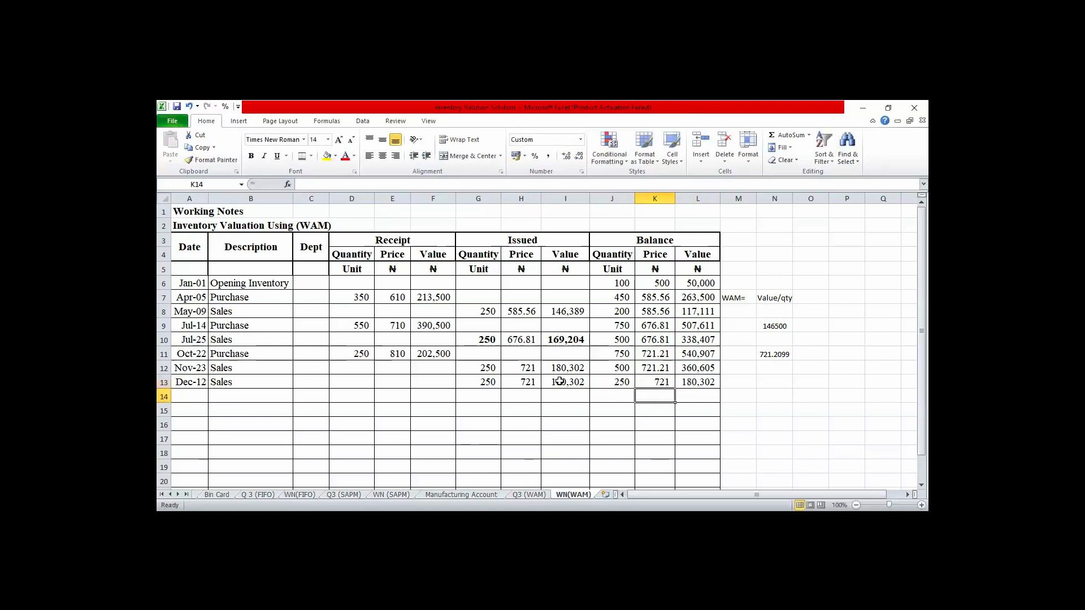
left_click(654, 384)
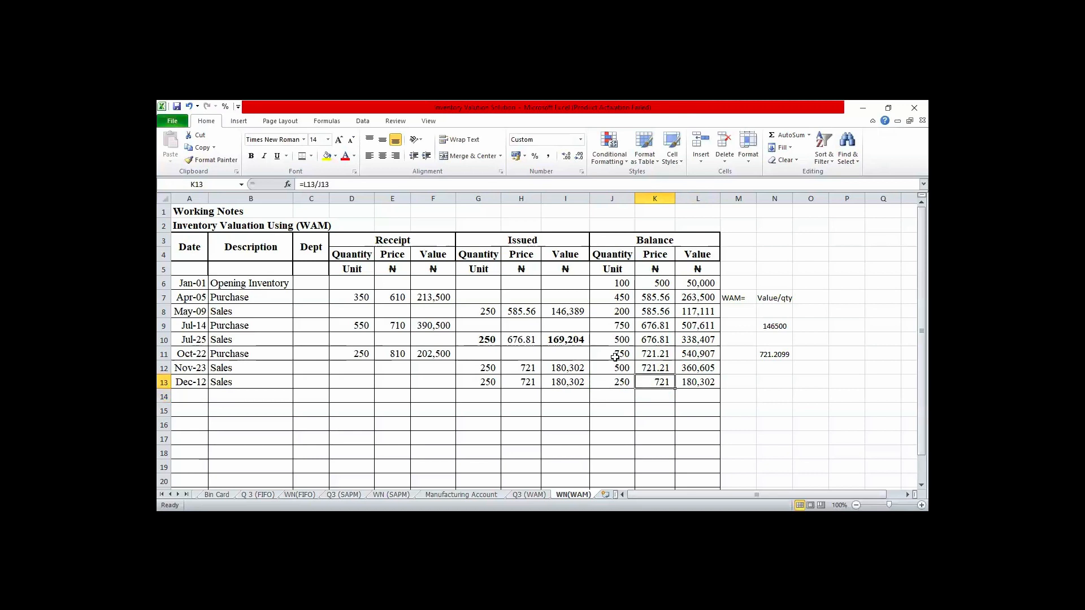
left_click(568, 157)
- Copy the entire profit or loss statement from the Q3 (SAPM) sheet onto the empty Q3 (WAM) sheet
left_click(344, 494)
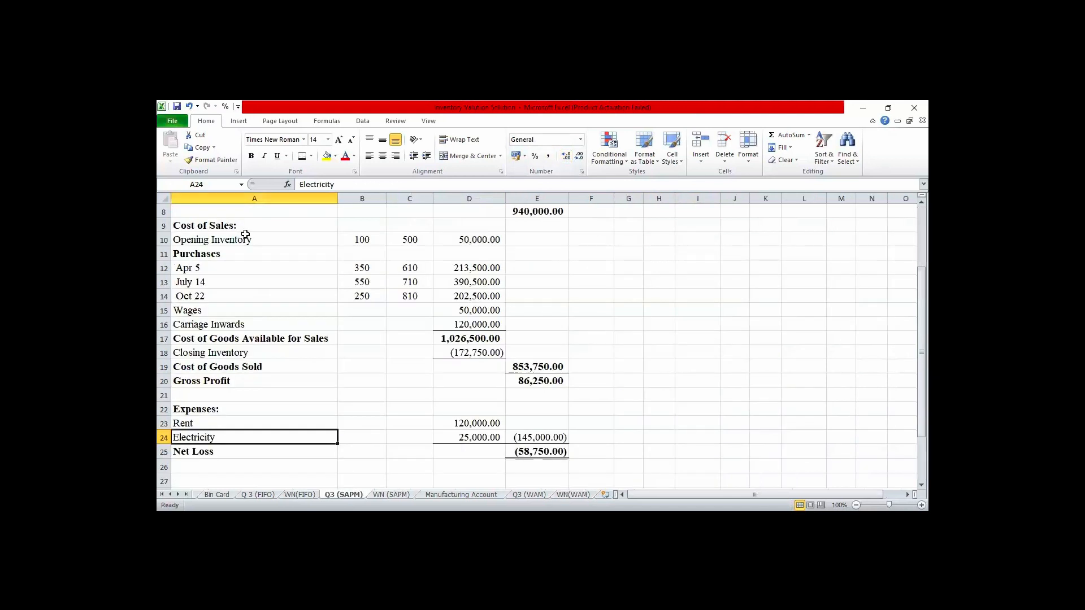
left_click(165, 197)
key("ctrl+c")
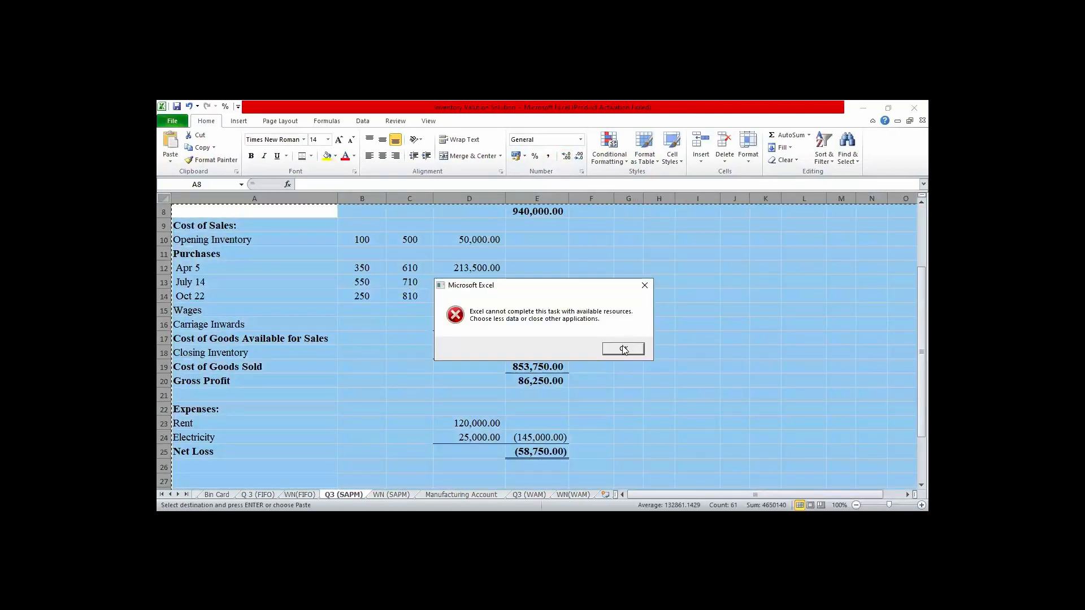
left_click(624, 349)
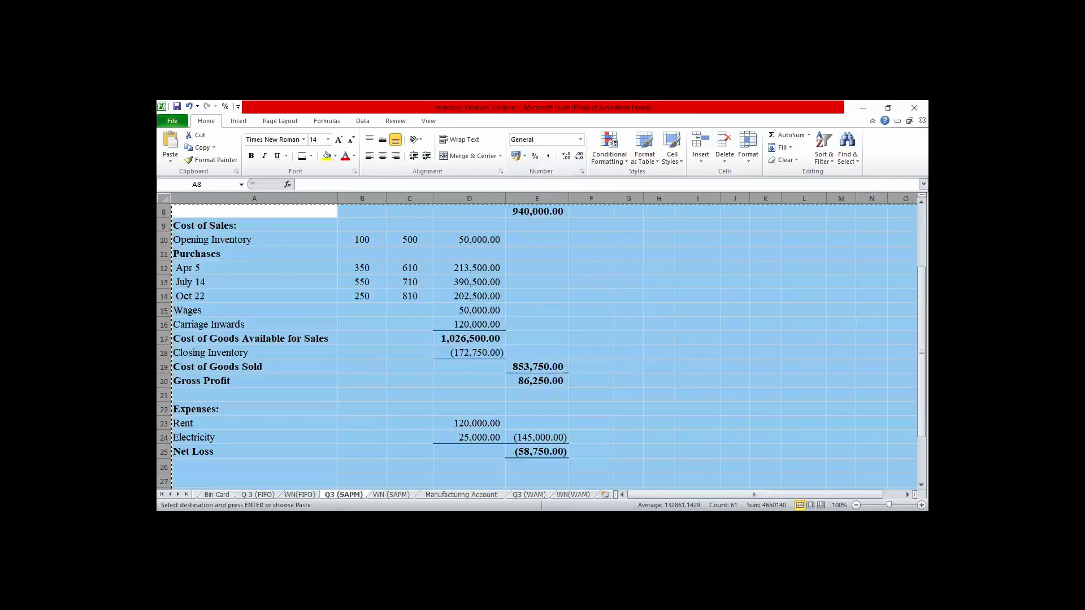
left_click(529, 495)
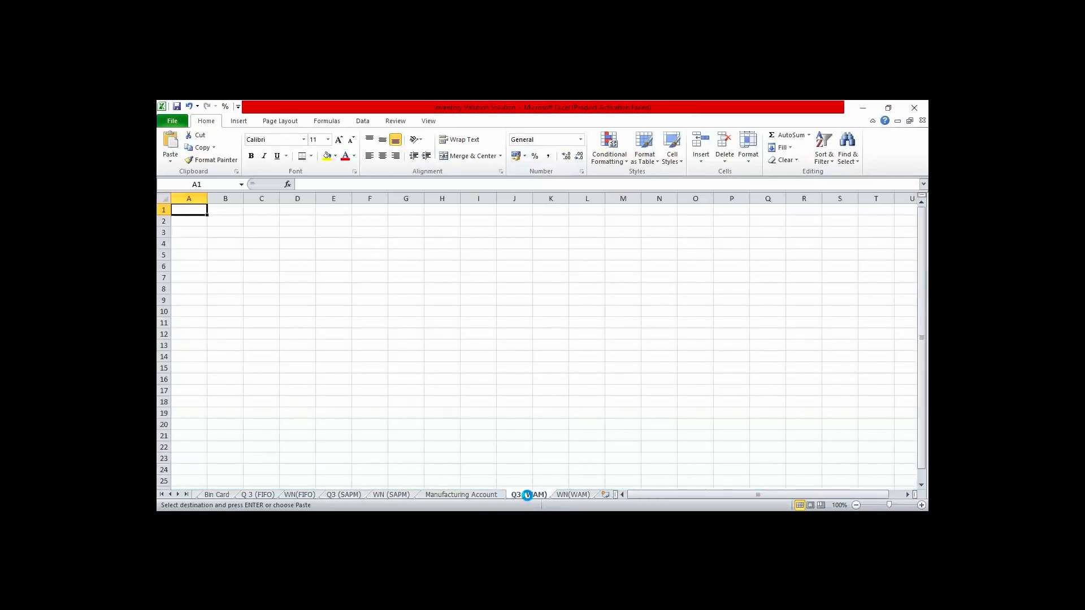
key("ctrl+a")
key("ctrl+v")
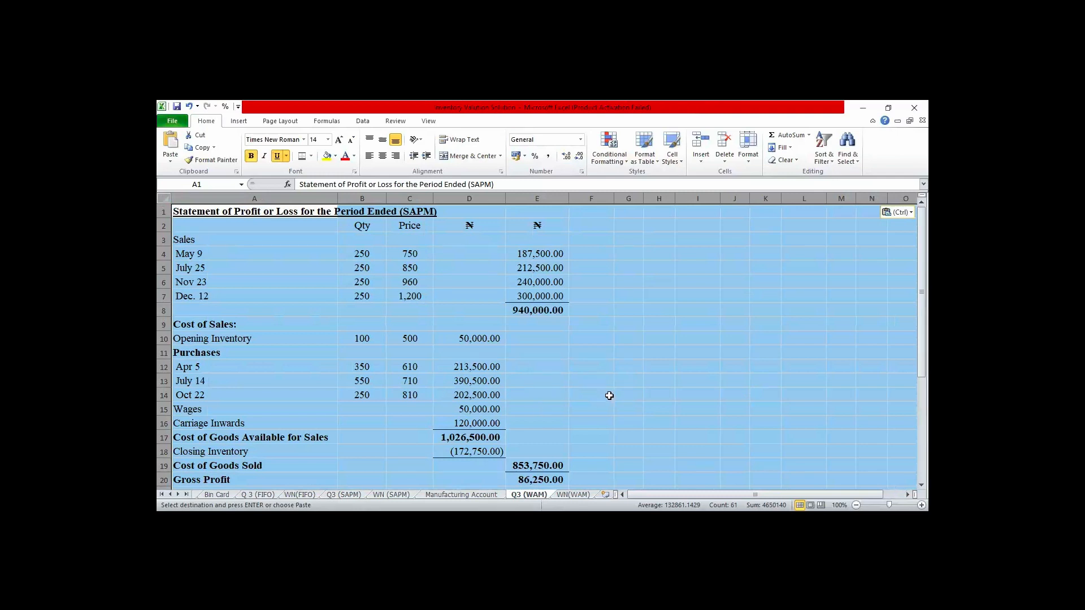
left_click(607, 394)
- Link Closing Inventory in D18 of Q3 (WAM) to the final WAM balance value as a deduction with =-'WN(WAM)'!L13
left_click(462, 451)
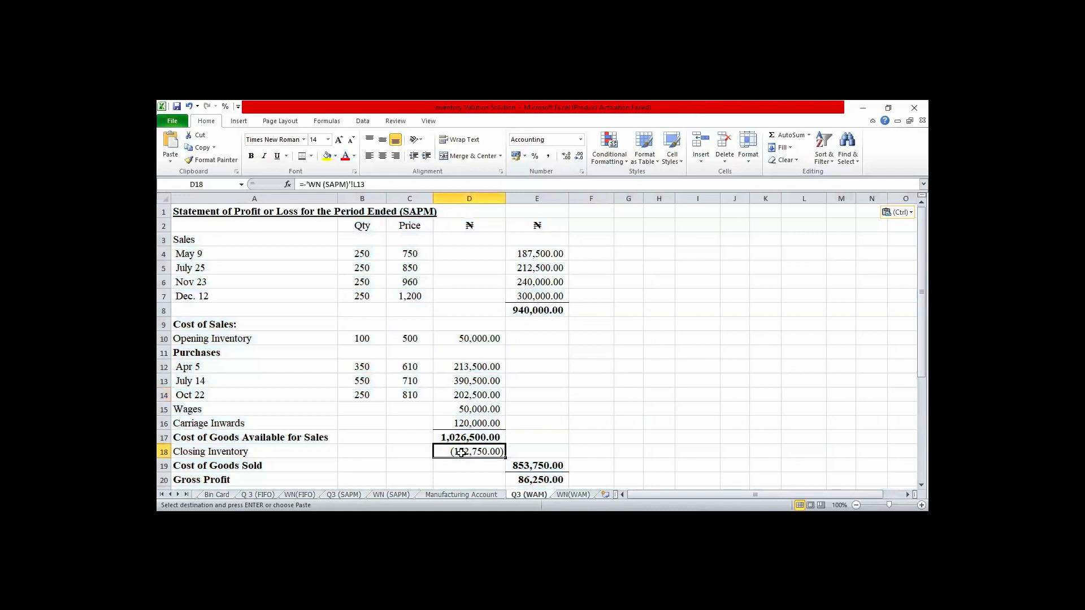
type("=")
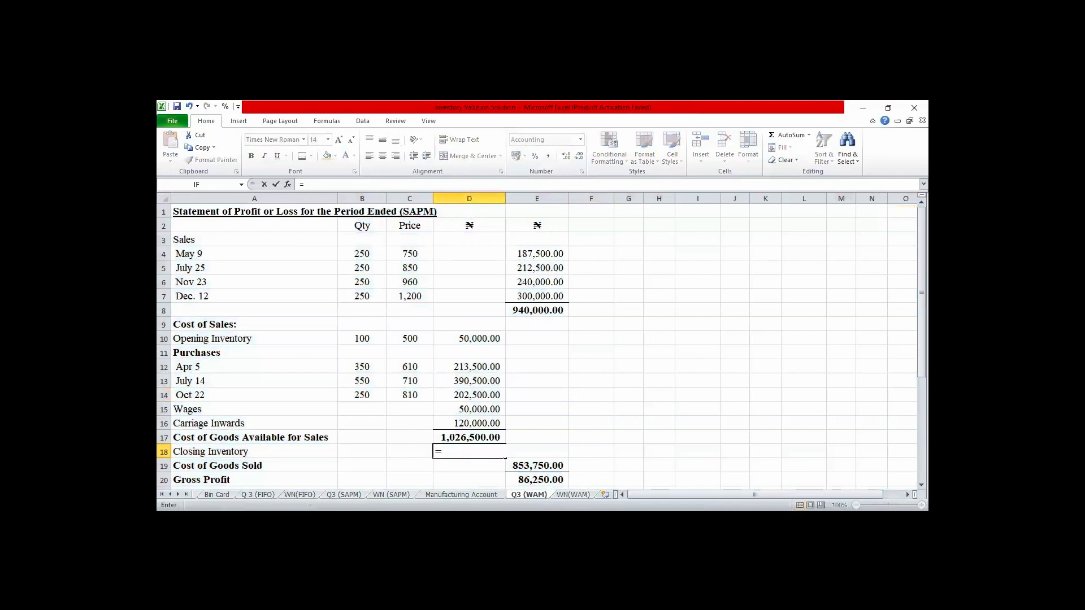
left_click(573, 494)
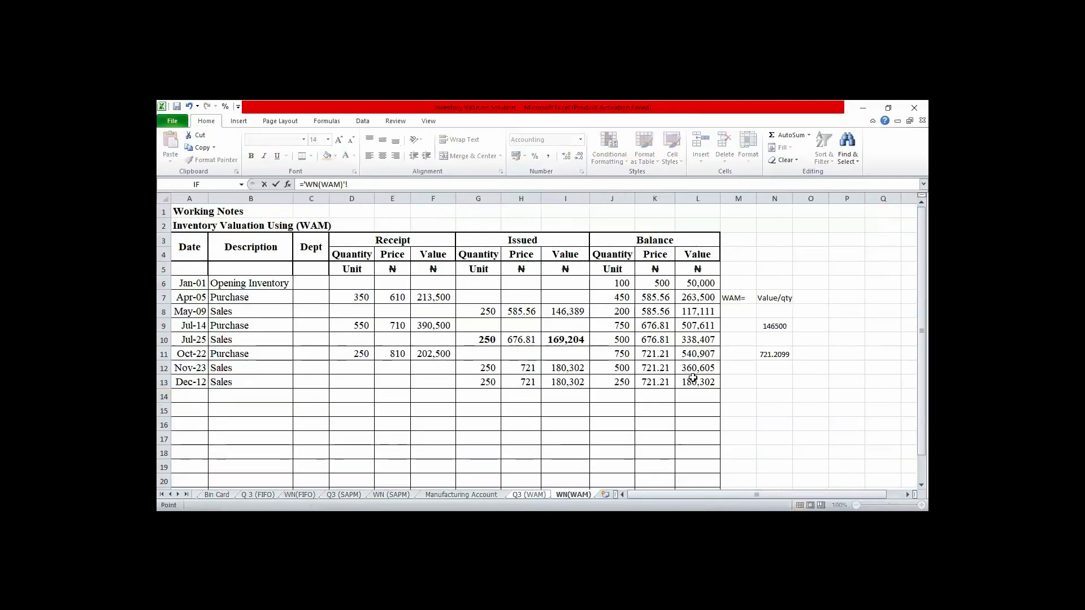
left_click(693, 380)
key("Return")
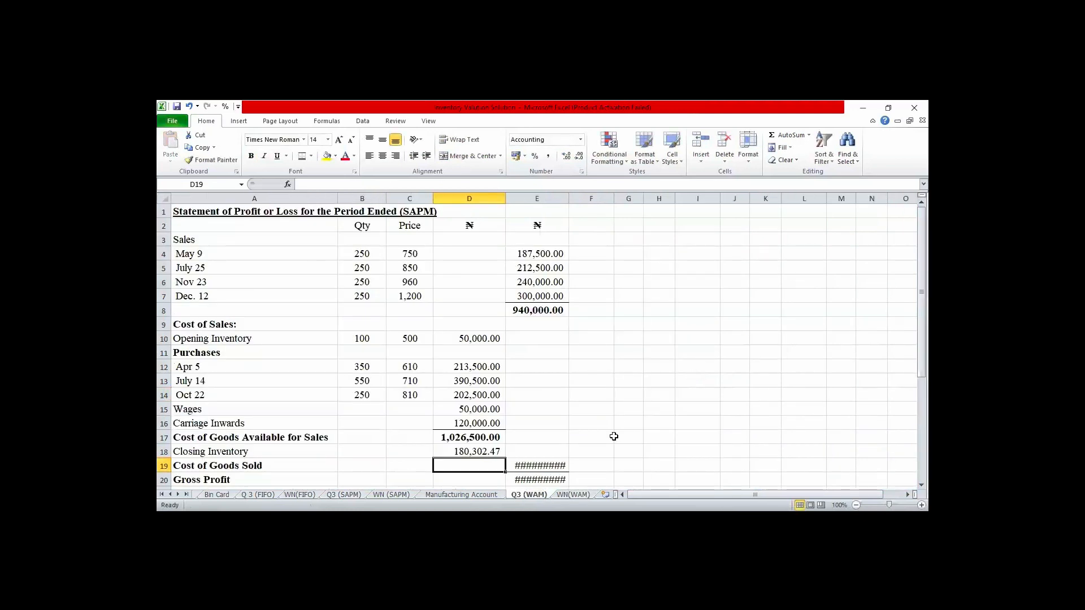
left_click(481, 451)
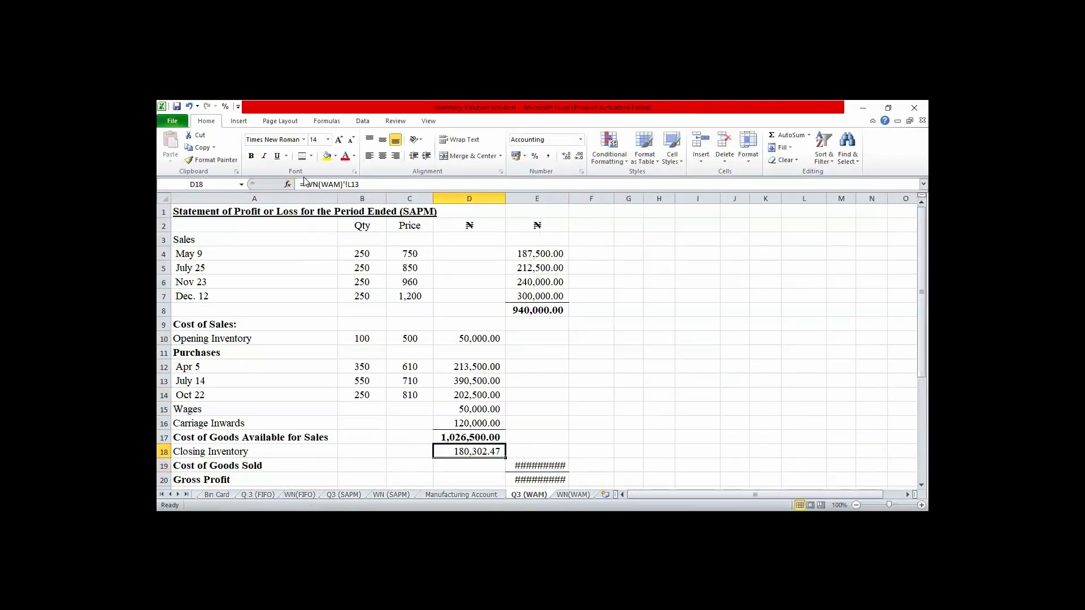
left_click(304, 185)
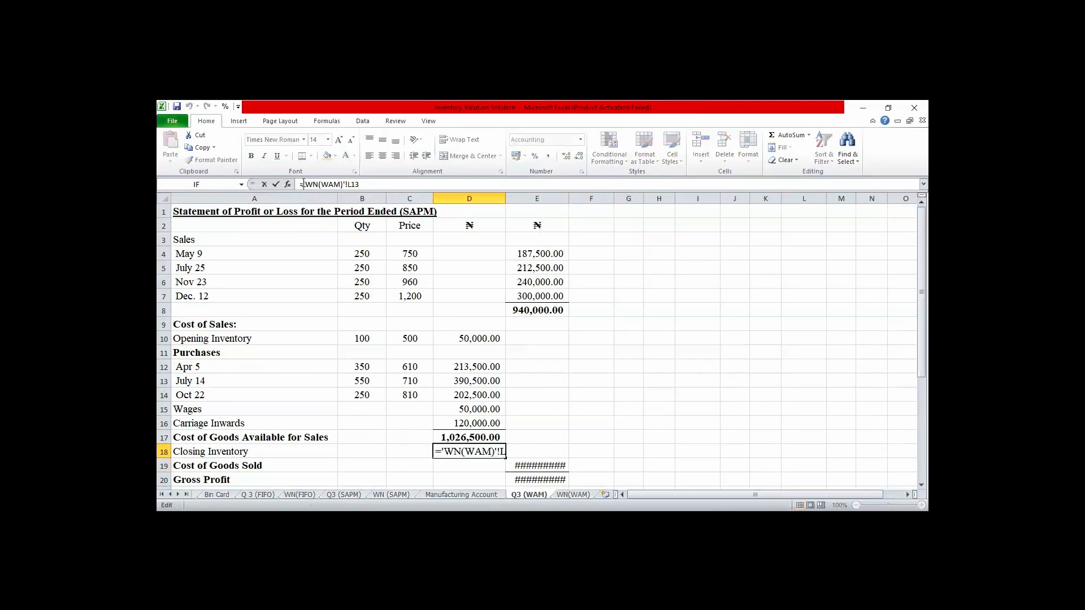
type("-")
key("Return")
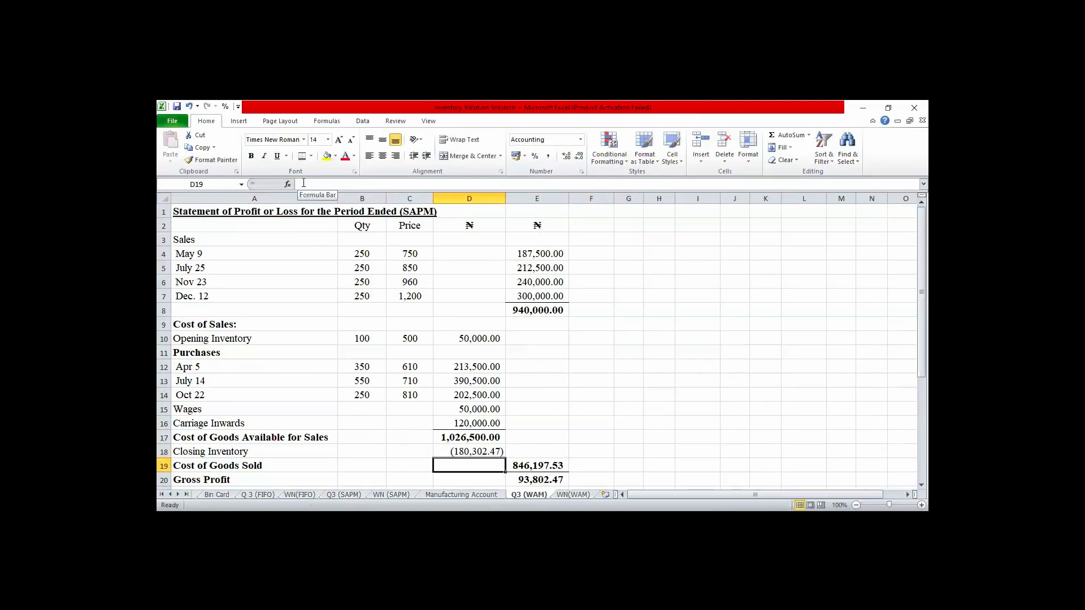
- Review the Q3 (WAM) statement down to Net Loss, check the closing inventory formula, and compare it with the Q3 (SAPM) statement
left_click(617, 418)
key("Down")
key("Down")
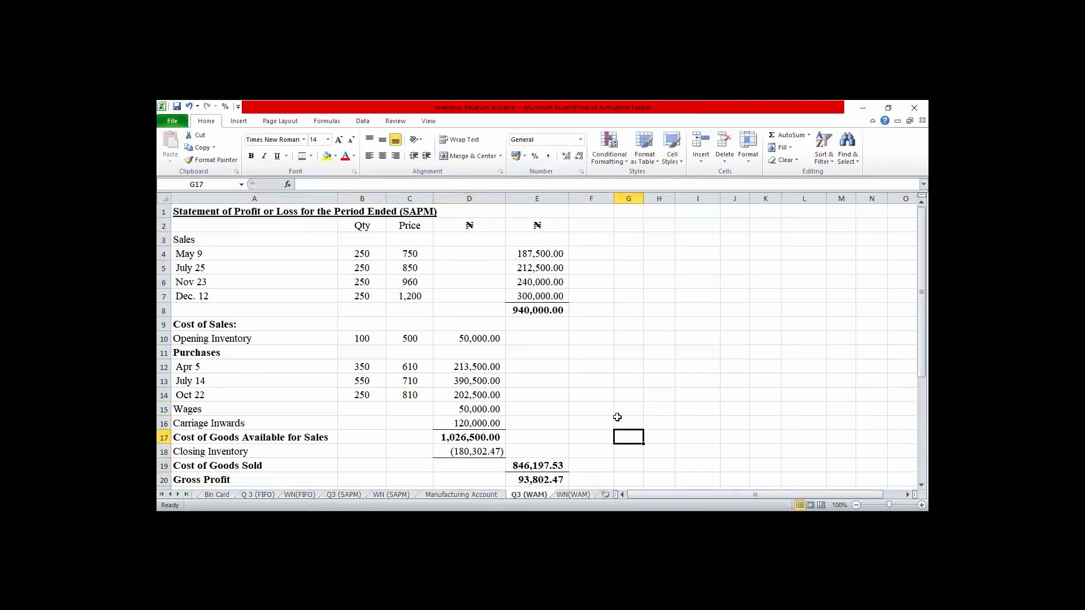
key("Down")
key("Down")
key("Down")
key("Down")
key("Down")
key("Down")
key("Down")
key("Down")
key("Down")
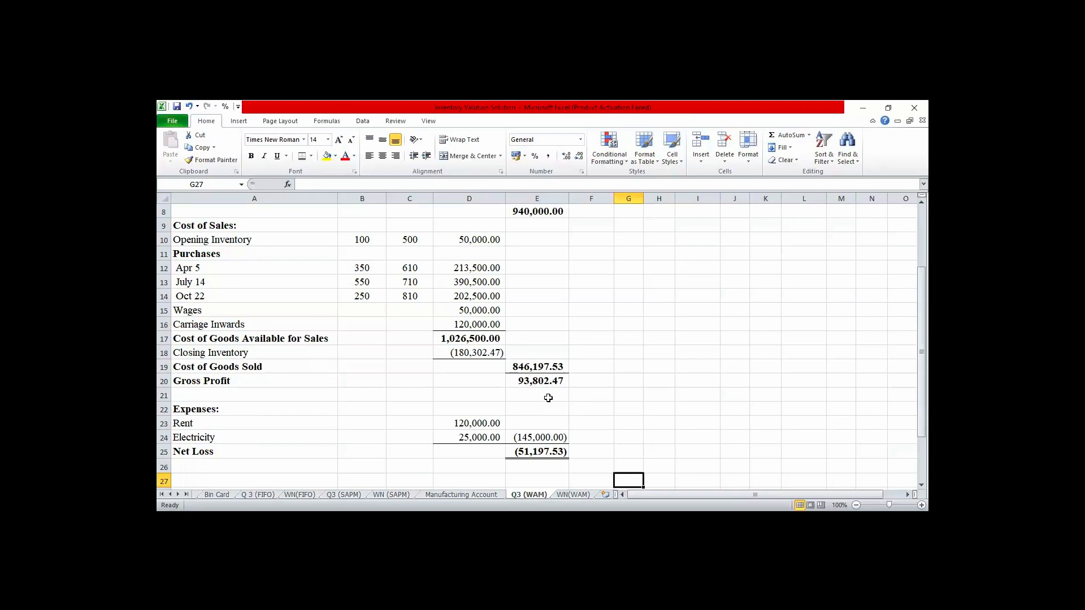
left_click(492, 351)
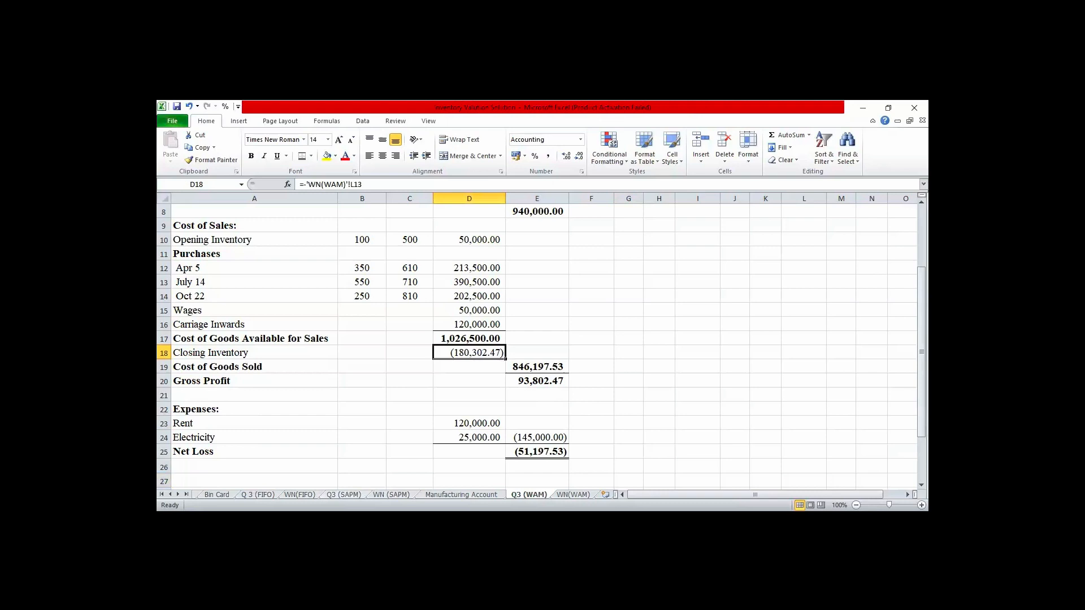
left_click(343, 495)
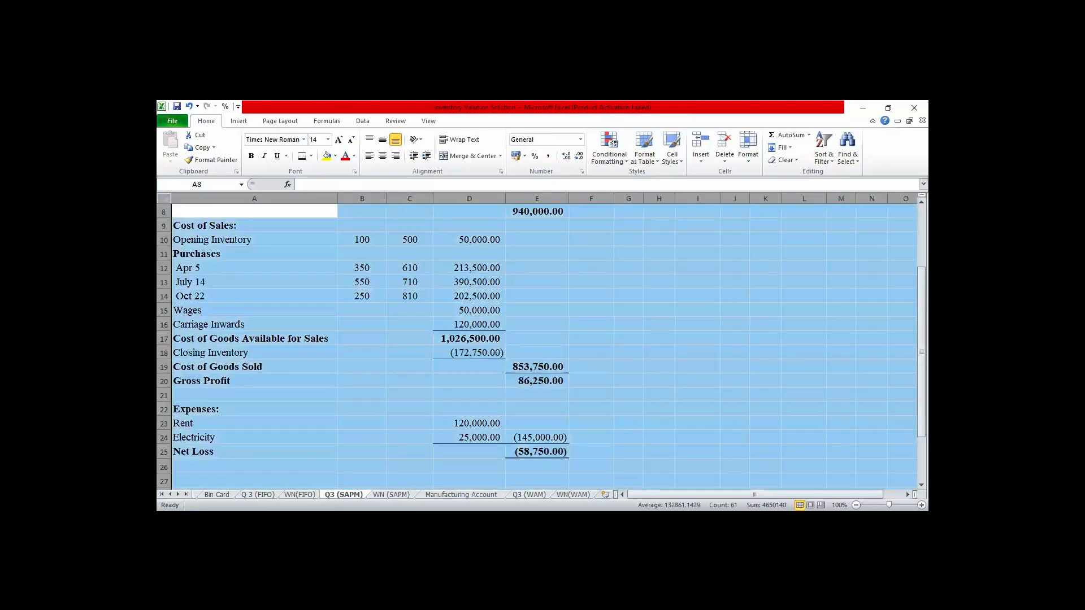
left_click(573, 494)
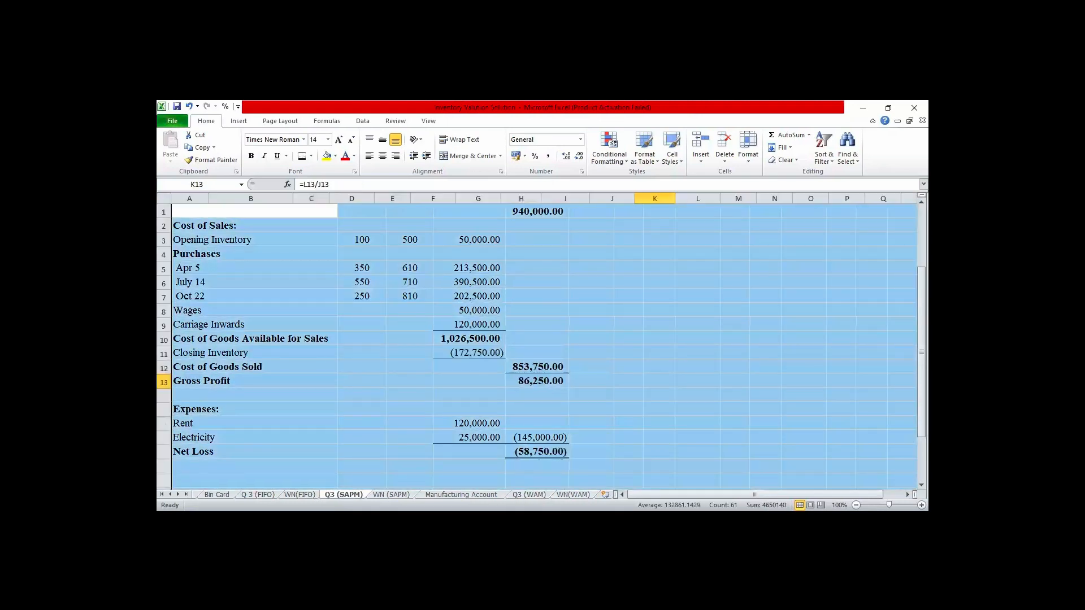
left_click(529, 494)
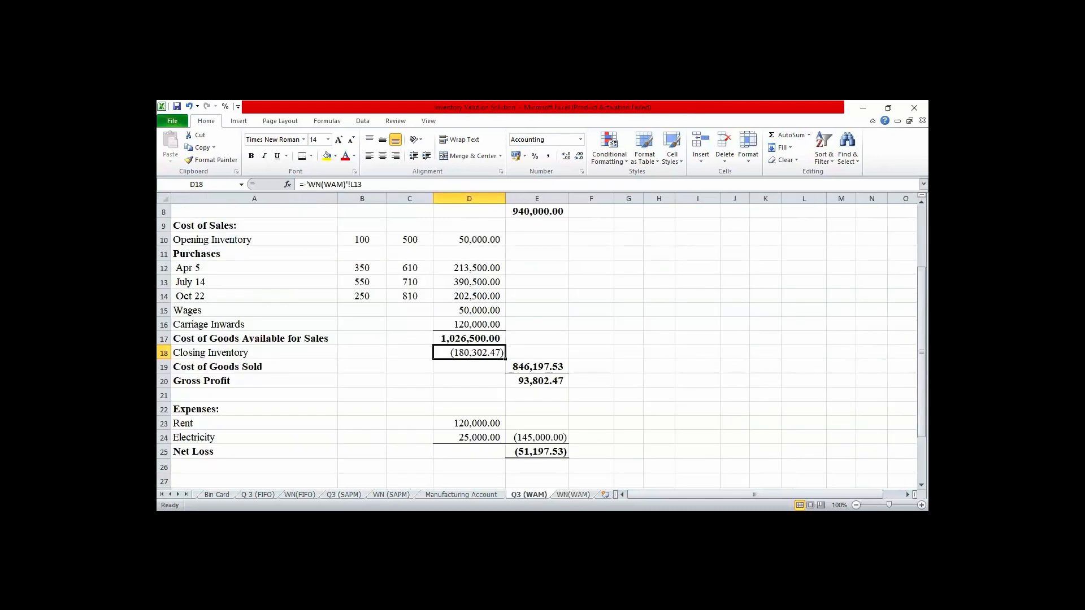